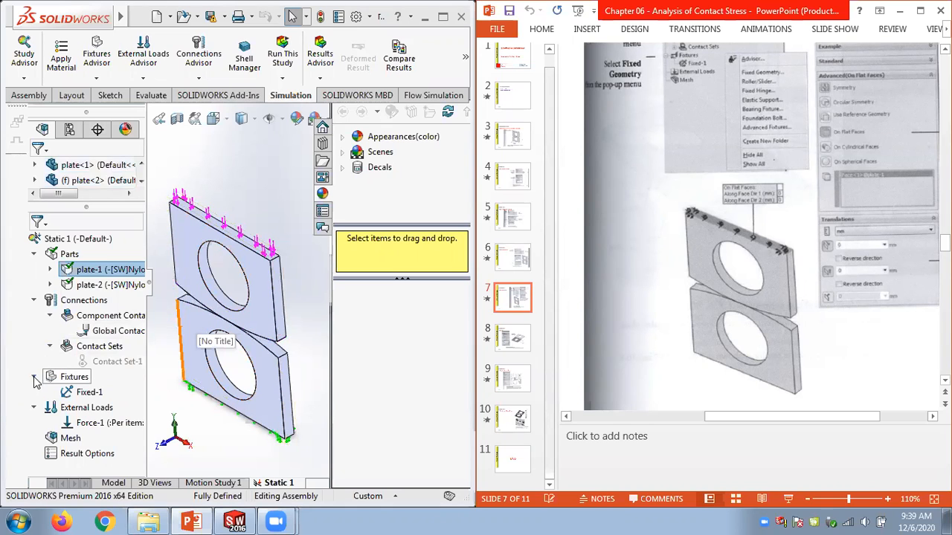
Collapse the Connections folder in the Static 1 study and suppress the Force-1 external load.
{"action": "left_click", "coordinate": [34, 300]}
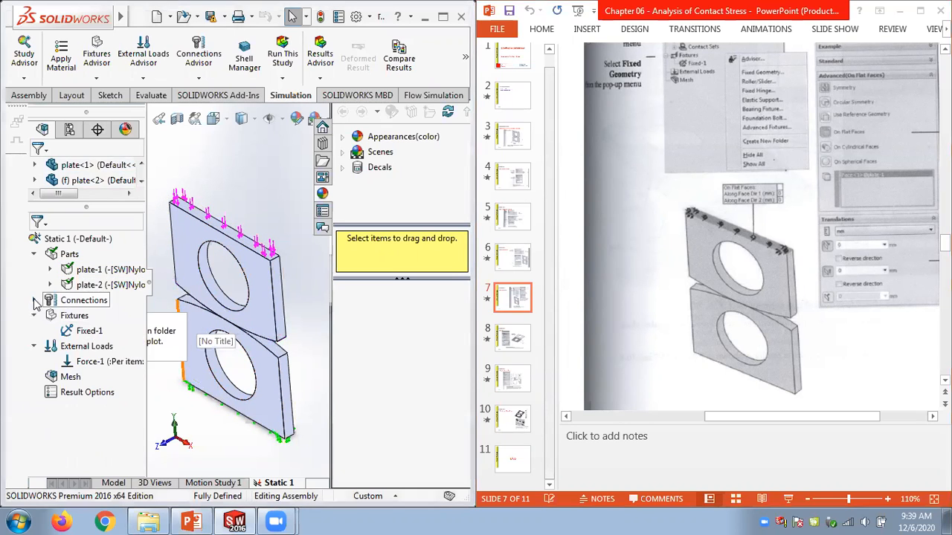
{"action": "right_click", "coordinate": [84, 363]}
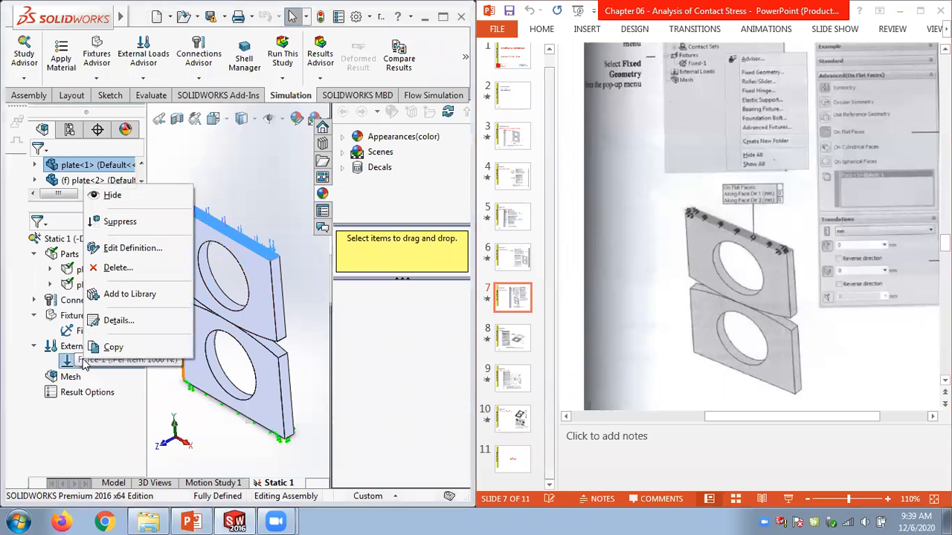
{"action": "left_click", "coordinate": [139, 226]}
{"action": "left_click", "coordinate": [252, 161]}
{"action": "scroll", "coordinate": [252, 185], "scroll_direction": "up", "scroll_amount": 2}
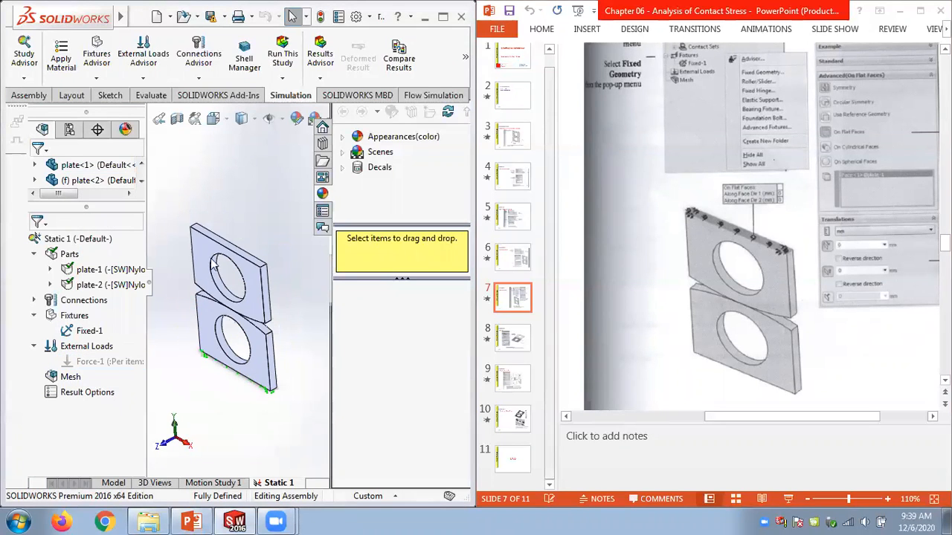
{"action": "scroll", "coordinate": [201, 298], "scroll_direction": "down", "scroll_amount": 2}
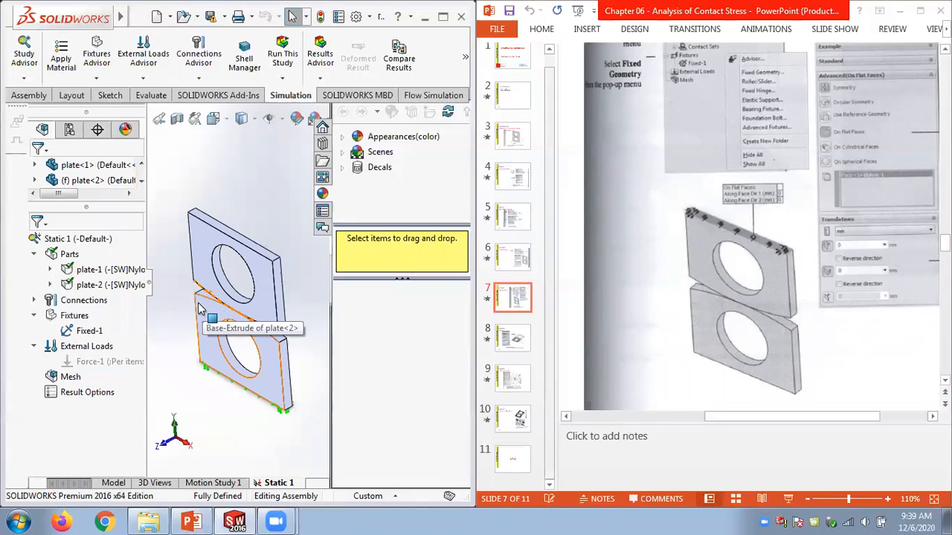
{"action": "right_click", "coordinate": [74, 346]}
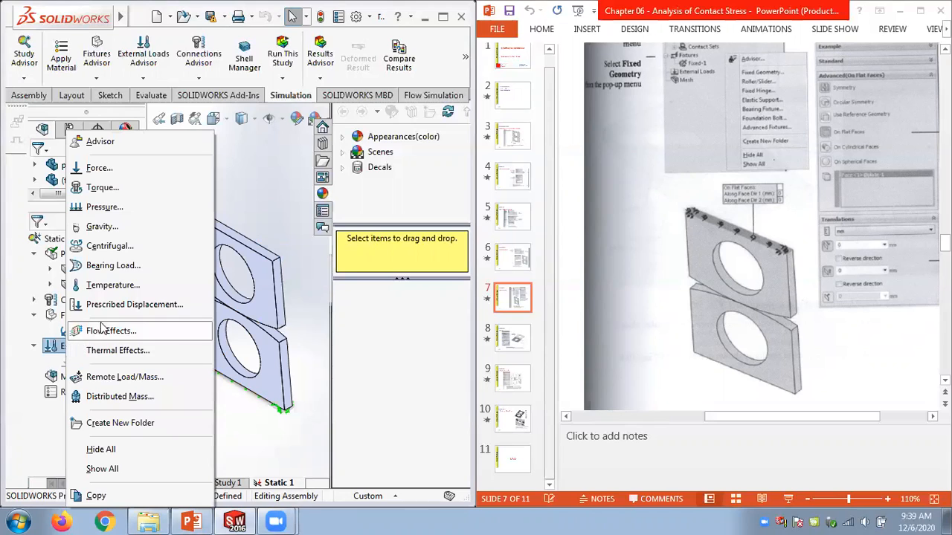
{"action": "left_click", "coordinate": [124, 170]}
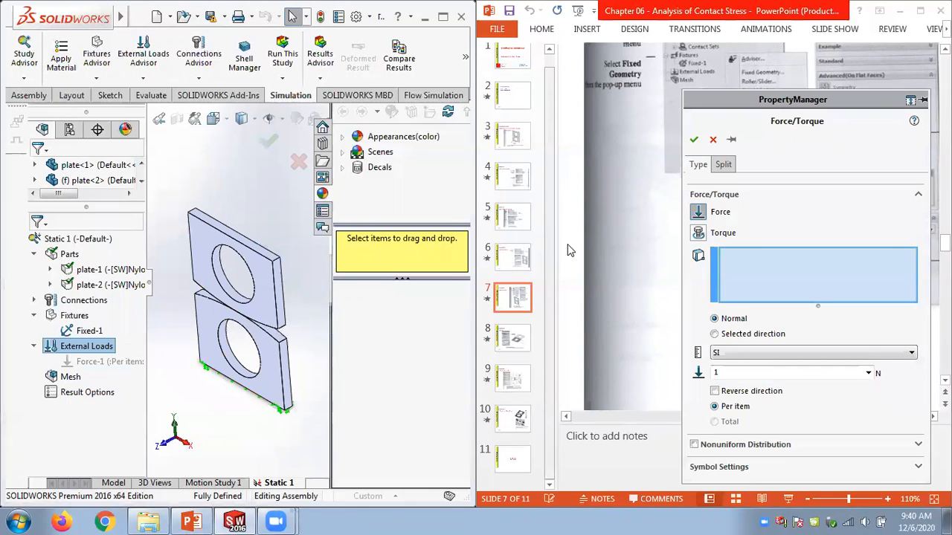
{"action": "left_click", "coordinate": [918, 195]}
{"action": "left_click", "coordinate": [918, 195]}
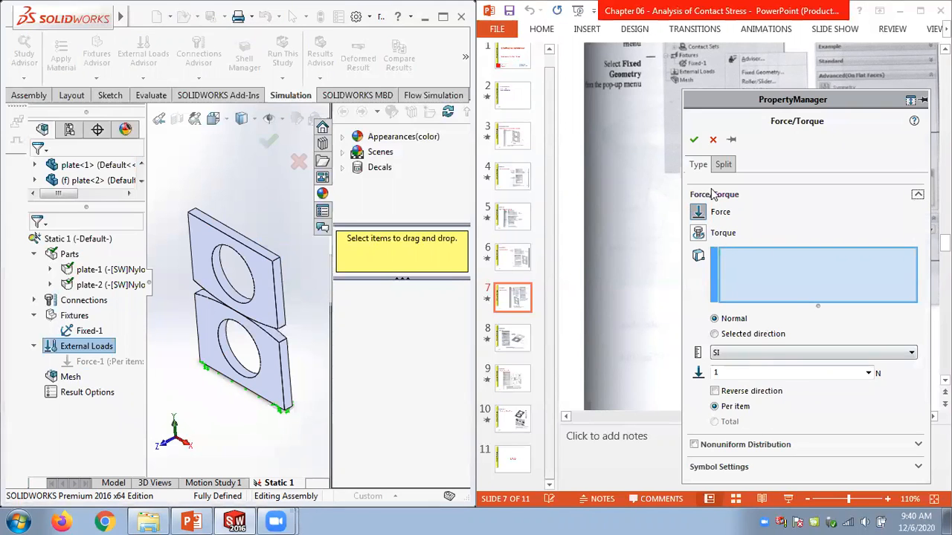
{"action": "left_click", "coordinate": [713, 139]}
{"action": "right_click", "coordinate": [75, 346]}
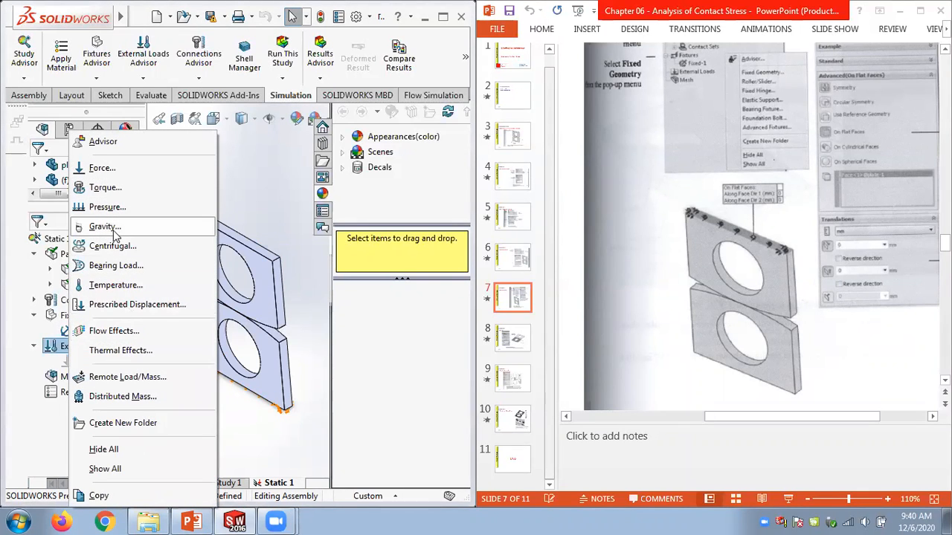
{"action": "left_click", "coordinate": [119, 304]}
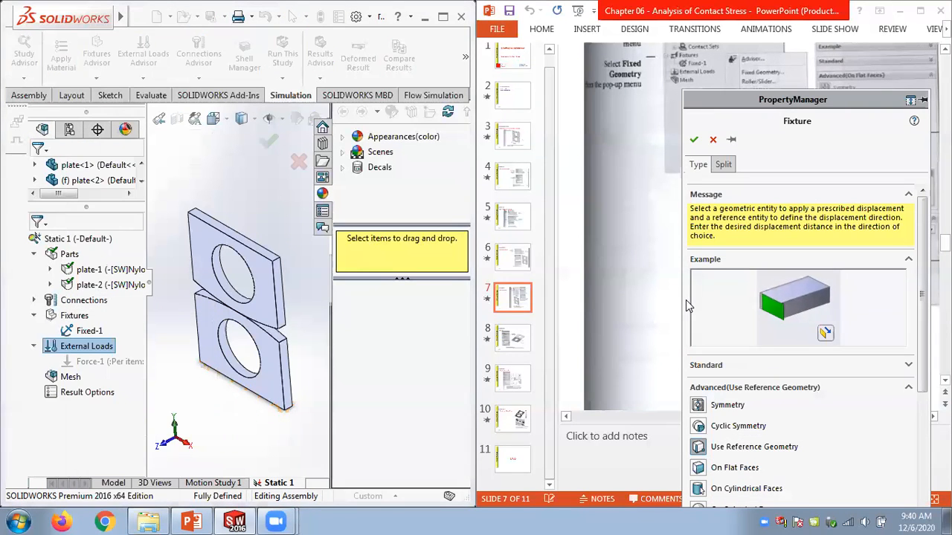
{"action": "left_click_drag", "start_coordinate": [749, 108], "coordinate": [723, 38]}
{"action": "left_click_drag", "start_coordinate": [896, 290], "coordinate": [897, 350]}
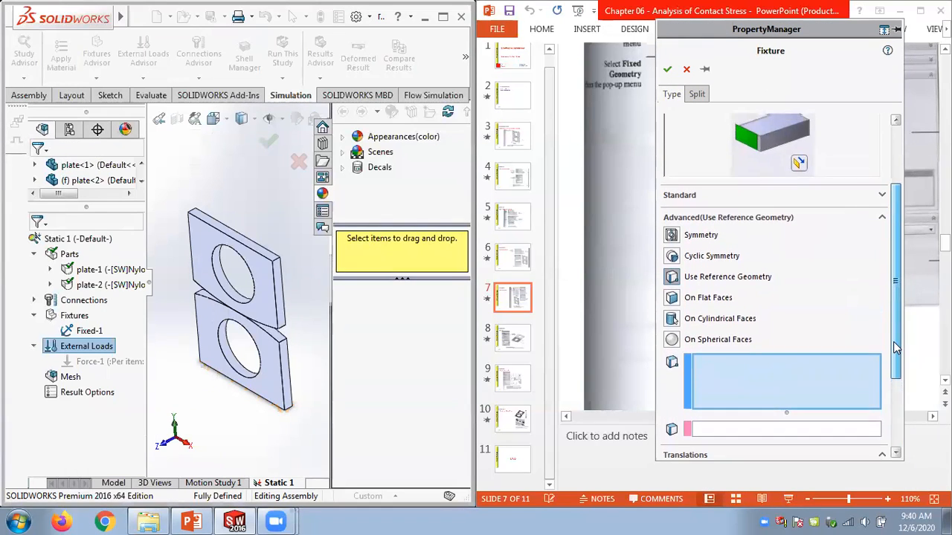
{"action": "left_click", "coordinate": [689, 69]}
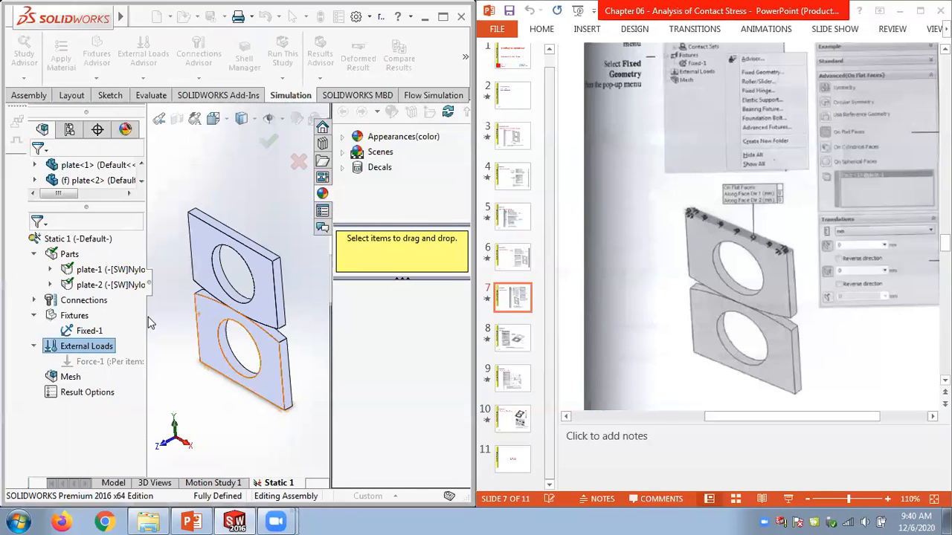
{"action": "right_click", "coordinate": [91, 349]}
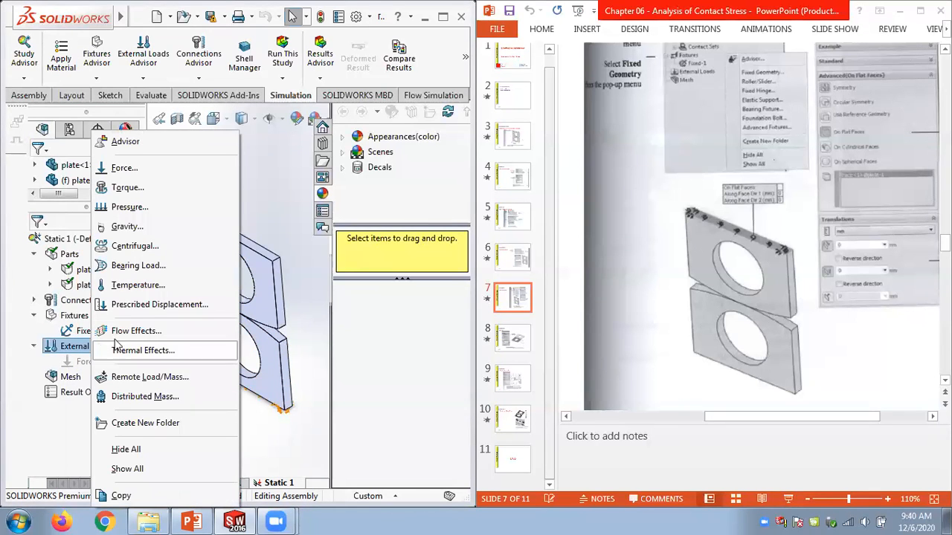
{"action": "left_click", "coordinate": [154, 307]}
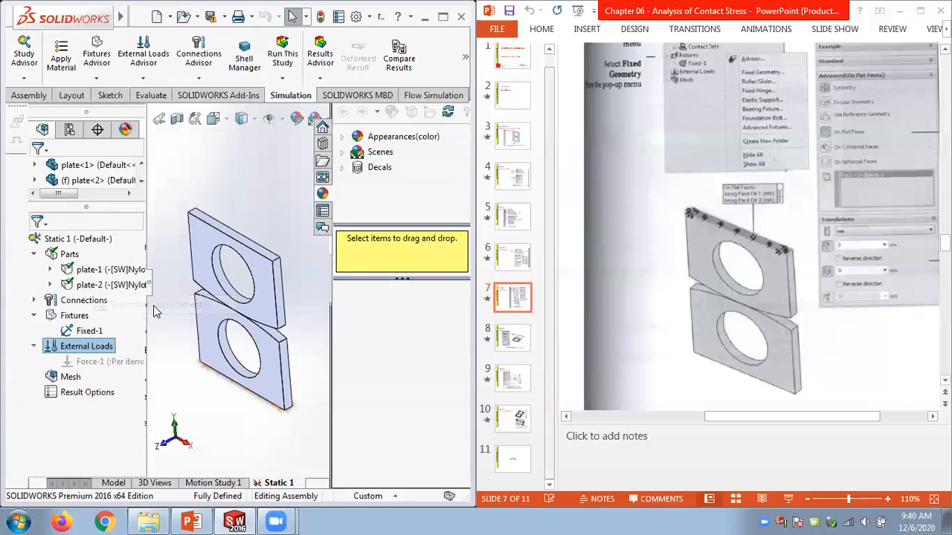
{"action": "left_click_drag", "start_coordinate": [895, 292], "coordinate": [892, 398]}
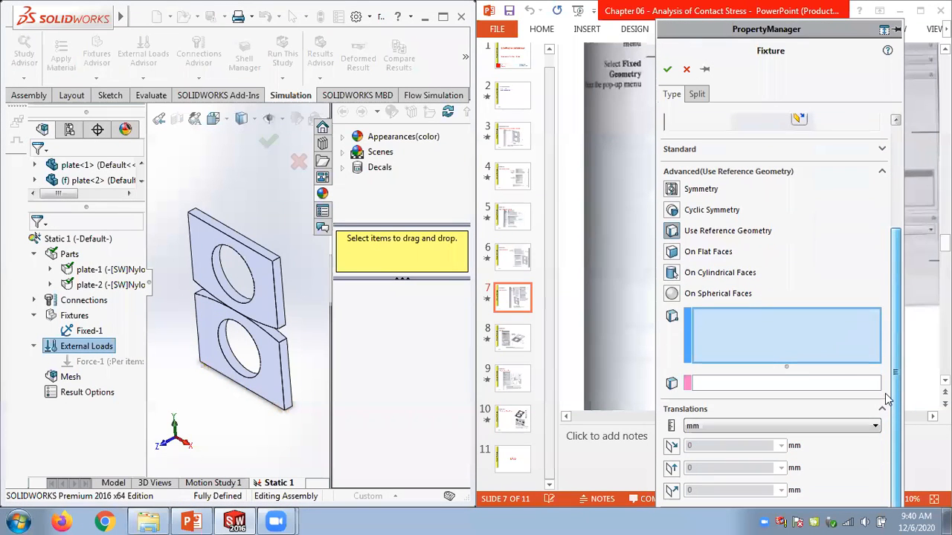
{"action": "left_click", "coordinate": [672, 252]}
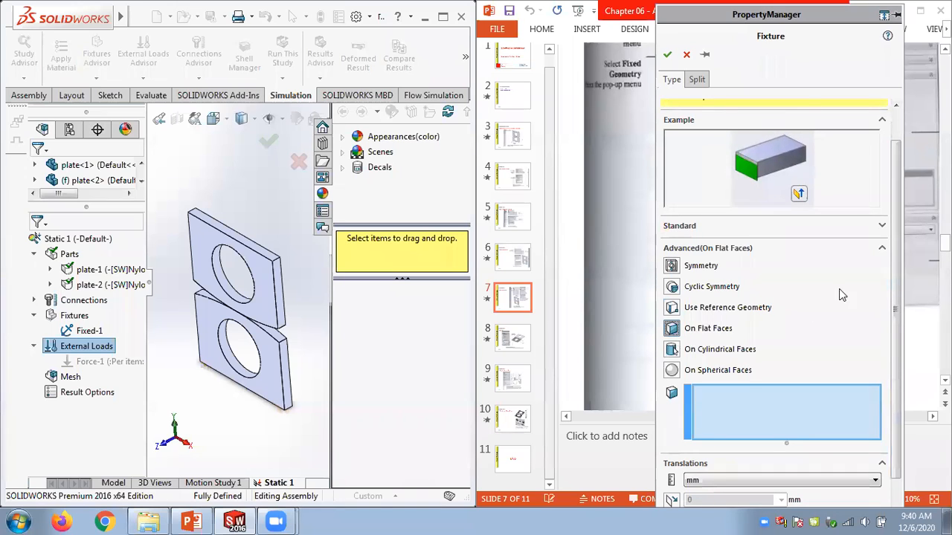
{"action": "scroll", "coordinate": [890, 353], "scroll_direction": "down", "scroll_amount": 2}
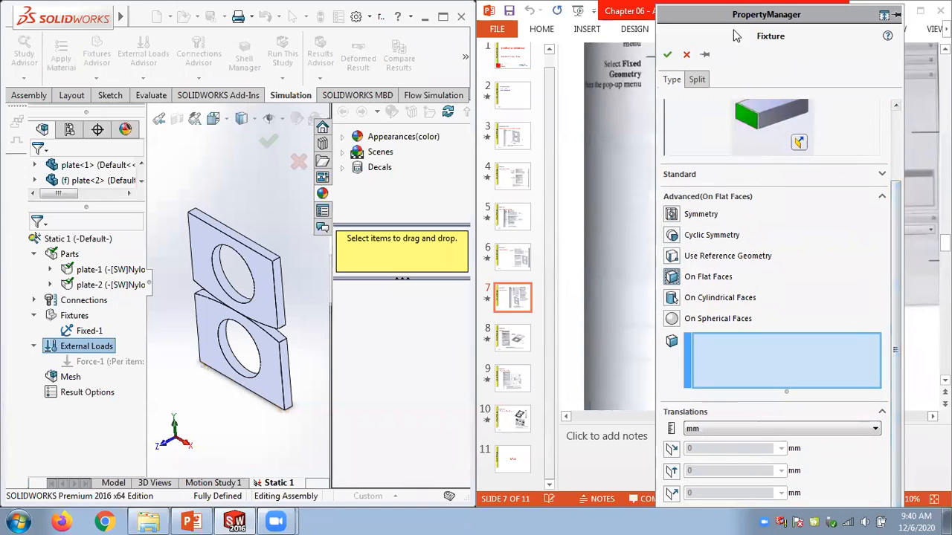
{"action": "mouse_move", "coordinate": [729, 26]}
{"action": "left_mouse_down"}
{"action": "mouse_move", "coordinate": [728, 1]}
{"action": "mouse_move", "coordinate": [724, 22]}
{"action": "left_mouse_up"}
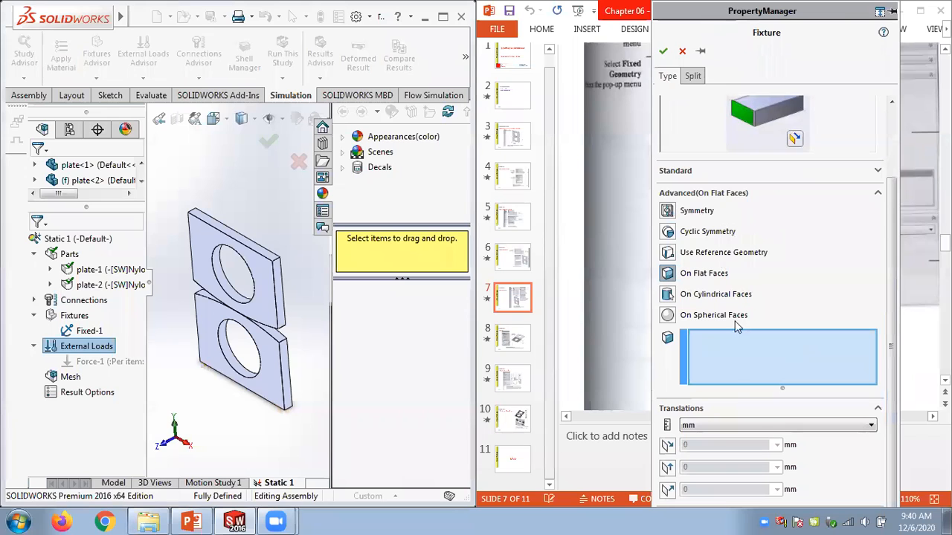
{"action": "left_click", "coordinate": [261, 255]}
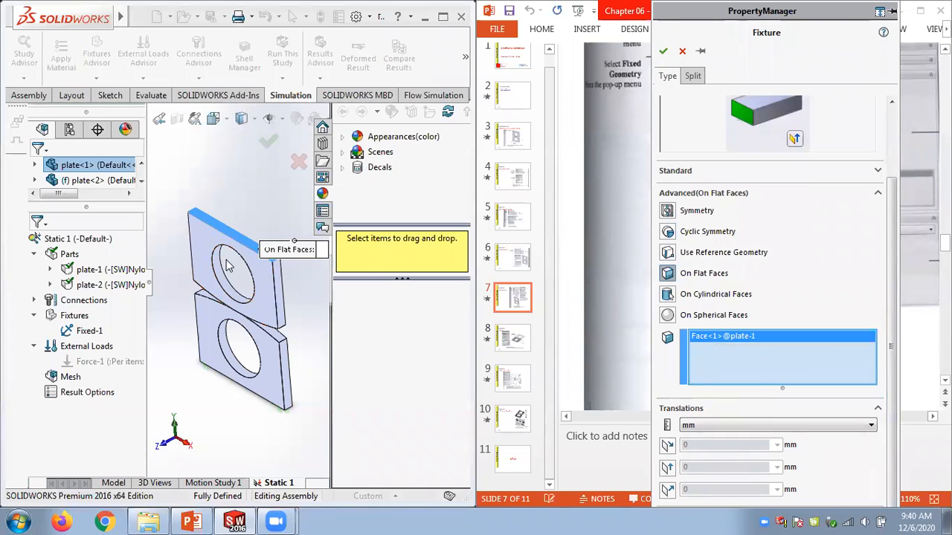
{"action": "left_click", "coordinate": [192, 522]}
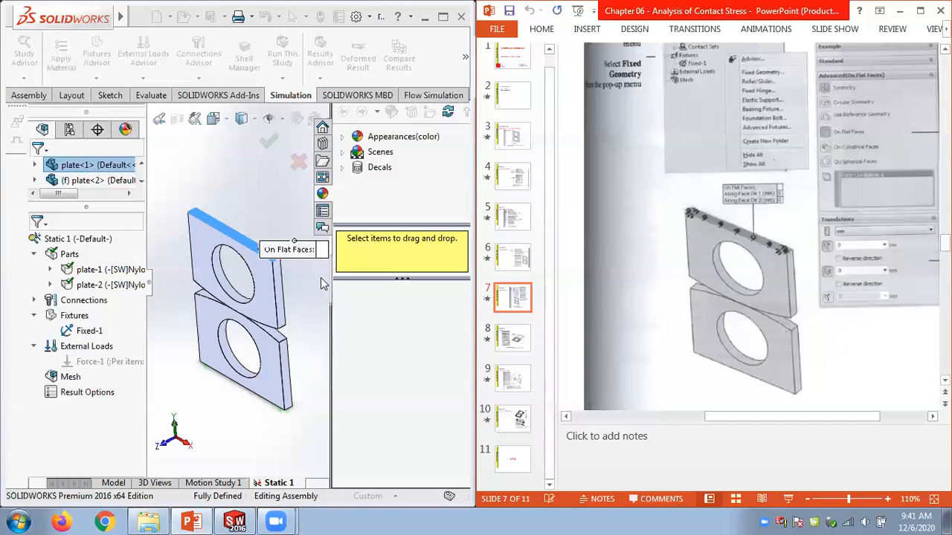
{"action": "left_click", "coordinate": [235, 523]}
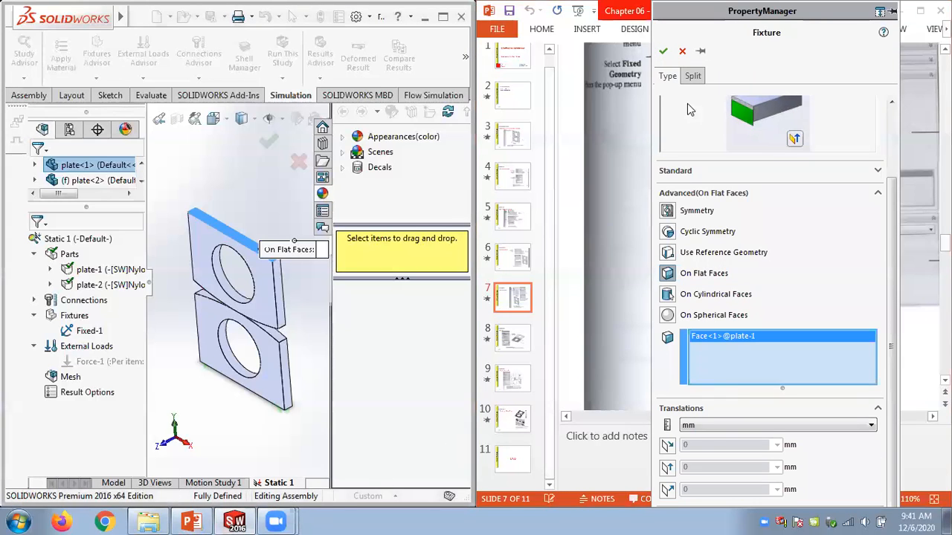
{"action": "left_click", "coordinate": [682, 50]}
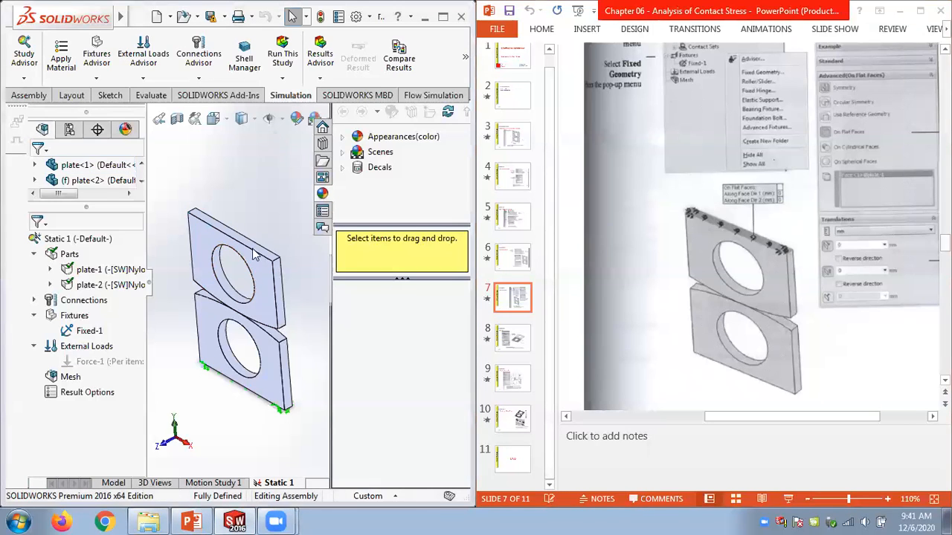
{"action": "right_click", "coordinate": [66, 316]}
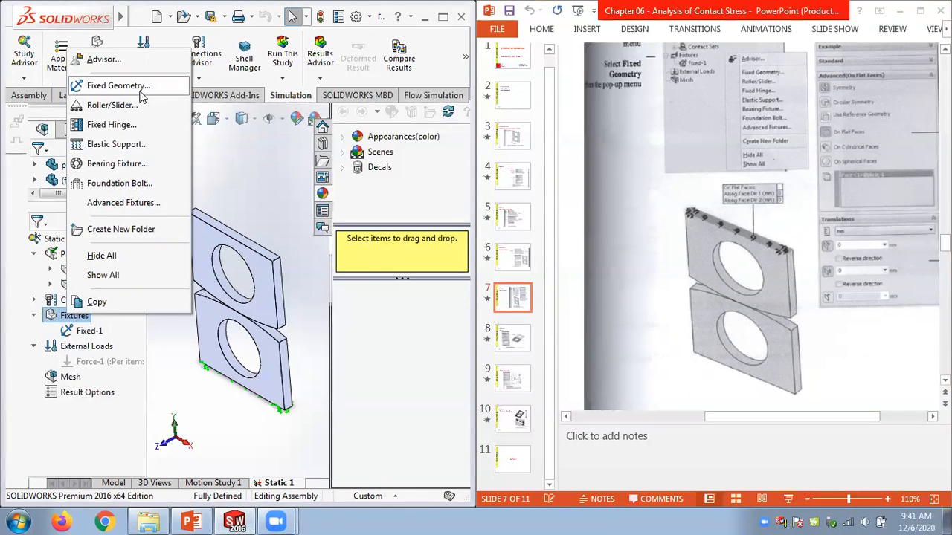
{"action": "left_click", "coordinate": [121, 203]}
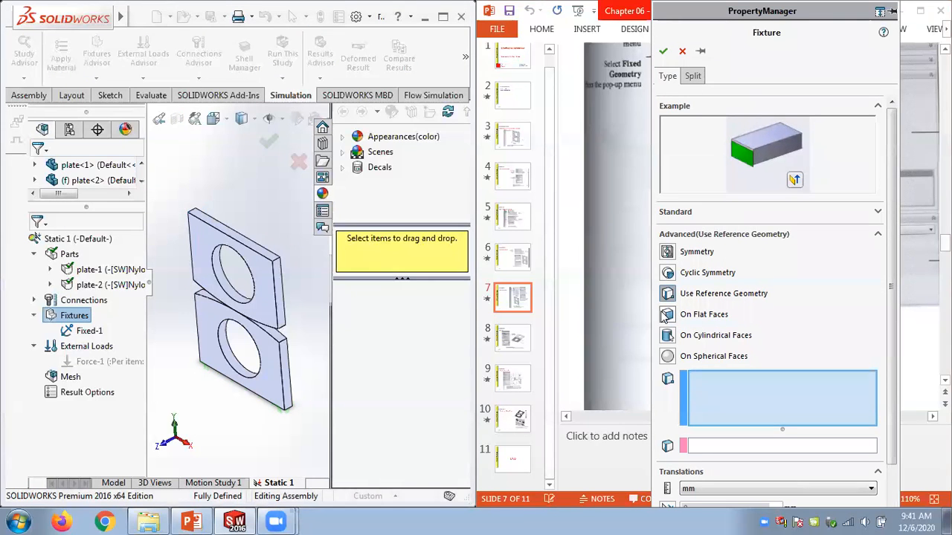
{"action": "left_click", "coordinate": [682, 50]}
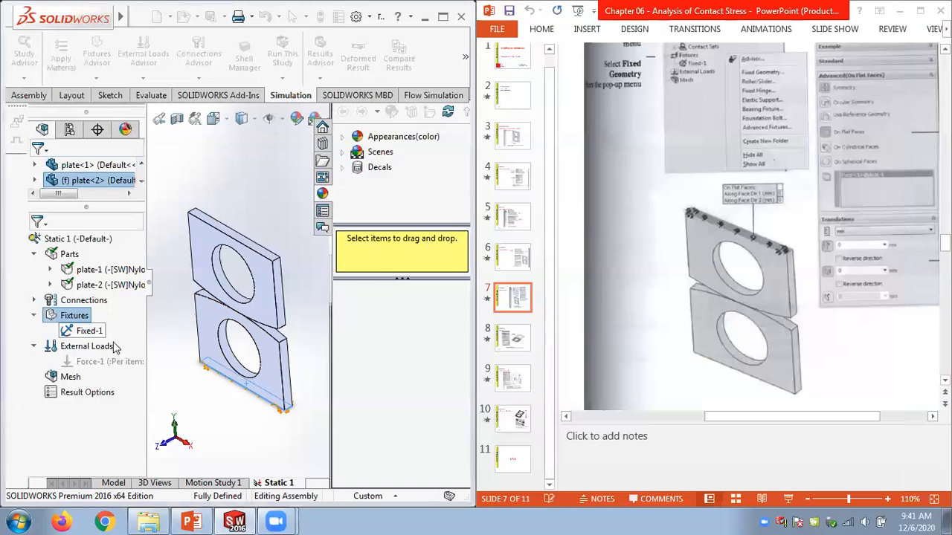
Start a prescribed displacement external load using On Flat Faces and select the top face of the upper plate.
{"action": "right_click", "coordinate": [104, 353]}
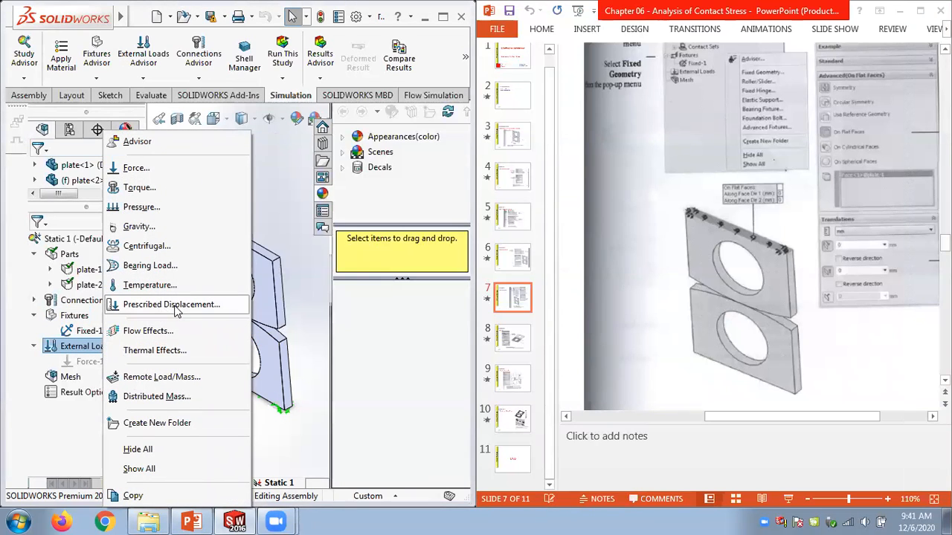
{"action": "left_click", "coordinate": [291, 304]}
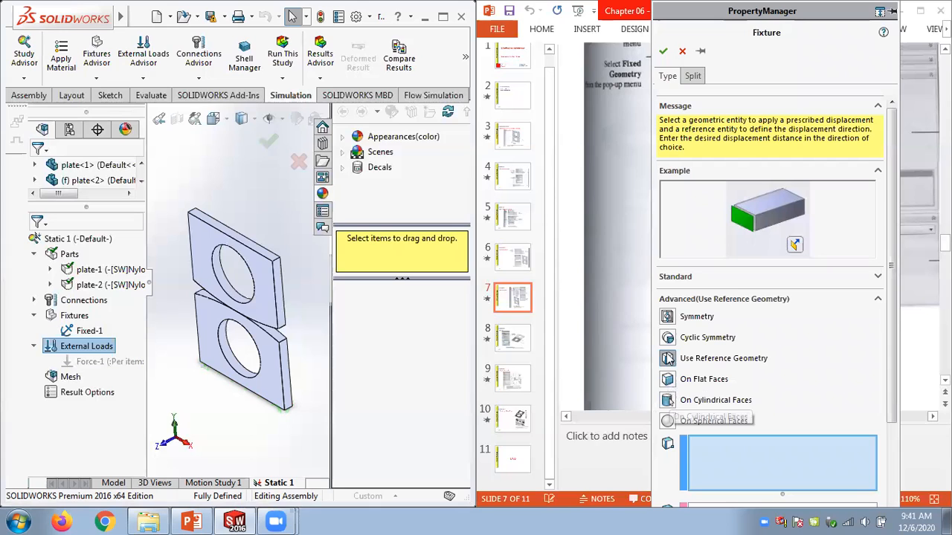
{"action": "left_click", "coordinate": [668, 380]}
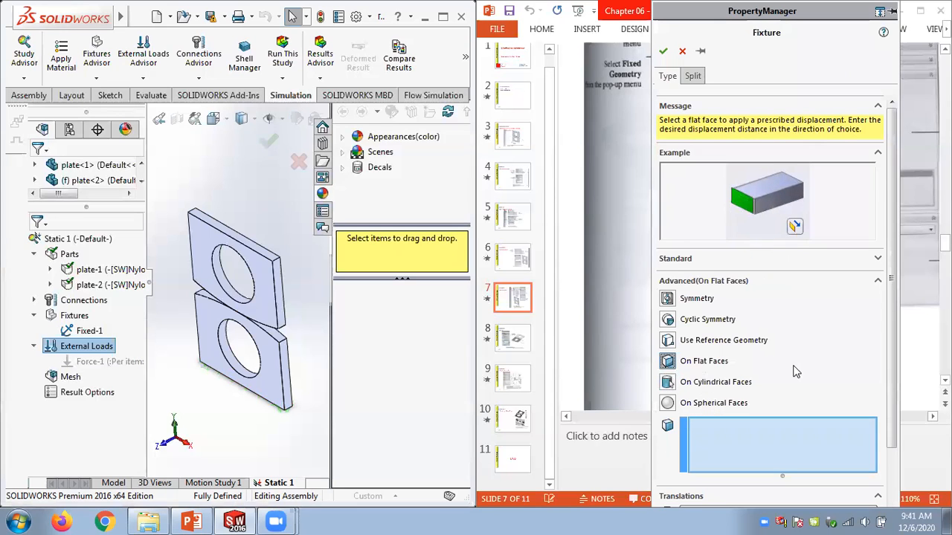
{"action": "left_click", "coordinate": [262, 256]}
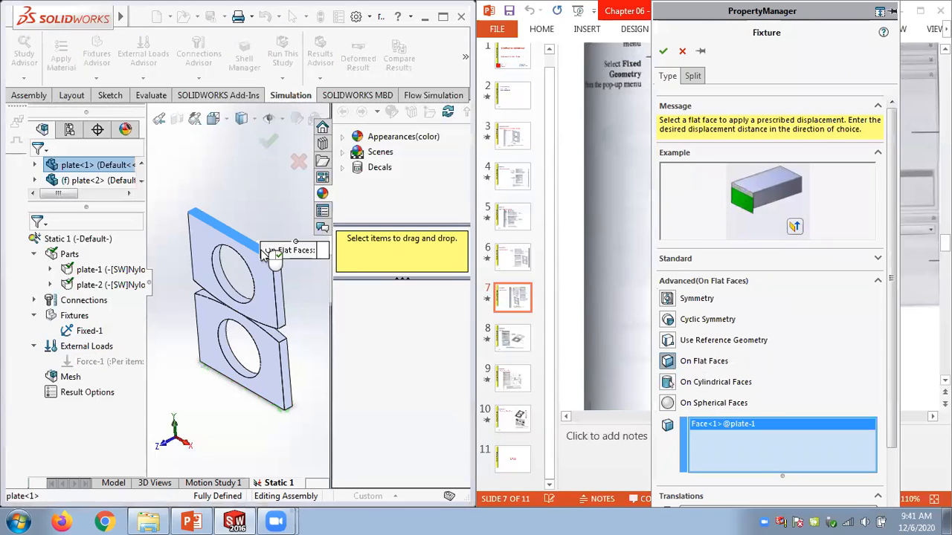
{"action": "scroll", "coordinate": [890, 307], "scroll_direction": "down", "scroll_amount": 3}
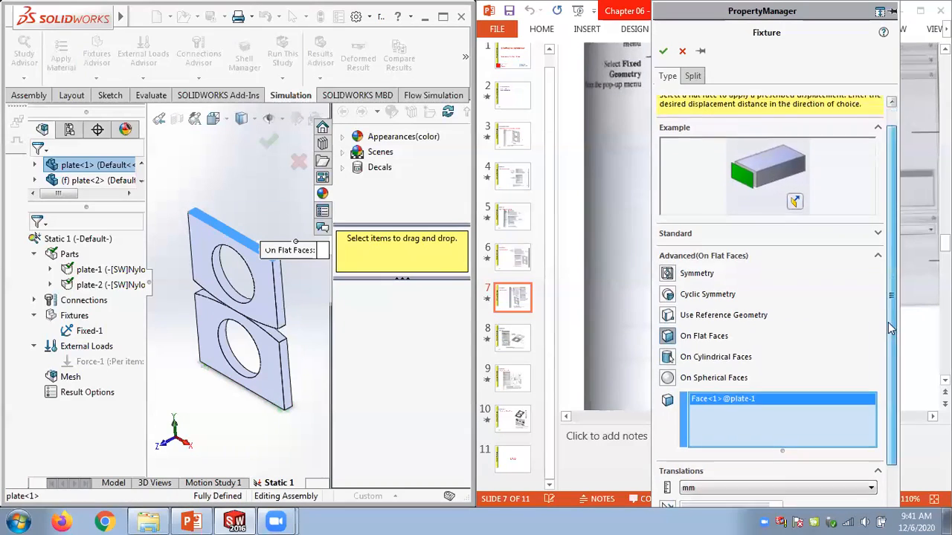
{"action": "scroll", "coordinate": [893, 362], "scroll_direction": "down", "scroll_amount": 2}
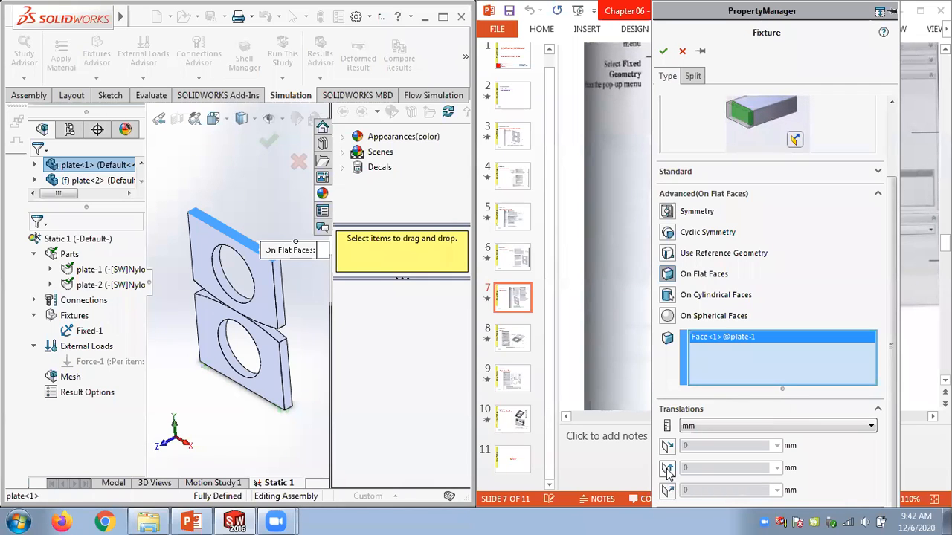
Restrain the upper plate's top face with 0 mm translations along face directions 1 and 2.
{"action": "left_click", "coordinate": [667, 472]}
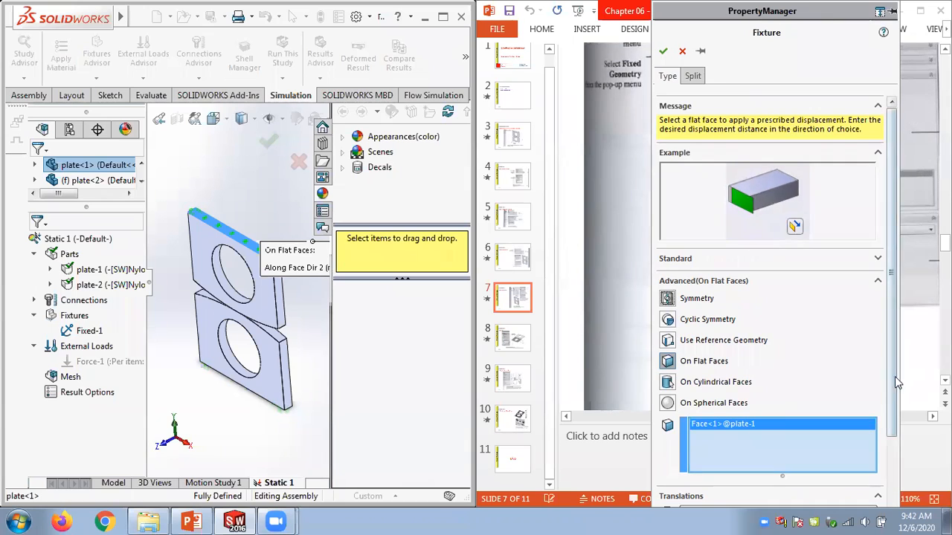
{"action": "scroll", "coordinate": [891, 470], "scroll_direction": "down", "scroll_amount": 3}
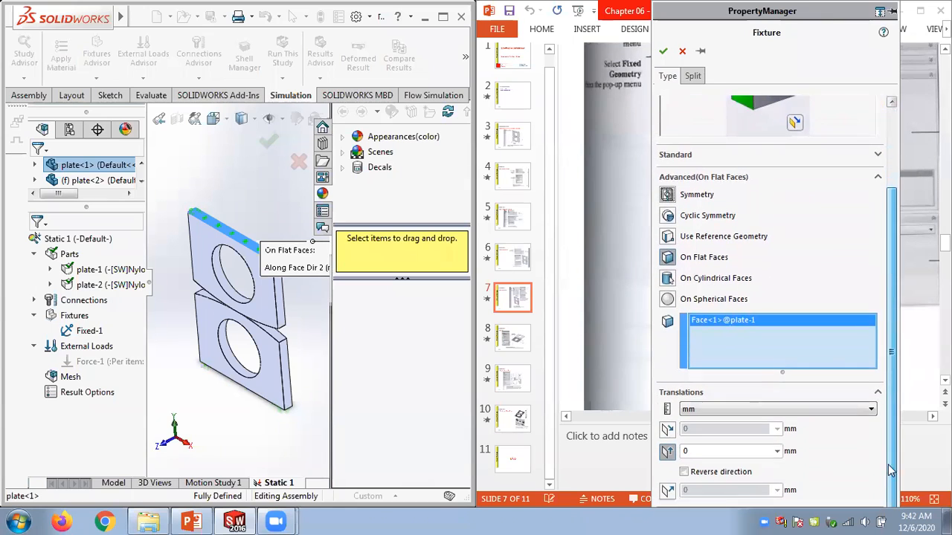
{"action": "left_click", "coordinate": [667, 452]}
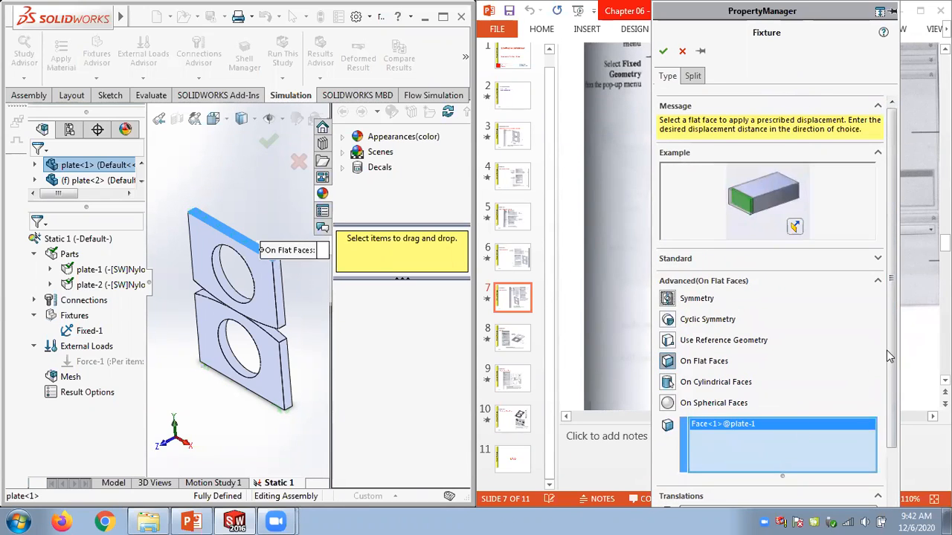
{"action": "scroll", "coordinate": [888, 387], "scroll_direction": "down", "scroll_amount": 3}
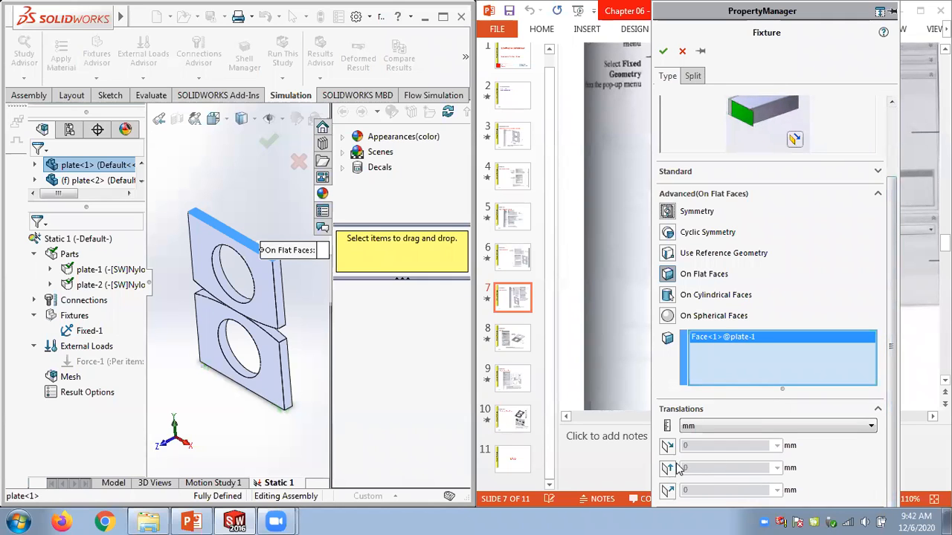
{"action": "left_click", "coordinate": [667, 469]}
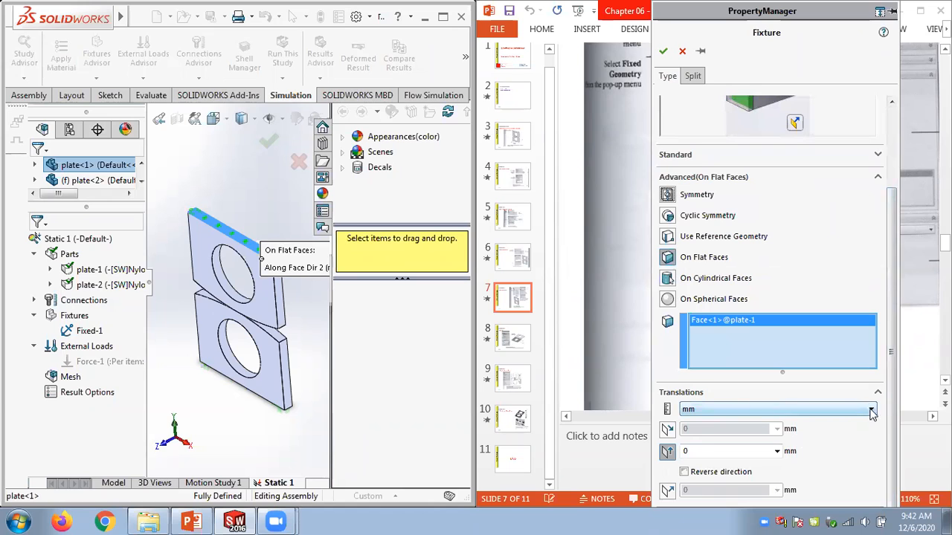
{"action": "left_click", "coordinate": [667, 429]}
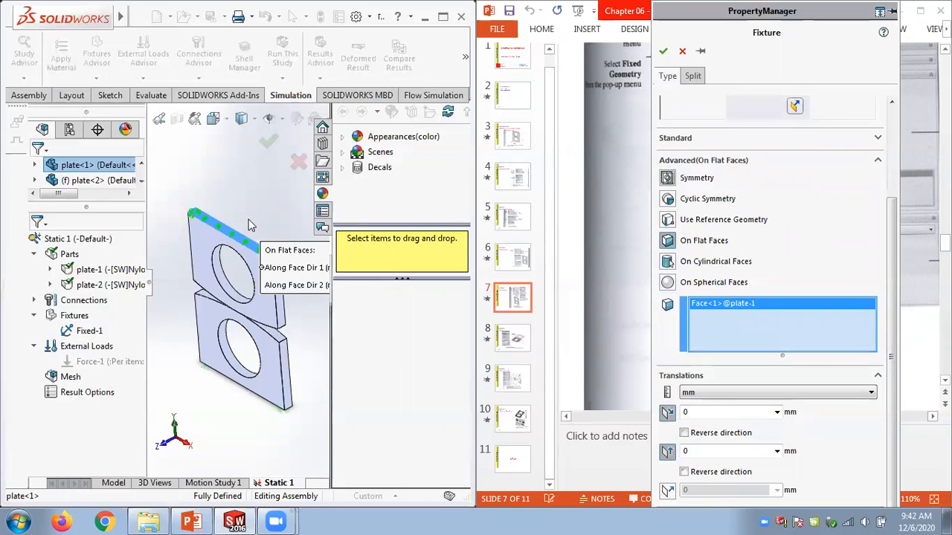
{"action": "scroll", "coordinate": [240, 249], "scroll_direction": "down", "scroll_amount": 3}
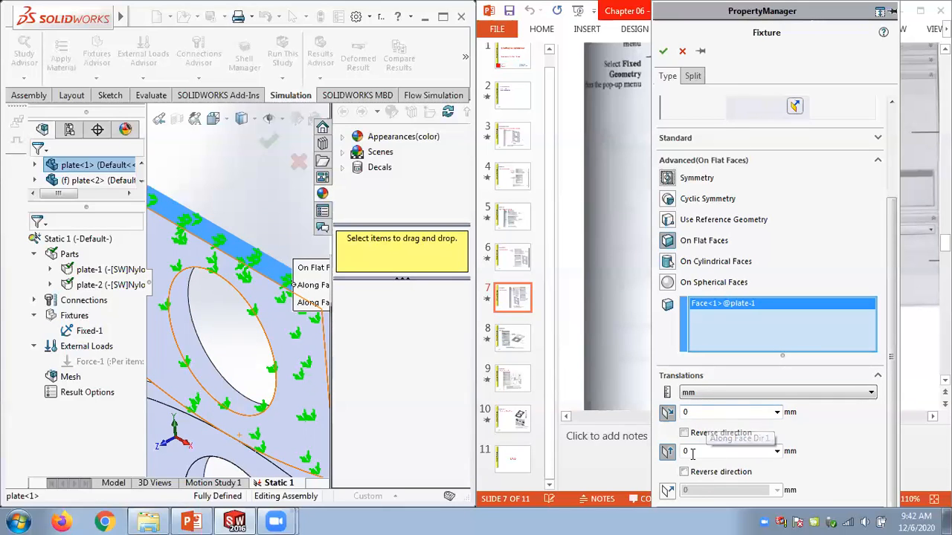
Try a 1 mm translation along face direction 1 and return it to 0 mm.
{"action": "left_click", "coordinate": [671, 413]}
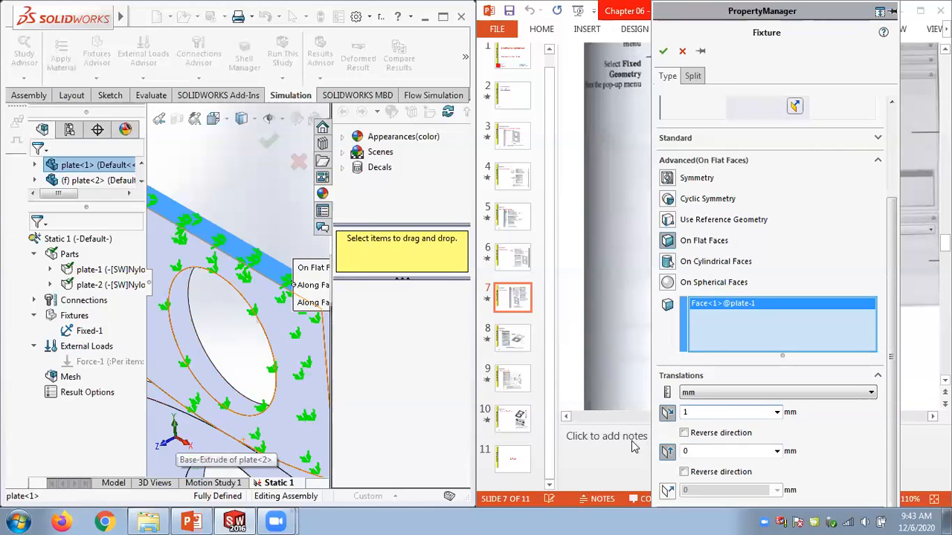
{"action": "left_click", "coordinate": [695, 413]}
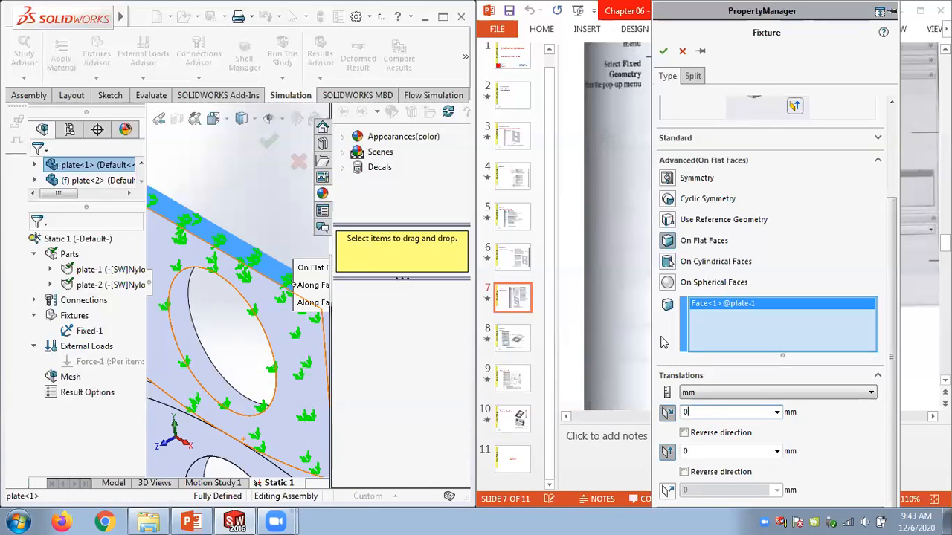
{"action": "double_click", "coordinate": [696, 451]}
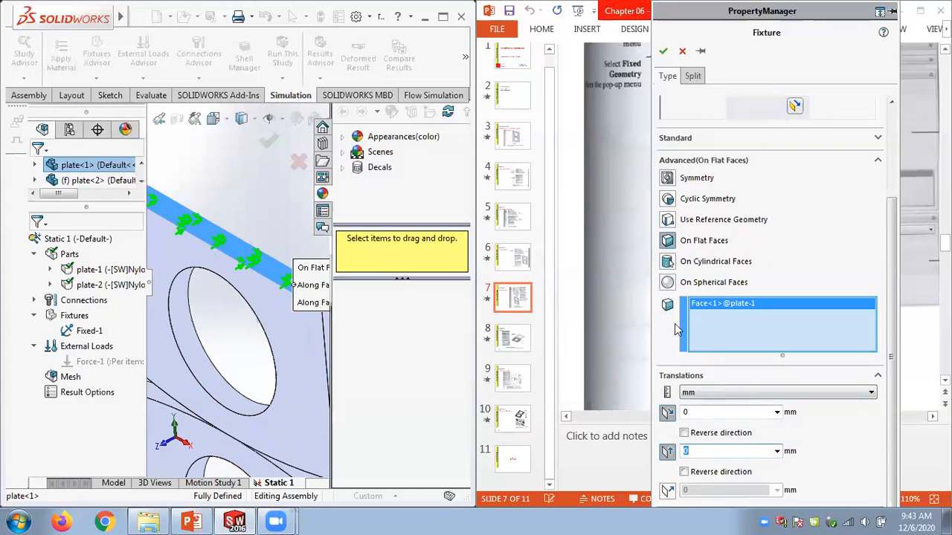
Switch the fixture type to On Cylindrical Faces to view its translation options, and return to On Flat Faces.
{"action": "left_click", "coordinate": [669, 263]}
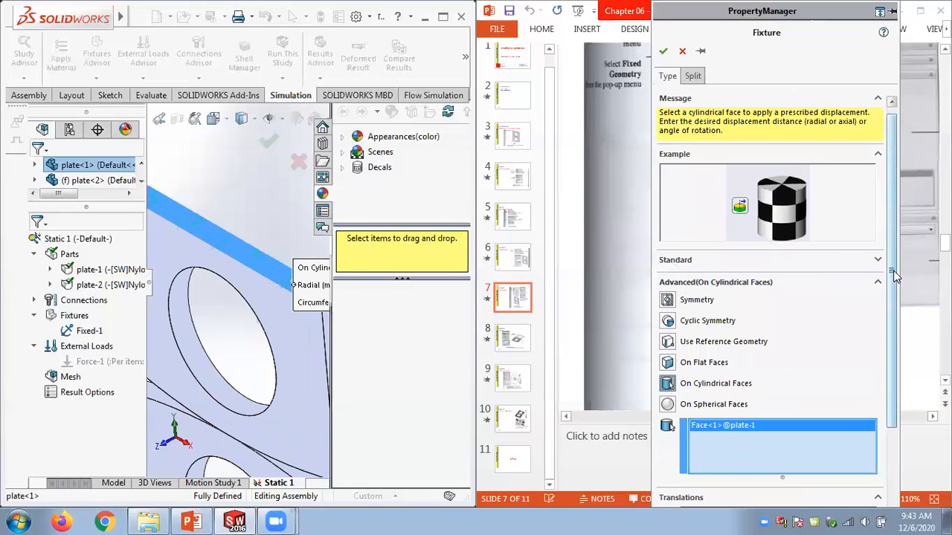
{"action": "left_click_drag", "start_coordinate": [895, 275], "coordinate": [893, 356]}
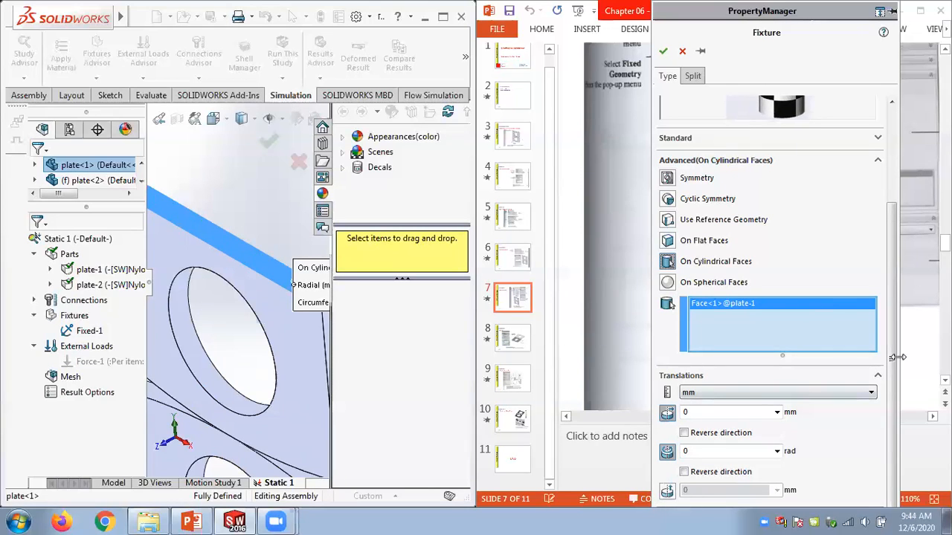
{"action": "scroll", "coordinate": [892, 347], "scroll_direction": "up", "scroll_amount": 3}
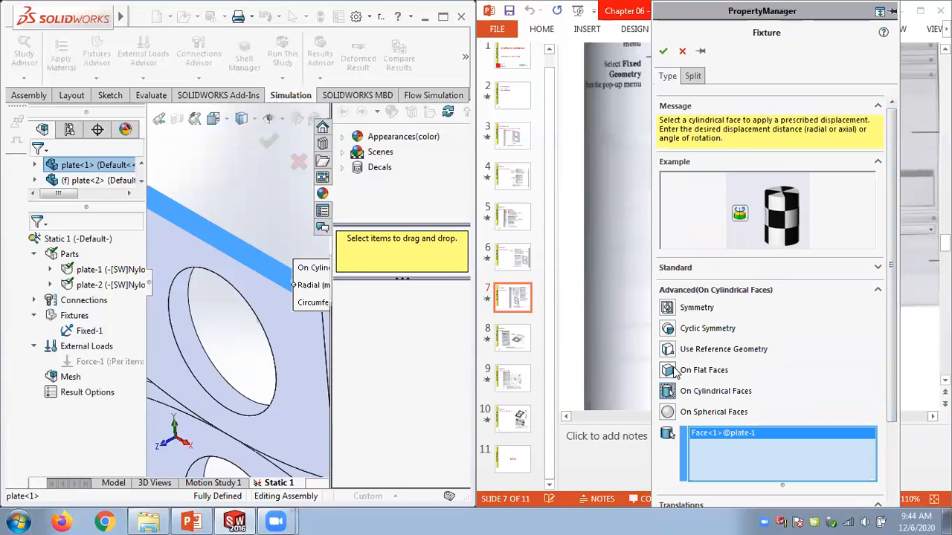
{"action": "left_click", "coordinate": [669, 369]}
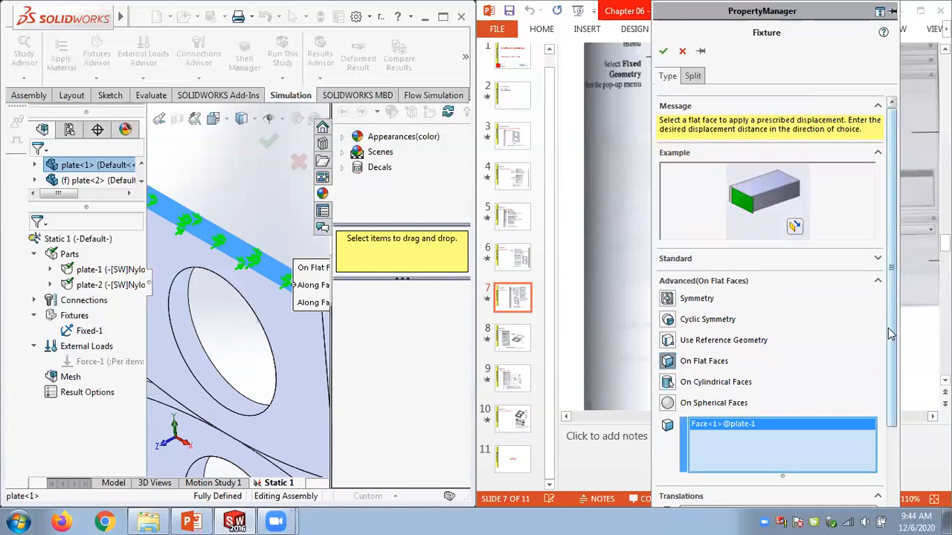
Try restraining the top face with a 0 mm Normal to Face translation as well.
{"action": "scroll", "coordinate": [889, 392], "scroll_direction": "down", "scroll_amount": 1}
{"action": "scroll", "coordinate": [889, 402], "scroll_direction": "down", "scroll_amount": 4}
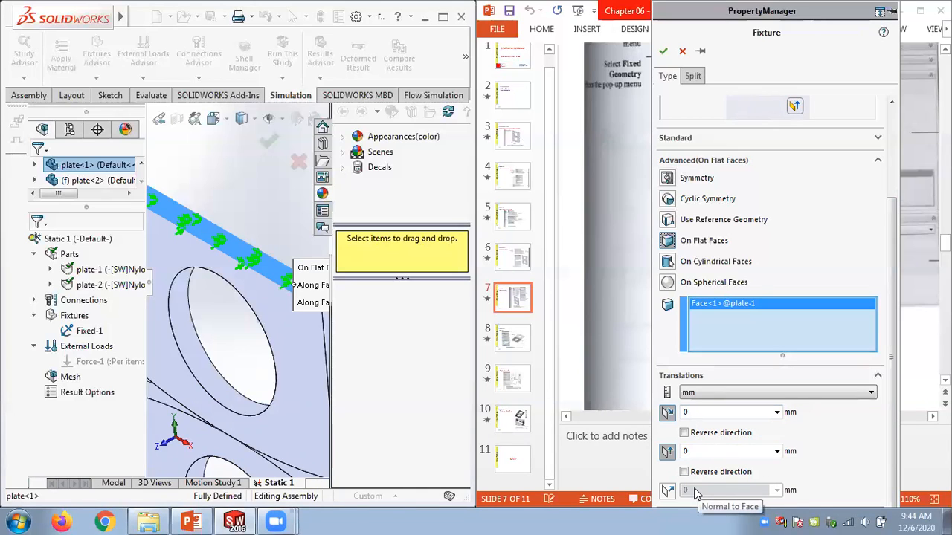
{"action": "left_click", "coordinate": [669, 493]}
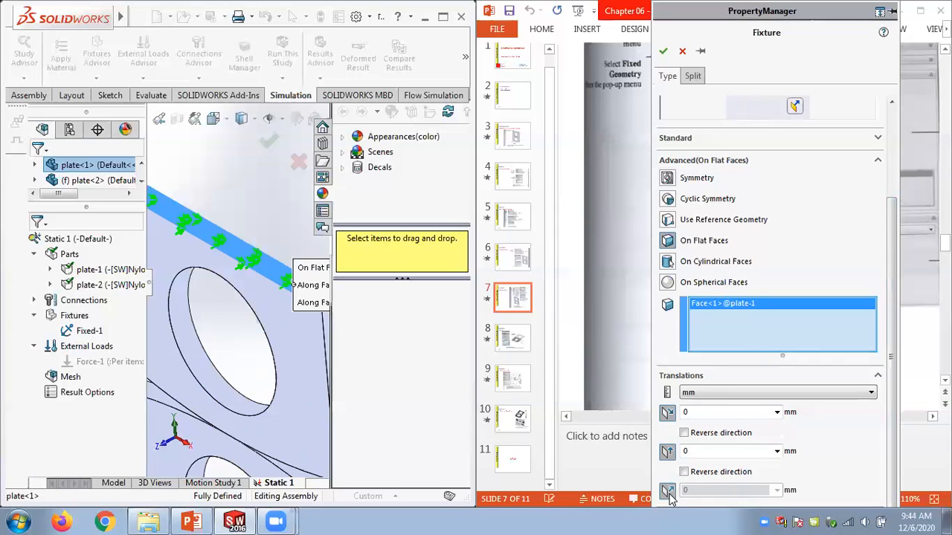
{"action": "scroll", "coordinate": [699, 491], "scroll_direction": "down", "scroll_amount": 3}
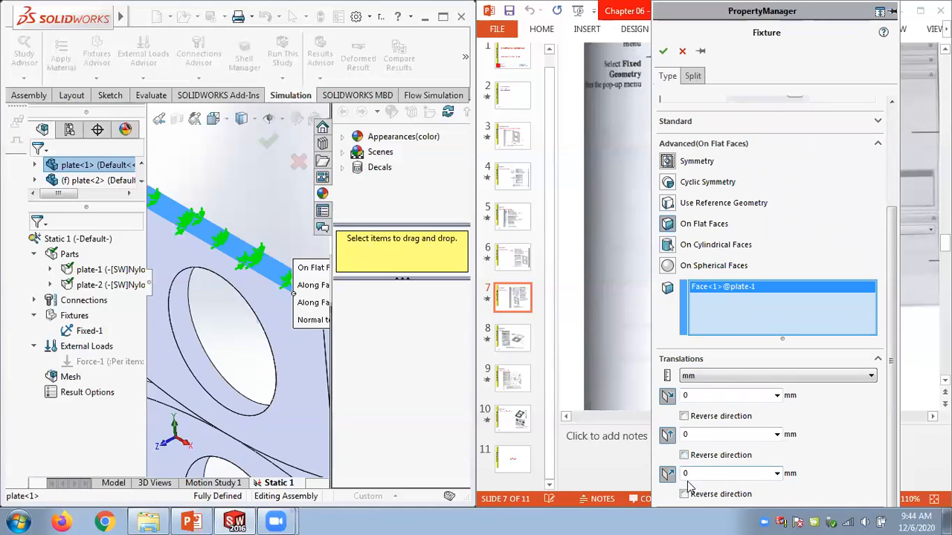
Release the Normal to Face translation and accept the On Flat Faces fixture on the top face.
{"action": "scroll", "coordinate": [673, 480], "scroll_direction": "up", "scroll_amount": 3}
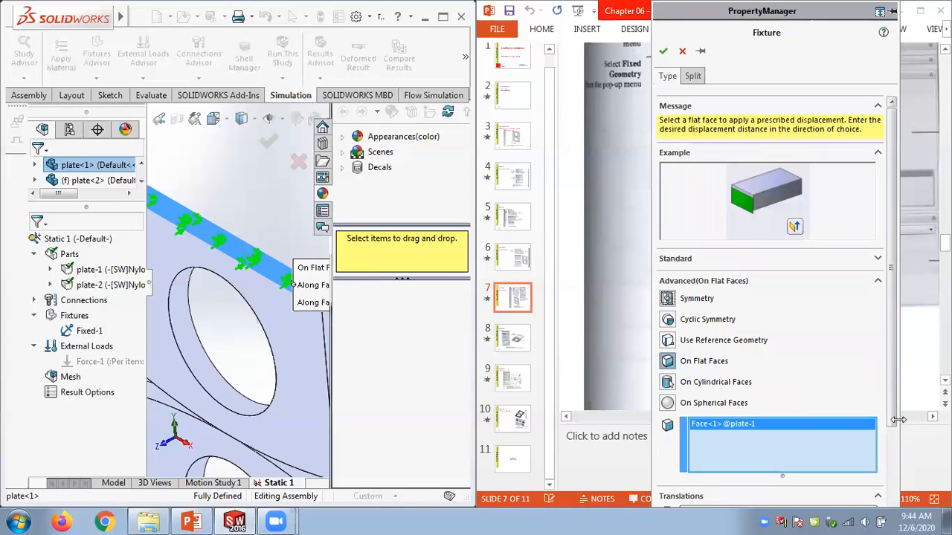
{"action": "scroll", "coordinate": [743, 461], "scroll_direction": "down", "scroll_amount": 3}
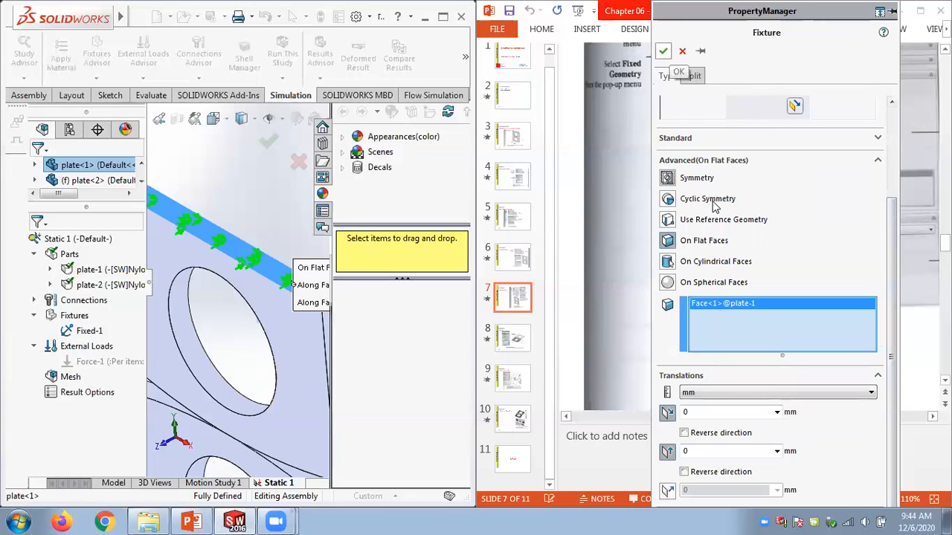
{"action": "left_click", "coordinate": [663, 51]}
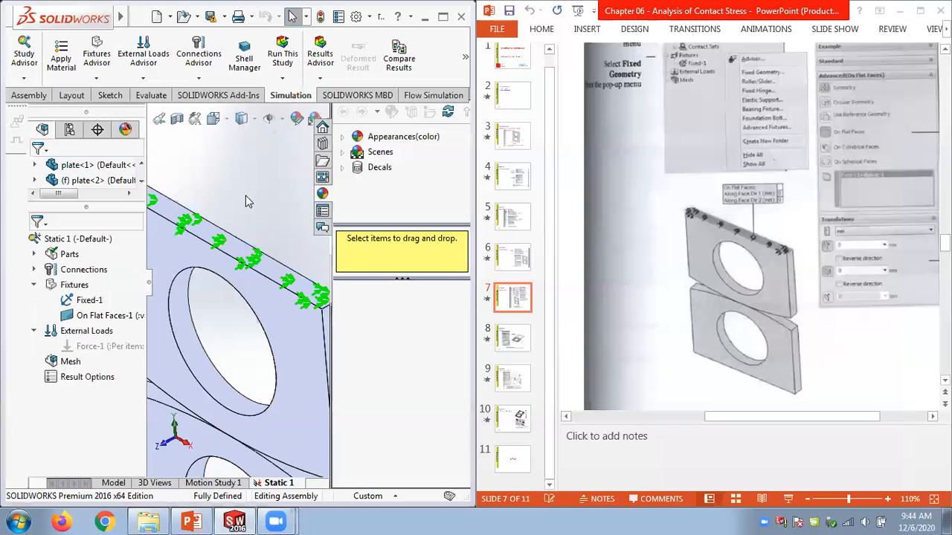
Unsuppress the Force-1 external load in the Static 1 study.
{"action": "scroll", "coordinate": [245, 196], "scroll_direction": "up", "scroll_amount": 3}
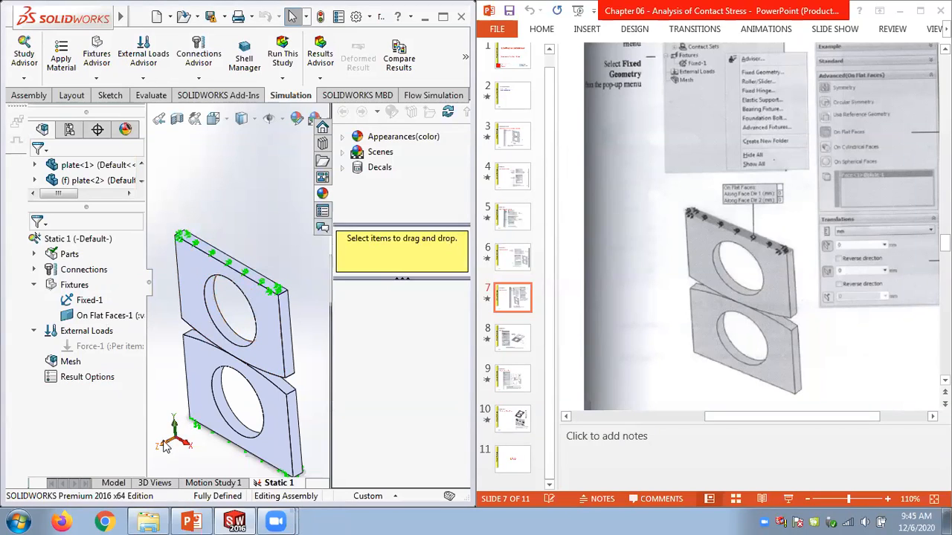
{"action": "right_click", "coordinate": [85, 348]}
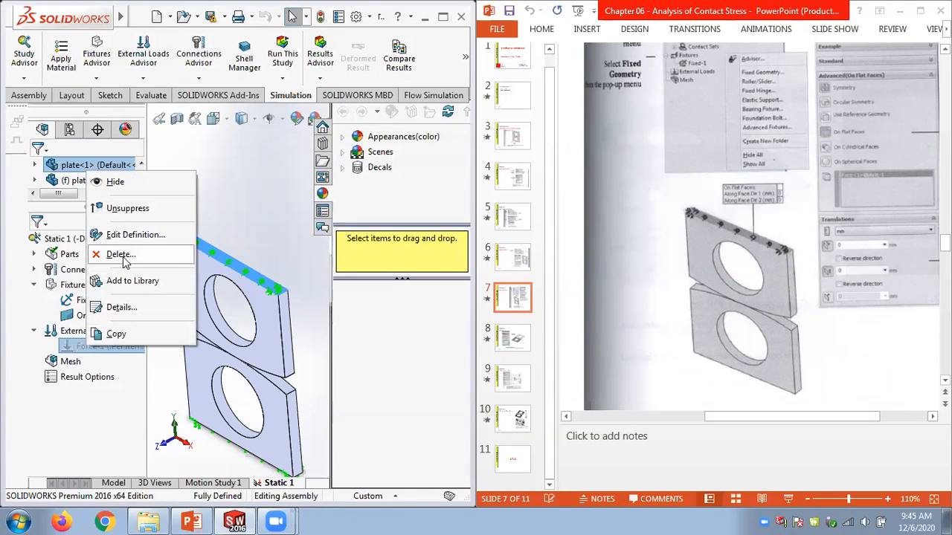
{"action": "left_click", "coordinate": [124, 210]}
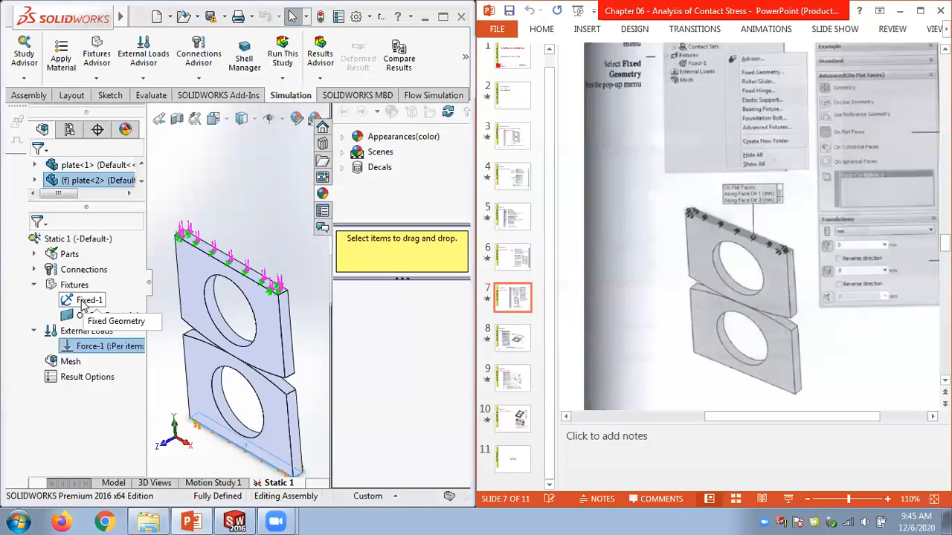
Save the TWO PLATES assembly together with its modified PLATE part.
{"action": "left_click", "coordinate": [211, 18]}
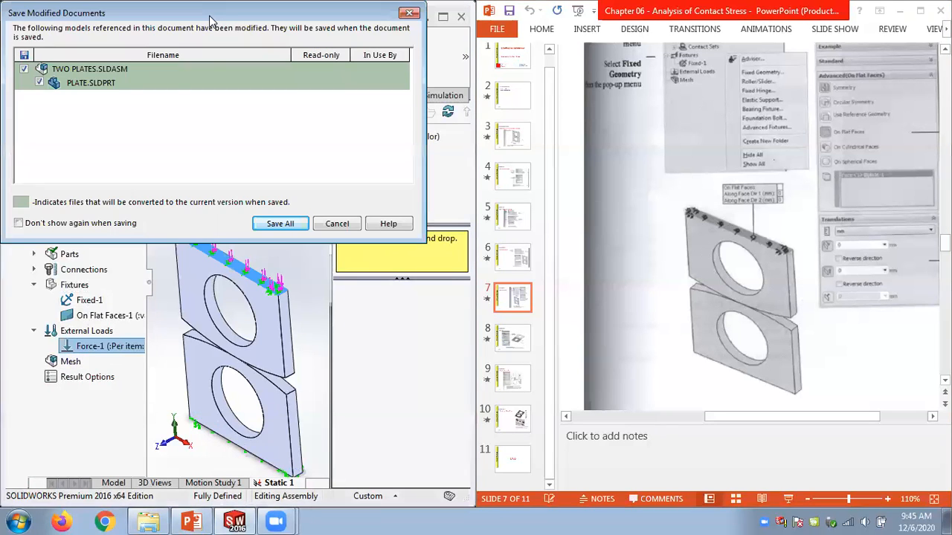
{"action": "left_click", "coordinate": [282, 226]}
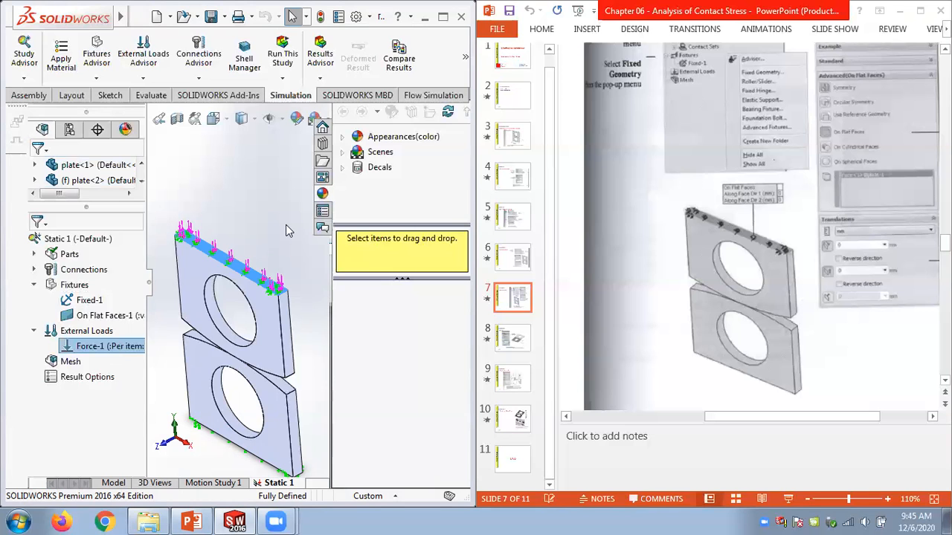
{"action": "scroll", "coordinate": [257, 394], "scroll_direction": "down", "scroll_amount": 5}
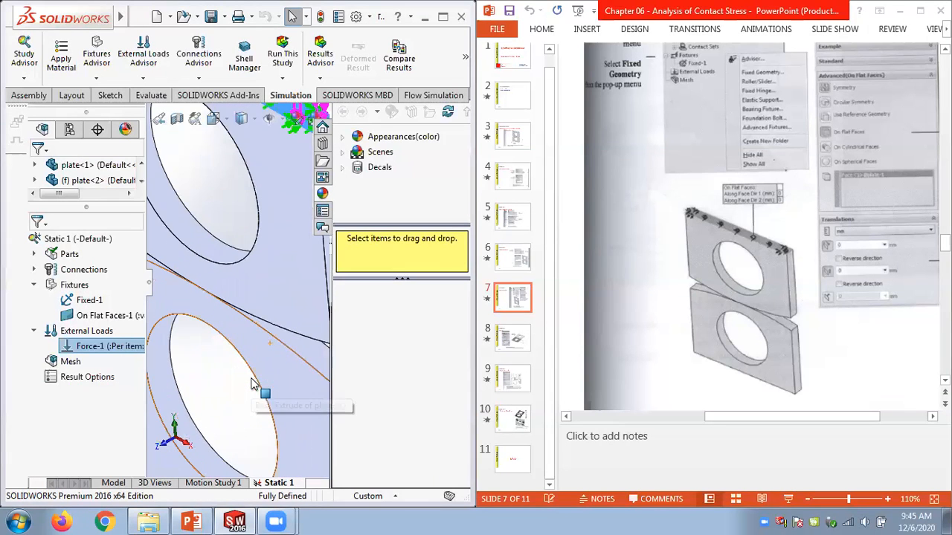
{"action": "scroll", "coordinate": [251, 361], "scroll_direction": "up", "scroll_amount": 3}
{"action": "scroll", "coordinate": [223, 316], "scroll_direction": "up", "scroll_amount": 1}
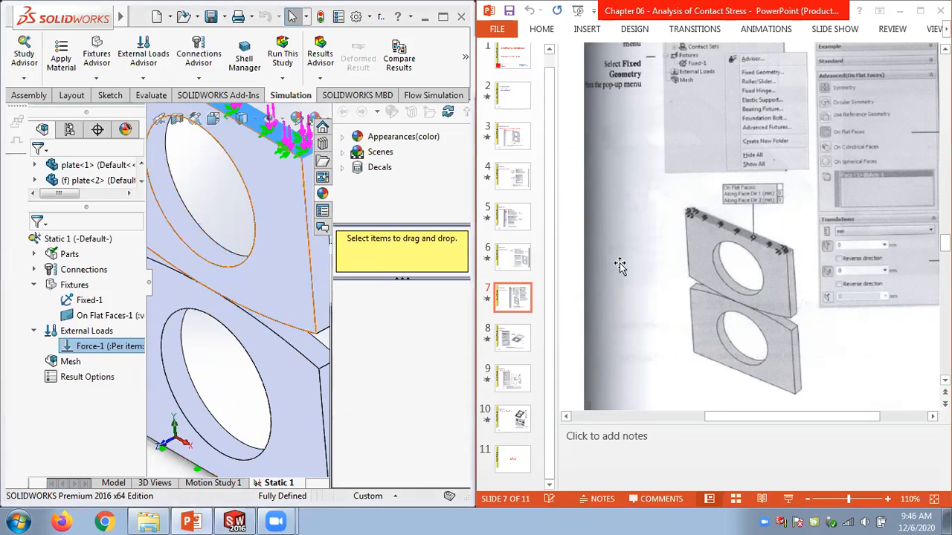
In PowerPoint, zoom the restraints slide out to 80%, read its instructions, and show the mesh control settings on the Meshing slide.
{"action": "left_click", "coordinate": [808, 500]}
{"action": "left_click", "coordinate": [808, 500]}
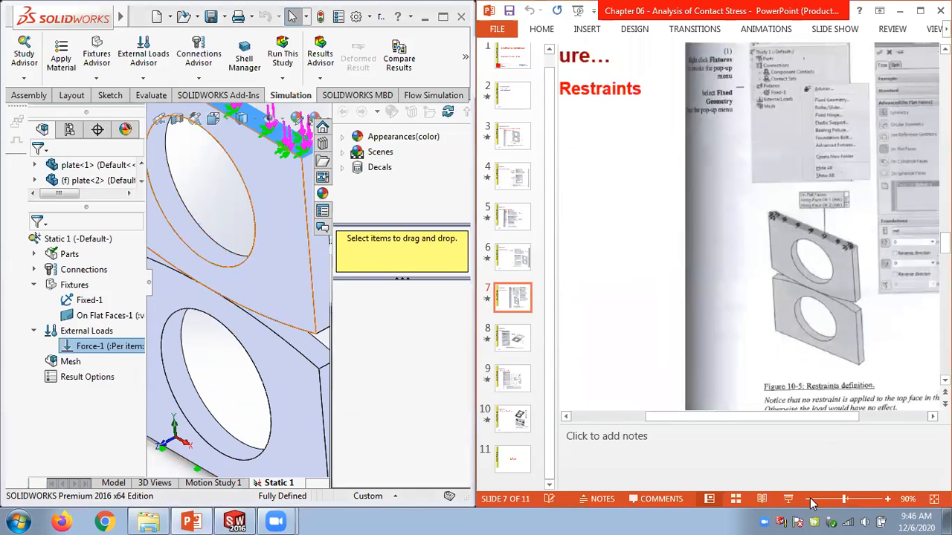
{"action": "left_click", "coordinate": [808, 500]}
{"action": "left_click_drag", "start_coordinate": [819, 417], "coordinate": [864, 417]}
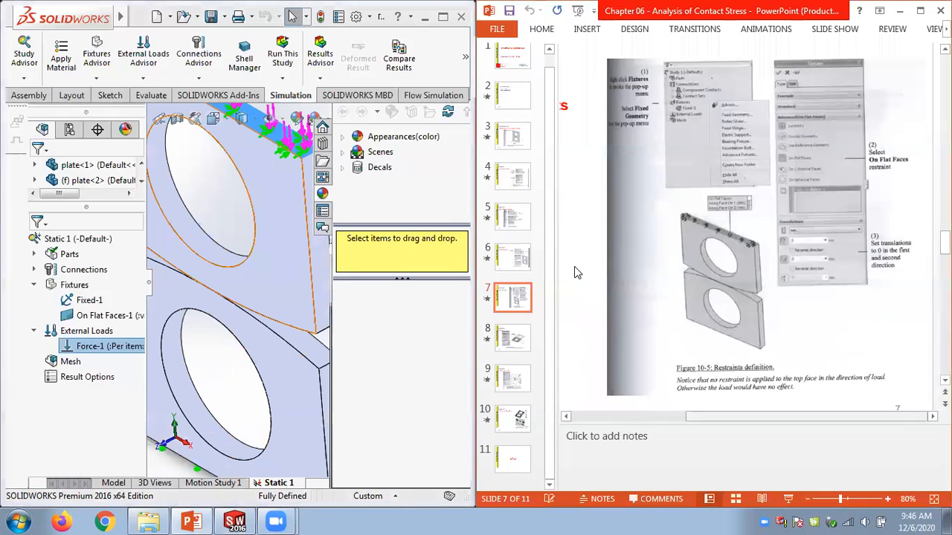
{"action": "scroll", "coordinate": [574, 266], "scroll_direction": "down", "scroll_amount": 3}
{"action": "left_click_drag", "start_coordinate": [799, 417], "coordinate": [664, 413]}
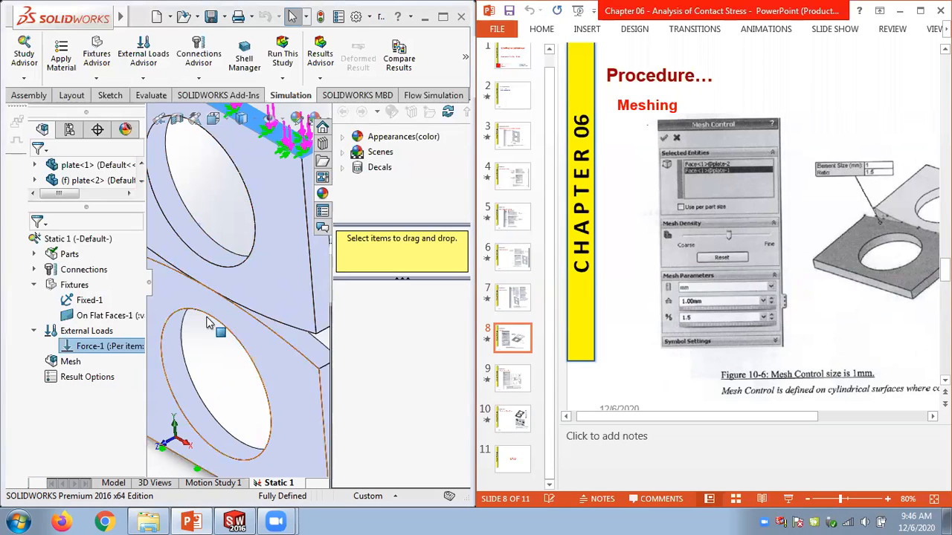
In SOLIDWORKS, start a mesh control on the contacting cylindrical faces of both plates and set the element size to 1.00 mm.
{"action": "right_click", "coordinate": [75, 364]}
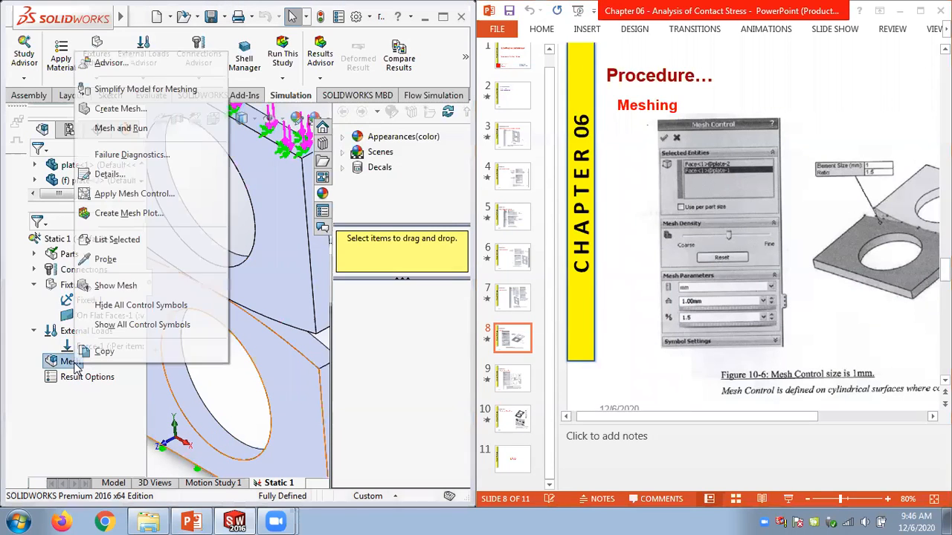
{"action": "left_click", "coordinate": [152, 195]}
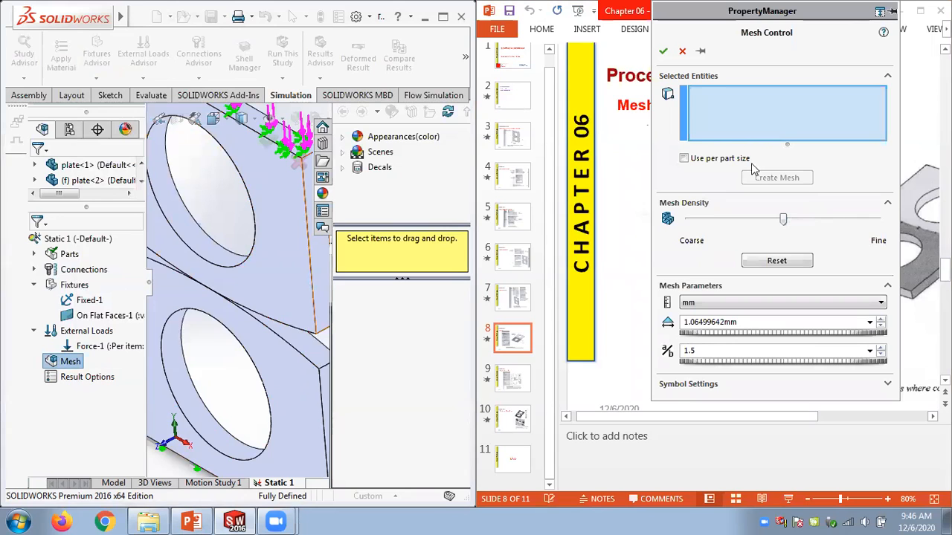
{"action": "left_click", "coordinate": [289, 356]}
{"action": "middle_click_drag", "start_coordinate": [288, 355], "coordinate": [219, 309]}
{"action": "left_click", "coordinate": [303, 298]}
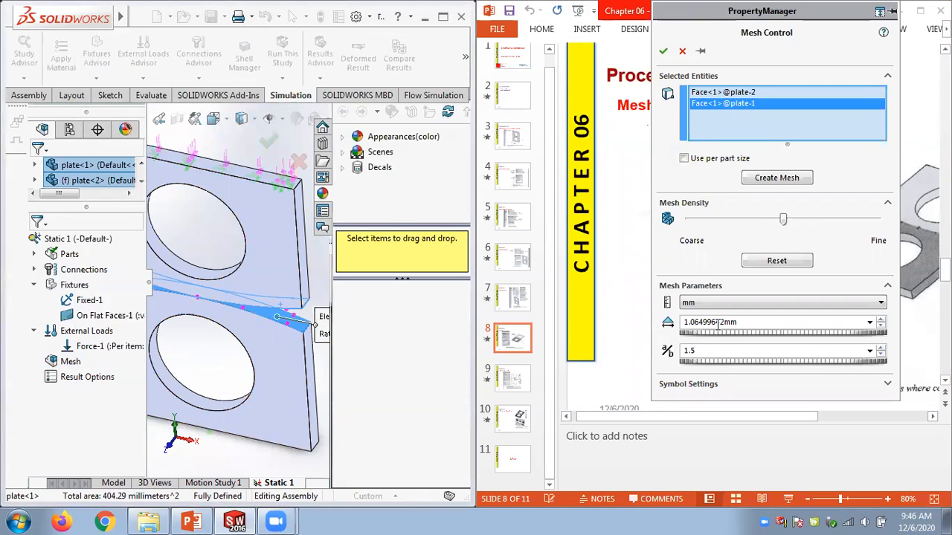
{"action": "double_click", "coordinate": [751, 322]}
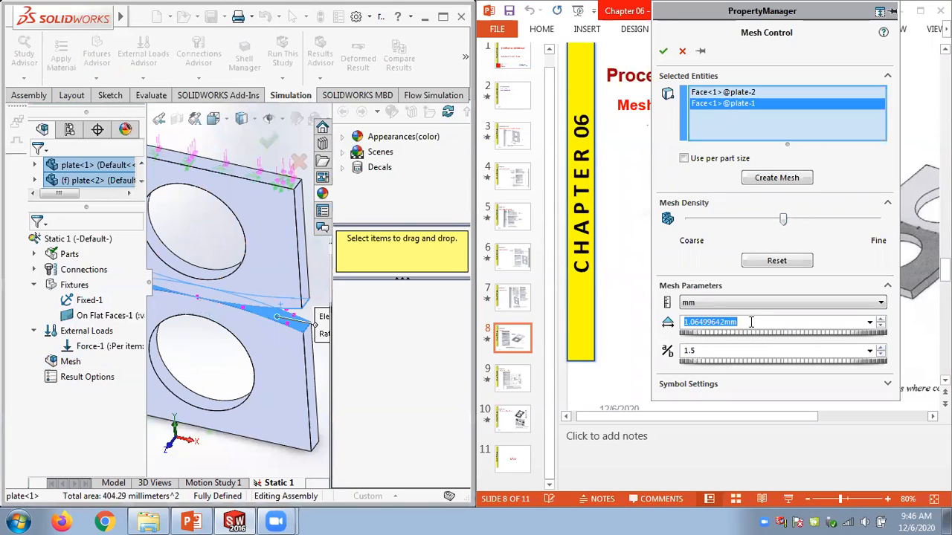
{"action": "type", "text": "1.00mm"}
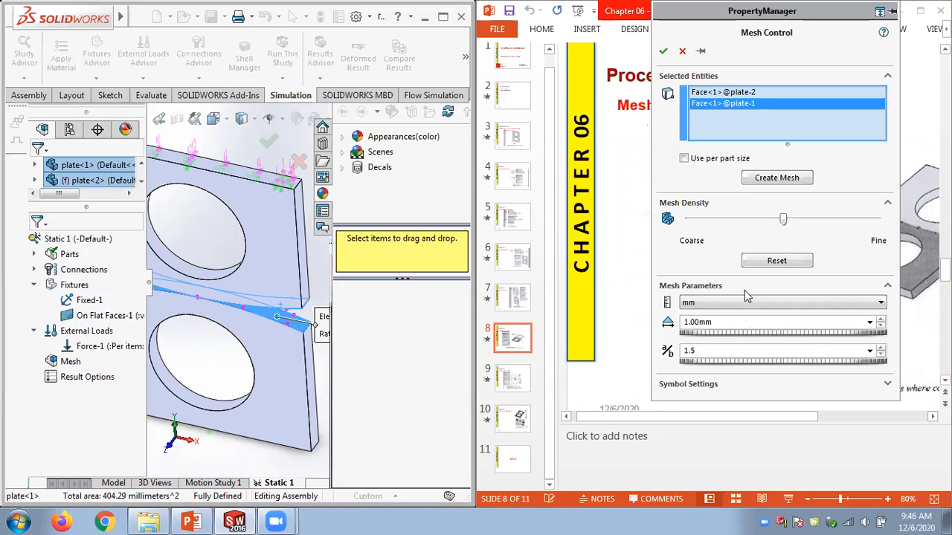
Apply the 1.00 mm mesh control to the contacting faces of both plates.
{"action": "key", "text": "Return"}
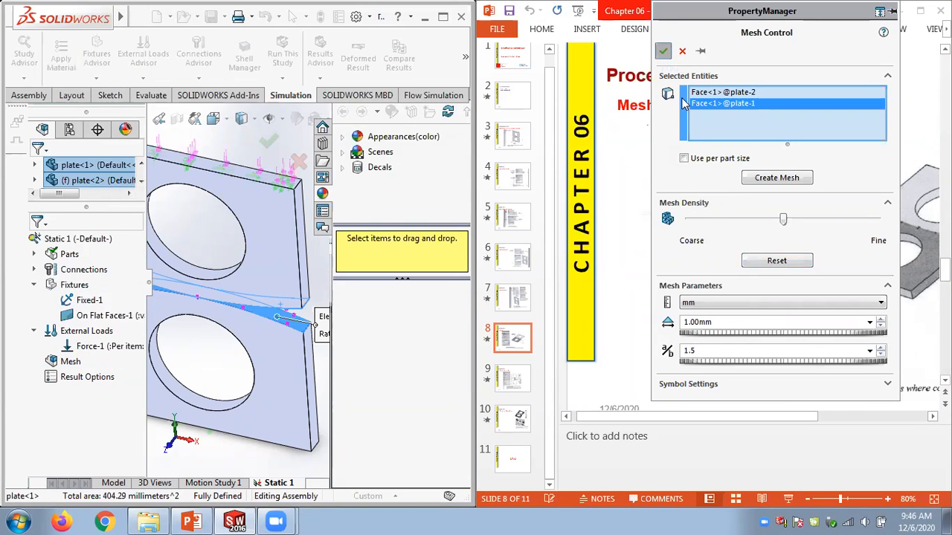
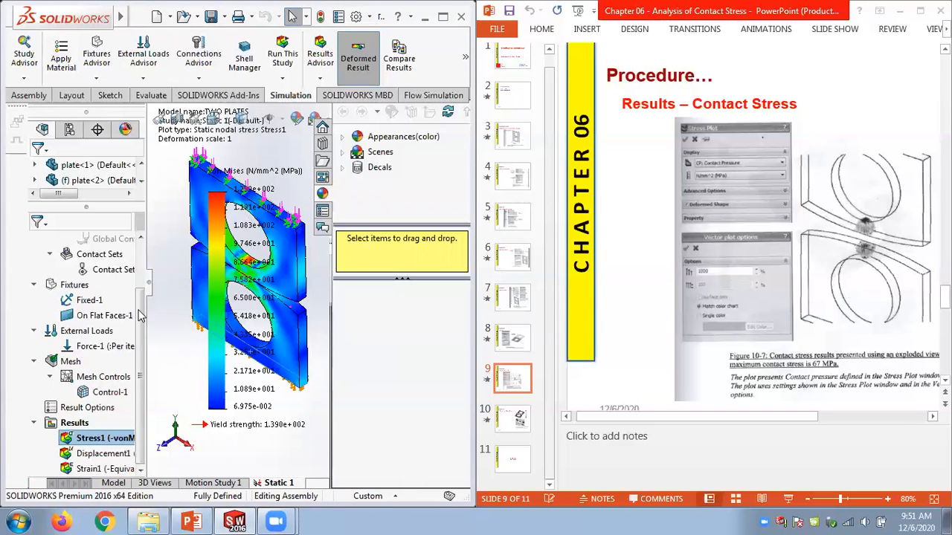
Check the contact definitions under Connections in Static 1 and maximize the SOLIDWORKS window to show the full stress plot.
{"action": "scroll", "coordinate": [125, 327], "scroll_direction": "up", "scroll_amount": 3}
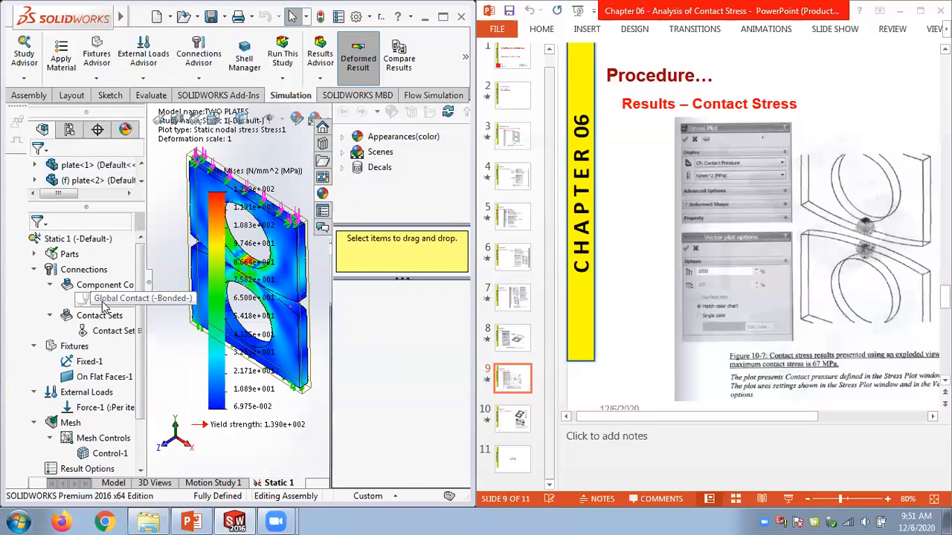
{"action": "left_click", "coordinate": [96, 334]}
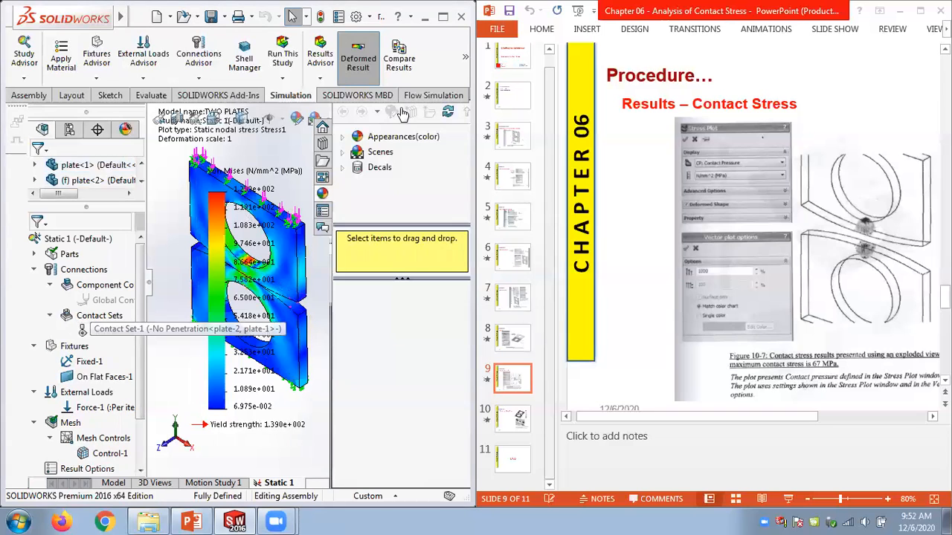
{"action": "left_click", "coordinate": [443, 17]}
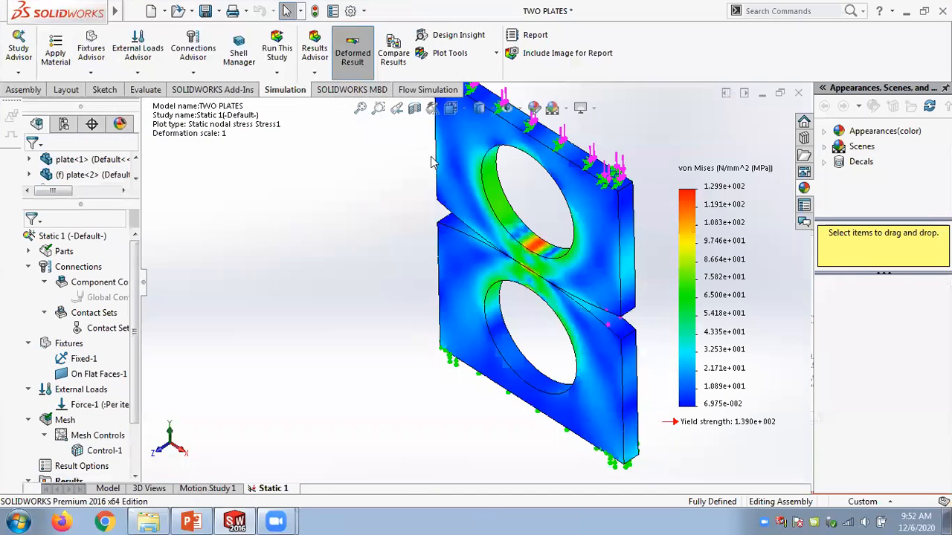
{"action": "scroll", "coordinate": [636, 257], "scroll_direction": "up", "scroll_amount": 2}
{"action": "scroll", "coordinate": [634, 254], "scroll_direction": "down", "scroll_amount": 2}
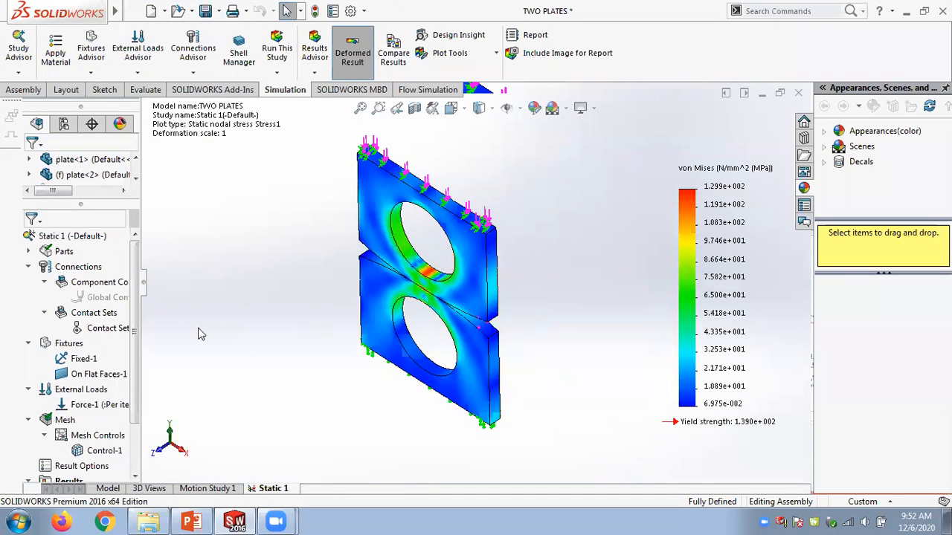
Examine the selection fields and available contact types for a new manual contact set, and leave without creating one.
{"action": "right_click", "coordinate": [84, 285]}
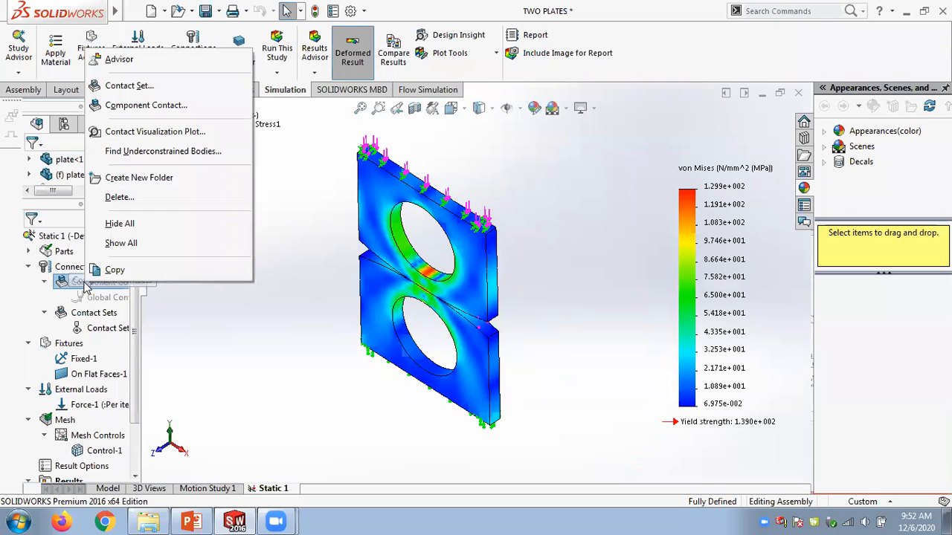
{"action": "left_click", "coordinate": [130, 87]}
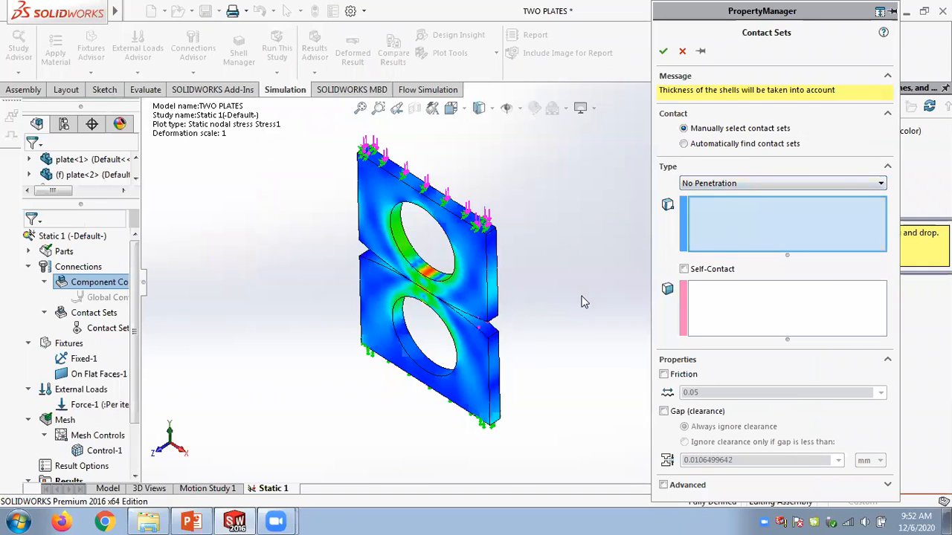
{"action": "scroll", "coordinate": [584, 302], "scroll_direction": "down", "scroll_amount": 5}
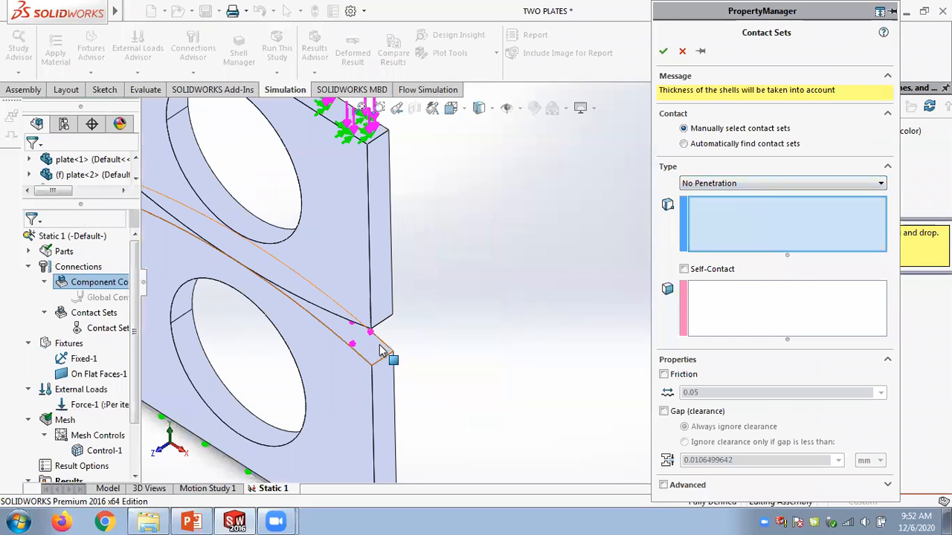
{"action": "left_click", "coordinate": [730, 318]}
{"action": "middle_click_drag", "start_coordinate": [454, 262], "coordinate": [487, 143]}
{"action": "middle_click_drag", "start_coordinate": [357, 316], "coordinate": [283, 323]}
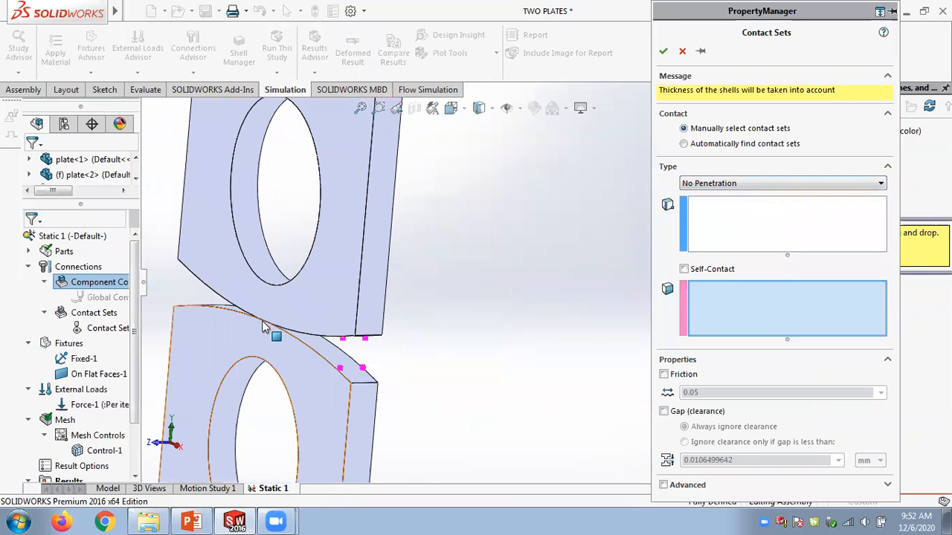
{"action": "left_click", "coordinate": [744, 186]}
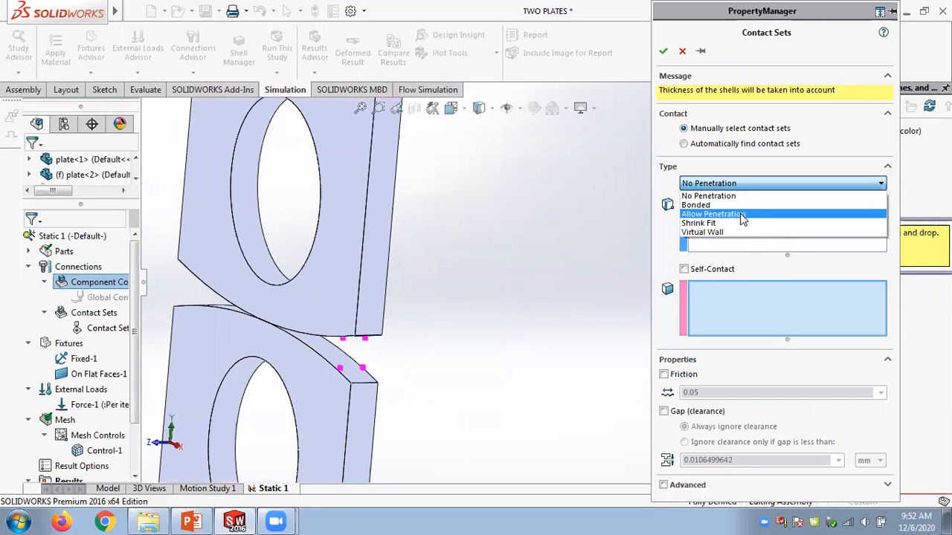
{"action": "left_click", "coordinate": [676, 242]}
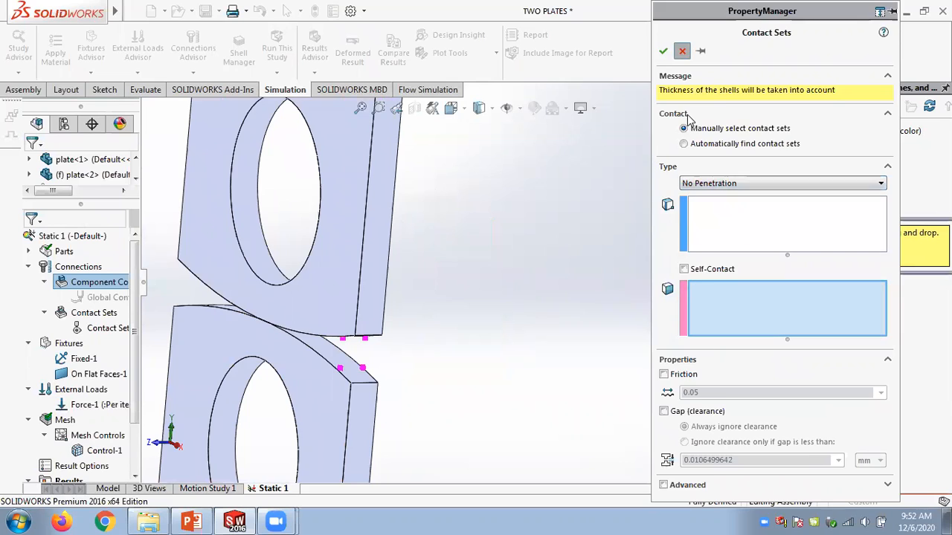
{"action": "left_click", "coordinate": [682, 51]}
{"action": "scroll", "coordinate": [487, 231], "scroll_direction": "up", "scroll_amount": 5}
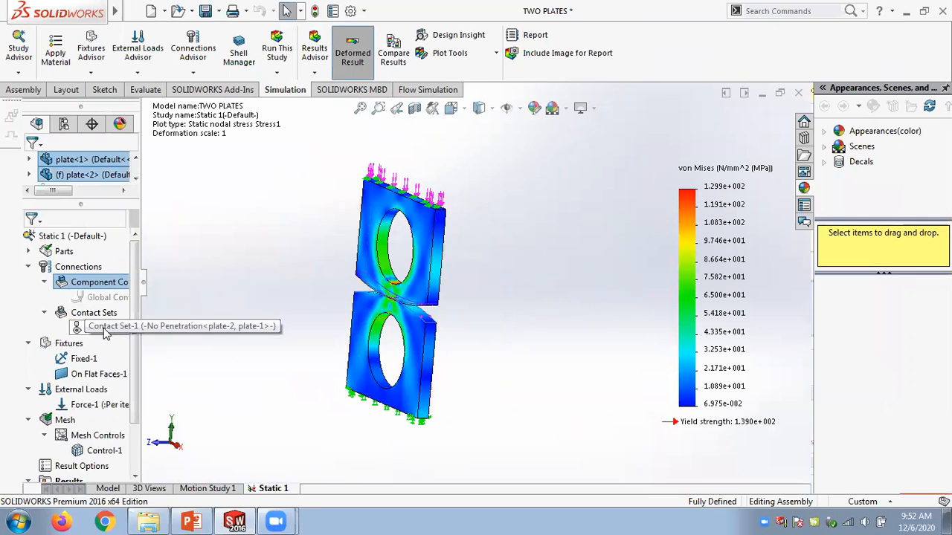
Widen the study tree to show full entry names and collapse the Connections, Fixtures, External Loads and Mesh groups.
{"action": "middle_click_drag", "start_coordinate": [295, 293], "coordinate": [185, 291]}
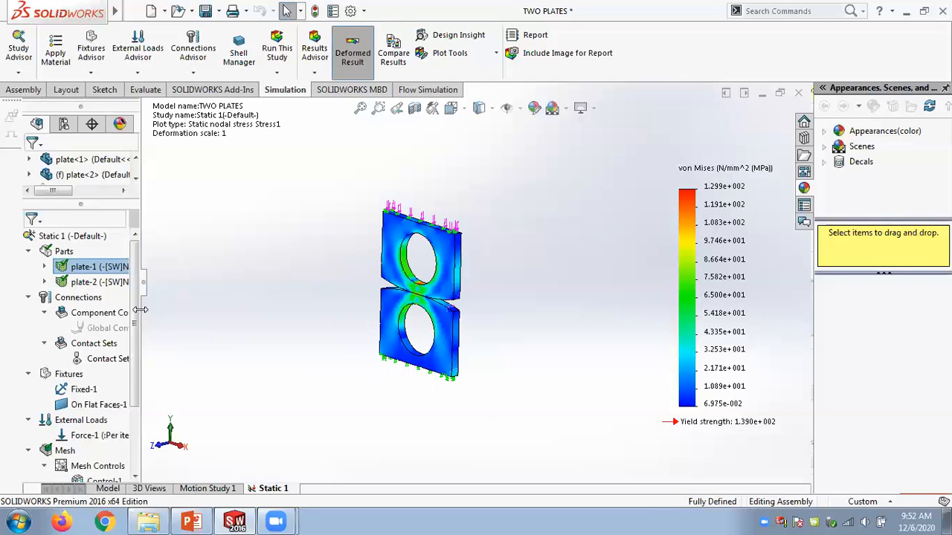
{"action": "left_click_drag", "start_coordinate": [141, 310], "coordinate": [206, 309]}
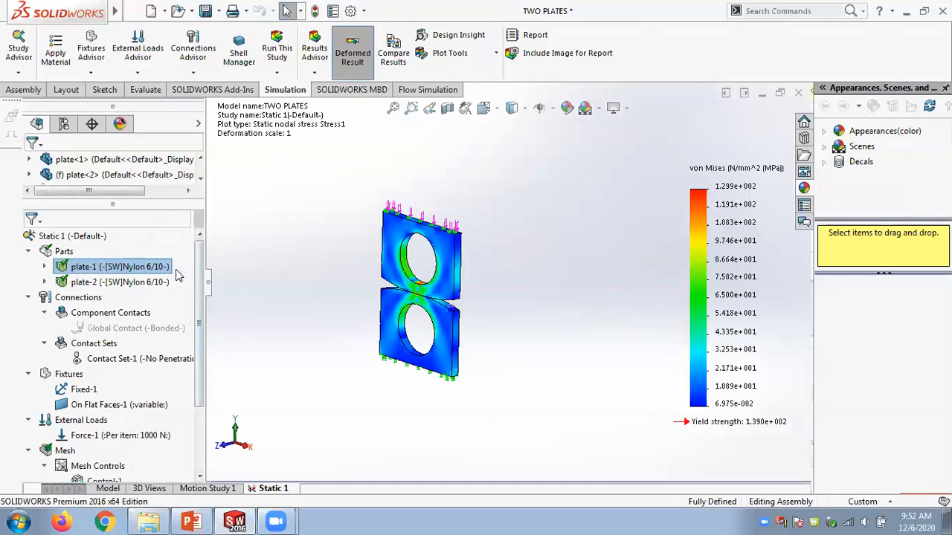
{"action": "left_click", "coordinate": [28, 297]}
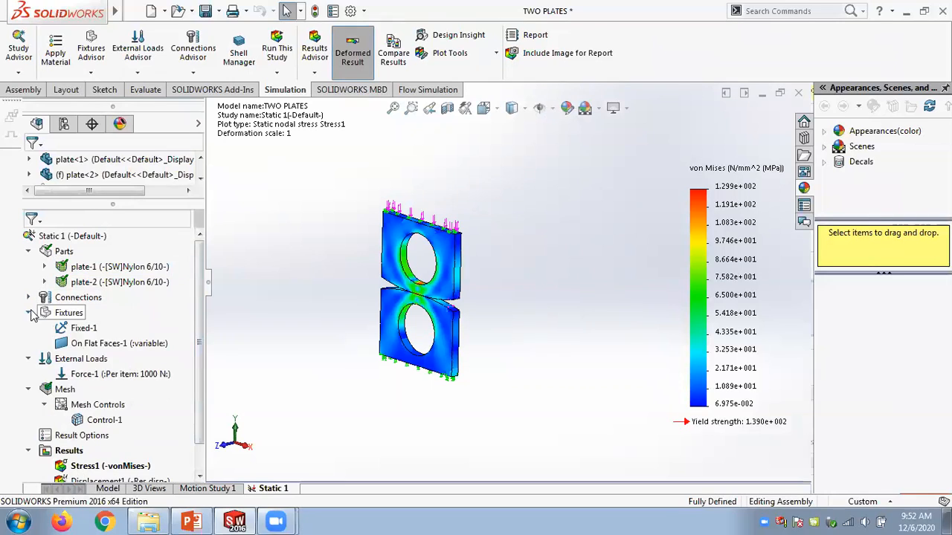
{"action": "left_click", "coordinate": [28, 312]}
{"action": "left_click", "coordinate": [29, 328]}
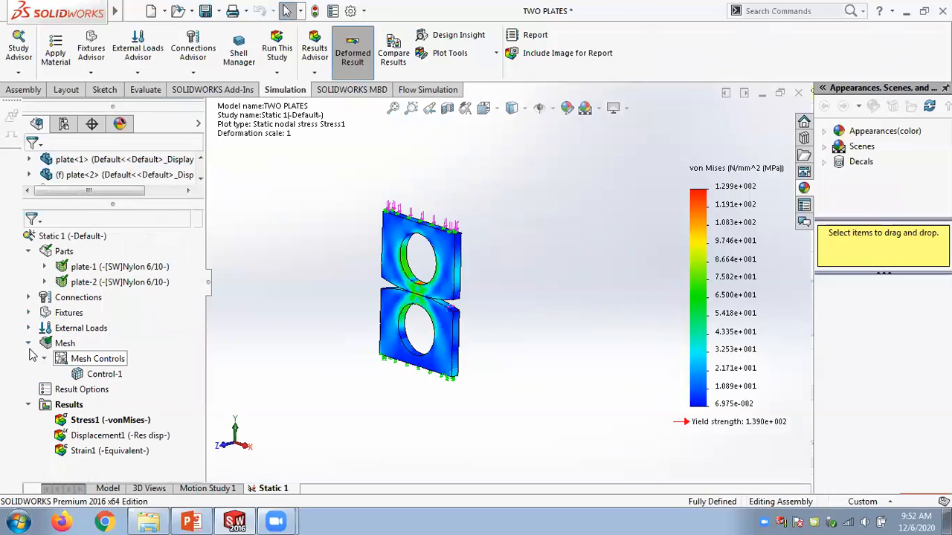
{"action": "left_click", "coordinate": [28, 343]}
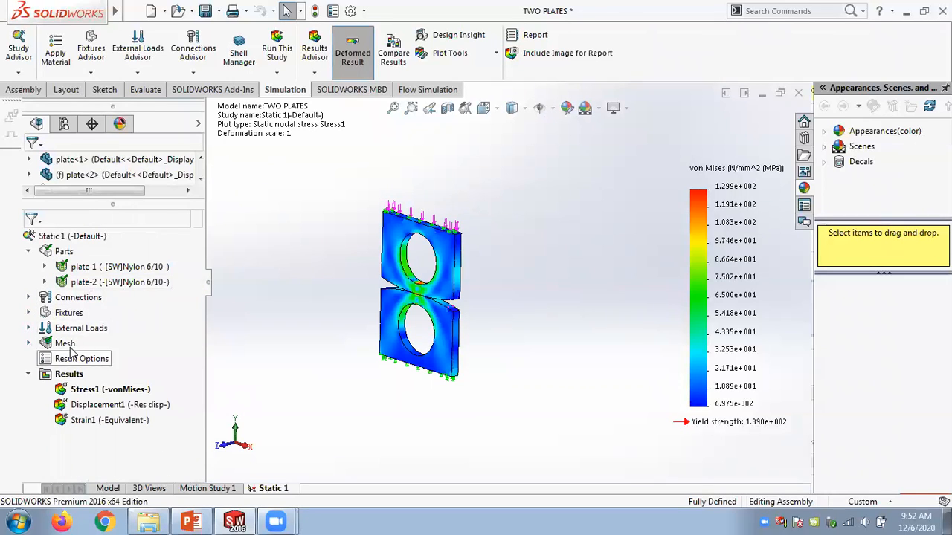
Review the contacts, fixtures, external load, mesh control and result plots defined in the Static 1 study tree.
{"action": "left_click", "coordinate": [28, 297]}
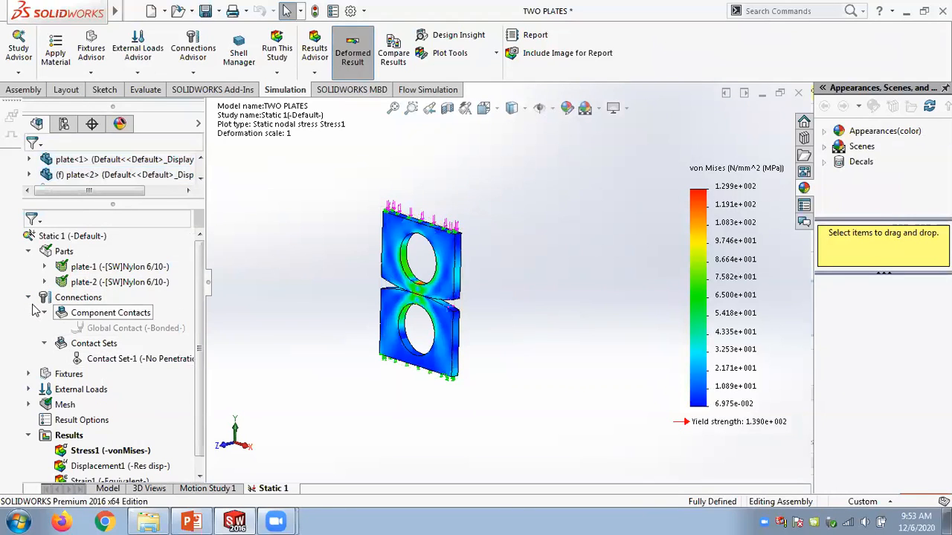
{"action": "left_click", "coordinate": [28, 374]}
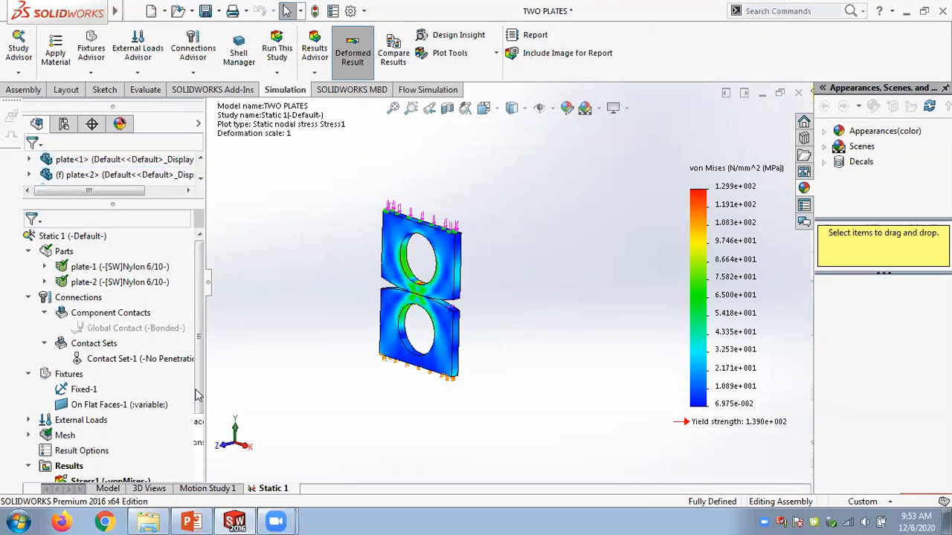
{"action": "scroll", "coordinate": [62, 394], "scroll_direction": "down", "scroll_amount": 1}
{"action": "left_click", "coordinate": [28, 374]}
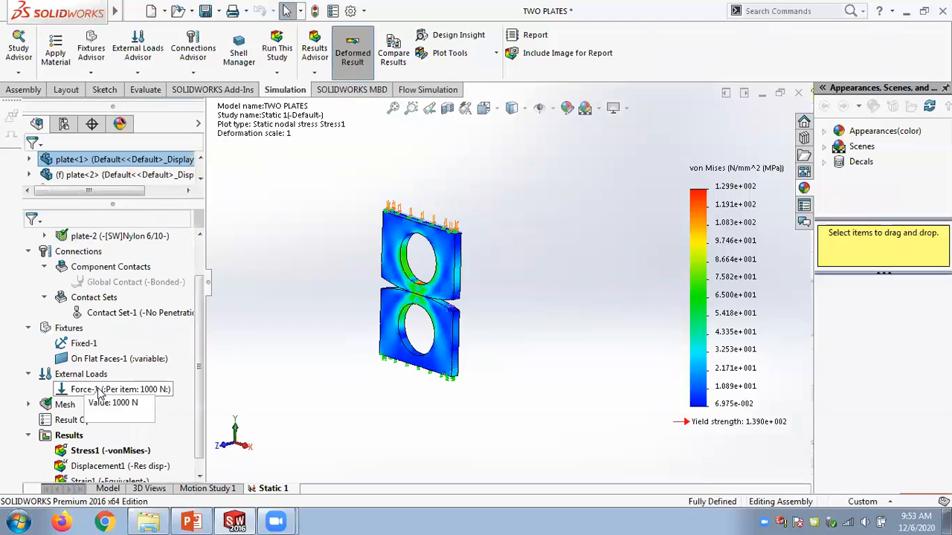
{"action": "left_click", "coordinate": [29, 404]}
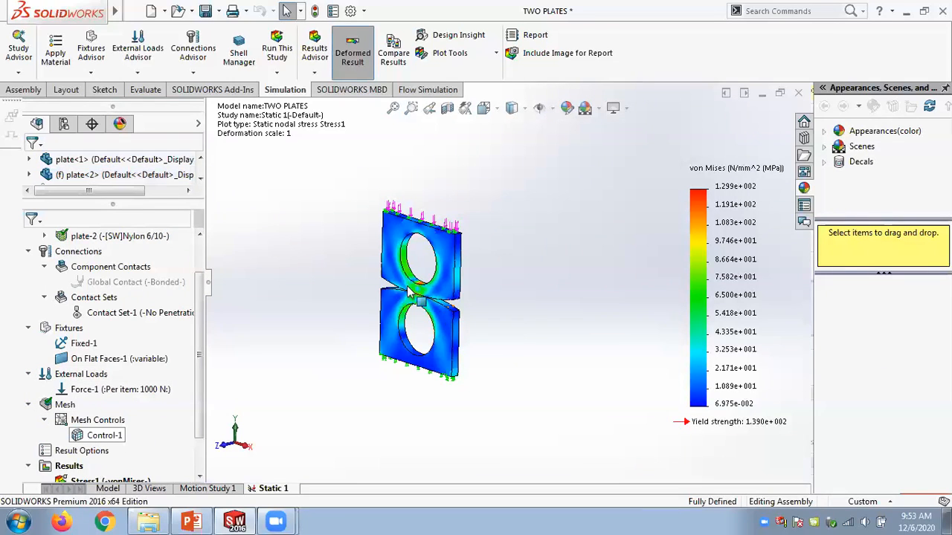
{"action": "scroll", "coordinate": [204, 377], "scroll_direction": "down", "scroll_amount": 1}
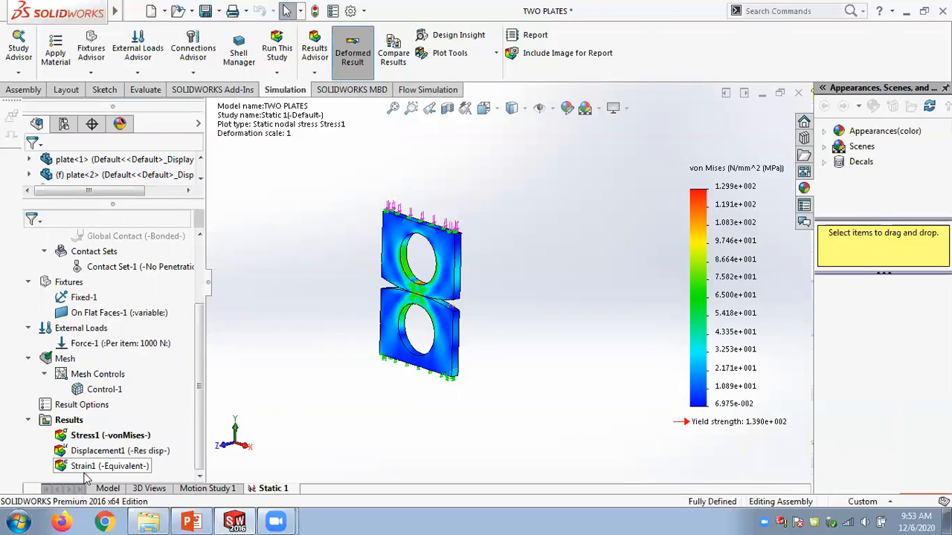
{"action": "scroll", "coordinate": [31, 286], "scroll_direction": "up", "scroll_amount": 1}
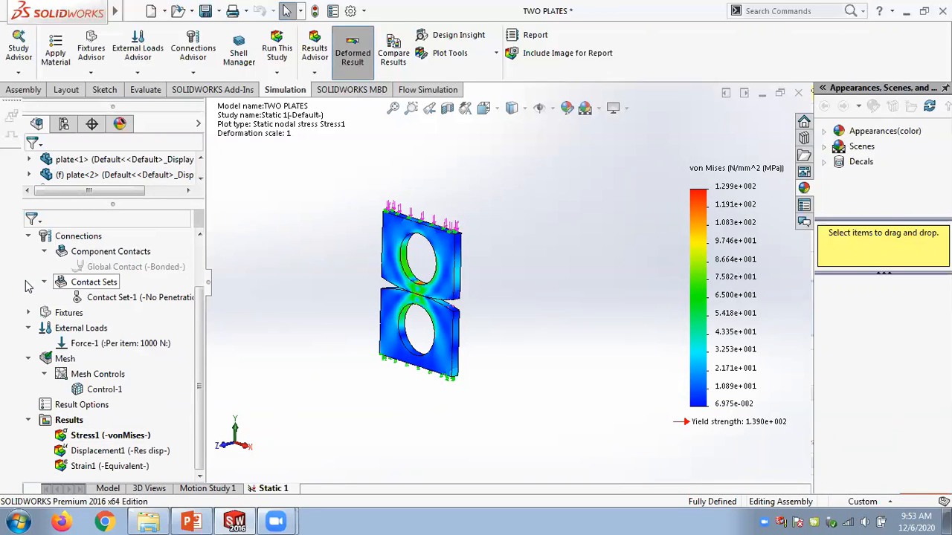
Collapse the Parts, Connections, Fixtures and Mesh groups in the study tree and save the TWO PLATES assembly.
{"action": "left_click", "coordinate": [28, 235]}
{"action": "left_click", "coordinate": [29, 251]}
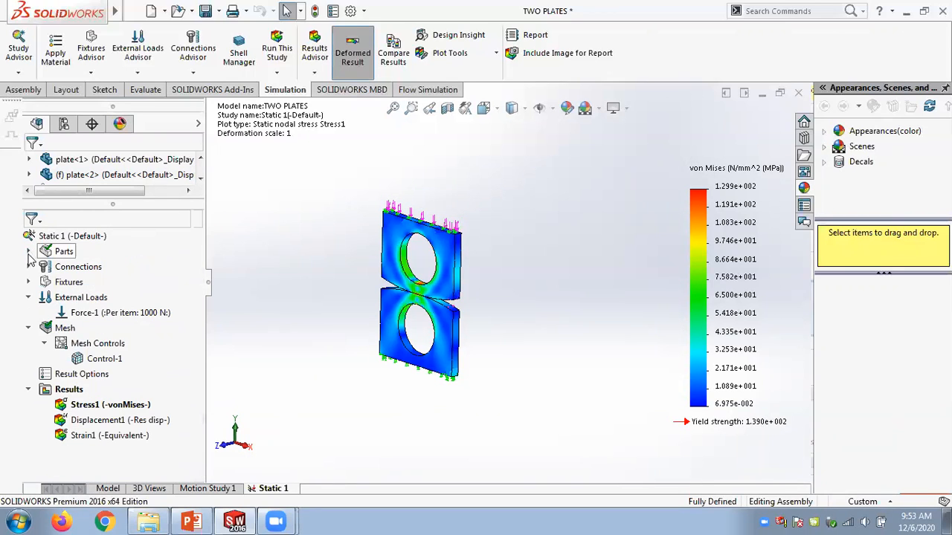
{"action": "left_click", "coordinate": [28, 328]}
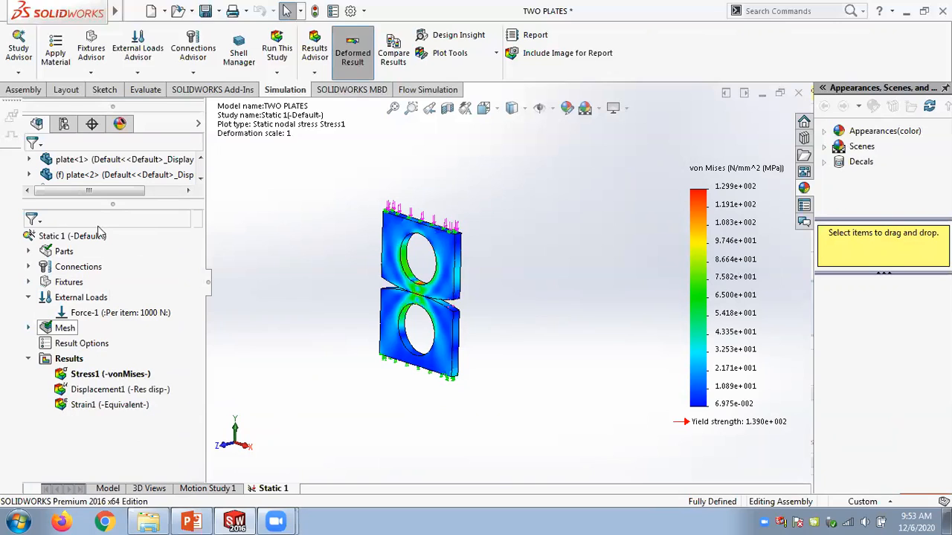
{"action": "left_click", "coordinate": [205, 10]}
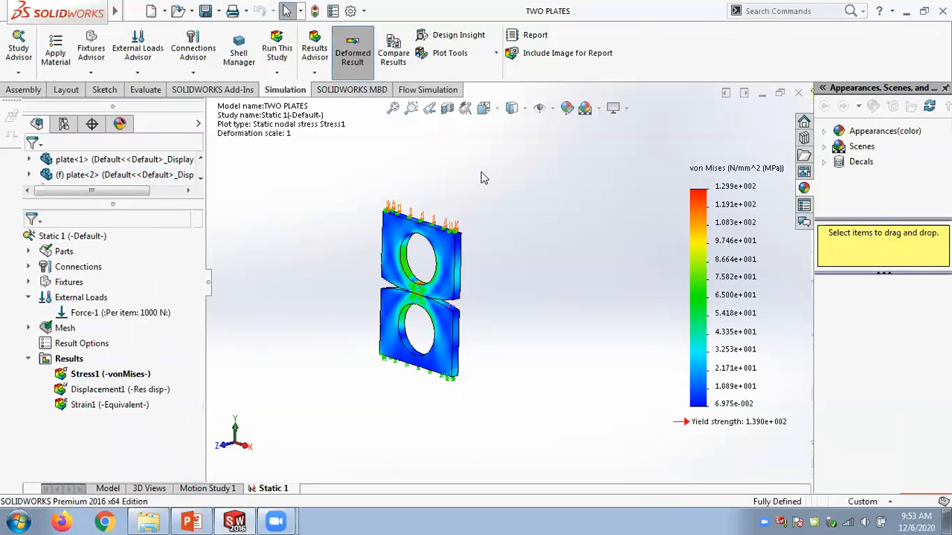
Edit the Stress1 von Mises plot to show both the minimum and maximum annotations.
{"action": "right_click", "coordinate": [716, 224]}
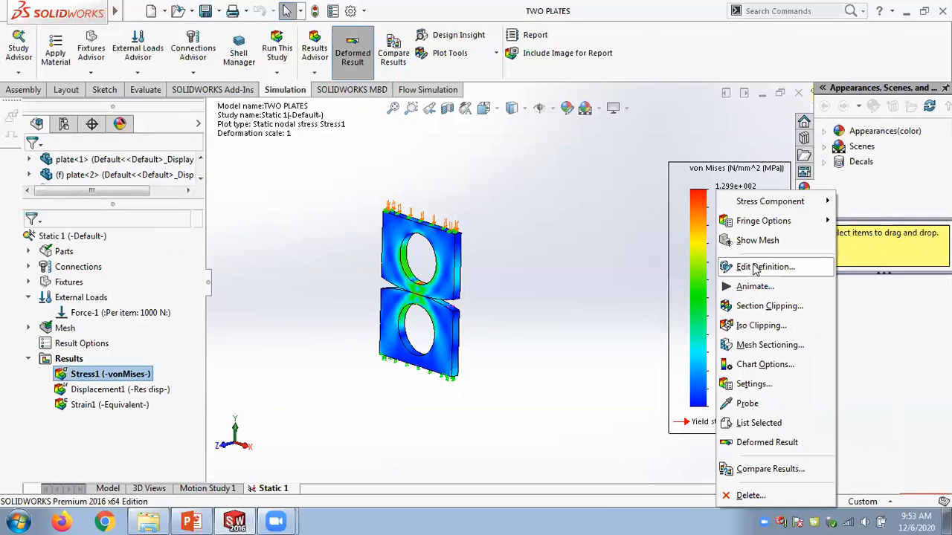
{"action": "left_click", "coordinate": [754, 268]}
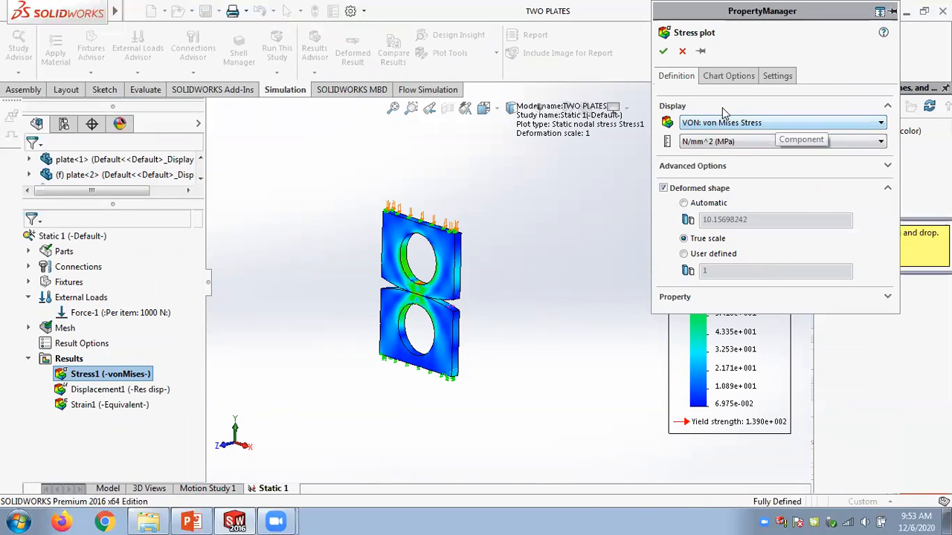
{"action": "left_click", "coordinate": [728, 75]}
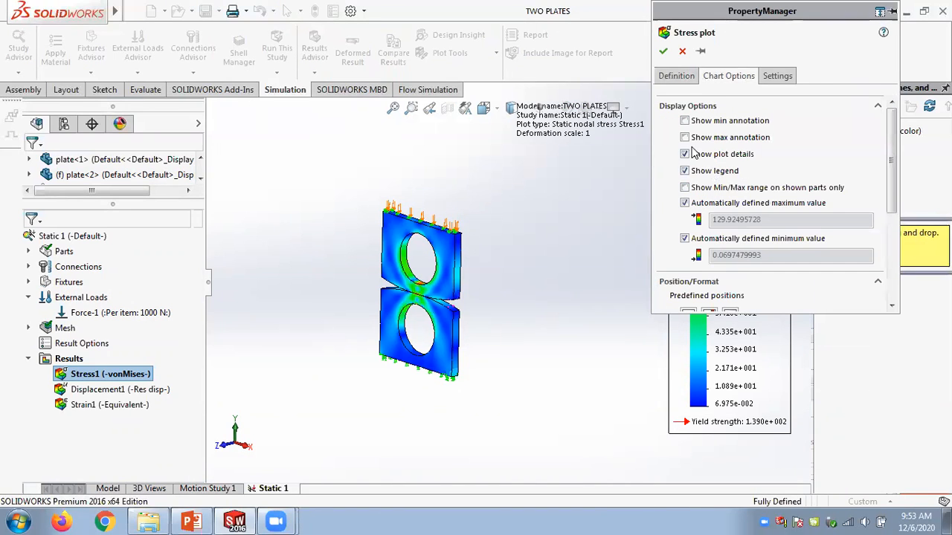
{"action": "left_click", "coordinate": [685, 138]}
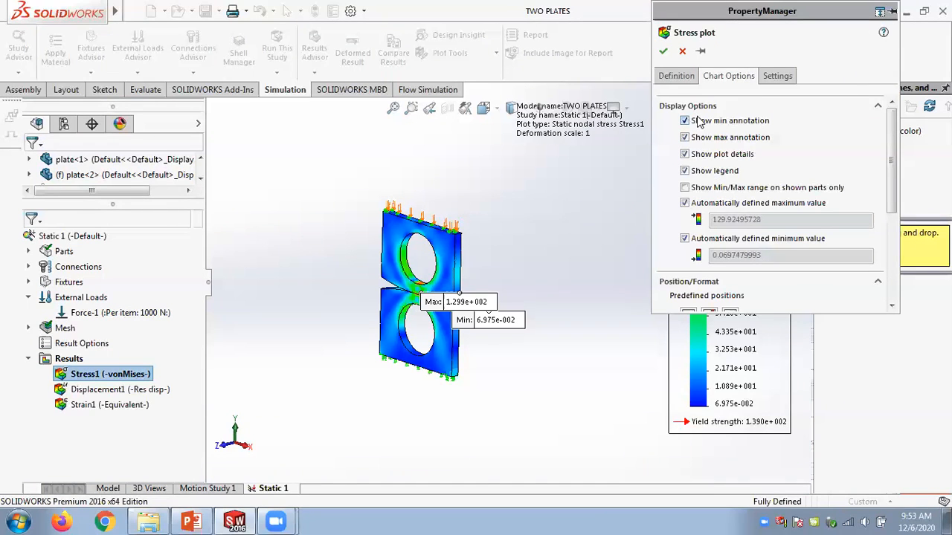
Change the stress plot legend's number format to floating.
{"action": "left_click_drag", "start_coordinate": [891, 202], "coordinate": [892, 283]}
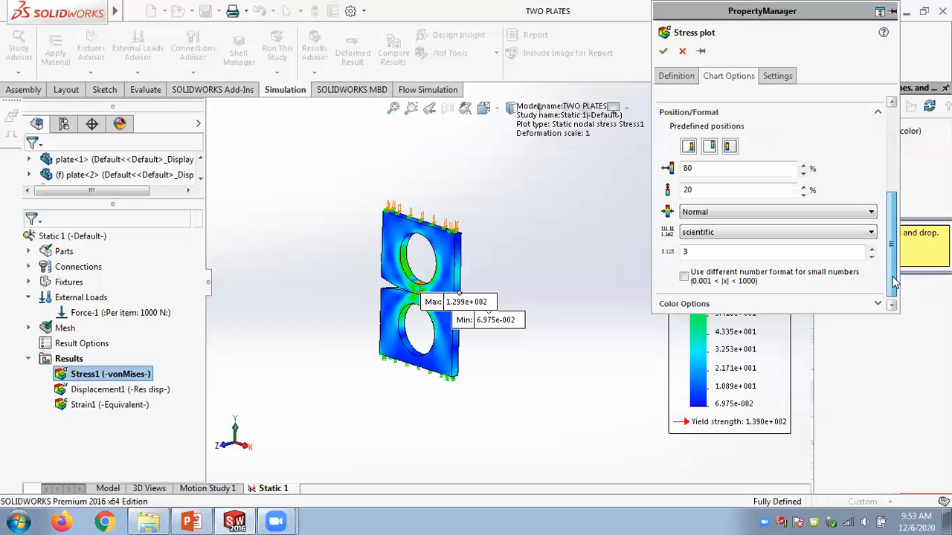
{"action": "left_click", "coordinate": [729, 235]}
{"action": "left_click", "coordinate": [720, 253]}
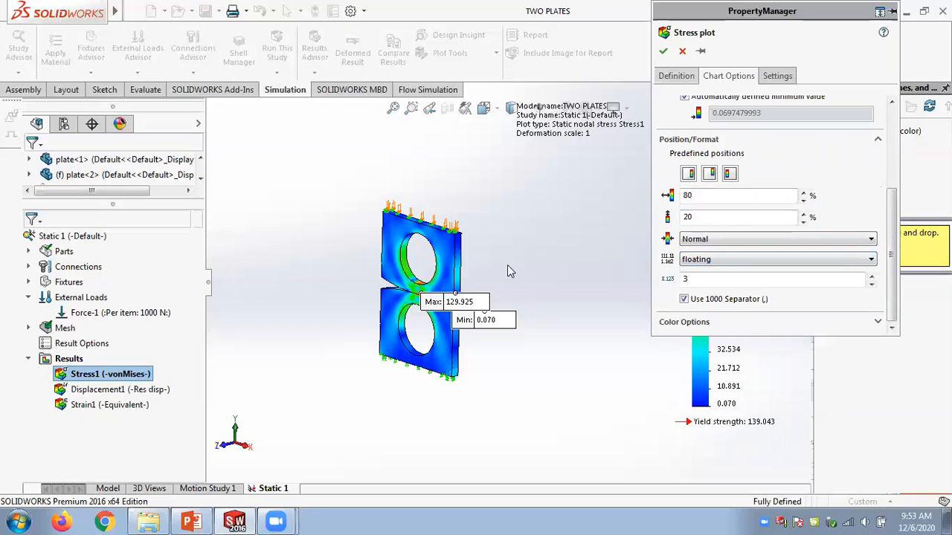
Move the maximum stress annotation off the plates to their side and inspect its location in the contact zone.
{"action": "left_click_drag", "start_coordinate": [456, 301], "coordinate": [242, 312]}
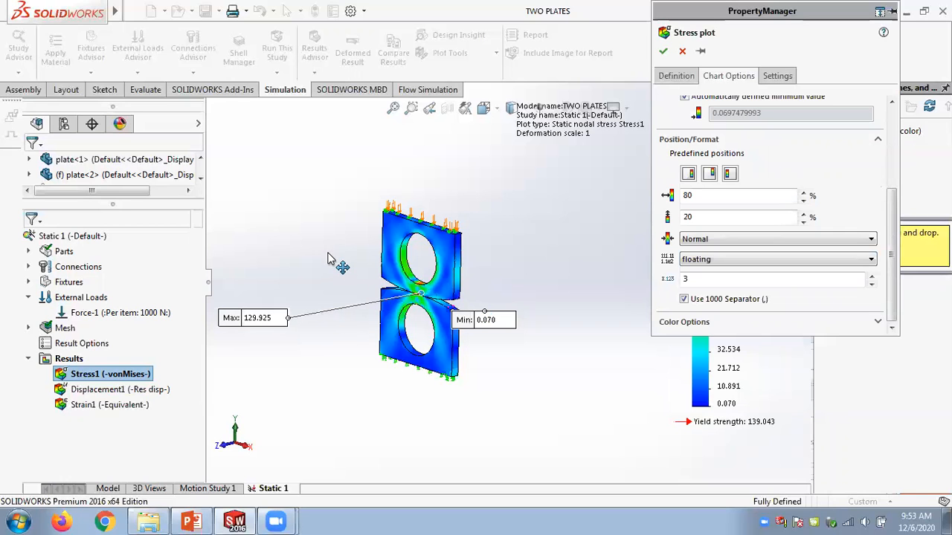
{"action": "scroll", "coordinate": [421, 301], "scroll_direction": "down", "scroll_amount": 5}
{"action": "scroll", "coordinate": [421, 301], "scroll_direction": "down", "scroll_amount": 3}
{"action": "middle_click_drag", "start_coordinate": [422, 301], "coordinate": [476, 277]}
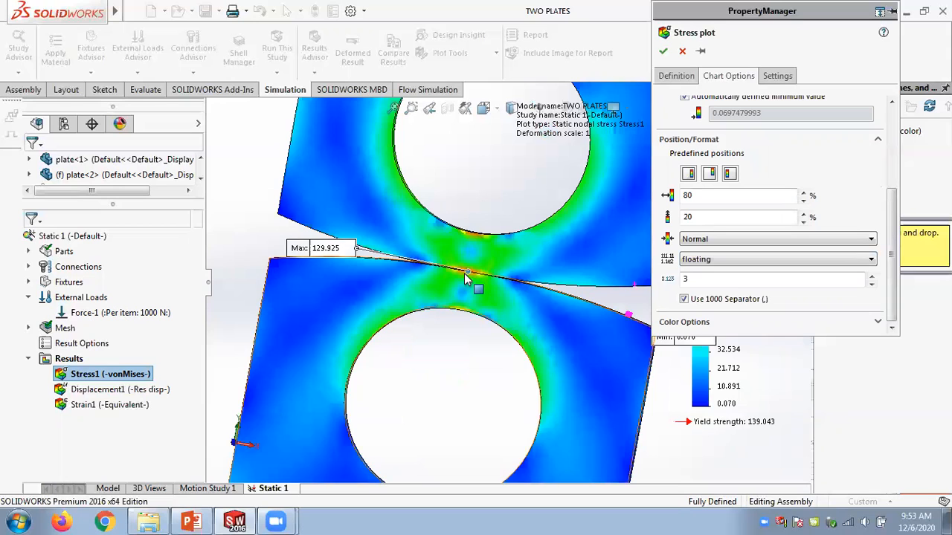
Inspect the von Mises plot on both plates in 3D and consult the Results – Contact Stress slide in PowerPoint.
{"action": "scroll", "coordinate": [467, 285], "scroll_direction": "up", "scroll_amount": 3}
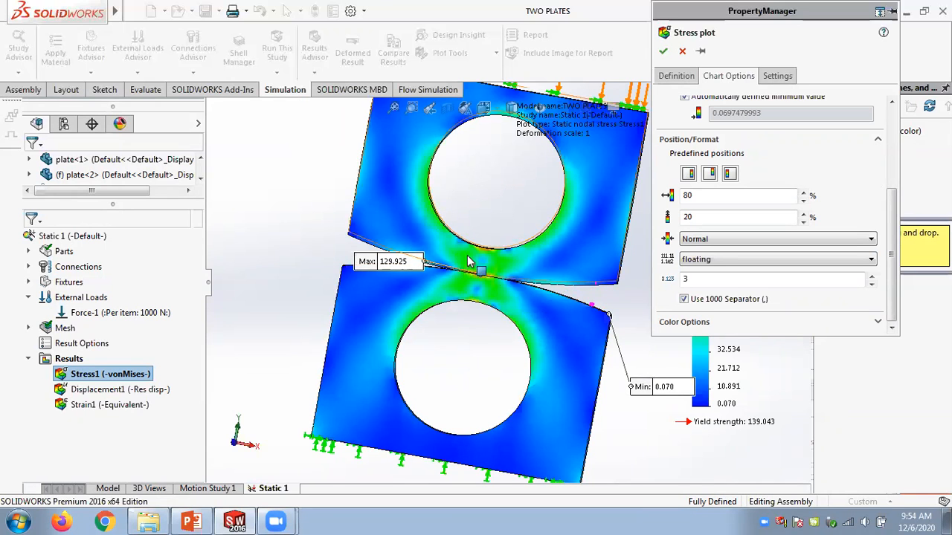
{"action": "middle_click_drag", "start_coordinate": [471, 279], "coordinate": [496, 318]}
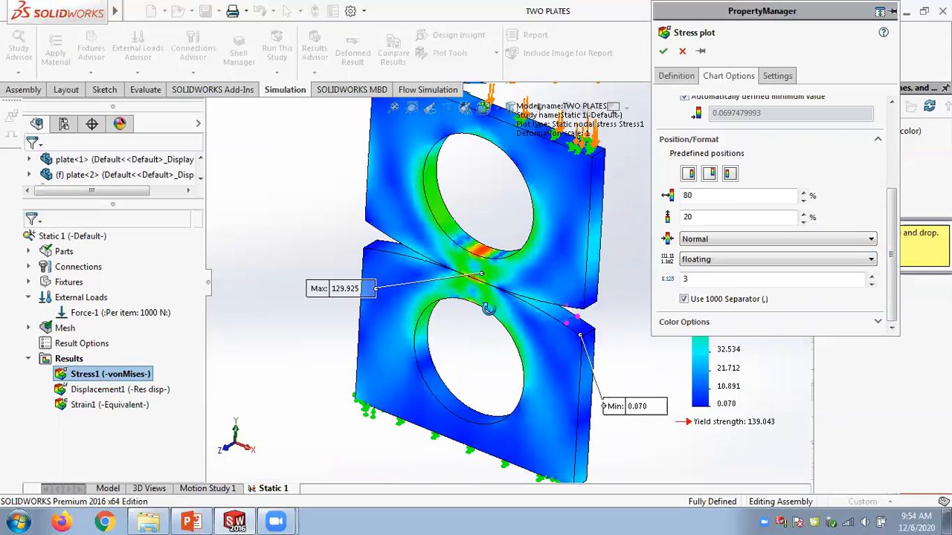
{"action": "left_click", "coordinate": [191, 522]}
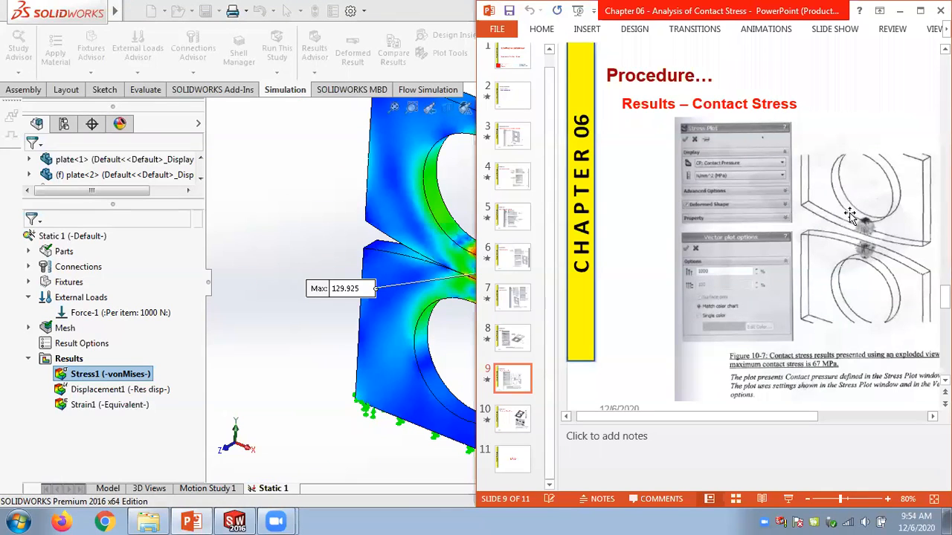
{"action": "left_click", "coordinate": [336, 155]}
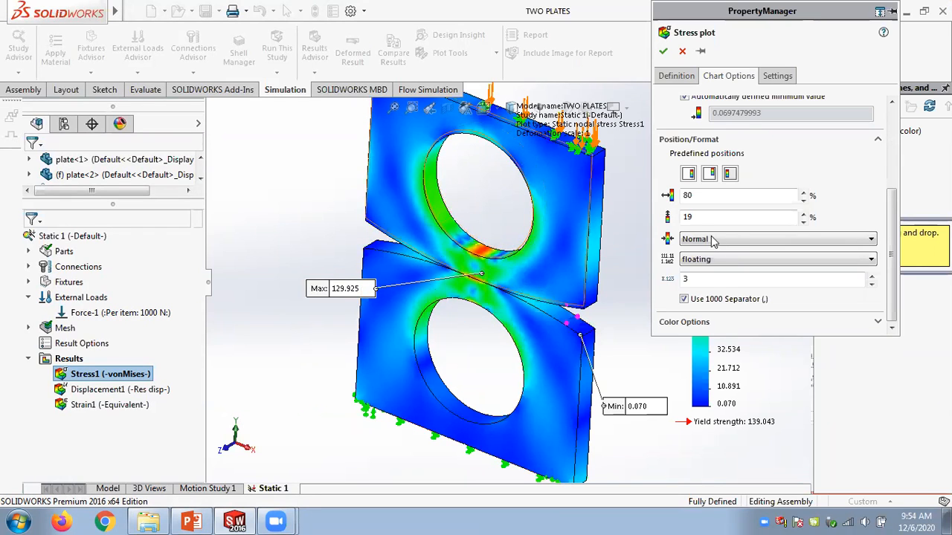
Check the stress components available in the Stress1 plot definition, close it and save the TWO PLATES assembly.
{"action": "left_click", "coordinate": [676, 75]}
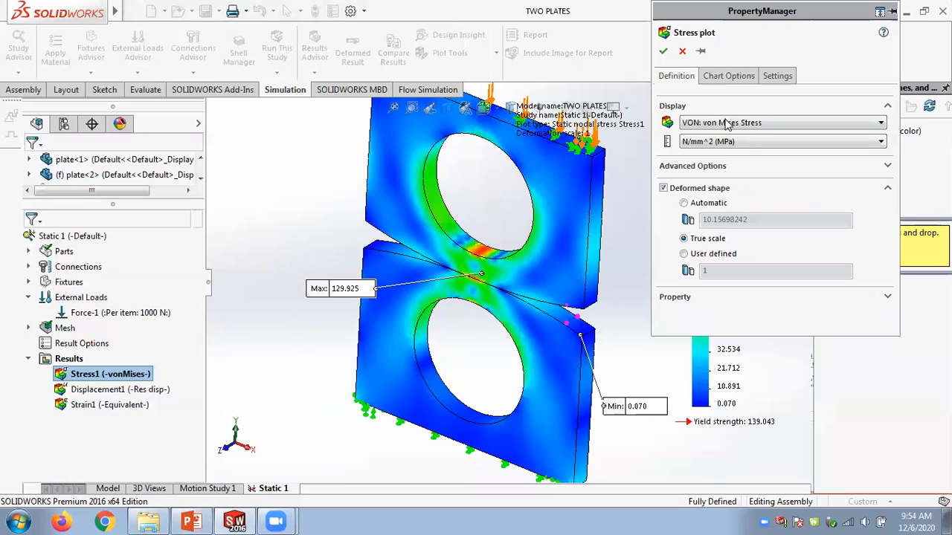
{"action": "left_click", "coordinate": [725, 123]}
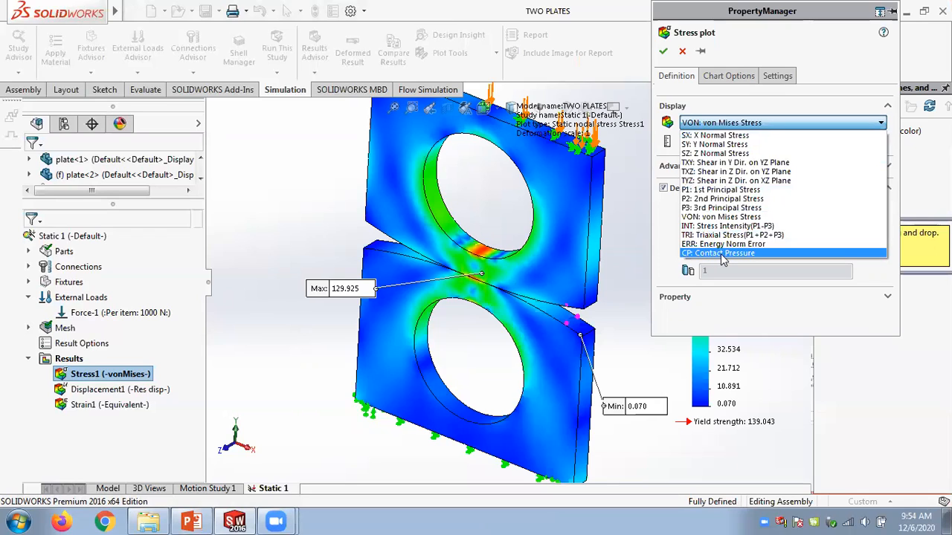
{"action": "left_click", "coordinate": [690, 108]}
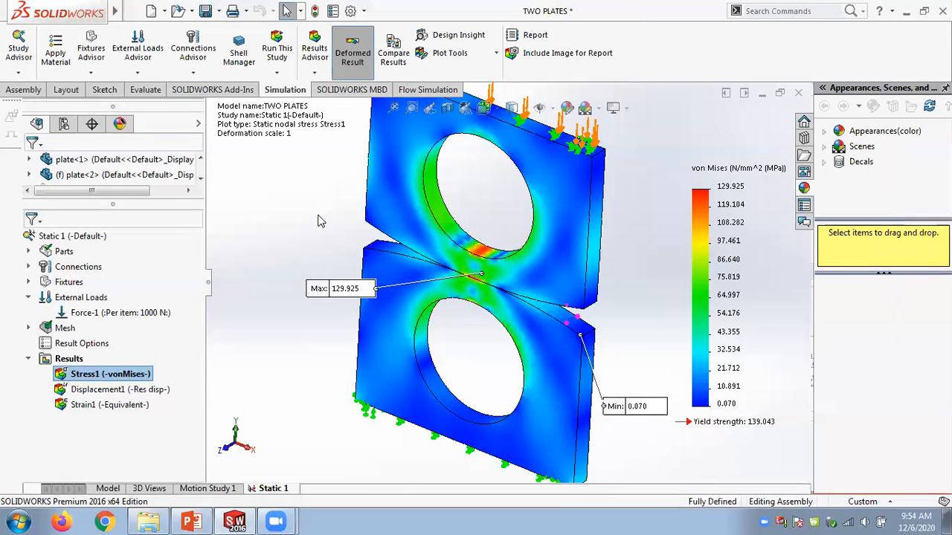
{"action": "scroll", "coordinate": [319, 220], "scroll_direction": "up", "scroll_amount": 1}
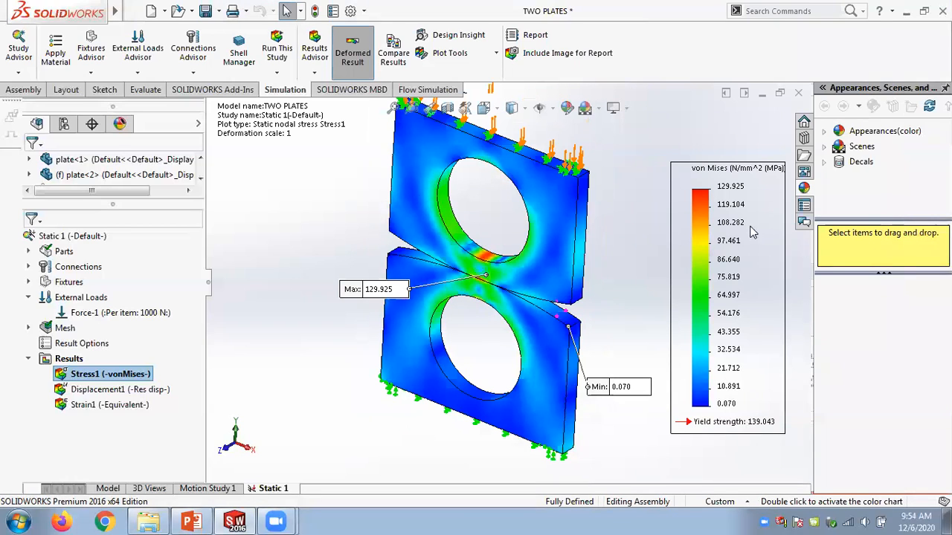
{"action": "scroll", "coordinate": [524, 271], "scroll_direction": "down", "scroll_amount": 2}
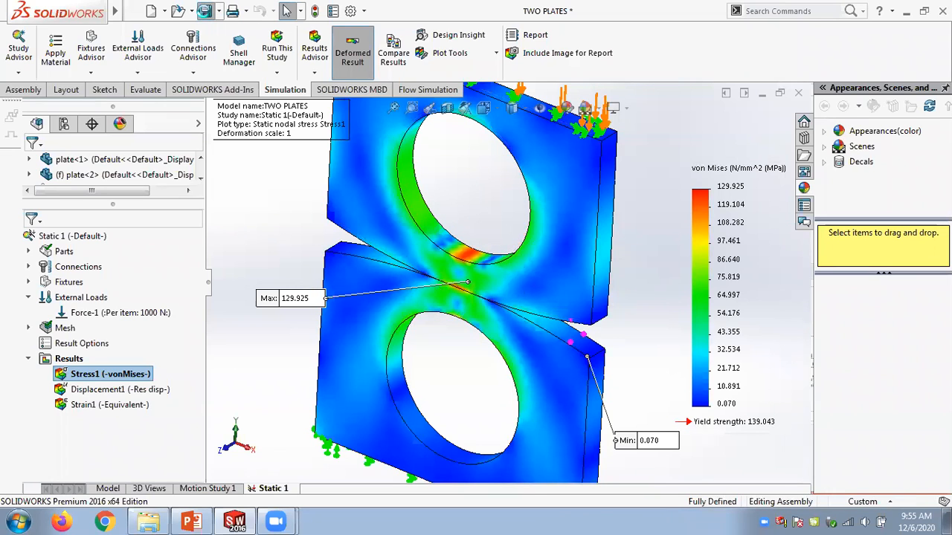
{"action": "left_click", "coordinate": [205, 11]}
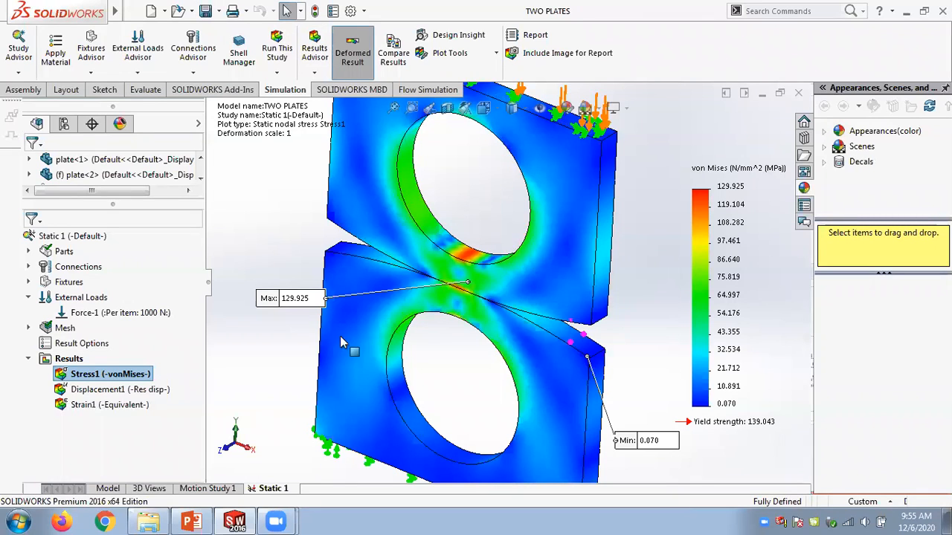
Check the study's Result Options for the quantities saved to file and leave them without changes.
{"action": "right_click", "coordinate": [60, 363]}
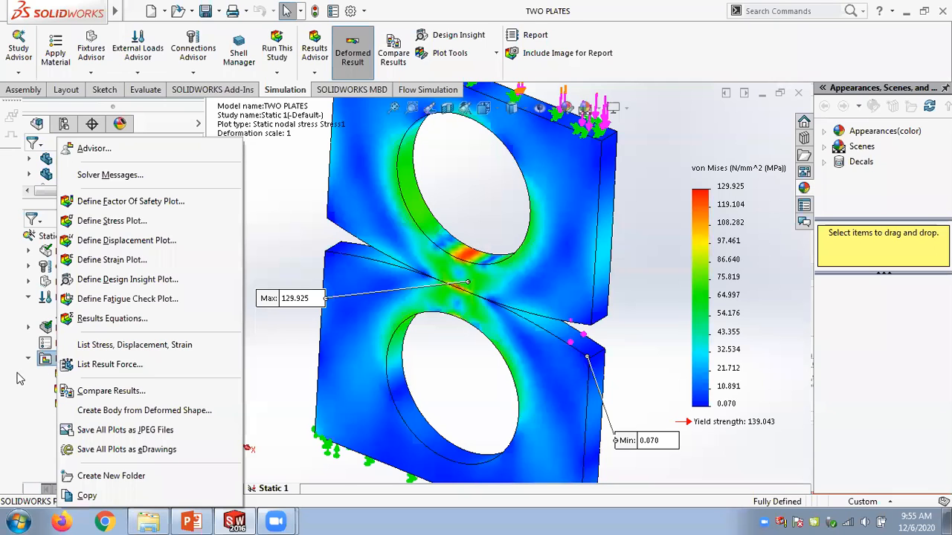
{"action": "left_click", "coordinate": [20, 379]}
{"action": "left_click", "coordinate": [90, 374]}
{"action": "right_click", "coordinate": [89, 374]}
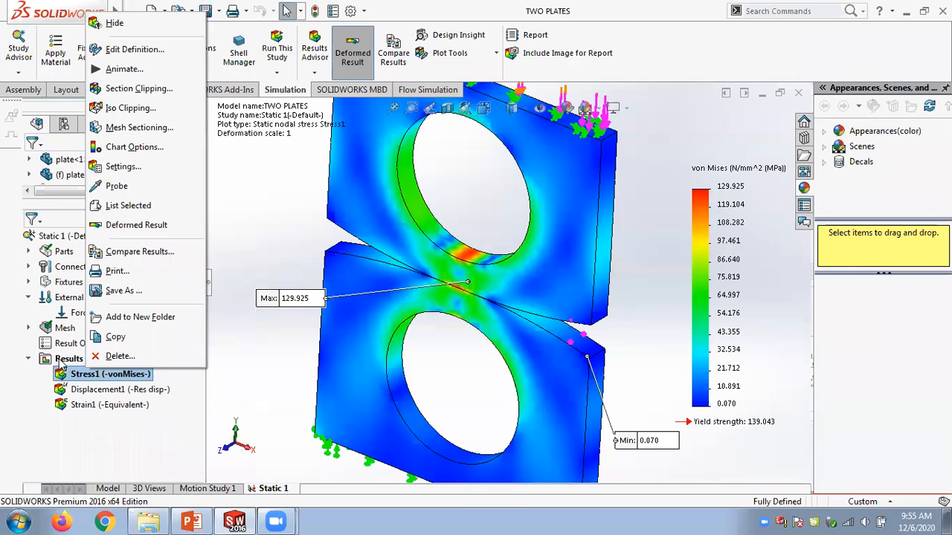
{"action": "right_click", "coordinate": [75, 344]}
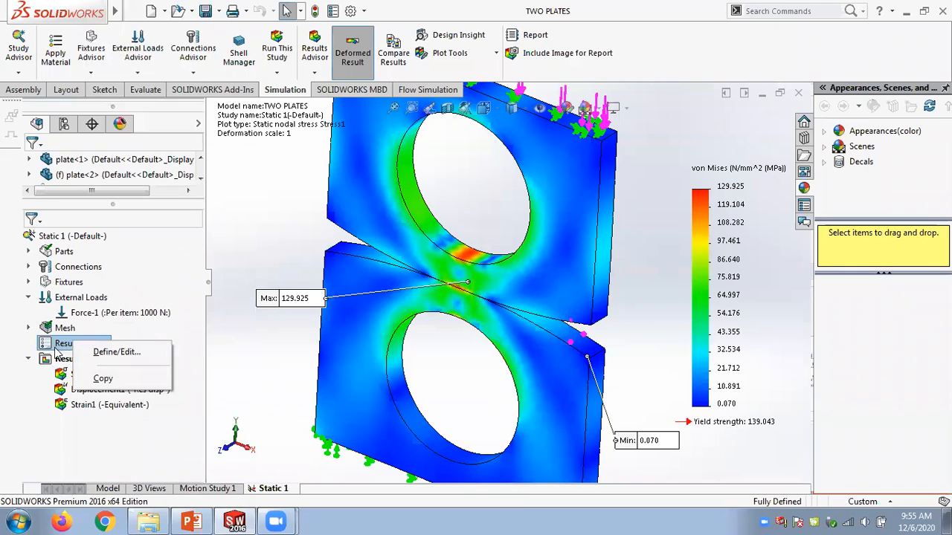
{"action": "left_click", "coordinate": [91, 352]}
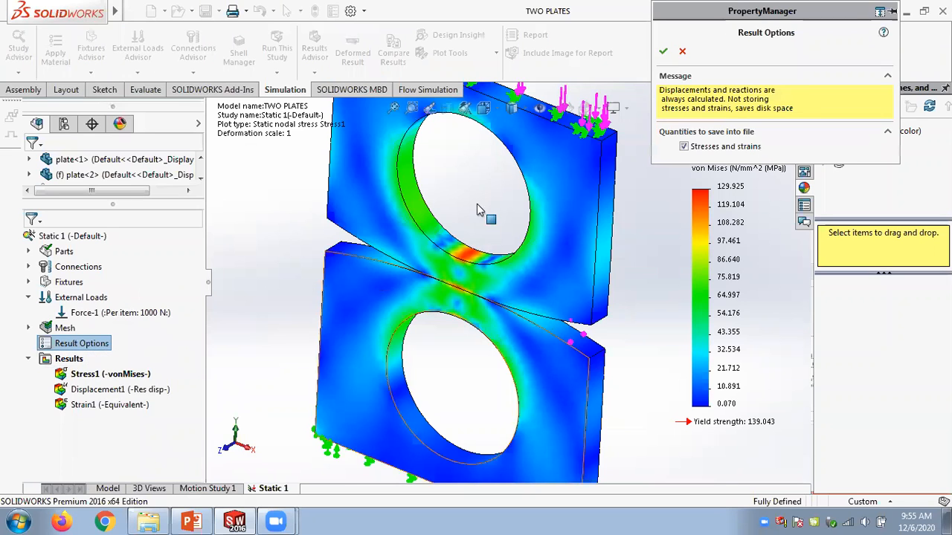
{"action": "left_click", "coordinate": [682, 51]}
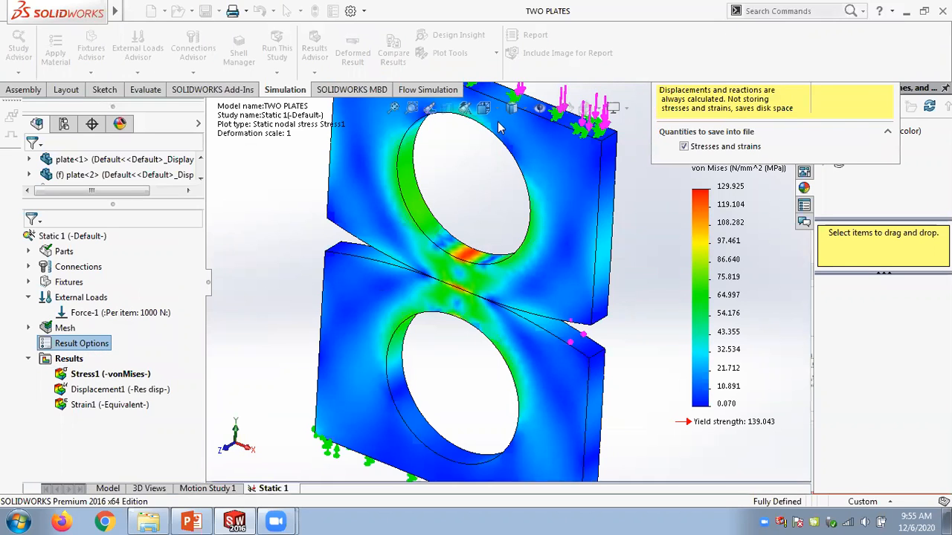
Review the strain components offered for a new strain plot and cancel its definition.
{"action": "right_click", "coordinate": [77, 360]}
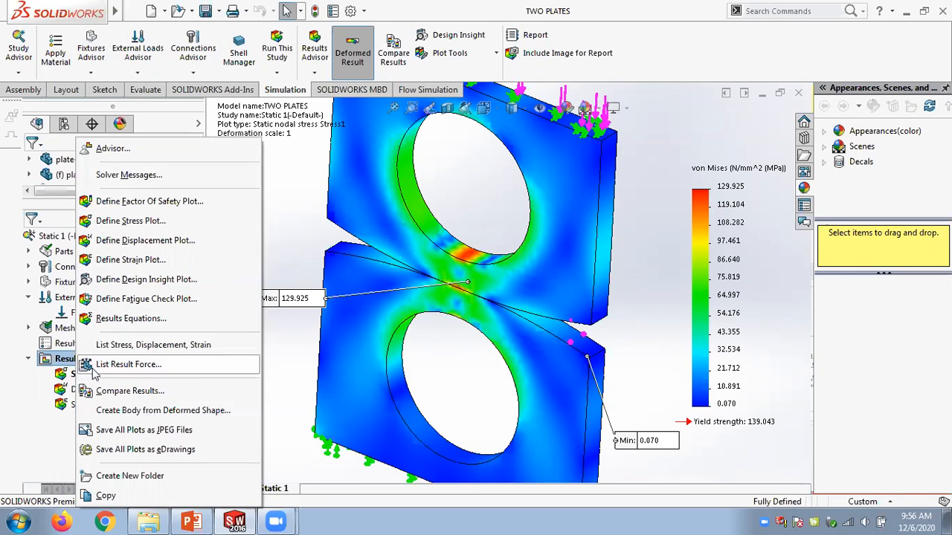
{"action": "left_click", "coordinate": [141, 262]}
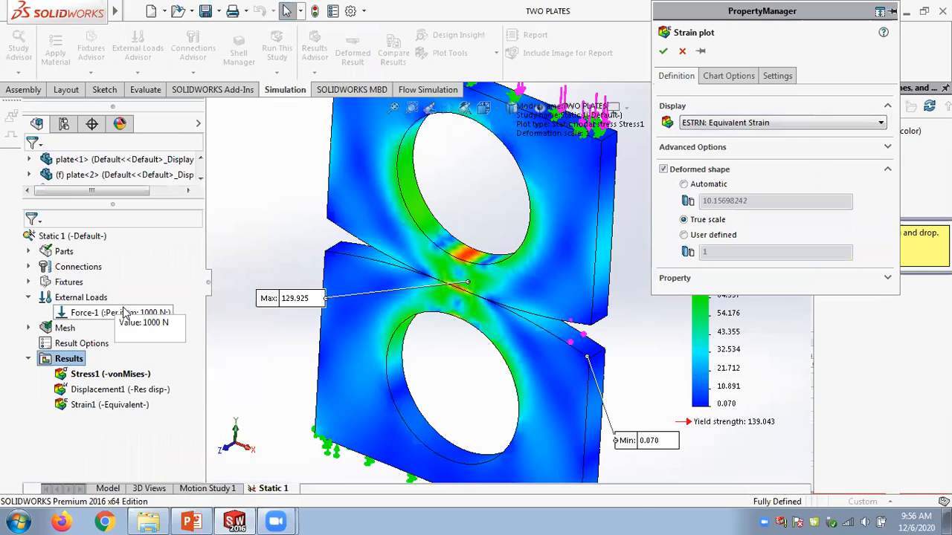
{"action": "left_click", "coordinate": [732, 124]}
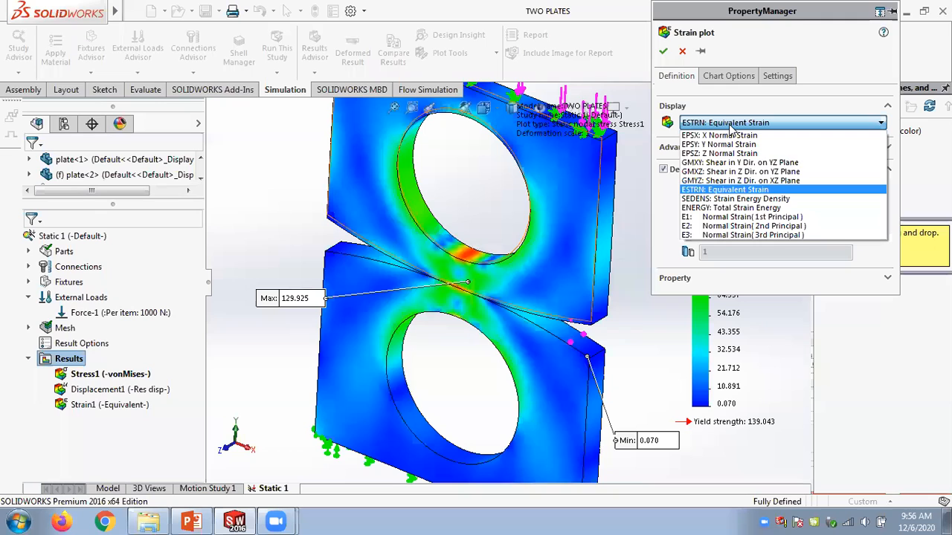
{"action": "left_click", "coordinate": [682, 52]}
{"action": "left_click", "coordinate": [682, 51]}
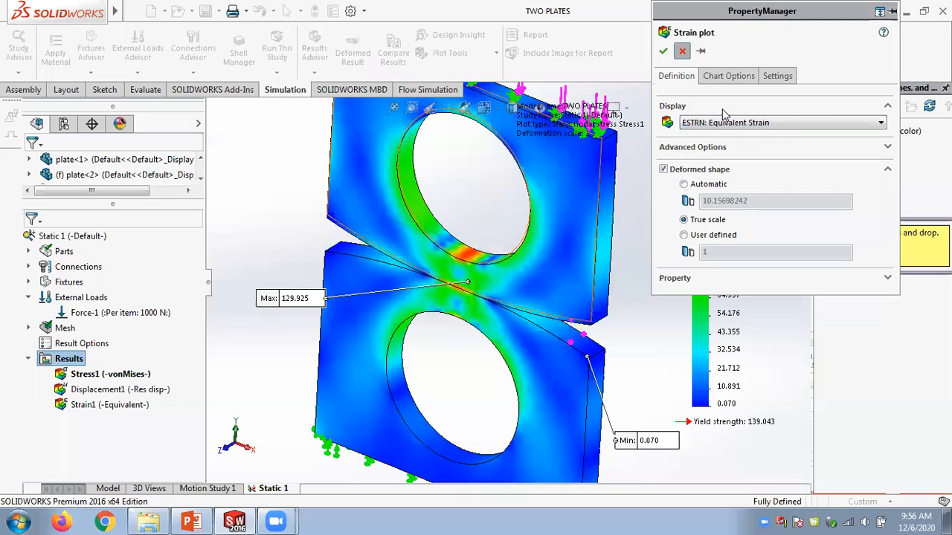
Open the Simulation default options and review the three default plots for static study results.
{"action": "mouse_move", "coordinate": [210, 10]}
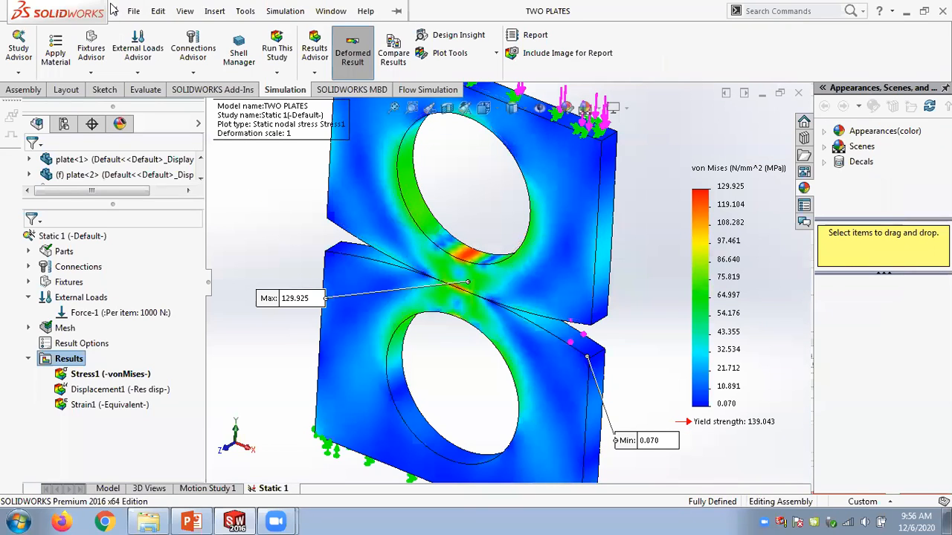
{"action": "left_click", "coordinate": [286, 11]}
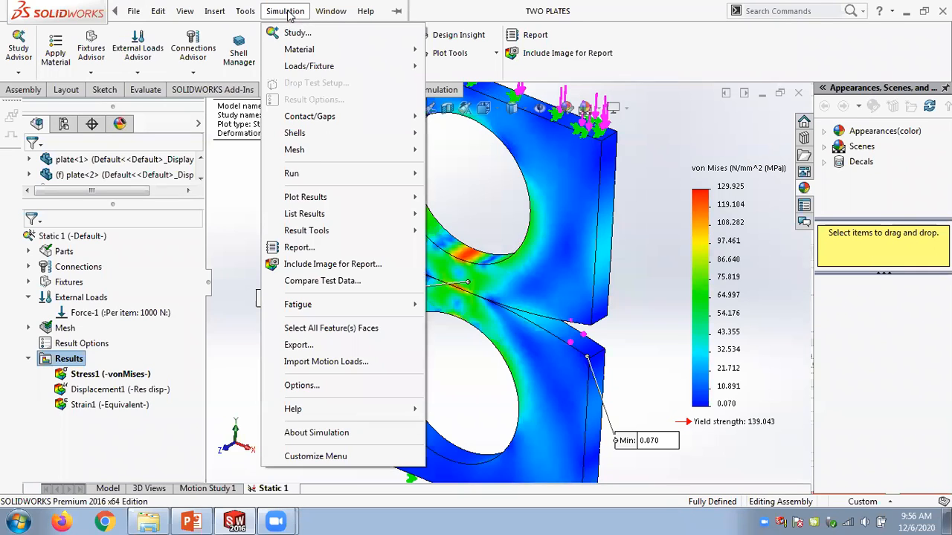
{"action": "left_click", "coordinate": [301, 386]}
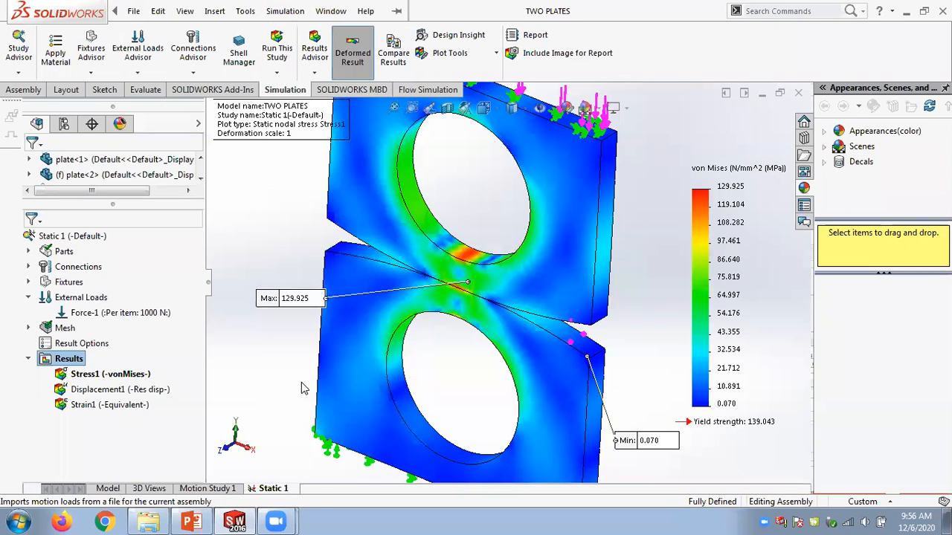
{"action": "left_click", "coordinate": [330, 44]}
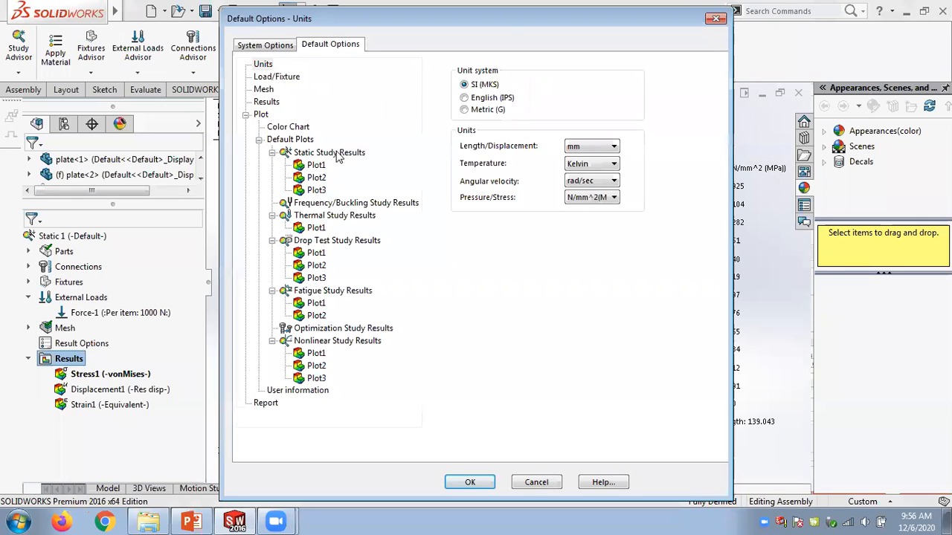
{"action": "left_click", "coordinate": [315, 165]}
{"action": "left_click", "coordinate": [316, 178]}
{"action": "left_click", "coordinate": [316, 190]}
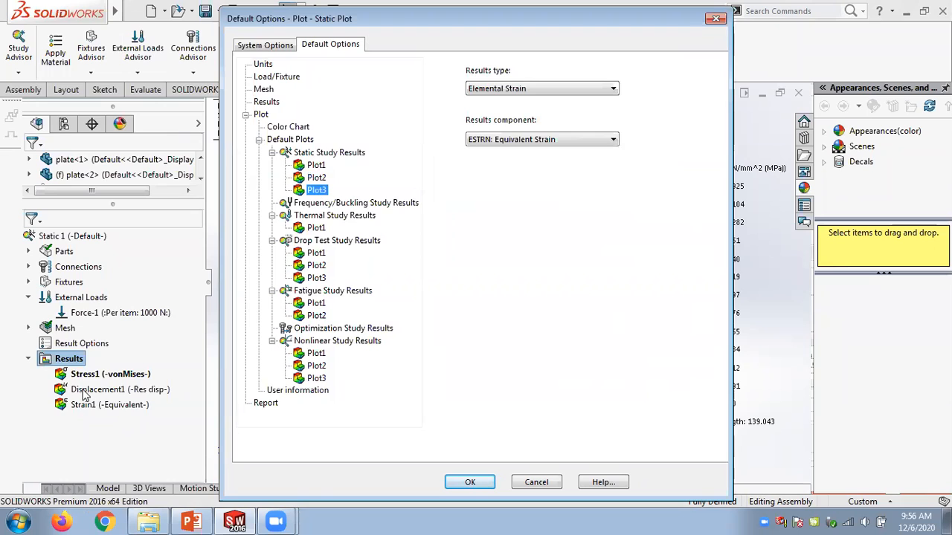
Add a new default plot under Static Study Results and look through its nodal stress components for contact pressure.
{"action": "right_click", "coordinate": [325, 153]}
{"action": "left_click", "coordinate": [323, 153]}
{"action": "right_click", "coordinate": [320, 153]}
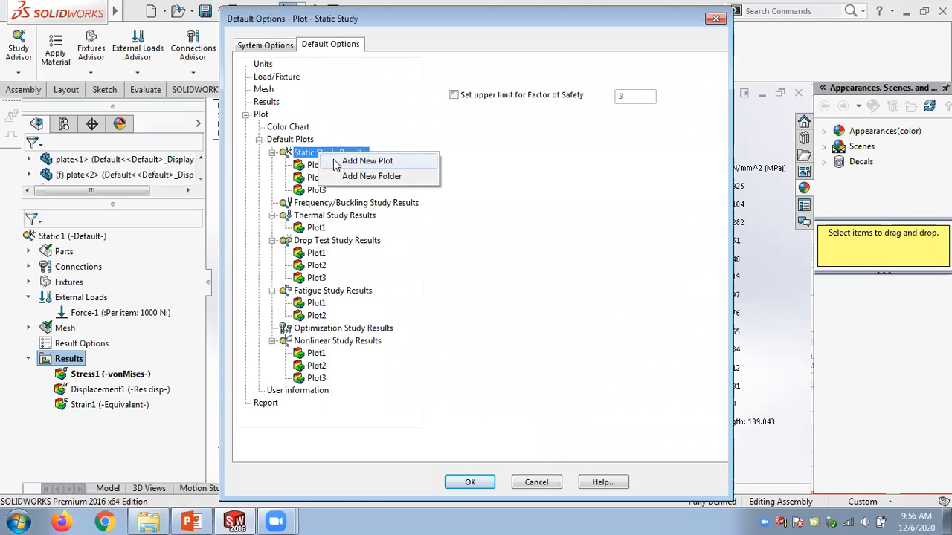
{"action": "left_click", "coordinate": [341, 162]}
{"action": "left_click", "coordinate": [535, 140]}
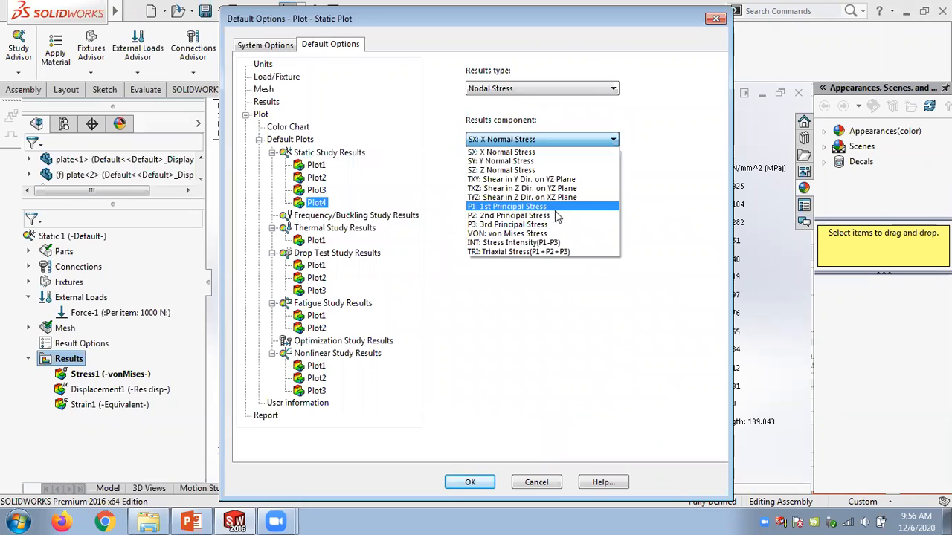
{"action": "left_click", "coordinate": [677, 146]}
{"action": "left_click", "coordinate": [535, 140]}
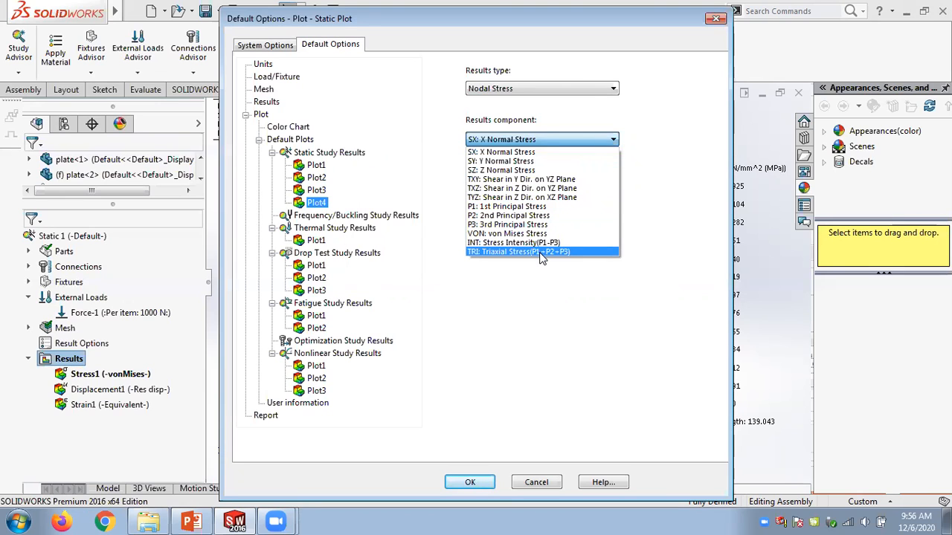
{"action": "left_click", "coordinate": [551, 302]}
Delete the added Plot4 from the static study's default plots and accept the options.
{"action": "right_click", "coordinate": [320, 206]}
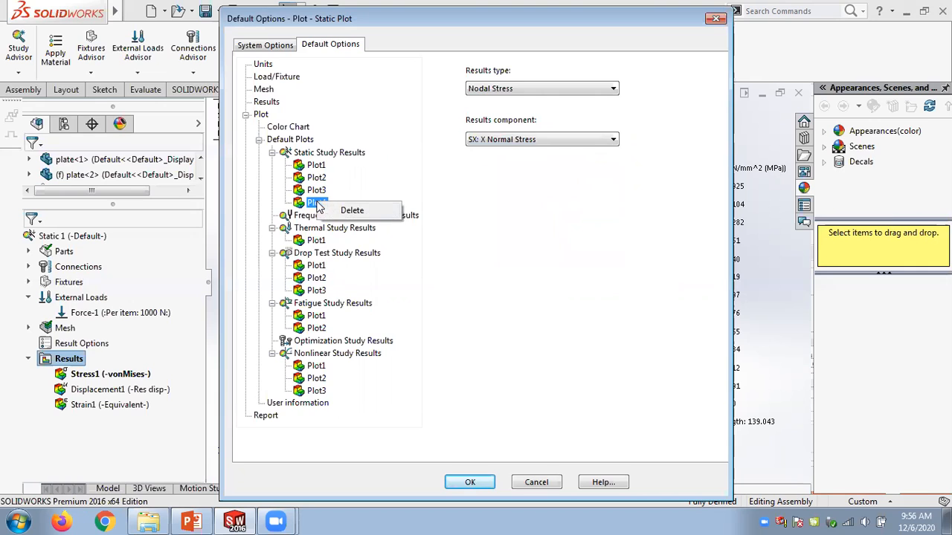
{"action": "left_click", "coordinate": [351, 210]}
{"action": "left_click", "coordinate": [470, 482]}
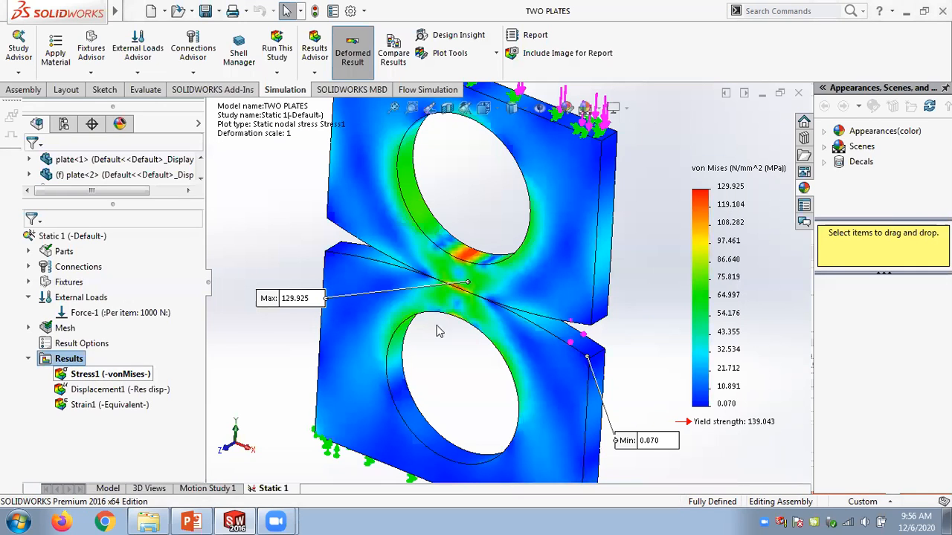
Redefine the Stress1 plot as CP: Contact Pressure shown as a vector plot and inspect the vectors in the contact zone.
{"action": "right_click", "coordinate": [740, 195]}
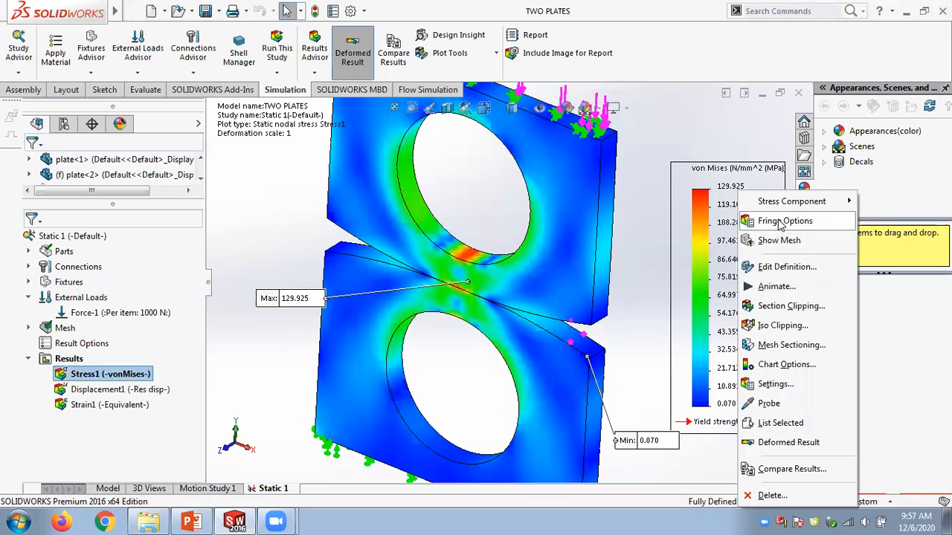
{"action": "left_click", "coordinate": [782, 266]}
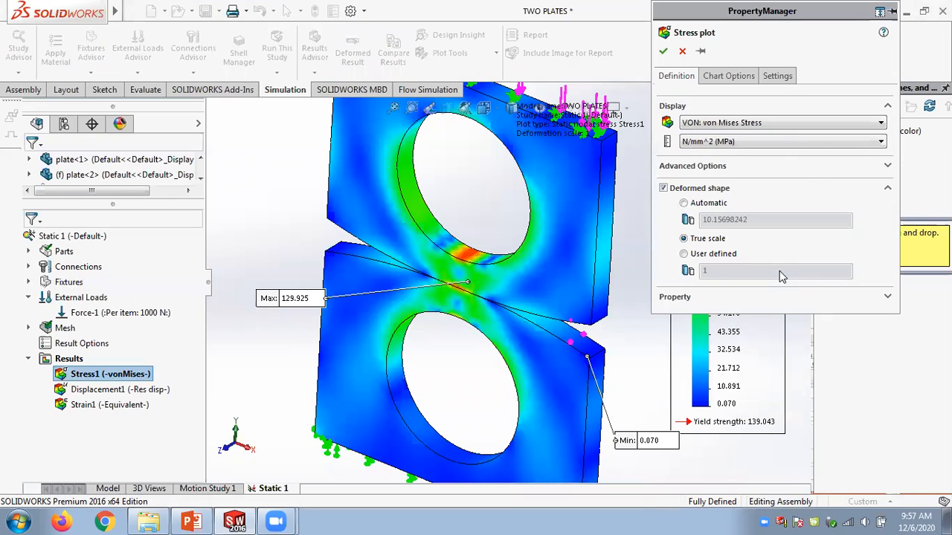
{"action": "left_click", "coordinate": [723, 123]}
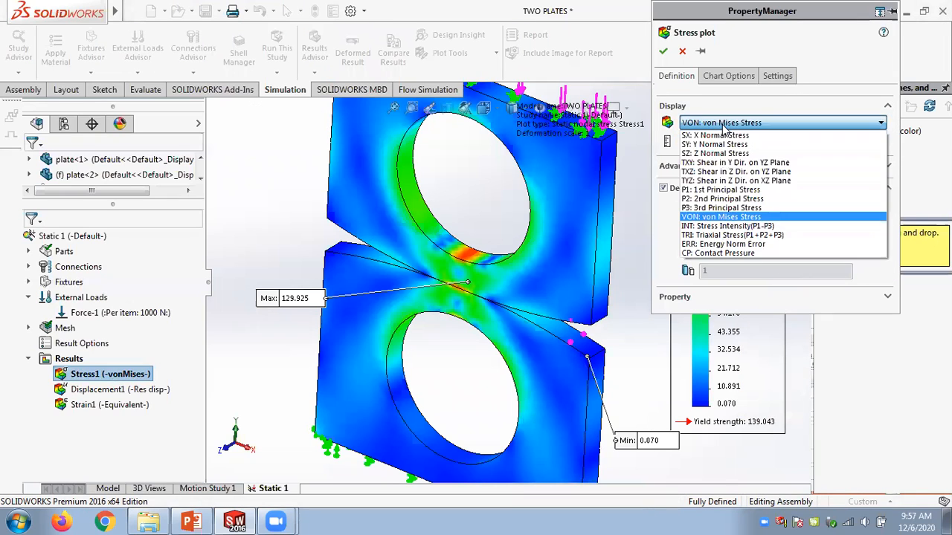
{"action": "left_click", "coordinate": [719, 253]}
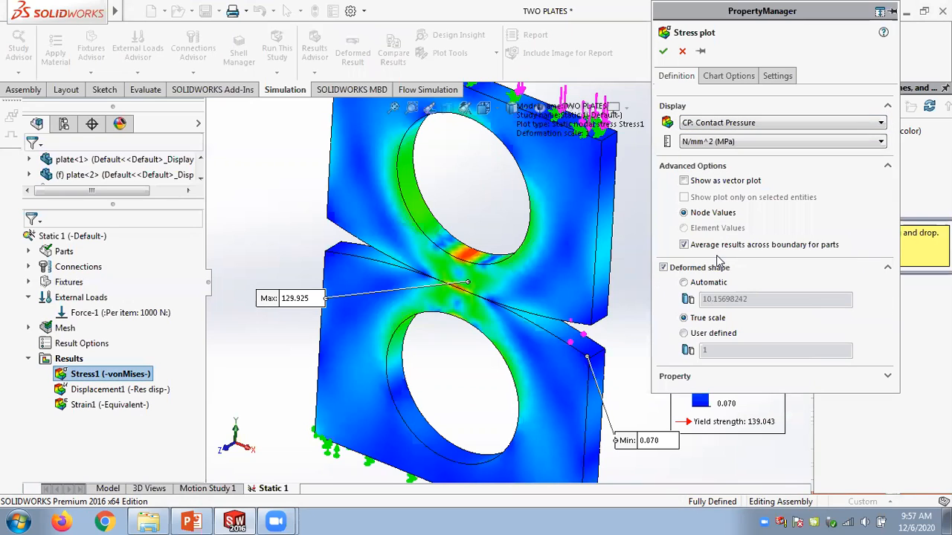
{"action": "left_click", "coordinate": [716, 180]}
{"action": "key", "text": "Return"}
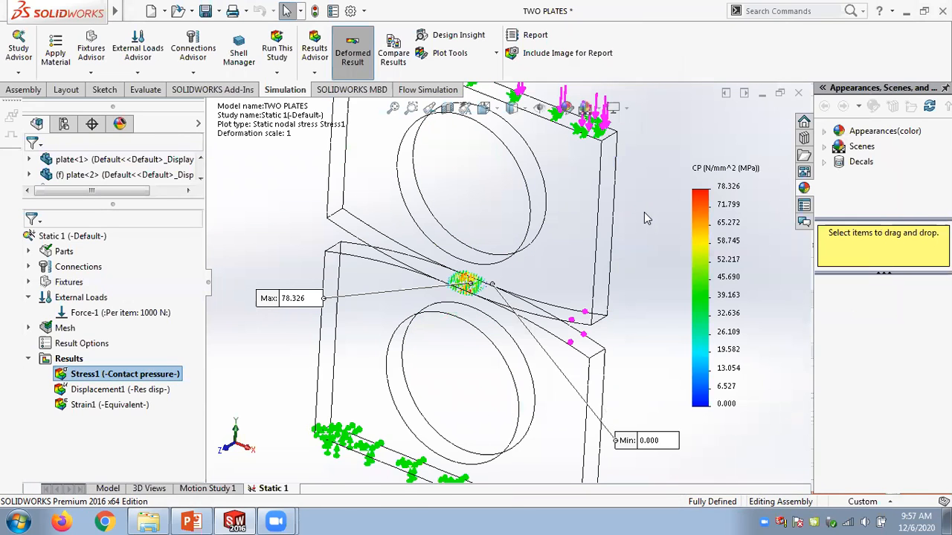
{"action": "scroll", "coordinate": [431, 336], "scroll_direction": "down", "scroll_amount": 2}
{"action": "middle_click_drag", "start_coordinate": [431, 336], "coordinate": [485, 252]}
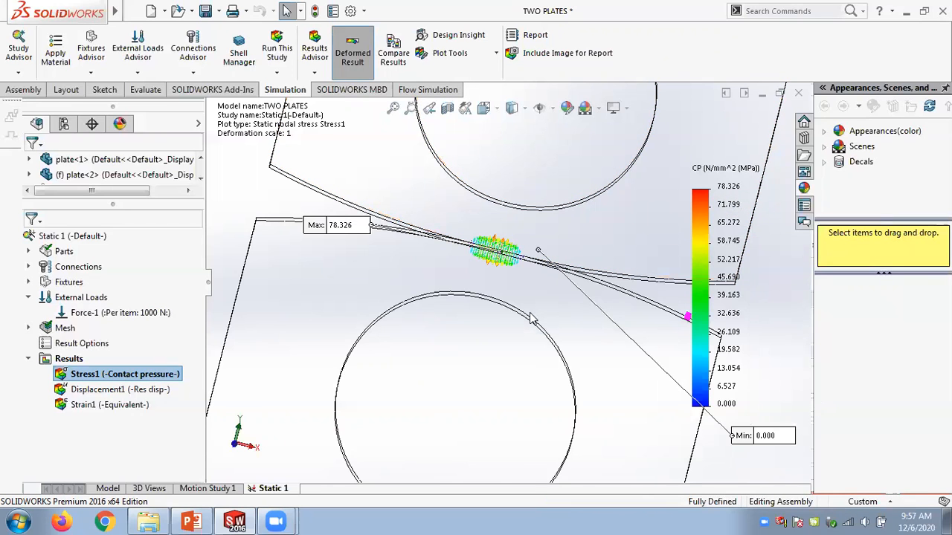
Switch to the PowerPoint slide on contact stress results, compare its vector plot with the study, and return to SOLIDWORKS to examine the contact zone.
{"action": "scroll", "coordinate": [532, 317], "scroll_direction": "up", "scroll_amount": 3}
{"action": "middle_click_drag", "start_coordinate": [536, 301], "coordinate": [462, 339]}
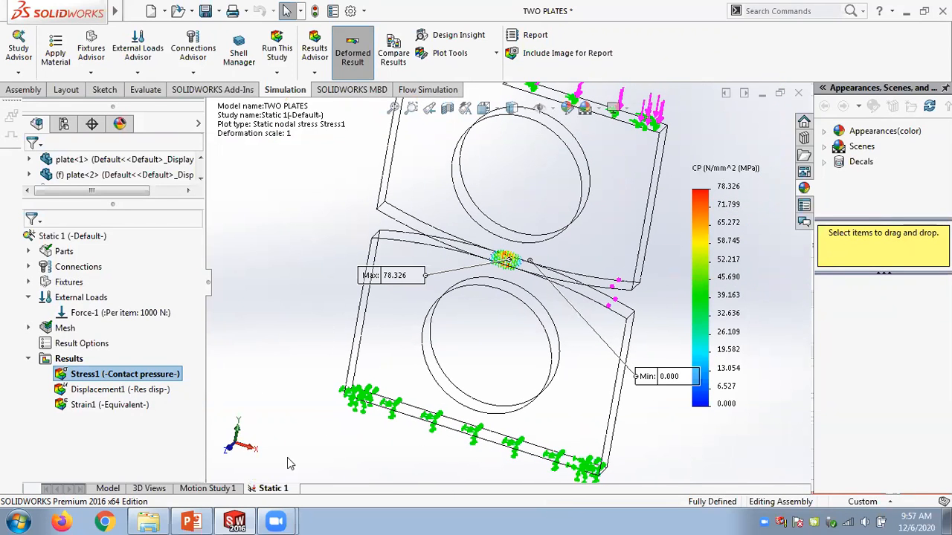
{"action": "left_click", "coordinate": [182, 519]}
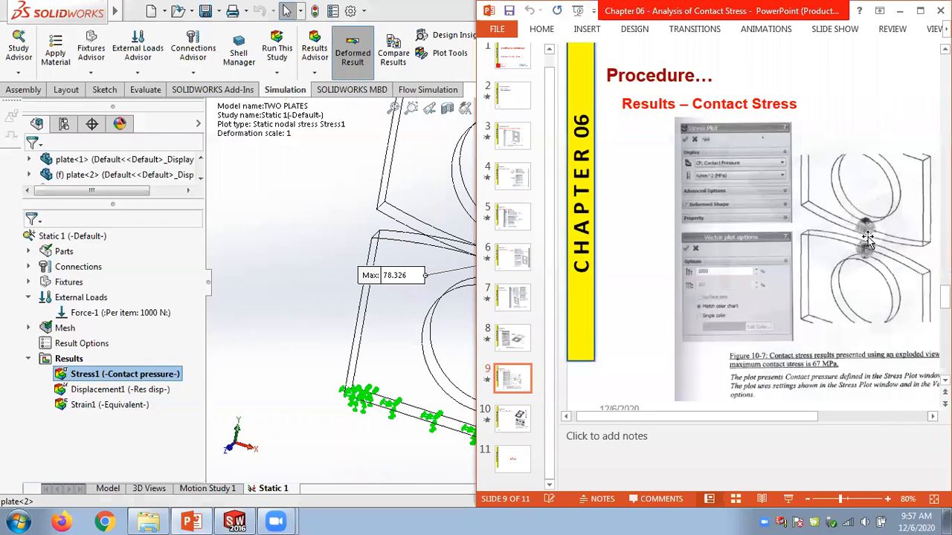
{"action": "left_click_drag", "start_coordinate": [811, 421], "coordinate": [881, 421]}
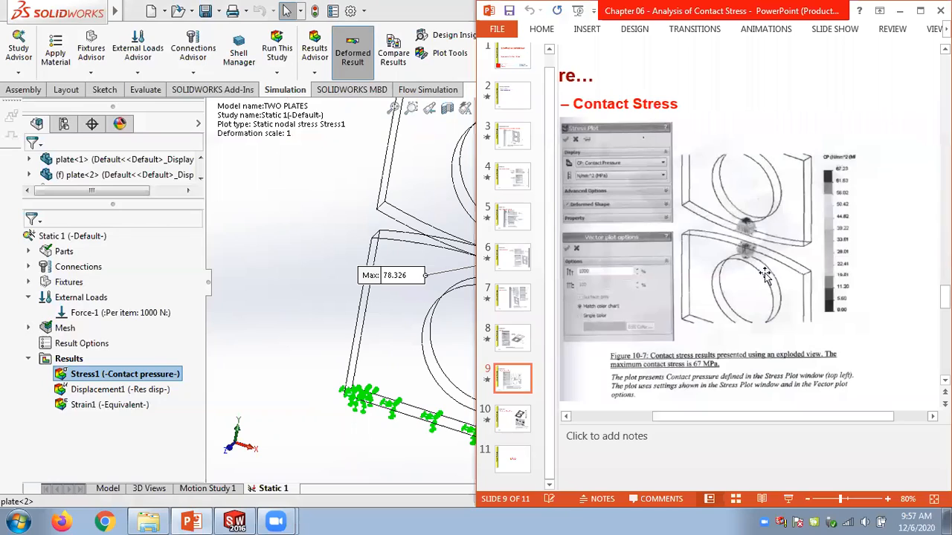
{"action": "left_click", "coordinate": [332, 249]}
{"action": "scroll", "coordinate": [381, 248], "scroll_direction": "up", "scroll_amount": 3}
{"action": "scroll", "coordinate": [518, 262], "scroll_direction": "down", "scroll_amount": 4}
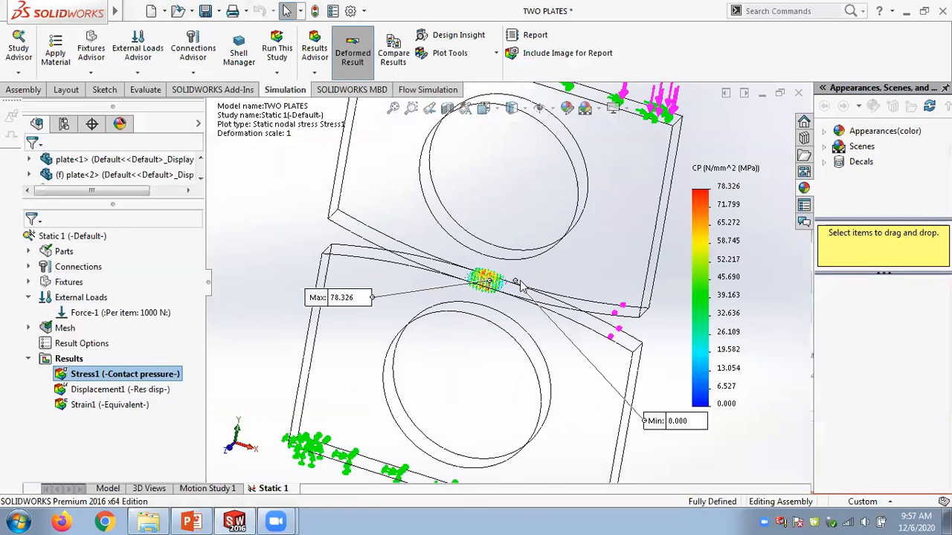
{"action": "scroll", "coordinate": [523, 276], "scroll_direction": "down", "scroll_amount": 5}
{"action": "middle_click_drag", "start_coordinate": [528, 261], "coordinate": [495, 257]}
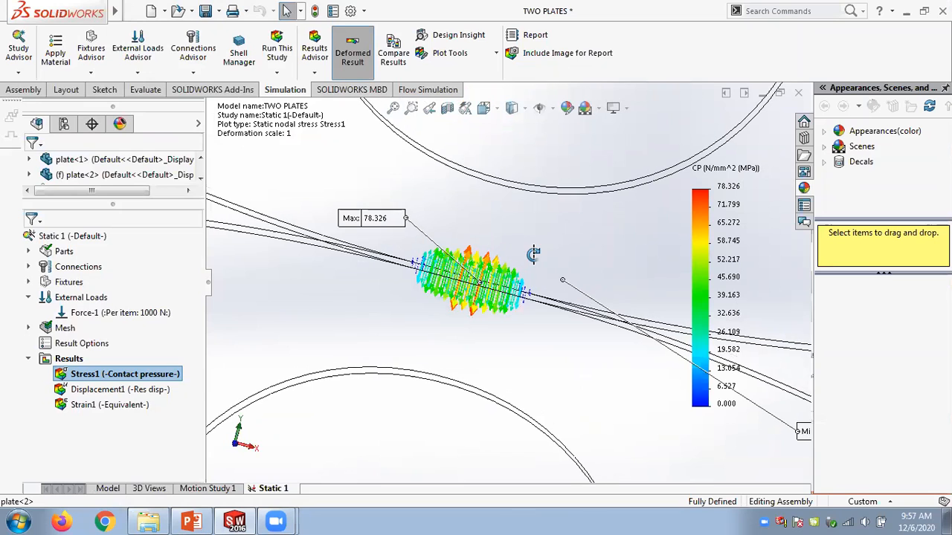
Review the Stress1 plot's definition, chart options and display settings, including the property and color options, and close them without changes.
{"action": "right_click", "coordinate": [128, 377]}
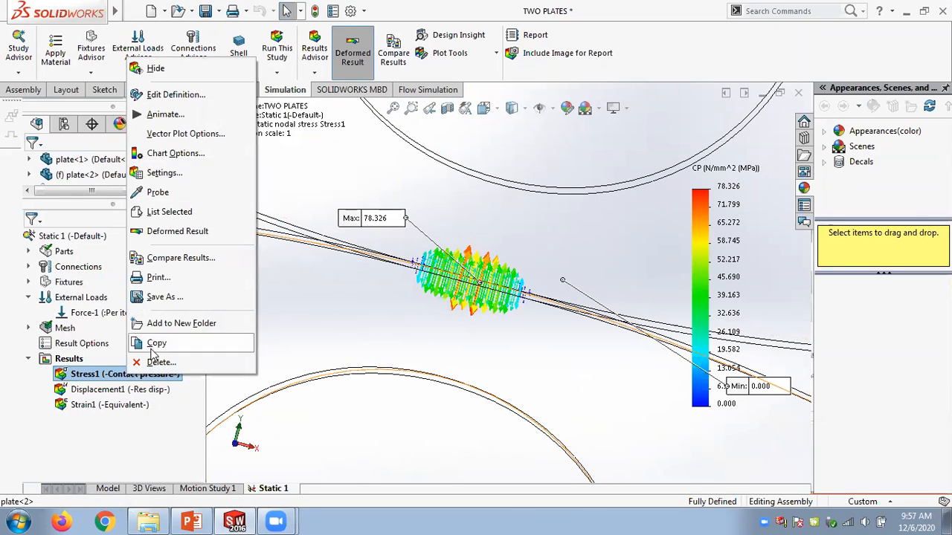
{"action": "left_click", "coordinate": [192, 97]}
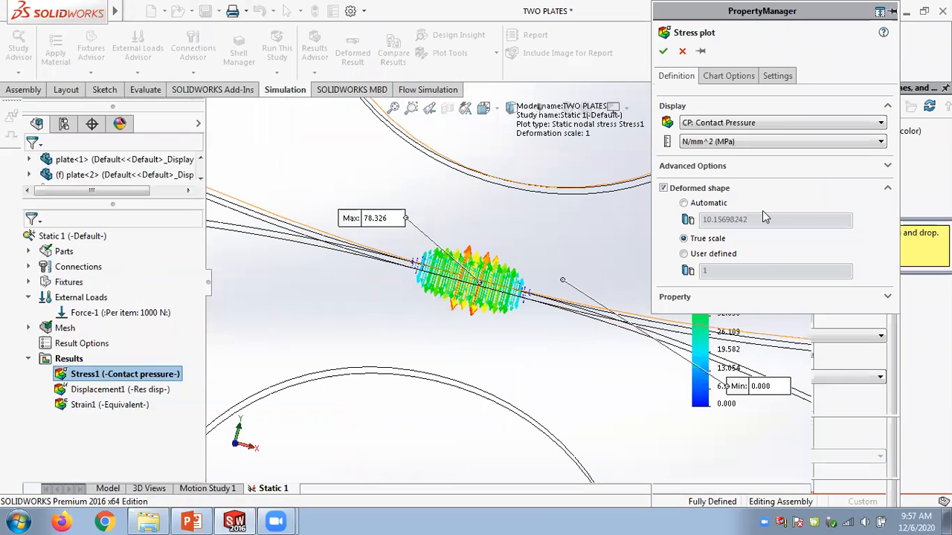
{"action": "left_click", "coordinate": [728, 77]}
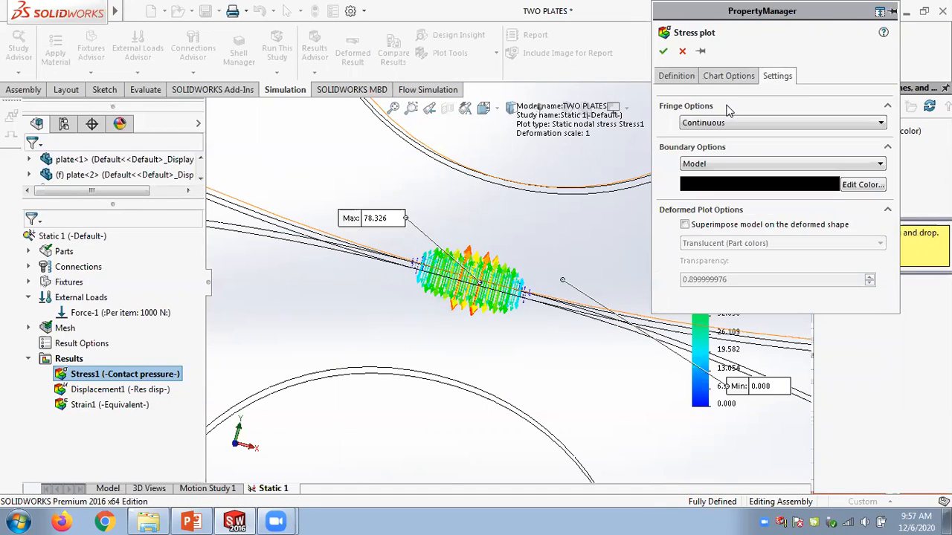
{"action": "left_click", "coordinate": [678, 77]}
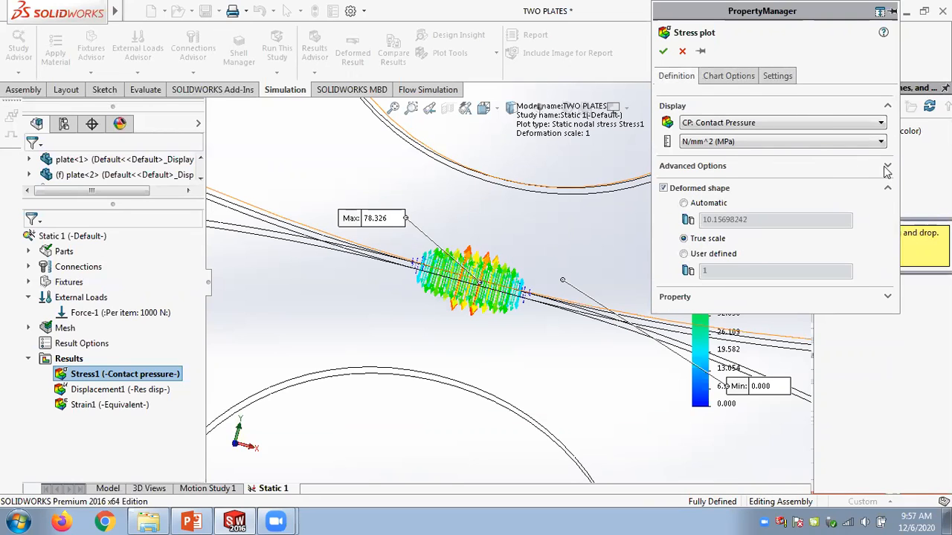
{"action": "left_click", "coordinate": [887, 297]}
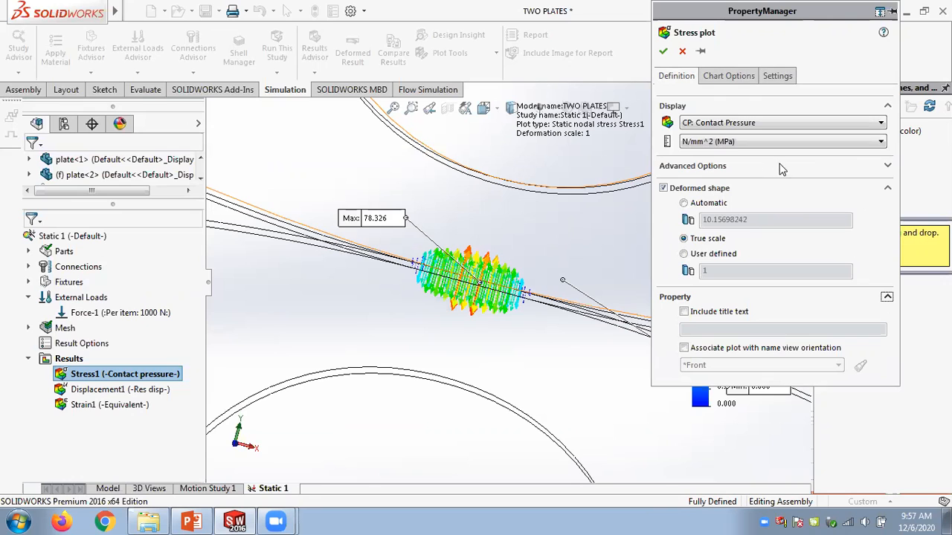
{"action": "left_click", "coordinate": [728, 76]}
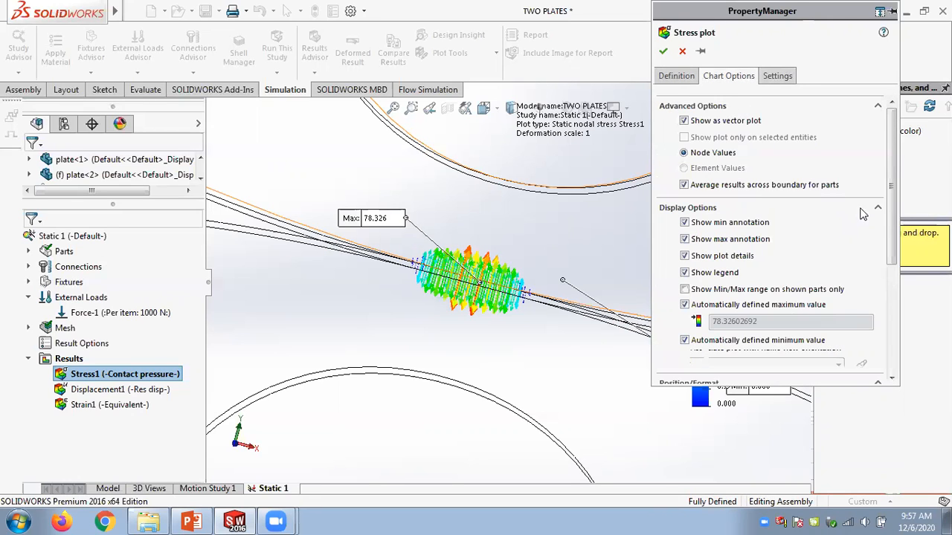
{"action": "left_click_drag", "start_coordinate": [892, 216], "coordinate": [892, 336]}
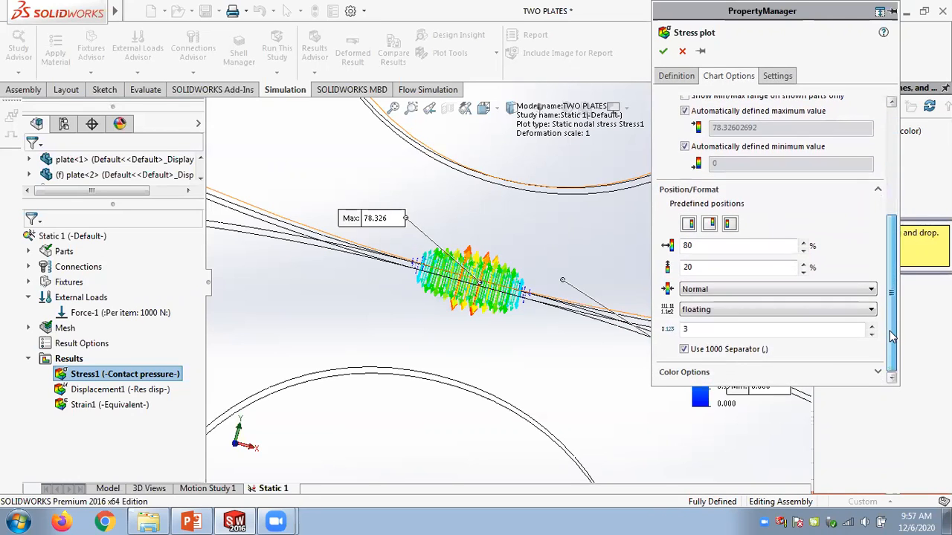
{"action": "left_click", "coordinate": [877, 372]}
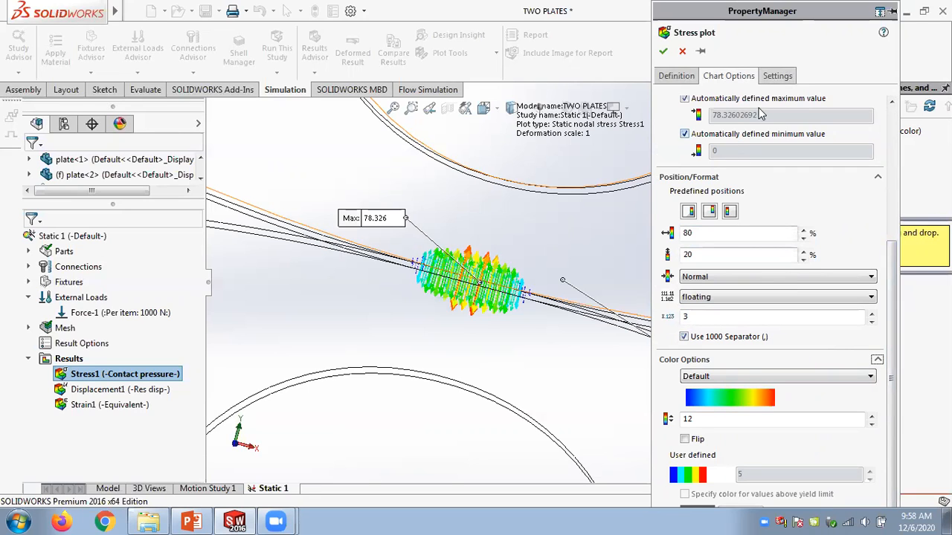
{"action": "left_click_drag", "start_coordinate": [895, 299], "coordinate": [884, 145]}
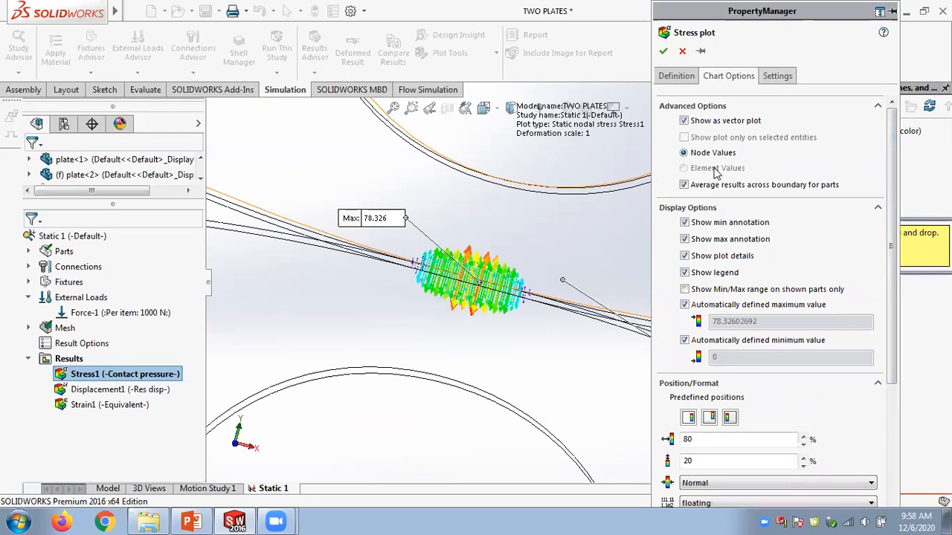
{"action": "left_click", "coordinate": [777, 75]}
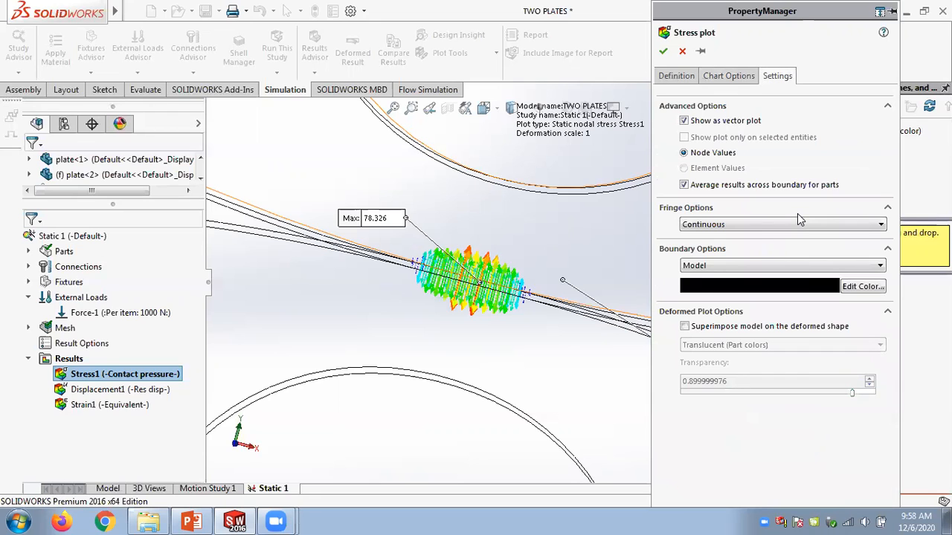
{"action": "left_click", "coordinate": [676, 75]}
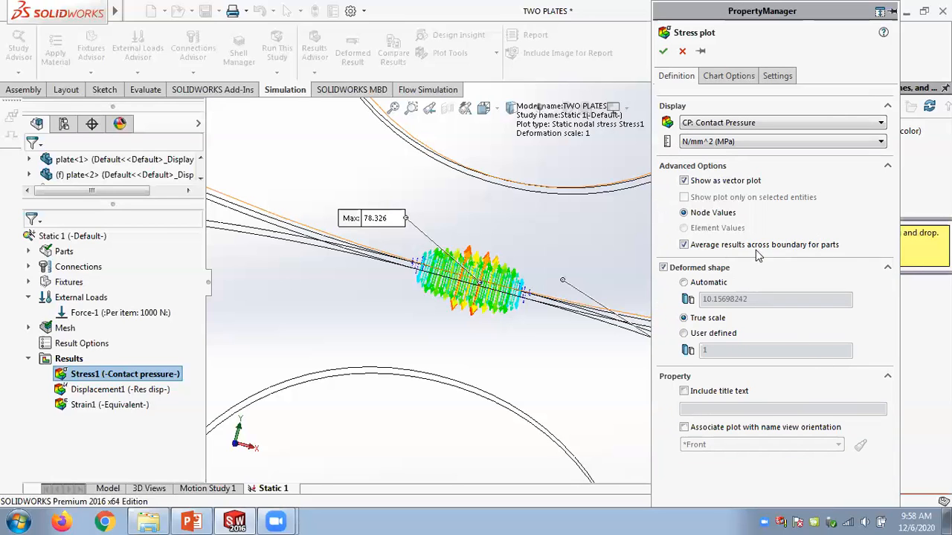
{"action": "left_click", "coordinate": [682, 50]}
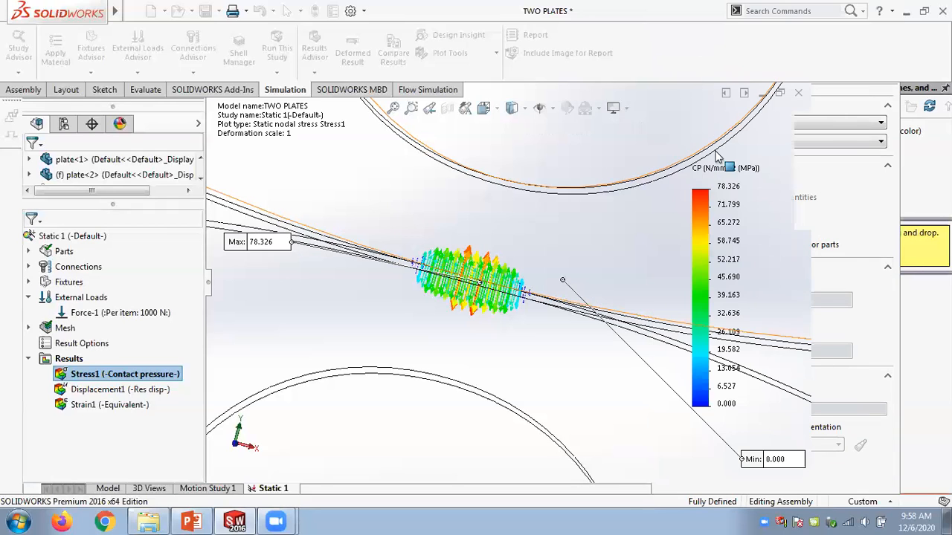
{"action": "right_click", "coordinate": [718, 233]}
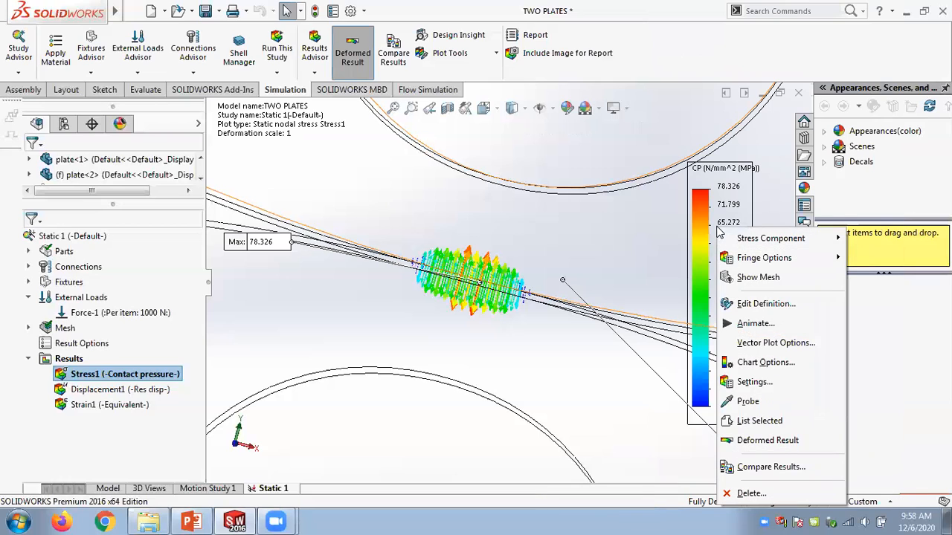
{"action": "left_click", "coordinate": [776, 343]}
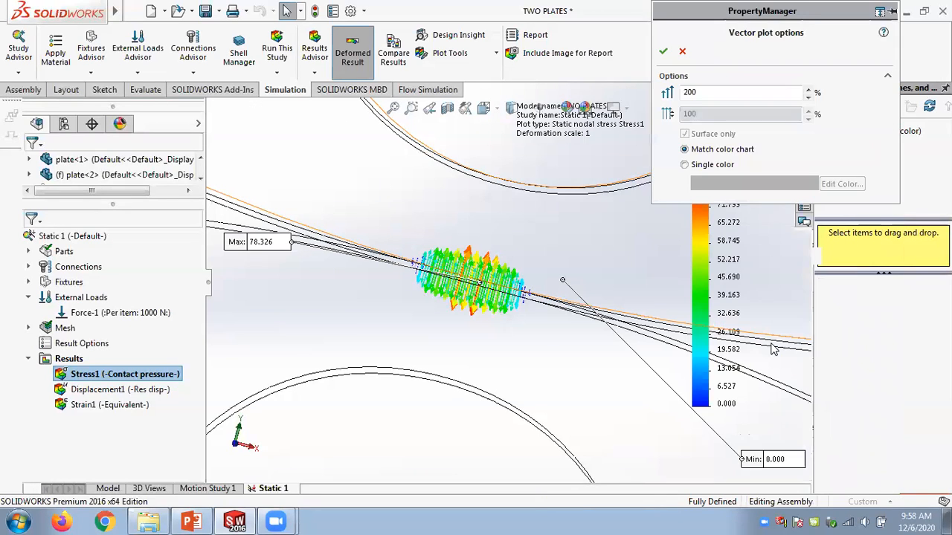
{"action": "double_click", "coordinate": [710, 98]}
{"action": "type", "text": "400"}
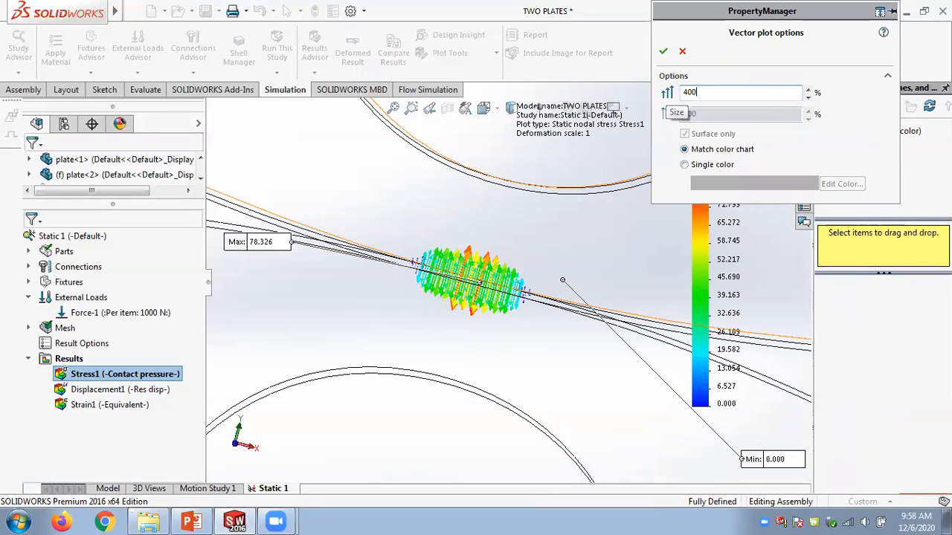
{"action": "key", "text": "Return"}
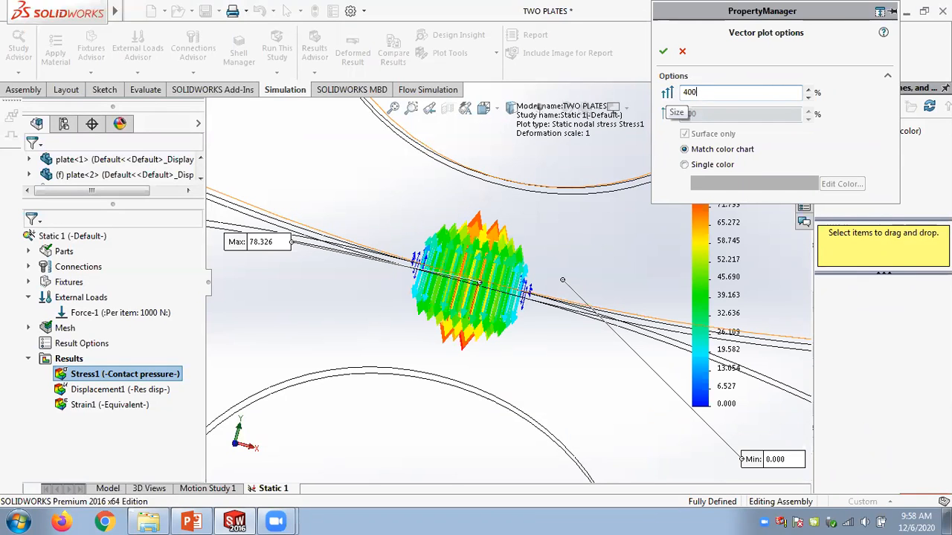
{"action": "left_click", "coordinate": [682, 50]}
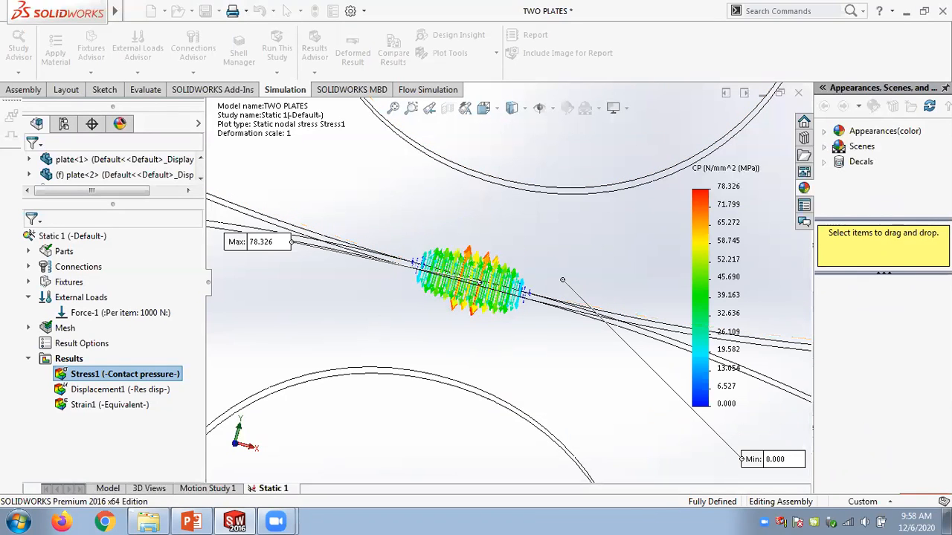
Preview the contact pressure vectors at 300% size, set their size to 500%, and inspect them at the contact between the plates.
{"action": "right_click", "coordinate": [732, 227]}
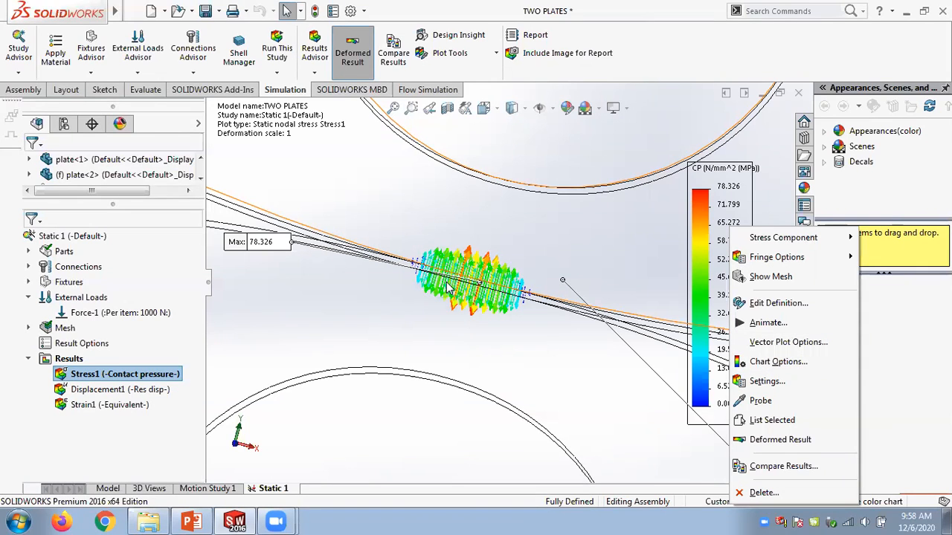
{"action": "left_click", "coordinate": [789, 342]}
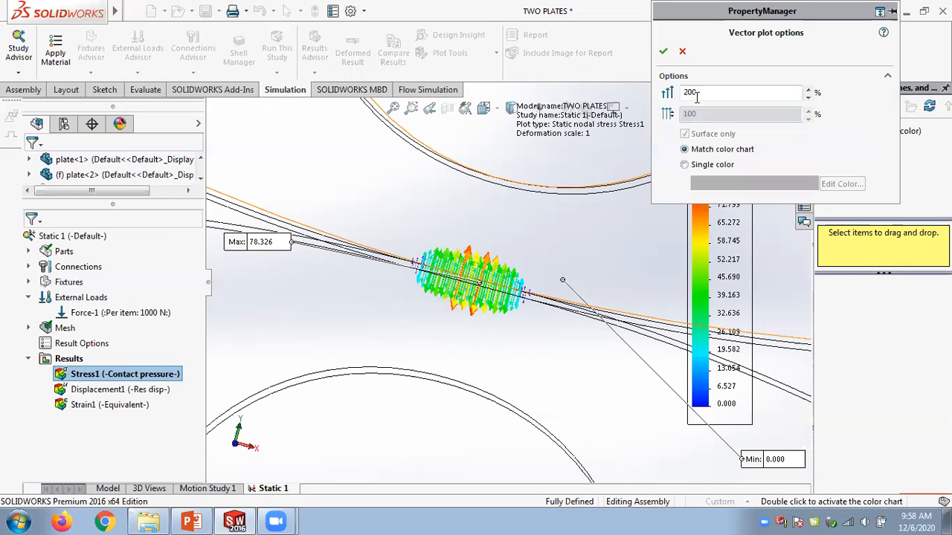
{"action": "double_click", "coordinate": [697, 94]}
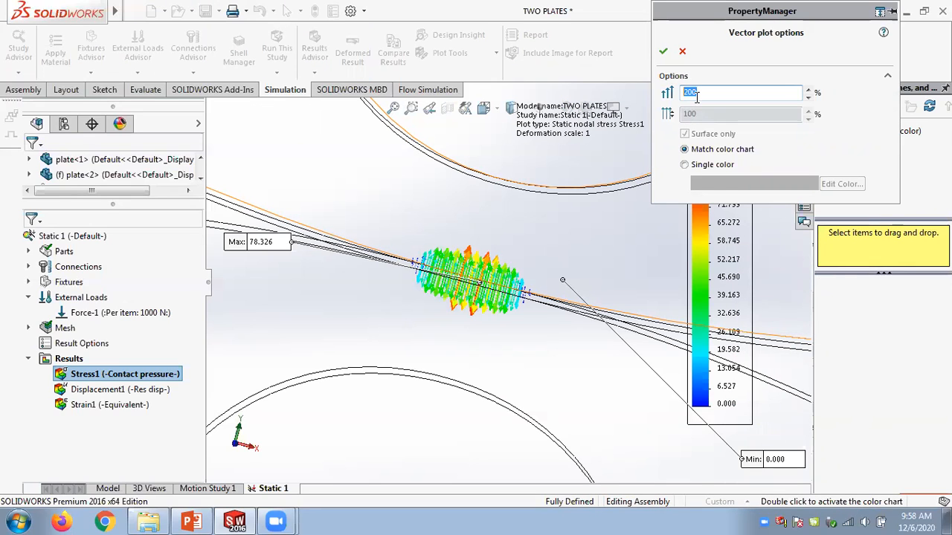
{"action": "type", "text": "3"}
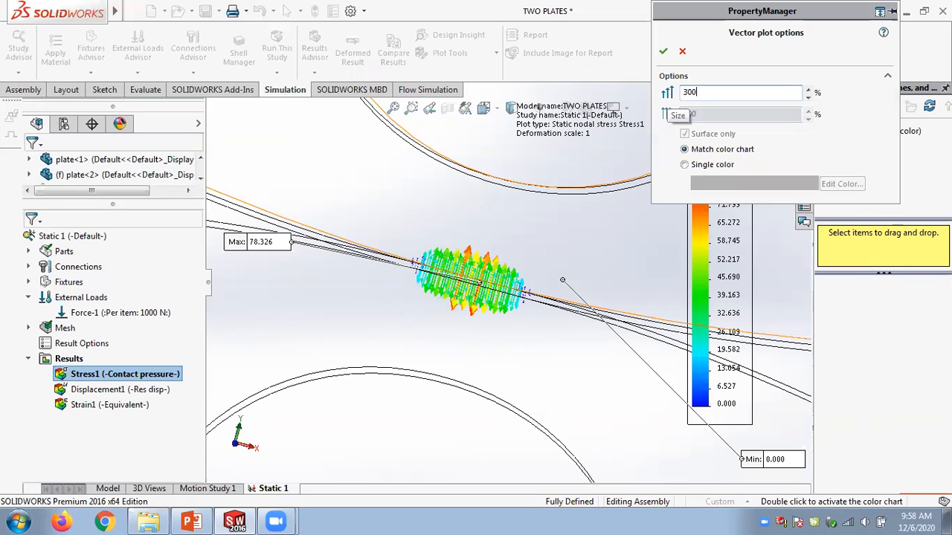
{"action": "key", "text": "Return"}
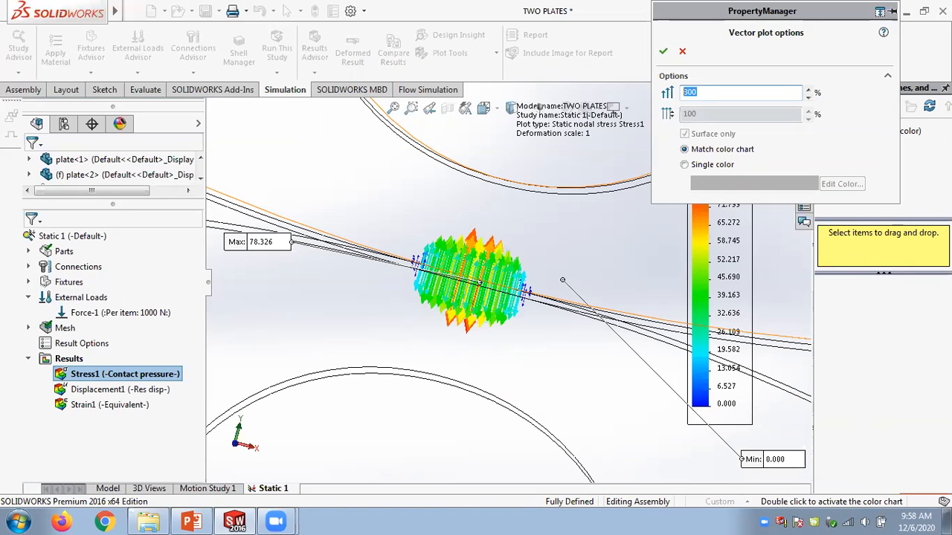
{"action": "type", "text": "500"}
{"action": "key", "text": "Return"}
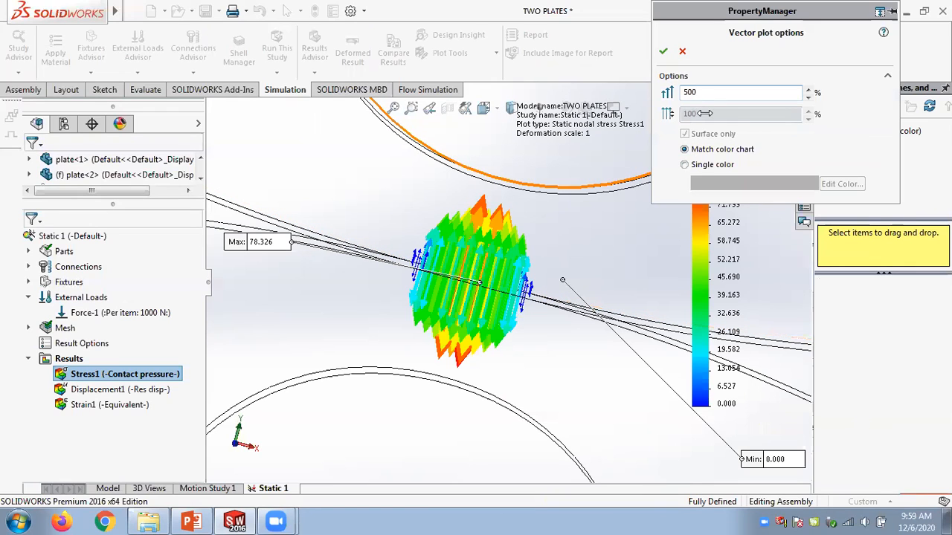
{"action": "left_click", "coordinate": [663, 51]}
{"action": "left_click", "coordinate": [569, 262]}
{"action": "middle_click_drag", "start_coordinate": [569, 262], "coordinate": [547, 303]}
{"action": "scroll", "coordinate": [603, 259], "scroll_direction": "down", "scroll_amount": 3}
{"action": "middle_click_drag", "start_coordinate": [606, 259], "coordinate": [301, 191]}
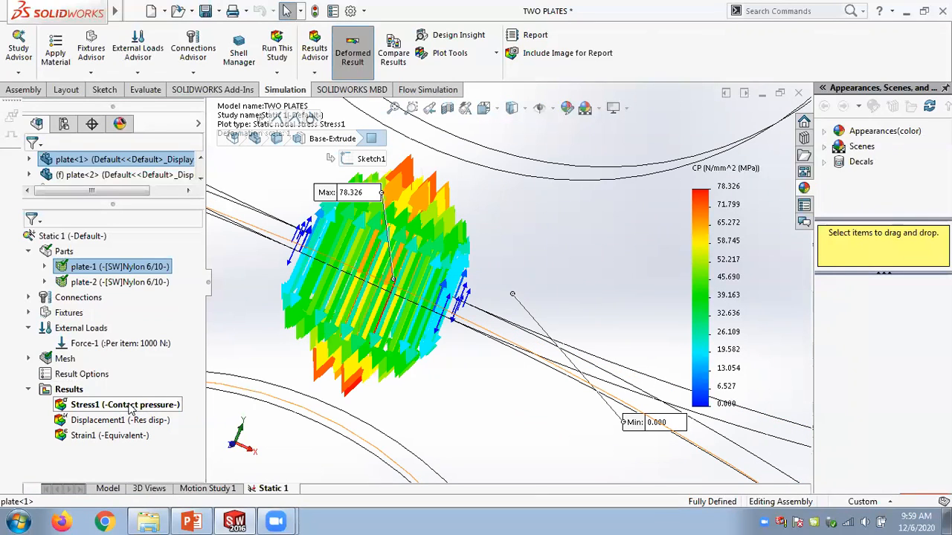
Redefine the Stress1 plot as VON: von Mises Stress and view the result on both plates.
{"action": "right_click", "coordinate": [725, 274]}
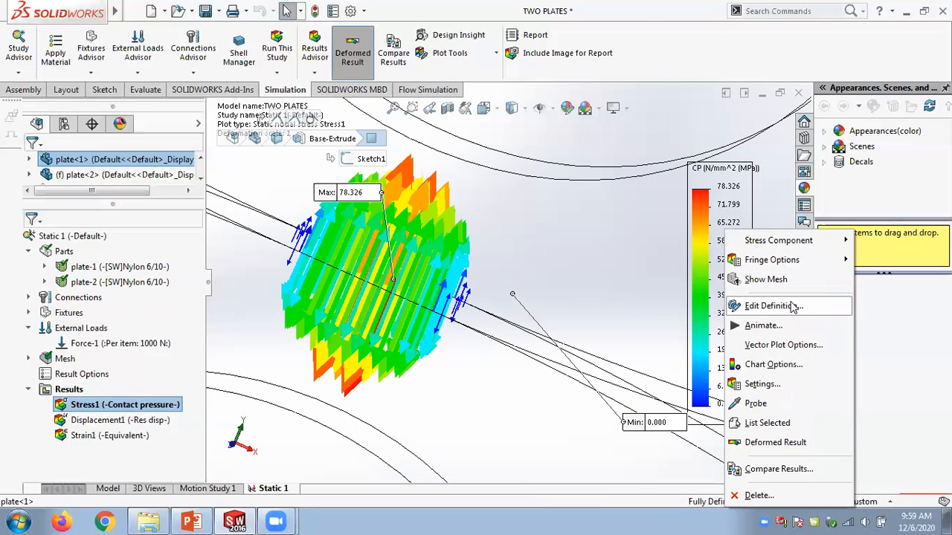
{"action": "left_click", "coordinate": [769, 305]}
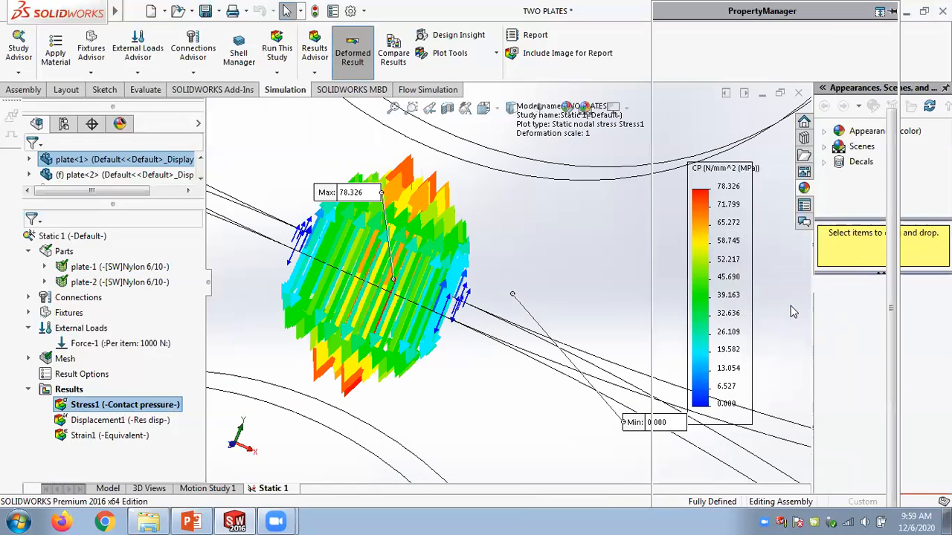
{"action": "left_click", "coordinate": [776, 125]}
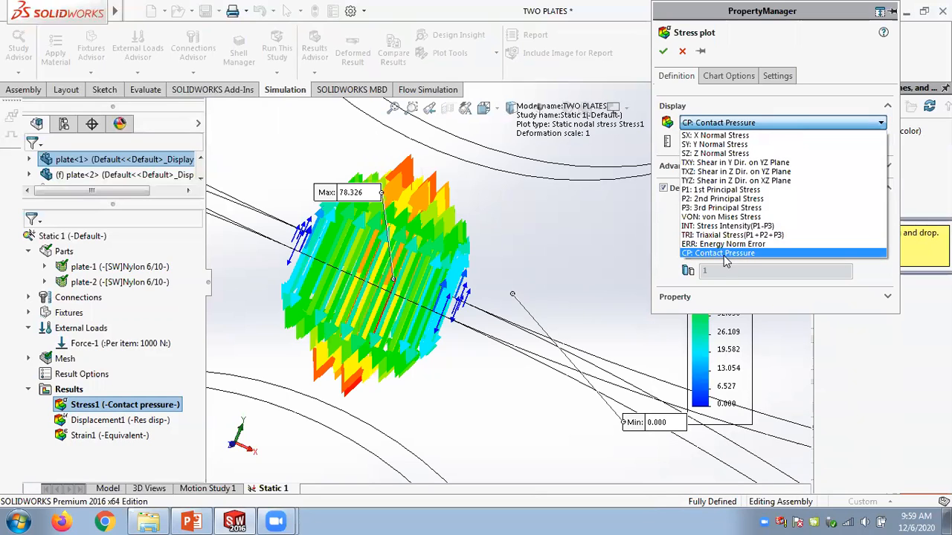
{"action": "left_click", "coordinate": [721, 216]}
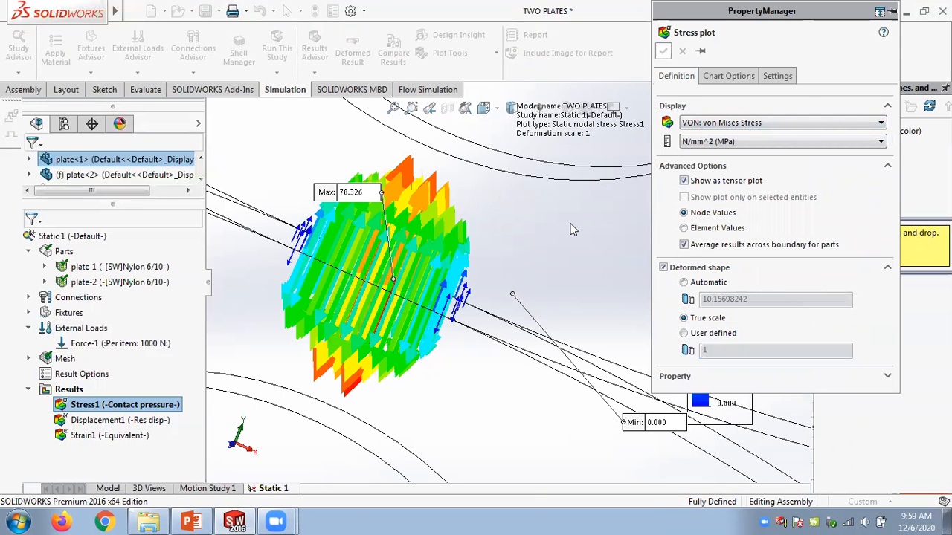
{"action": "key", "text": "Return"}
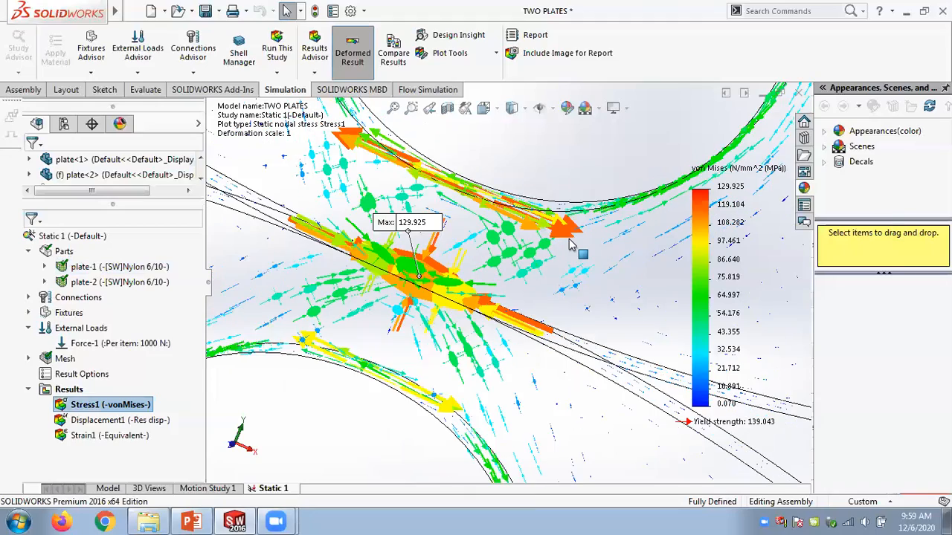
{"action": "scroll", "coordinate": [576, 249], "scroll_direction": "up", "scroll_amount": 6}
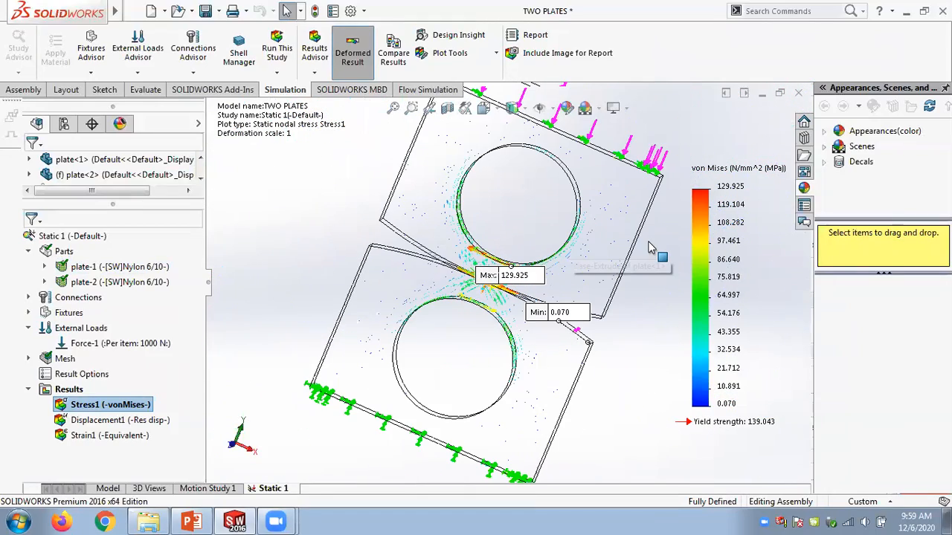
Examine the von Mises tensor vectors at the contact between the plates and around the hole of the upper plate.
{"action": "scroll", "coordinate": [491, 279], "scroll_direction": "down", "scroll_amount": 5}
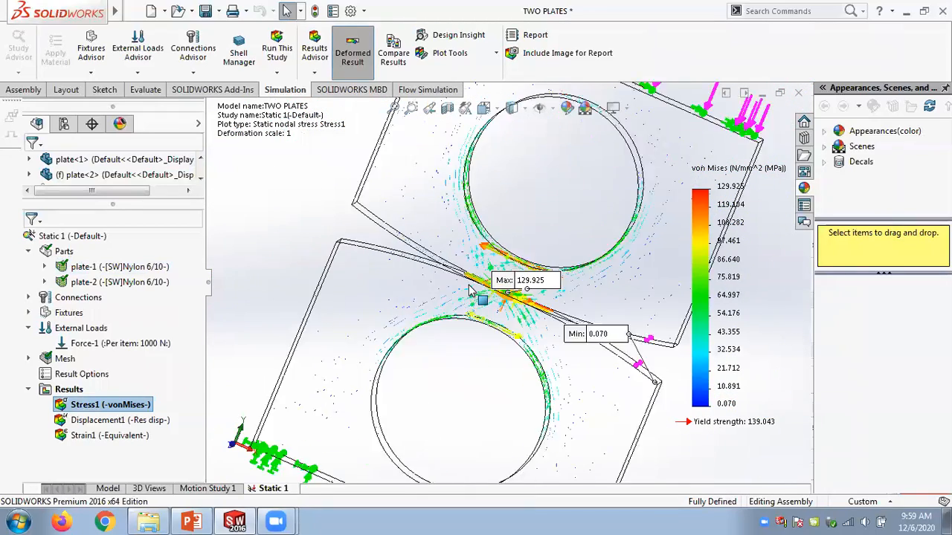
{"action": "scroll", "coordinate": [534, 335], "scroll_direction": "down", "scroll_amount": 1}
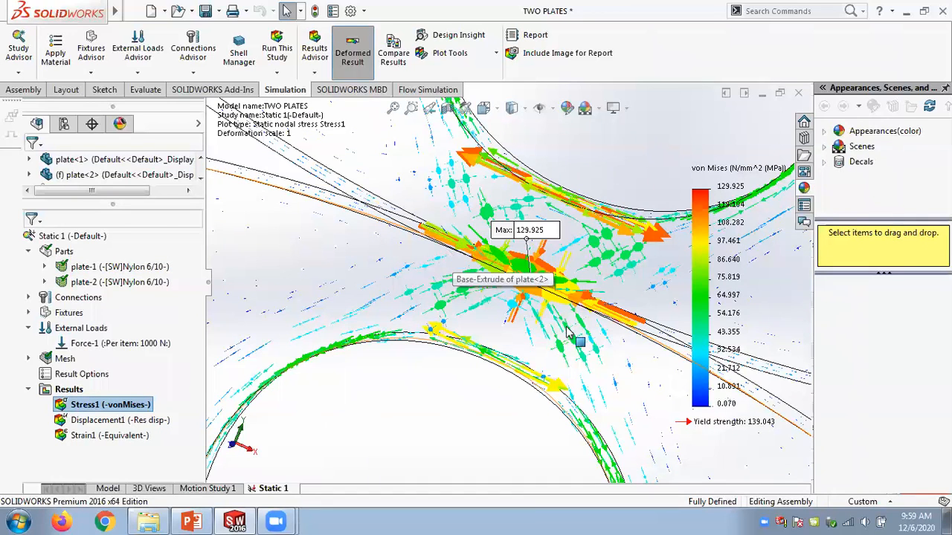
{"action": "scroll", "coordinate": [577, 338], "scroll_direction": "up", "scroll_amount": 5}
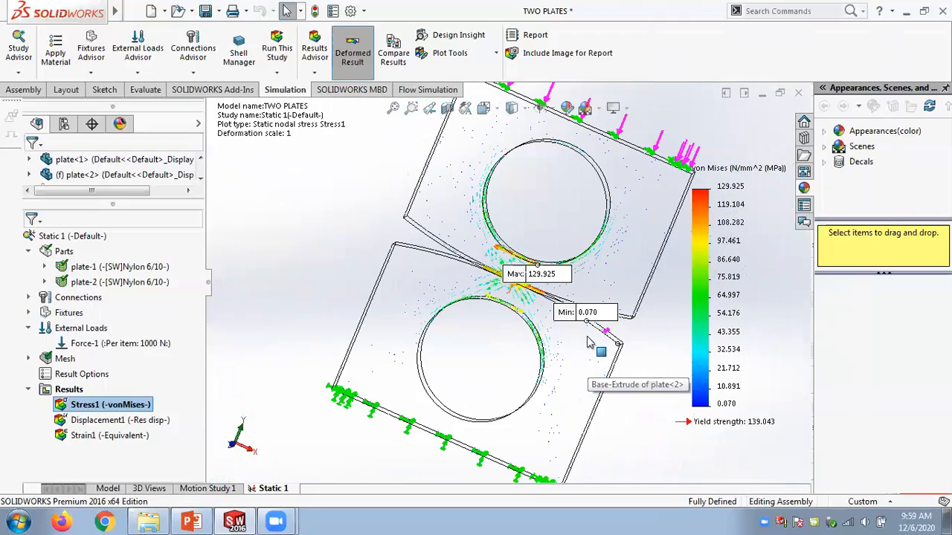
{"action": "scroll", "coordinate": [495, 223], "scroll_direction": "down", "scroll_amount": 5}
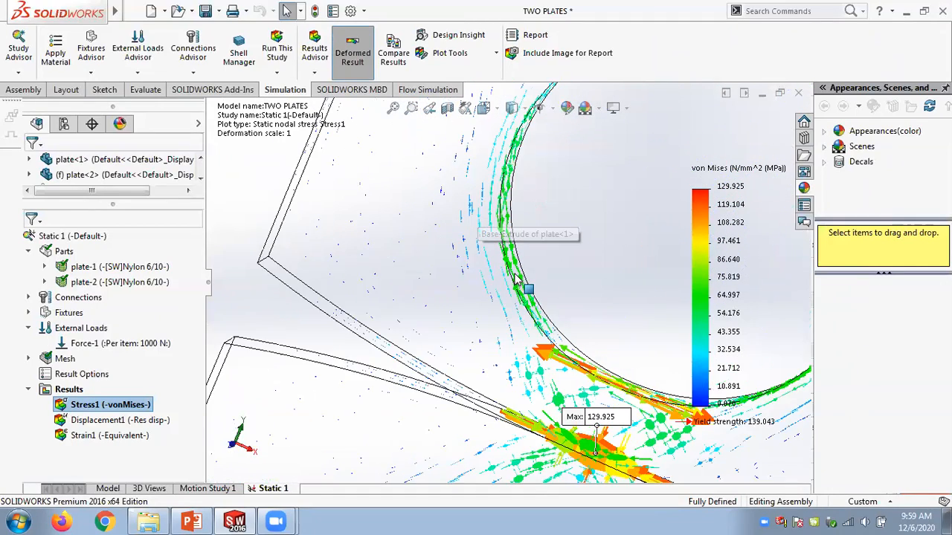
{"action": "scroll", "coordinate": [515, 275], "scroll_direction": "down", "scroll_amount": 2}
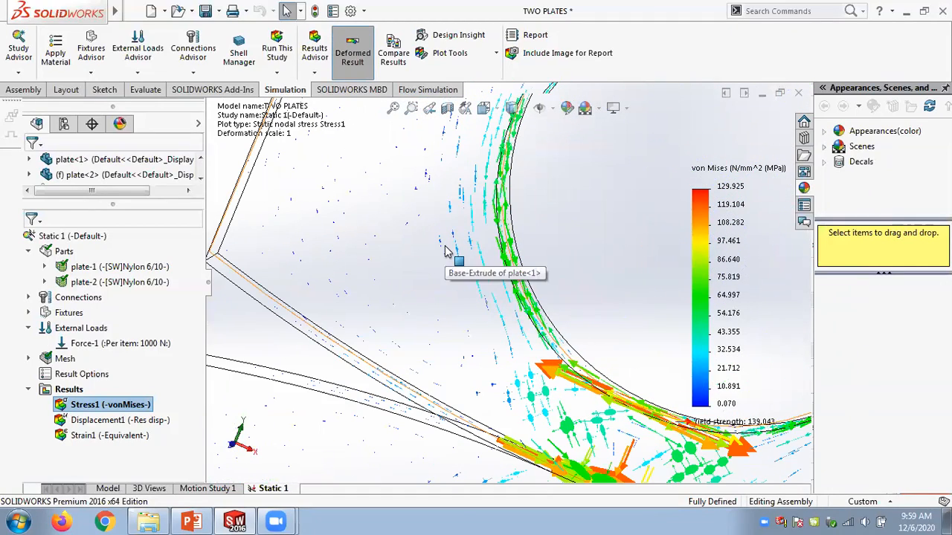
{"action": "scroll", "coordinate": [446, 252], "scroll_direction": "up", "scroll_amount": 5}
{"action": "middle_click_drag", "start_coordinate": [446, 251], "coordinate": [418, 232]}
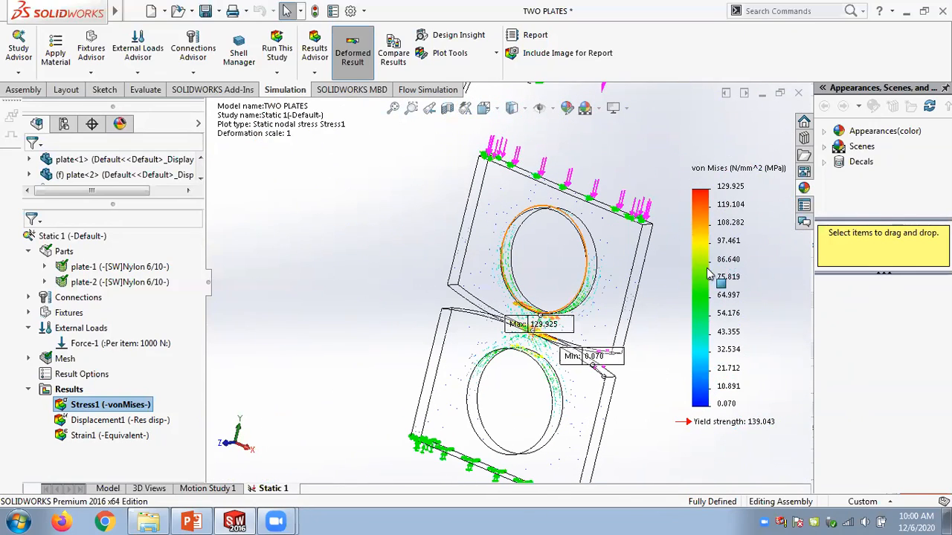
{"action": "right_click", "coordinate": [726, 273]}
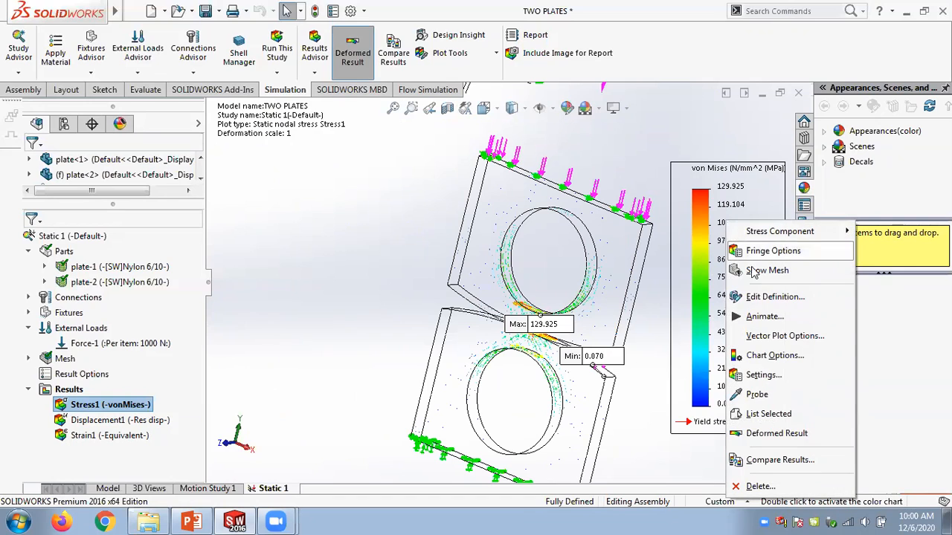
{"action": "left_click", "coordinate": [779, 339]}
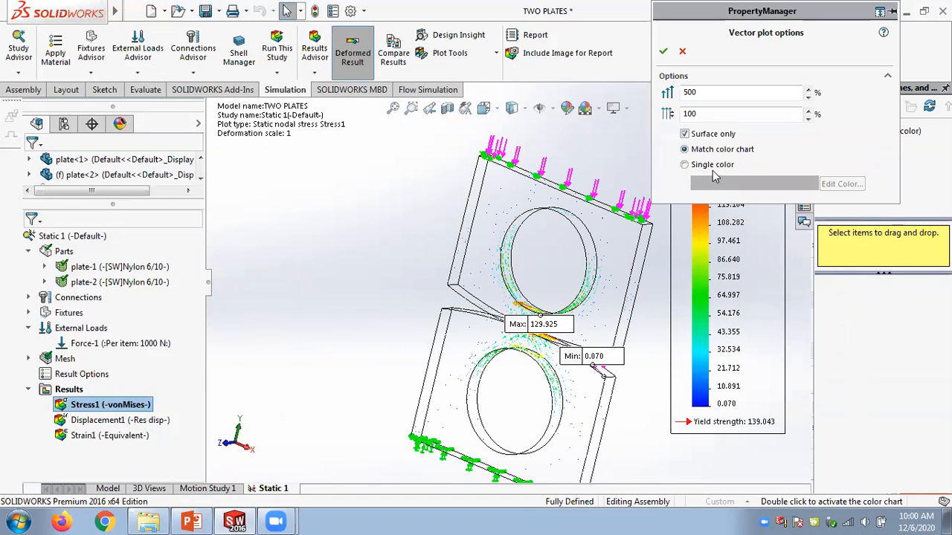
{"action": "key", "text": "Escape"}
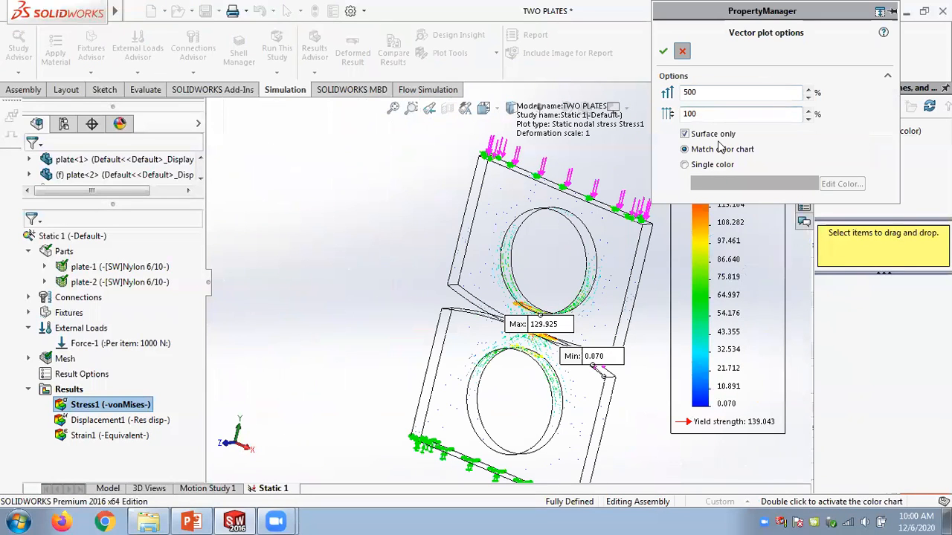
Redefine the Stress1 plot as CP: Contact Pressure and view the pressure vectors at the contact between the plates.
{"action": "right_click", "coordinate": [736, 275]}
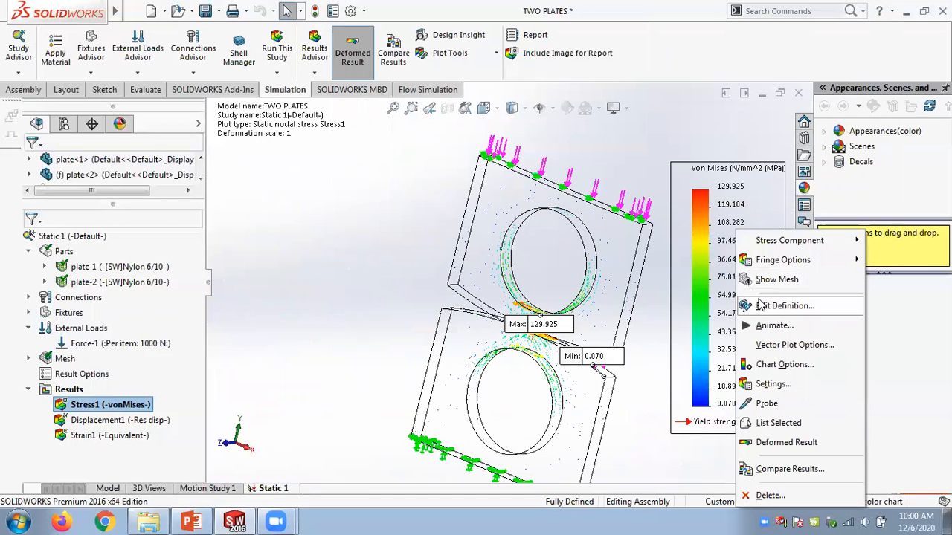
{"action": "left_click", "coordinate": [776, 364]}
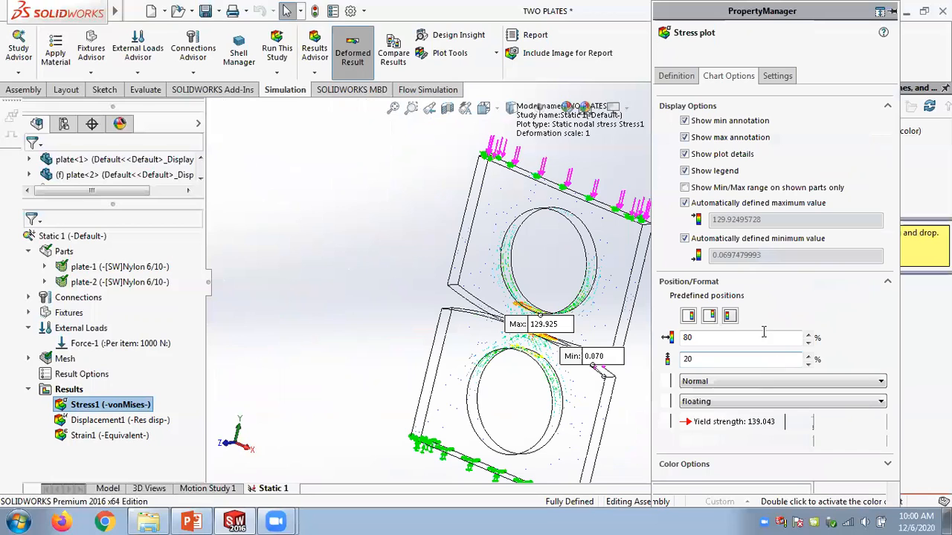
{"action": "left_click", "coordinate": [777, 75]}
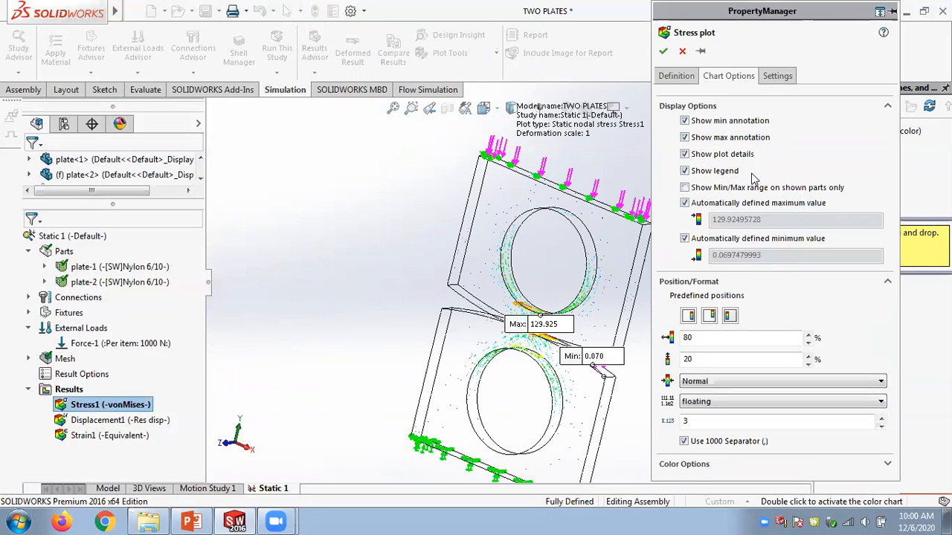
{"action": "left_click", "coordinate": [676, 75]}
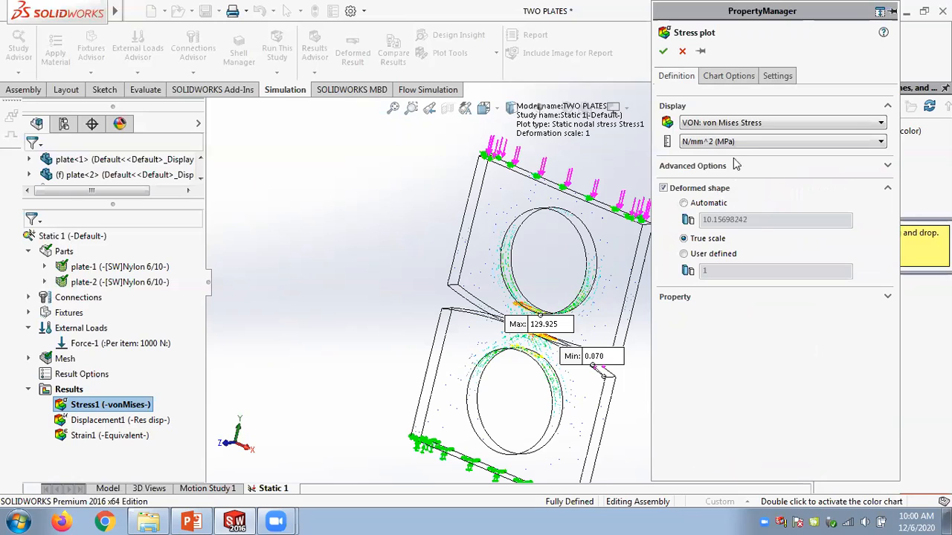
{"action": "left_click", "coordinate": [726, 124]}
{"action": "left_click", "coordinate": [721, 253]}
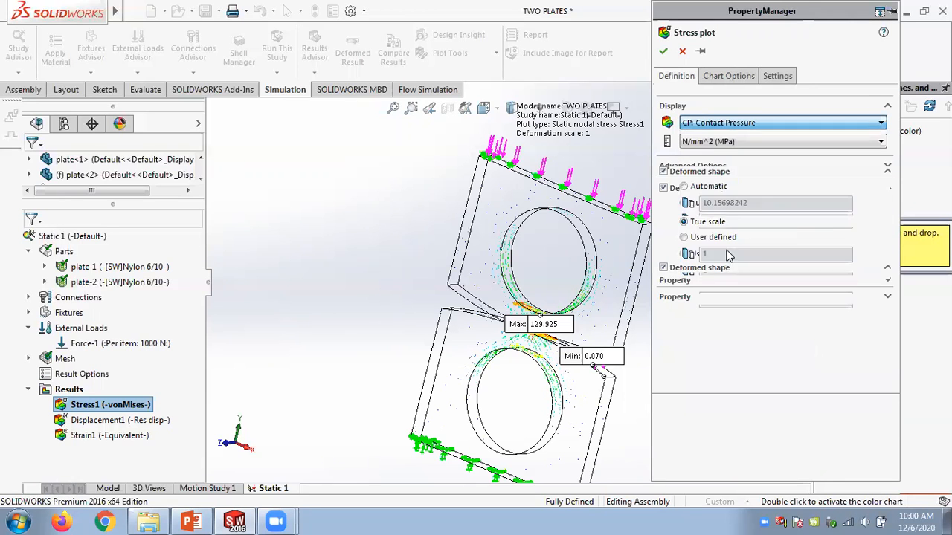
{"action": "left_click", "coordinate": [663, 51]}
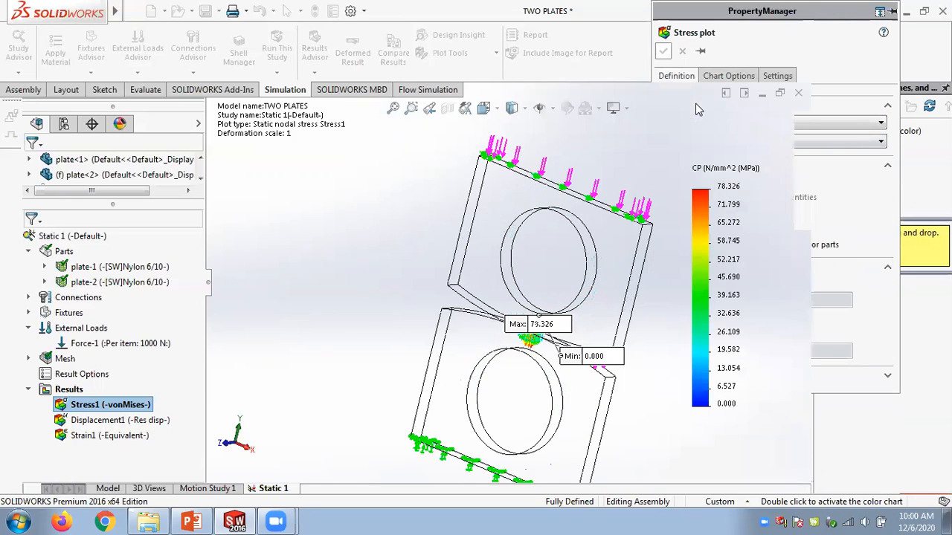
{"action": "scroll", "coordinate": [546, 328], "scroll_direction": "up", "scroll_amount": 5}
{"action": "middle_click_drag", "start_coordinate": [565, 324], "coordinate": [583, 334]}
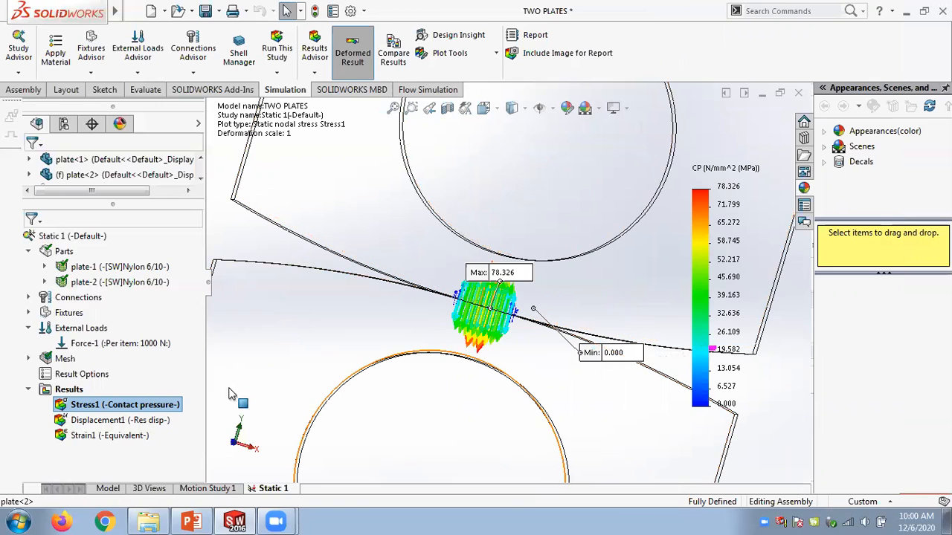
Change the Stress1 plot's component back to VON: von Mises Stress and inspect the vectors across both plates.
{"action": "right_click", "coordinate": [147, 408]}
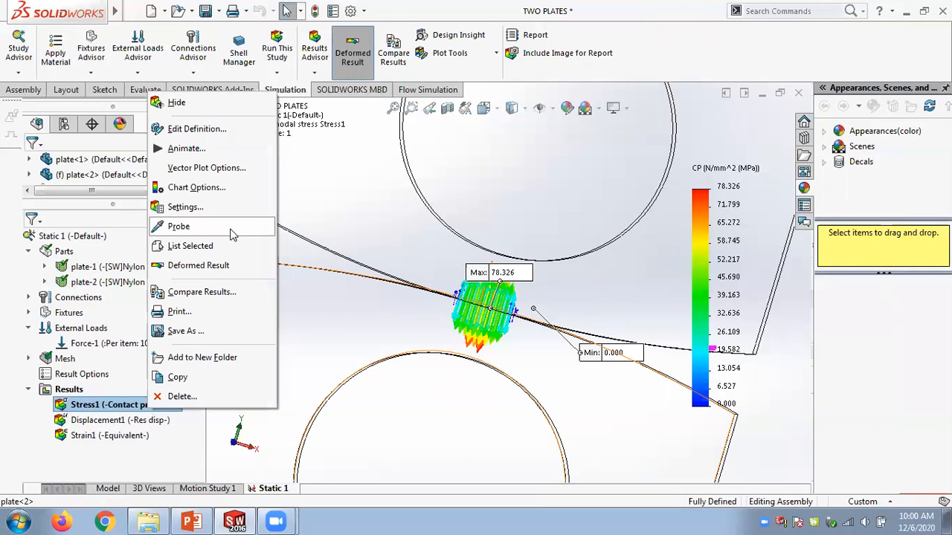
{"action": "left_click", "coordinate": [217, 130]}
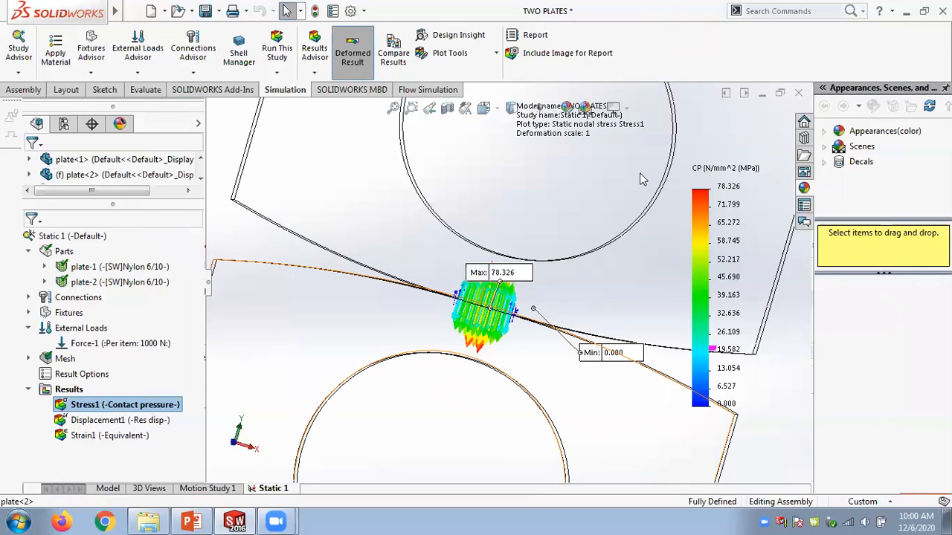
{"action": "left_click", "coordinate": [755, 124]}
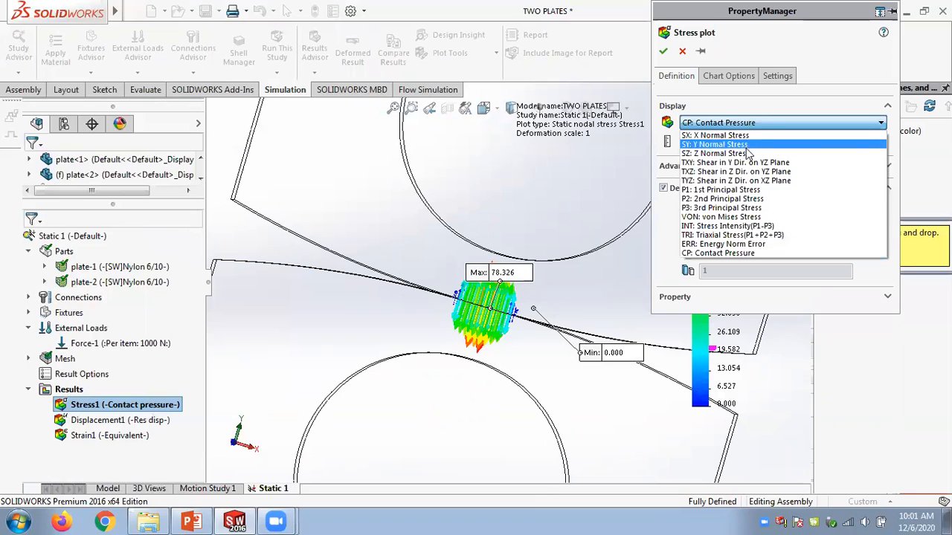
{"action": "left_click", "coordinate": [747, 216]}
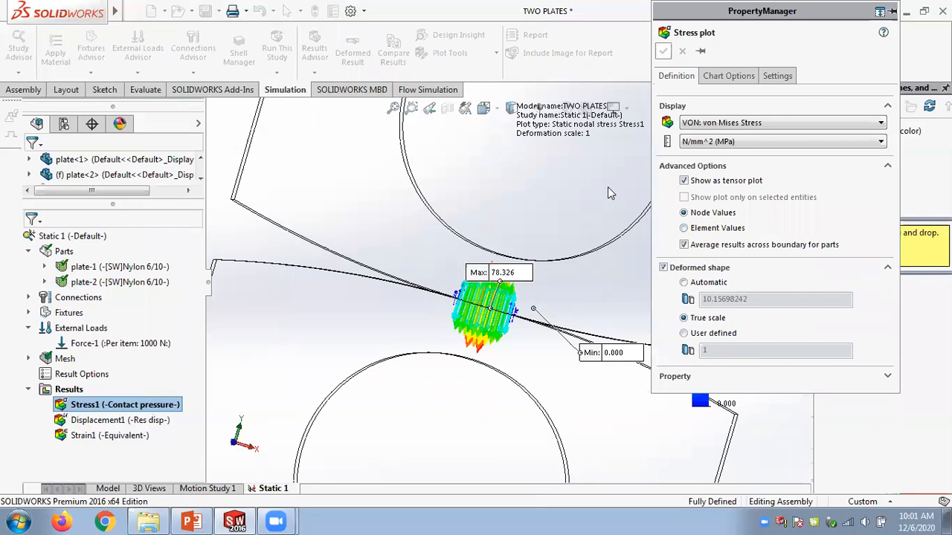
{"action": "scroll", "coordinate": [620, 239], "scroll_direction": "up", "scroll_amount": 2}
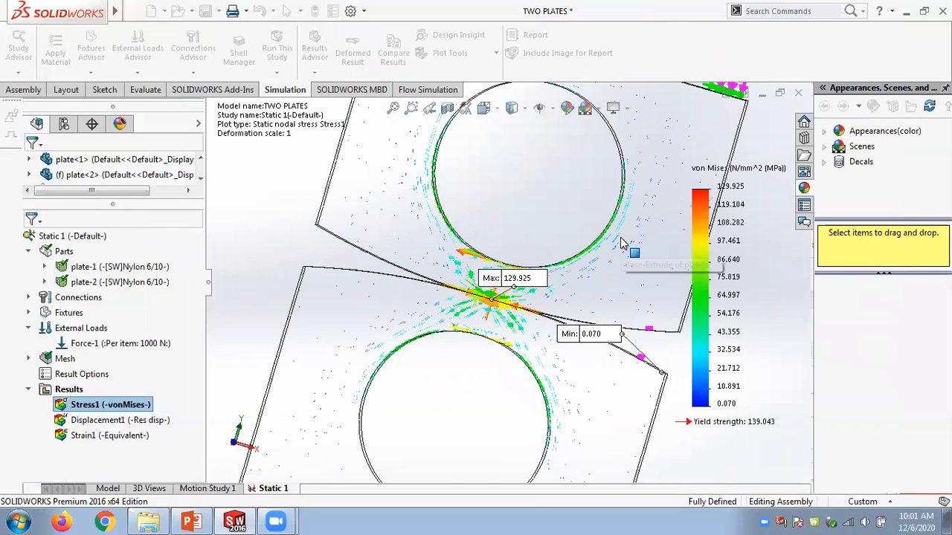
{"action": "scroll", "coordinate": [623, 242], "scroll_direction": "up", "scroll_amount": 1}
{"action": "middle_click_drag", "start_coordinate": [609, 257], "coordinate": [591, 261]}
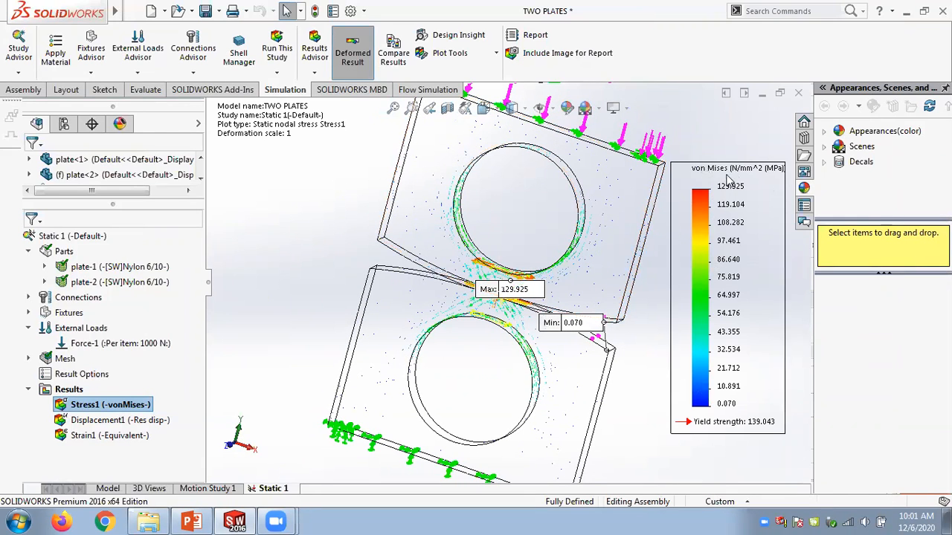
Turn off the tensor display of the von Mises plot and view the stress contours on both plates.
{"action": "right_click", "coordinate": [116, 405]}
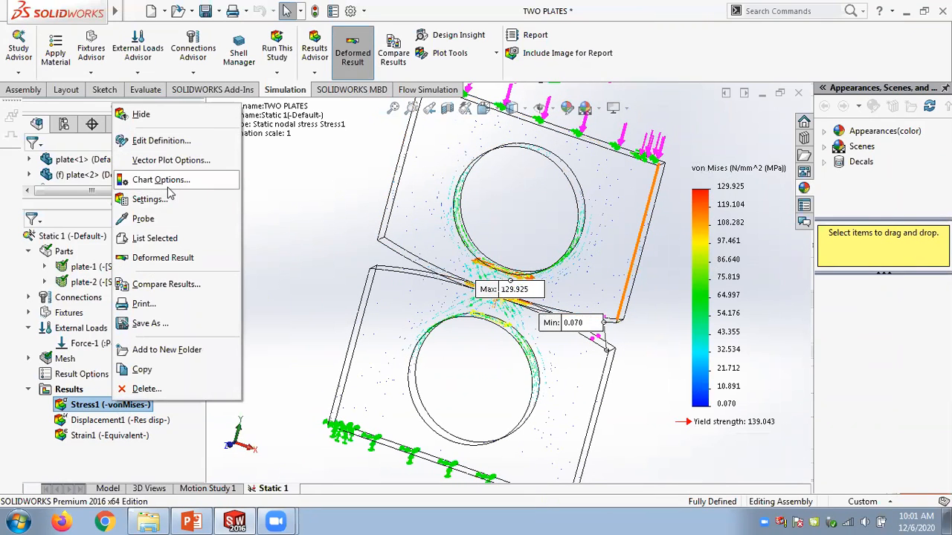
{"action": "left_click", "coordinate": [161, 141]}
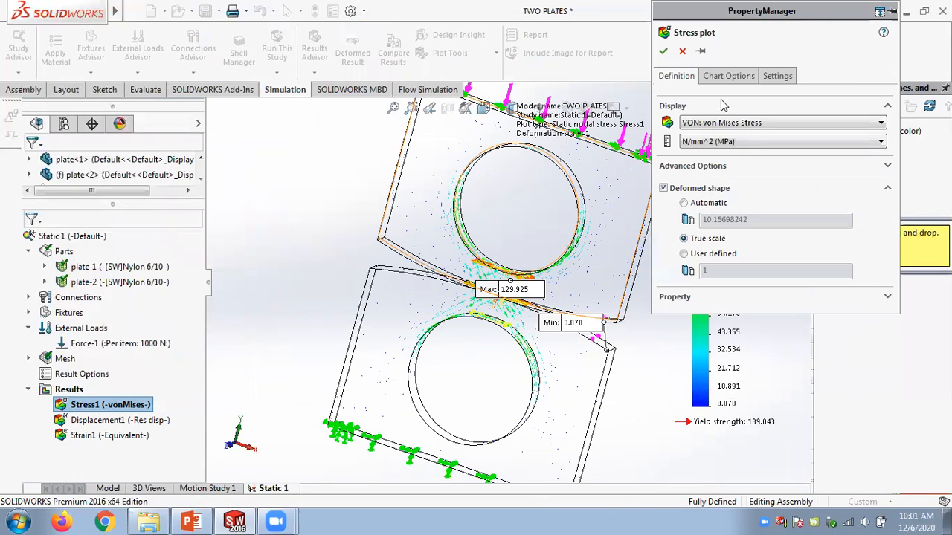
{"action": "left_click", "coordinate": [781, 168]}
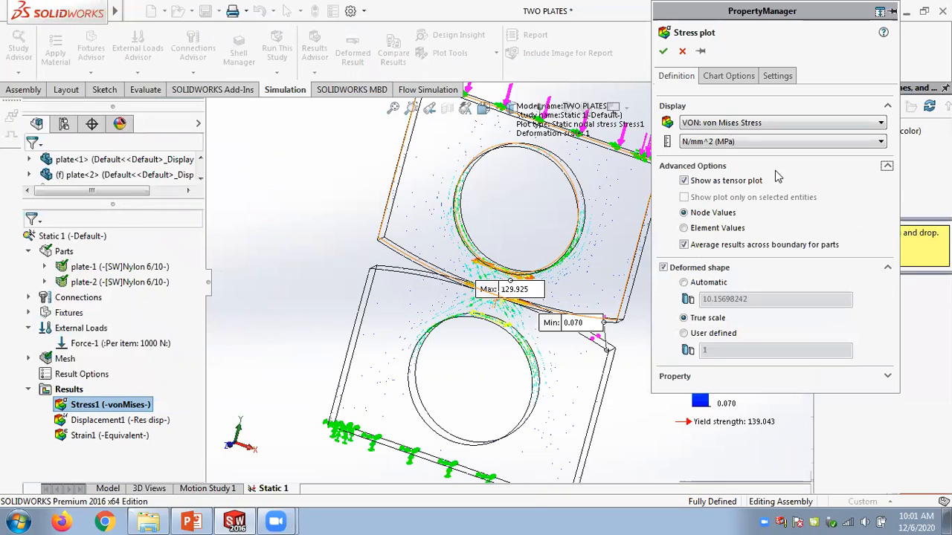
{"action": "left_click", "coordinate": [684, 182]}
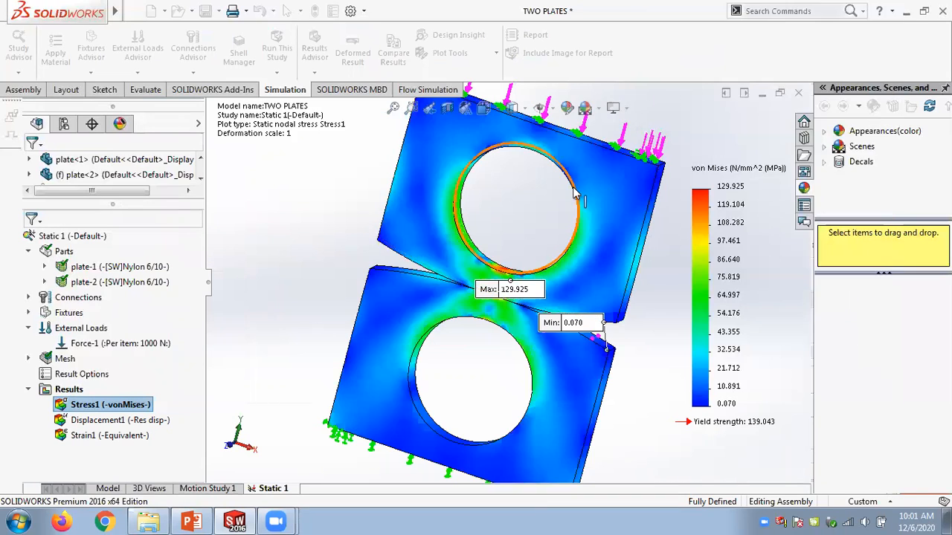
{"action": "middle_click_drag", "start_coordinate": [596, 219], "coordinate": [584, 223]}
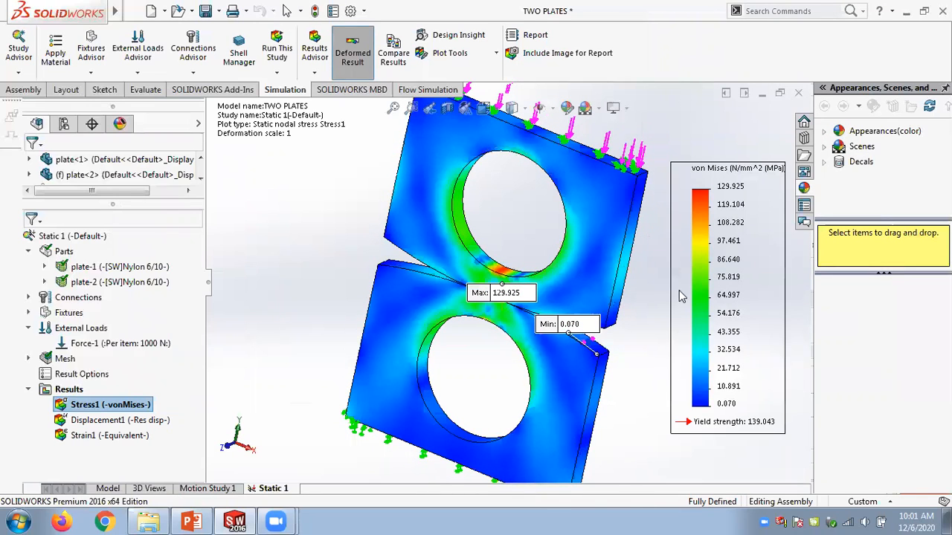
Turn the tensor display back on in the von Mises plot's advanced options and apply it.
{"action": "right_click", "coordinate": [718, 236]}
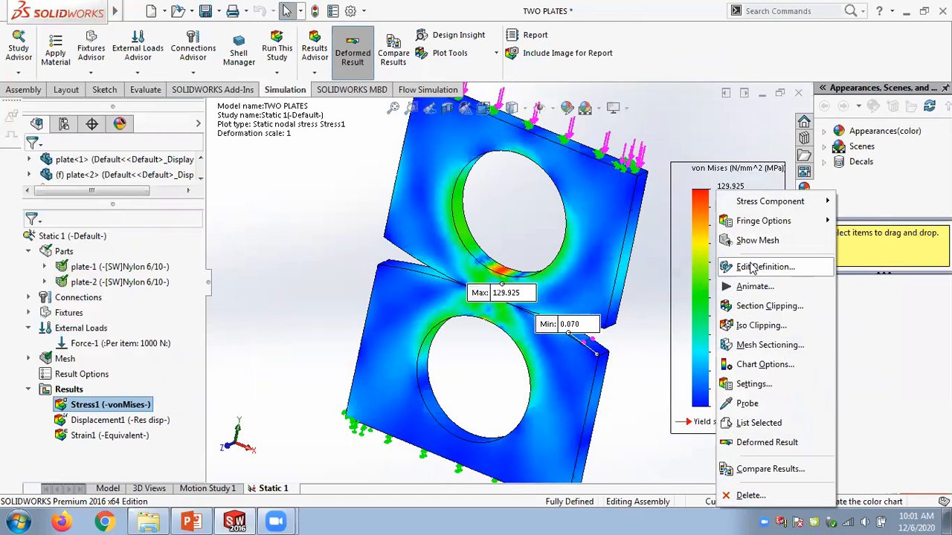
{"action": "left_click", "coordinate": [751, 268]}
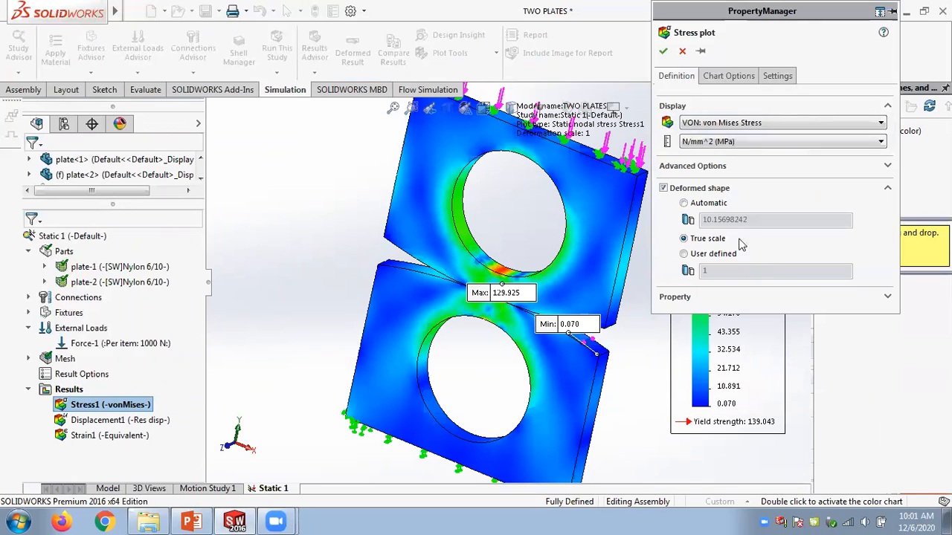
{"action": "left_click", "coordinate": [706, 166]}
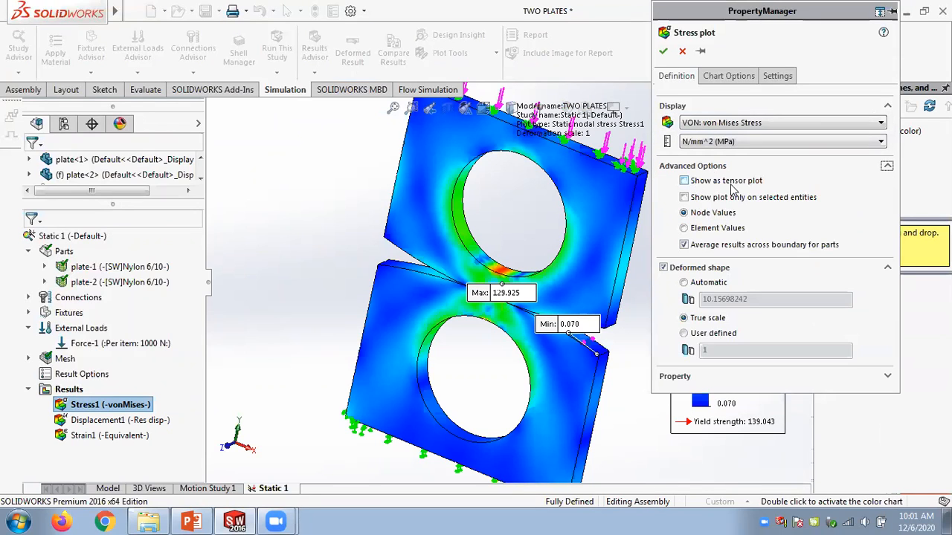
{"action": "left_click", "coordinate": [684, 181]}
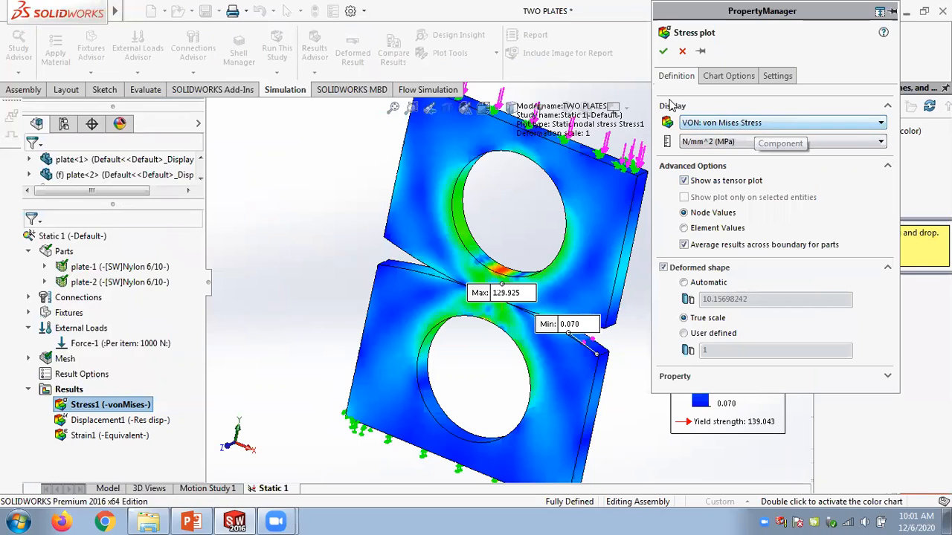
{"action": "left_click", "coordinate": [663, 51]}
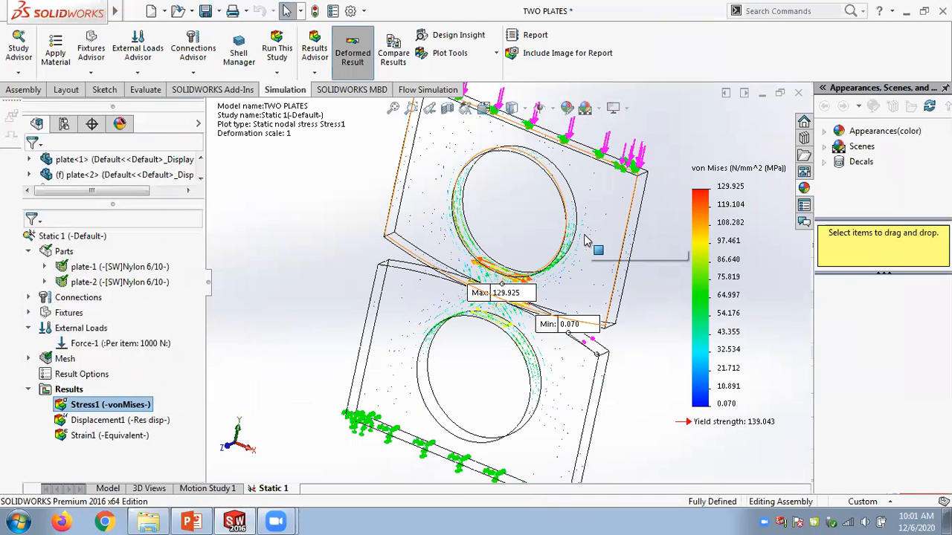
Turn off the von Mises plot's tensor display, switch the plot to element values, and inspect the stress around the contact between the plates.
{"action": "right_click", "coordinate": [716, 237]}
{"action": "left_click", "coordinate": [754, 305]}
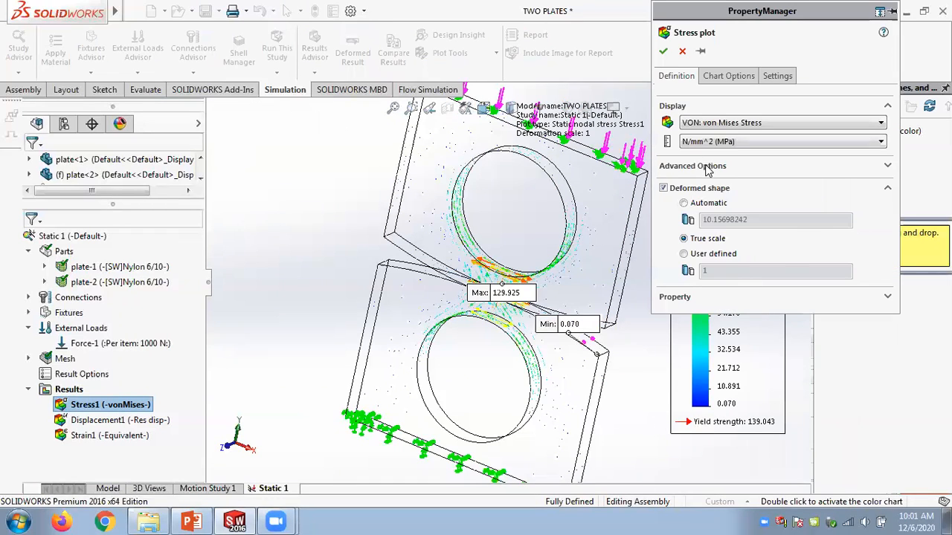
{"action": "left_click", "coordinate": [708, 167]}
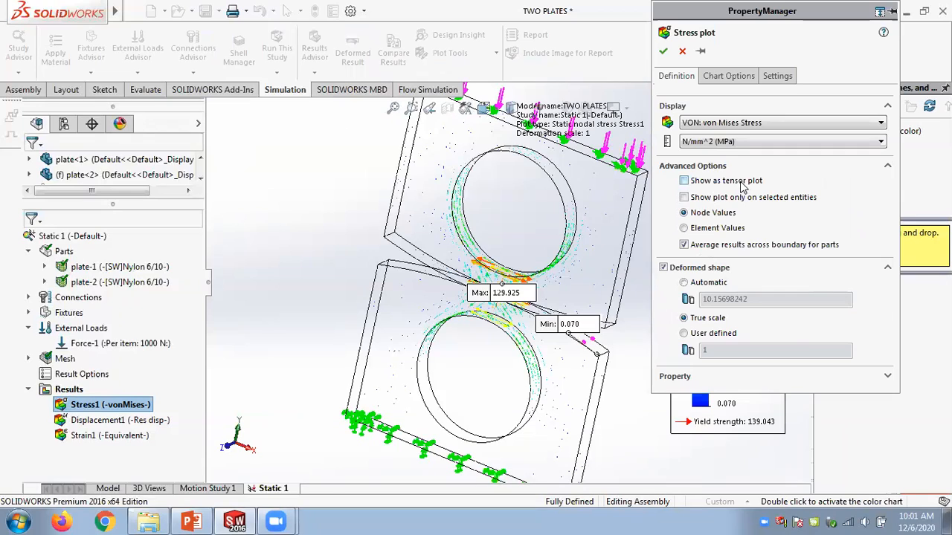
{"action": "left_click", "coordinate": [684, 228]}
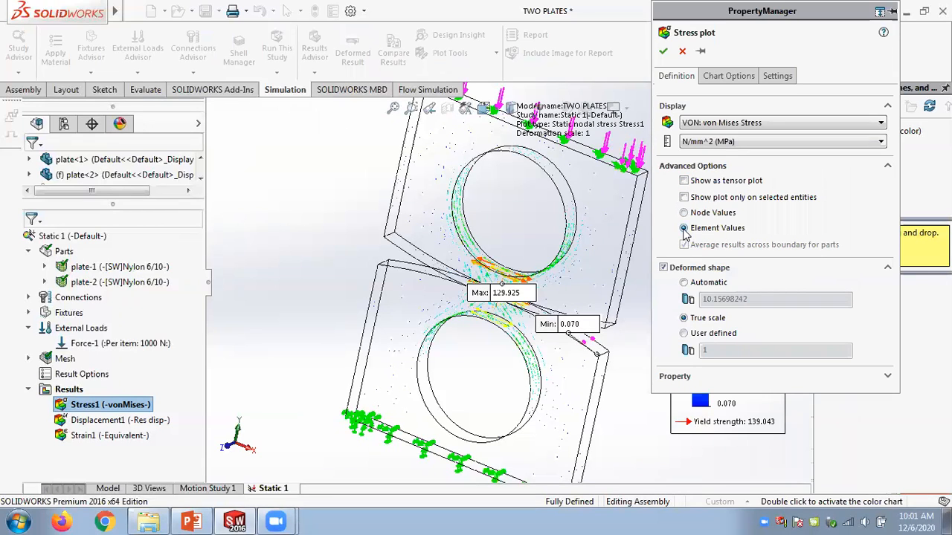
{"action": "key", "text": "Return"}
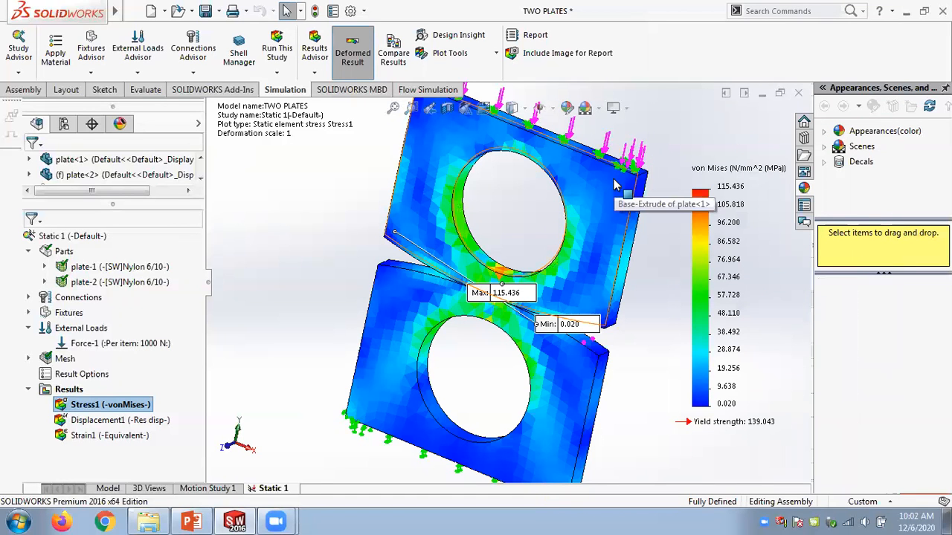
{"action": "scroll", "coordinate": [555, 277], "scroll_direction": "down", "scroll_amount": 5}
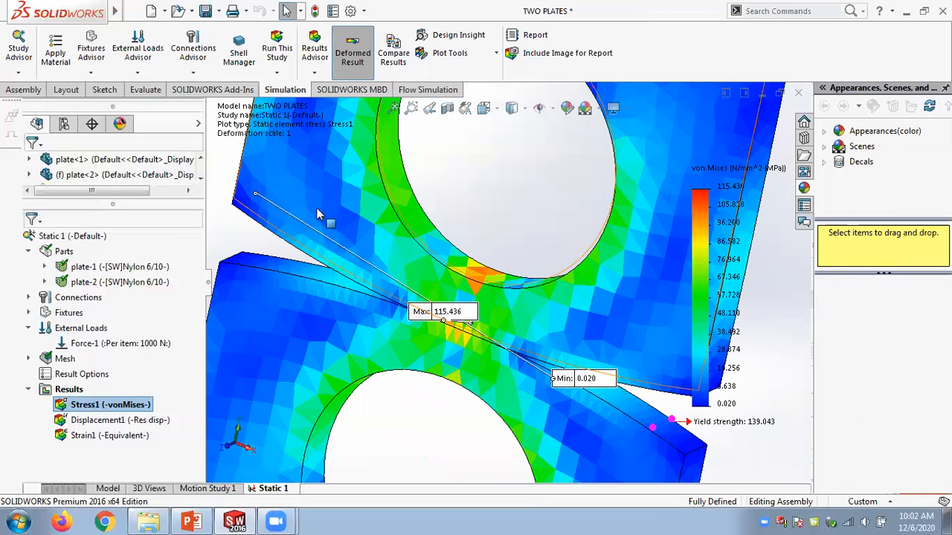
{"action": "scroll", "coordinate": [610, 313], "scroll_direction": "up", "scroll_amount": 2}
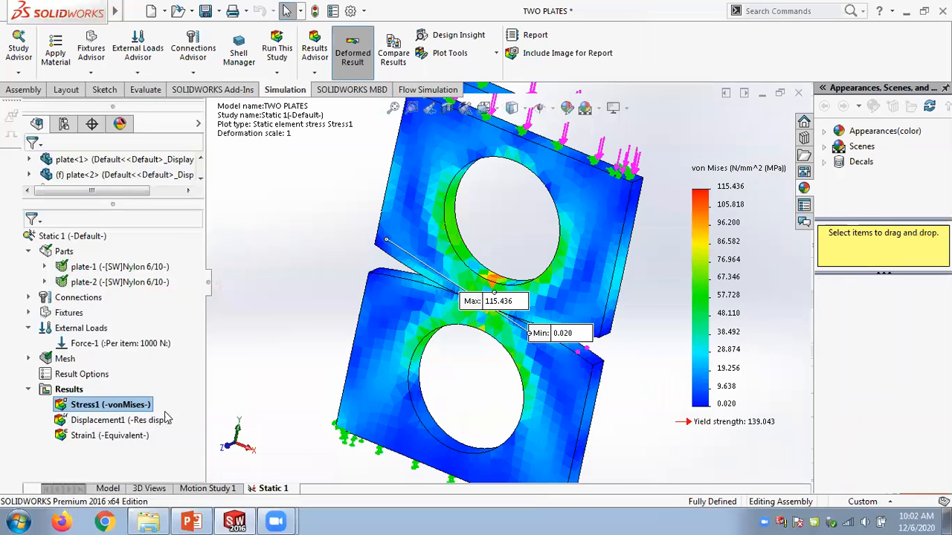
Switch the von Mises stress plot back to node values and inspect the contours around the plates' contact.
{"action": "right_click", "coordinate": [739, 251]}
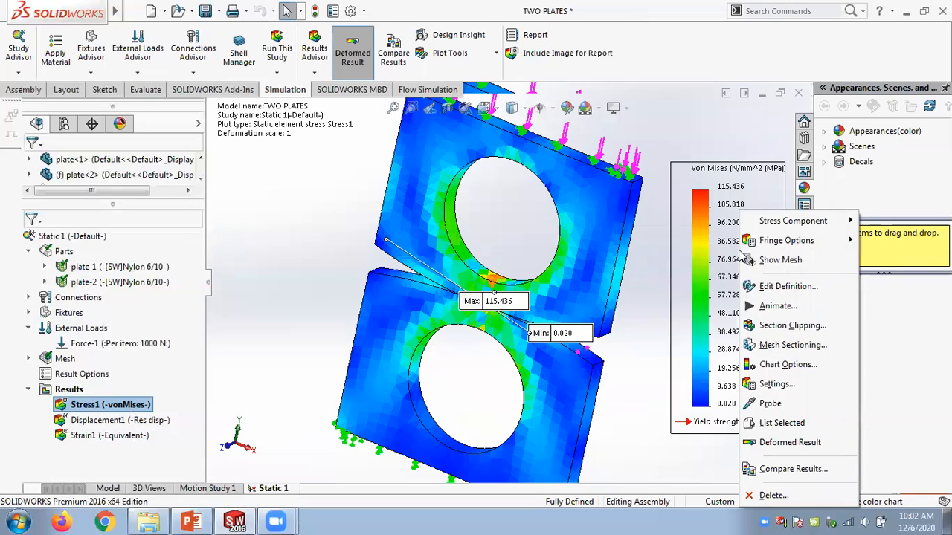
{"action": "left_click", "coordinate": [778, 285]}
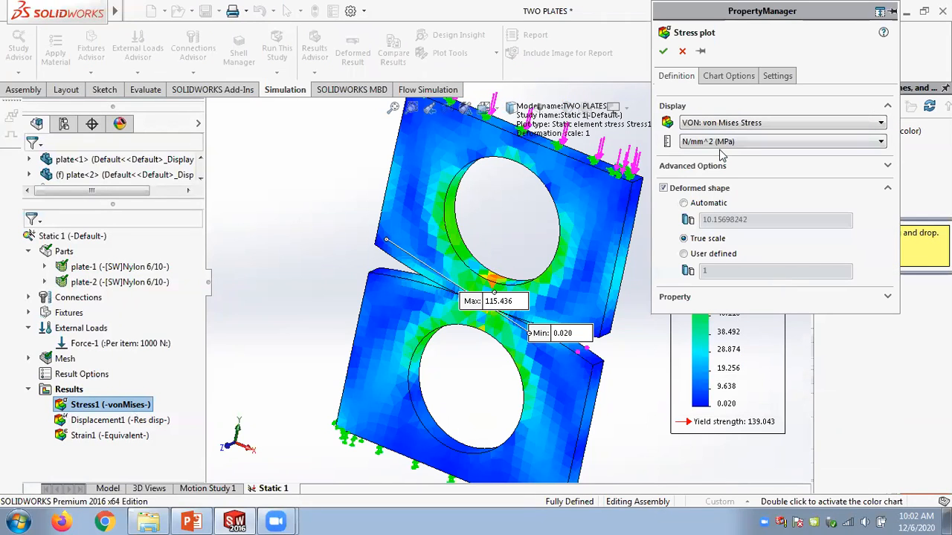
{"action": "left_click", "coordinate": [718, 167]}
{"action": "left_click", "coordinate": [684, 213]}
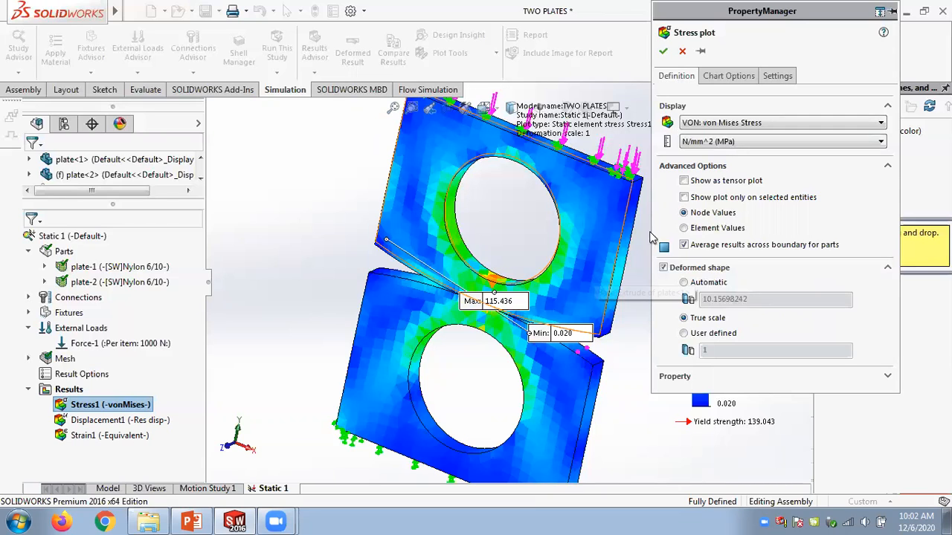
{"action": "left_click", "coordinate": [663, 51]}
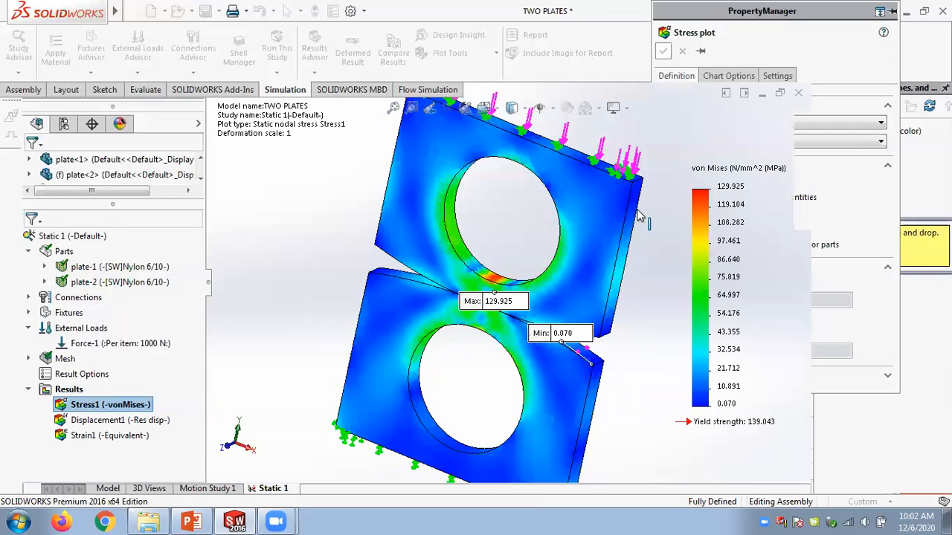
{"action": "scroll", "coordinate": [632, 295], "scroll_direction": "down", "scroll_amount": 3}
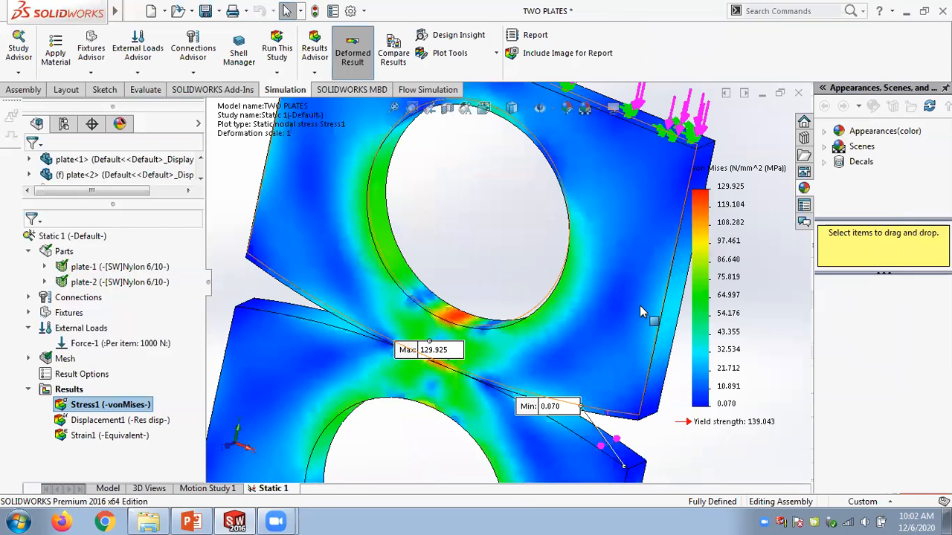
{"action": "scroll", "coordinate": [625, 290], "scroll_direction": "up", "scroll_amount": 3}
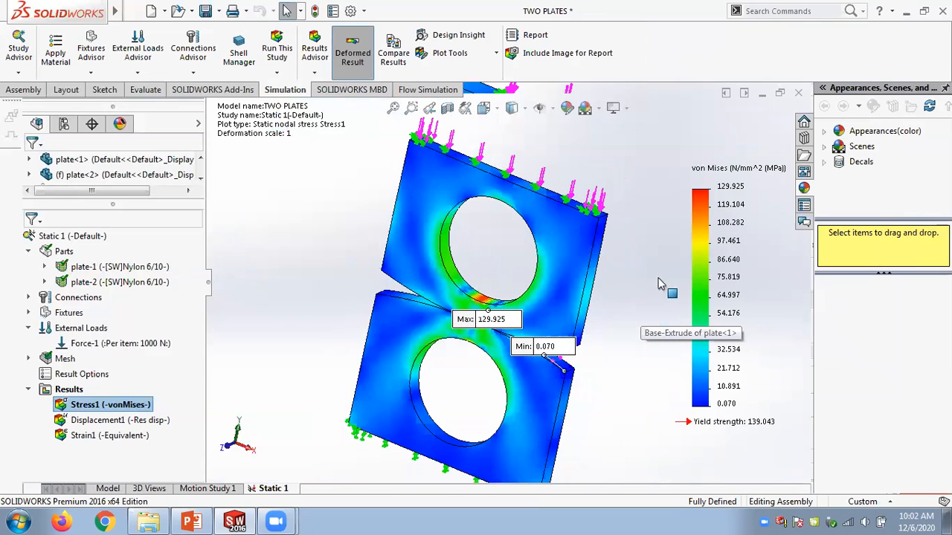
Play the animation of the von Mises stress plot, then close it.
{"action": "right_click", "coordinate": [729, 217]}
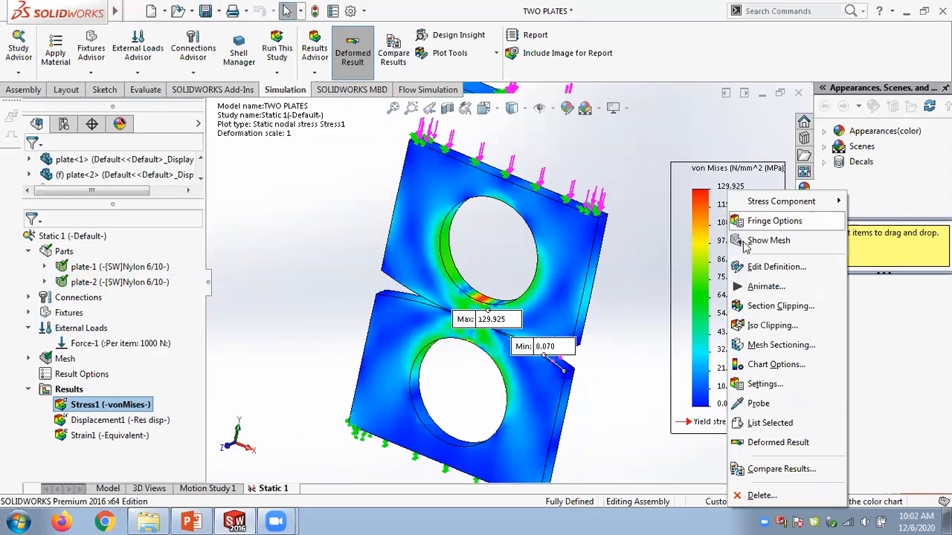
{"action": "left_click", "coordinate": [765, 286]}
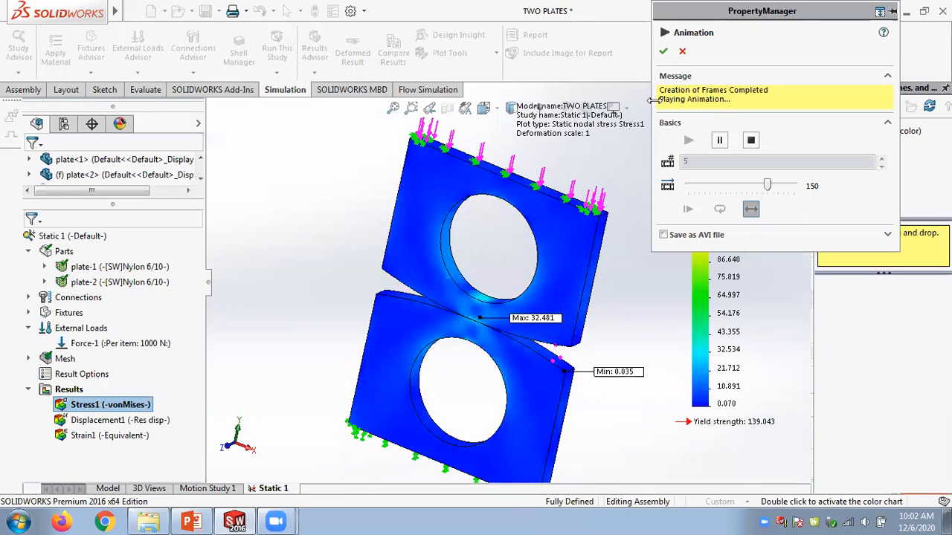
{"action": "left_click", "coordinate": [663, 50]}
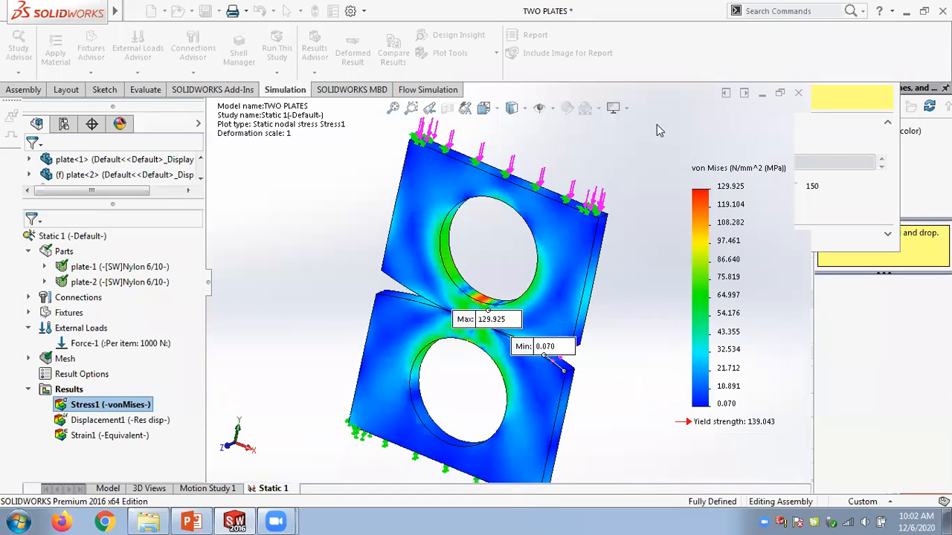
Show the Displacement1 plot and set its legend's number format to floating.
{"action": "left_click", "coordinate": [121, 420]}
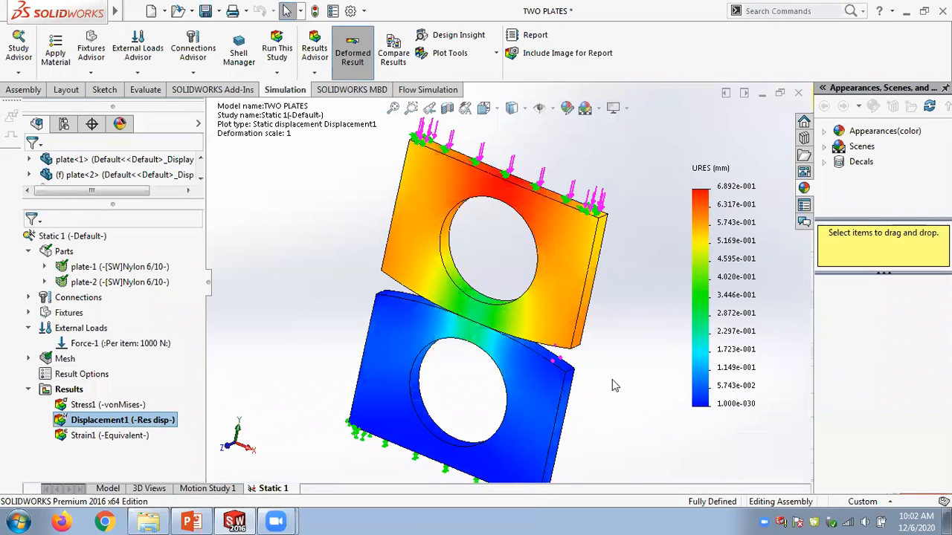
{"action": "right_click", "coordinate": [735, 286]}
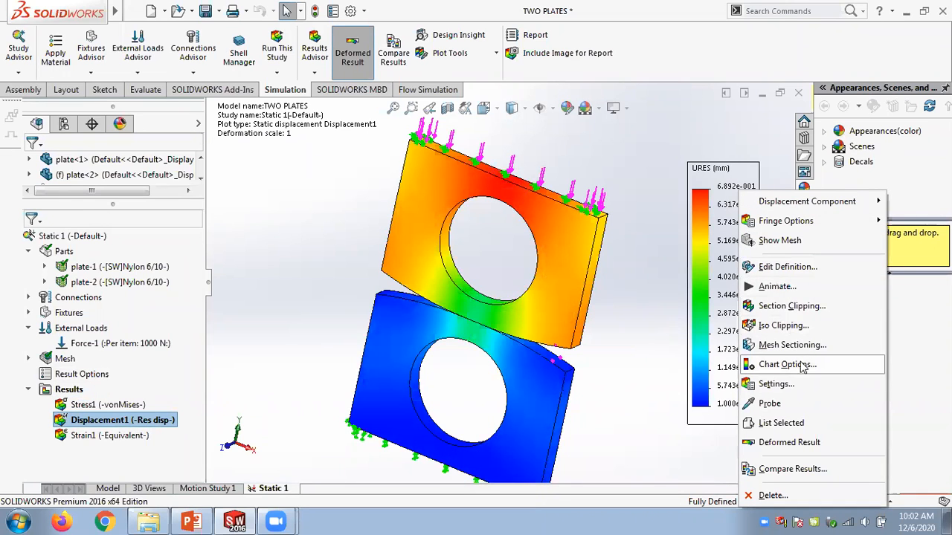
{"action": "left_click", "coordinate": [789, 269]}
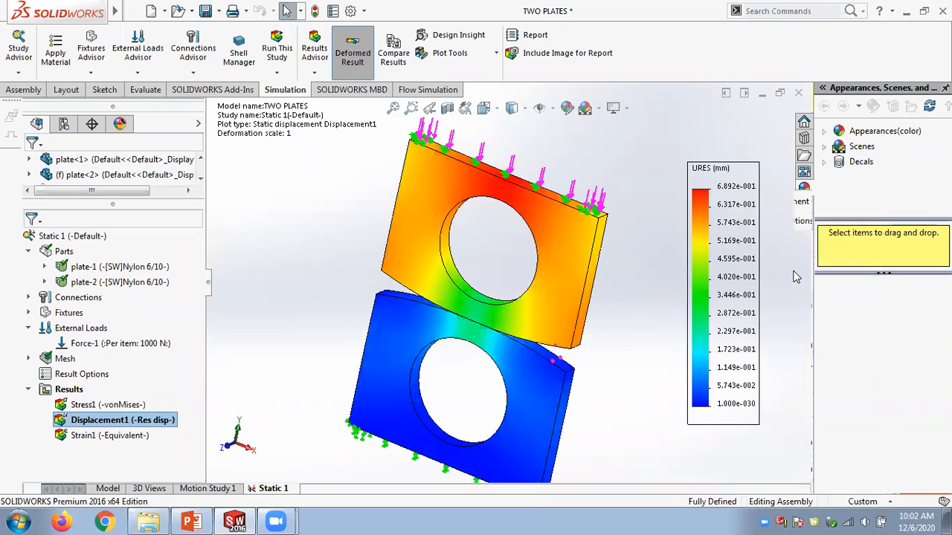
{"action": "left_click", "coordinate": [729, 75]}
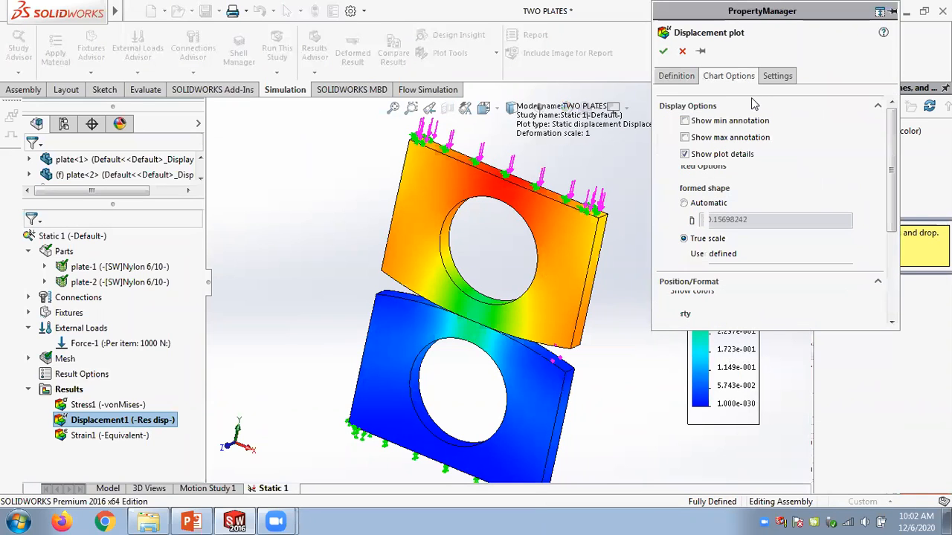
{"action": "left_click_drag", "start_coordinate": [895, 238], "coordinate": [894, 320]}
{"action": "left_click", "coordinate": [692, 245]}
{"action": "left_click", "coordinate": [690, 267]}
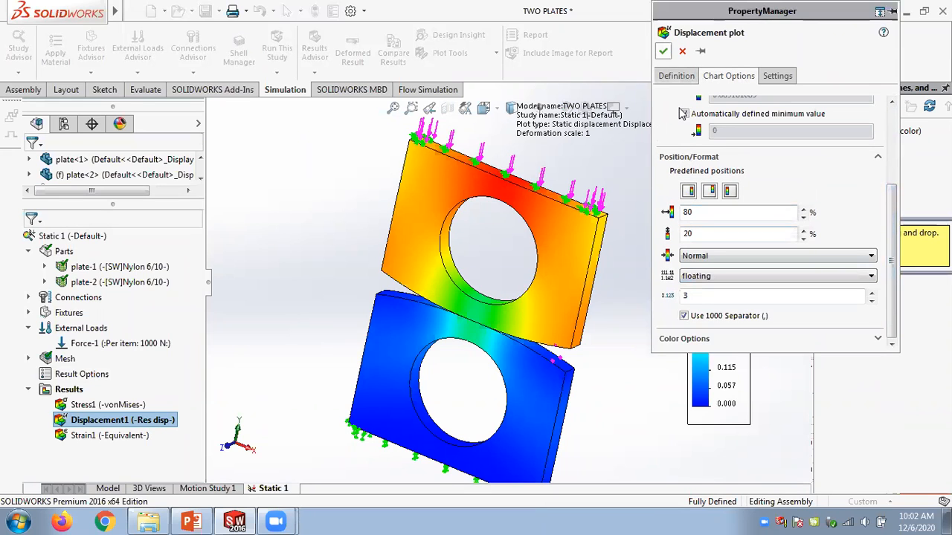
{"action": "key", "text": "Return"}
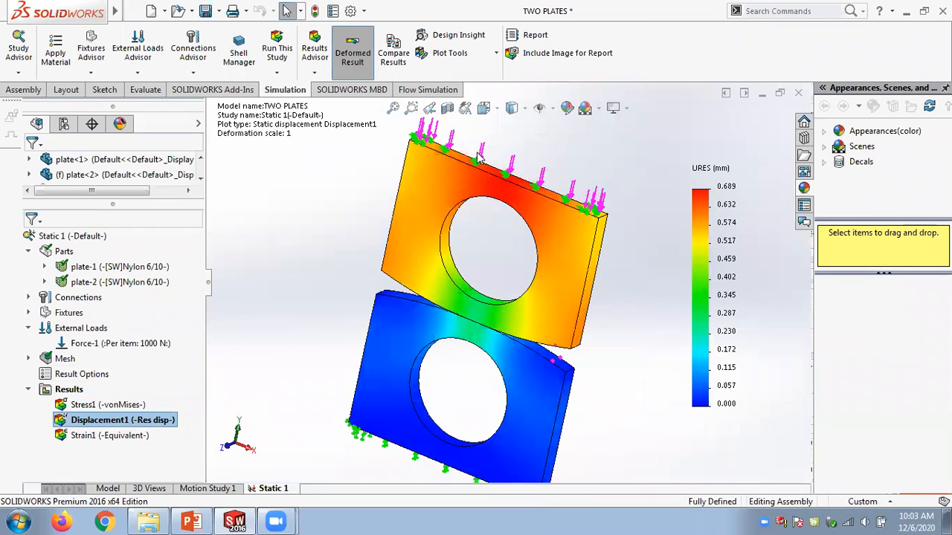
Show the minimum and maximum annotations on the displacement plot and move both labels clear of the plates.
{"action": "right_click", "coordinate": [711, 237]}
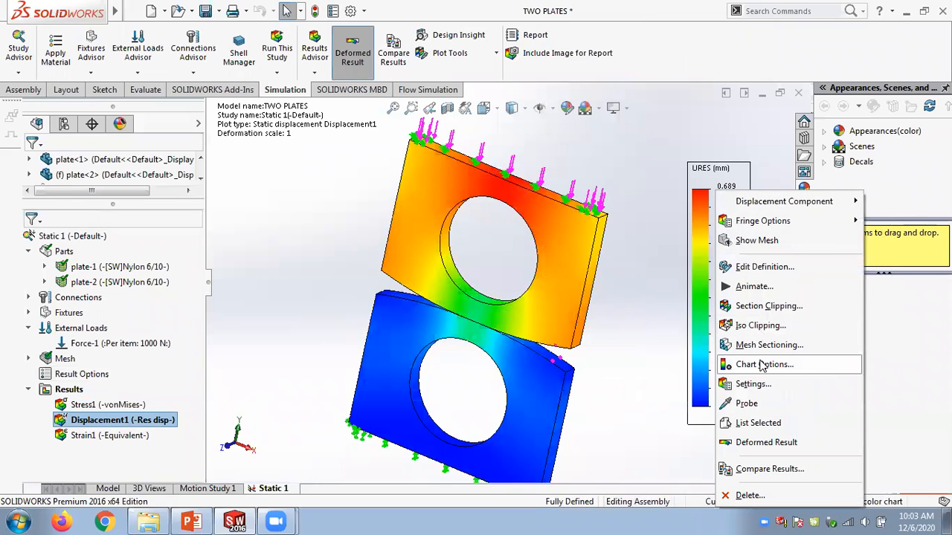
{"action": "left_click", "coordinate": [757, 267]}
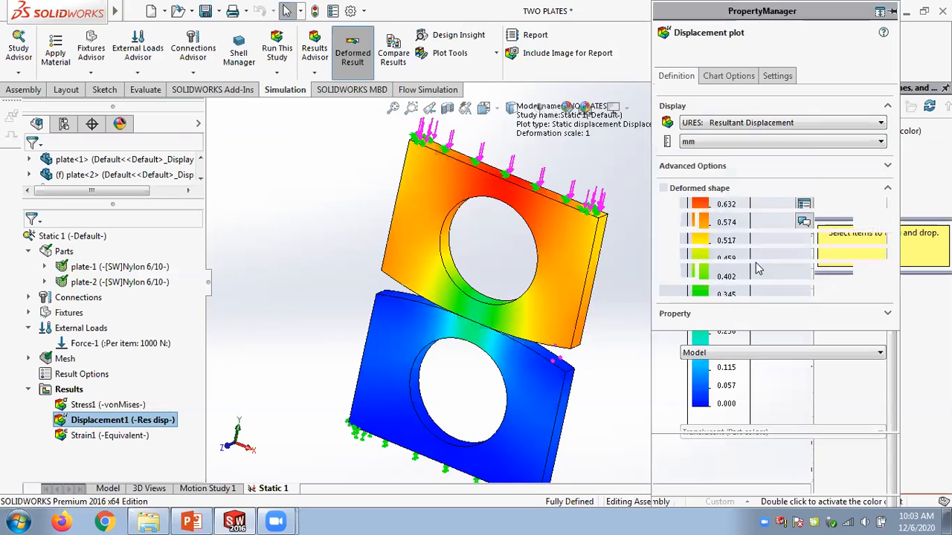
{"action": "left_click", "coordinate": [728, 76]}
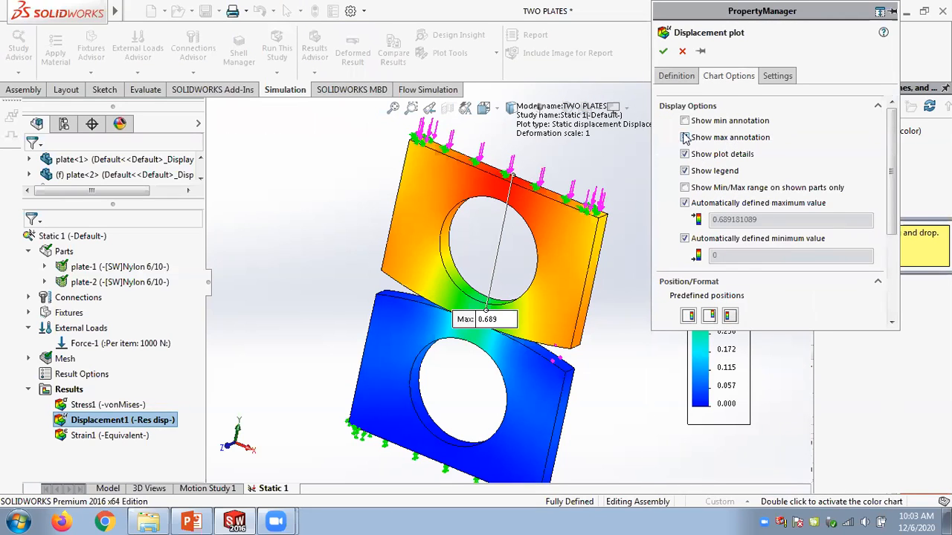
{"action": "left_click", "coordinate": [684, 122]}
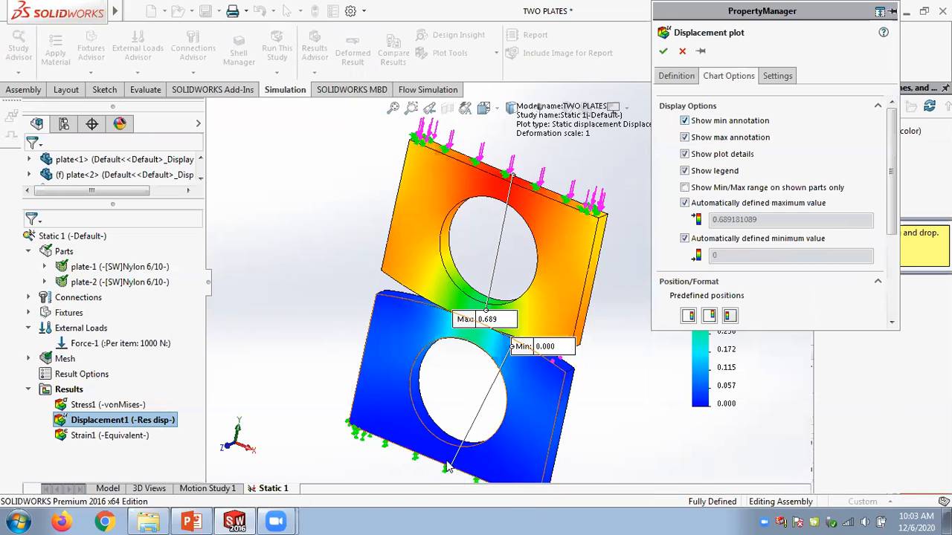
{"action": "mouse_move", "coordinate": [535, 347]}
{"action": "left_mouse_down"}
{"action": "mouse_move", "coordinate": [318, 389]}
{"action": "mouse_move", "coordinate": [253, 416]}
{"action": "left_mouse_up"}
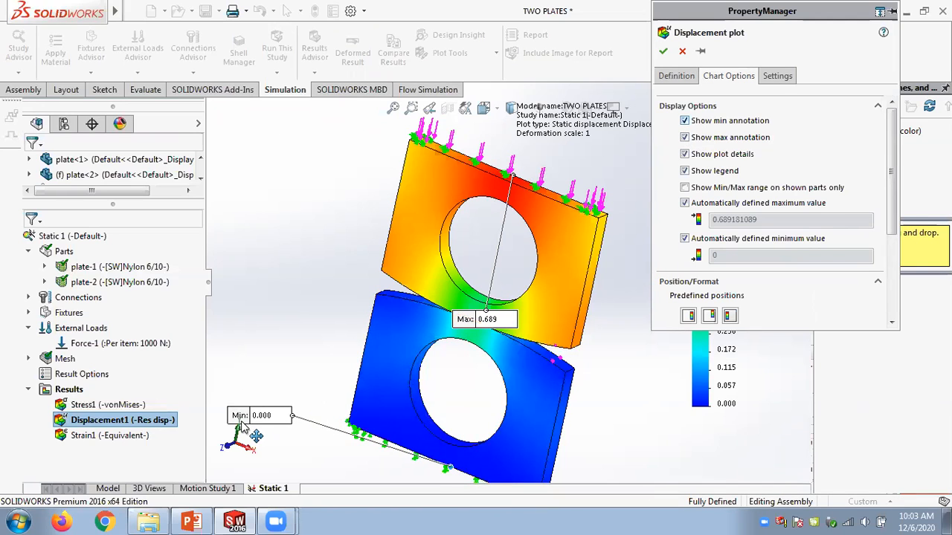
{"action": "mouse_move", "coordinate": [498, 320]}
{"action": "left_mouse_down"}
{"action": "mouse_move", "coordinate": [580, 192]}
{"action": "mouse_move", "coordinate": [591, 138]}
{"action": "left_mouse_up"}
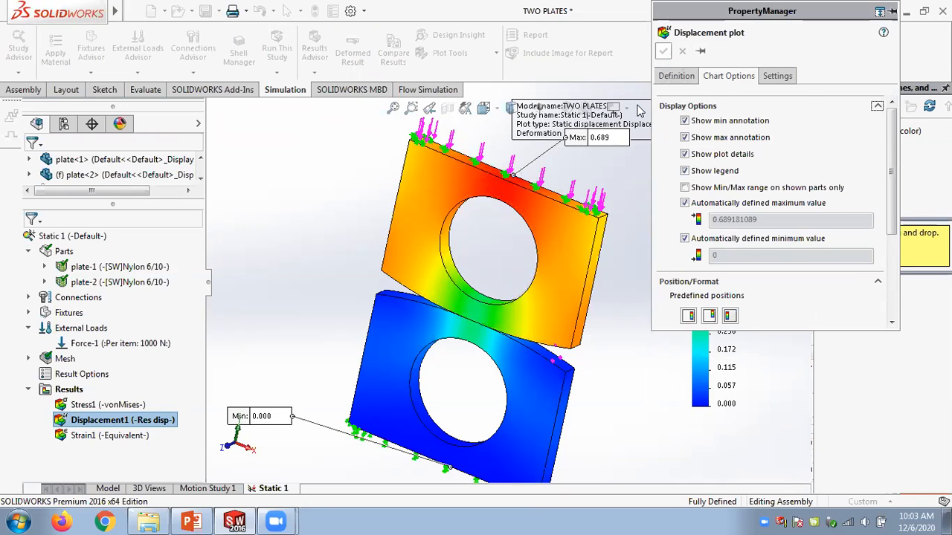
Play the animation of the Displacement1 plot, reduce its speed to 0, and close the animation.
{"action": "scroll", "coordinate": [365, 141], "scroll_direction": "down", "scroll_amount": 2}
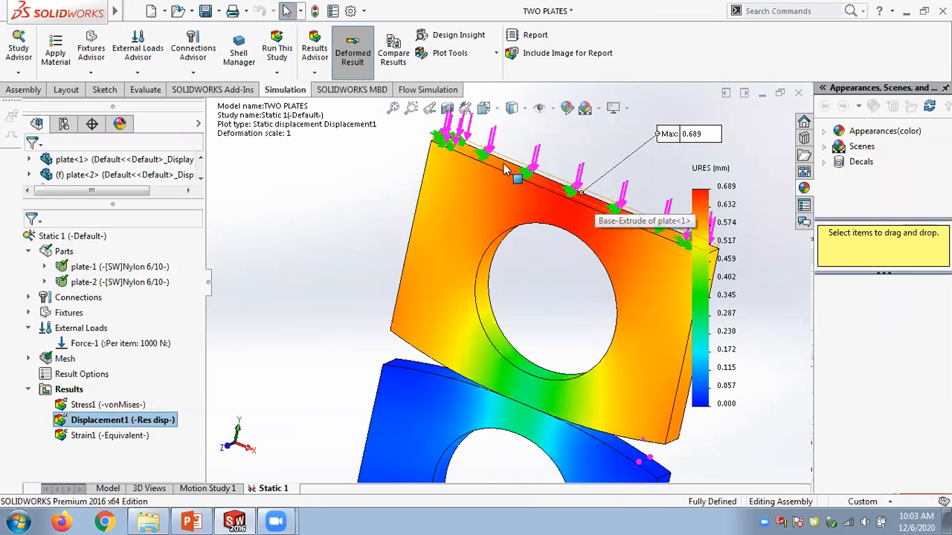
{"action": "scroll", "coordinate": [638, 252], "scroll_direction": "up", "scroll_amount": 1}
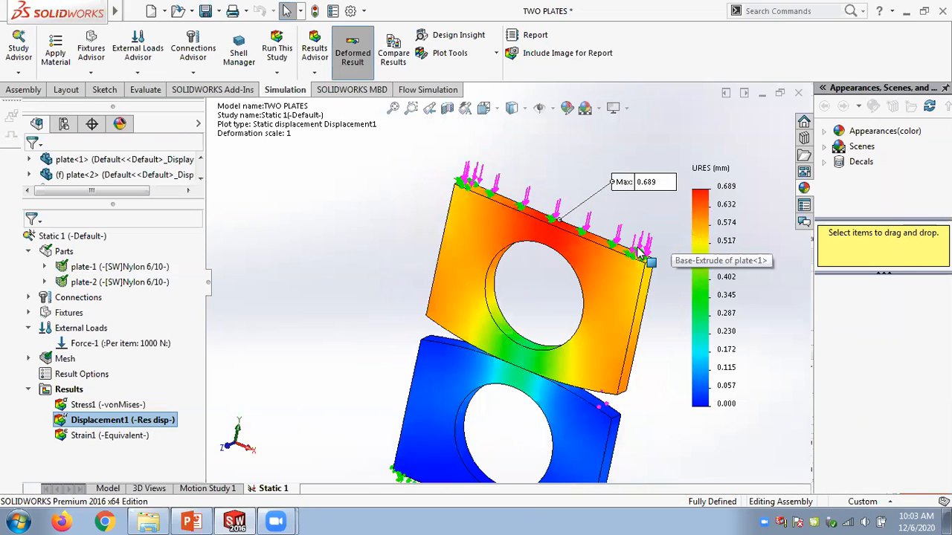
{"action": "scroll", "coordinate": [658, 274], "scroll_direction": "down", "scroll_amount": 1}
{"action": "middle_click_drag", "start_coordinate": [598, 287], "coordinate": [629, 253]}
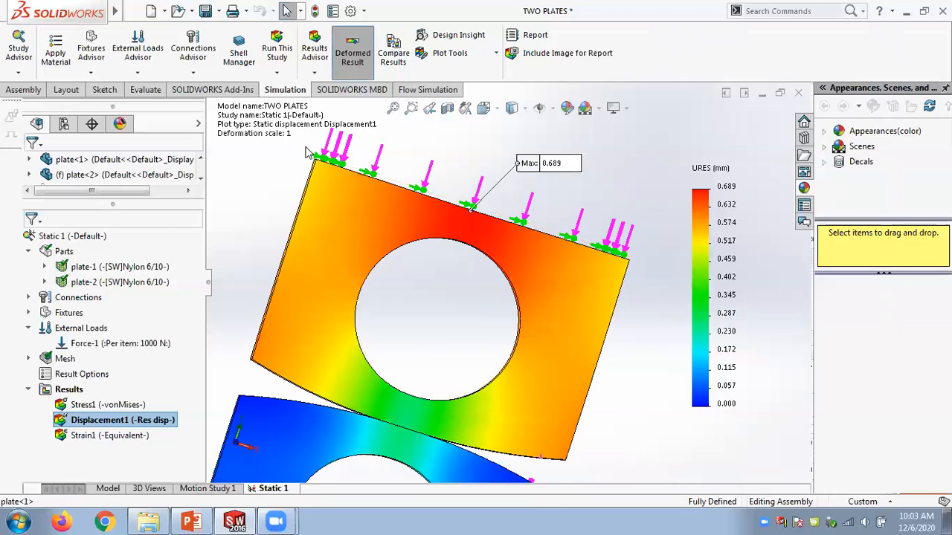
{"action": "middle_click_drag", "start_coordinate": [449, 162], "coordinate": [419, 185]}
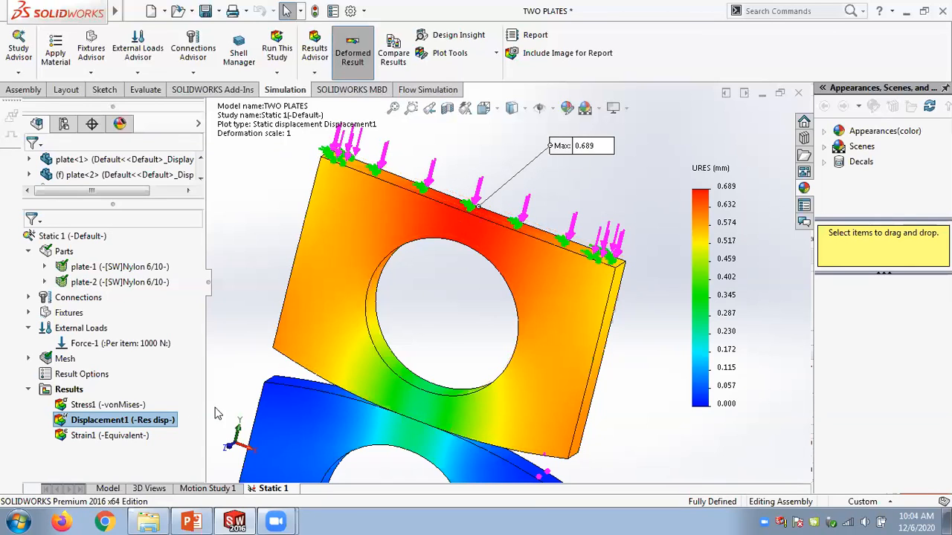
{"action": "right_click", "coordinate": [153, 421]}
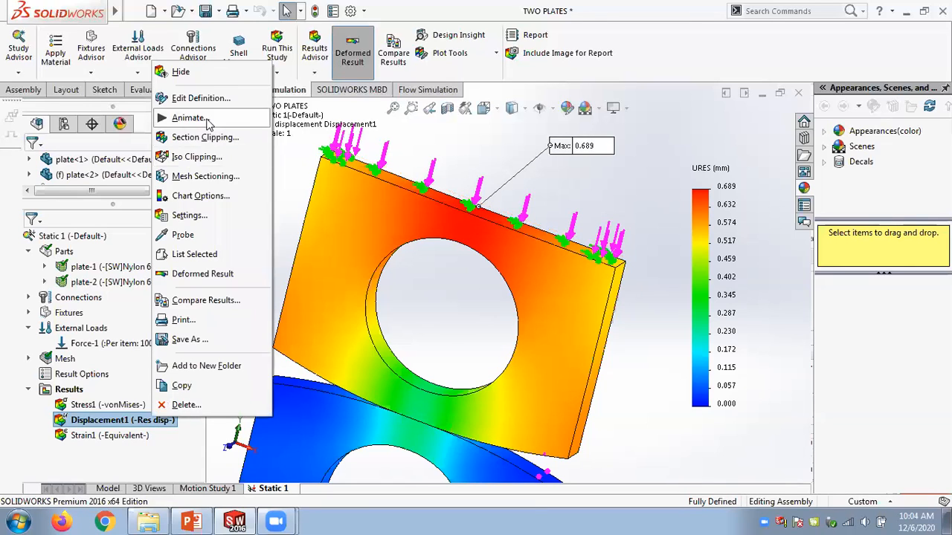
{"action": "left_click", "coordinate": [284, 128]}
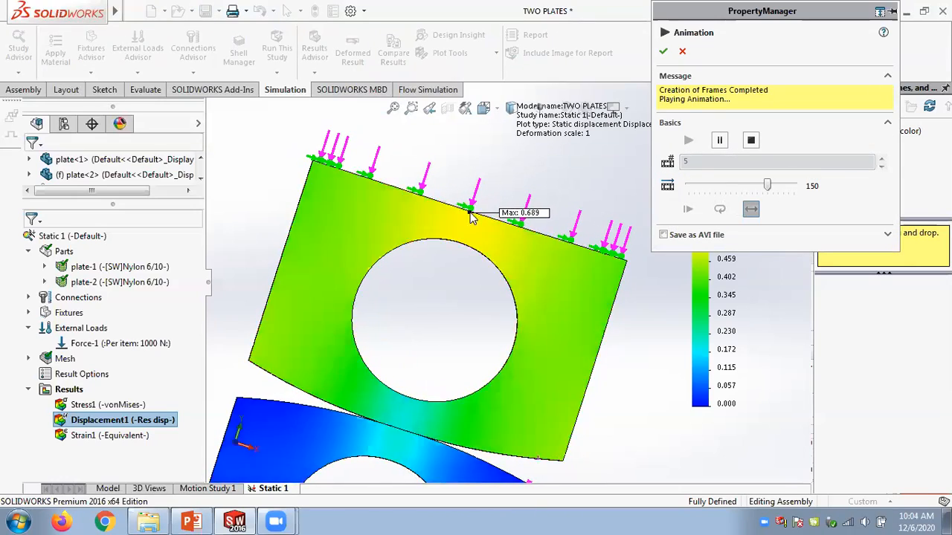
{"action": "left_click_drag", "start_coordinate": [766, 186], "coordinate": [731, 187]}
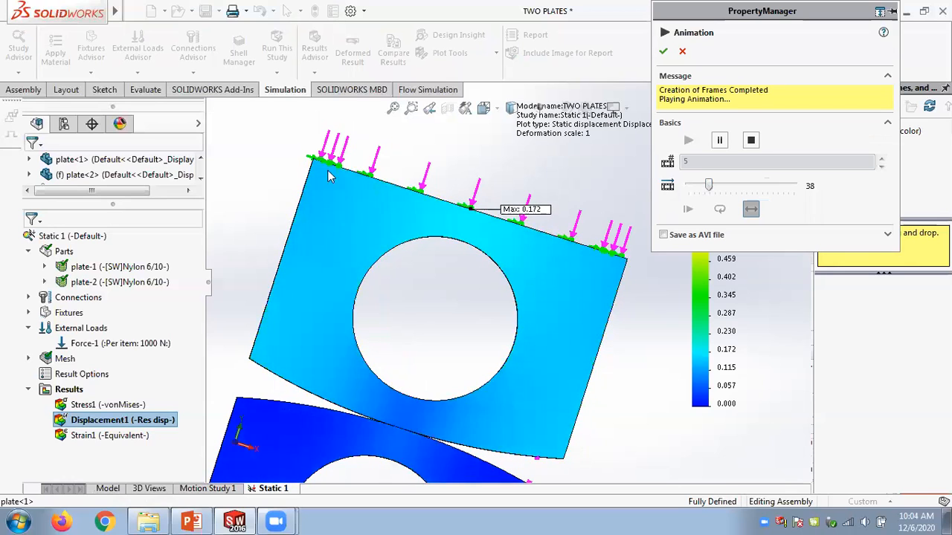
{"action": "left_click_drag", "start_coordinate": [708, 186], "coordinate": [689, 187]}
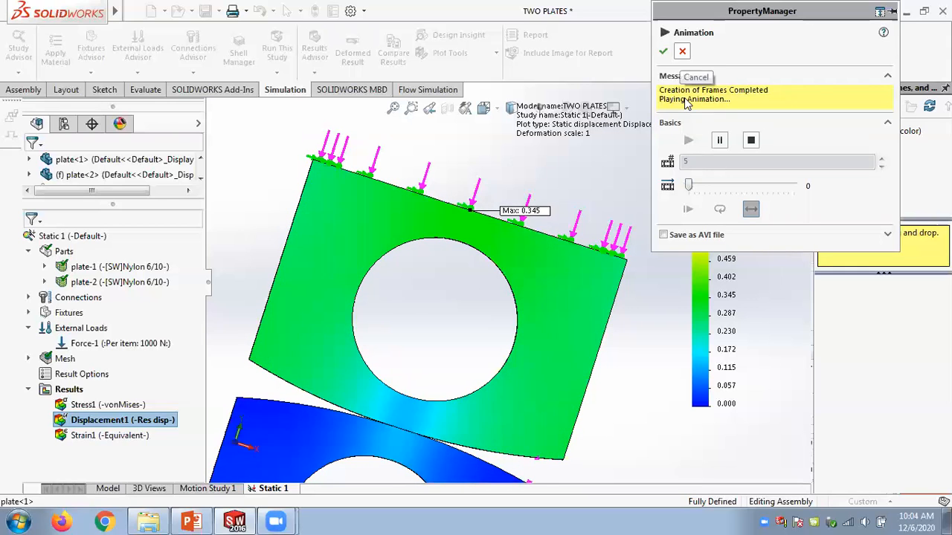
{"action": "left_click", "coordinate": [682, 51]}
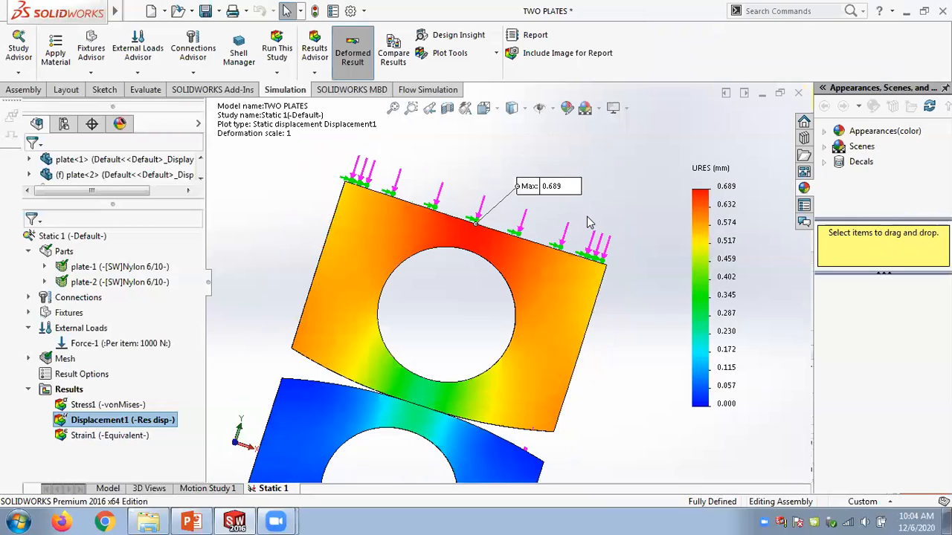
Return to an oblique view of both plates and save the TWO PLATES assembly.
{"action": "middle_click_drag", "start_coordinate": [588, 208], "coordinate": [548, 267]}
{"action": "scroll", "coordinate": [548, 267], "scroll_direction": "up", "scroll_amount": 3}
{"action": "scroll", "coordinate": [424, 406], "scroll_direction": "down", "scroll_amount": 3}
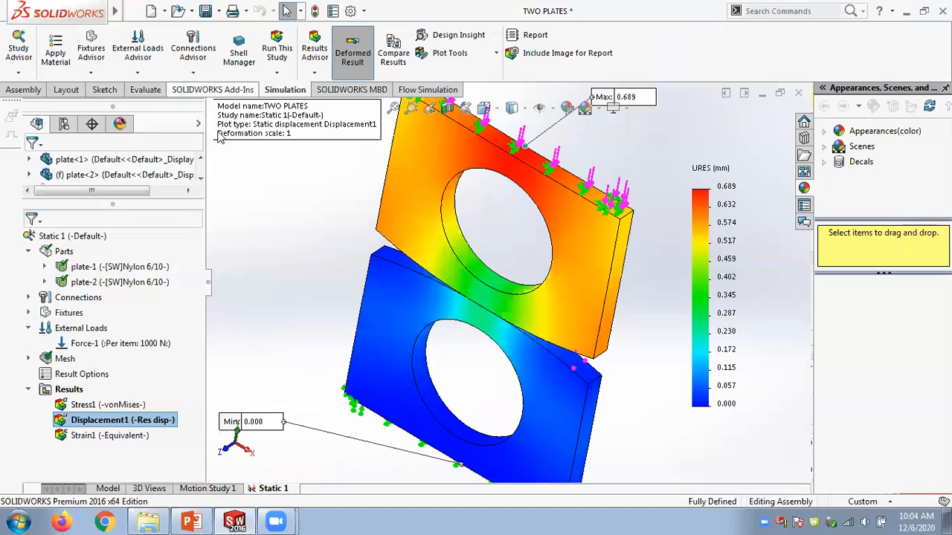
{"action": "left_click", "coordinate": [205, 10]}
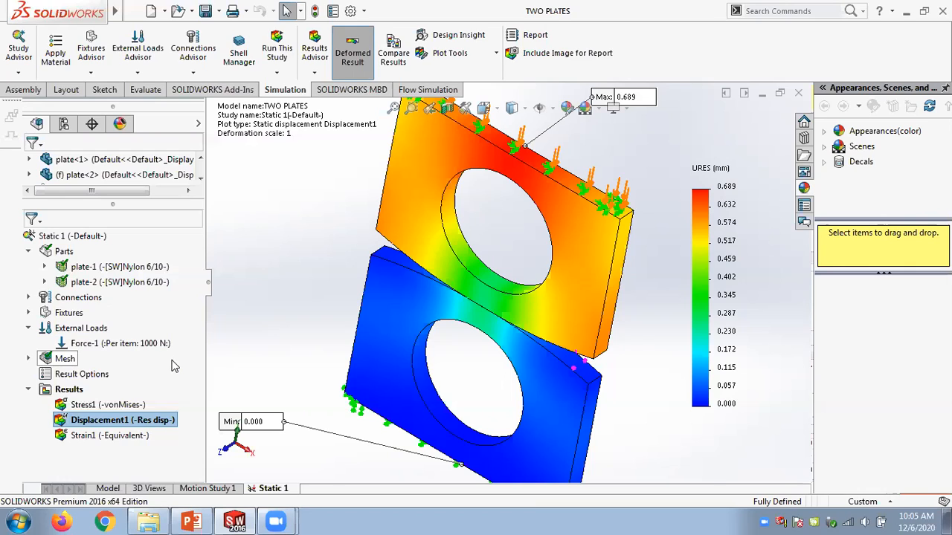
Display the Stress1 von Mises plot of the Static 1 study.
{"action": "mouse_move", "coordinate": [238, 520]}
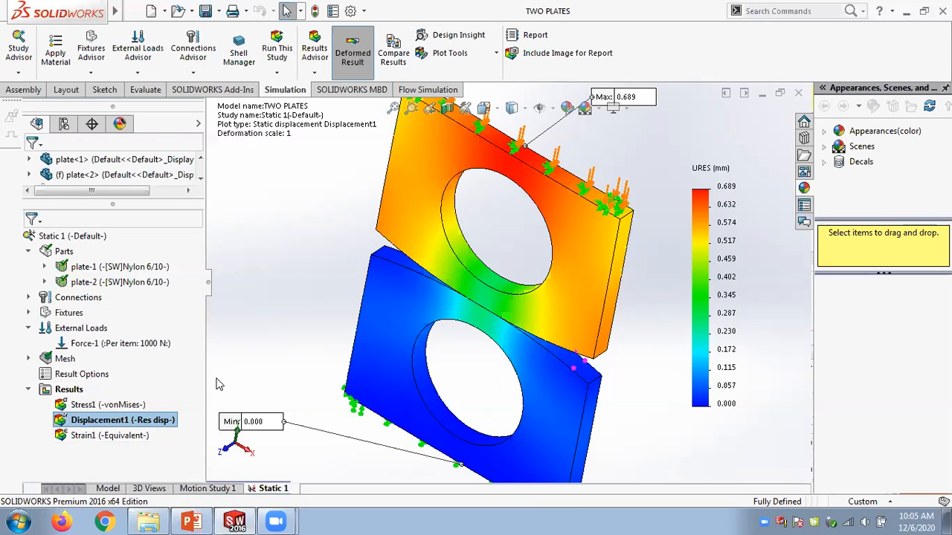
{"action": "left_click", "coordinate": [104, 404]}
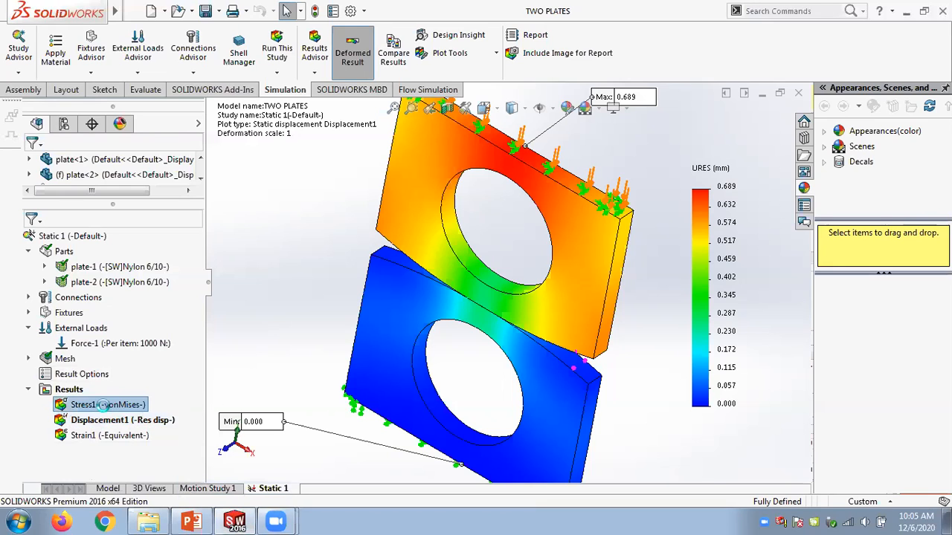
{"action": "double_click", "coordinate": [105, 405]}
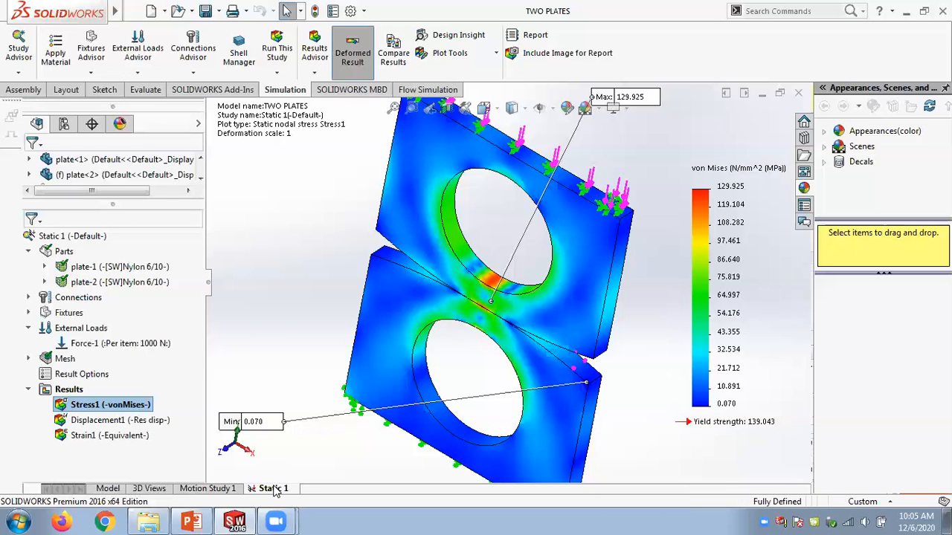
Duplicate the Static 1 study as "Copy of [Static 1]" with the Default configuration and open the copy.
{"action": "right_click", "coordinate": [275, 489]}
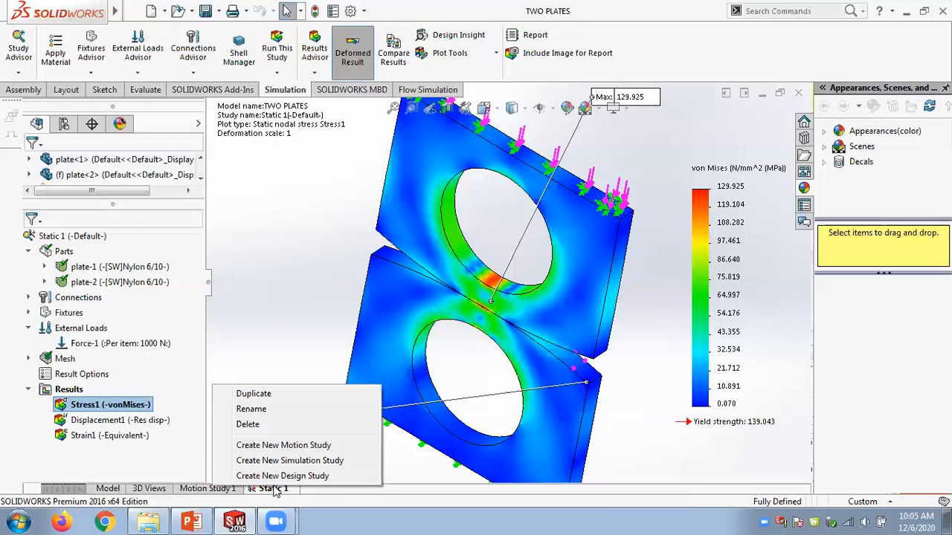
{"action": "left_click", "coordinate": [253, 394]}
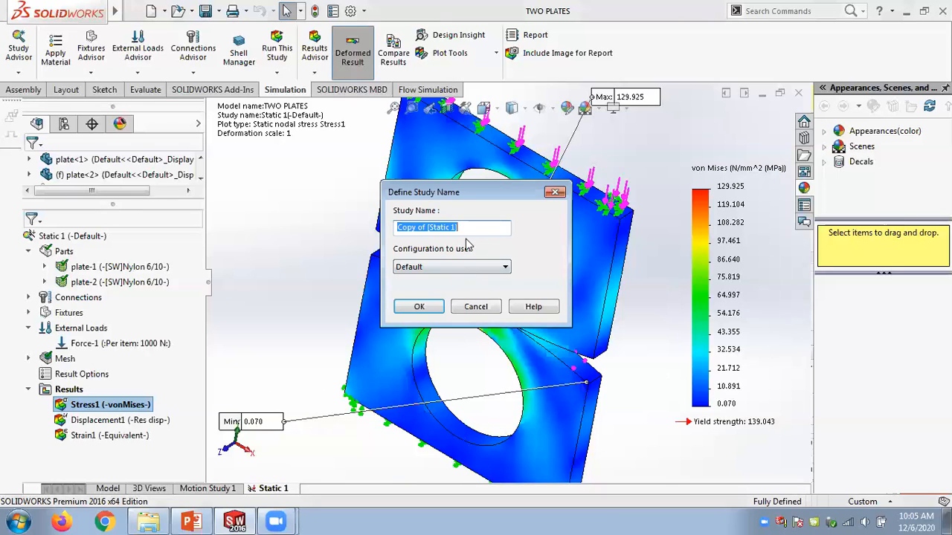
{"action": "left_click", "coordinate": [421, 308]}
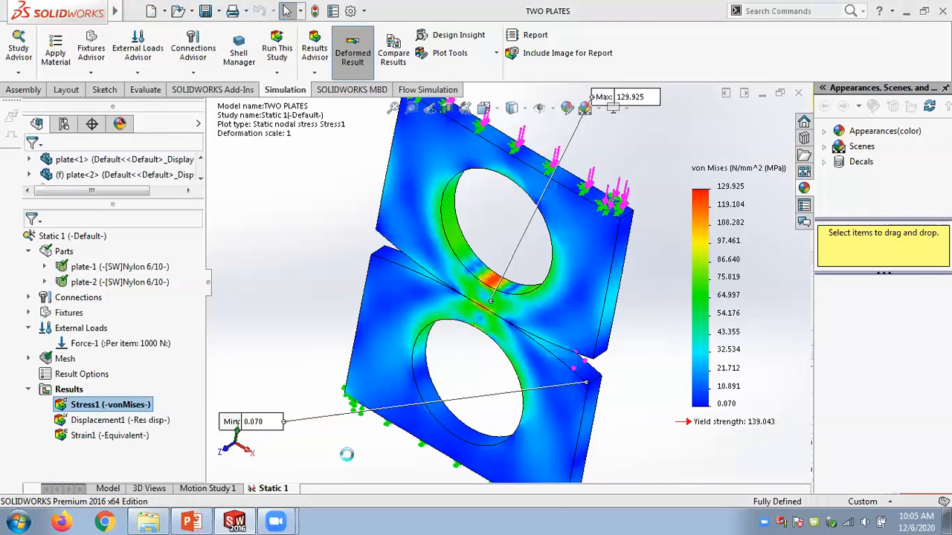
{"action": "left_click", "coordinate": [331, 489]}
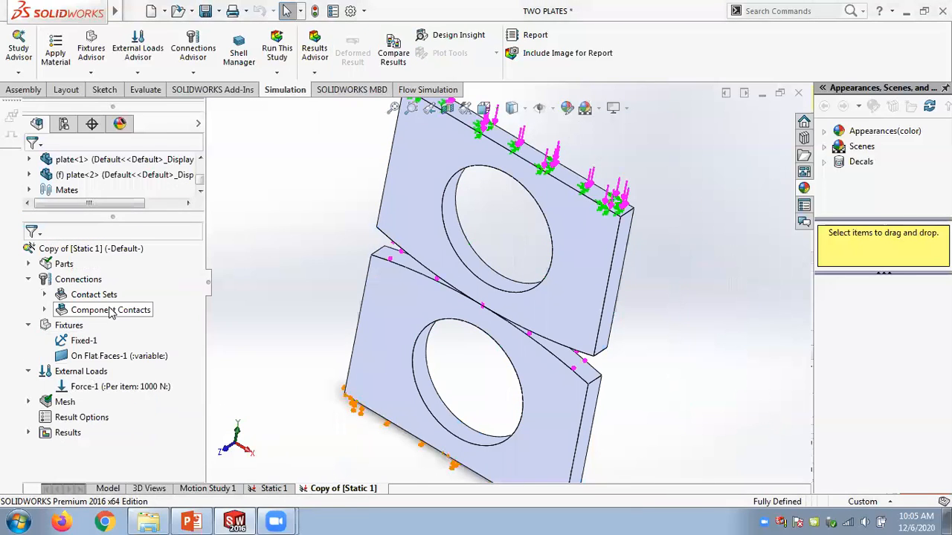
Set the element size of the contact faces' mesh control to 0.5 mm in the copied study and create the curvature-based mesh.
{"action": "left_click", "coordinate": [29, 401]}
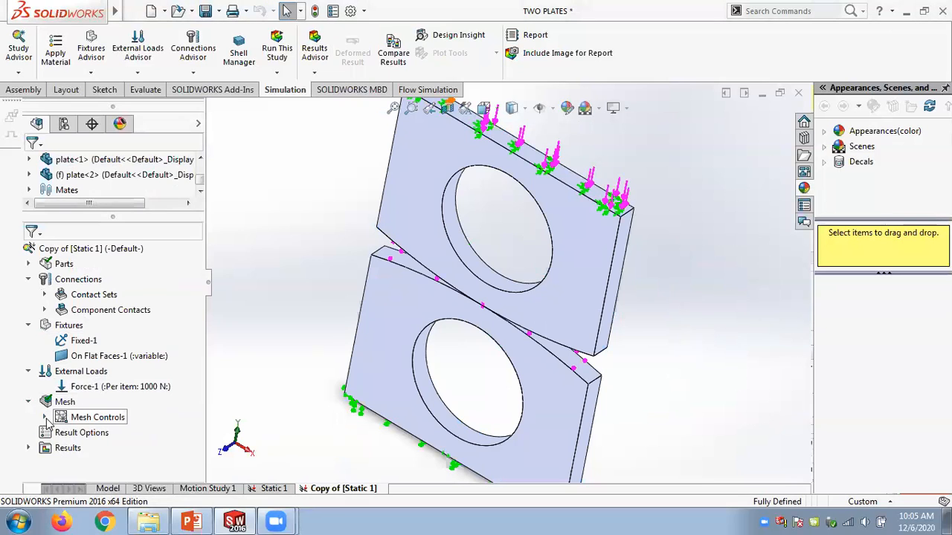
{"action": "left_click", "coordinate": [44, 417]}
{"action": "right_click", "coordinate": [95, 436]}
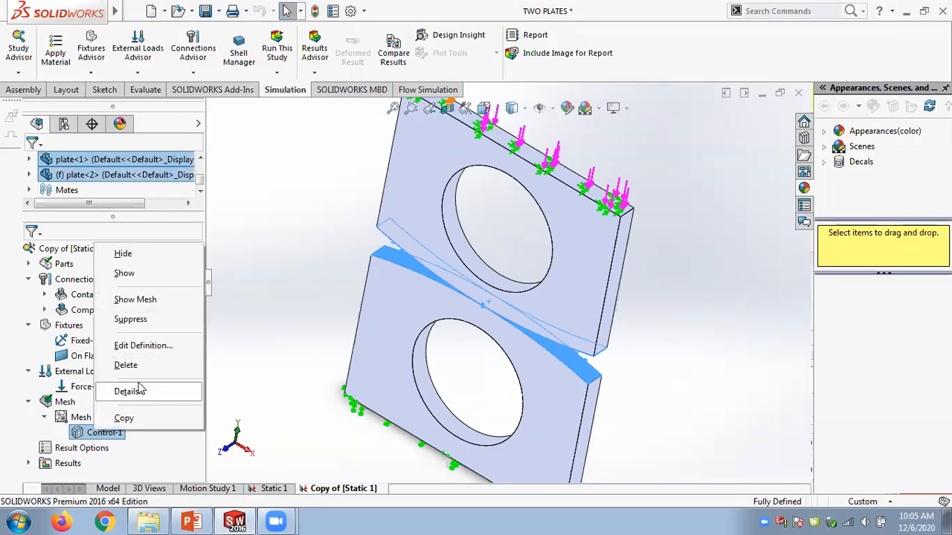
{"action": "left_click", "coordinate": [159, 351]}
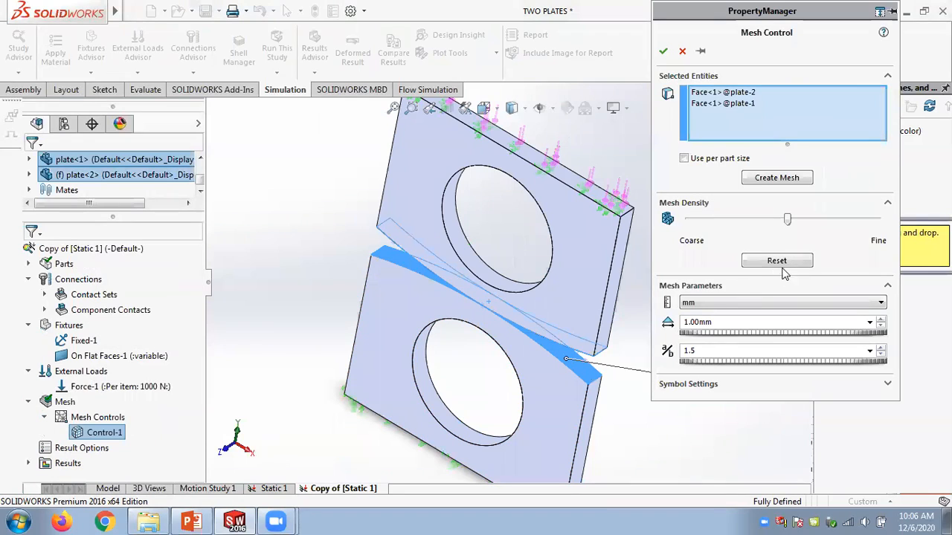
{"action": "double_click", "coordinate": [694, 321]}
{"action": "type", "text": "0.5"}
{"action": "key", "text": "Return"}
{"action": "left_click", "coordinate": [764, 179]}
{"action": "left_click", "coordinate": [537, 300]}
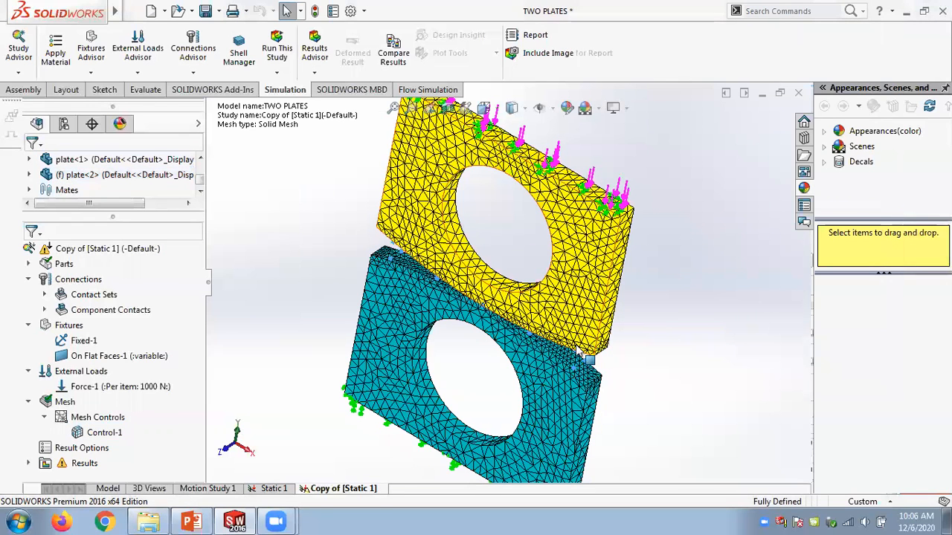
Run the copied study and inspect the von Mises stress around the plates' contact.
{"action": "right_click", "coordinate": [105, 249]}
{"action": "left_click", "coordinate": [133, 227]}
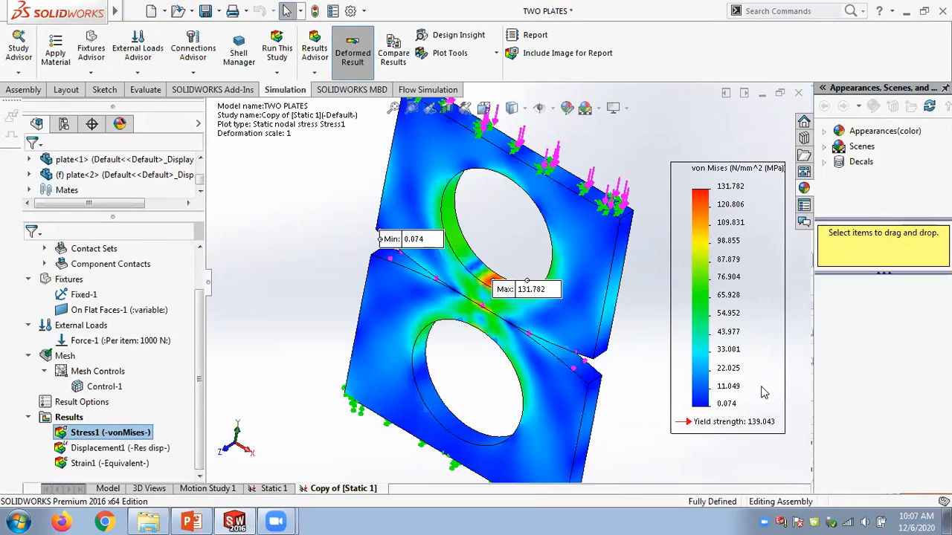
{"action": "middle_click_drag", "start_coordinate": [508, 348], "coordinate": [522, 287]}
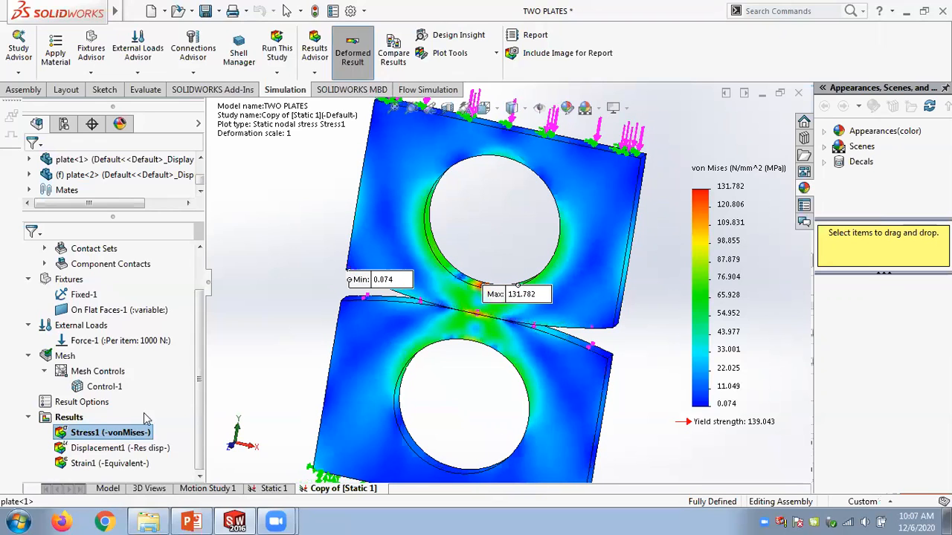
{"action": "left_click", "coordinate": [449, 332]}
{"action": "scroll", "coordinate": [482, 326], "scroll_direction": "down", "scroll_amount": 3}
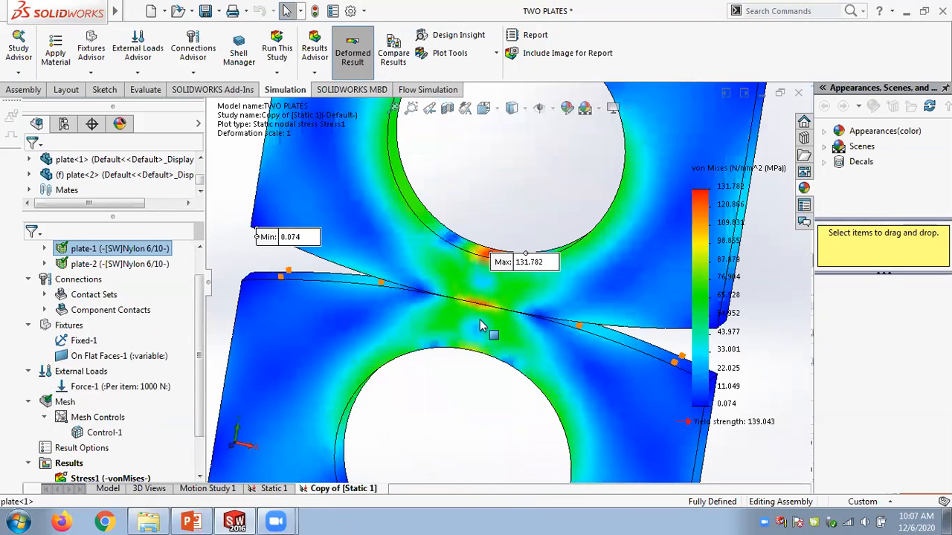
{"action": "scroll", "coordinate": [781, 253], "scroll_direction": "up", "scroll_amount": 3}
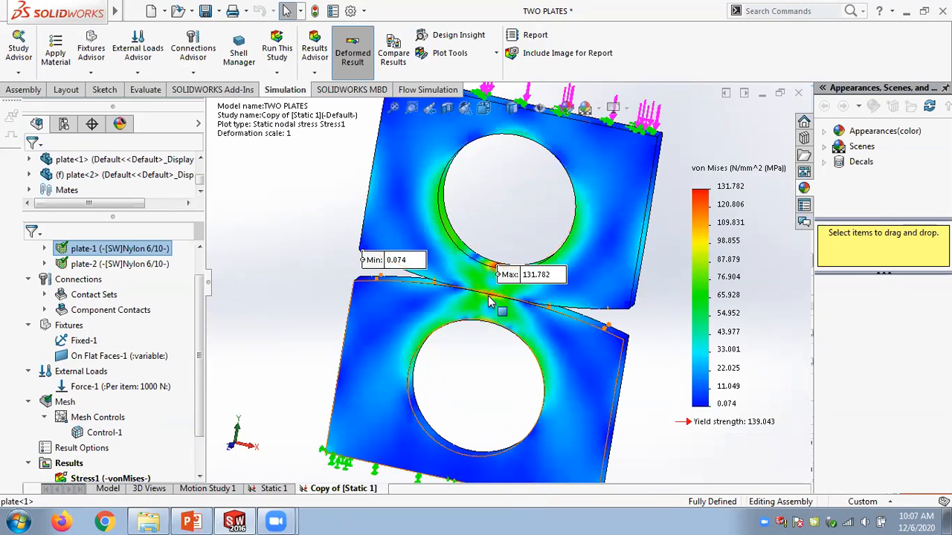
Try to remesh the contact faces with the mesh control's element size set to 0.25 mm, accepting the curvature-based mesh.
{"action": "right_click", "coordinate": [99, 435]}
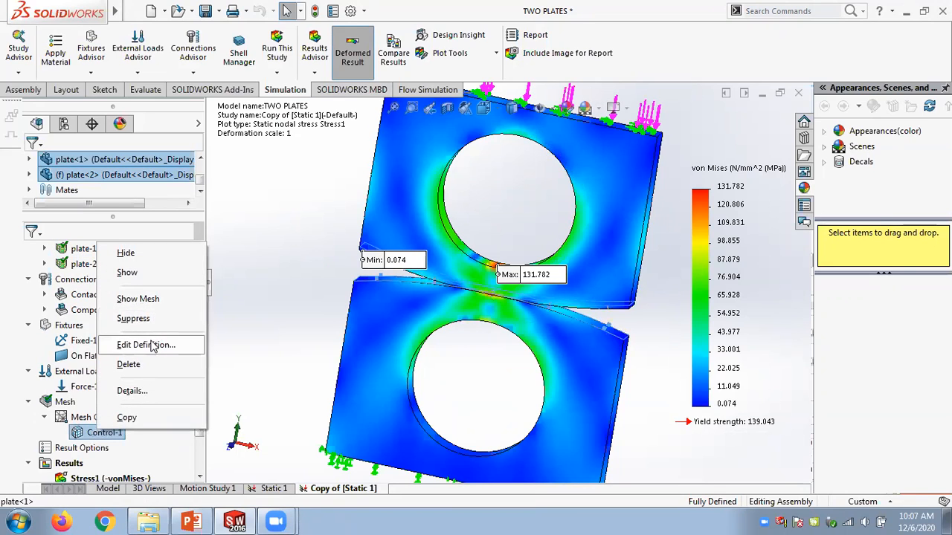
{"action": "left_click", "coordinate": [146, 344]}
{"action": "left_click_drag", "start_coordinate": [719, 322], "coordinate": [649, 316]}
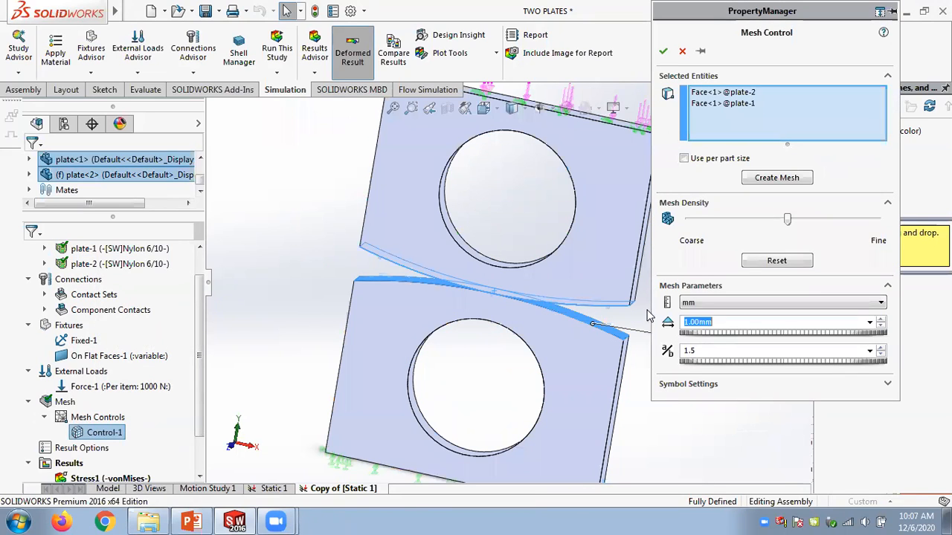
{"action": "type", "text": "0.25"}
{"action": "left_click", "coordinate": [774, 180]}
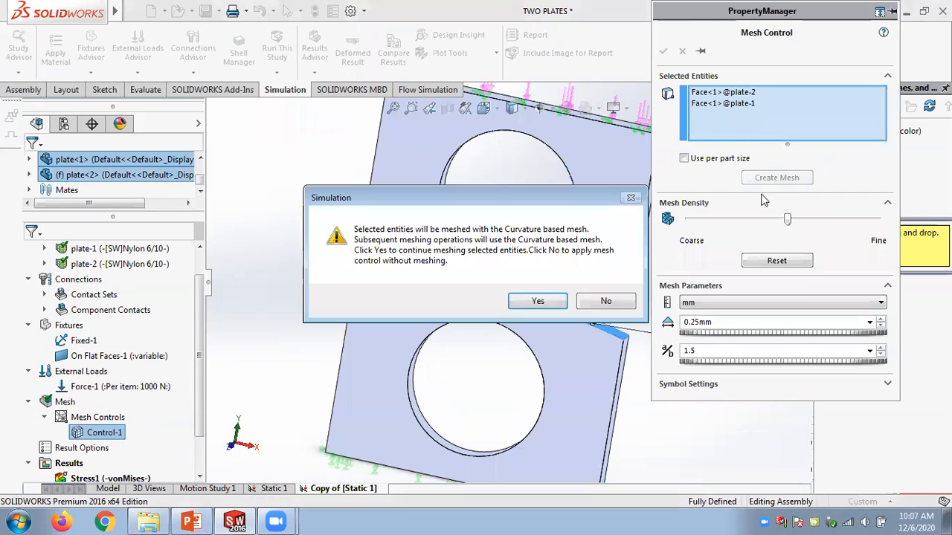
{"action": "left_click", "coordinate": [537, 303]}
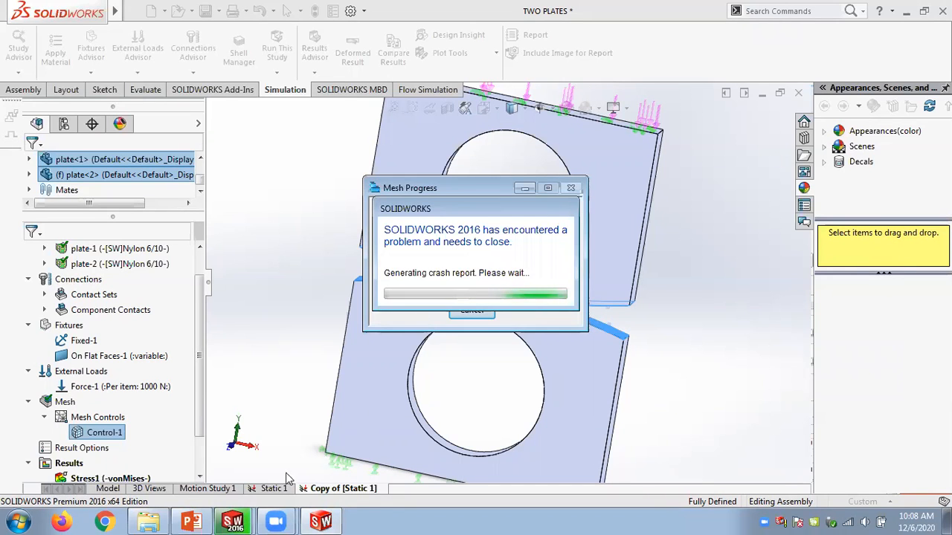
Switch to PowerPoint, maximize the Chapter 06 contact stress presentation and browse through its procedure and project description slides.
{"action": "left_click", "coordinate": [191, 522]}
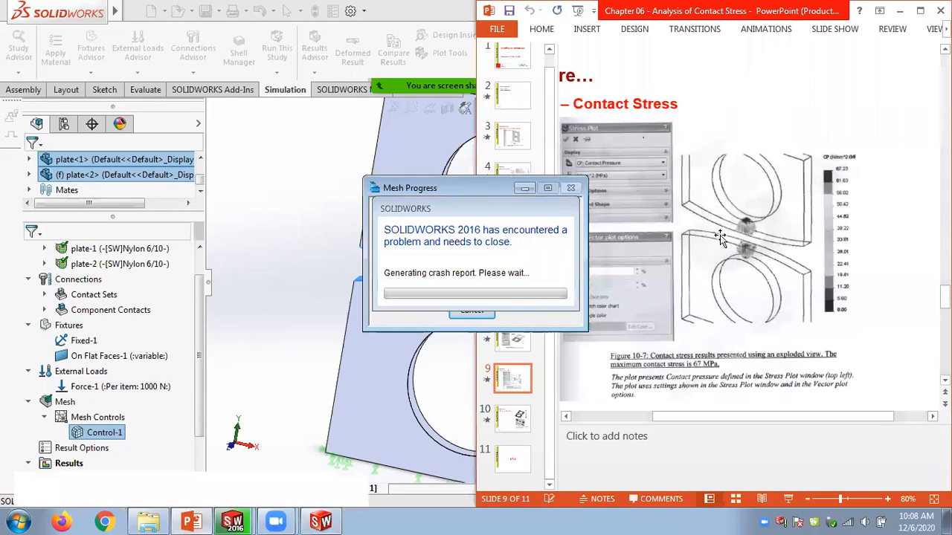
{"action": "left_click", "coordinate": [921, 11]}
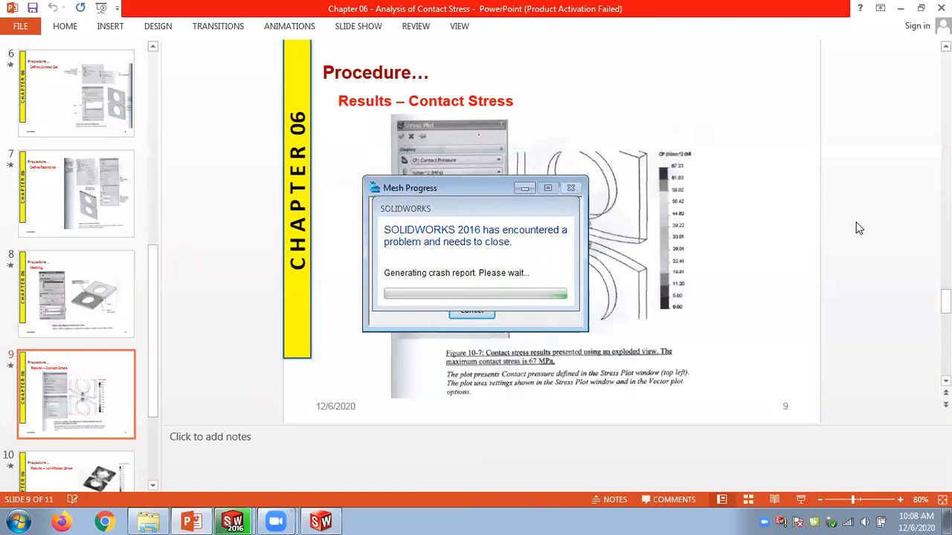
{"action": "scroll", "coordinate": [855, 228], "scroll_direction": "down", "scroll_amount": 1}
{"action": "scroll", "coordinate": [855, 228], "scroll_direction": "down", "scroll_amount": 1}
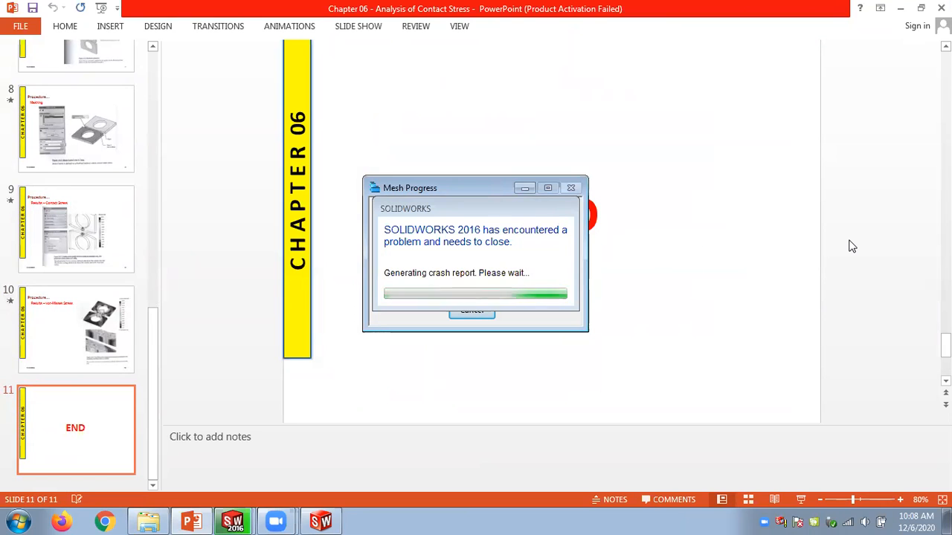
{"action": "scroll", "coordinate": [852, 246], "scroll_direction": "up", "scroll_amount": 6}
{"action": "scroll", "coordinate": [852, 247], "scroll_direction": "up", "scroll_amount": 4}
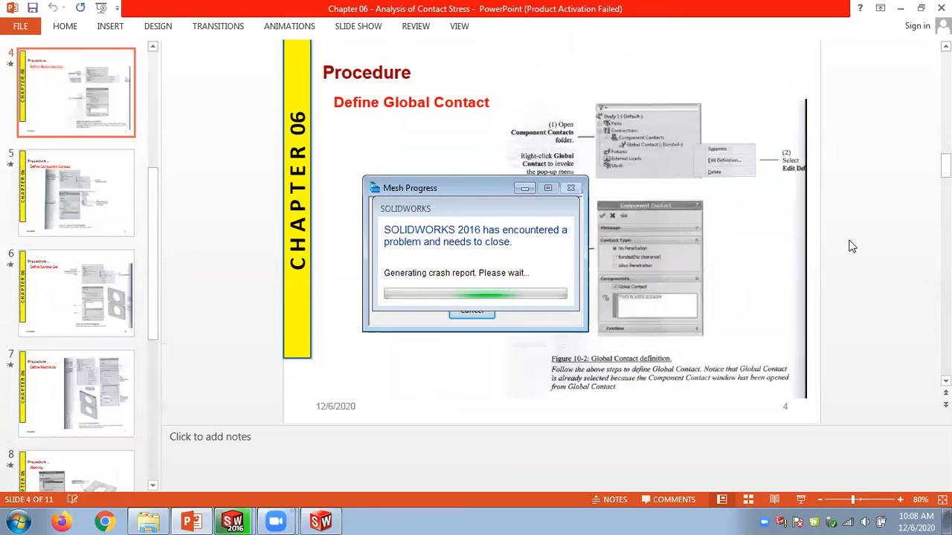
{"action": "scroll", "coordinate": [852, 247], "scroll_direction": "down", "scroll_amount": 1}
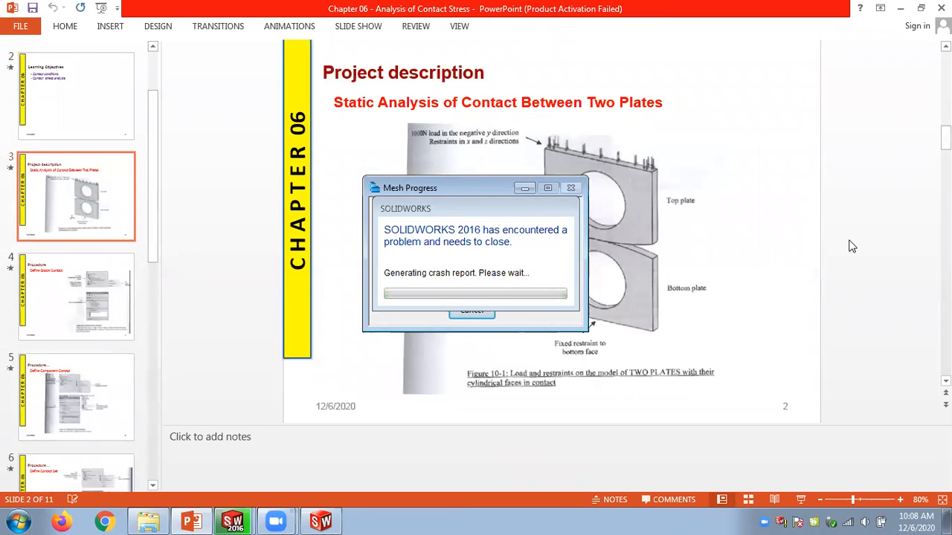
Review the remaining slides from Define Global Contact through meshing and stress results to the END slide, and close the presentation.
{"action": "scroll", "coordinate": [853, 246], "scroll_direction": "down", "scroll_amount": 1}
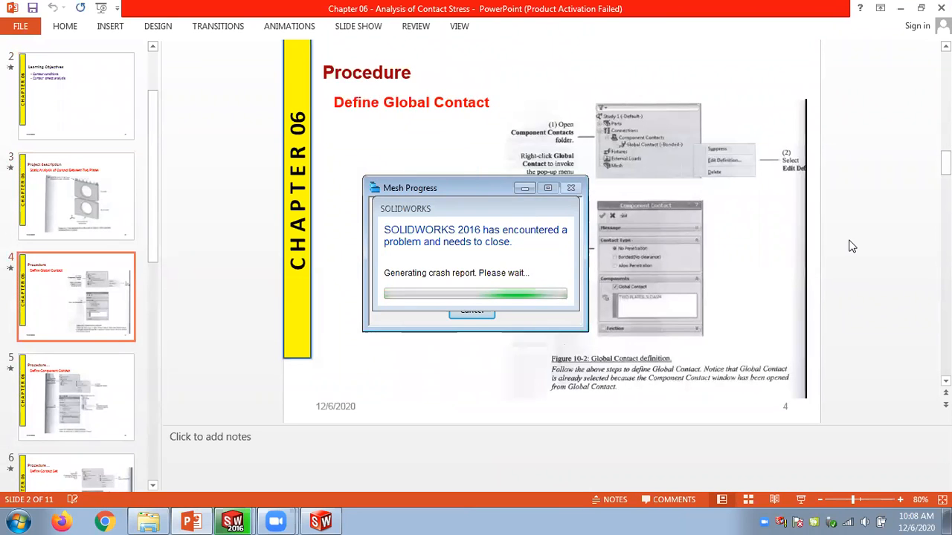
{"action": "scroll", "coordinate": [852, 246], "scroll_direction": "down", "scroll_amount": 1}
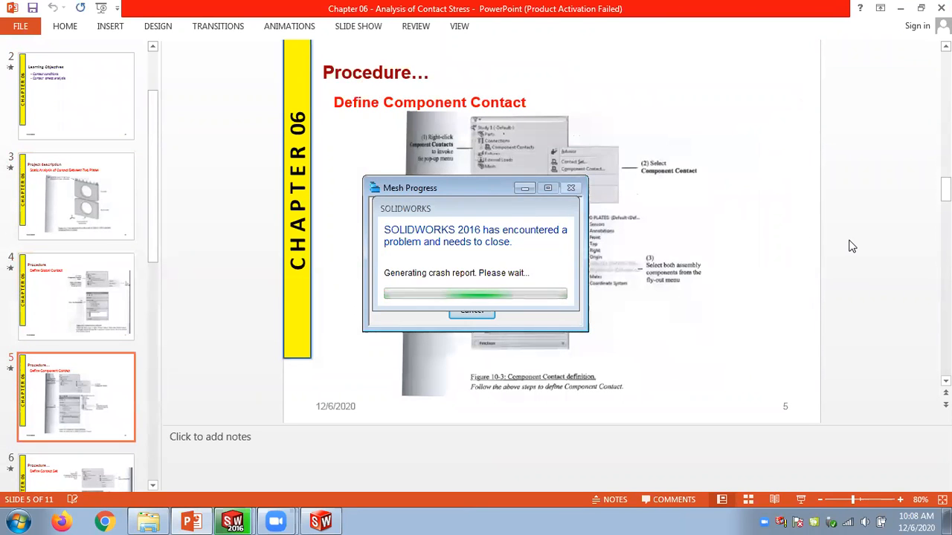
{"action": "scroll", "coordinate": [852, 246], "scroll_direction": "down", "scroll_amount": 1}
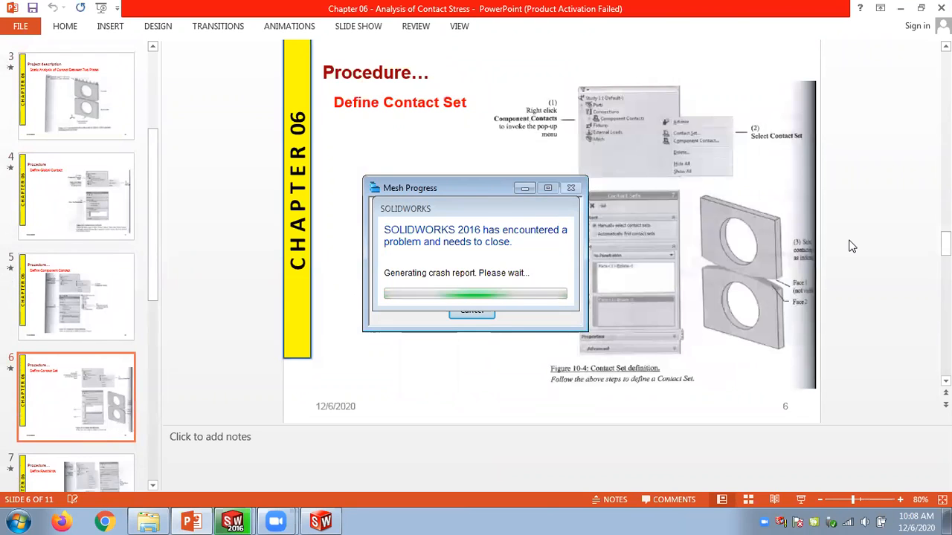
{"action": "scroll", "coordinate": [853, 246], "scroll_direction": "down", "scroll_amount": 1}
{"action": "scroll", "coordinate": [852, 246], "scroll_direction": "down", "scroll_amount": 1}
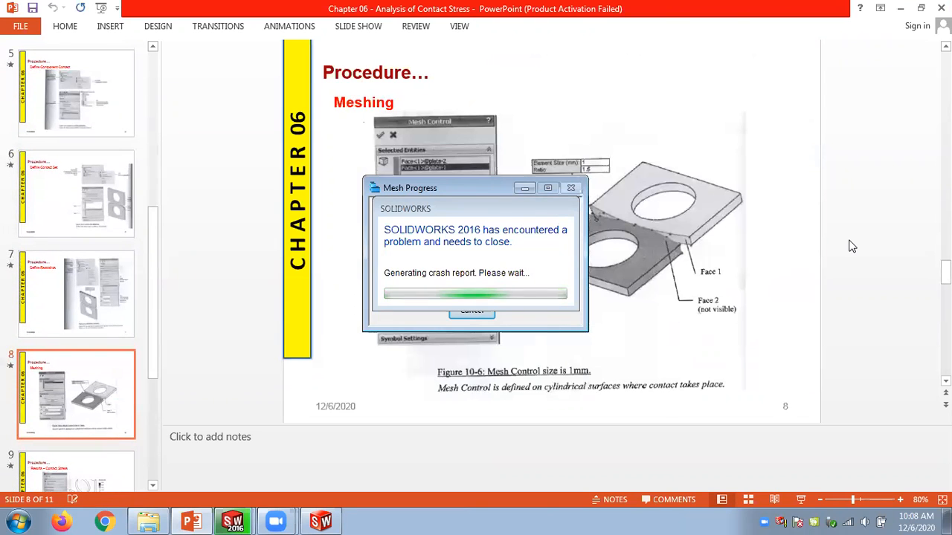
{"action": "scroll", "coordinate": [852, 246], "scroll_direction": "down", "scroll_amount": 1}
{"action": "scroll", "coordinate": [853, 247], "scroll_direction": "down", "scroll_amount": 1}
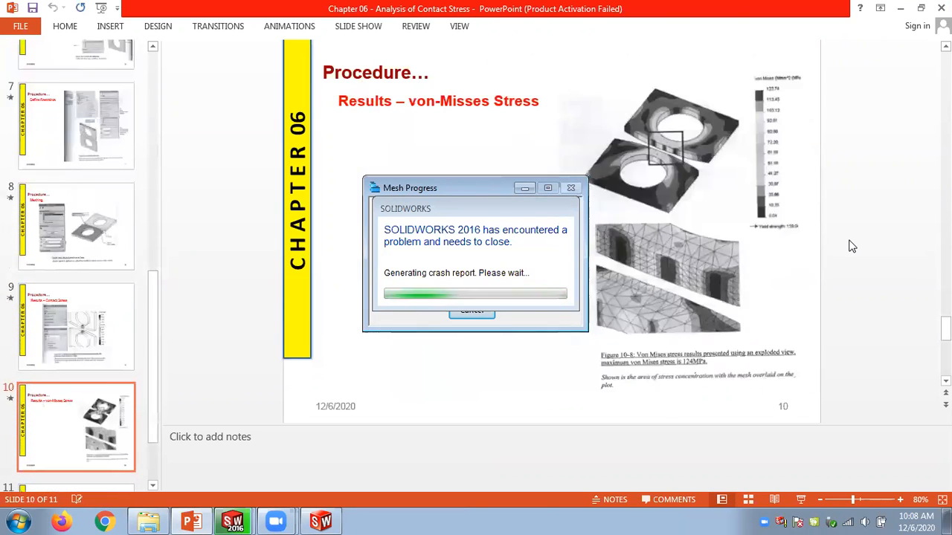
{"action": "scroll", "coordinate": [852, 246], "scroll_direction": "down", "scroll_amount": 1}
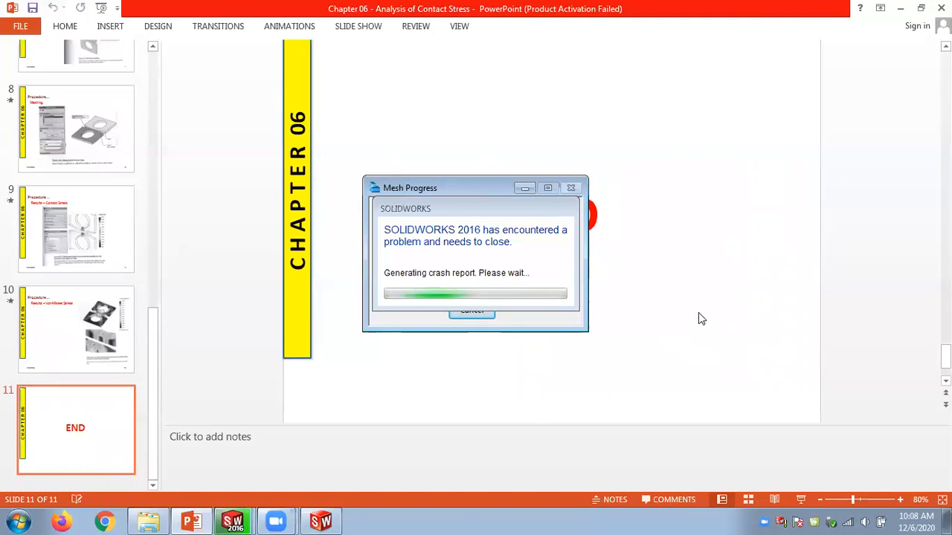
{"action": "left_click", "coordinate": [940, 7]}
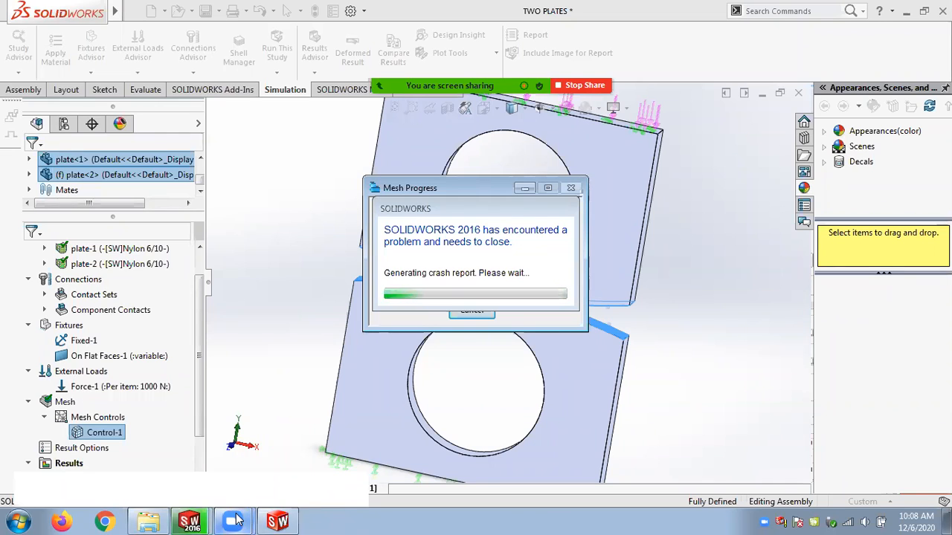
Switch to the PPT folder in Windows Explorer and go through the chapter presentations from Chapter 02 to Chapter 05, selecting each in turn.
{"action": "mouse_move", "coordinate": [281, 520]}
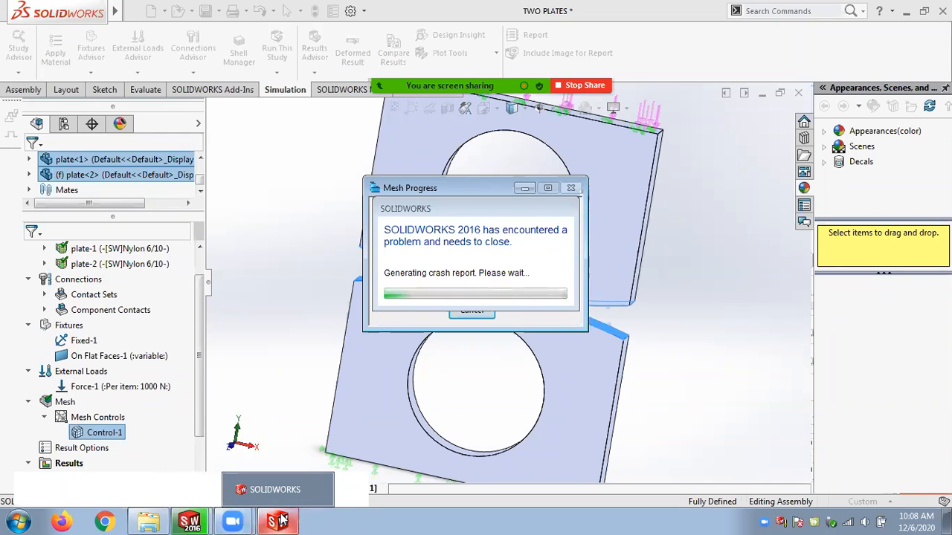
{"action": "mouse_move", "coordinate": [189, 521]}
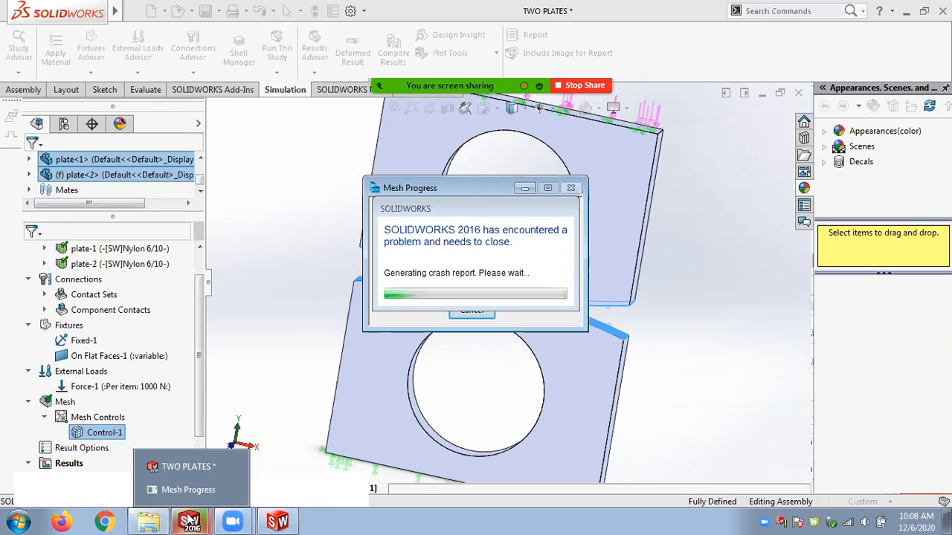
{"action": "mouse_move", "coordinate": [148, 520]}
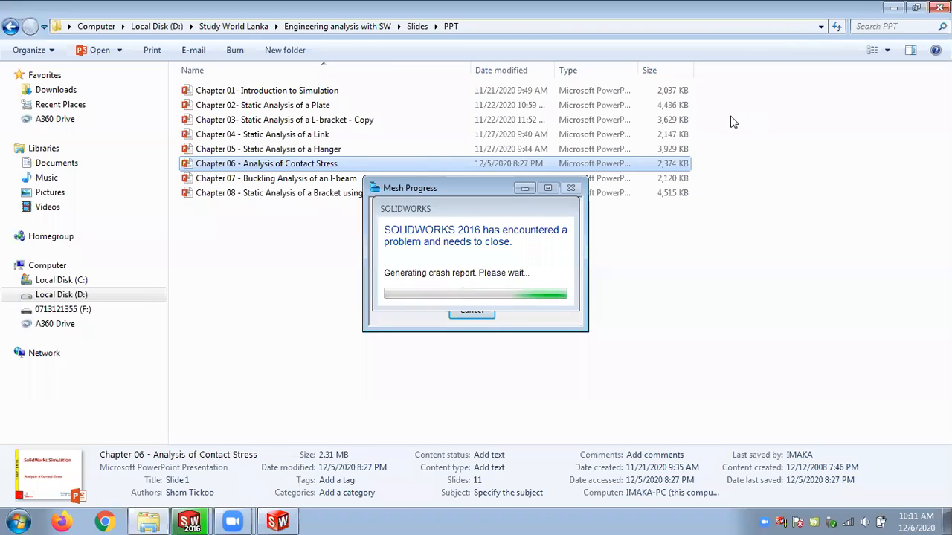
{"action": "left_click", "coordinate": [309, 214]}
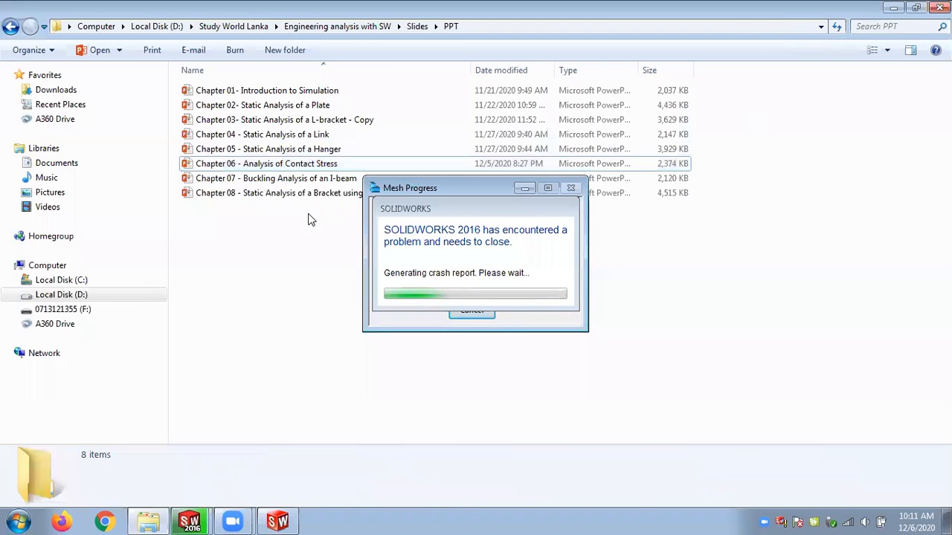
{"action": "left_click", "coordinate": [252, 108]}
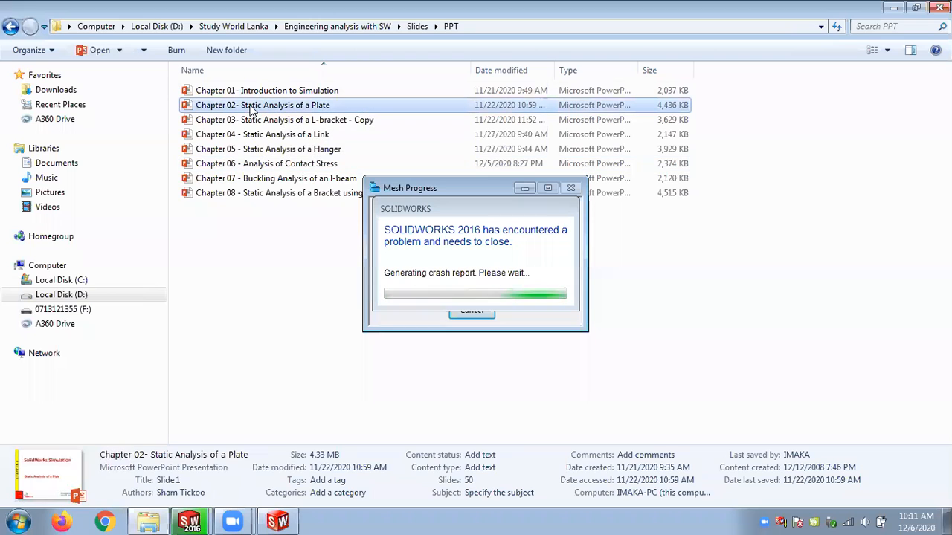
{"action": "left_click", "coordinate": [318, 125]}
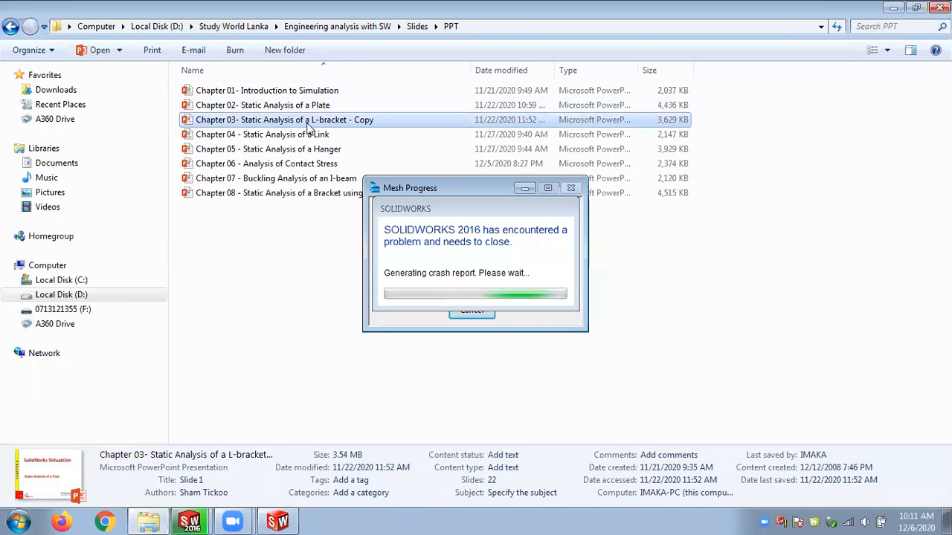
{"action": "left_click", "coordinate": [313, 135]}
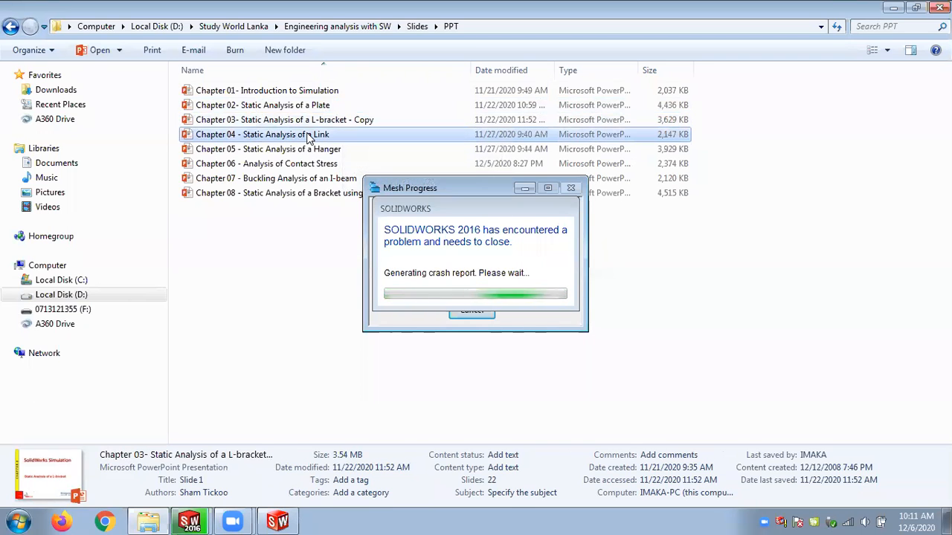
{"action": "left_click", "coordinate": [297, 150]}
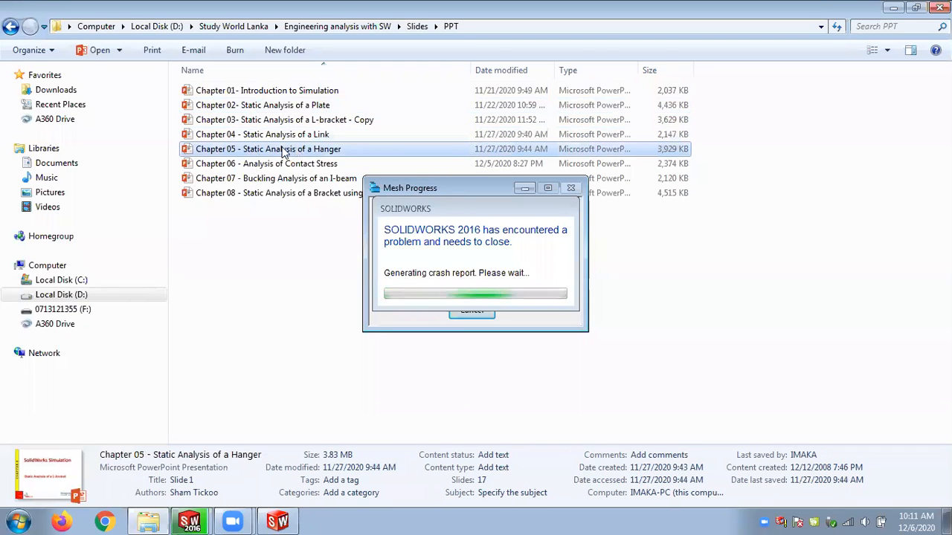
{"action": "left_click", "coordinate": [278, 166]}
{"action": "left_click", "coordinate": [275, 153]}
{"action": "left_click", "coordinate": [274, 162]}
{"action": "left_click", "coordinate": [273, 151]}
{"action": "left_click", "coordinate": [274, 163]}
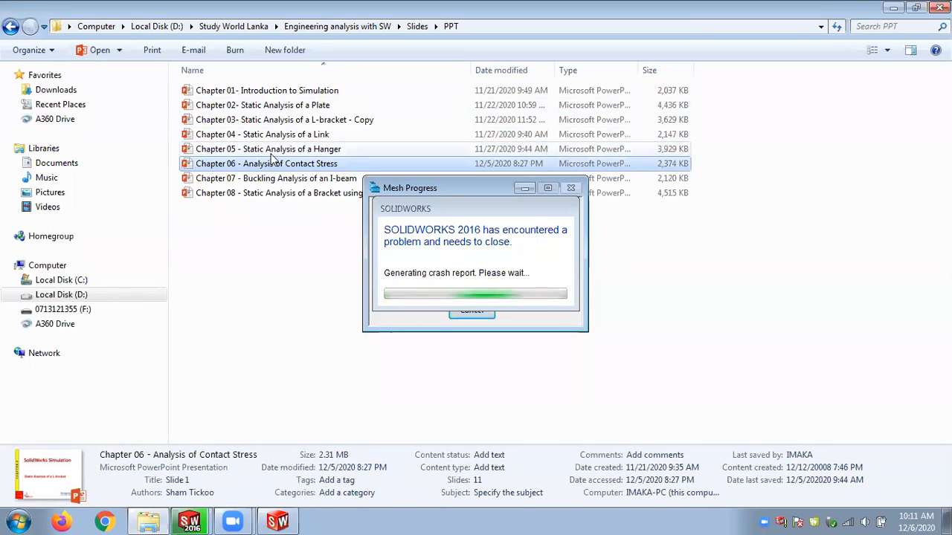
{"action": "left_click", "coordinate": [275, 151]}
{"action": "left_click", "coordinate": [277, 165]}
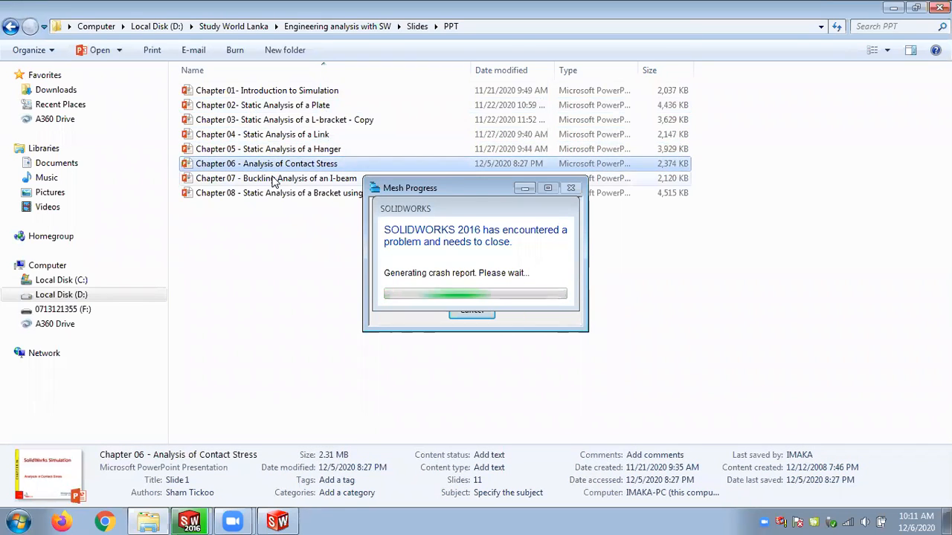
{"action": "left_click", "coordinate": [274, 180]}
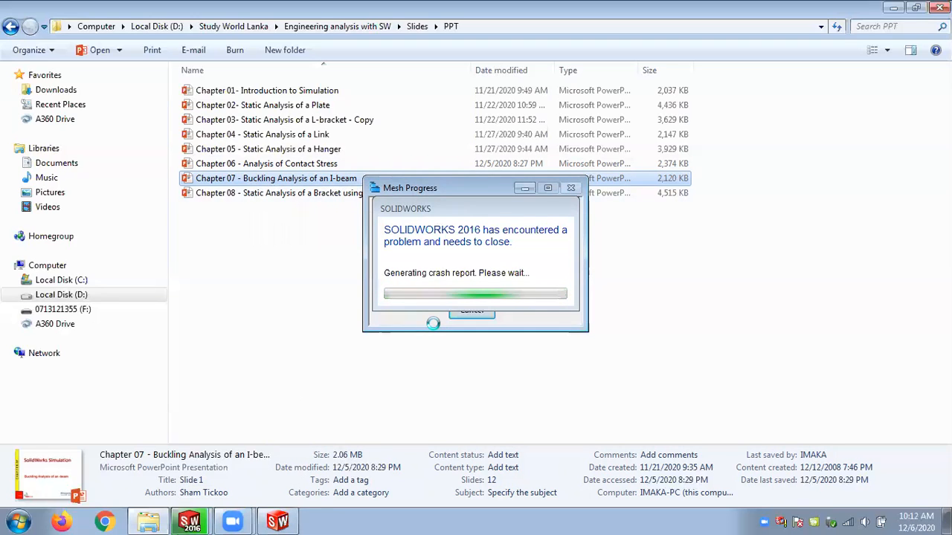
Bring up Windows Task Manager and end the unresponsive SOLIDWORKS Premium 2016 application.
{"action": "key", "text": "ctrl+shift+Escape"}
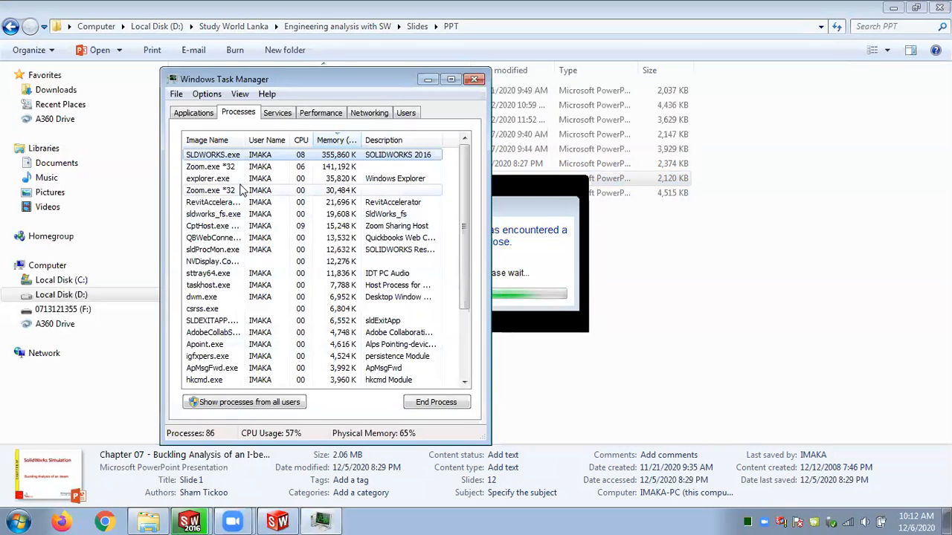
{"action": "left_click", "coordinate": [193, 111]}
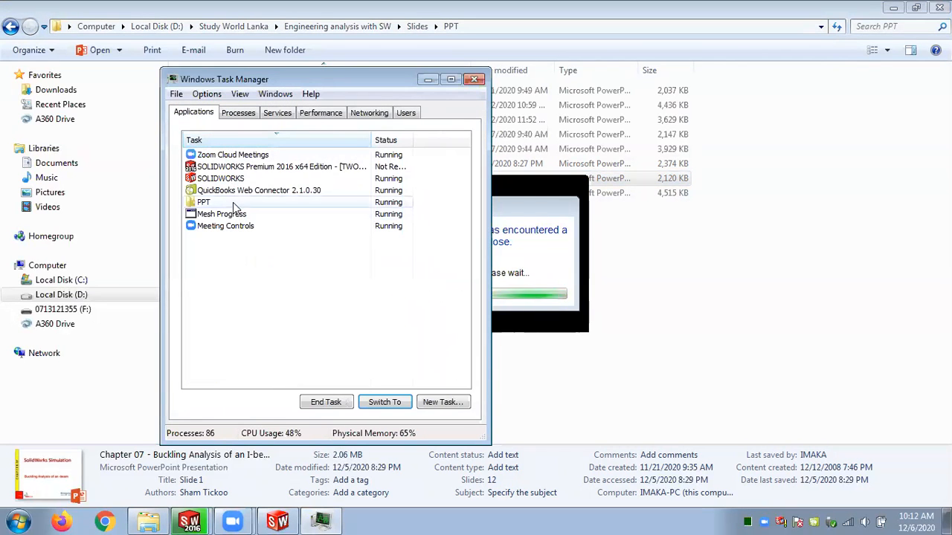
{"action": "left_click", "coordinate": [223, 168]}
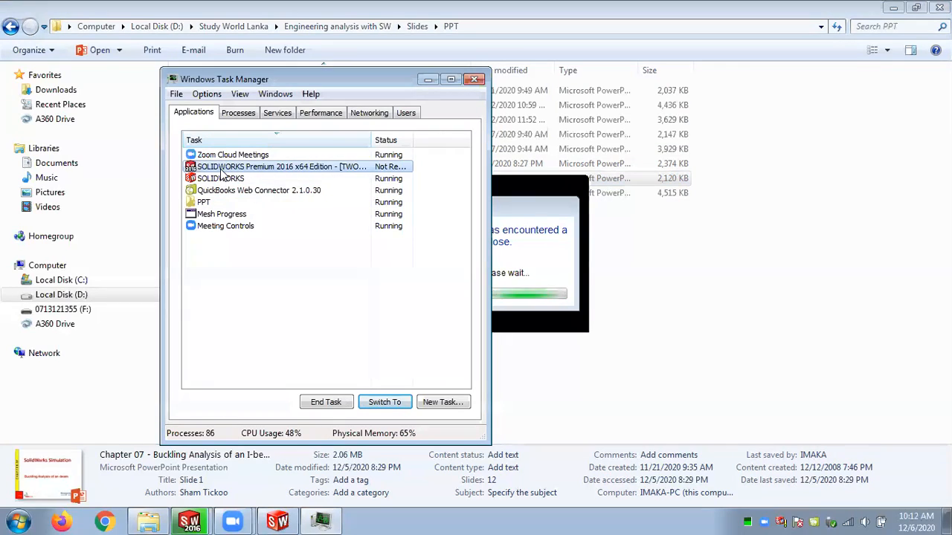
{"action": "left_click", "coordinate": [329, 406]}
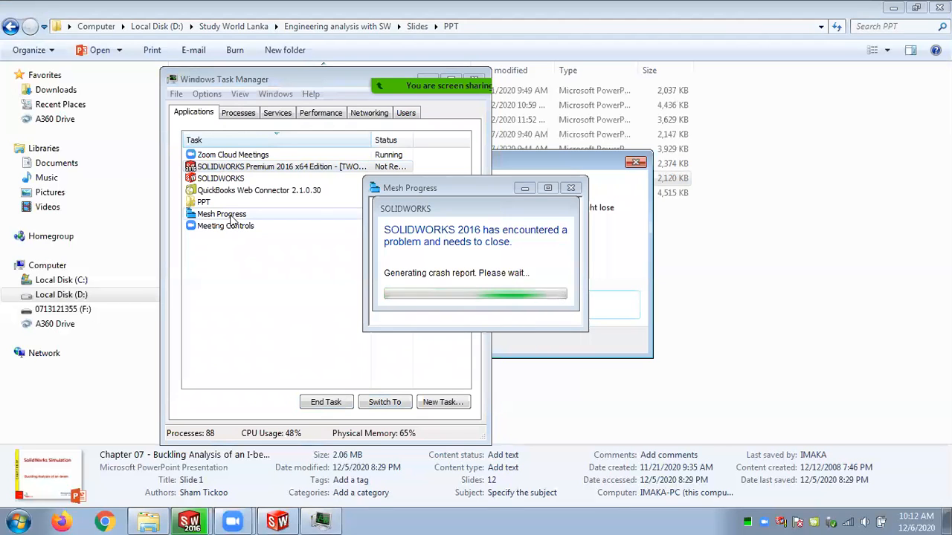
{"action": "left_click", "coordinate": [231, 168]}
{"action": "left_click", "coordinate": [319, 402]}
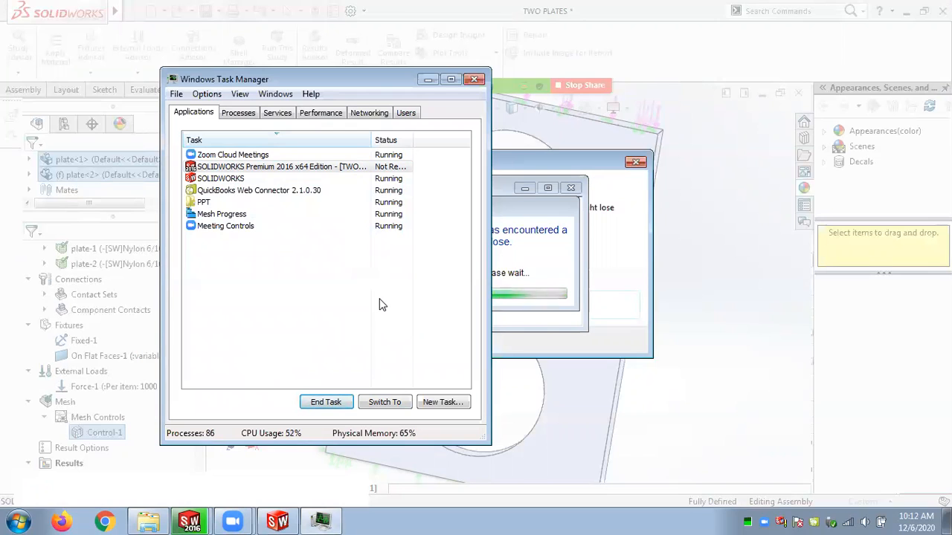
End the QuickBooks Web Connector and Mesh Progress tasks.
{"action": "left_click", "coordinate": [219, 191]}
{"action": "left_click", "coordinate": [327, 402]}
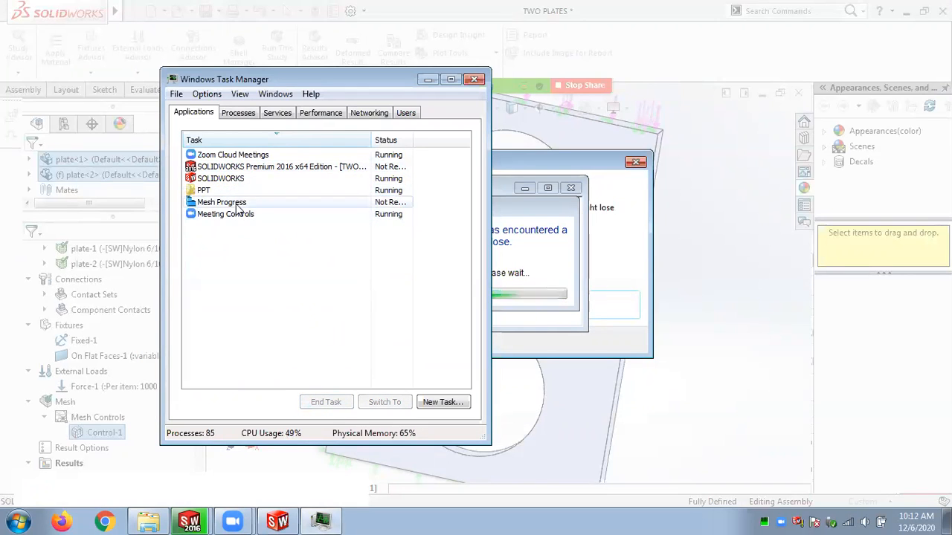
{"action": "left_click", "coordinate": [245, 202]}
{"action": "left_click", "coordinate": [326, 402]}
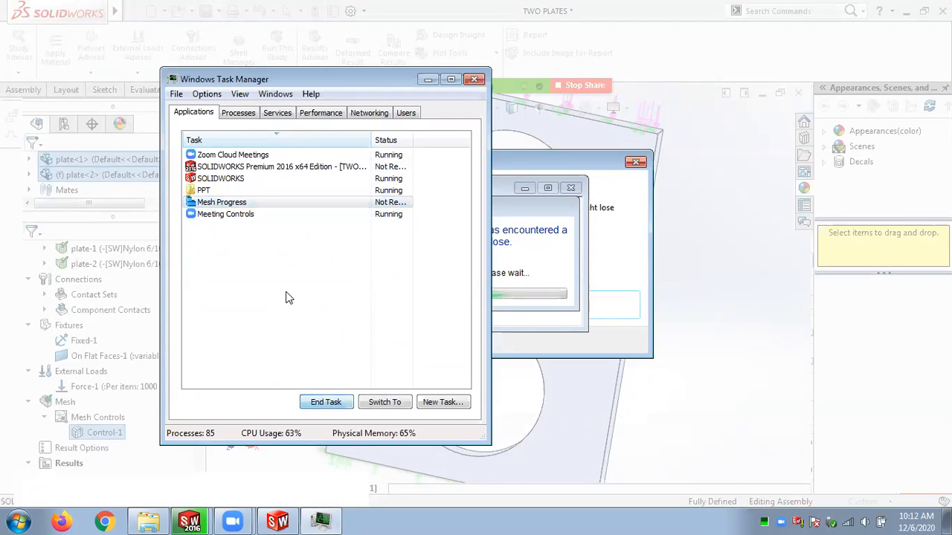
{"action": "left_click", "coordinate": [378, 333]}
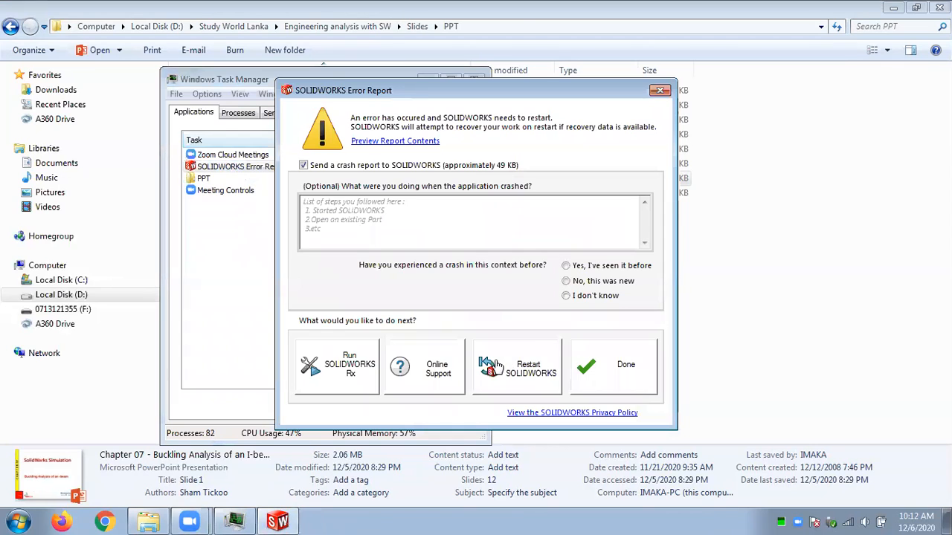
Restart SOLIDWORKS from the error report, then close Task Manager and the stopped sldExitApp program.
{"action": "left_click", "coordinate": [492, 366]}
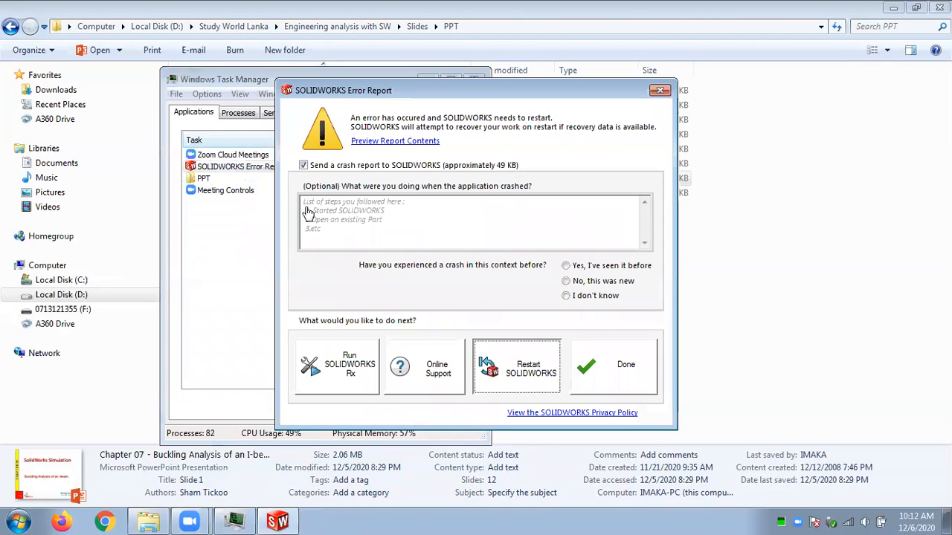
{"action": "left_click", "coordinate": [223, 82]}
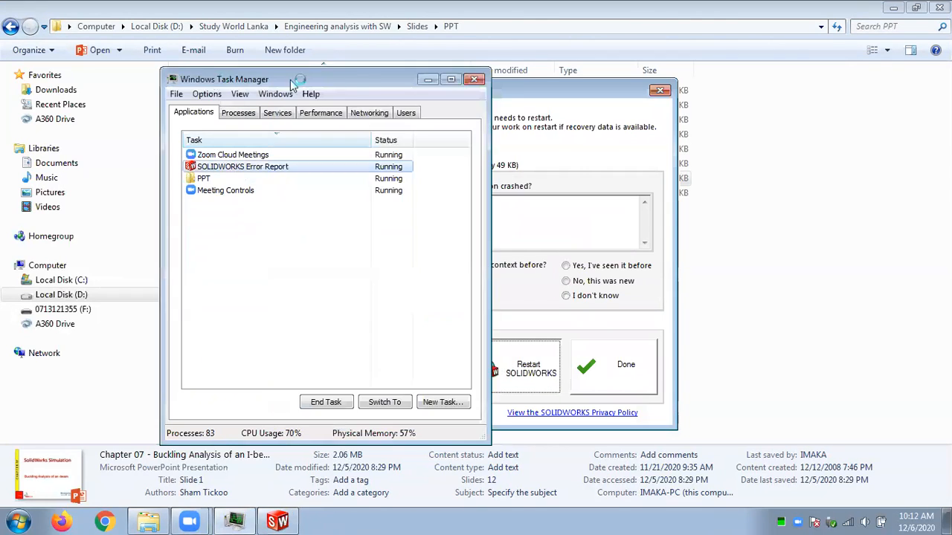
{"action": "left_click", "coordinate": [476, 80]}
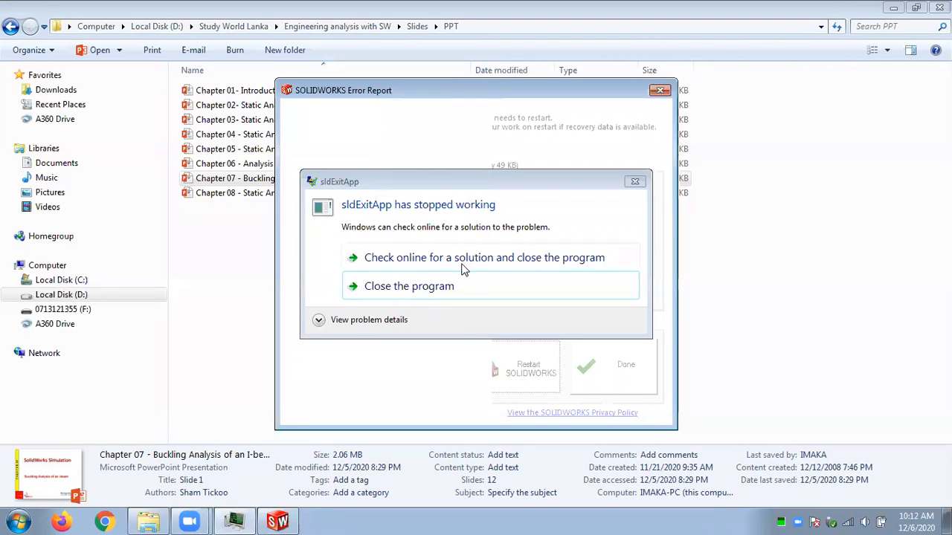
{"action": "left_click", "coordinate": [400, 288]}
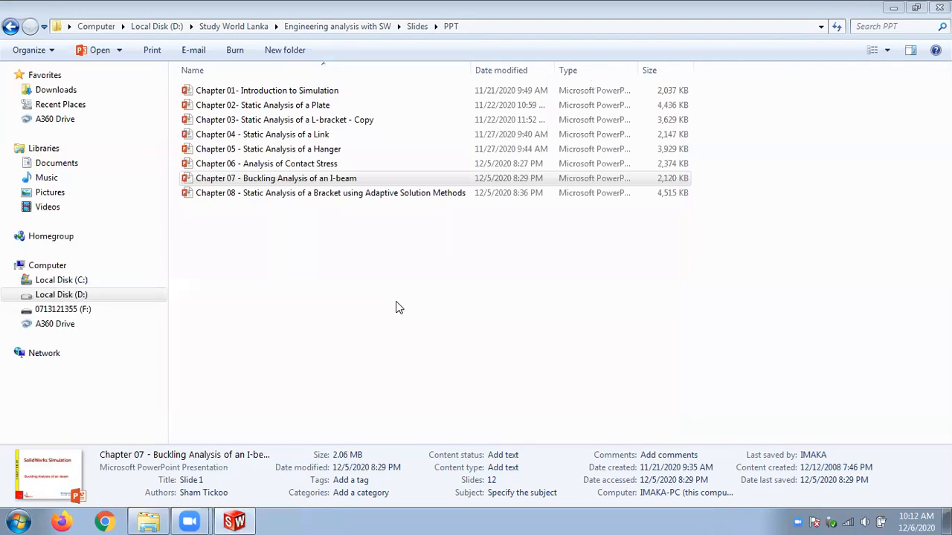
Open the presentation "Chapter 07 - Buckling Analysis of an I-beam" and show the Project description slide at 110% zoom.
{"action": "double_click", "coordinate": [262, 178]}
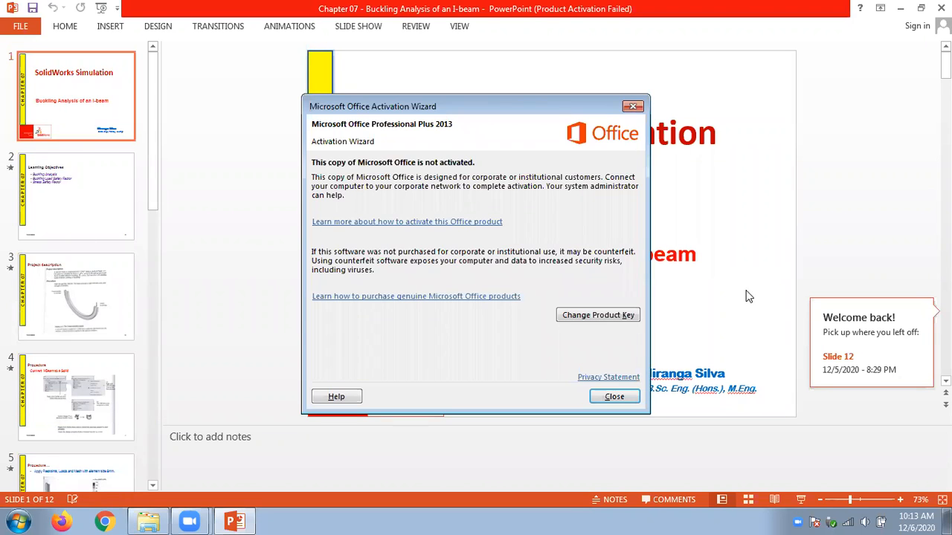
{"action": "left_click", "coordinate": [608, 396]}
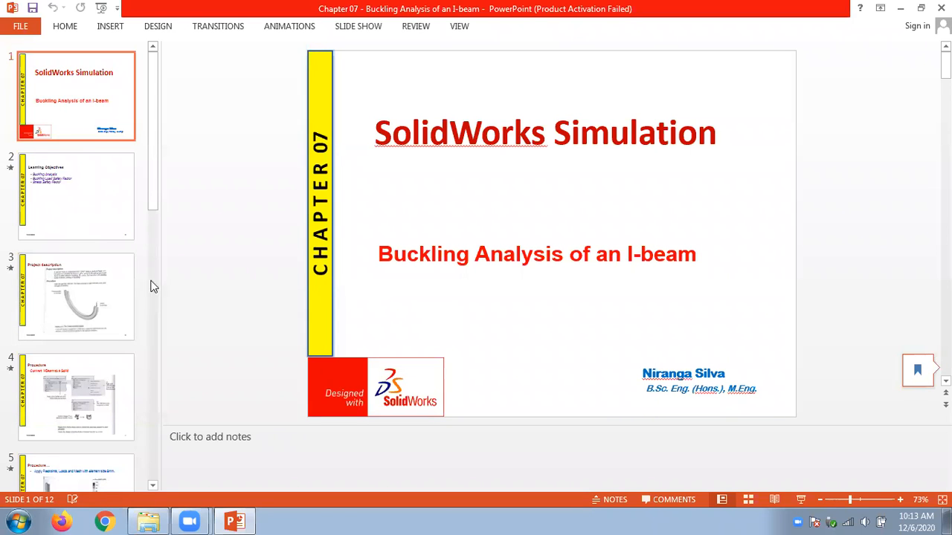
{"action": "left_click", "coordinate": [86, 299]}
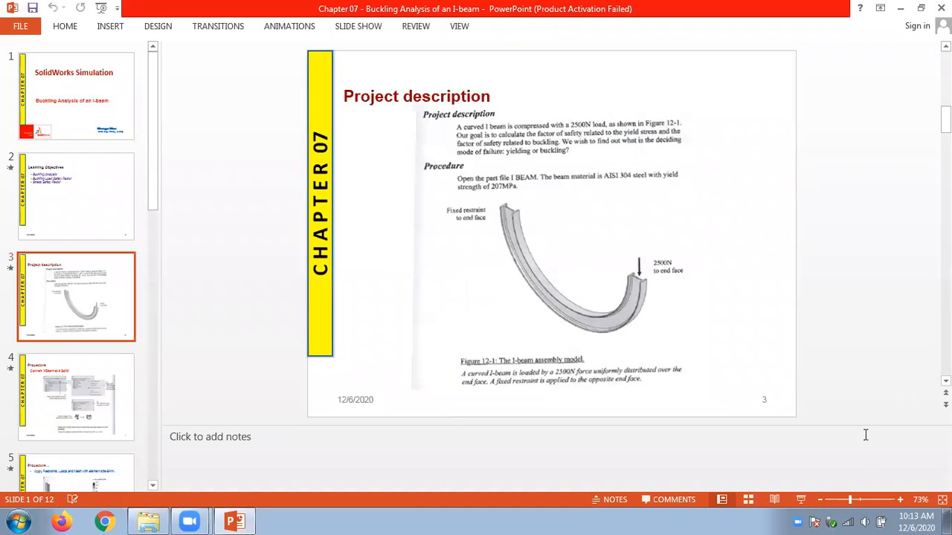
{"action": "left_click", "coordinate": [899, 501]}
{"action": "left_click", "coordinate": [900, 501]}
{"action": "left_click", "coordinate": [899, 501]}
{"action": "left_click", "coordinate": [900, 501]}
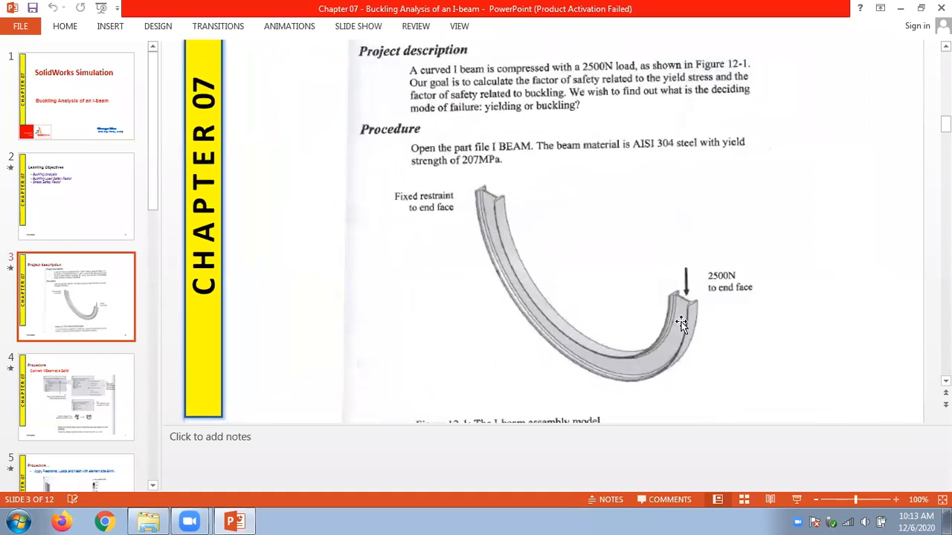
{"action": "scroll", "coordinate": [513, 320], "scroll_direction": "up", "scroll_amount": 1, "text": "ctrl"}
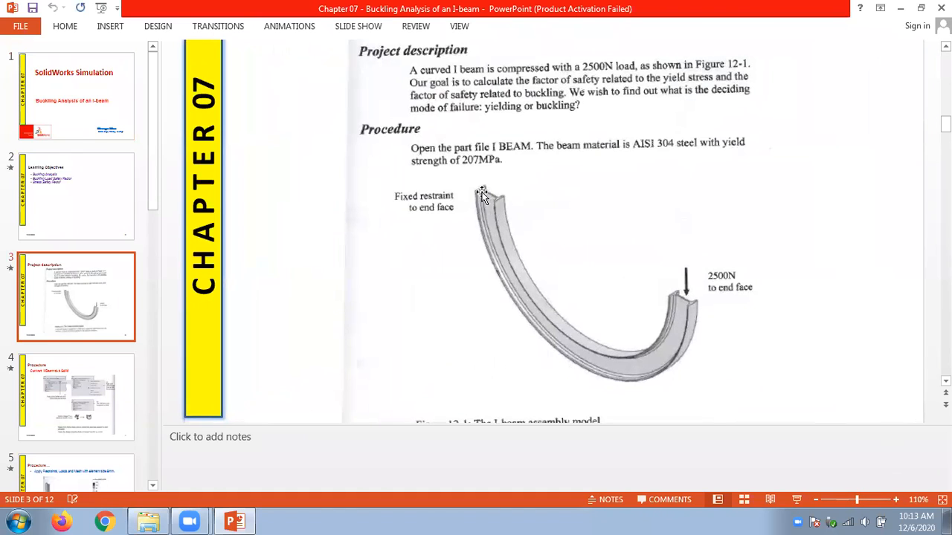
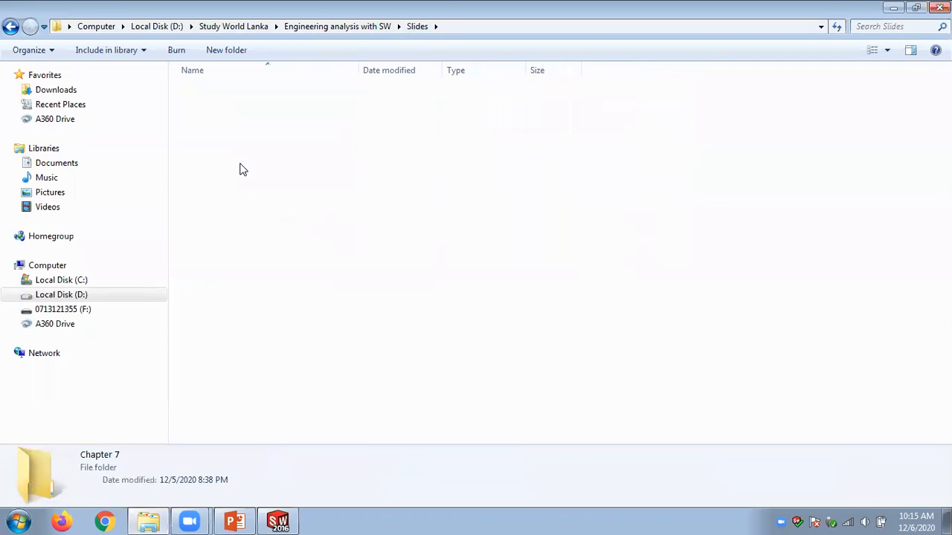
Open the I BEAM part from the Chapter 7 folder in SOLIDWORKS and inspect the curved beam.
{"action": "double_click", "coordinate": [220, 108]}
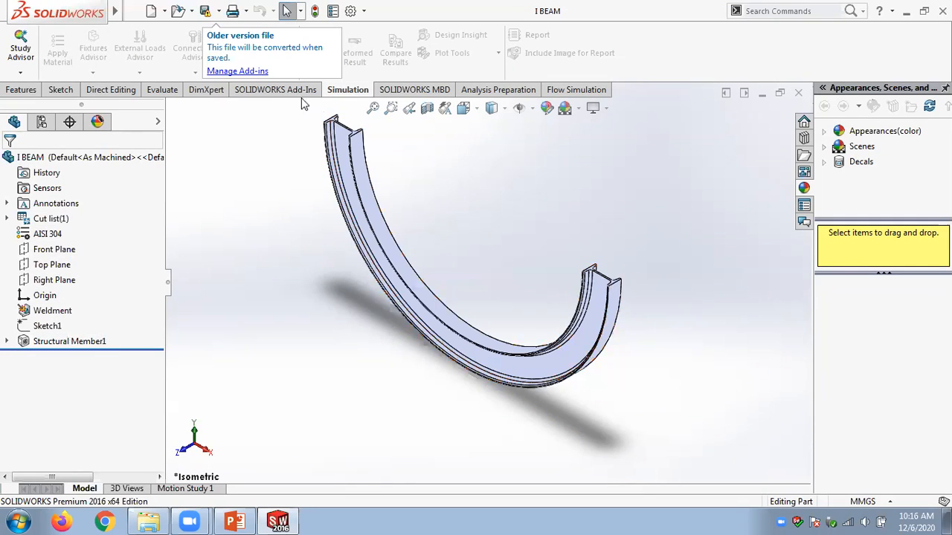
{"action": "right_click", "coordinate": [209, 90]}
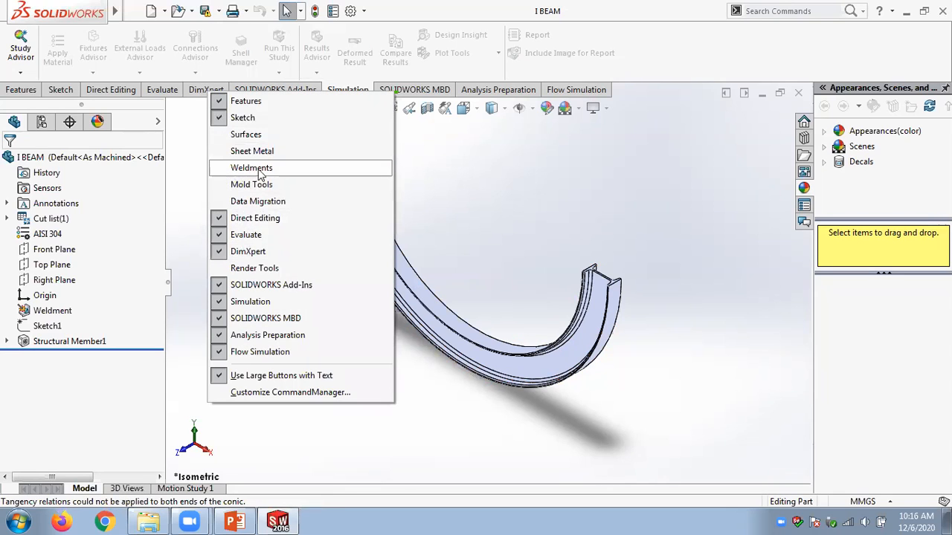
{"action": "left_click", "coordinate": [188, 179]}
{"action": "scroll", "coordinate": [362, 121], "scroll_direction": "down", "scroll_amount": 3}
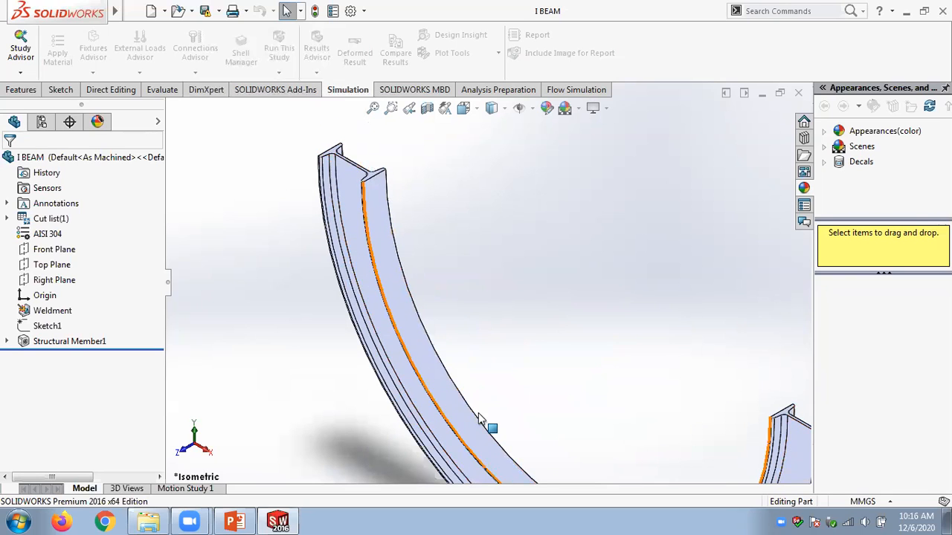
{"action": "scroll", "coordinate": [629, 290], "scroll_direction": "up", "scroll_amount": 5}
{"action": "scroll", "coordinate": [628, 305], "scroll_direction": "down", "scroll_amount": 2}
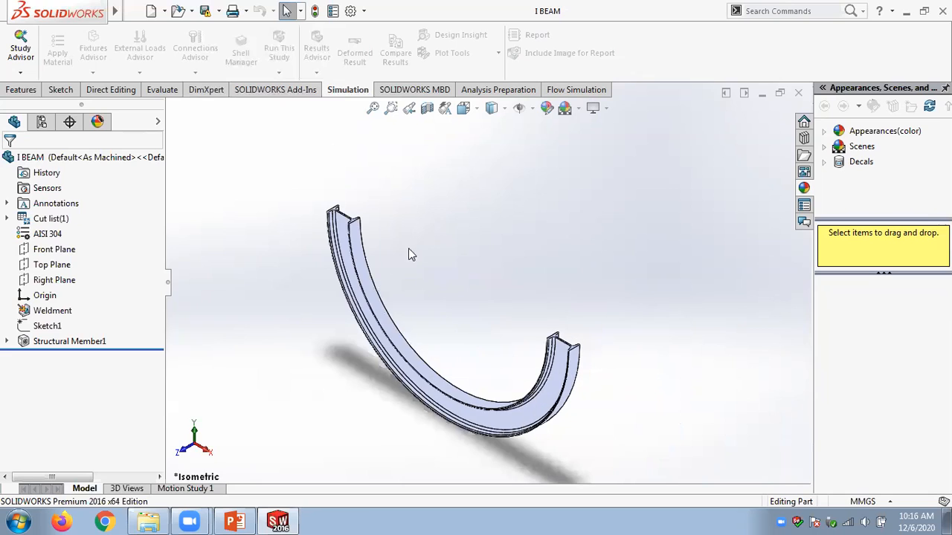
Create a new Static simulation study named Static 1 for the I-beam.
{"action": "left_click", "coordinate": [21, 73]}
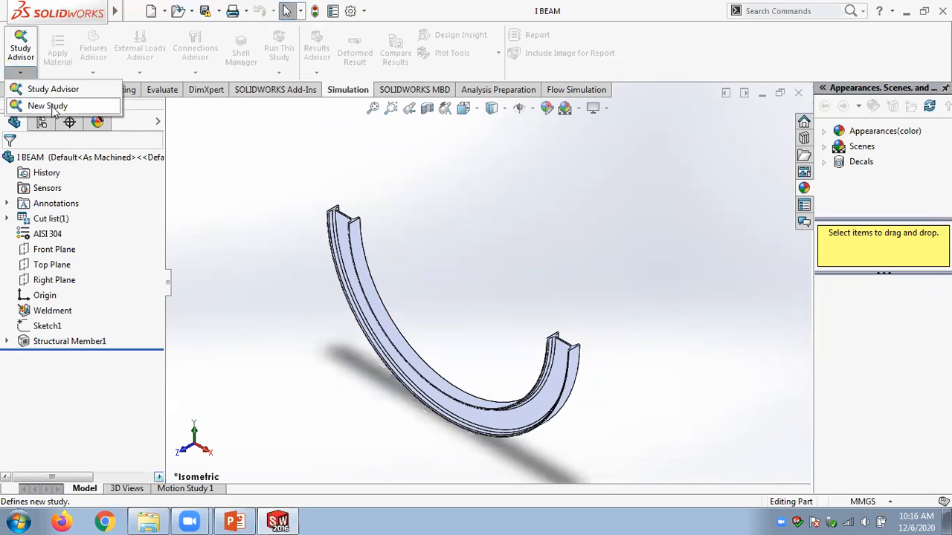
{"action": "left_click", "coordinate": [48, 106]}
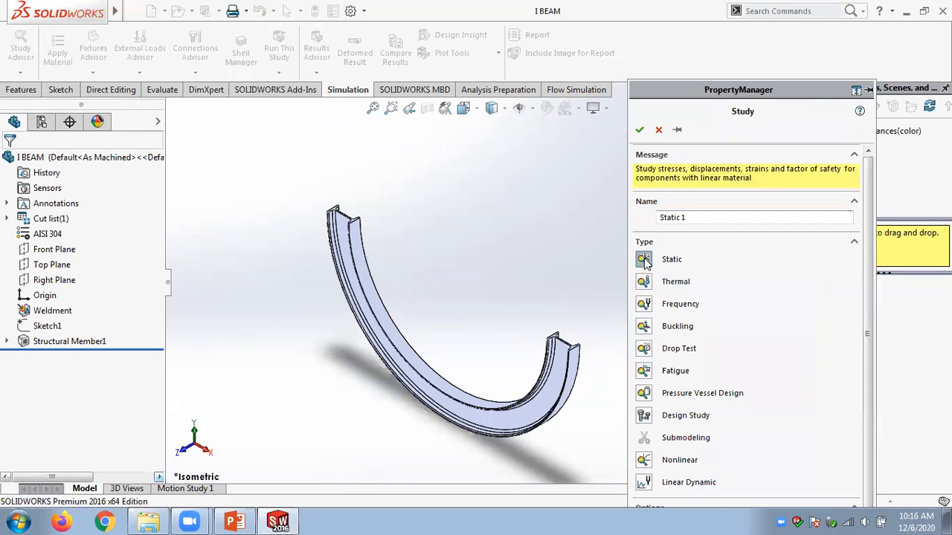
{"action": "left_click", "coordinate": [639, 130]}
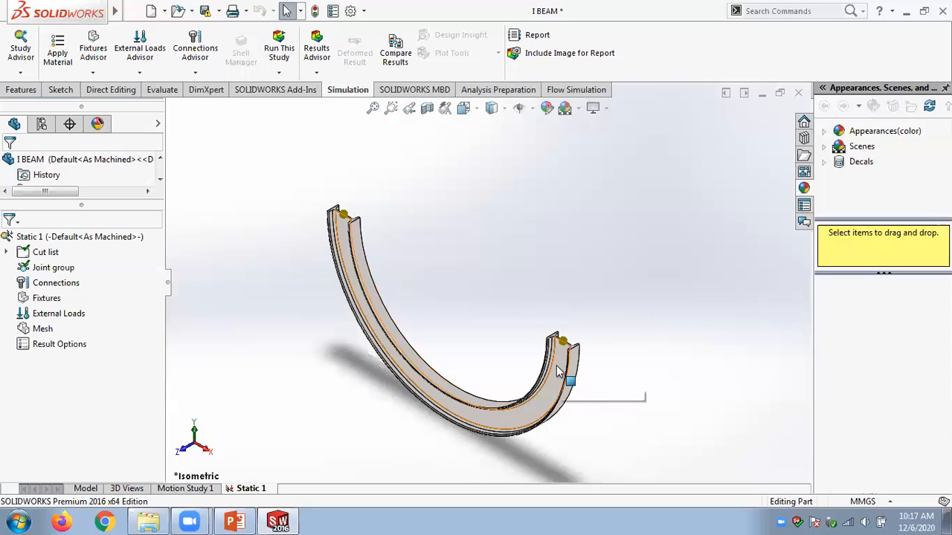
Examine the structural member feature in the part model and return to the Static 1 study.
{"action": "left_click", "coordinate": [86, 488]}
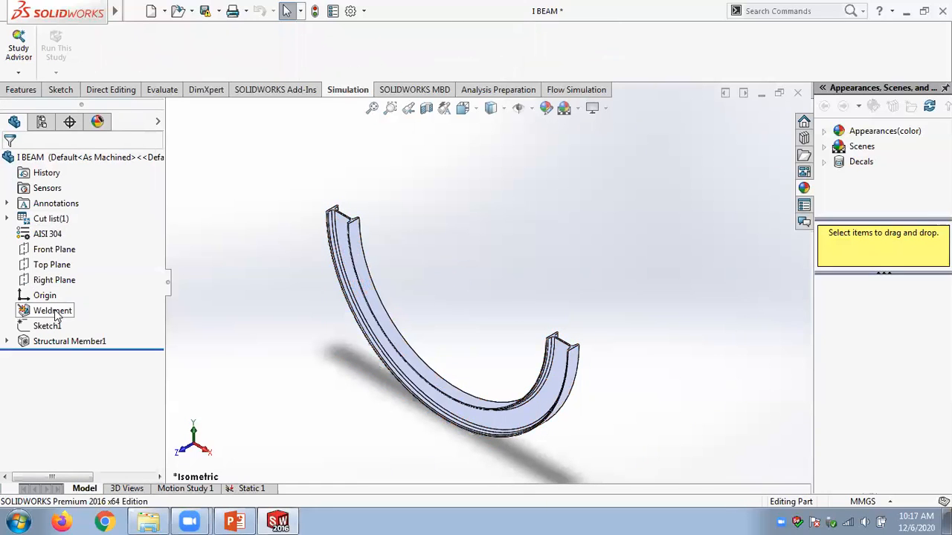
{"action": "left_click", "coordinate": [6, 342]}
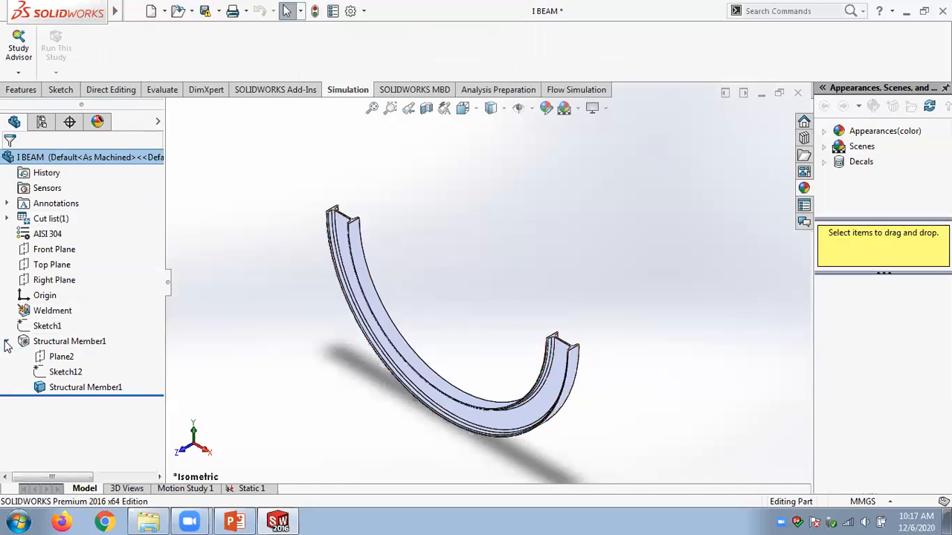
{"action": "left_click", "coordinate": [82, 392]}
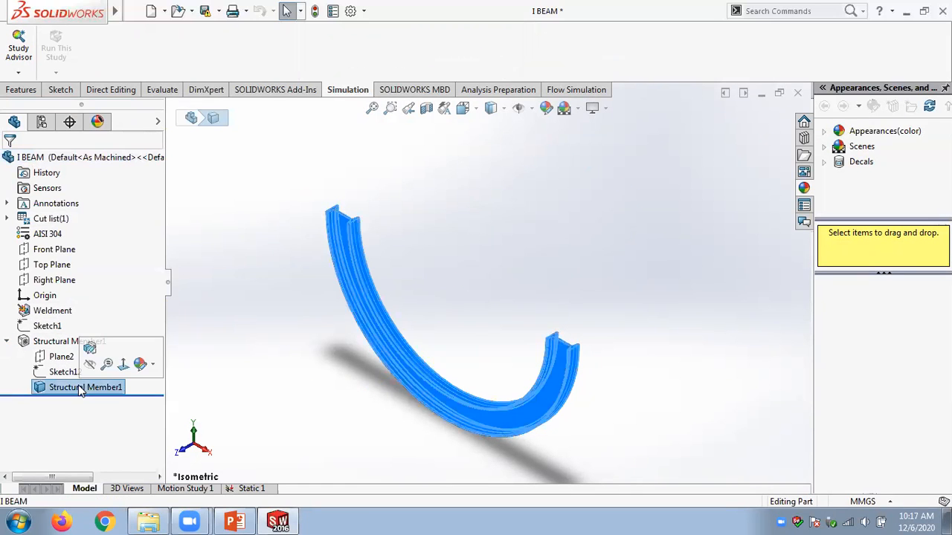
{"action": "left_click", "coordinate": [513, 186]}
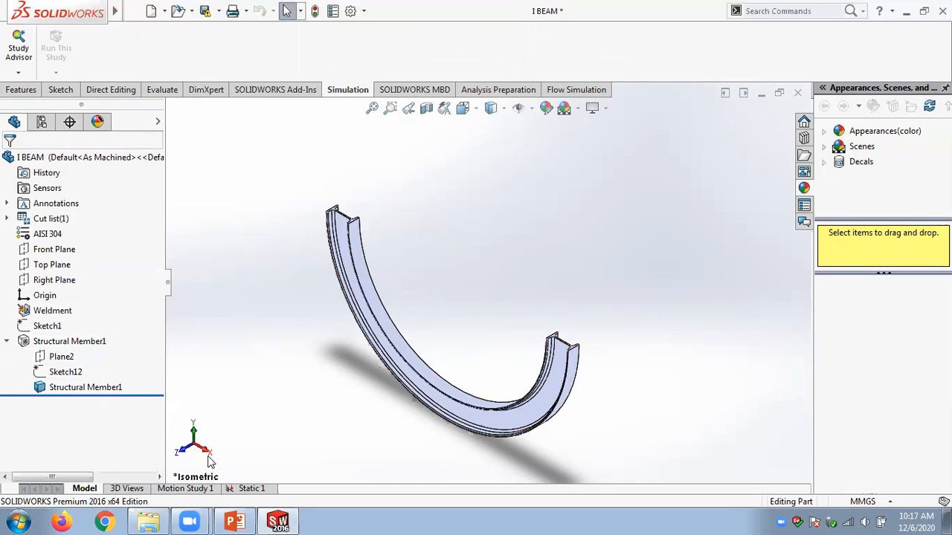
{"action": "left_click", "coordinate": [245, 489]}
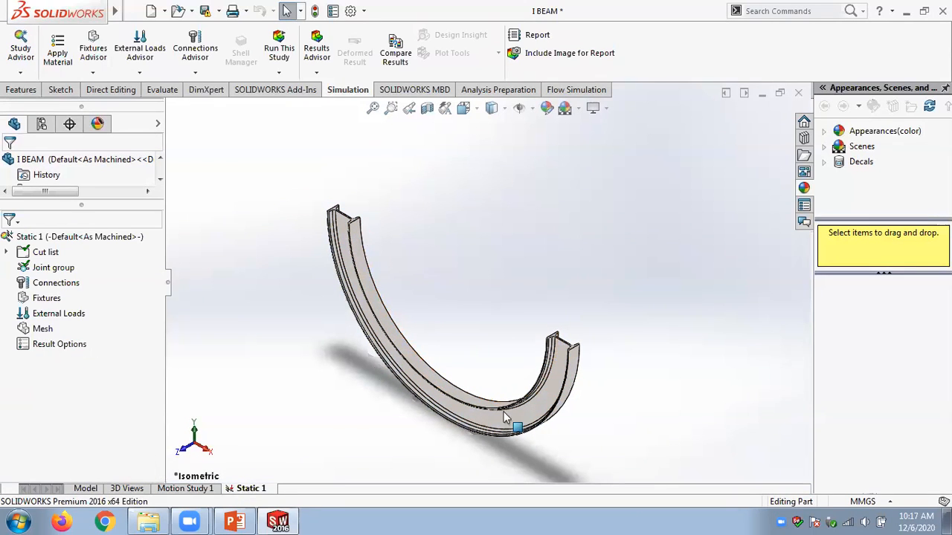
Open the presentation "Chapter 01- Introduction to Simulation" from the PPT folder inside Slides in Windows Explorer.
{"action": "left_click", "coordinate": [148, 523]}
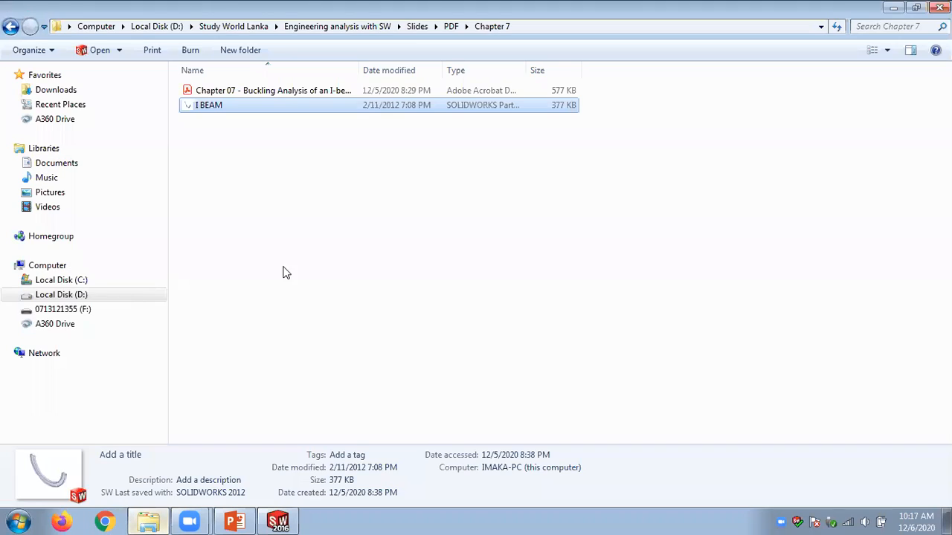
{"action": "left_click", "coordinate": [417, 27]}
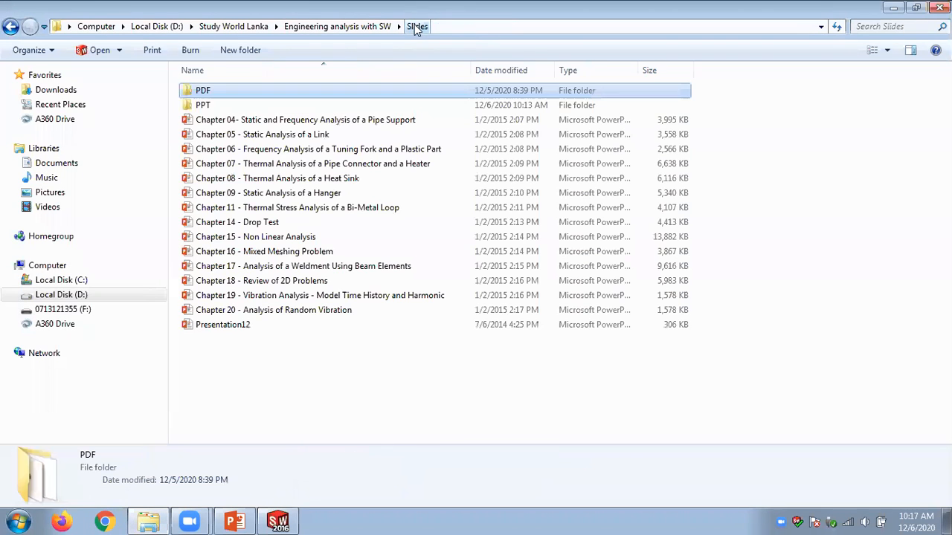
{"action": "double_click", "coordinate": [226, 107]}
{"action": "double_click", "coordinate": [235, 95]}
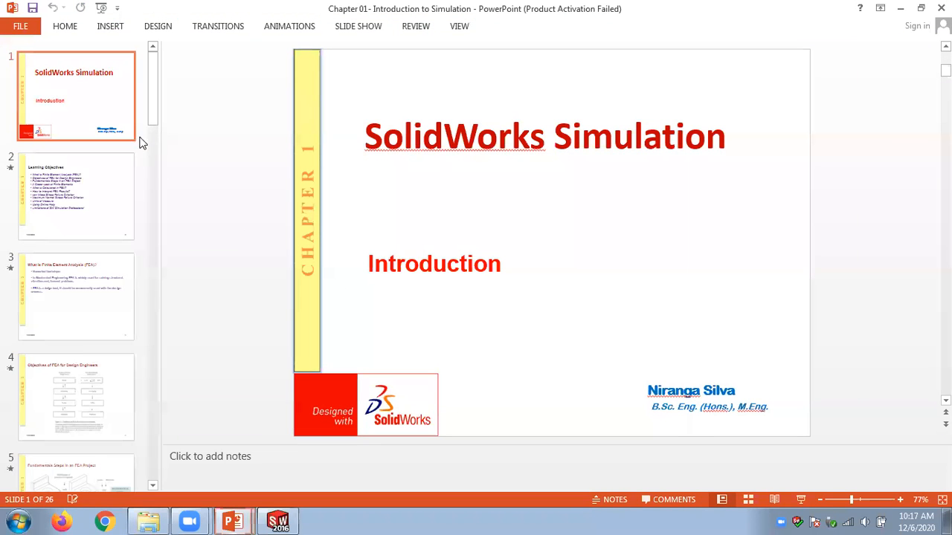
Go through the Chapter 01 slides to the Beam Elements slide, examine the beam element concept, and minimize the presentation.
{"action": "left_click", "coordinate": [97, 285]}
{"action": "key", "text": "Down"}
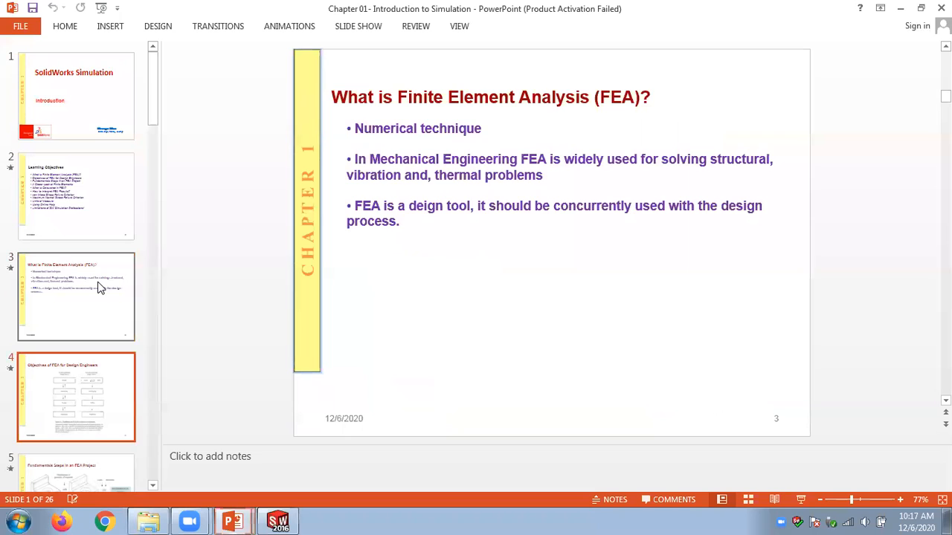
{"action": "key", "text": "Down"}
{"action": "key", "text": "Down"}
{"action": "key", "text": "Down"}
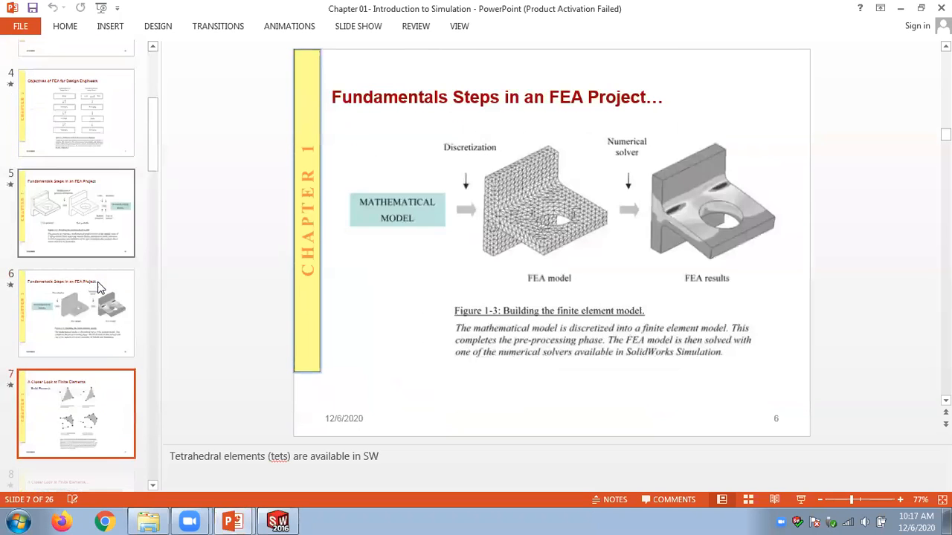
{"action": "key", "text": "Down"}
{"action": "key", "text": "Down"}
{"action": "key", "text": "Down"}
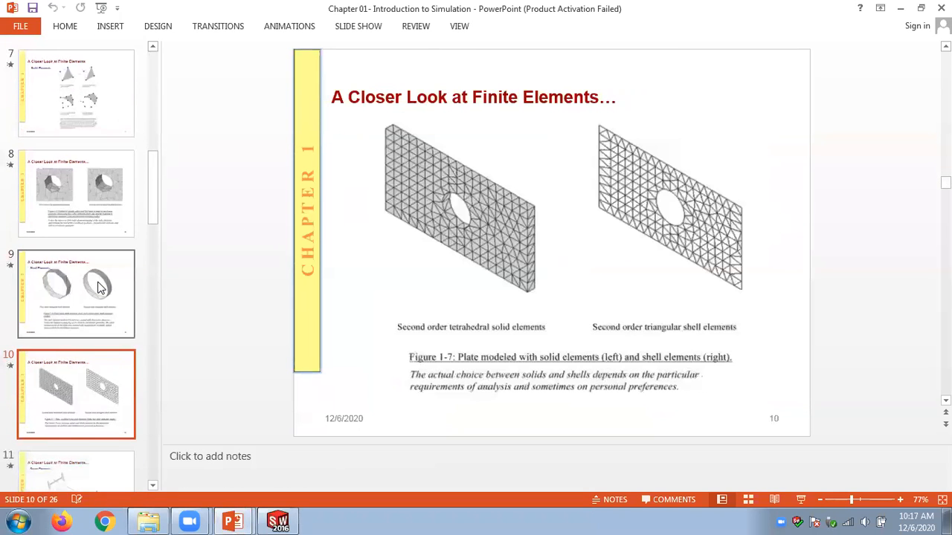
{"action": "key", "text": "Down"}
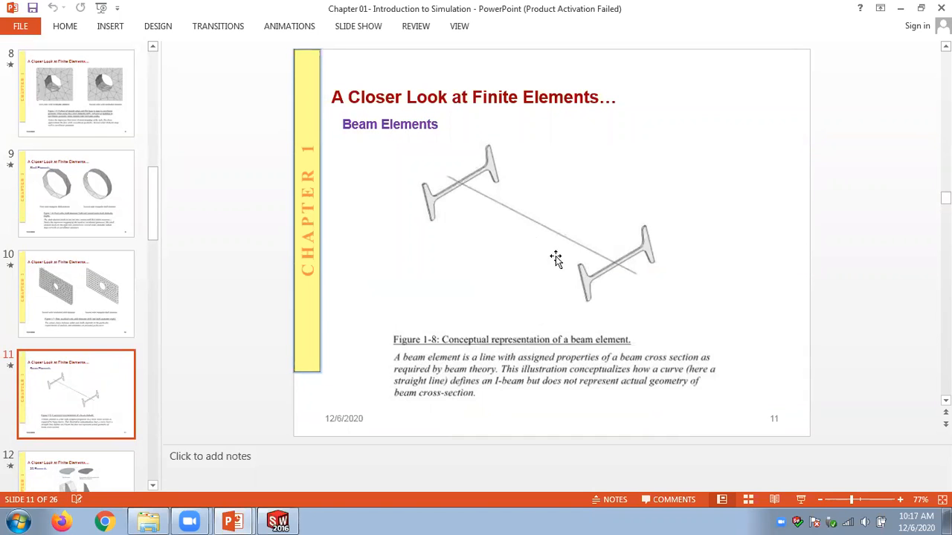
{"action": "left_click", "coordinate": [901, 9]}
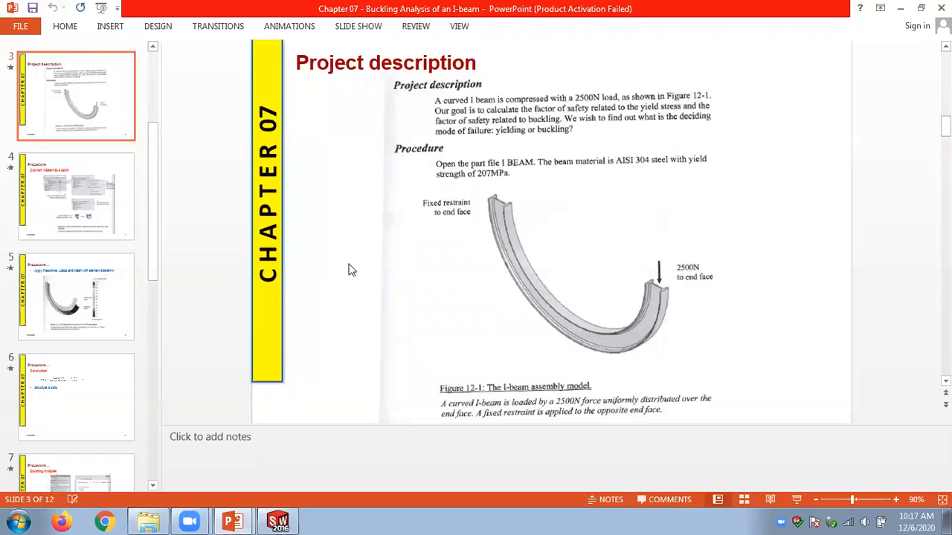
Switch to SOLIDWORKS, expand the Static 1 cut list down to the I BEAM body, and review the options available for it.
{"action": "left_click", "coordinate": [278, 520]}
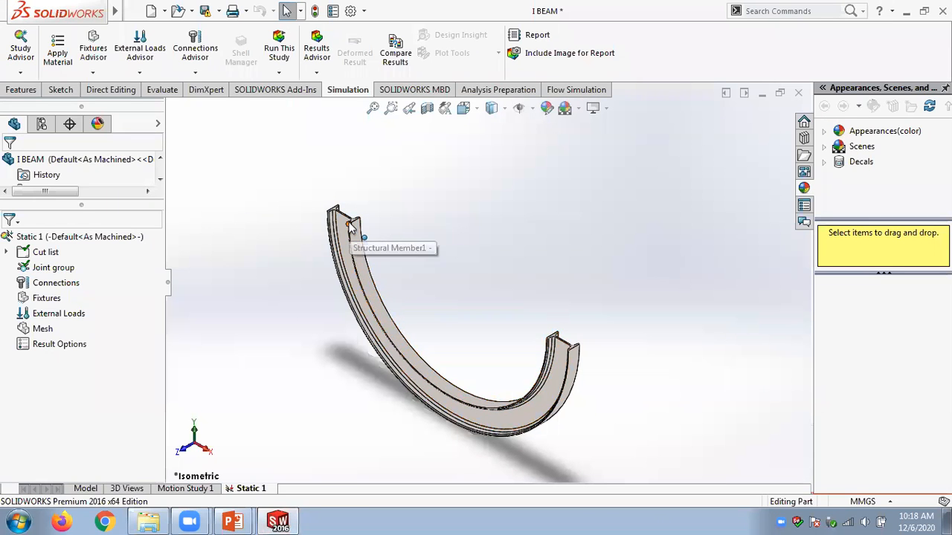
{"action": "right_click", "coordinate": [37, 256]}
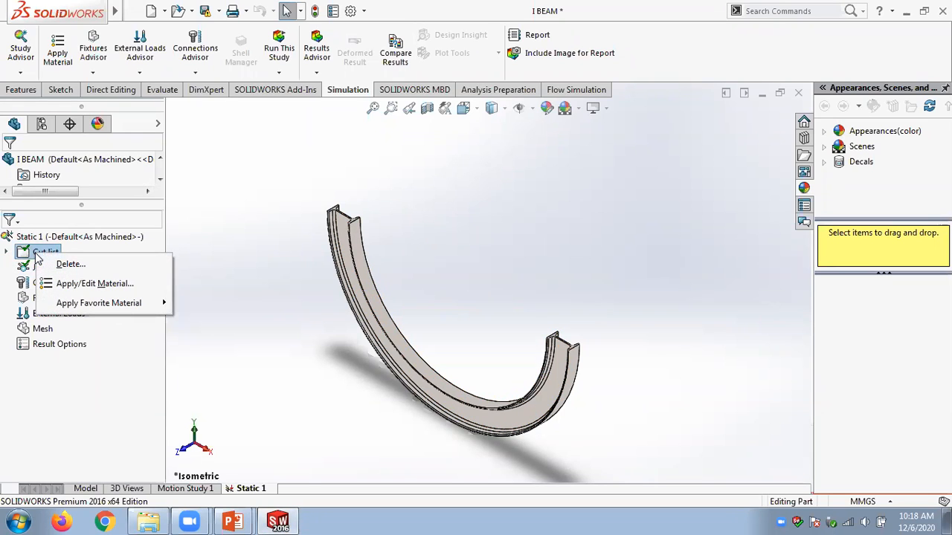
{"action": "left_click", "coordinate": [7, 253]}
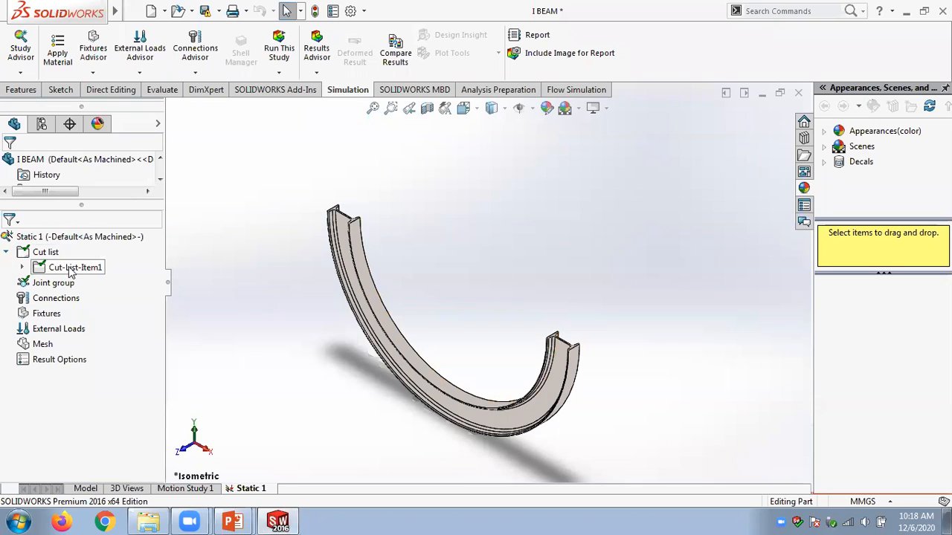
{"action": "left_click", "coordinate": [22, 268]}
{"action": "left_click", "coordinate": [81, 286]}
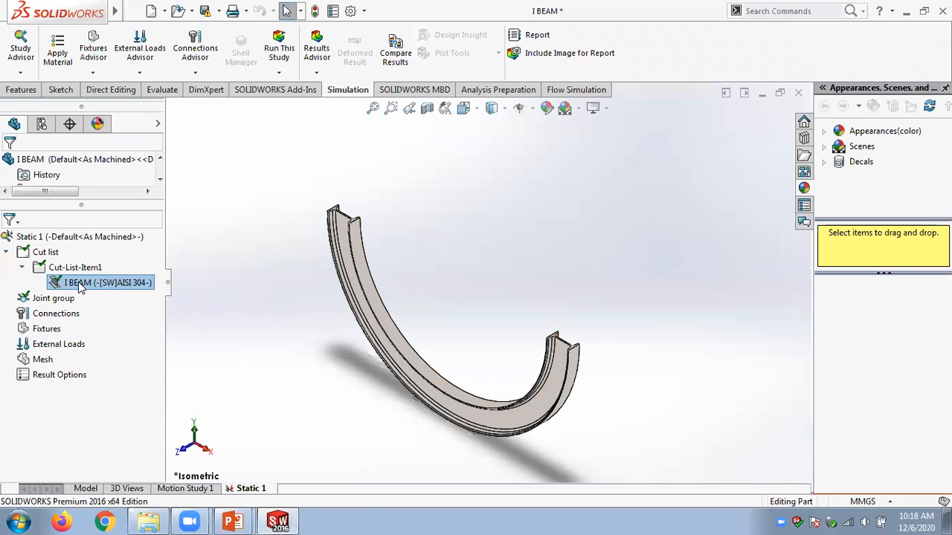
{"action": "right_click", "coordinate": [81, 286]}
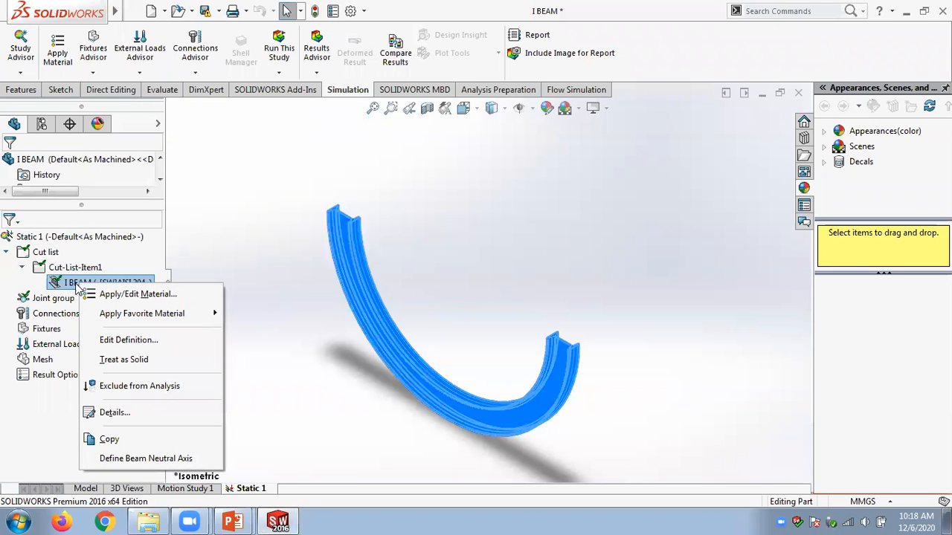
{"action": "left_click", "coordinate": [221, 269]}
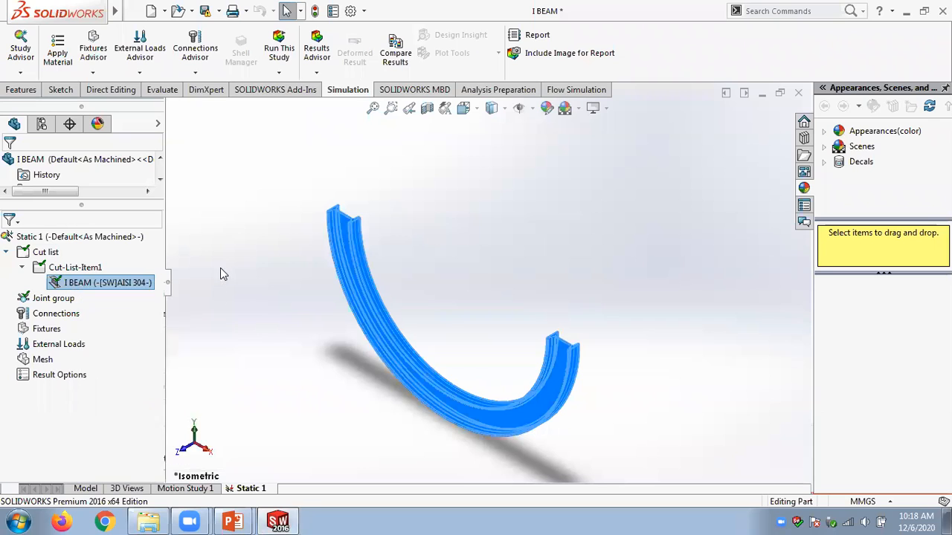
{"action": "right_click", "coordinate": [69, 284]}
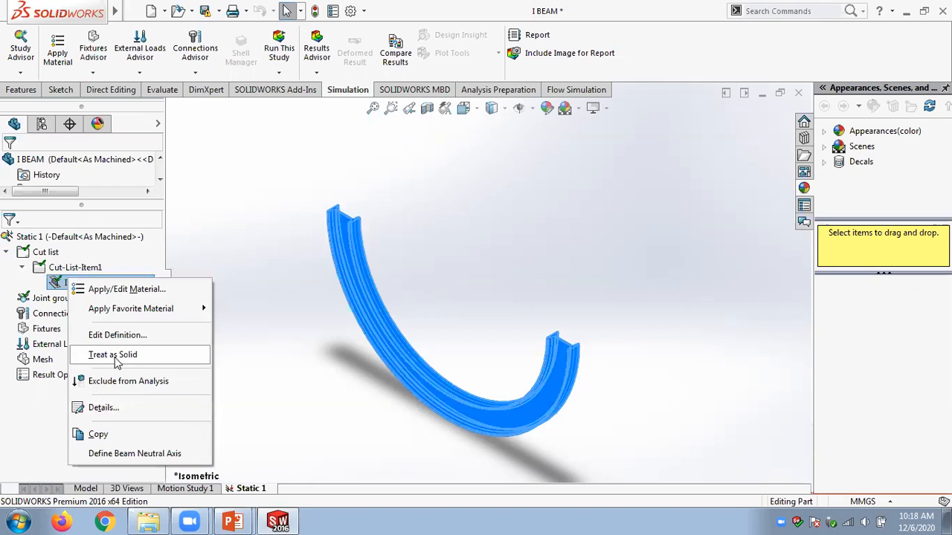
Switch to the Chapter 07 presentation and examine the "Convert I-Beam to a Solid" procedure slide.
{"action": "left_click", "coordinate": [229, 521]}
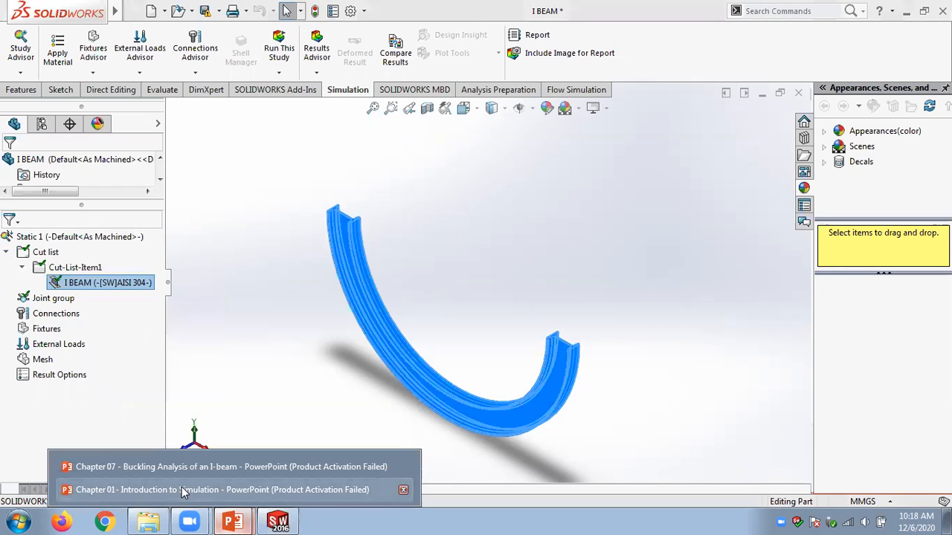
{"action": "left_click", "coordinate": [212, 467]}
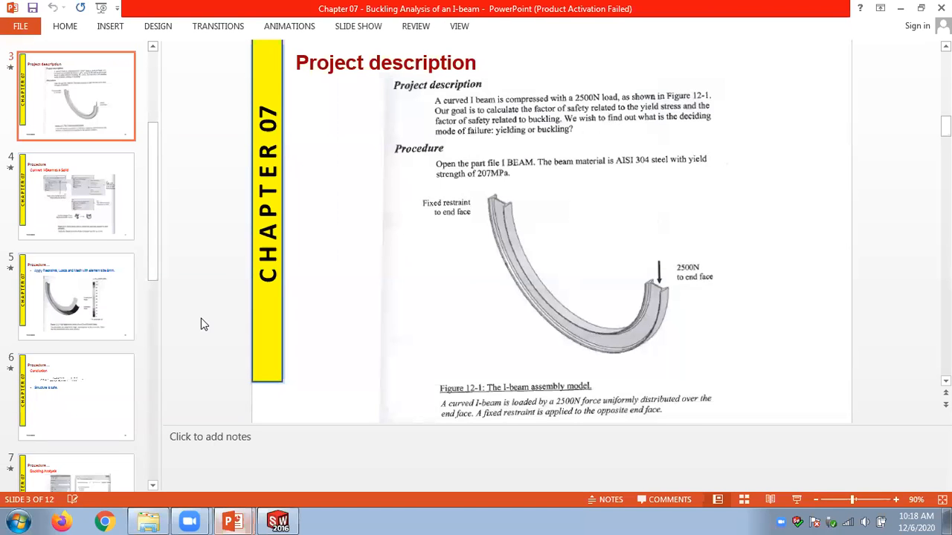
{"action": "scroll", "coordinate": [201, 324], "scroll_direction": "down", "scroll_amount": 1}
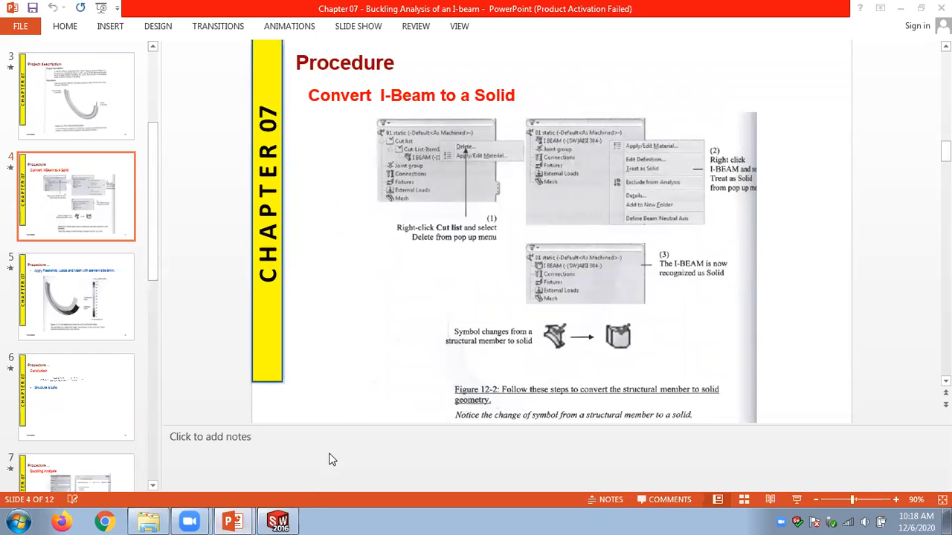
Switch back to SOLIDWORKS and set the I BEAM body in the Static 1 cut list to be treated as a solid.
{"action": "left_click", "coordinate": [278, 521]}
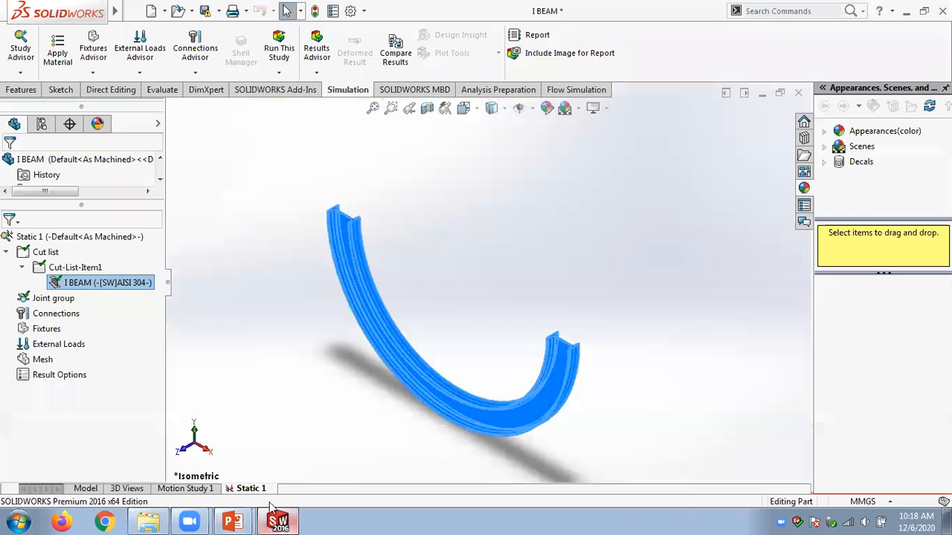
{"action": "right_click", "coordinate": [112, 284]}
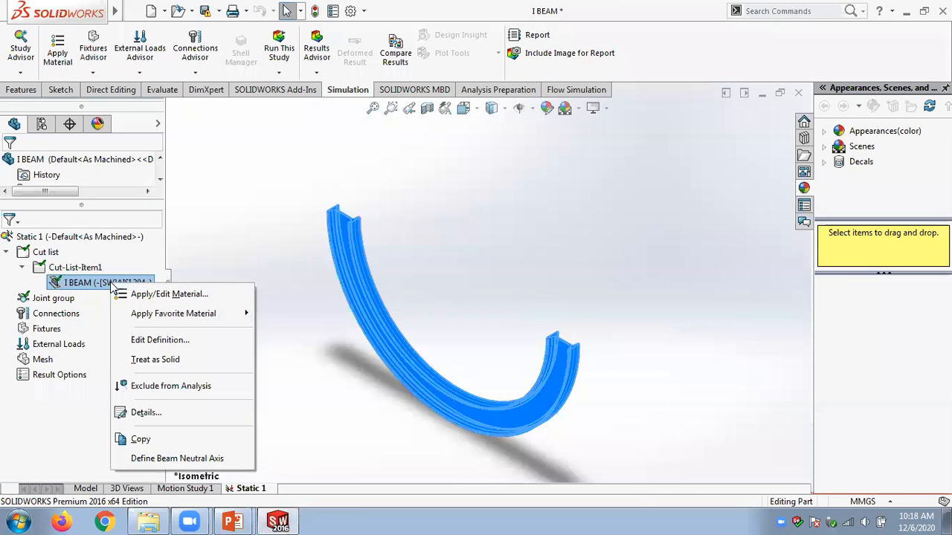
{"action": "left_click", "coordinate": [155, 361]}
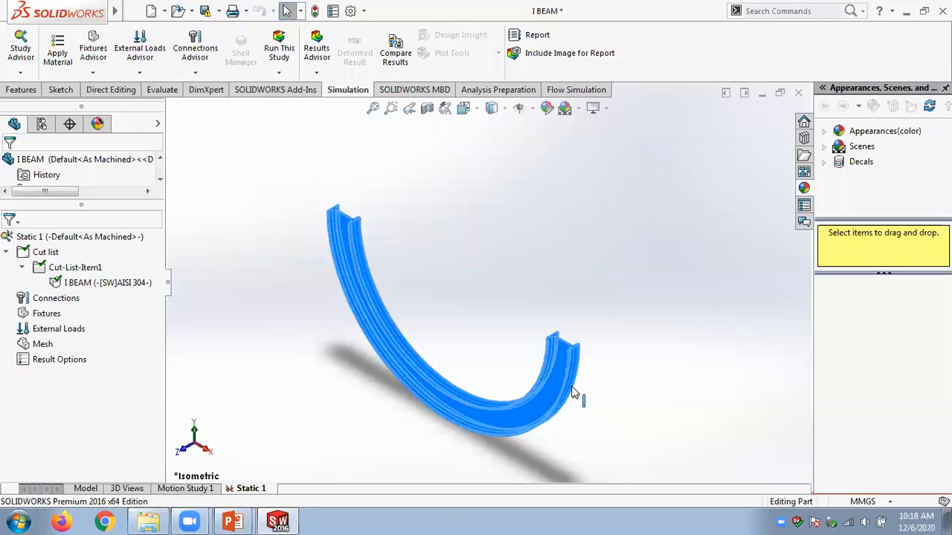
{"action": "scroll", "coordinate": [429, 265], "scroll_direction": "down", "scroll_amount": 2}
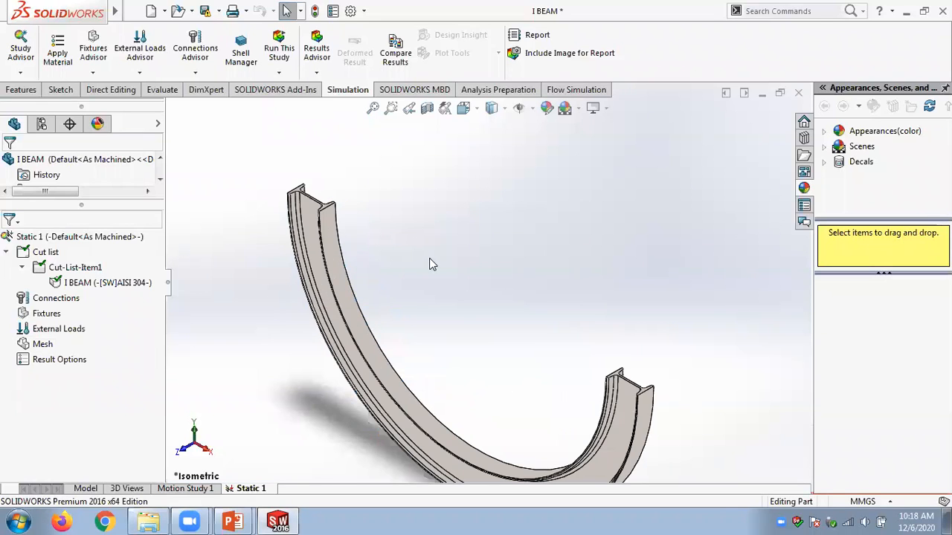
{"action": "scroll", "coordinate": [429, 264], "scroll_direction": "up", "scroll_amount": 2}
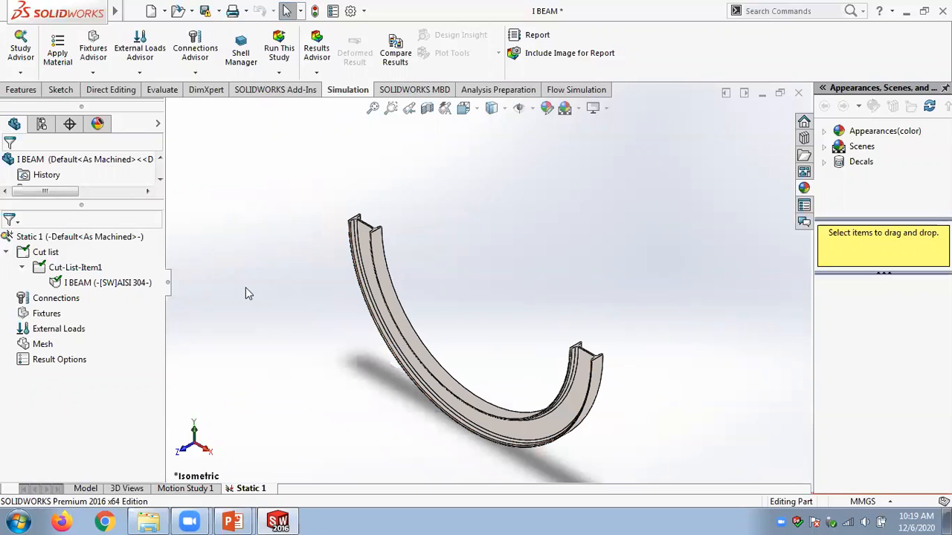
Start a Fixed Geometry fixture in Static 1 and select the end face at the taller end of the curved beam.
{"action": "right_click", "coordinate": [47, 315]}
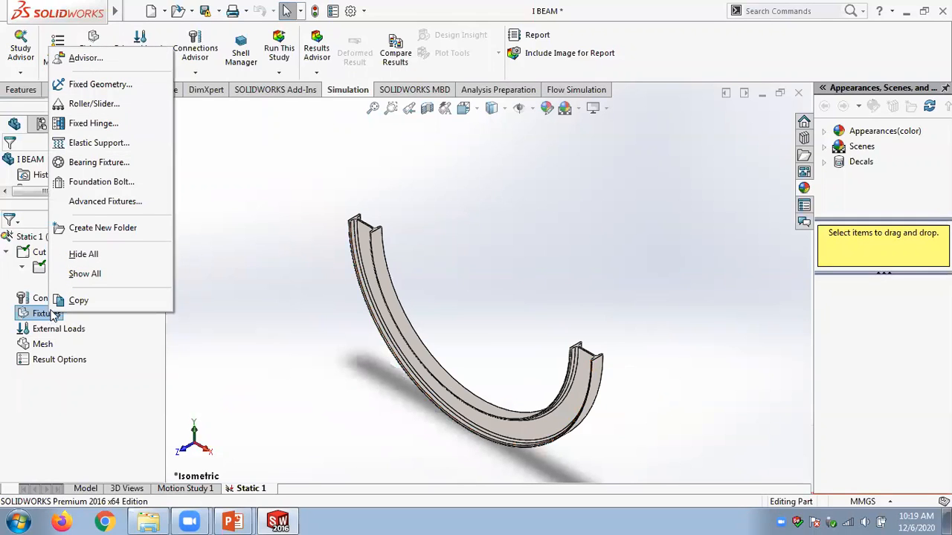
{"action": "left_click", "coordinate": [100, 85]}
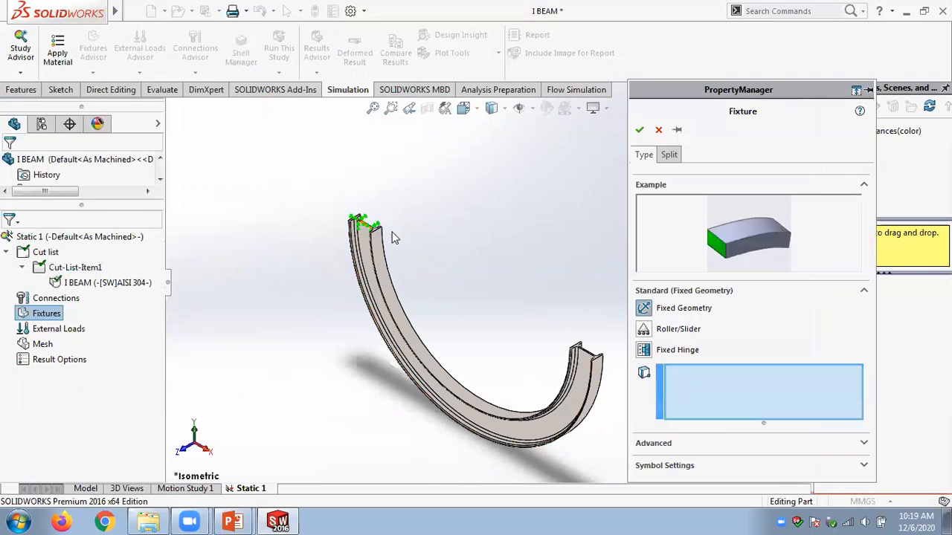
{"action": "scroll", "coordinate": [436, 270], "scroll_direction": "down", "scroll_amount": 5}
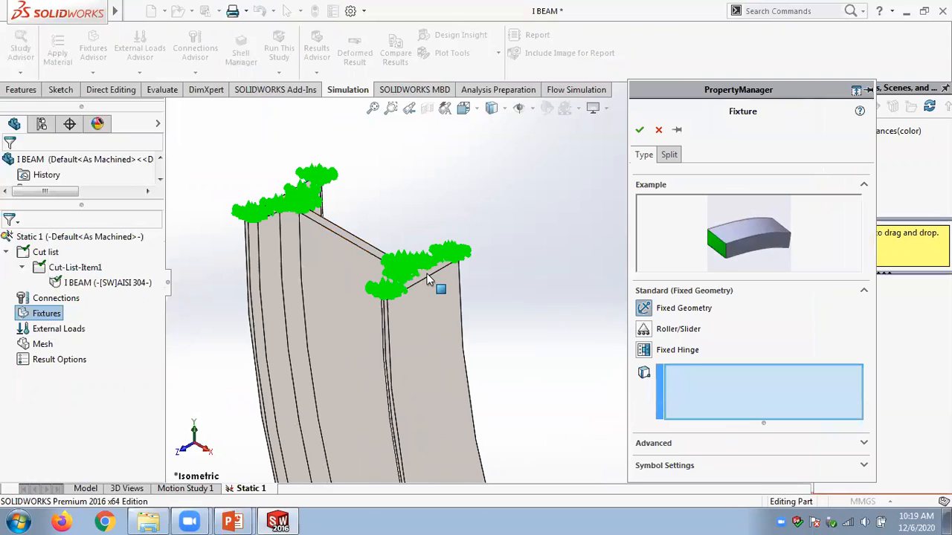
{"action": "left_click", "coordinate": [428, 276]}
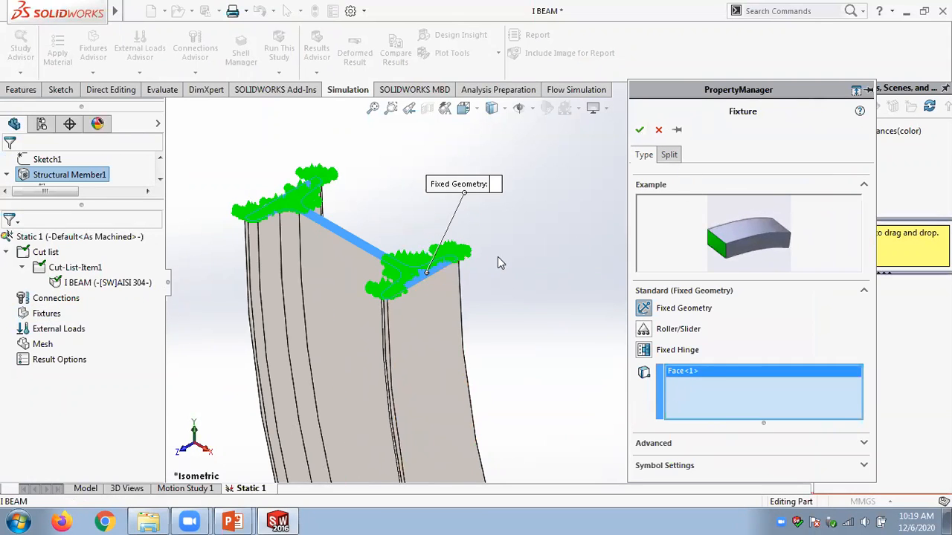
{"action": "scroll", "coordinate": [499, 256], "scroll_direction": "up", "scroll_amount": 2}
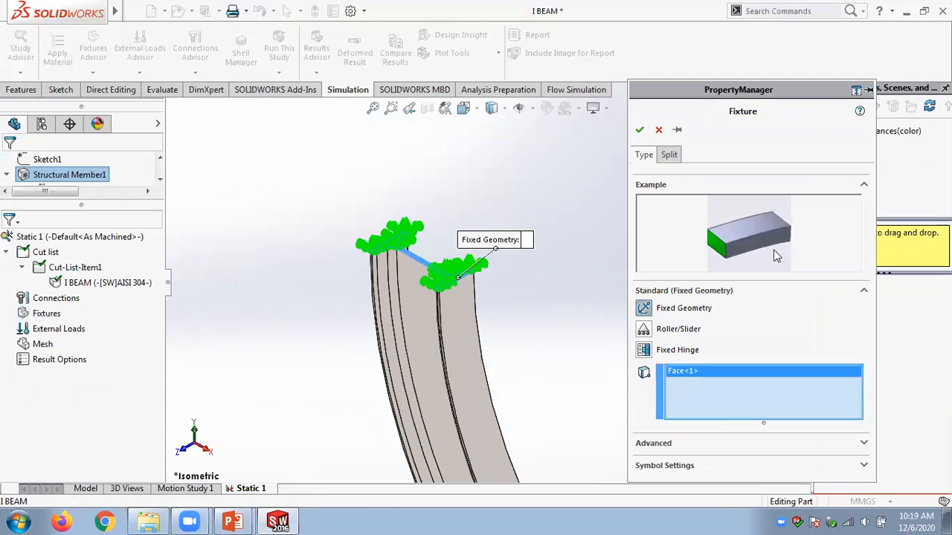
Collapse the fixture's example preview, expand the symbol settings, and set the fixture symbol size to 20.
{"action": "left_click", "coordinate": [864, 466]}
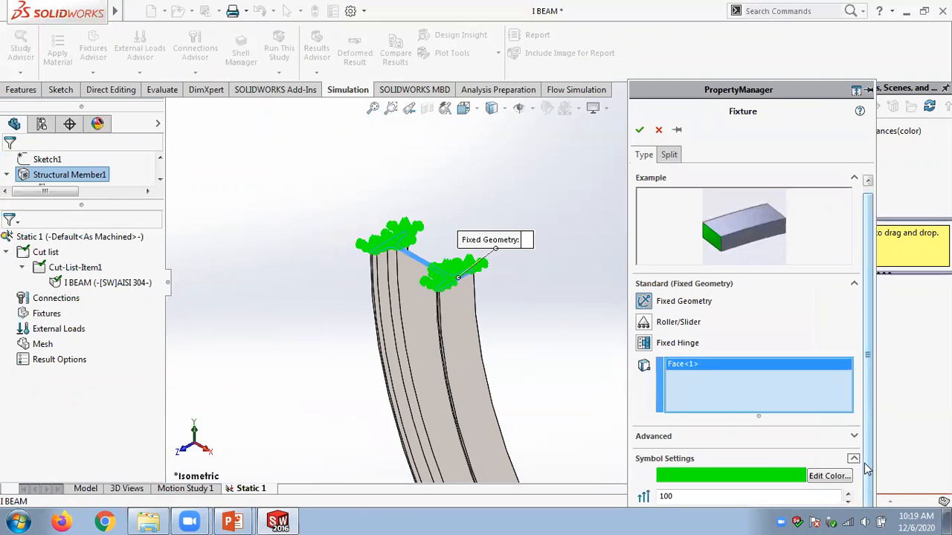
{"action": "left_click", "coordinate": [854, 178]}
{"action": "left_click_drag", "start_coordinate": [762, 98], "coordinate": [749, 44]}
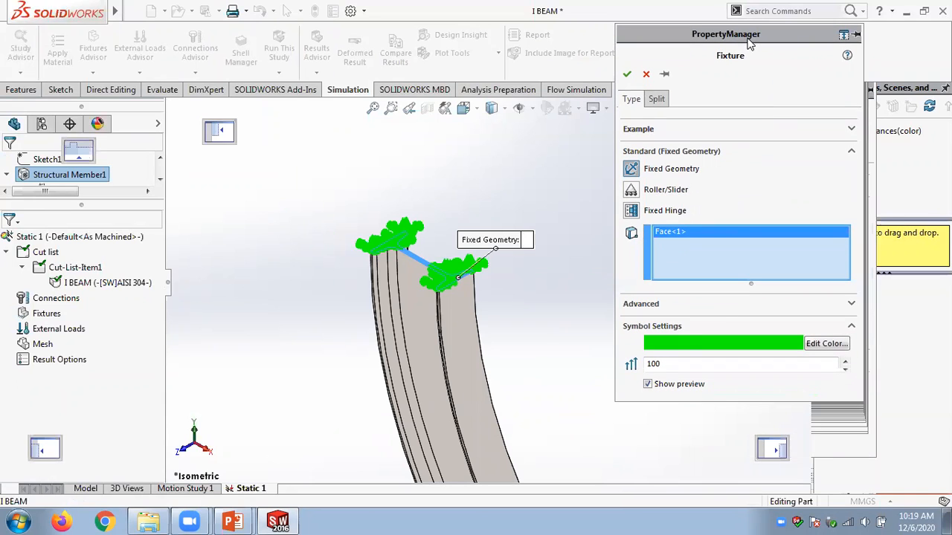
{"action": "left_click_drag", "start_coordinate": [661, 364], "coordinate": [626, 357]}
{"action": "type", "text": "5"}
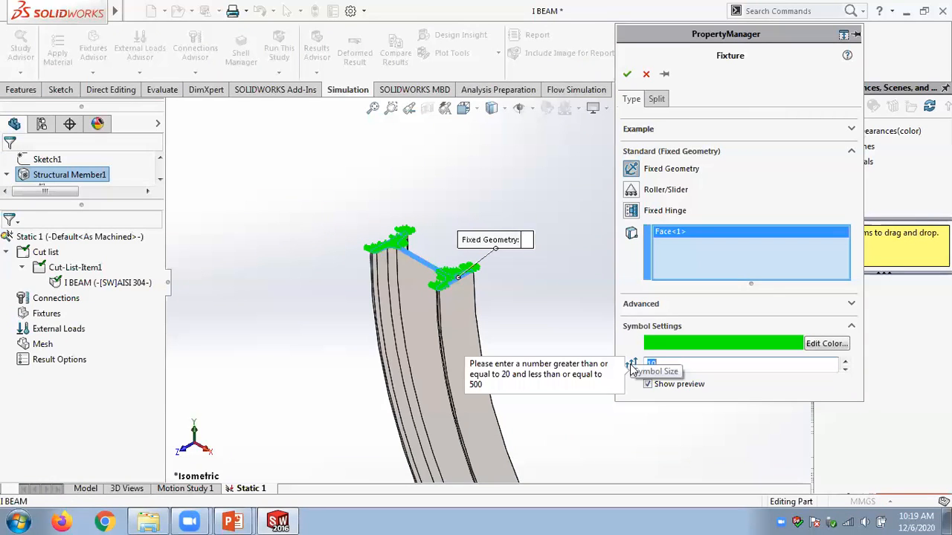
{"action": "double_click", "coordinate": [651, 363]}
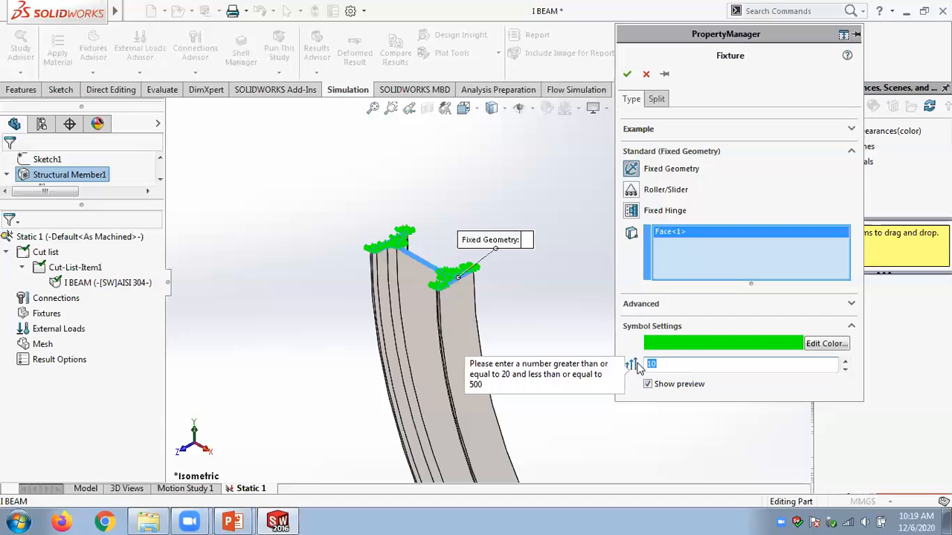
{"action": "type", "text": "20"}
{"action": "scroll", "coordinate": [461, 318], "scroll_direction": "down", "scroll_amount": 10}
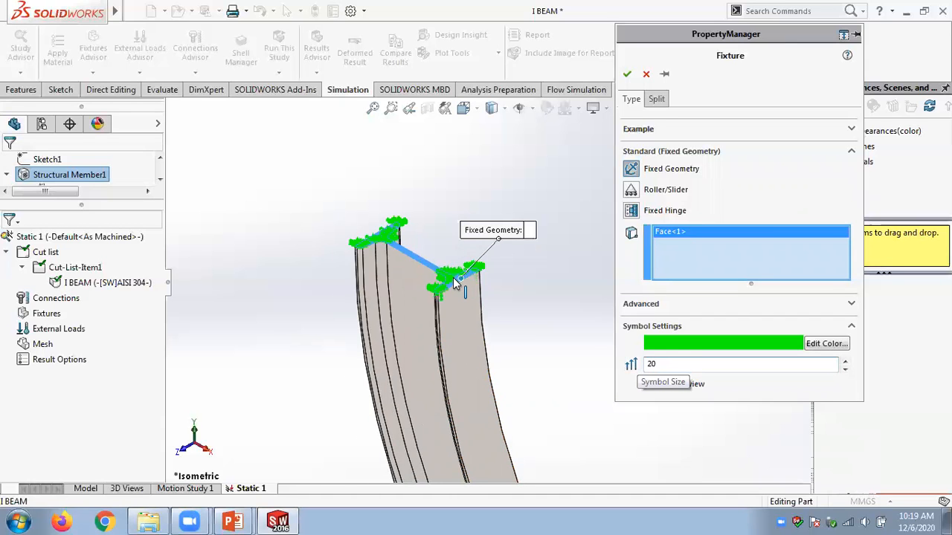
{"action": "scroll", "coordinate": [462, 297], "scroll_direction": "up", "scroll_amount": 5}
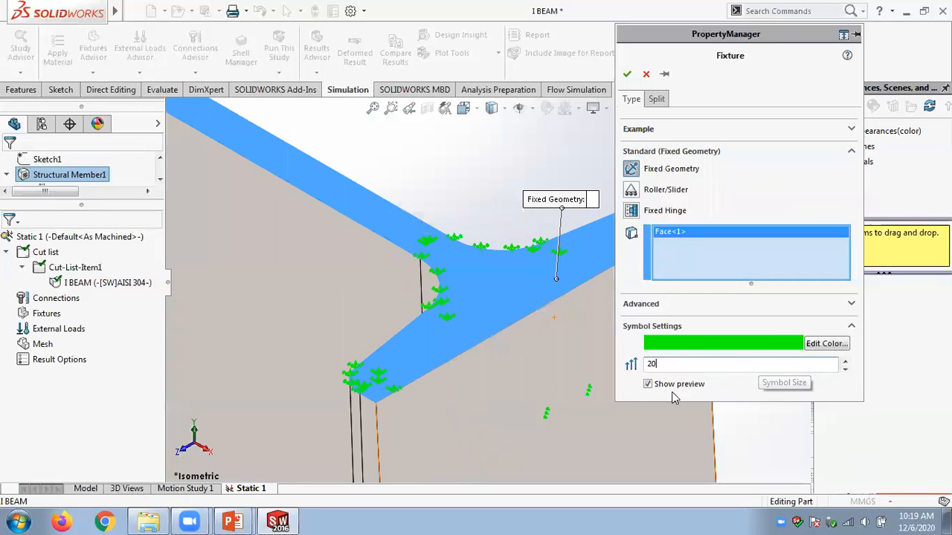
Set the fixture symbol size to 100 and accept the Fixed Geometry fixture on the beam's taller end face.
{"action": "left_click", "coordinate": [823, 347]}
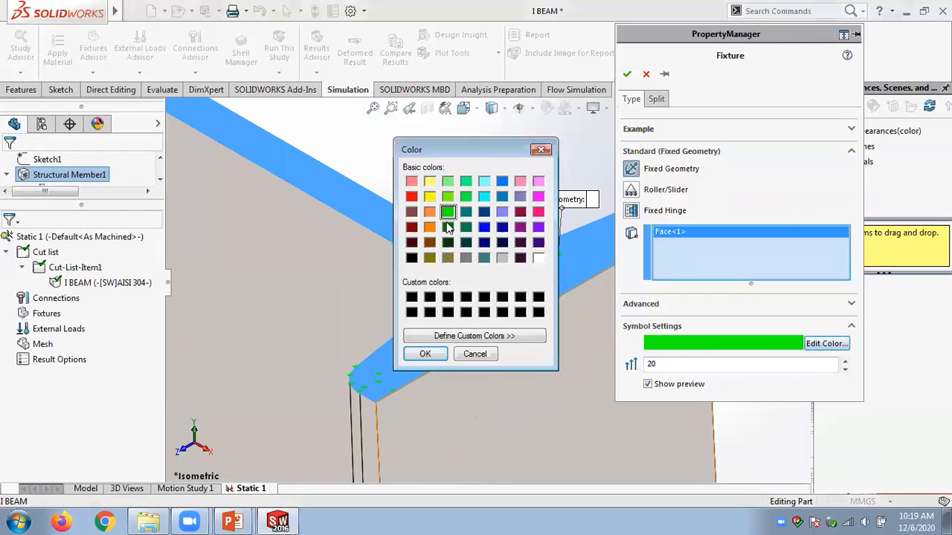
{"action": "left_click", "coordinate": [475, 354]}
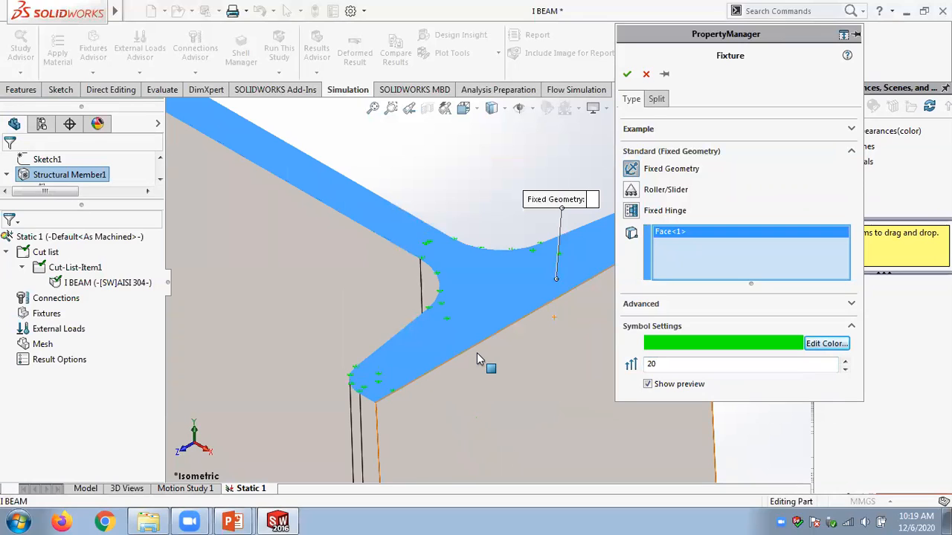
{"action": "left_click_drag", "start_coordinate": [660, 364], "coordinate": [631, 362]}
{"action": "type", "text": "50"}
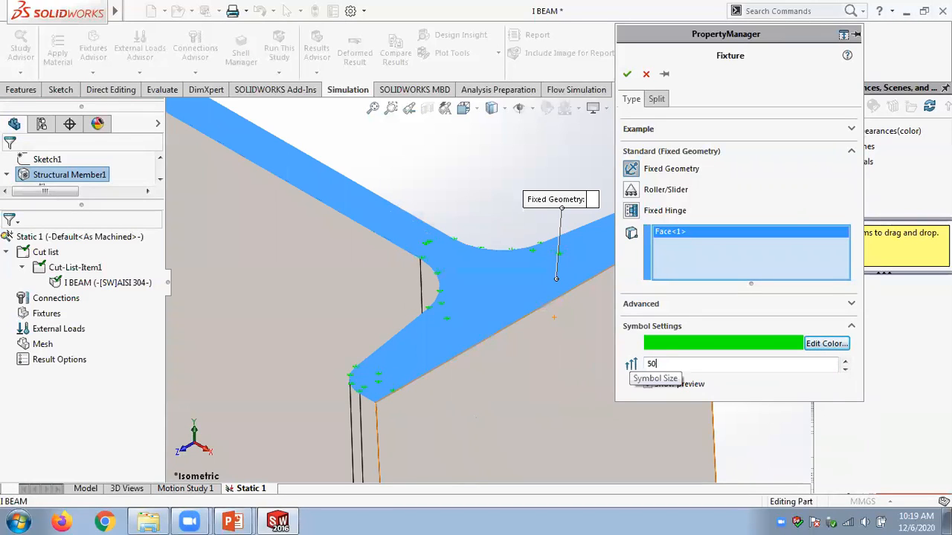
{"action": "left_click_drag", "start_coordinate": [658, 363], "coordinate": [644, 362]}
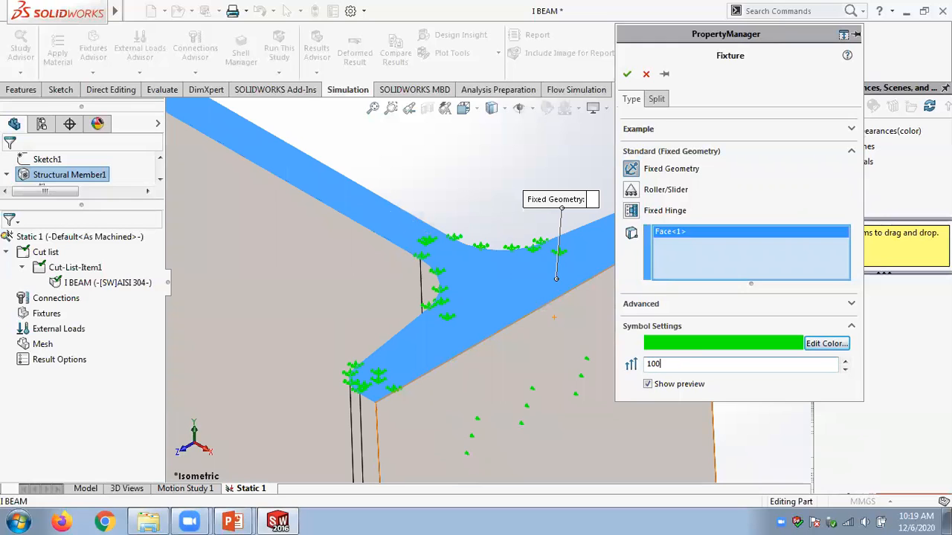
{"action": "left_click_drag", "start_coordinate": [680, 367], "coordinate": [645, 364]}
{"action": "type", "text": "2"}
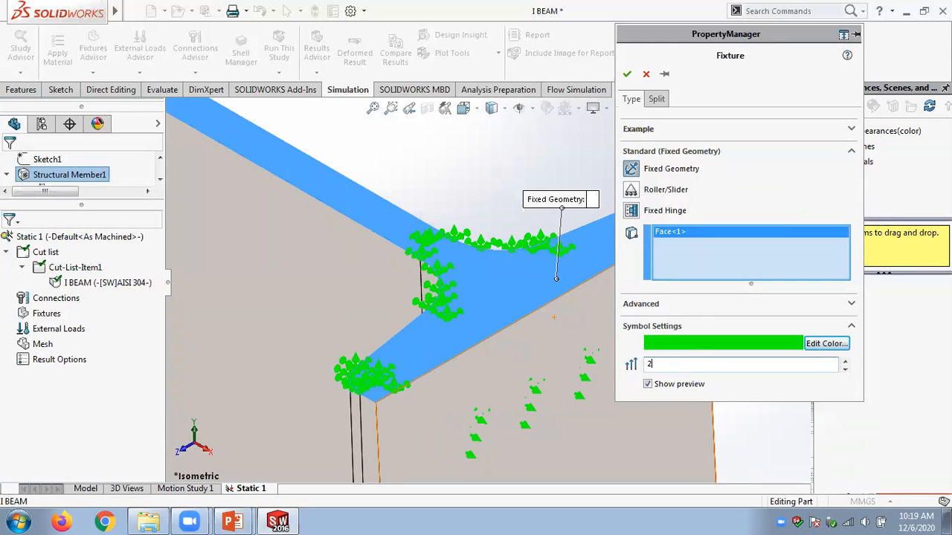
{"action": "double_click", "coordinate": [652, 363]}
{"action": "key", "text": "BackSpace"}
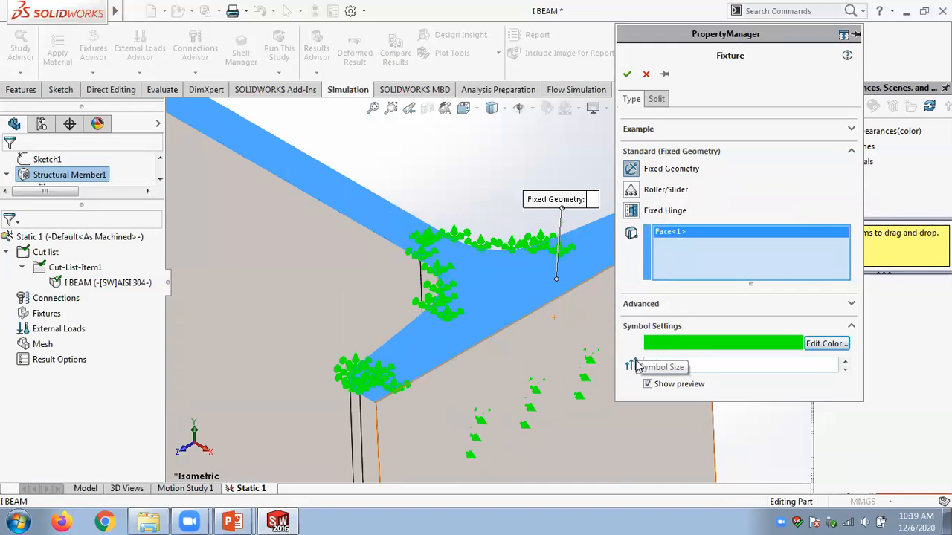
{"action": "type", "text": "100"}
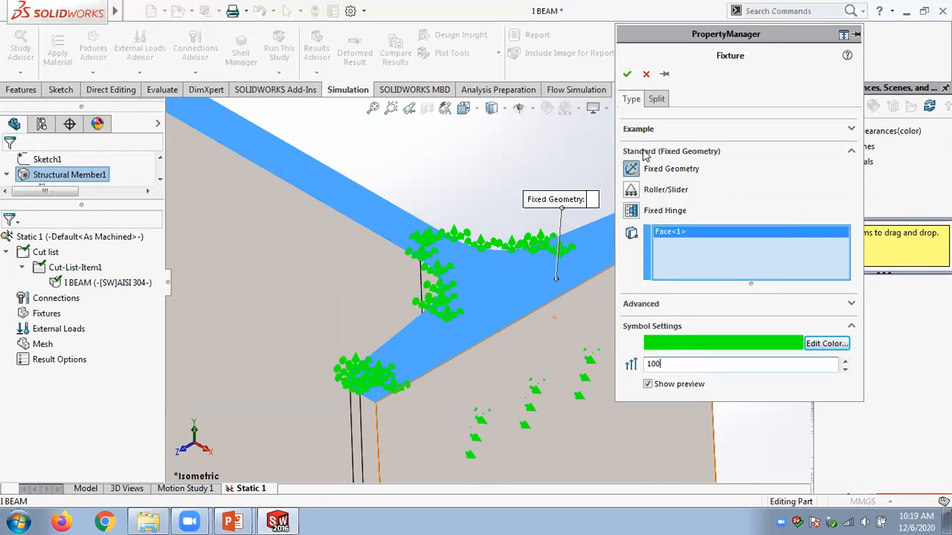
{"action": "left_click", "coordinate": [627, 74]}
{"action": "scroll", "coordinate": [518, 199], "scroll_direction": "down", "scroll_amount": 10}
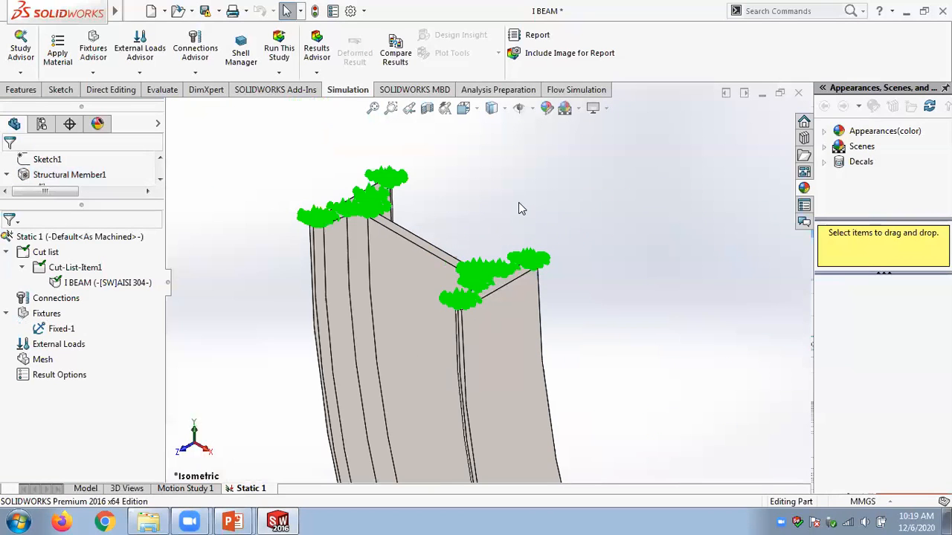
{"action": "scroll", "coordinate": [552, 349], "scroll_direction": "down", "scroll_amount": 10}
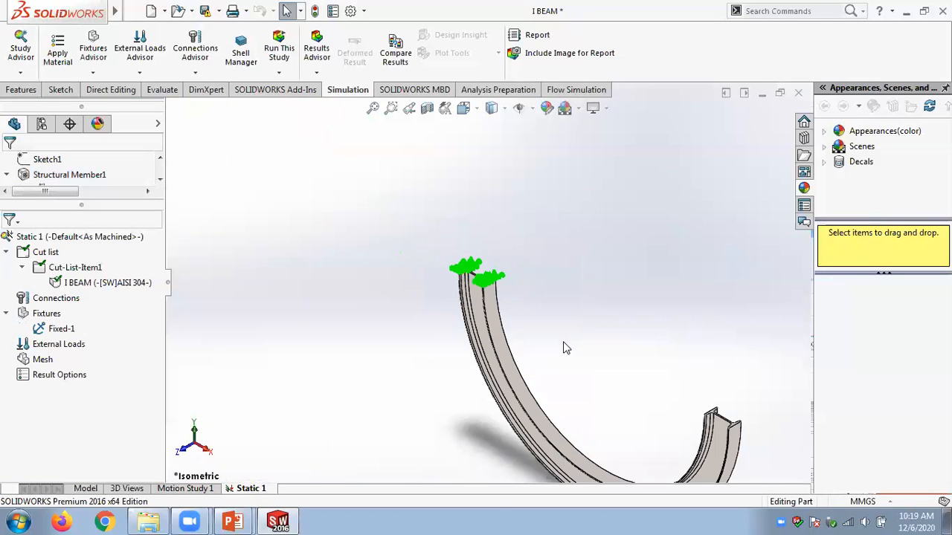
{"action": "scroll", "coordinate": [676, 412], "scroll_direction": "up", "scroll_amount": 8}
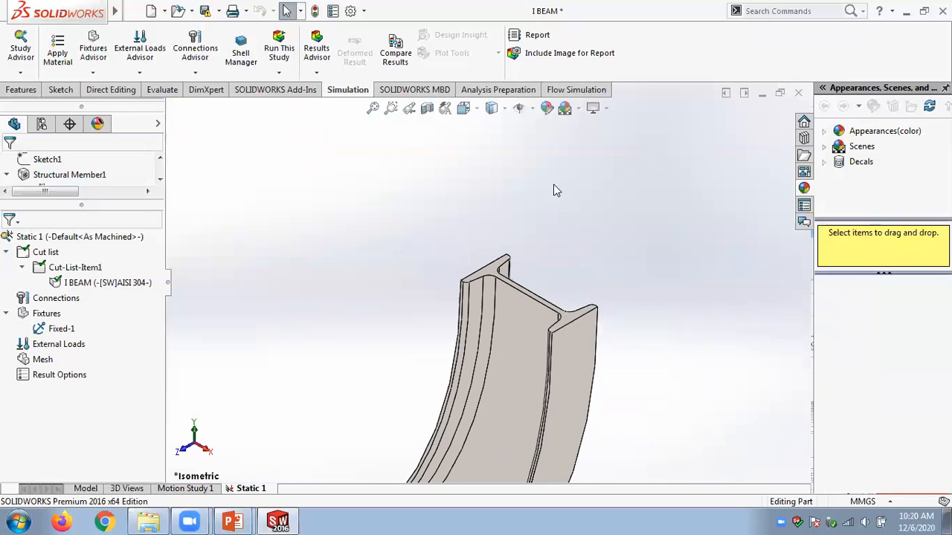
Close the Chapter 01 presentation and switch to the Chapter 07 presentation to review the "Convert I-Beam to a Solid" slide.
{"action": "mouse_move", "coordinate": [233, 522]}
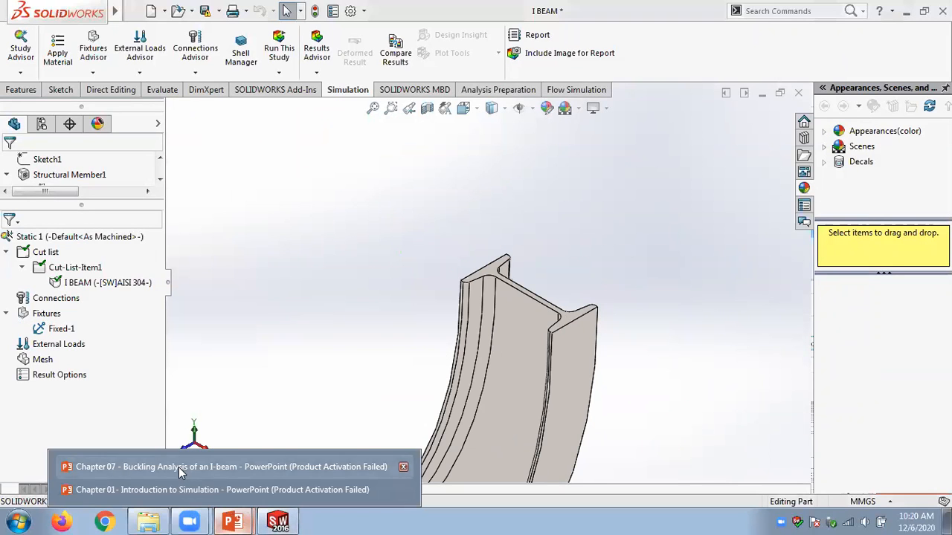
{"action": "left_click", "coordinate": [403, 490]}
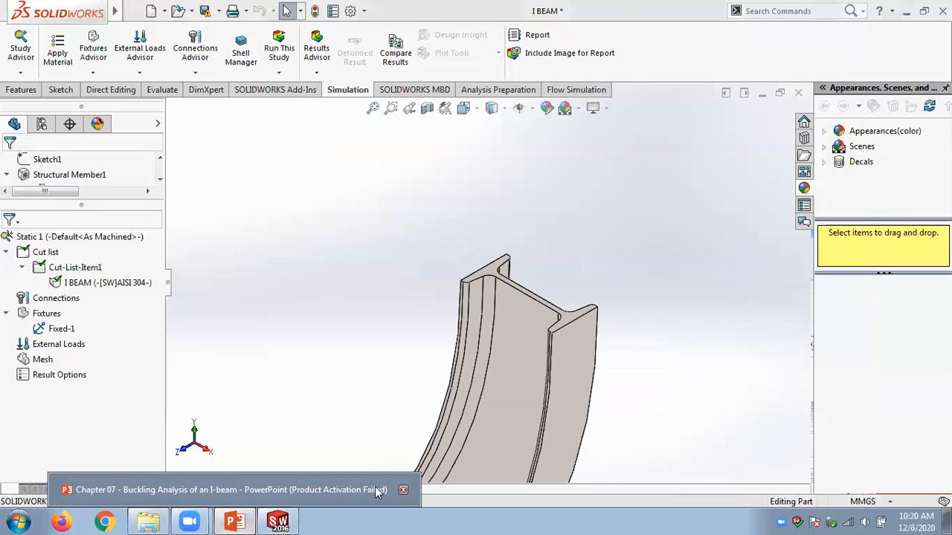
{"action": "left_click", "coordinate": [375, 490]}
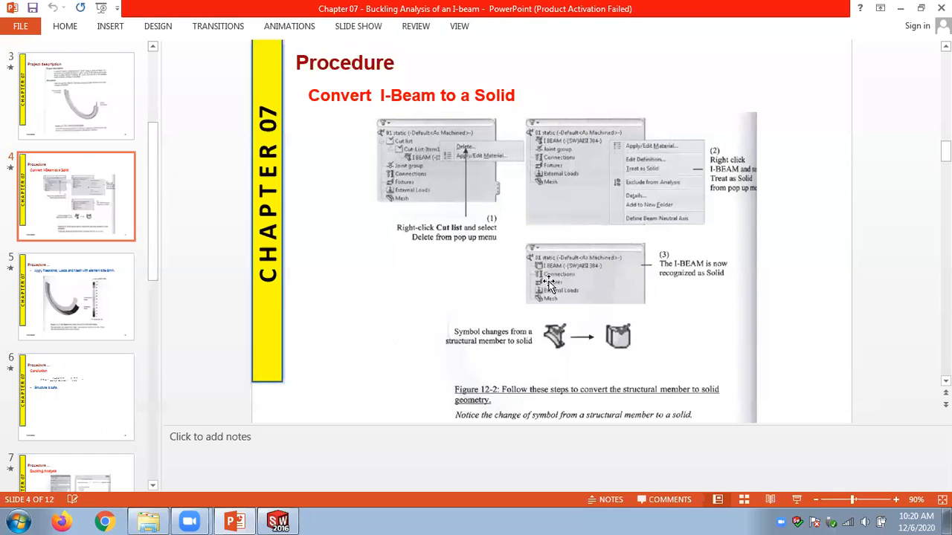
Switch back to SOLIDWORKS and close the I BEAM part without saving it.
{"action": "left_click", "coordinate": [270, 521]}
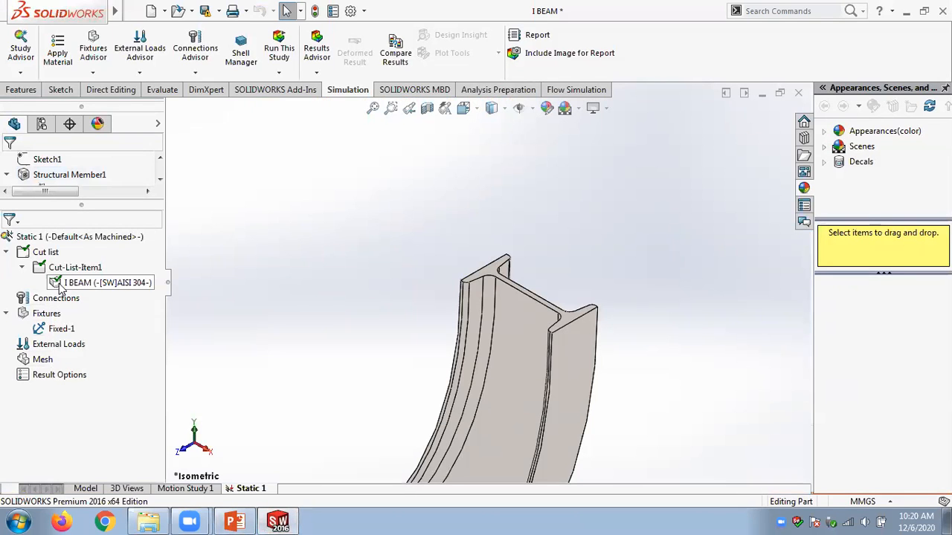
{"action": "left_click", "coordinate": [799, 94]}
{"action": "left_click", "coordinate": [485, 282]}
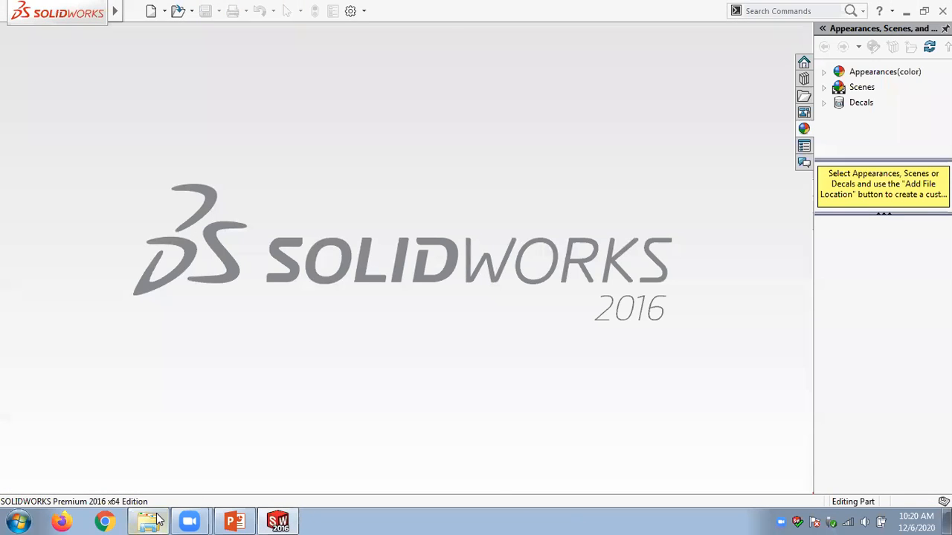
Try to reopen I BEAM.SLDPRT from the recent documents, and decline opening a copy.
{"action": "left_click", "coordinate": [148, 522]}
{"action": "left_click", "coordinate": [148, 521]}
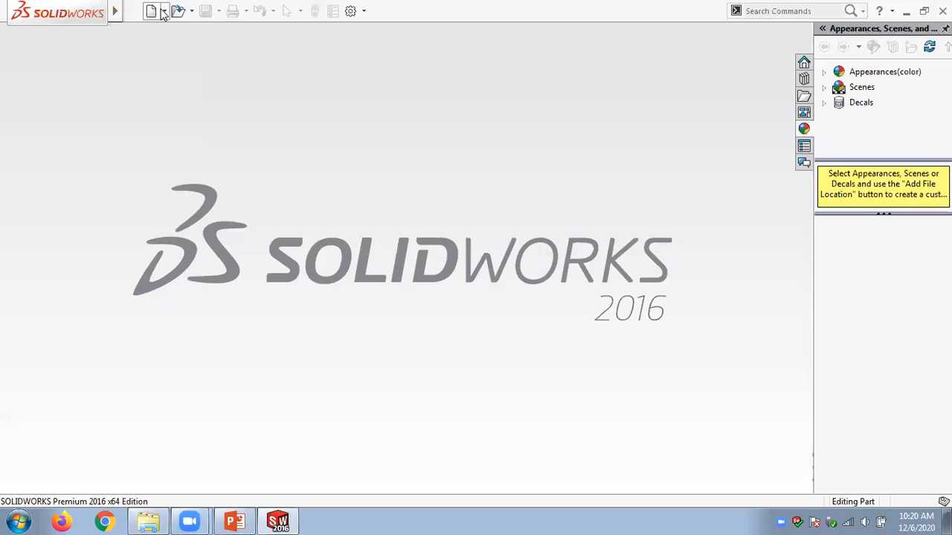
{"action": "left_click", "coordinate": [191, 10]}
{"action": "left_click", "coordinate": [199, 45]}
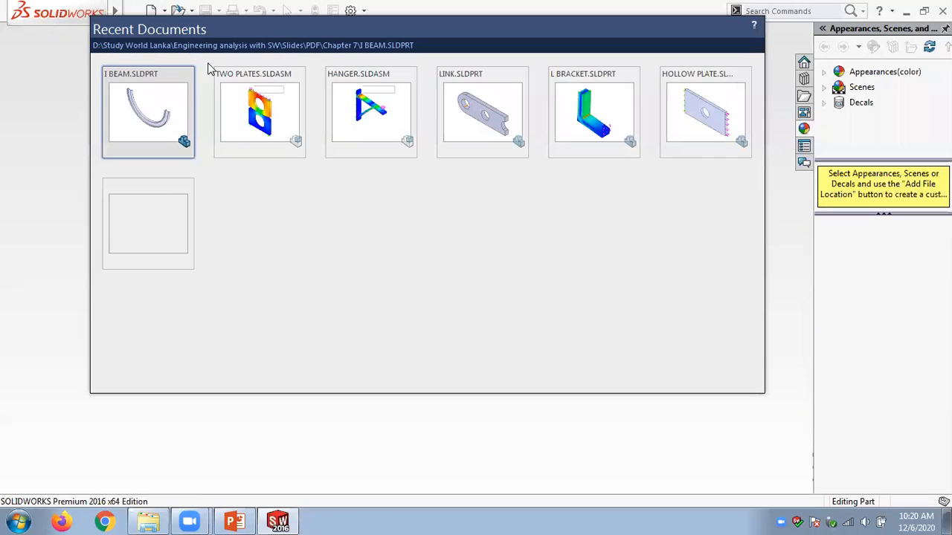
{"action": "left_click", "coordinate": [167, 106]}
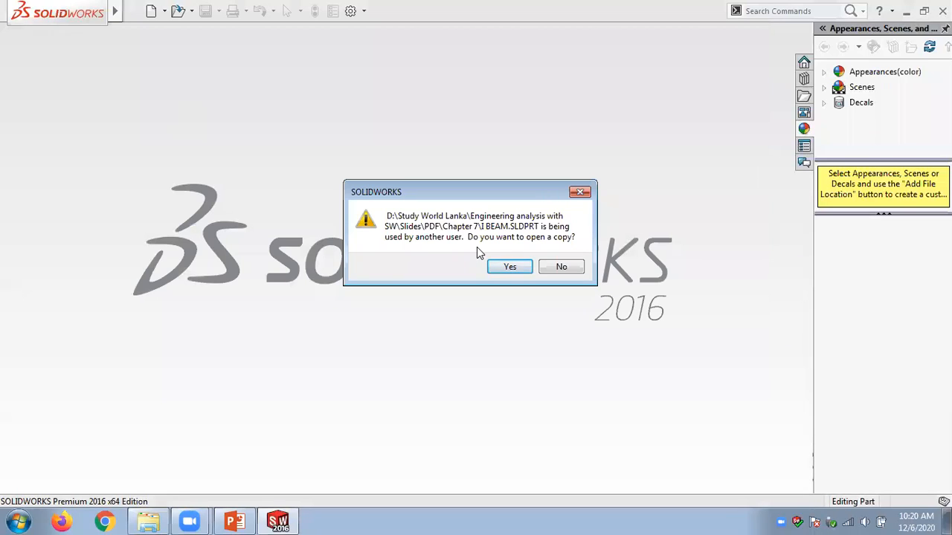
{"action": "left_click", "coordinate": [559, 267]}
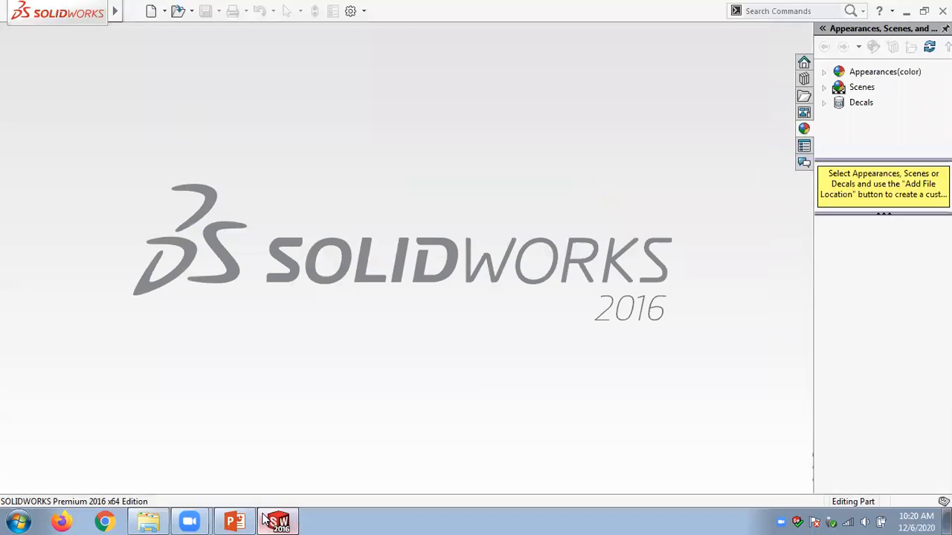
Switch to the file explorer and open the I BEAM part from the Slides, PDF, Chapter 7 folder.
{"action": "left_click", "coordinate": [235, 522]}
{"action": "left_click", "coordinate": [146, 522]}
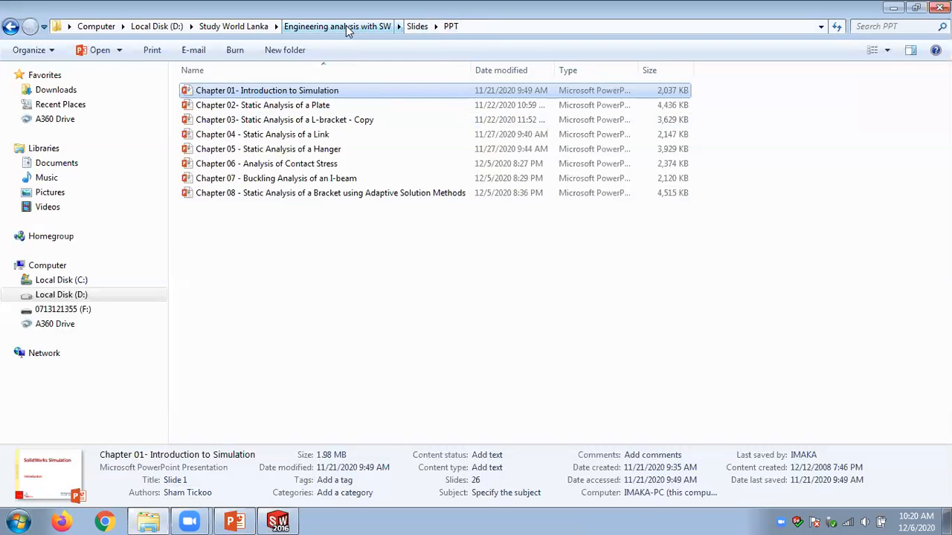
{"action": "left_click", "coordinate": [417, 27]}
{"action": "double_click", "coordinate": [230, 91]}
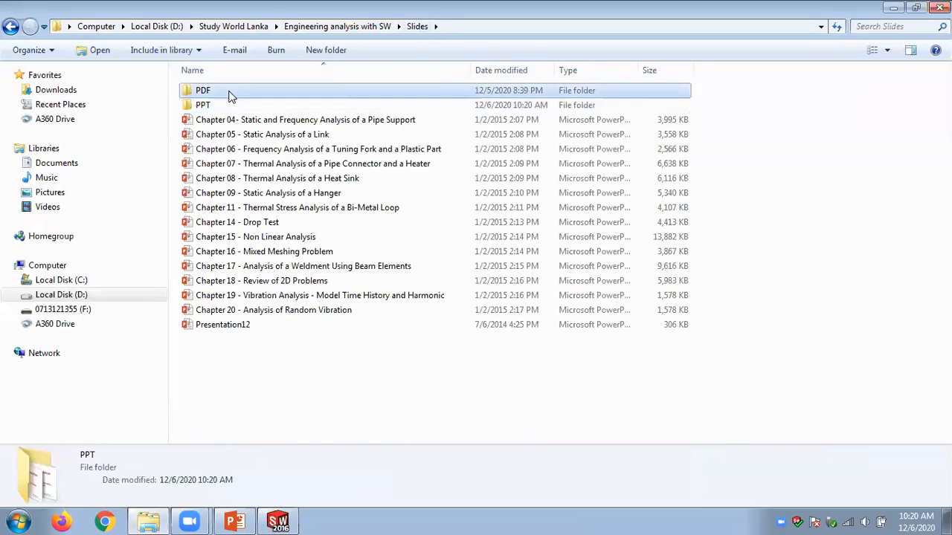
{"action": "double_click", "coordinate": [230, 169]}
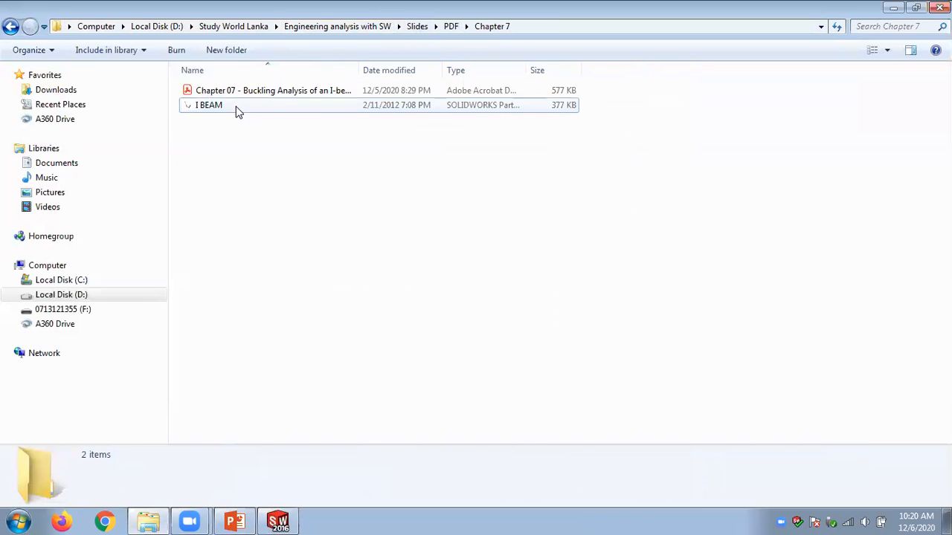
{"action": "double_click", "coordinate": [236, 109]}
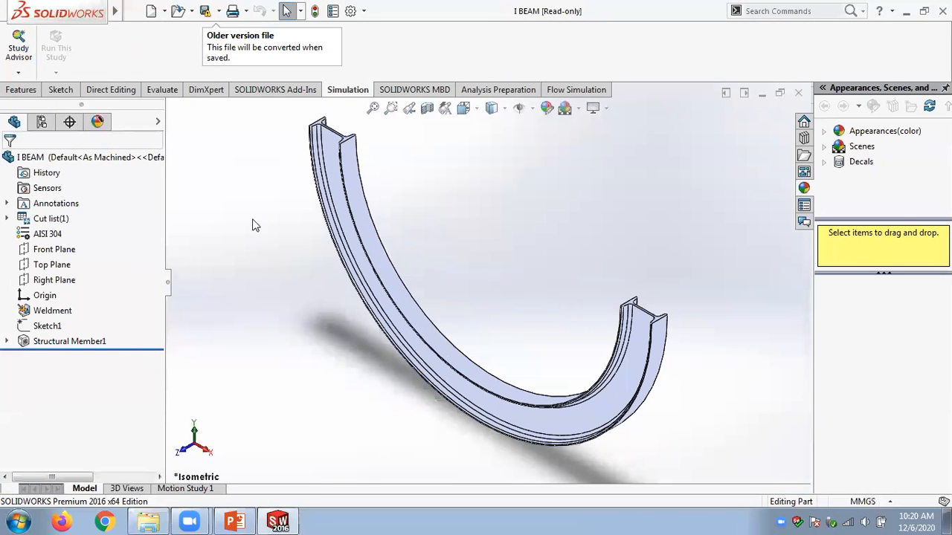
Create a new simulation study of type Static named Static 1.
{"action": "left_click", "coordinate": [19, 71]}
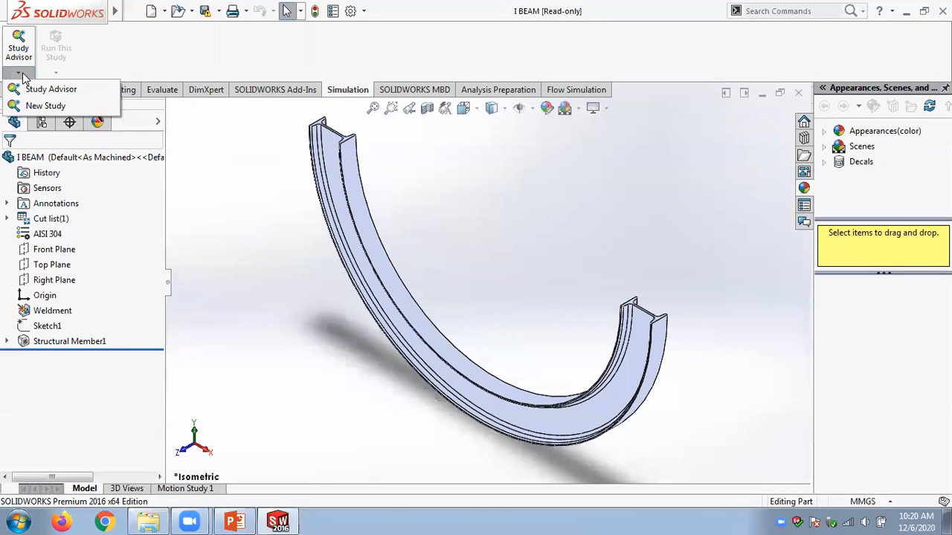
{"action": "left_click", "coordinate": [34, 107]}
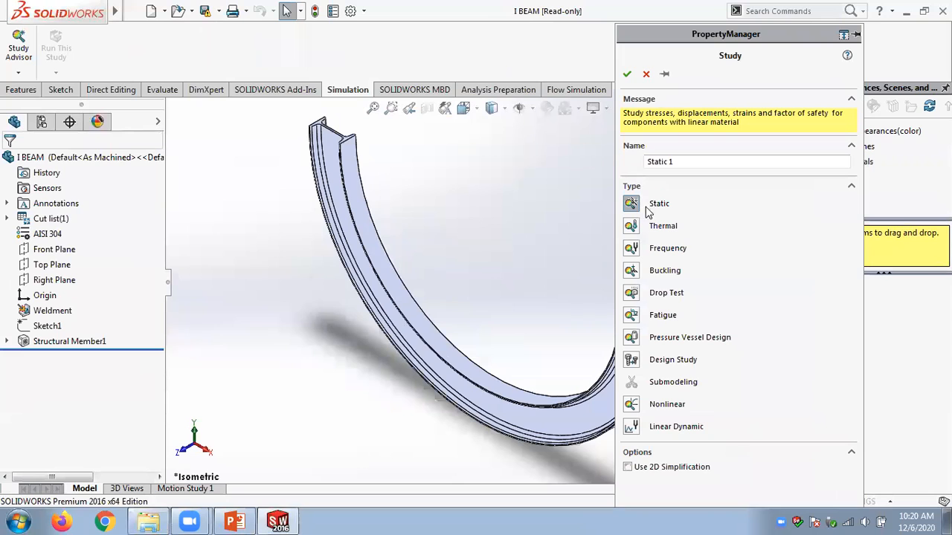
{"action": "left_click", "coordinate": [626, 73]}
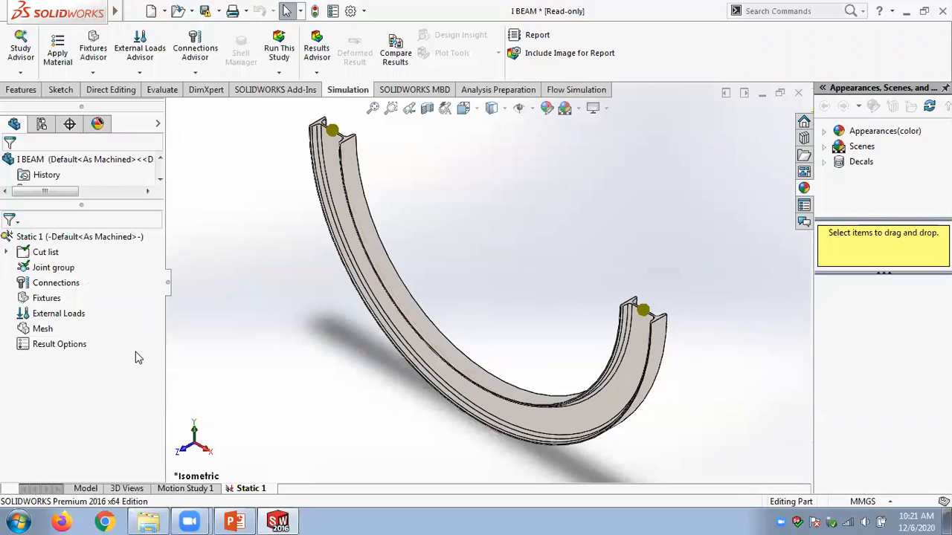
Treat the I BEAM body under Cut-List-Item1 as a solid, and compare it with the conversion slide in the Chapter 07 presentation.
{"action": "left_click", "coordinate": [6, 252]}
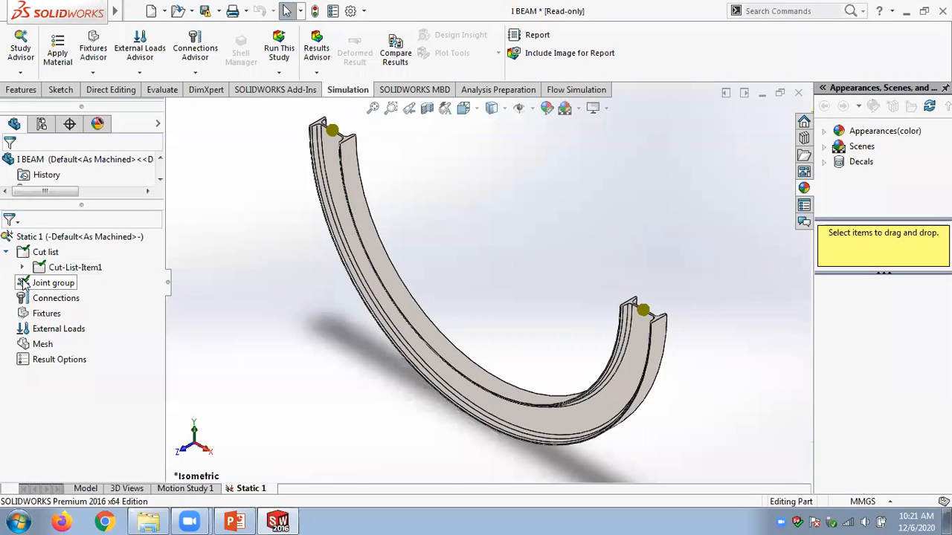
{"action": "left_click", "coordinate": [22, 267]}
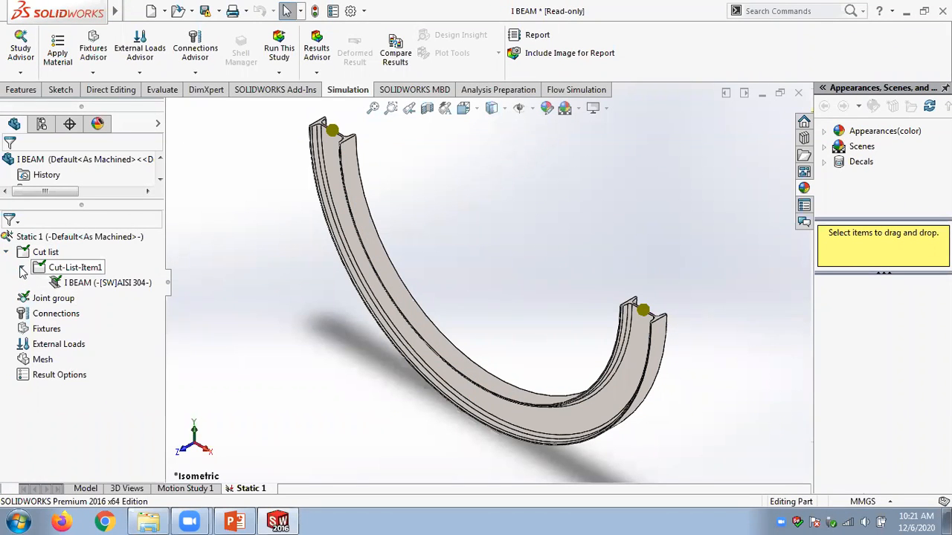
{"action": "right_click", "coordinate": [93, 289]}
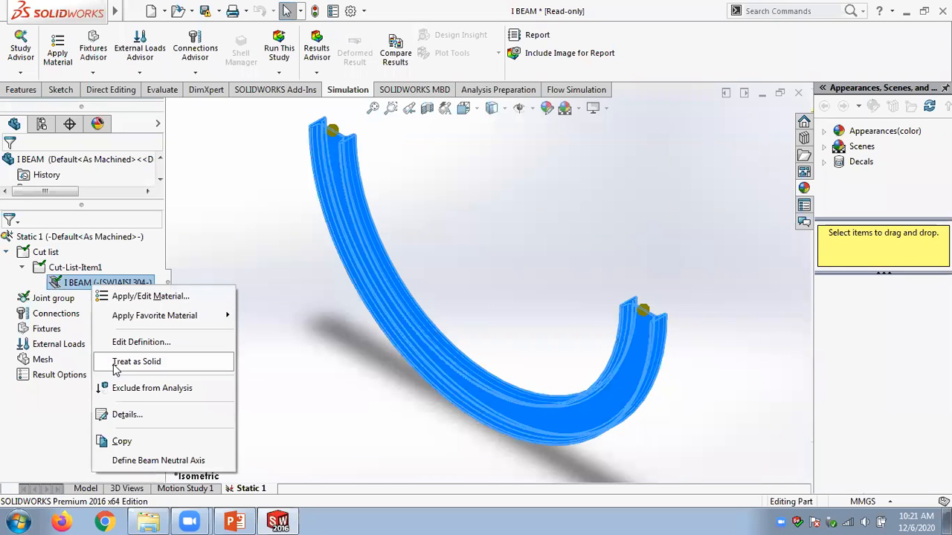
{"action": "left_click", "coordinate": [136, 361]}
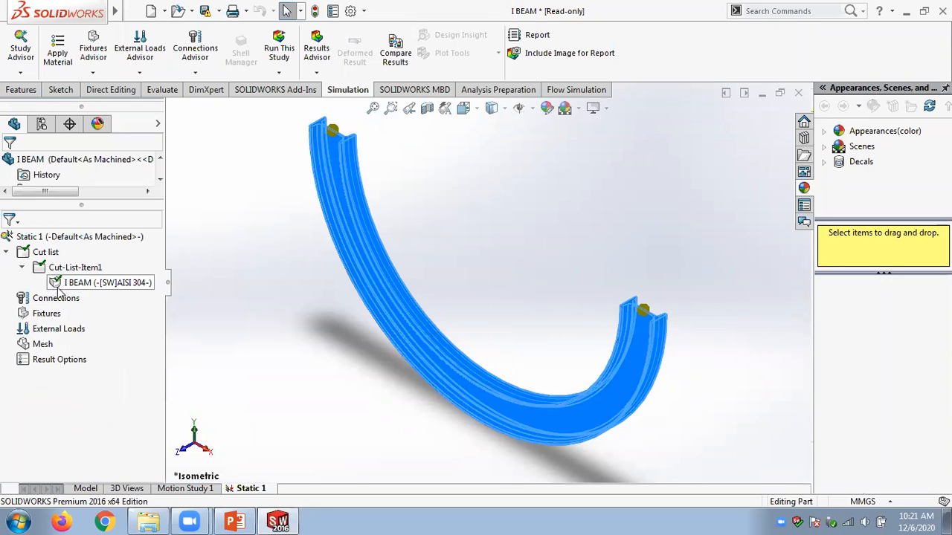
{"action": "left_click", "coordinate": [234, 522]}
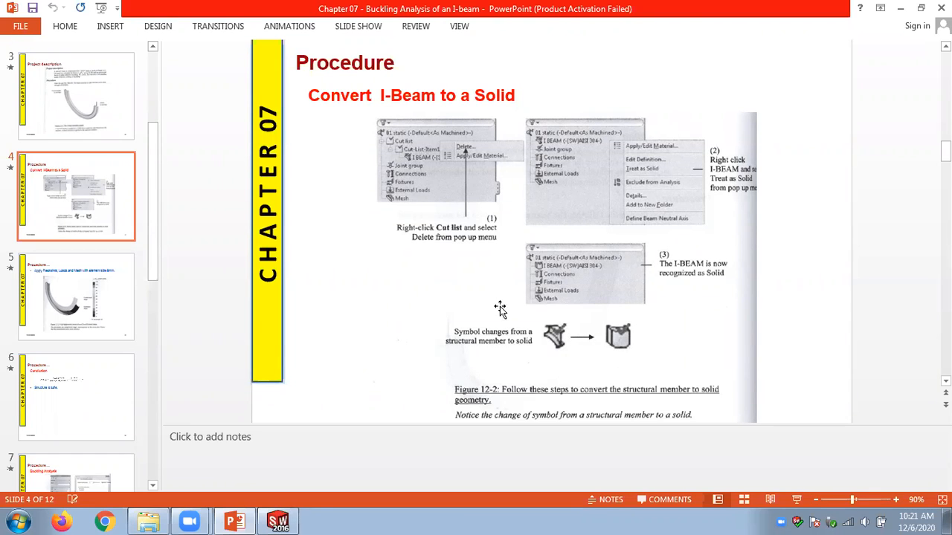
Switch back to SOLIDWORKS and apply a Fixed Geometry fixture to the end face at the I-beam's taller end.
{"action": "left_click", "coordinate": [278, 521]}
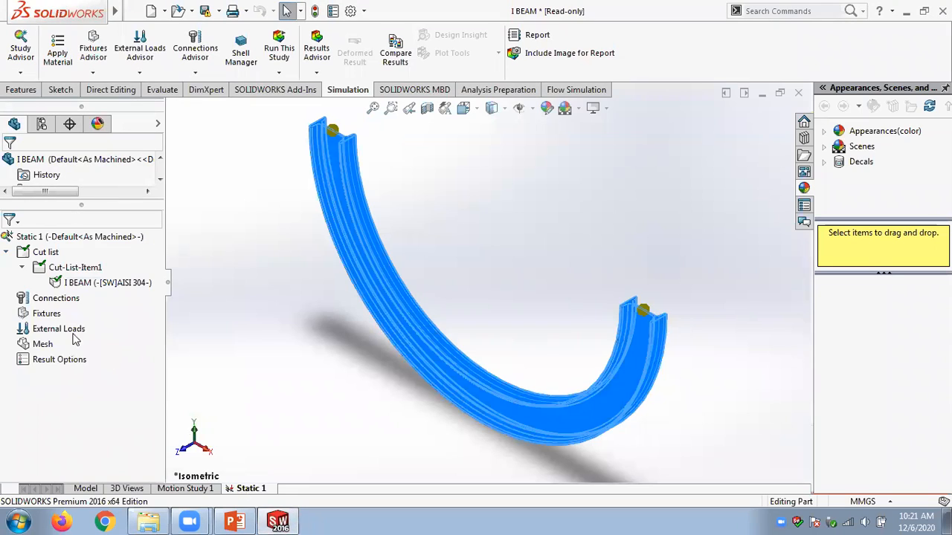
{"action": "right_click", "coordinate": [46, 313]}
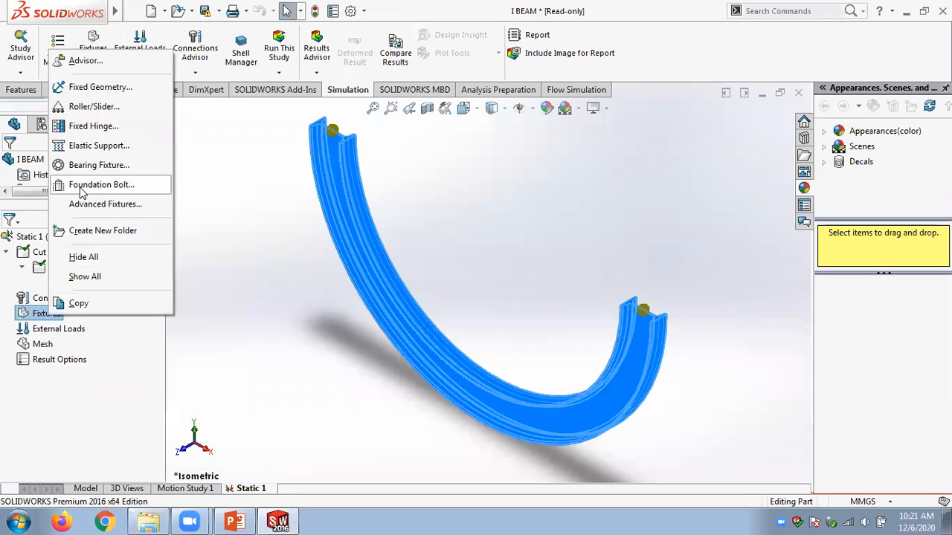
{"action": "left_click", "coordinate": [115, 94]}
{"action": "scroll", "coordinate": [372, 160], "scroll_direction": "down", "scroll_amount": 3}
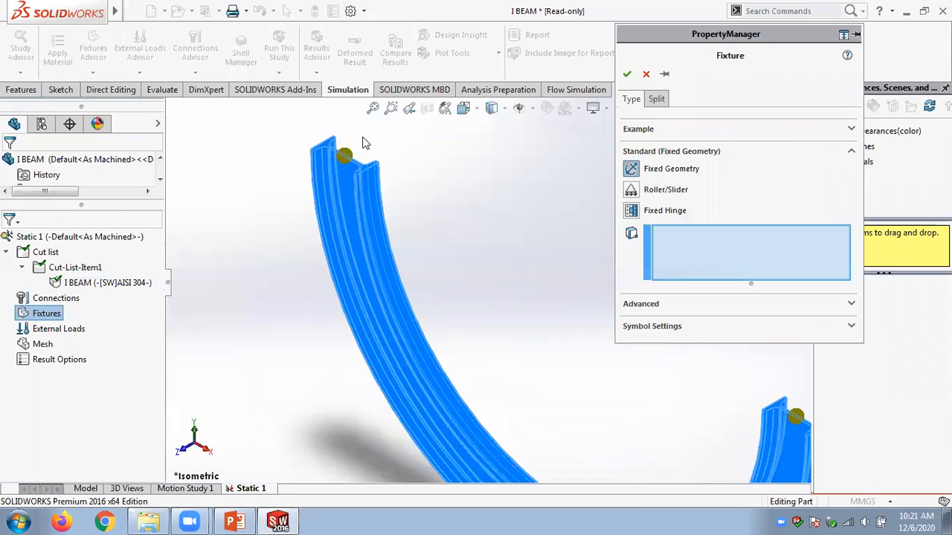
{"action": "scroll", "coordinate": [395, 177], "scroll_direction": "down", "scroll_amount": 2}
{"action": "left_click", "coordinate": [379, 211]}
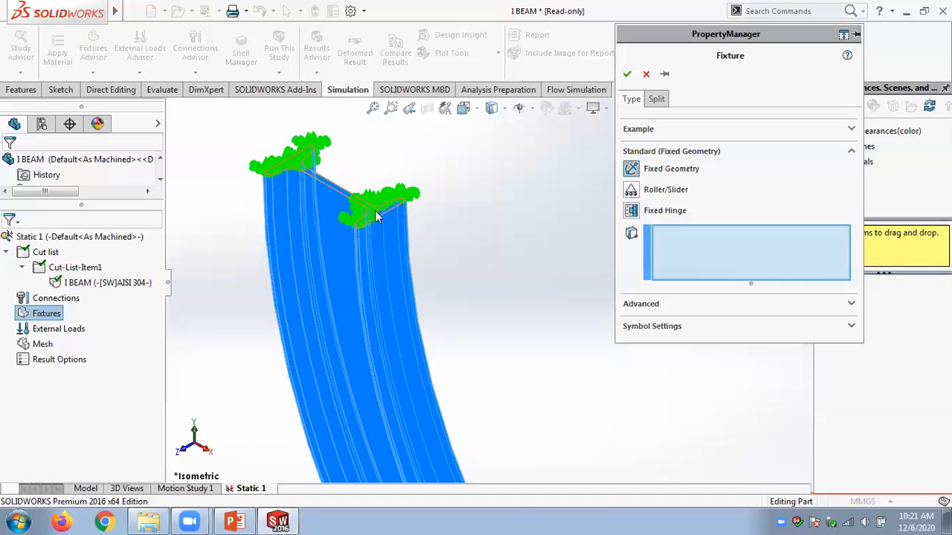
{"action": "left_click", "coordinate": [627, 74]}
{"action": "scroll", "coordinate": [468, 201], "scroll_direction": "up", "scroll_amount": 5}
{"action": "scroll", "coordinate": [592, 365], "scroll_direction": "down", "scroll_amount": 5}
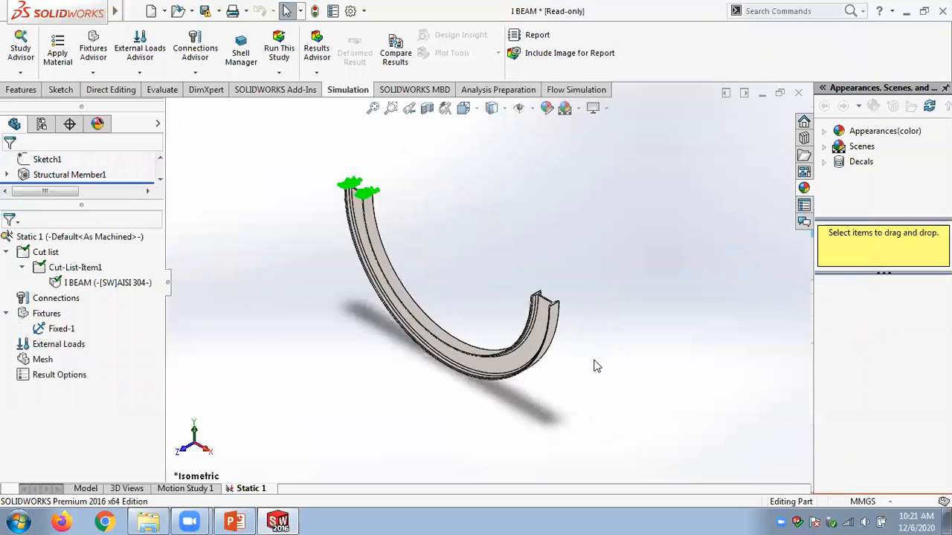
Switch to the Chapter 07 presentation and review the load on the project description slide and the meshing instructions.
{"action": "left_click", "coordinate": [234, 522]}
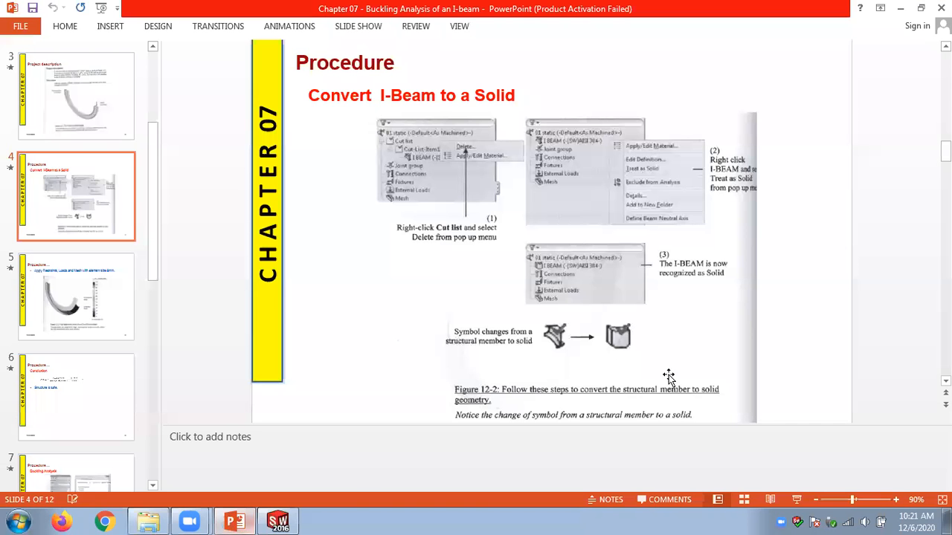
{"action": "scroll", "coordinate": [792, 329], "scroll_direction": "up", "scroll_amount": 1}
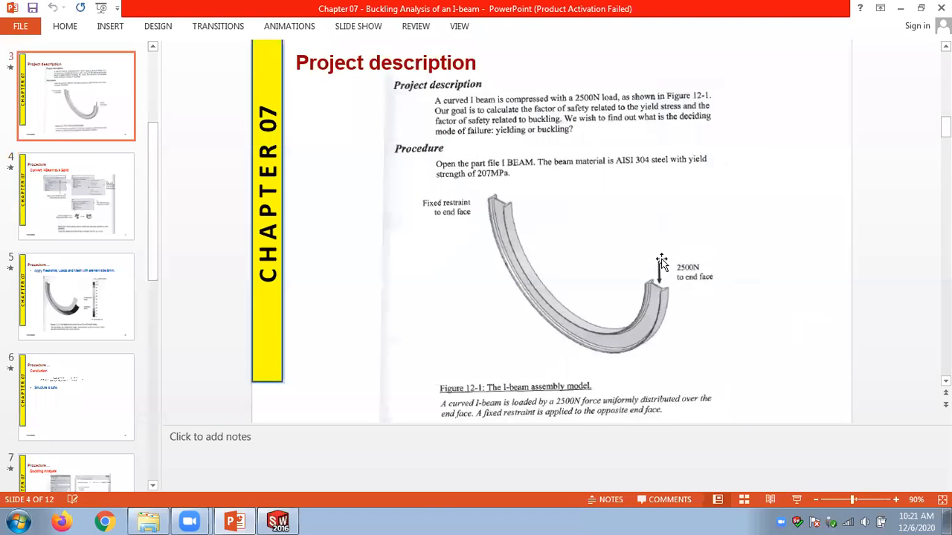
{"action": "scroll", "coordinate": [666, 302], "scroll_direction": "down", "scroll_amount": 2}
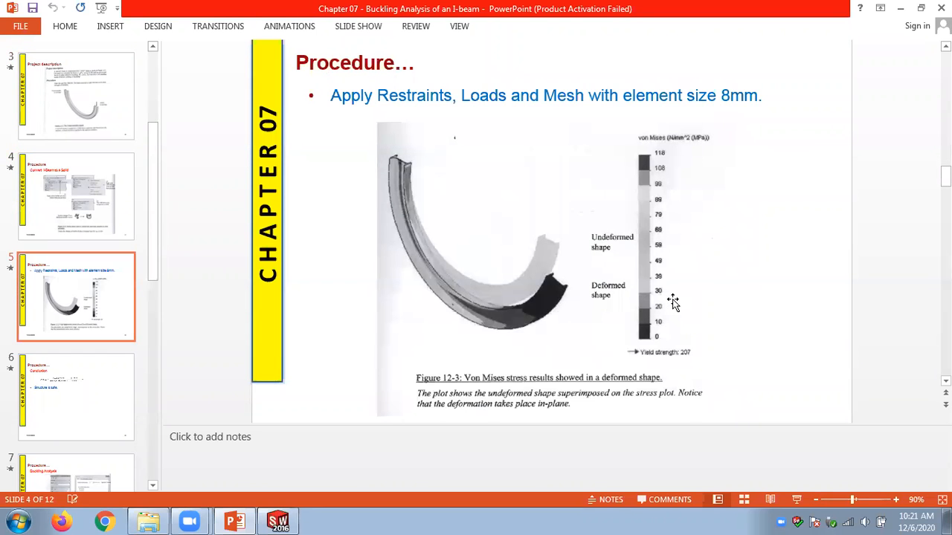
{"action": "scroll", "coordinate": [673, 302], "scroll_direction": "down", "scroll_amount": 1}
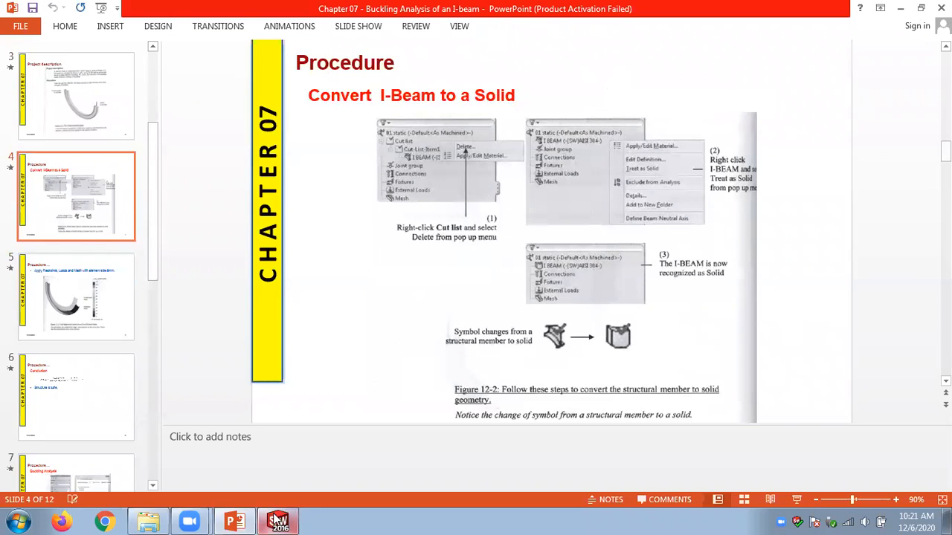
Switch back to SOLIDWORKS and apply a 1000 N normal force to the I-beam's free end face.
{"action": "left_click", "coordinate": [277, 522]}
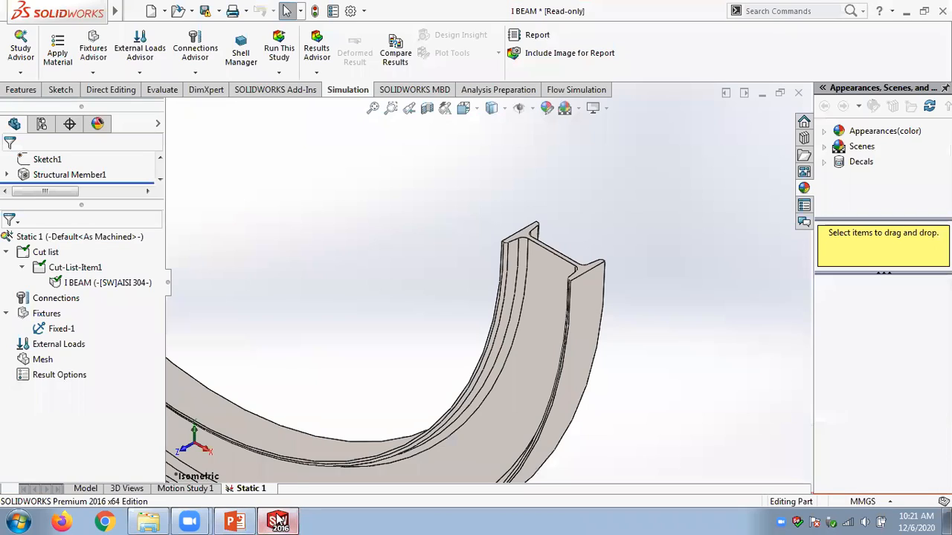
{"action": "right_click", "coordinate": [59, 348]}
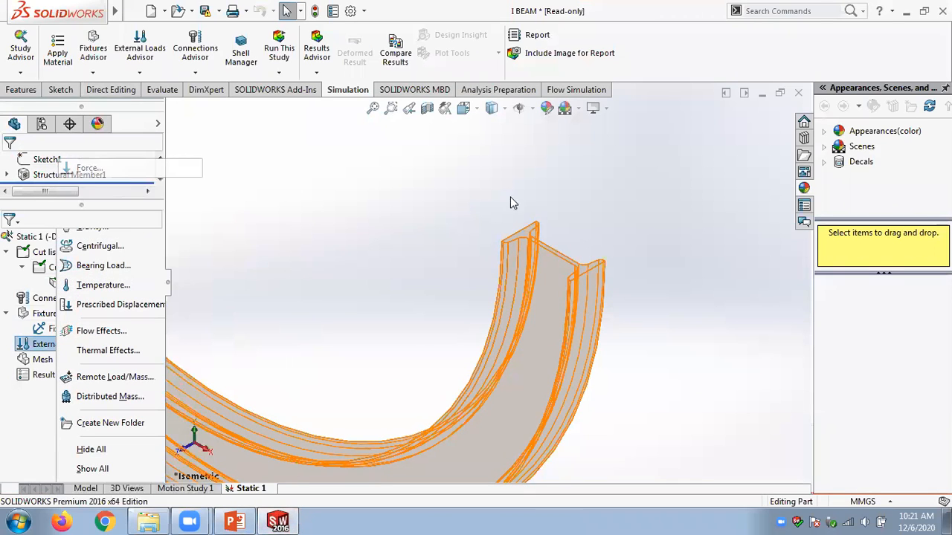
{"action": "scroll", "coordinate": [532, 225], "scroll_direction": "down", "scroll_amount": 2}
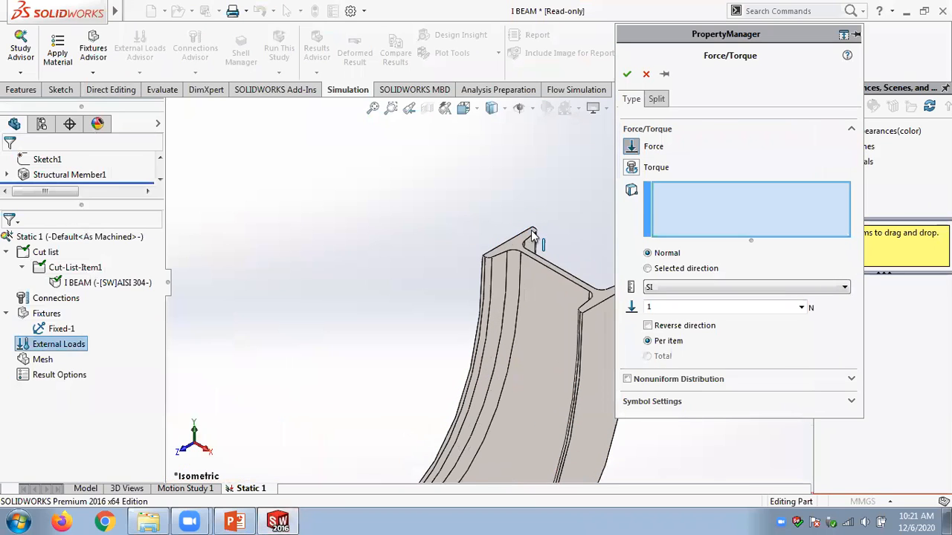
{"action": "left_click", "coordinate": [516, 246]}
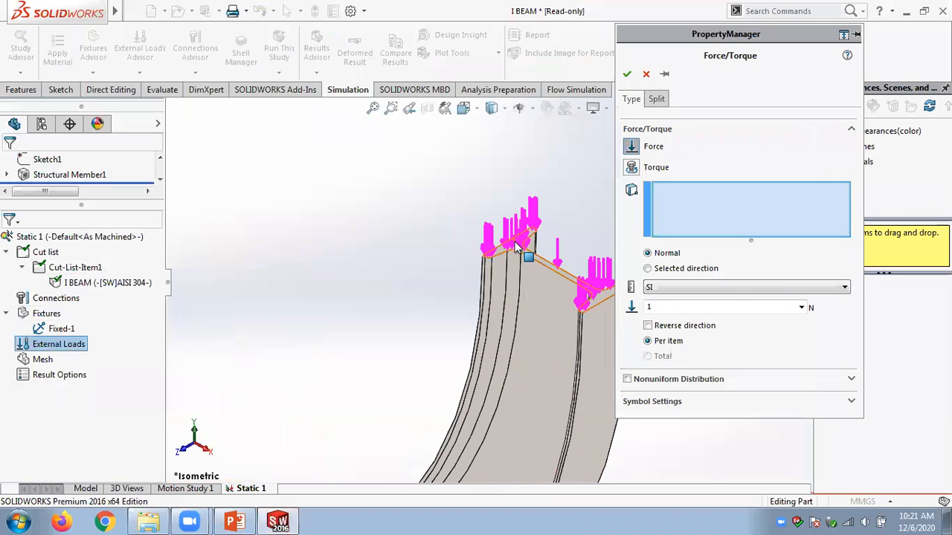
{"action": "left_click", "coordinate": [680, 306]}
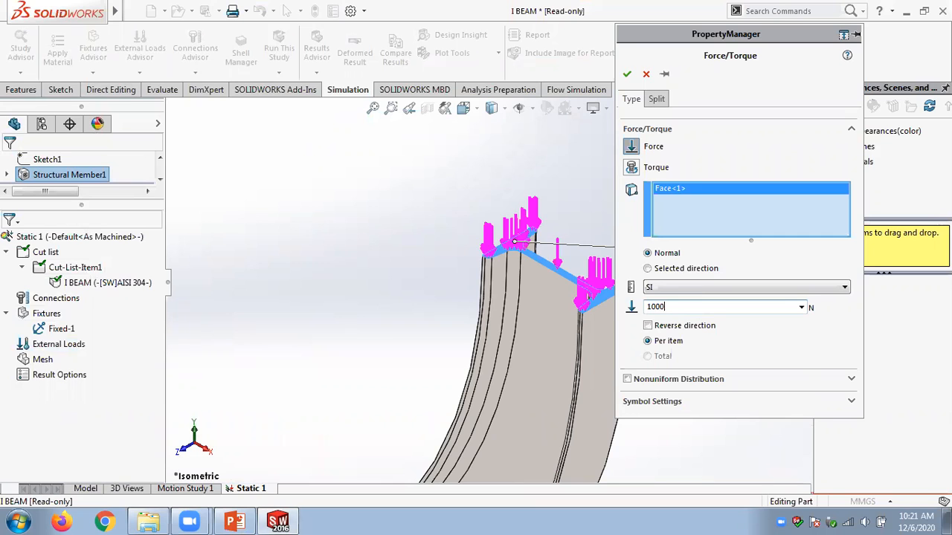
{"action": "left_click", "coordinate": [626, 74]}
{"action": "scroll", "coordinate": [420, 174], "scroll_direction": "up", "scroll_amount": 8}
{"action": "scroll", "coordinate": [327, 131], "scroll_direction": "down", "scroll_amount": 2}
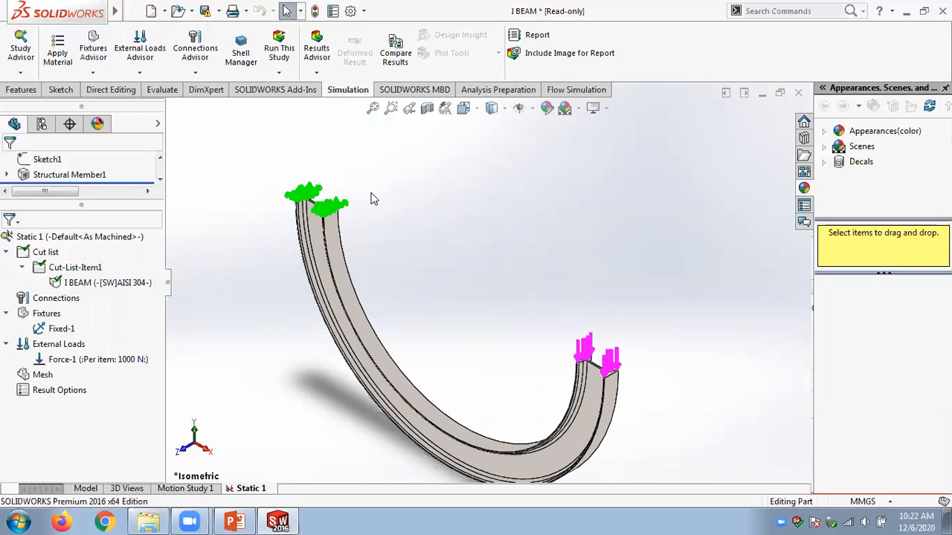
Create a standard mesh with an 8.00 mm element size and 0.40 mm tolerance.
{"action": "right_click", "coordinate": [41, 375]}
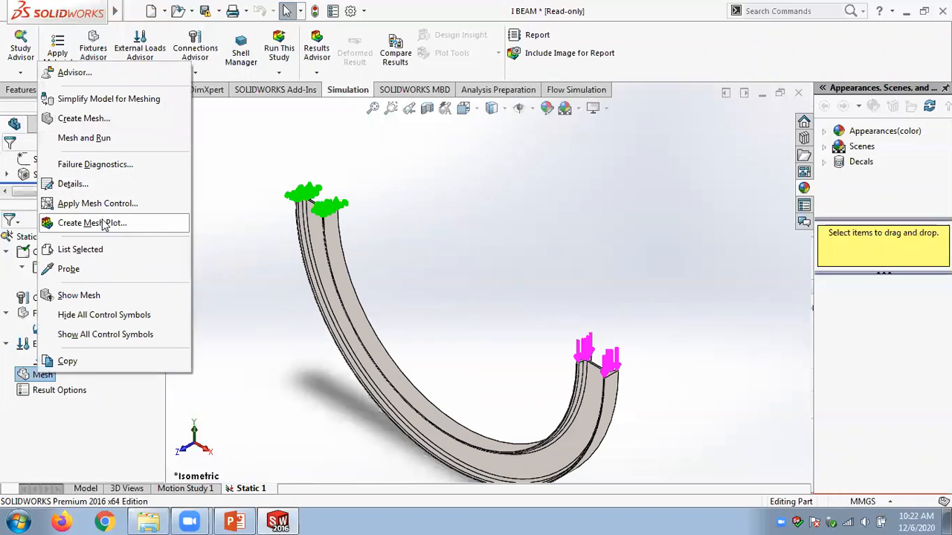
{"action": "left_click", "coordinate": [74, 119]}
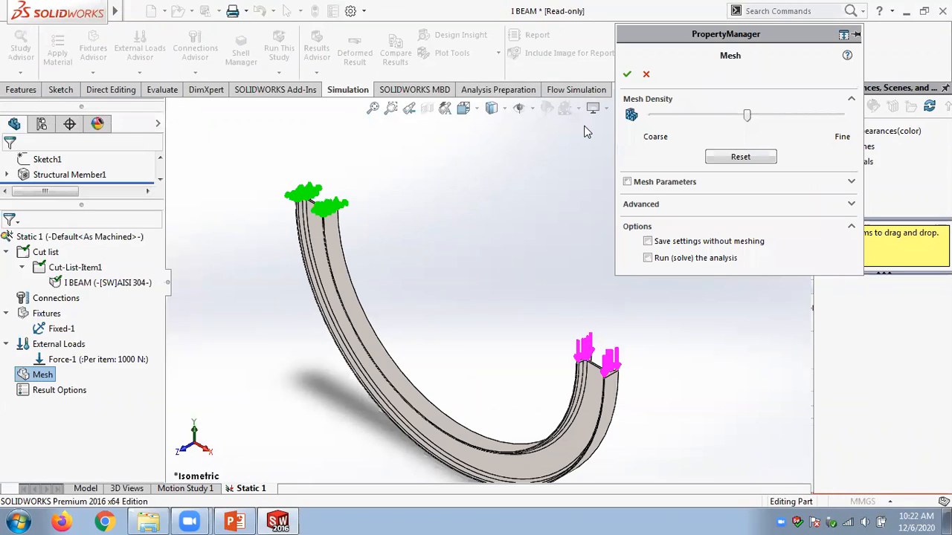
{"action": "left_click", "coordinate": [851, 183]}
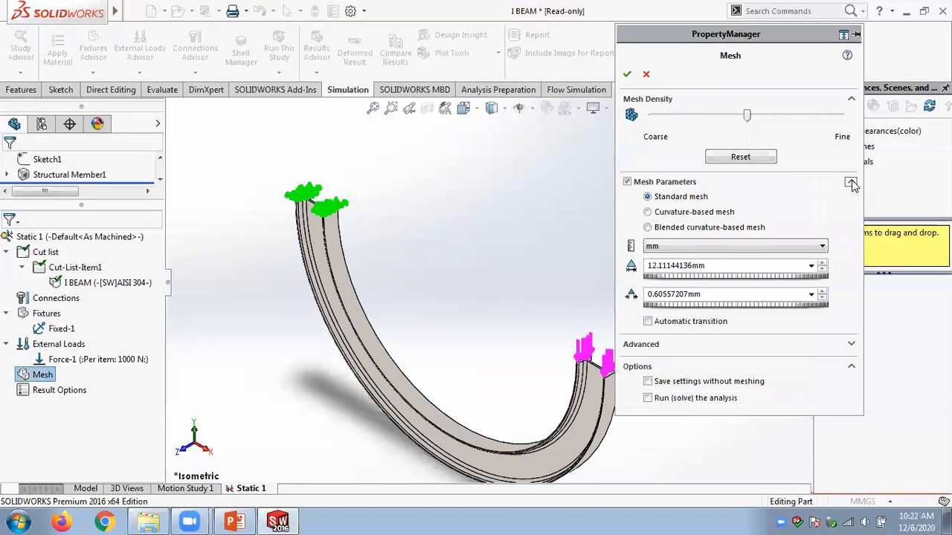
{"action": "double_click", "coordinate": [726, 265]}
{"action": "type", "text": "8.00mm"}
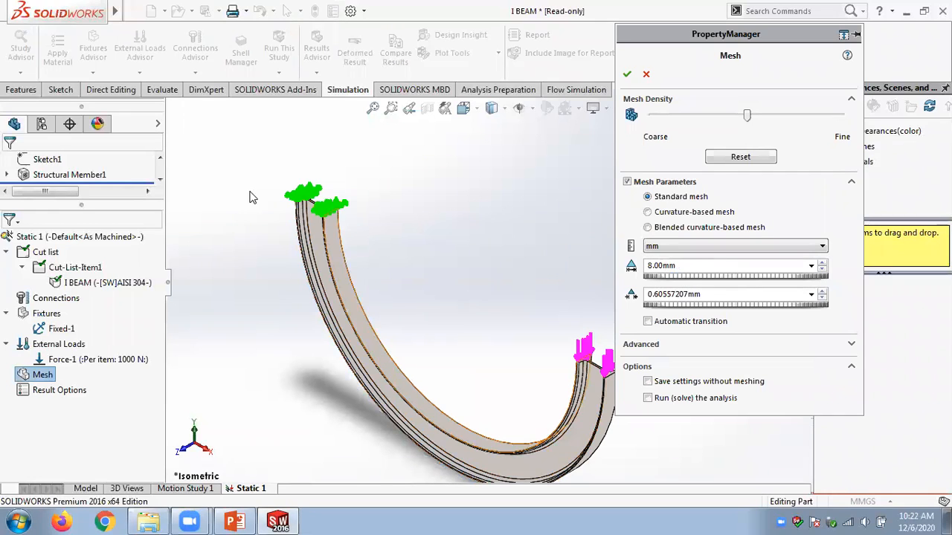
{"action": "double_click", "coordinate": [685, 294]}
{"action": "type", "text": "0.40mm"}
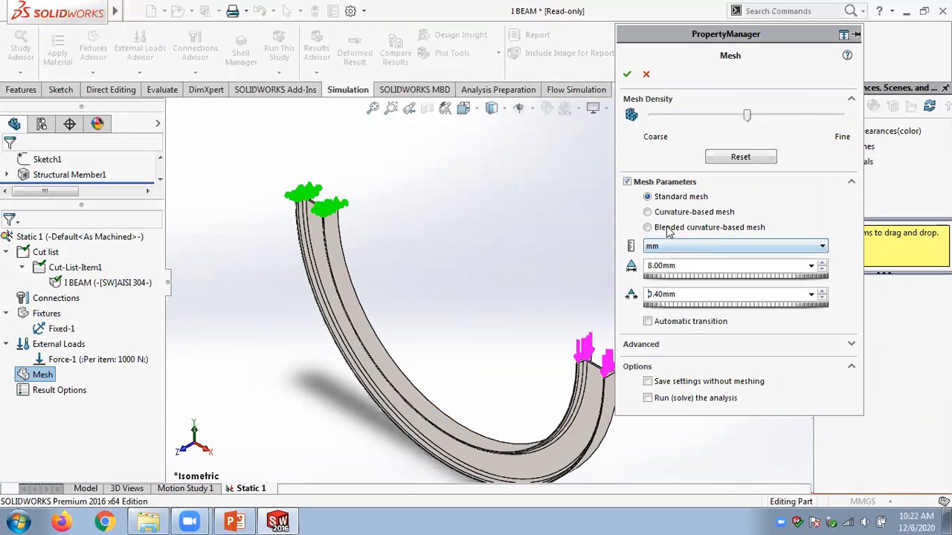
{"action": "left_click", "coordinate": [627, 73]}
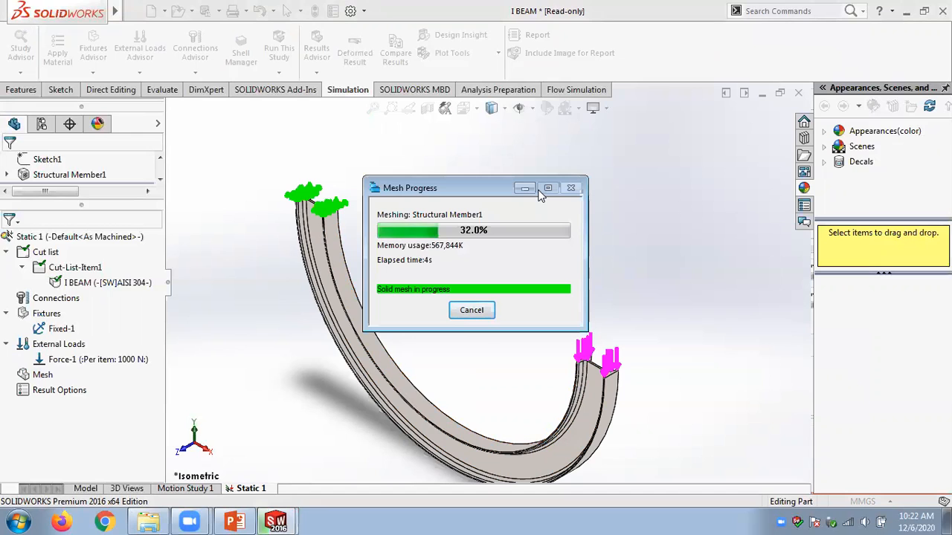
Switch to the Chapter 07 presentation and highlight the required element size on the restraints, loads and mesh slide.
{"action": "left_click", "coordinate": [235, 522]}
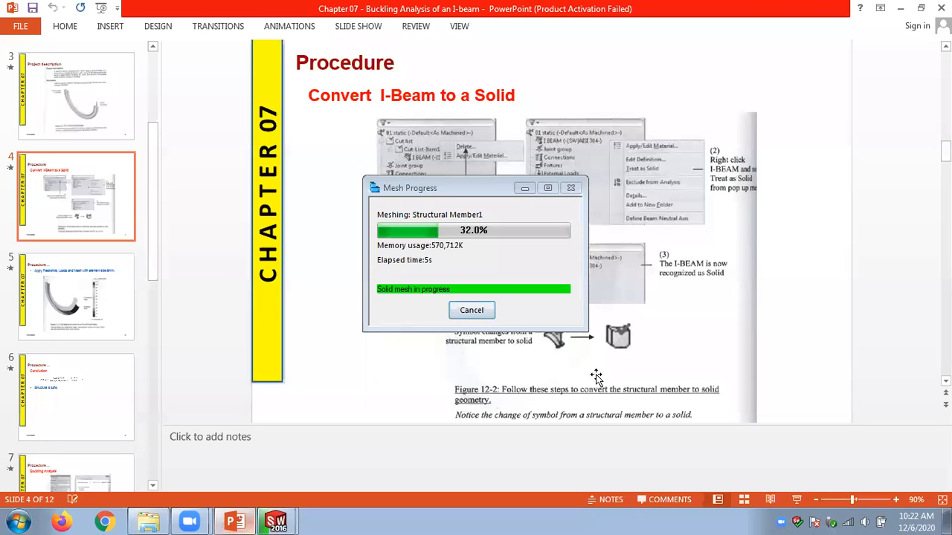
{"action": "scroll", "coordinate": [834, 291], "scroll_direction": "down", "scroll_amount": 1}
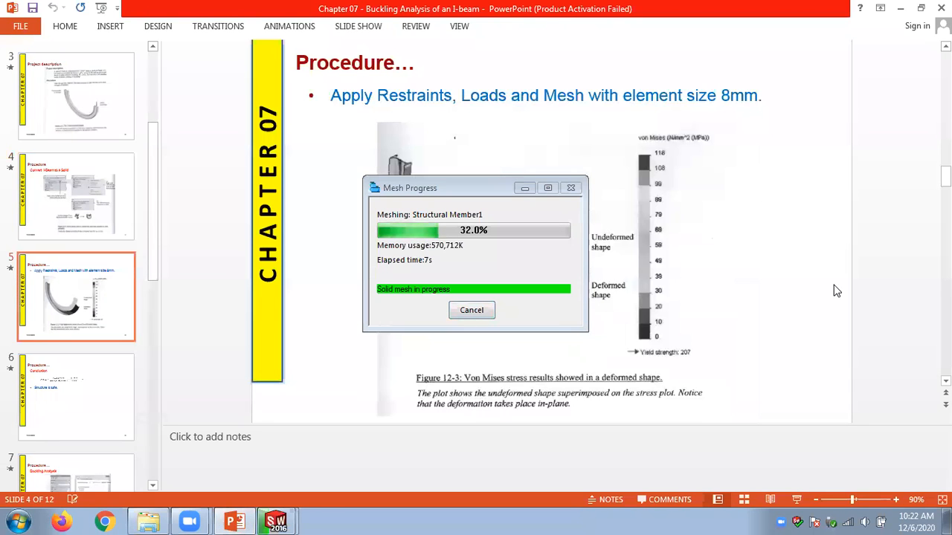
{"action": "left_click_drag", "start_coordinate": [685, 95], "coordinate": [766, 96]}
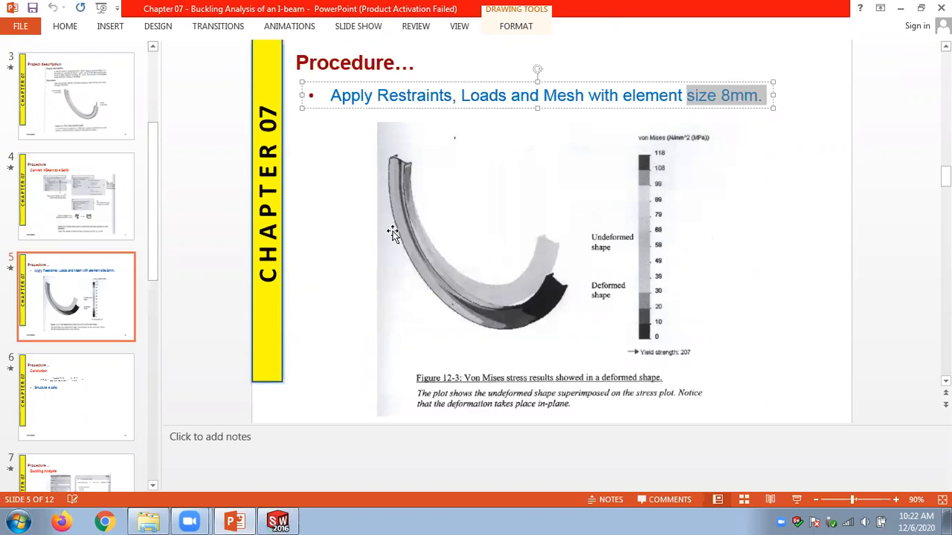
Switch back to SOLIDWORKS and run the Static 1 study.
{"action": "left_click", "coordinate": [281, 523]}
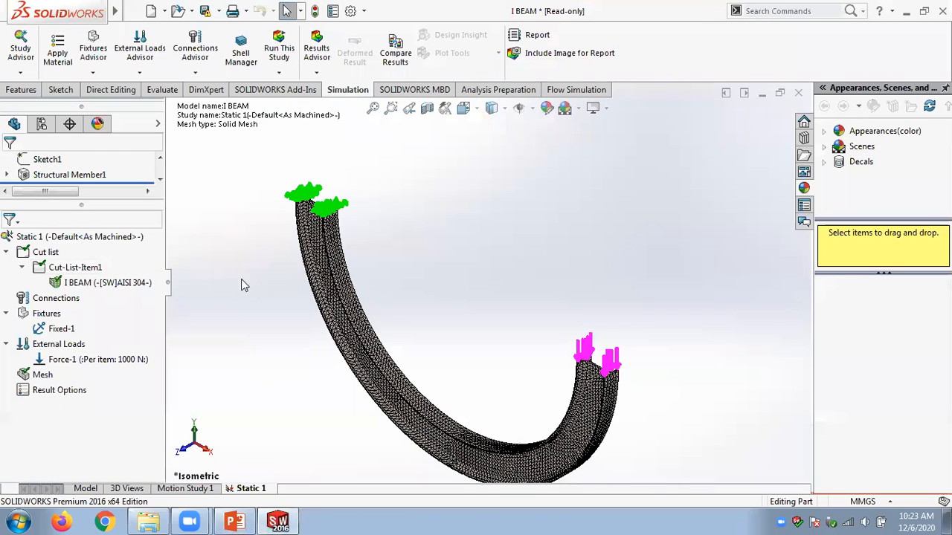
{"action": "right_click", "coordinate": [66, 240]}
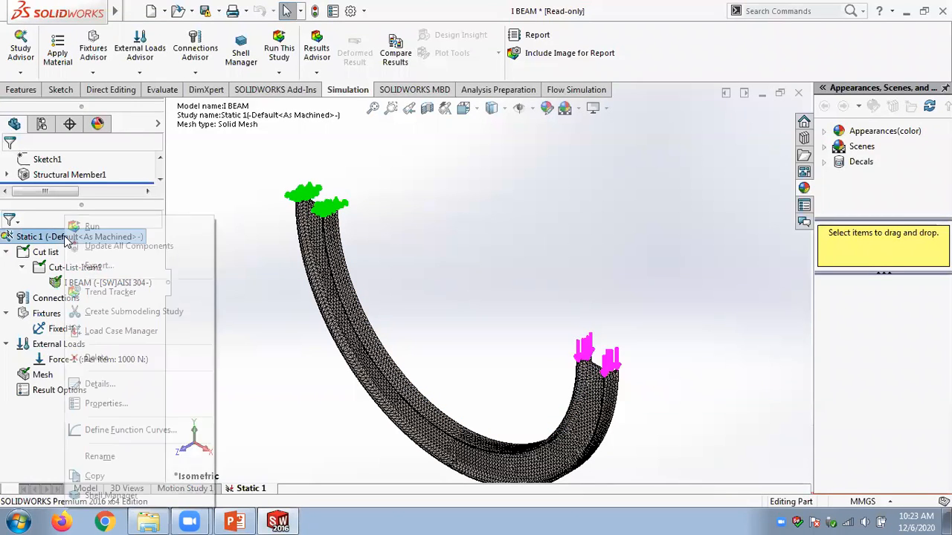
{"action": "left_click", "coordinate": [91, 225]}
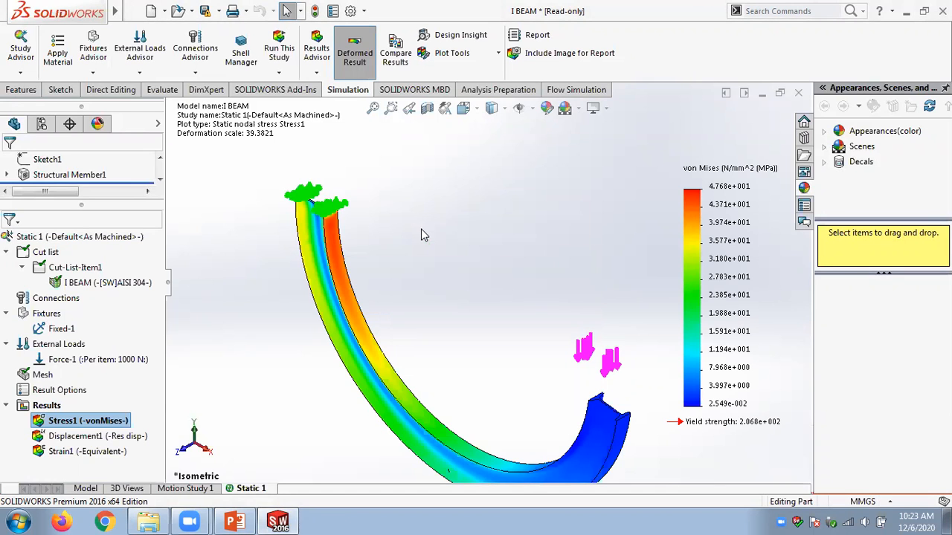
Save the read-only part as I BEAM-1 in the Chapter 7 folder, copying the result files and accepting conversion to the current version.
{"action": "left_click", "coordinate": [205, 10]}
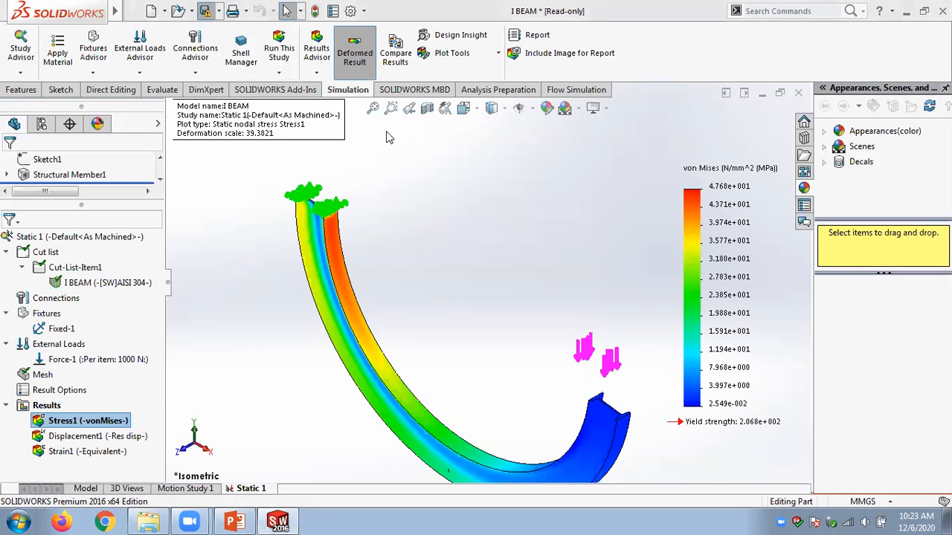
{"action": "left_click", "coordinate": [561, 284]}
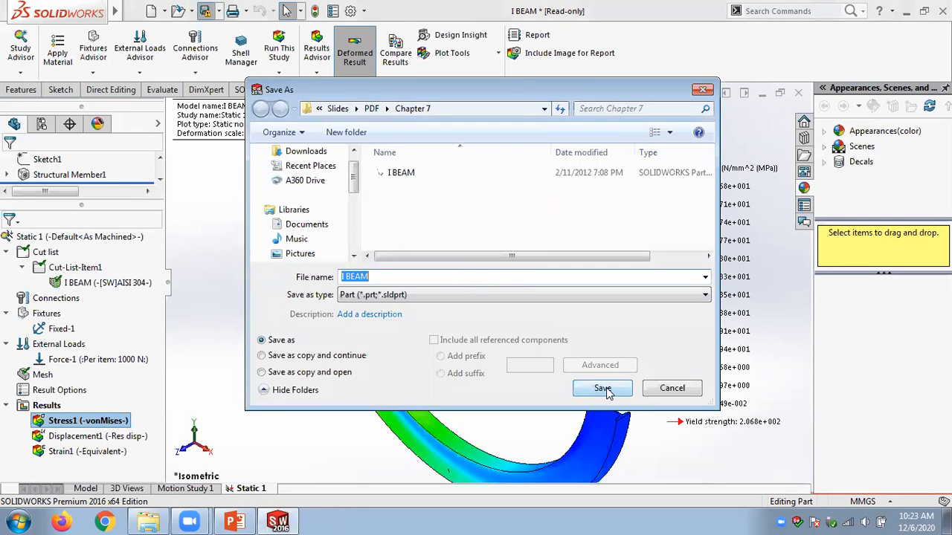
{"action": "left_click", "coordinate": [393, 279]}
{"action": "type", "text": "-1"}
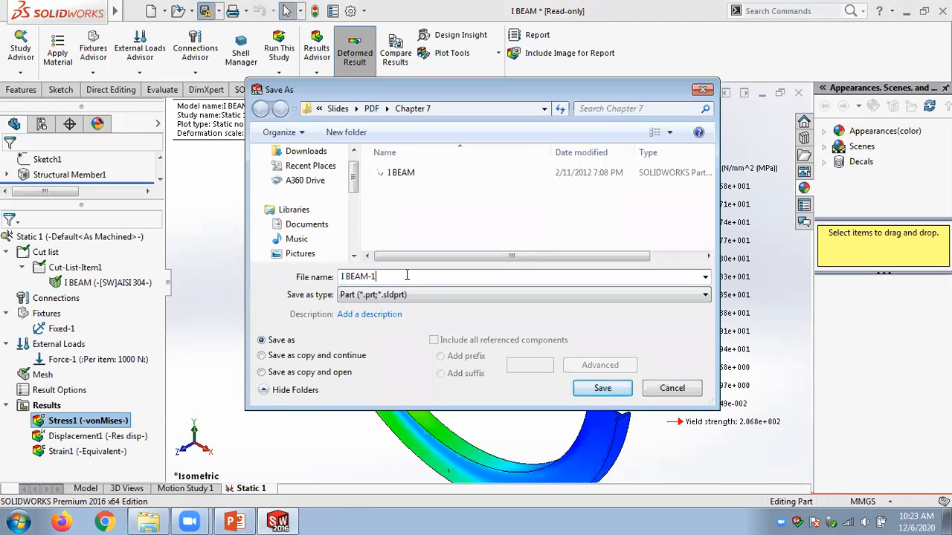
{"action": "left_click", "coordinate": [590, 396]}
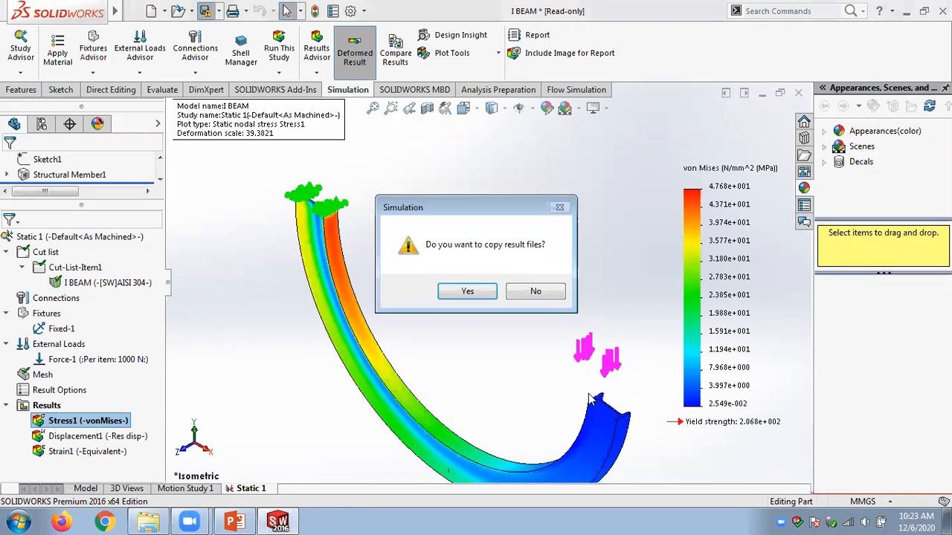
{"action": "left_click", "coordinate": [467, 292]}
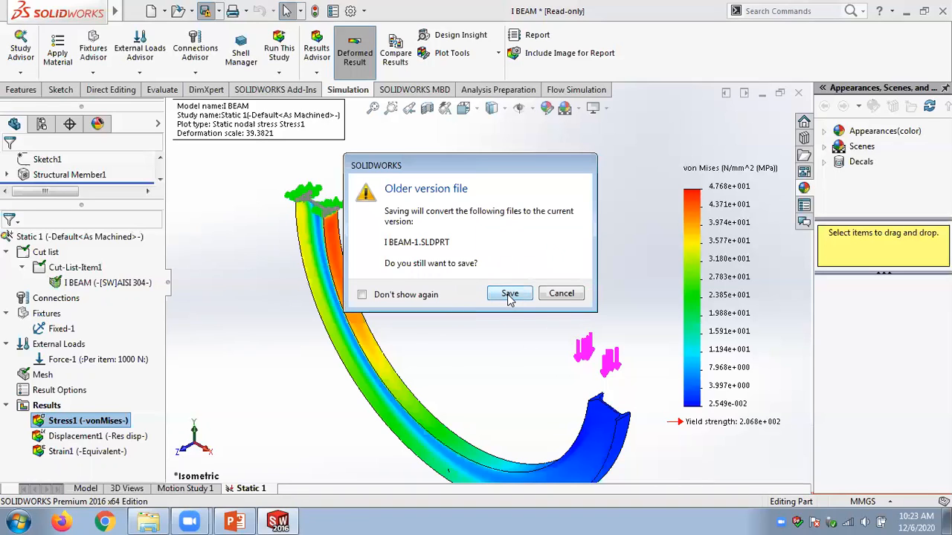
{"action": "left_click", "coordinate": [509, 295]}
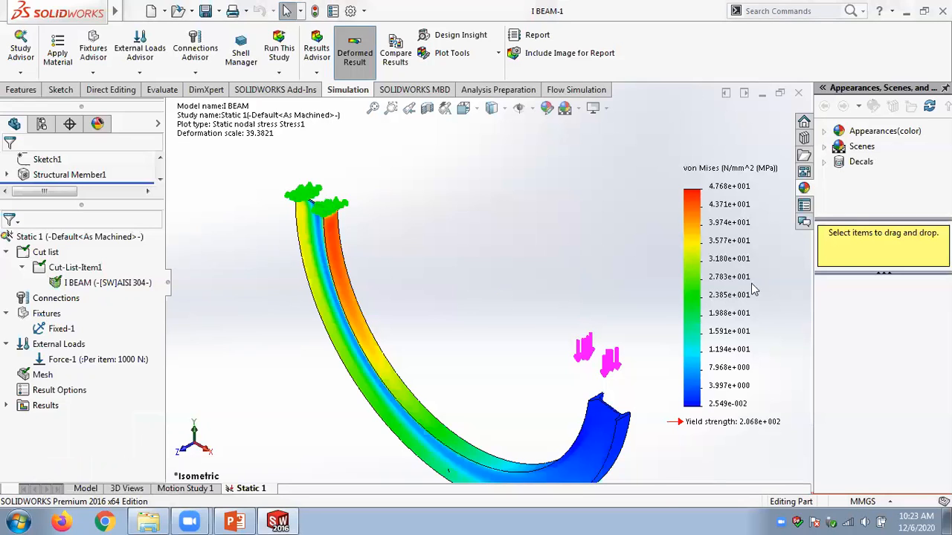
Show the maximum annotation on the von Mises stress plot and set its legend's number format to floating.
{"action": "right_click", "coordinate": [729, 253]}
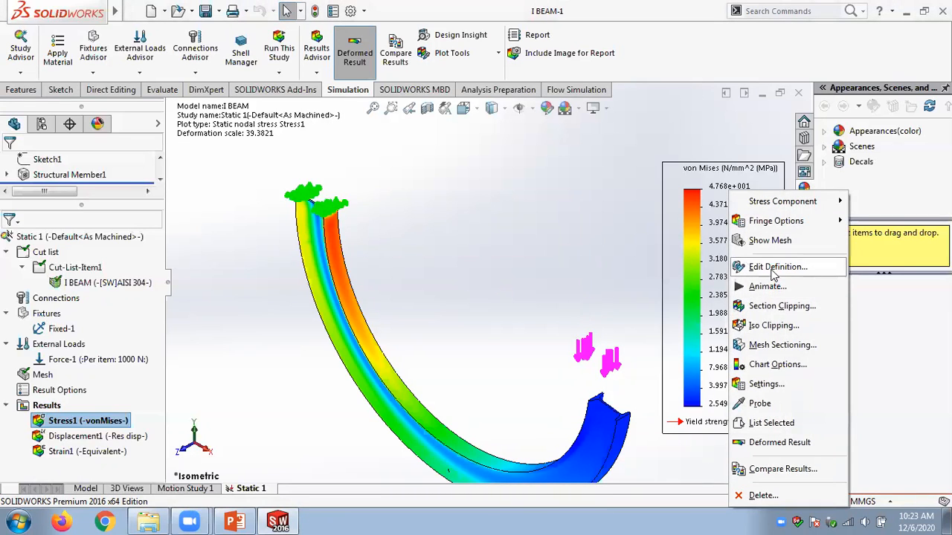
{"action": "left_click", "coordinate": [771, 270]}
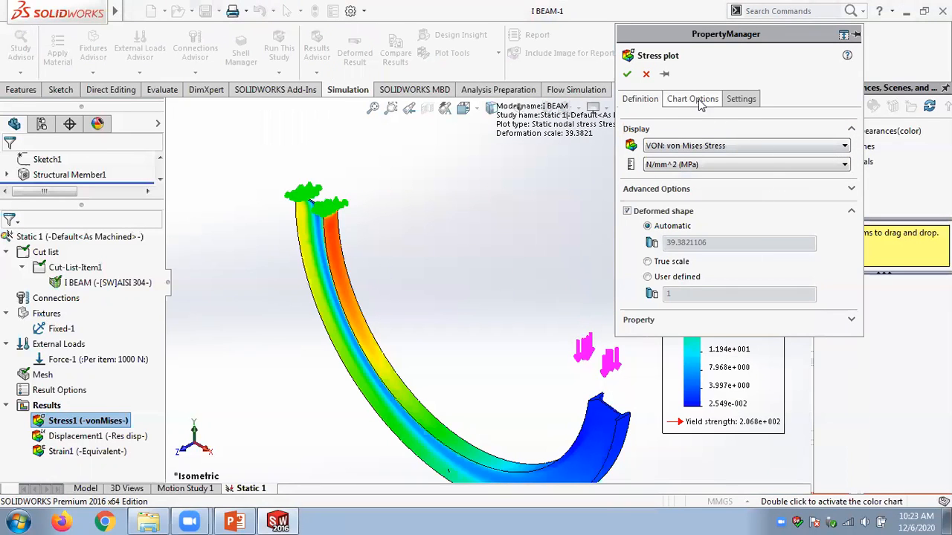
{"action": "left_click", "coordinate": [699, 101]}
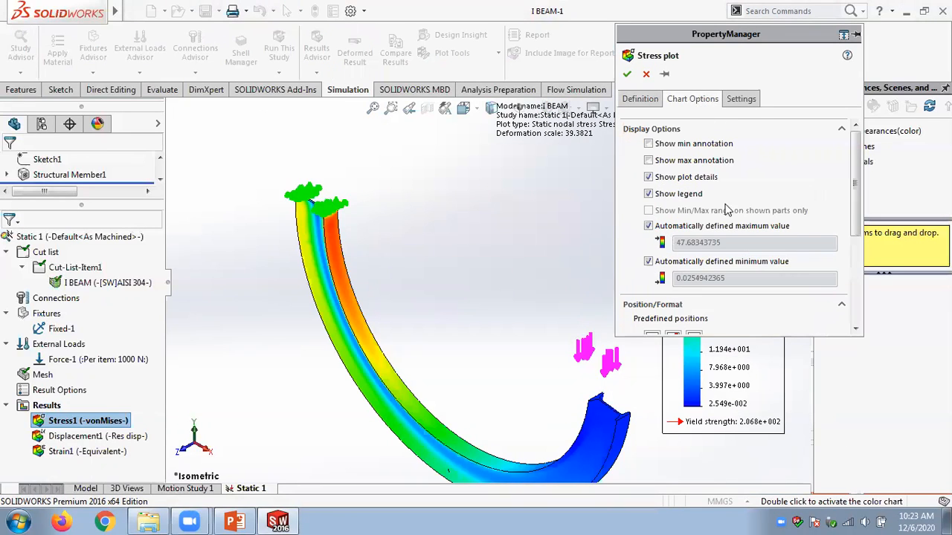
{"action": "left_click", "coordinate": [648, 160]}
{"action": "left_click_drag", "start_coordinate": [852, 182], "coordinate": [853, 253]}
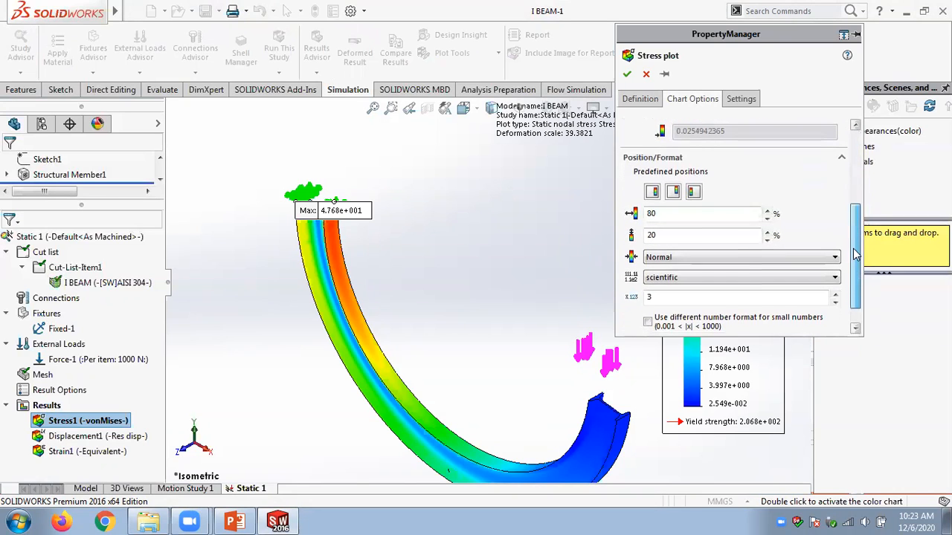
{"action": "left_click", "coordinate": [743, 278]}
{"action": "left_click", "coordinate": [718, 298]}
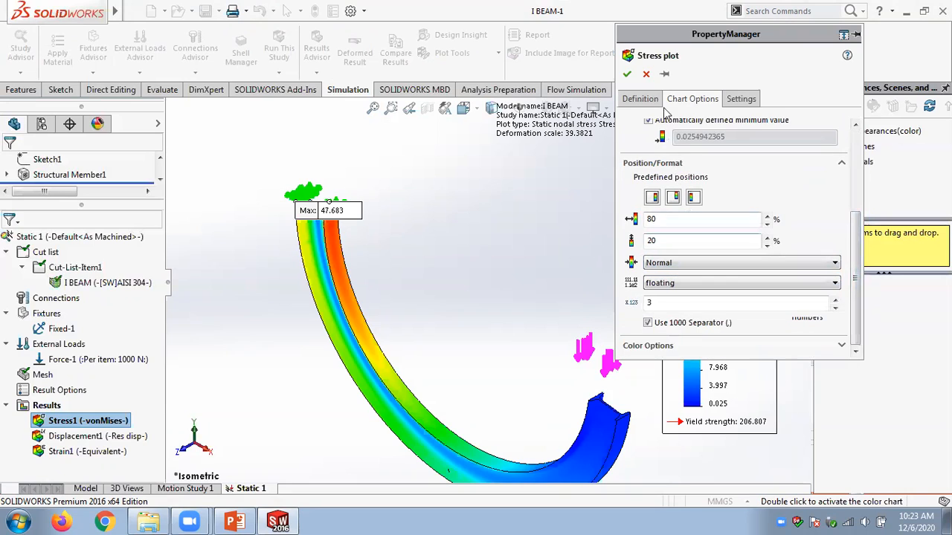
{"action": "left_click", "coordinate": [627, 75]}
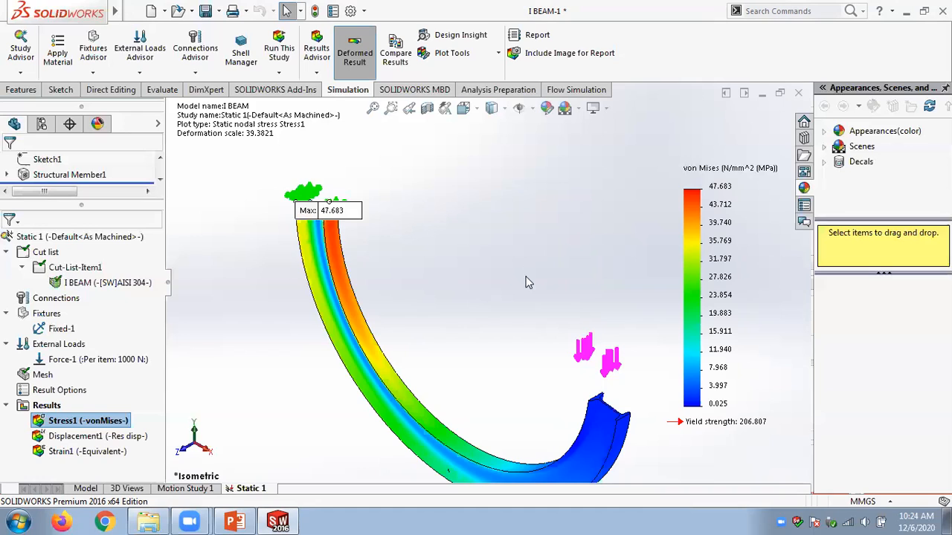
Animate the Stress1 plot and inspect the beam's deformation from several angles before closing the animation.
{"action": "right_click", "coordinate": [79, 421]}
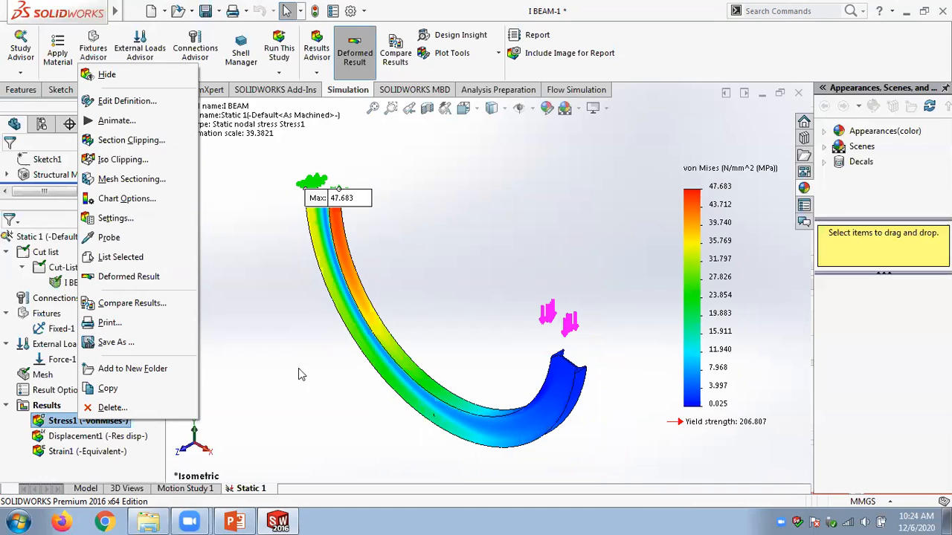
{"action": "left_click", "coordinate": [115, 120]}
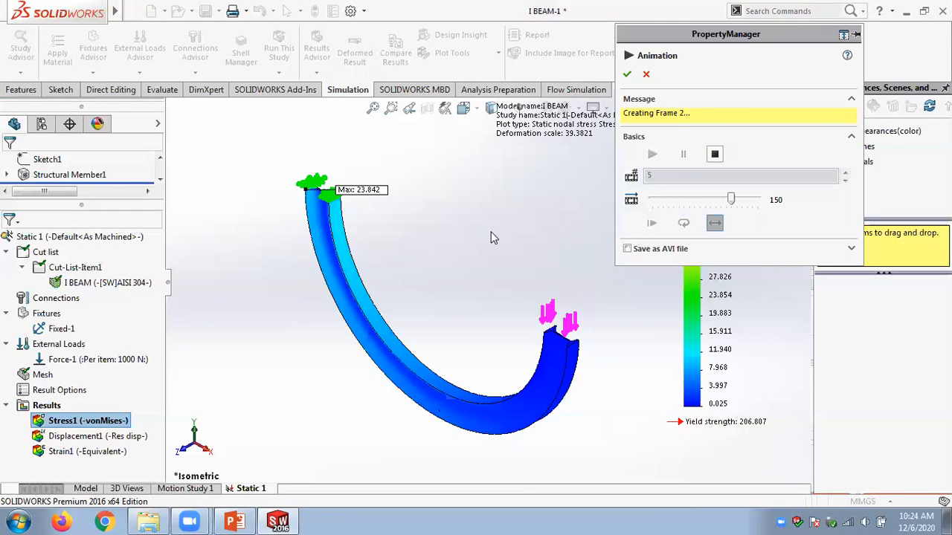
{"action": "middle_click_drag", "start_coordinate": [461, 259], "coordinate": [435, 261]}
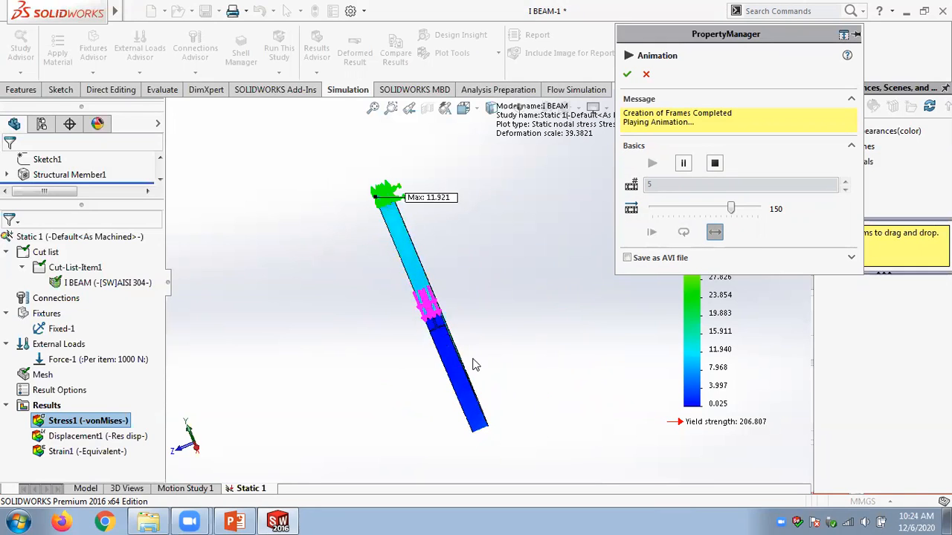
{"action": "left_click_drag", "start_coordinate": [327, 280], "coordinate": [436, 253]}
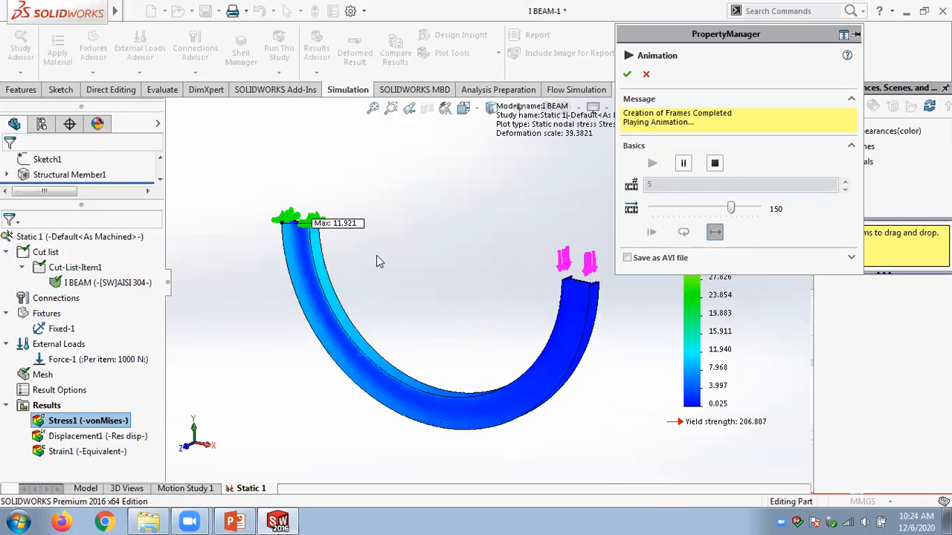
{"action": "left_click", "coordinate": [626, 75]}
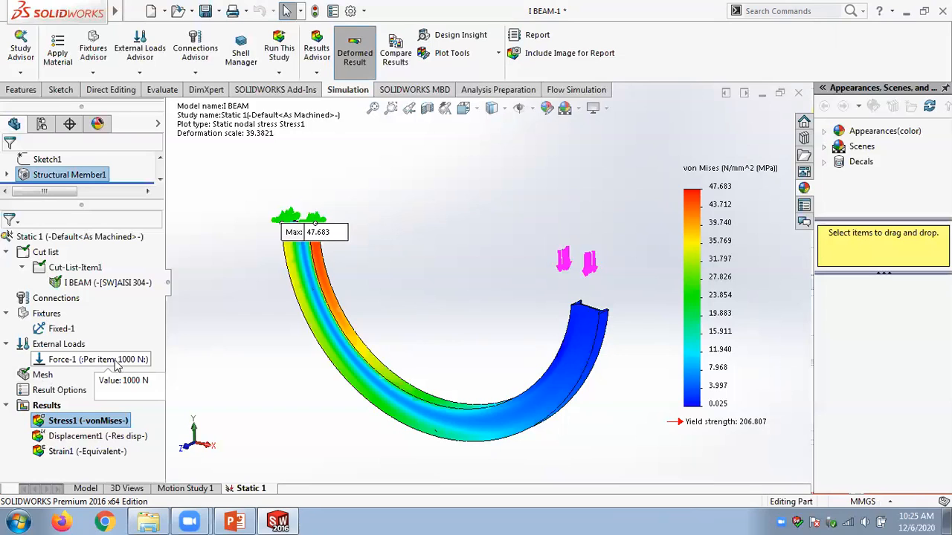
Switch to the Chapter 07 presentation, check the end-face load on the project description slide, and return to SOLIDWORKS.
{"action": "left_click", "coordinate": [235, 522]}
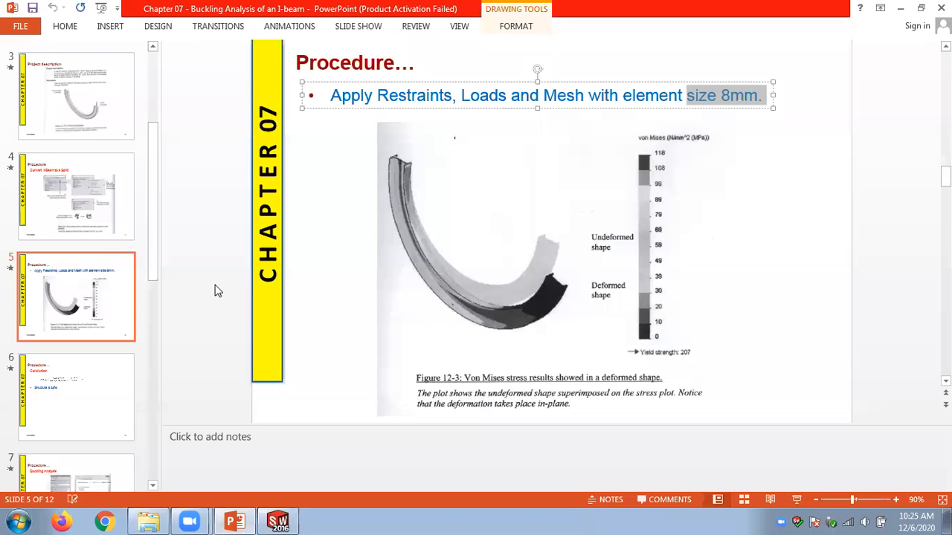
{"action": "scroll", "coordinate": [214, 290], "scroll_direction": "up", "scroll_amount": 2}
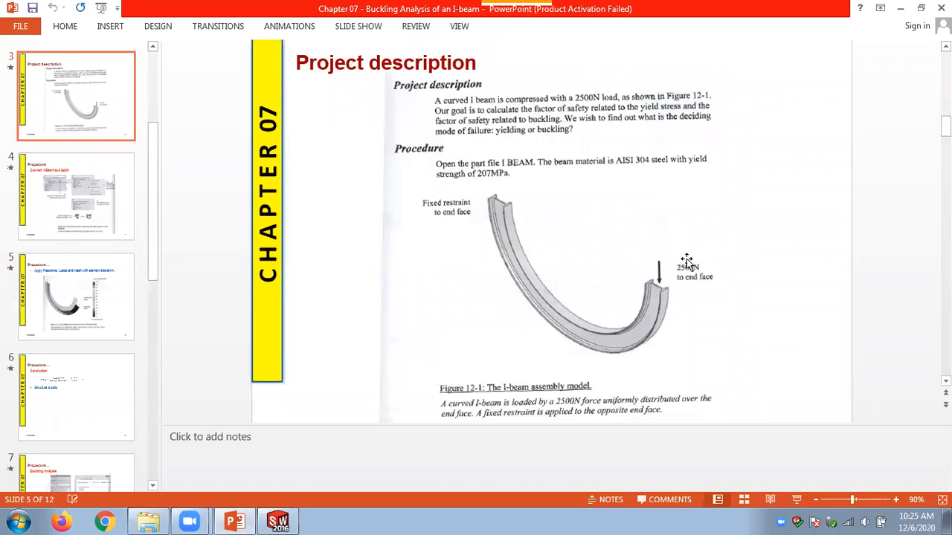
{"action": "left_click", "coordinate": [281, 521]}
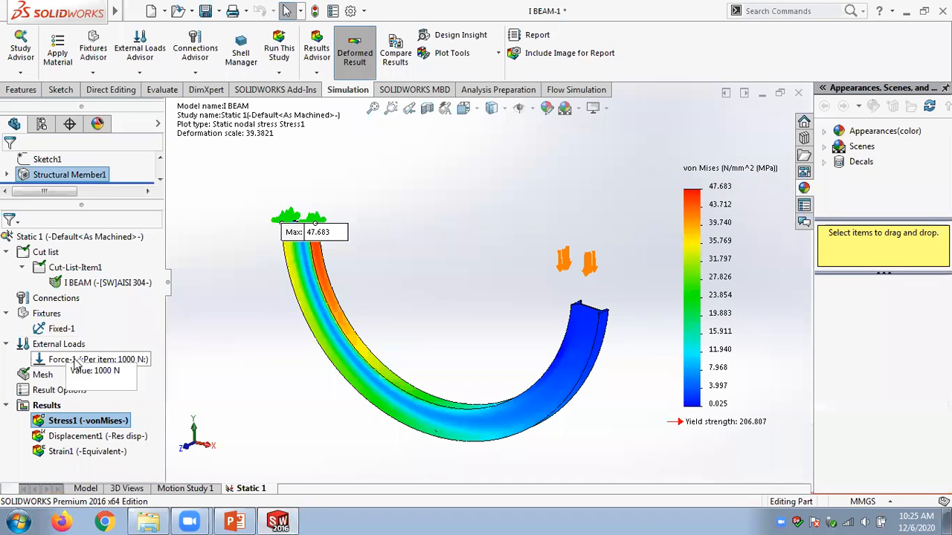
Set the Force-1 load on the beam's end face to 2500 N and rerun the Static 1 study.
{"action": "right_click", "coordinate": [77, 360]}
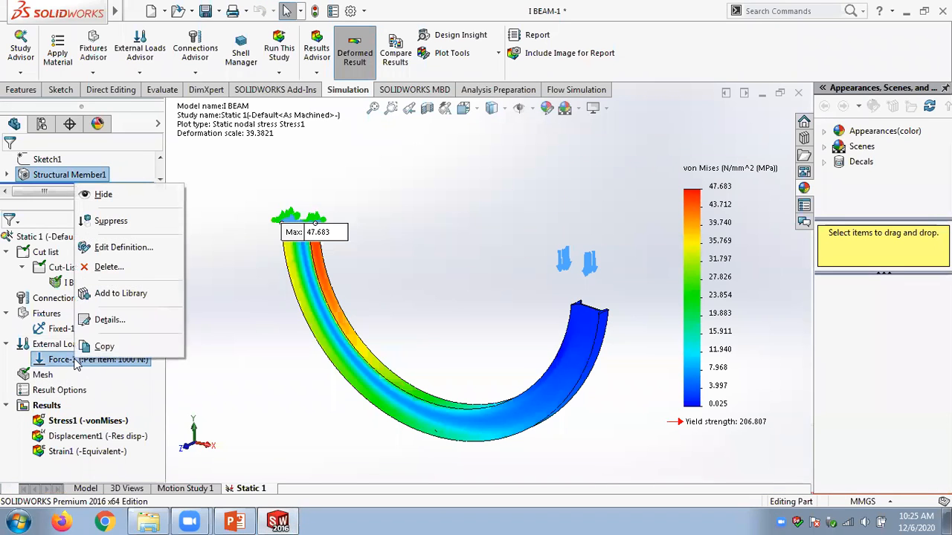
{"action": "left_click", "coordinate": [119, 248]}
{"action": "left_click_drag", "start_coordinate": [666, 307], "coordinate": [637, 304]}
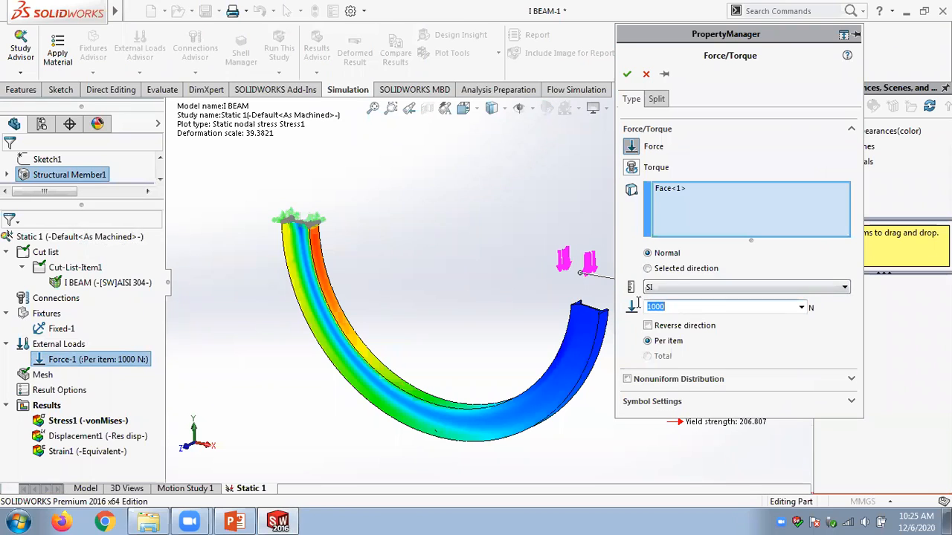
{"action": "type", "text": "2500"}
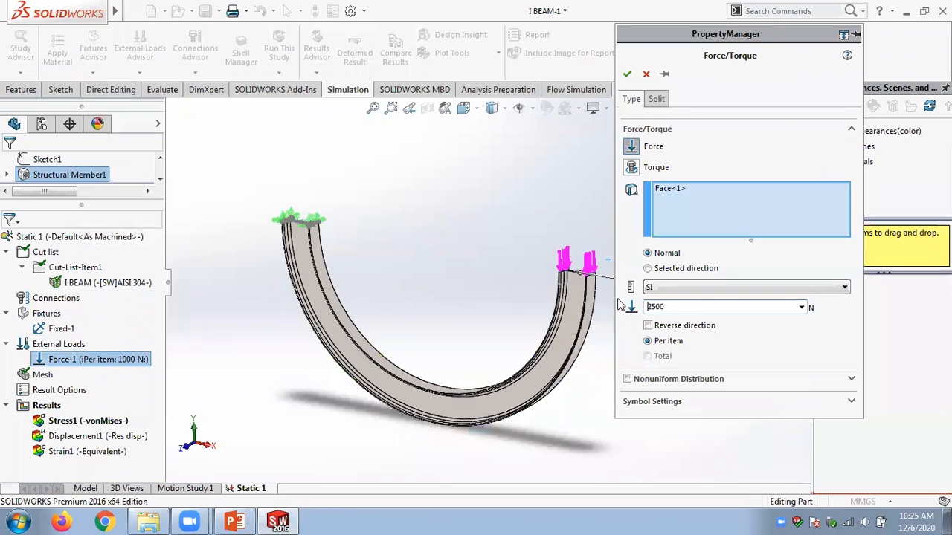
{"action": "left_click", "coordinate": [627, 73]}
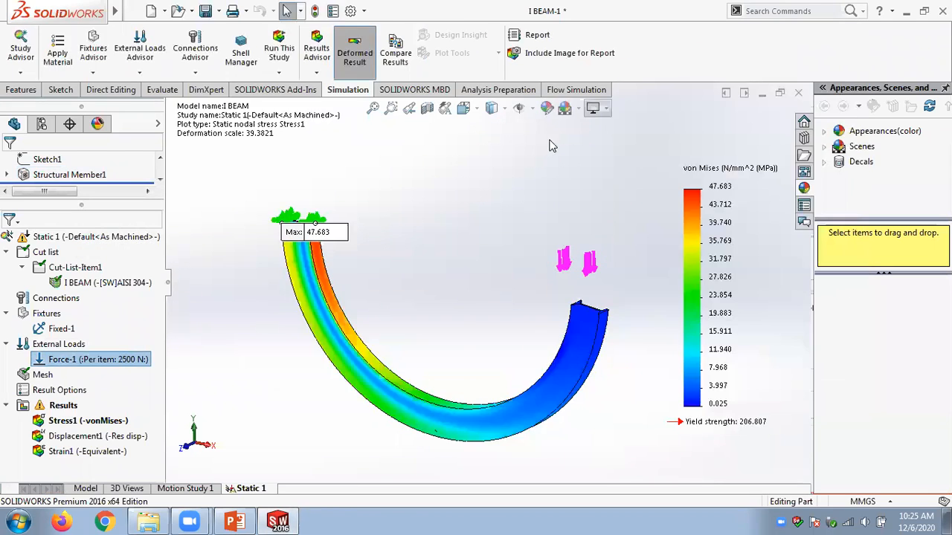
{"action": "right_click", "coordinate": [134, 240]}
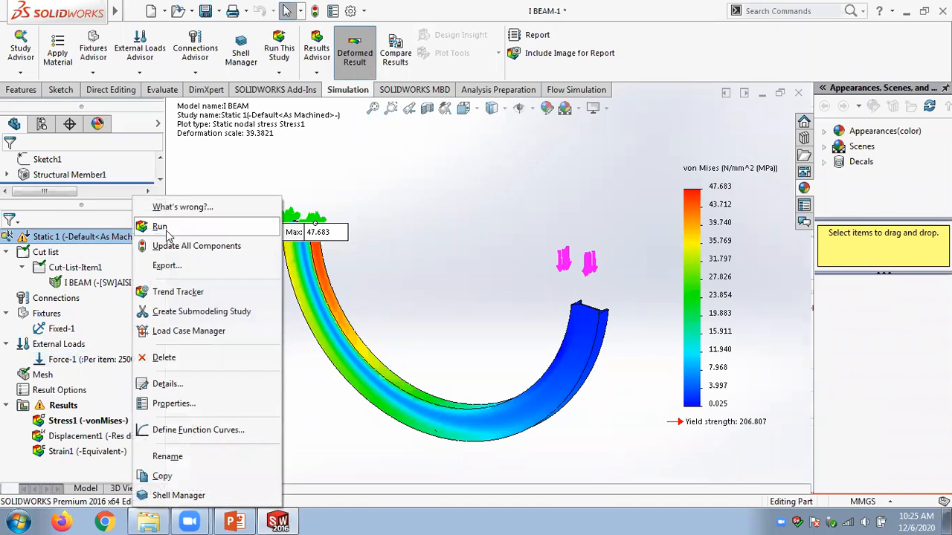
{"action": "left_click", "coordinate": [161, 227]}
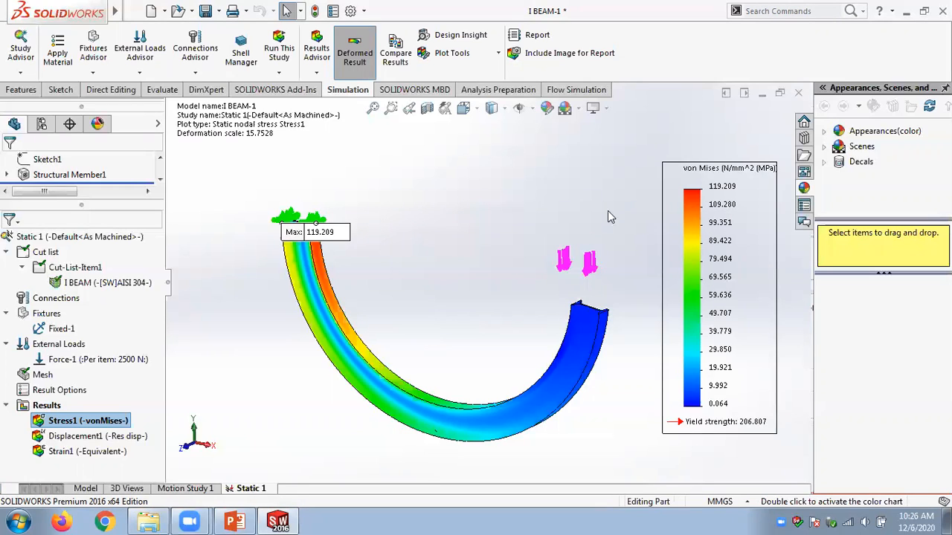
Switch to the Chapter 07 presentation and review the yield factor of safety on the conclusion slide.
{"action": "left_click", "coordinate": [234, 522]}
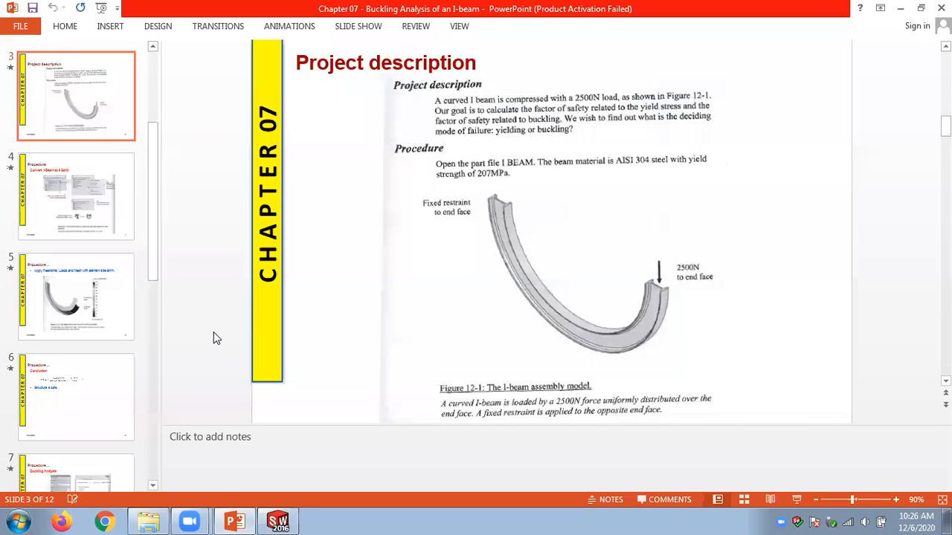
{"action": "scroll", "coordinate": [216, 339], "scroll_direction": "down", "scroll_amount": 3}
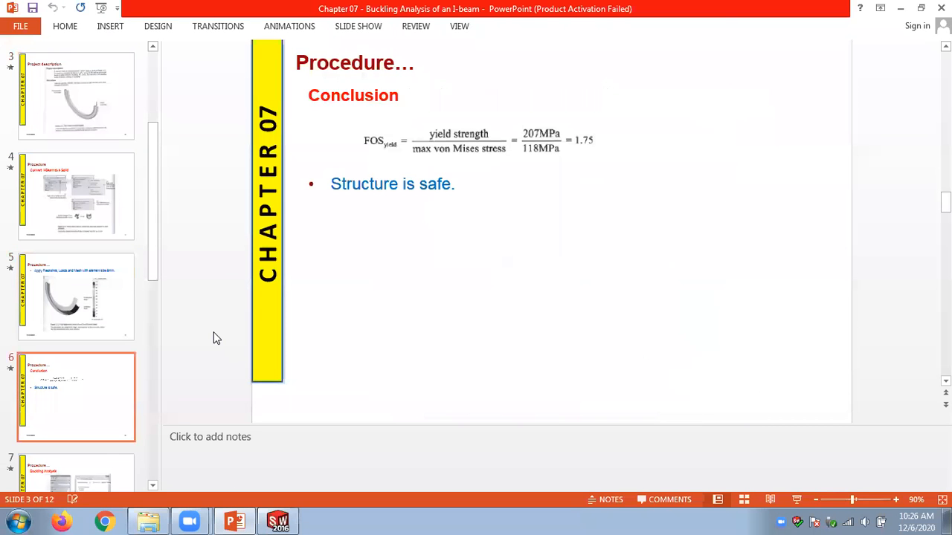
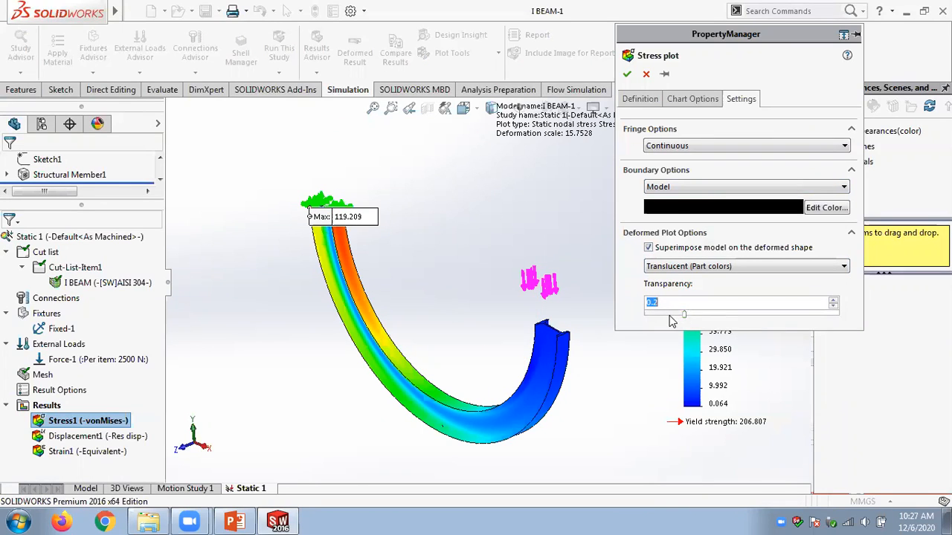
Apply the superimposed translucent part-colored model with 0.2 transparency to the stress plot, and play its animation.
{"action": "left_click", "coordinate": [628, 75]}
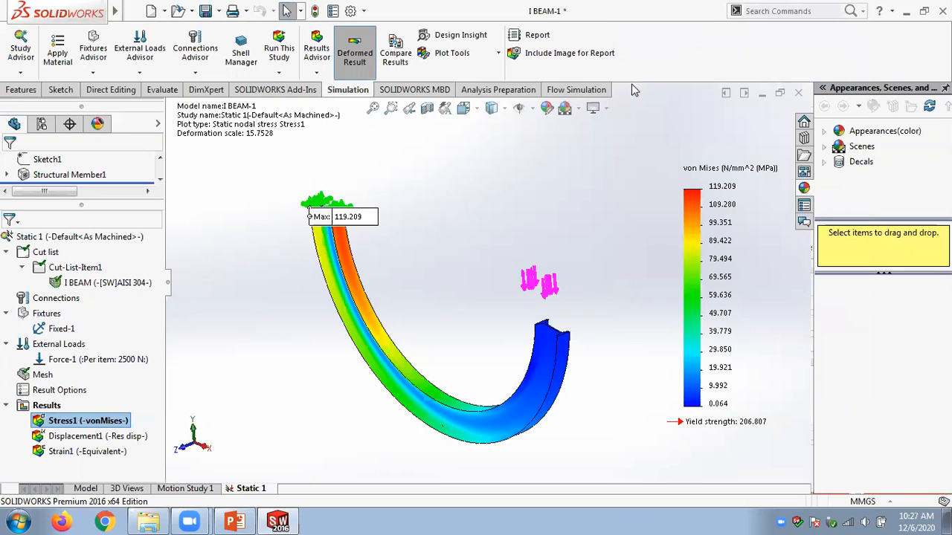
{"action": "right_click", "coordinate": [95, 422]}
{"action": "left_click", "coordinate": [128, 120]}
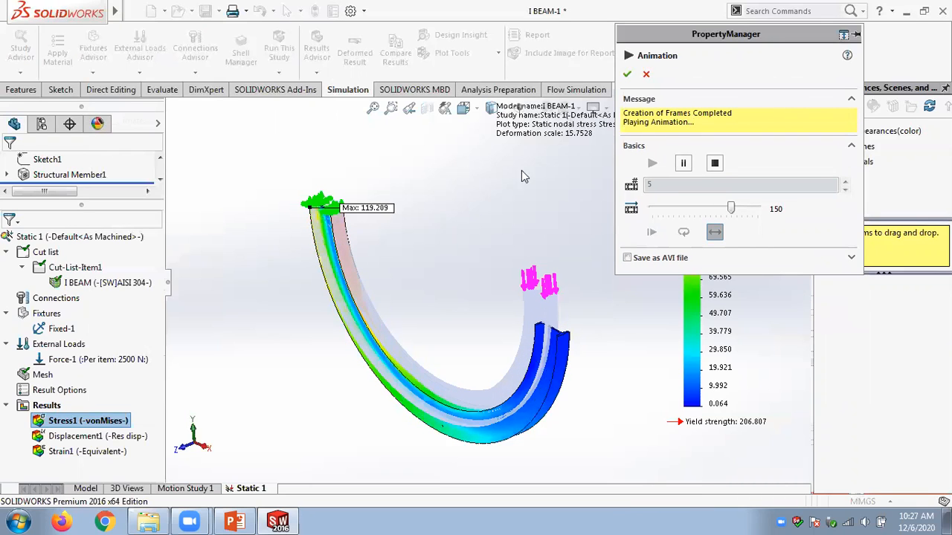
{"action": "left_click", "coordinate": [626, 74]}
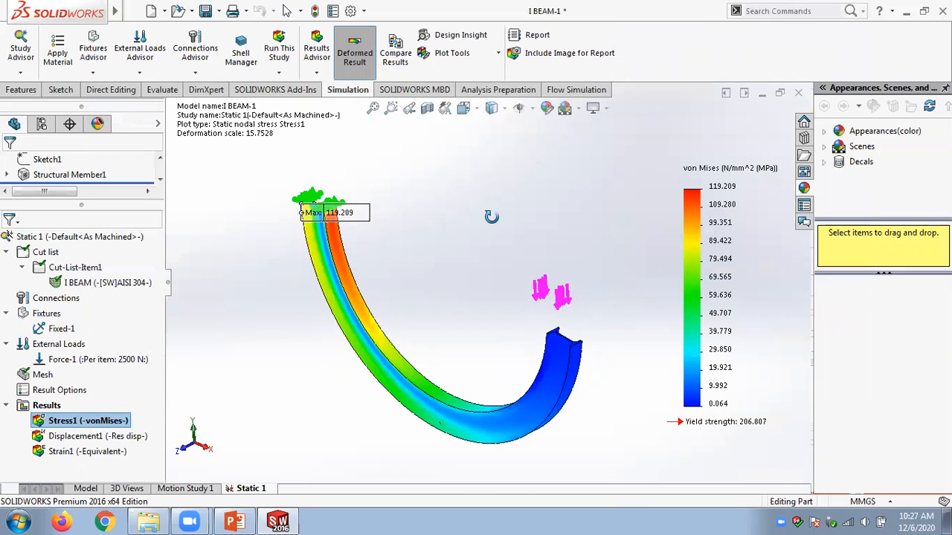
Set the transparency of the model superimposed on the deformed stress plot to 0.4.
{"action": "right_click", "coordinate": [740, 249]}
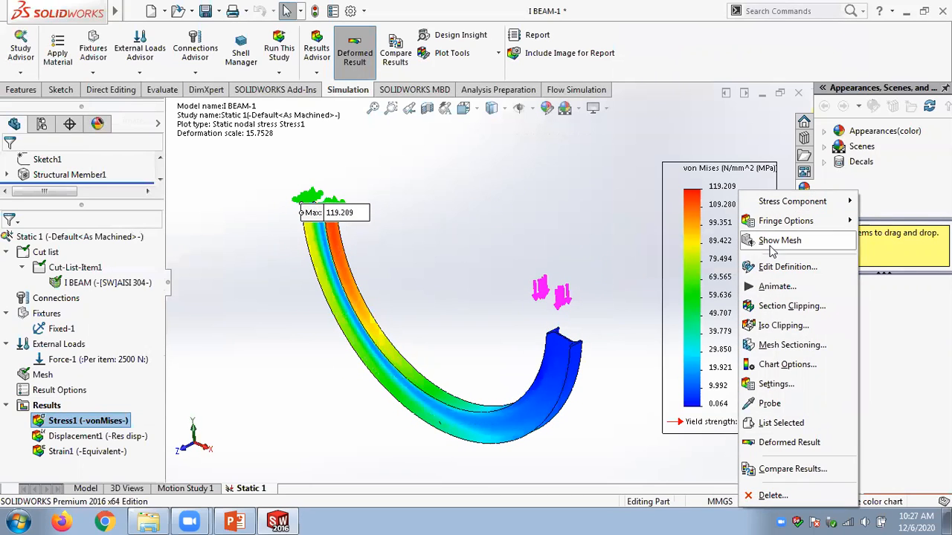
{"action": "left_click", "coordinate": [775, 268]}
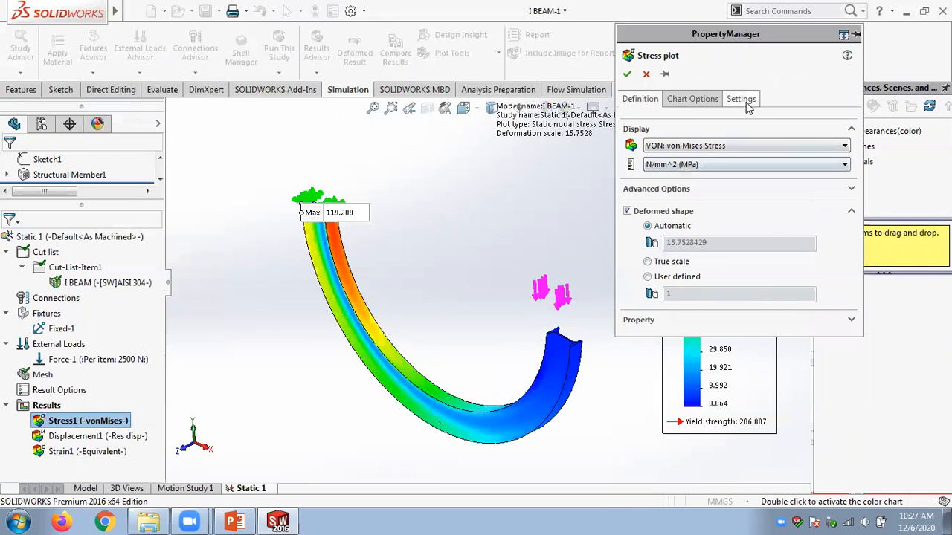
{"action": "left_click", "coordinate": [742, 100]}
{"action": "left_click_drag", "start_coordinate": [680, 314], "coordinate": [752, 321]}
{"action": "double_click", "coordinate": [650, 303]}
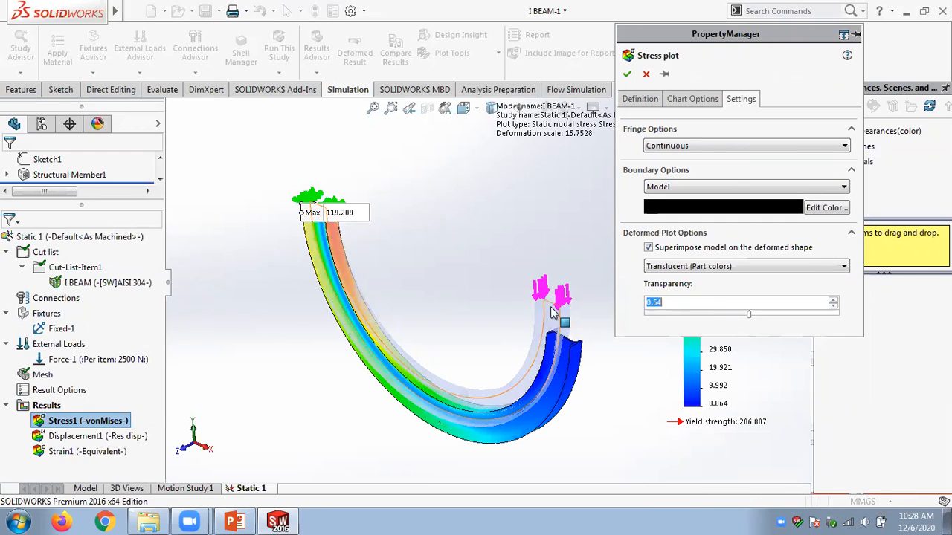
{"action": "left_click_drag", "start_coordinate": [749, 318], "coordinate": [727, 320]}
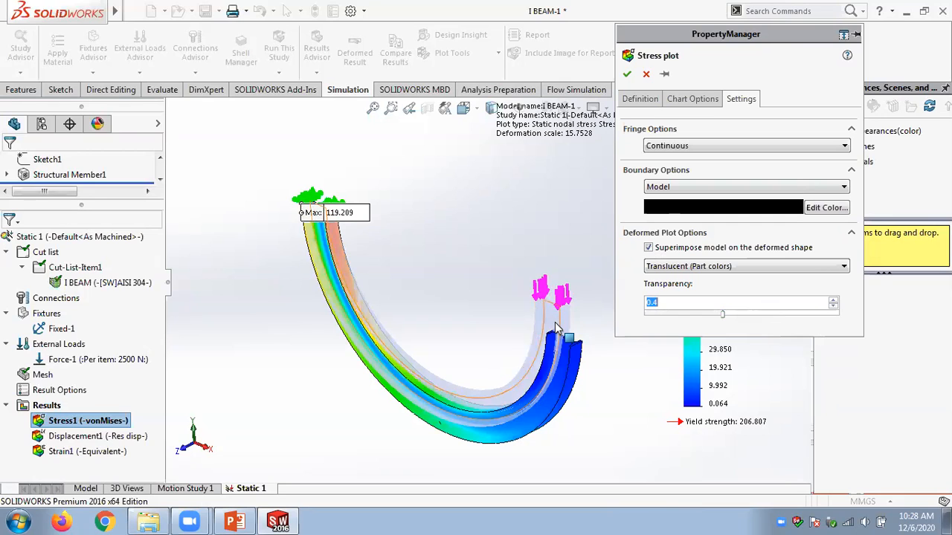
{"action": "left_click", "coordinate": [627, 74]}
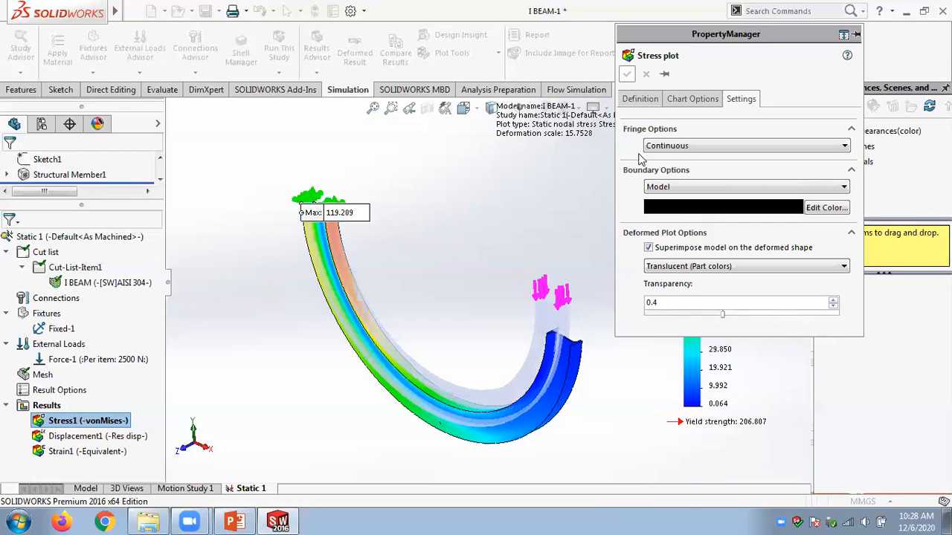
Animate the stress plot to compare the deformed beam with the superimposed original shape, and close the animation.
{"action": "middle_click_drag", "start_coordinate": [609, 210], "coordinate": [639, 210]}
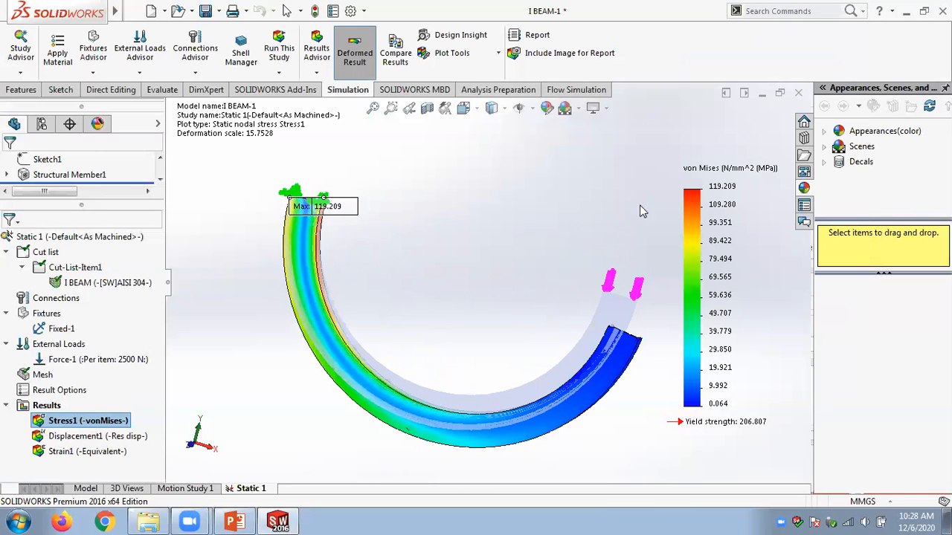
{"action": "right_click", "coordinate": [733, 195]}
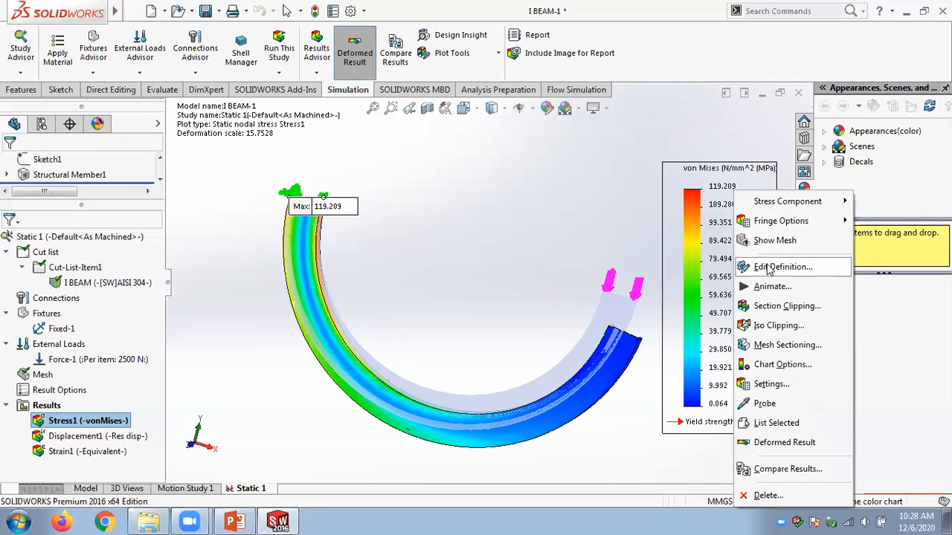
{"action": "left_click", "coordinate": [770, 287]}
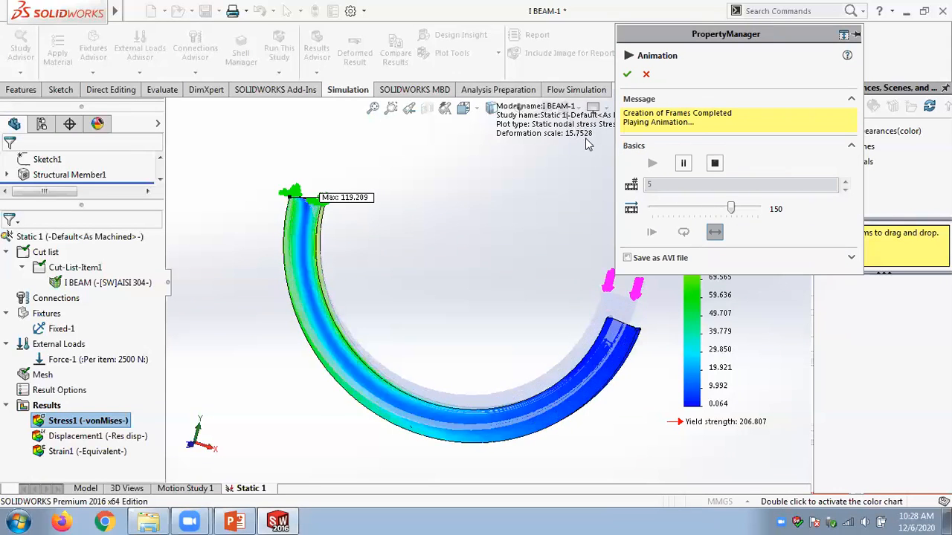
{"action": "left_click", "coordinate": [647, 73]}
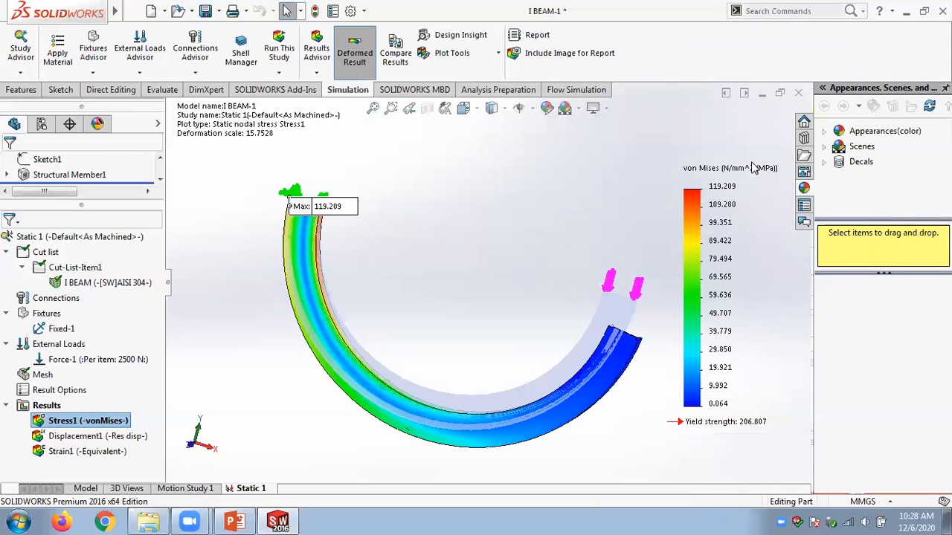
Set the stress plot's deformed shape to true scale.
{"action": "right_click", "coordinate": [722, 213]}
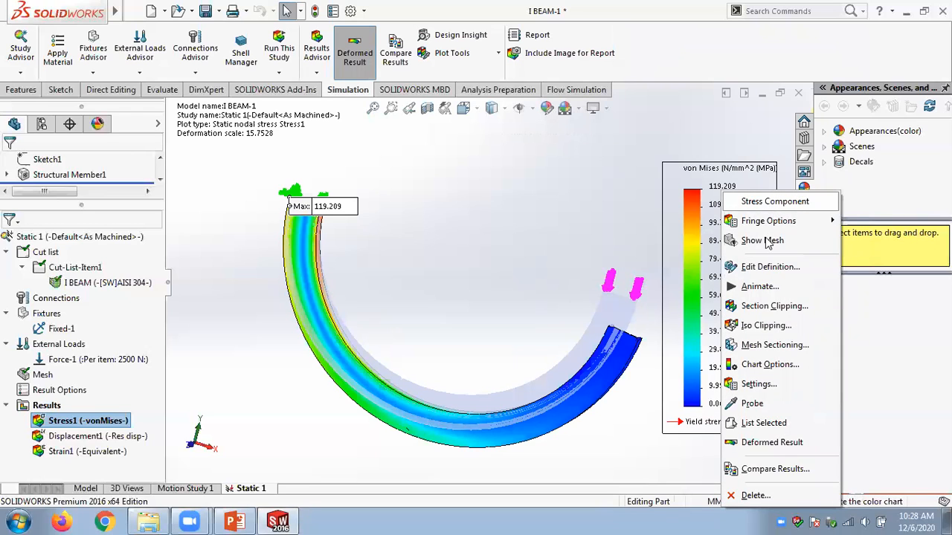
{"action": "left_click", "coordinate": [766, 267]}
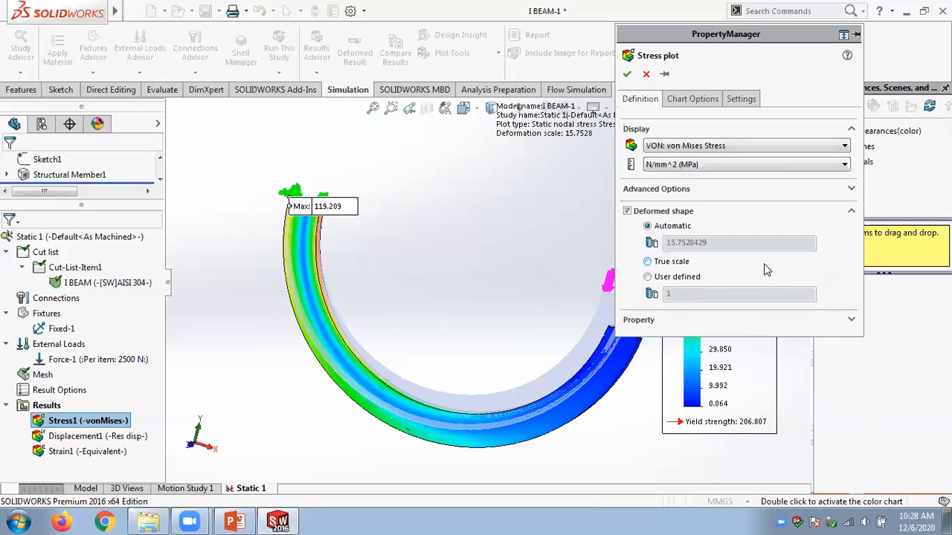
{"action": "left_click", "coordinate": [648, 263]}
{"action": "left_click", "coordinate": [627, 73]}
{"action": "middle_click_drag", "start_coordinate": [659, 244], "coordinate": [643, 276]}
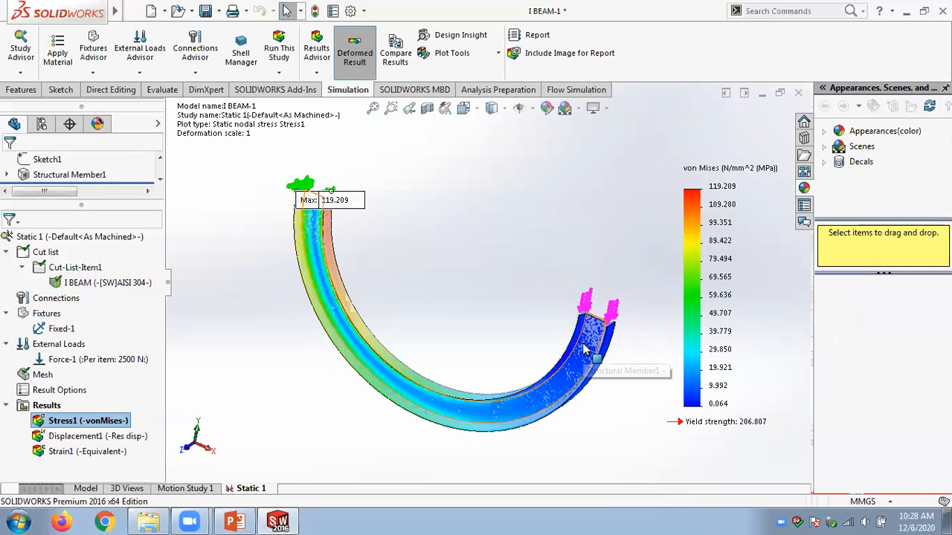
Animate the stress plot at true deformation scale, and close the animation.
{"action": "right_click", "coordinate": [587, 368]}
{"action": "left_click", "coordinate": [554, 216]}
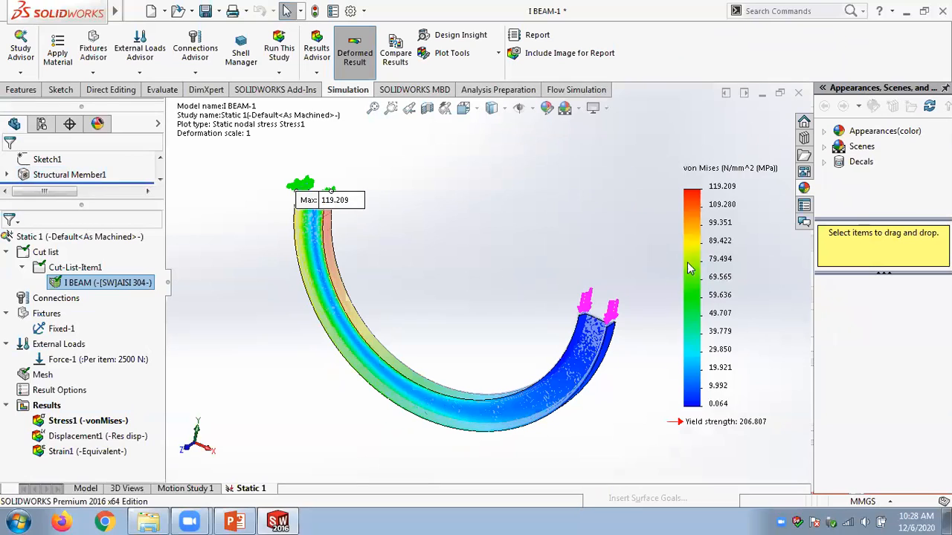
{"action": "right_click", "coordinate": [693, 193]}
{"action": "left_click", "coordinate": [739, 270]}
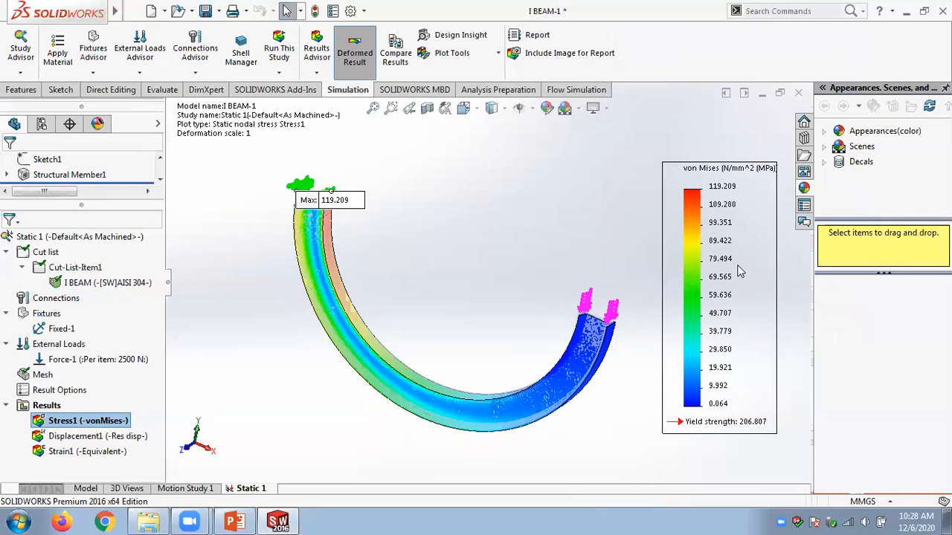
{"action": "left_click", "coordinate": [638, 73]}
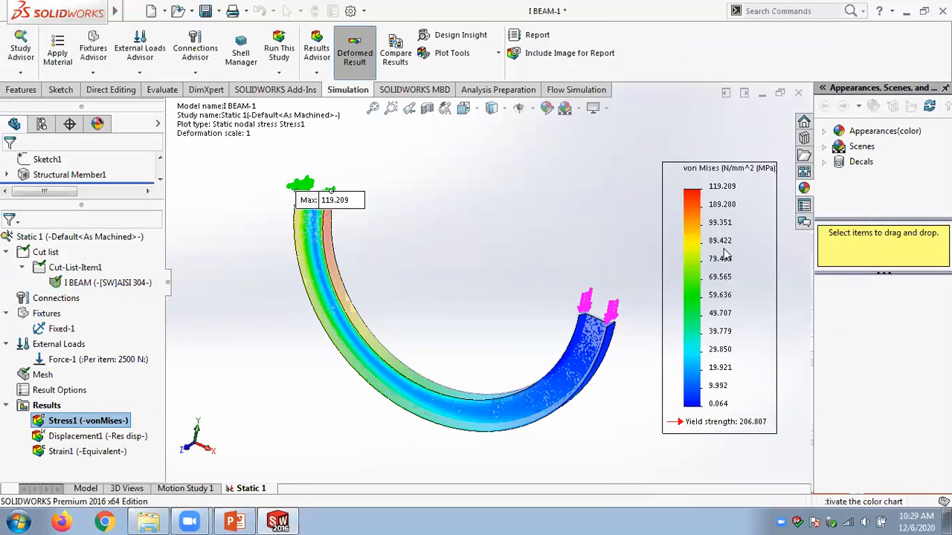
{"action": "right_click", "coordinate": [725, 256]}
{"action": "left_click", "coordinate": [757, 282]}
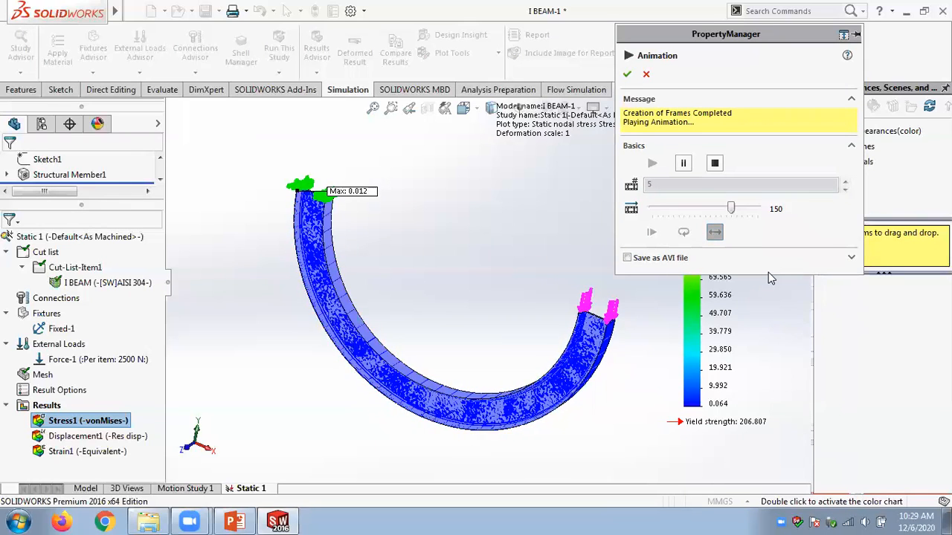
{"action": "left_click", "coordinate": [647, 75]}
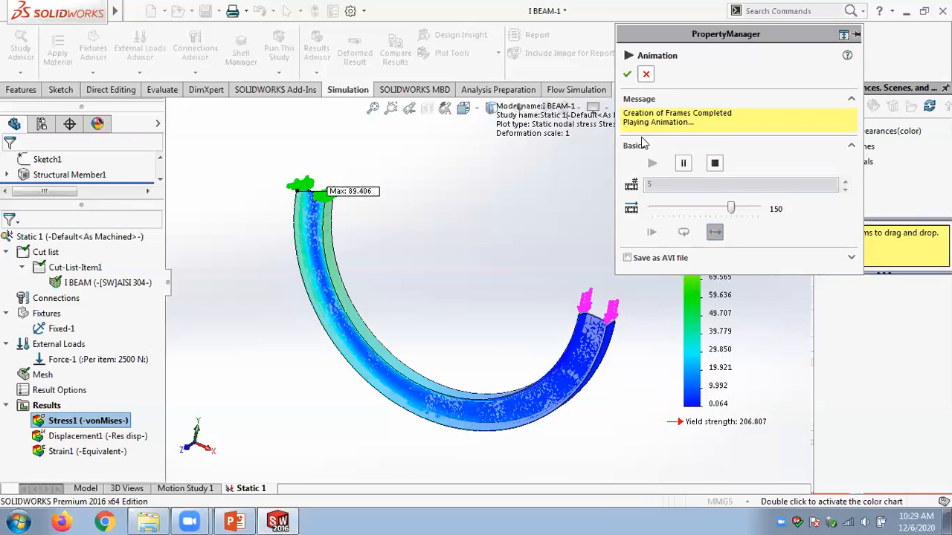
Return the stress plot's deformed shape to the automatic scale, keeping the superimposed translucent model.
{"action": "right_click", "coordinate": [705, 230]}
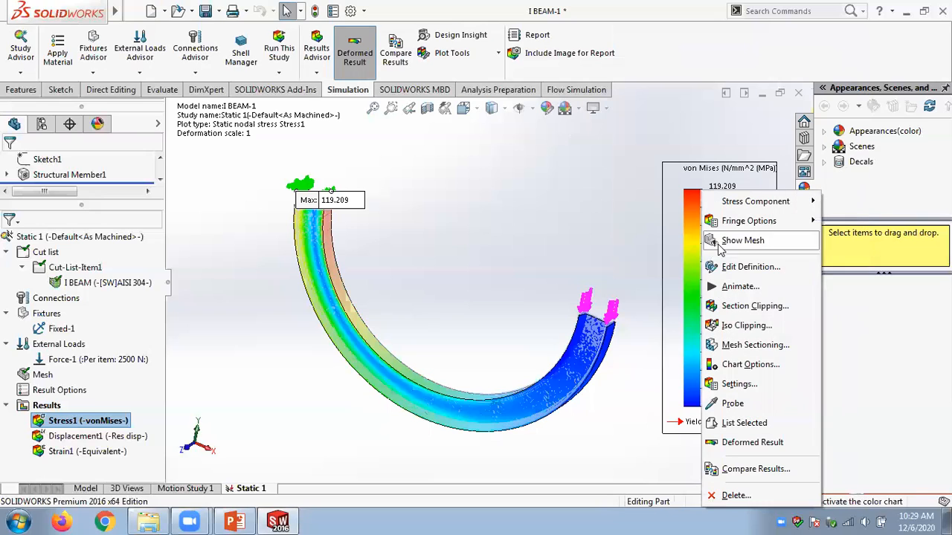
{"action": "left_click", "coordinate": [744, 274]}
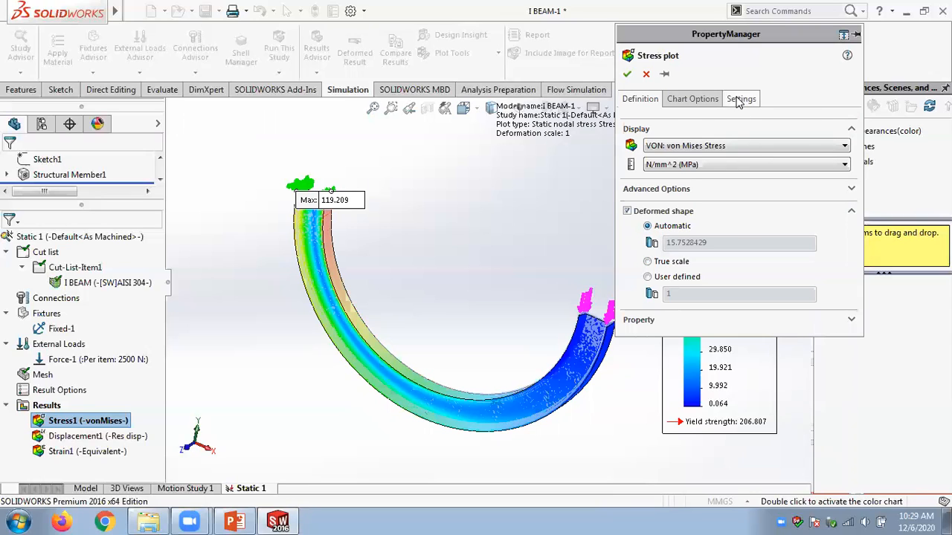
{"action": "left_click", "coordinate": [734, 101]}
{"action": "left_click_drag", "start_coordinate": [850, 222], "coordinate": [825, 293]}
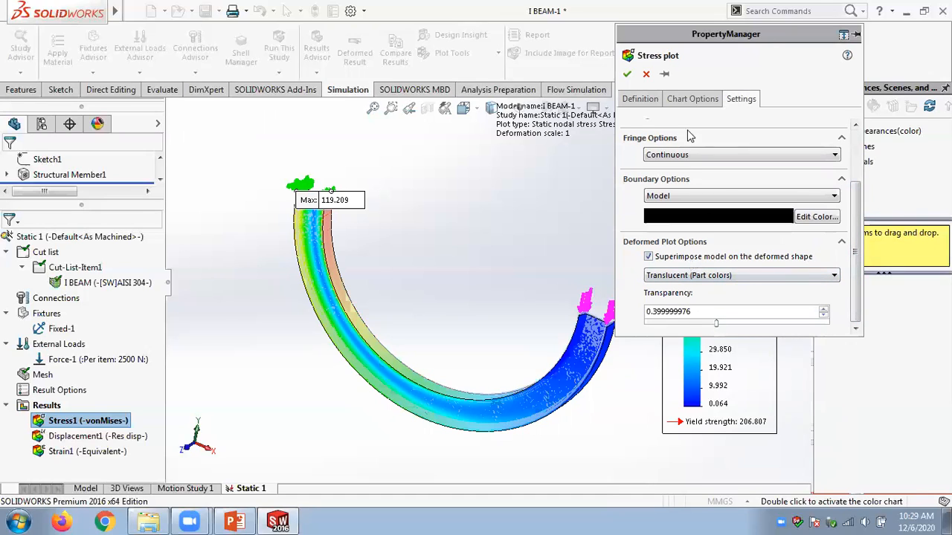
{"action": "left_click", "coordinate": [622, 78]}
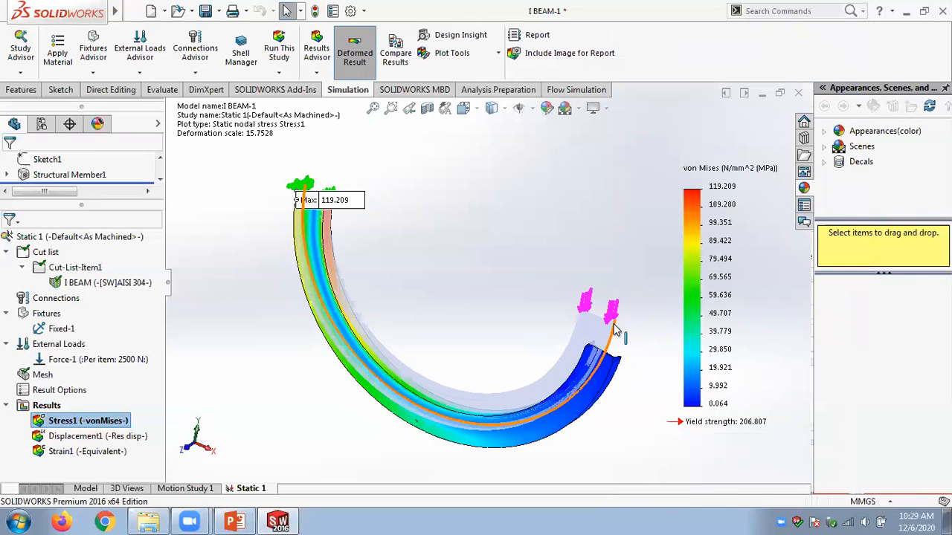
Animate the automatically scaled stress plot, examine the beam's deformation from several angles, and close the animation.
{"action": "right_click", "coordinate": [721, 246]}
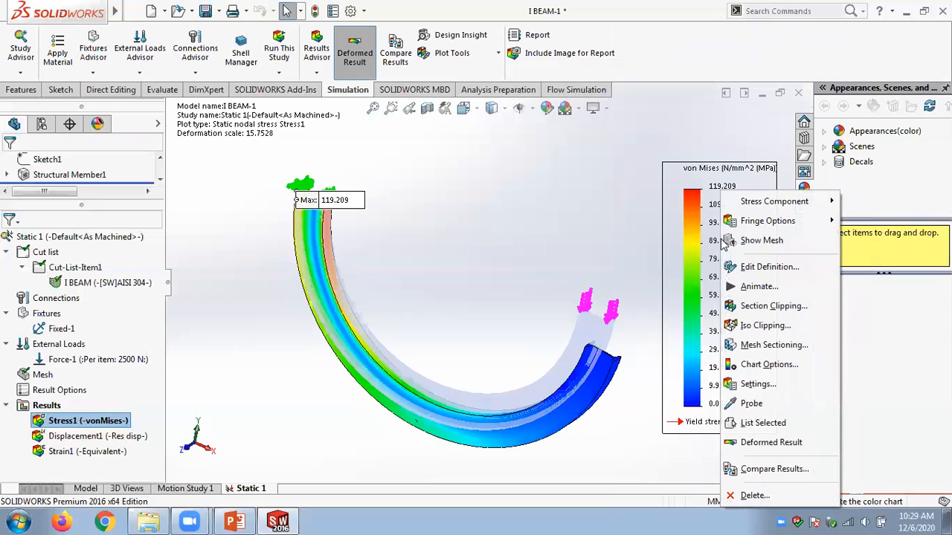
{"action": "left_click", "coordinate": [759, 287]}
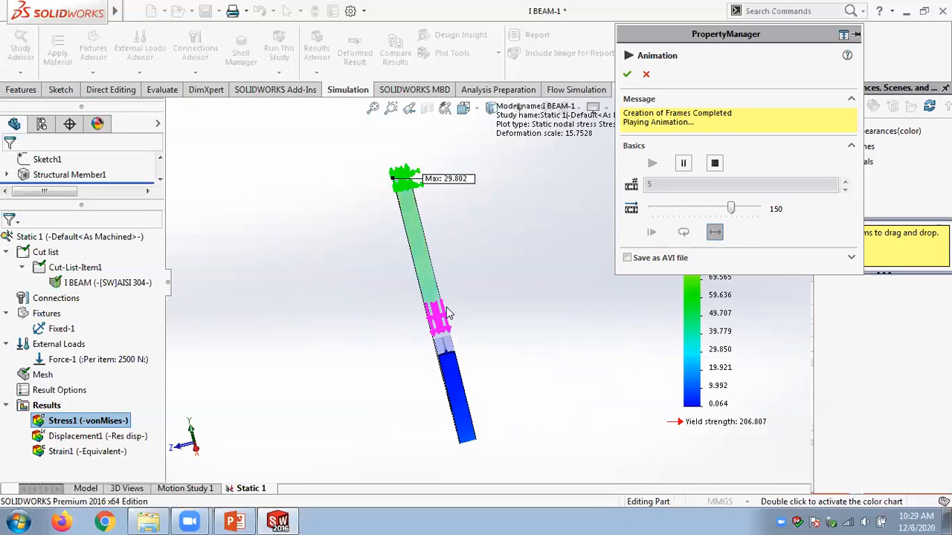
{"action": "middle_click_drag", "start_coordinate": [569, 275], "coordinate": [560, 271]}
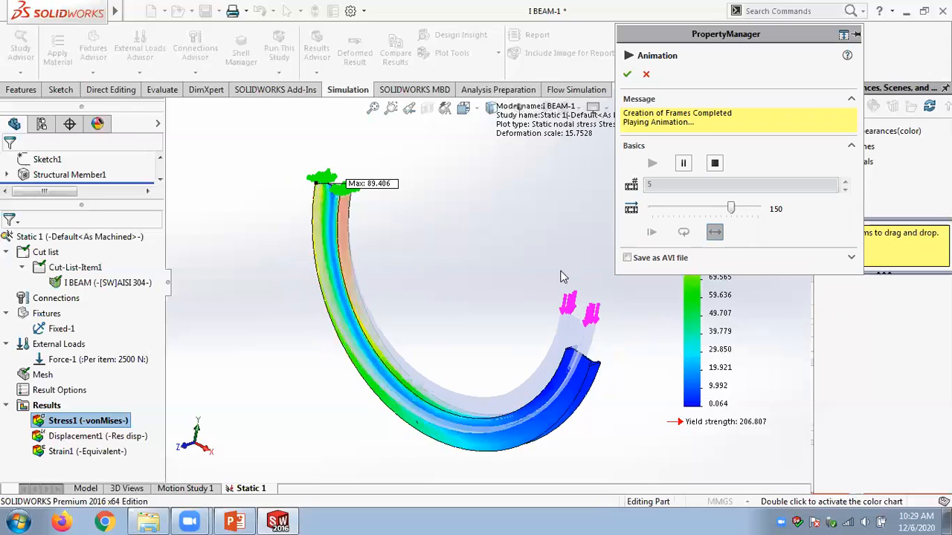
{"action": "middle_click_drag", "start_coordinate": [515, 236], "coordinate": [535, 227]}
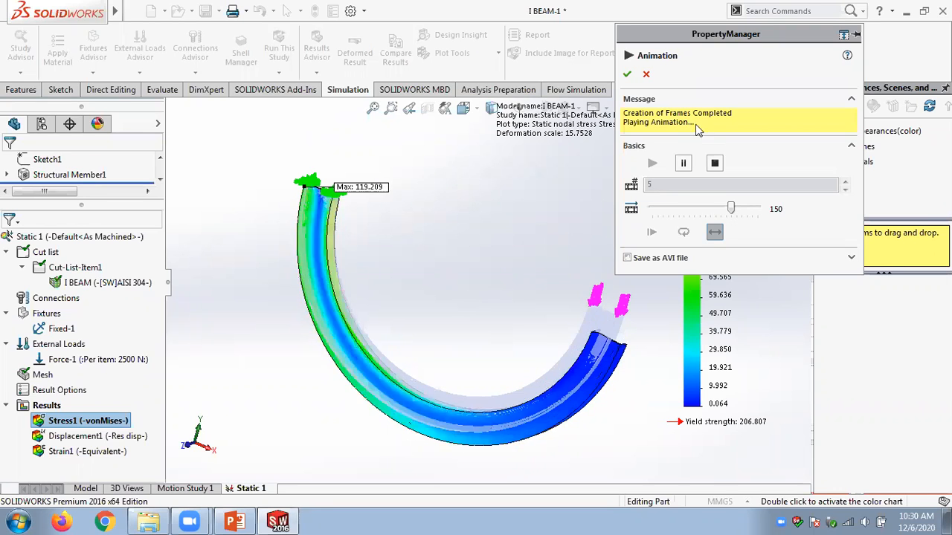
{"action": "left_click", "coordinate": [626, 73]}
Save the I BEAM-1 part with its completed static study.
{"action": "middle_click_drag", "start_coordinate": [555, 190], "coordinate": [540, 223]}
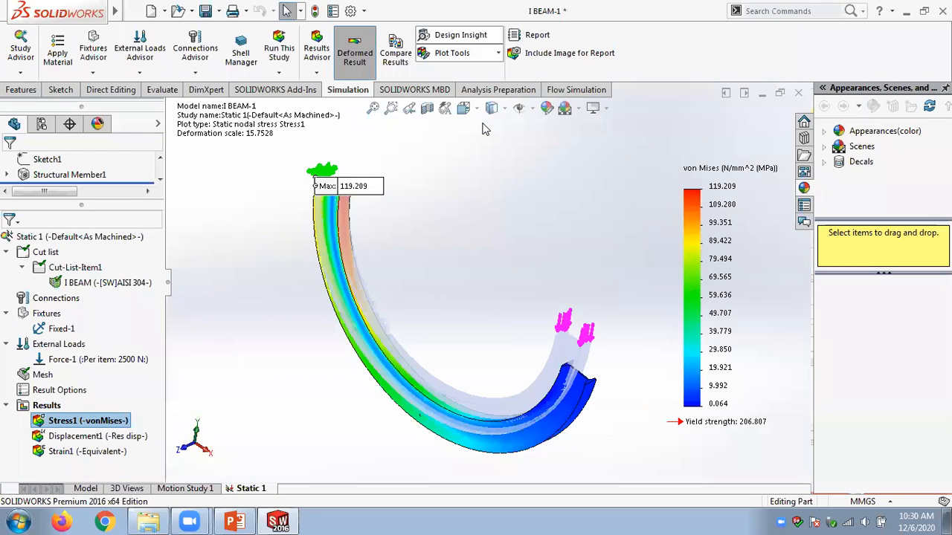
{"action": "mouse_move", "coordinate": [117, 10]}
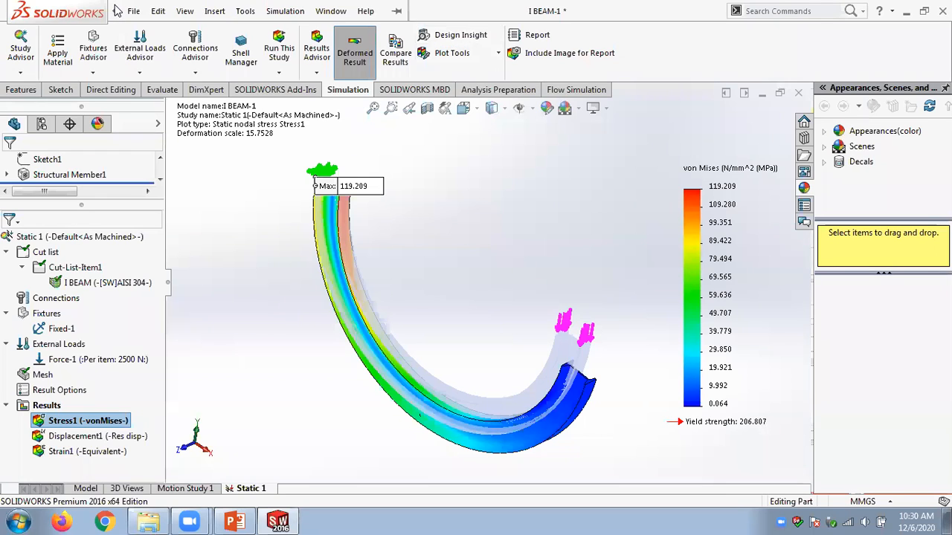
{"action": "left_click", "coordinate": [206, 11]}
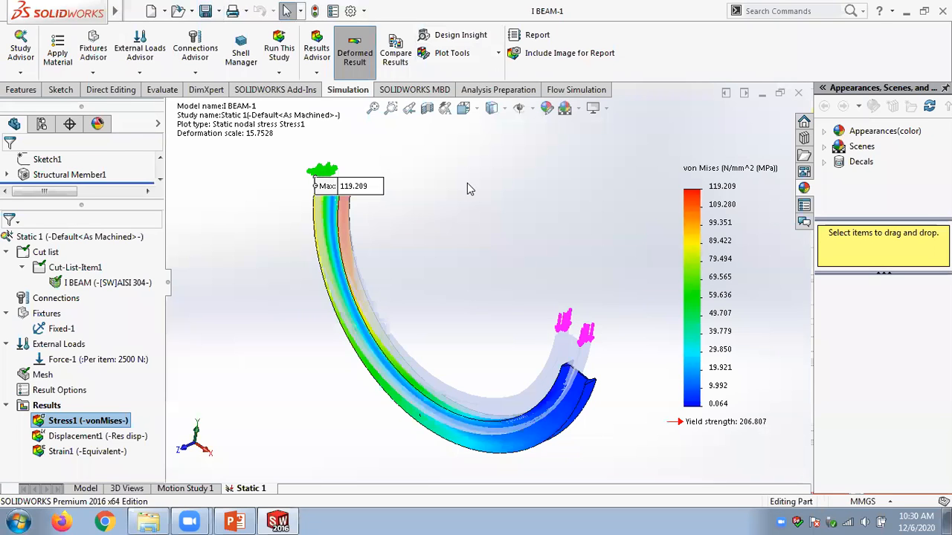
Switch to the Chapter 07 PowerPoint presentation and review the stress result, conclusion and Buckling Analysis slides.
{"action": "left_click", "coordinate": [235, 521]}
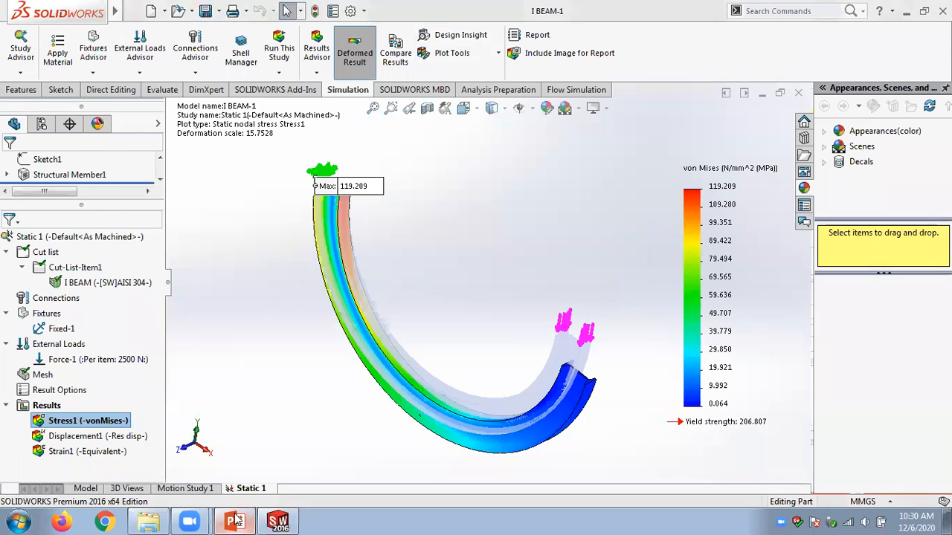
{"action": "left_click", "coordinate": [721, 247]}
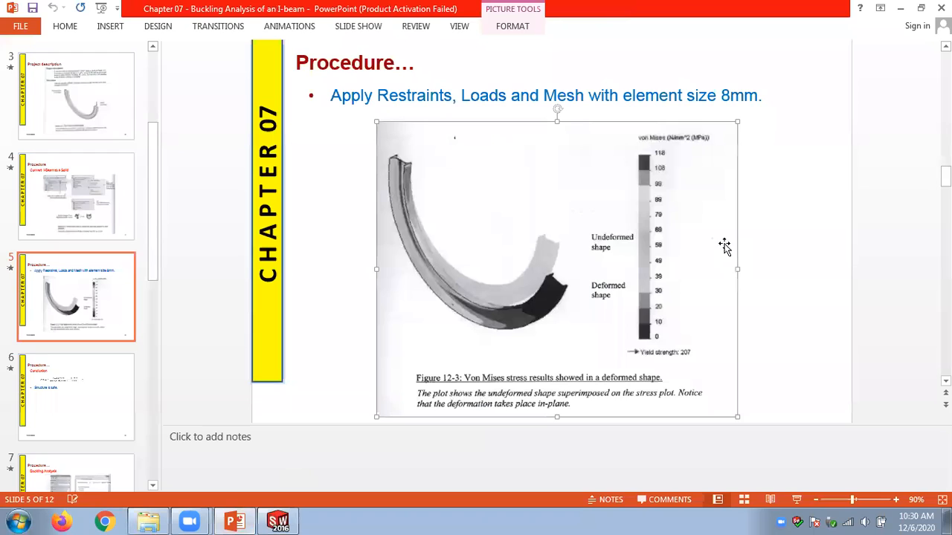
{"action": "left_click", "coordinate": [759, 245]}
{"action": "scroll", "coordinate": [760, 245], "scroll_direction": "down", "scroll_amount": 1}
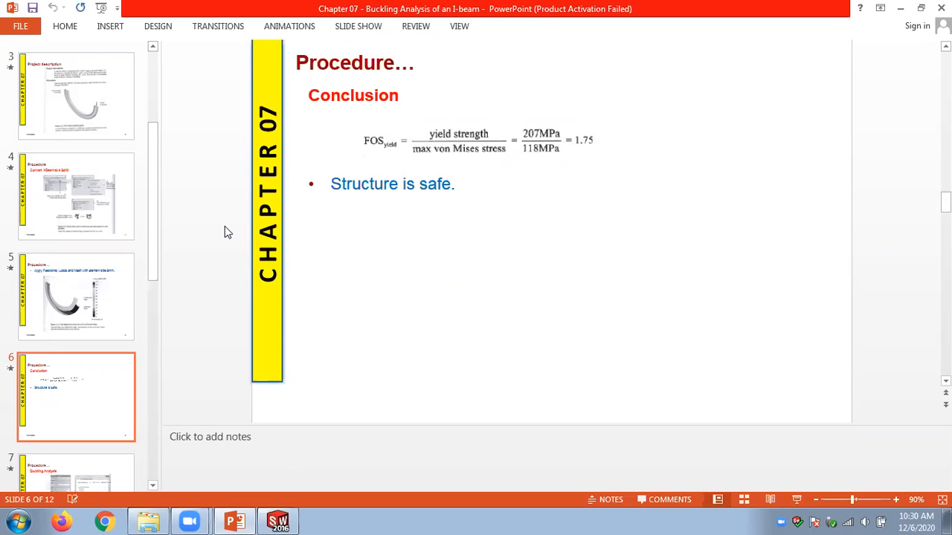
{"action": "scroll", "coordinate": [225, 227], "scroll_direction": "down", "scroll_amount": 1}
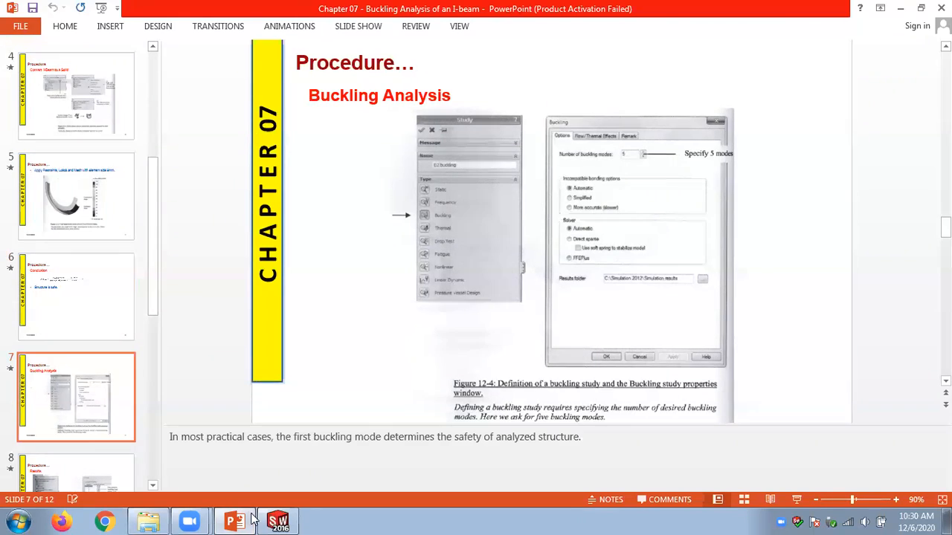
Switch to SOLIDWORKS and review the static study's beam body, fixture, force and mesh without remeshing.
{"action": "left_click", "coordinate": [277, 522]}
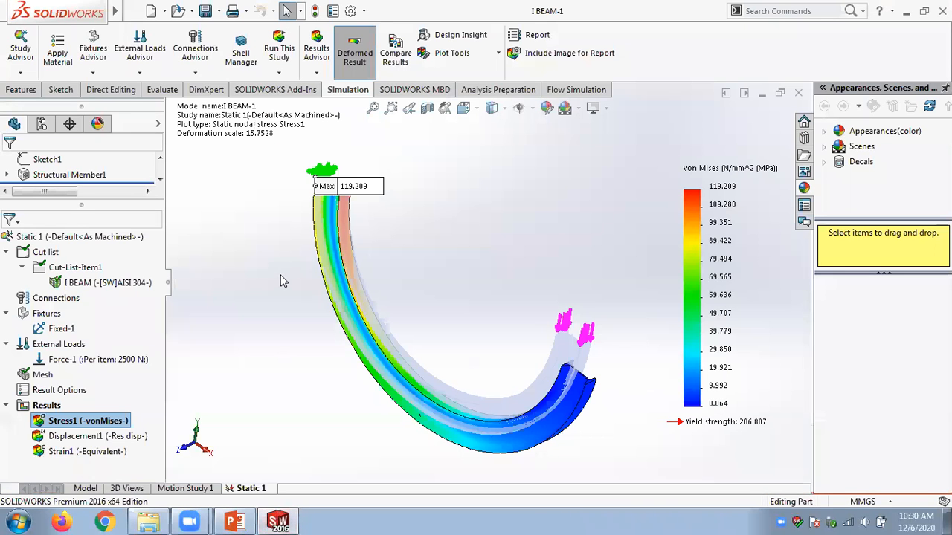
{"action": "right_click", "coordinate": [77, 284]}
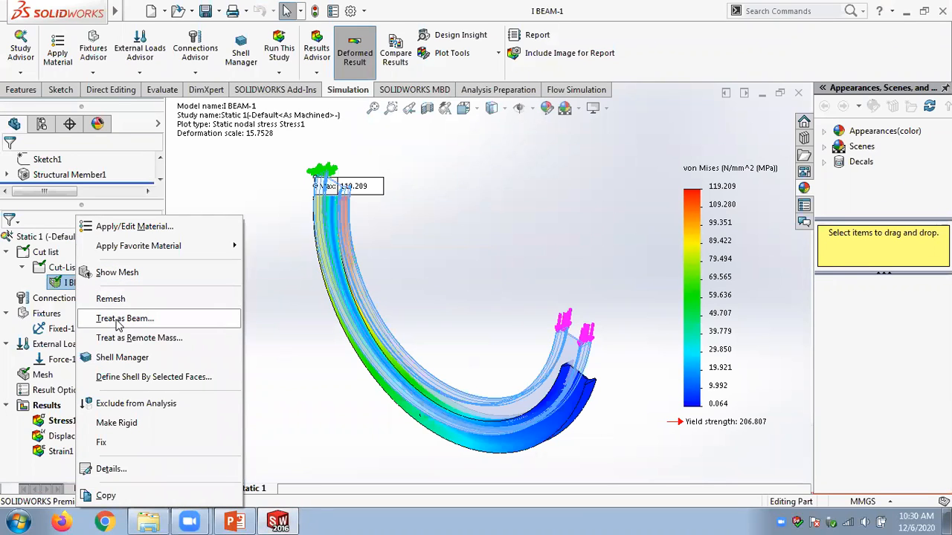
{"action": "left_click", "coordinate": [264, 301]}
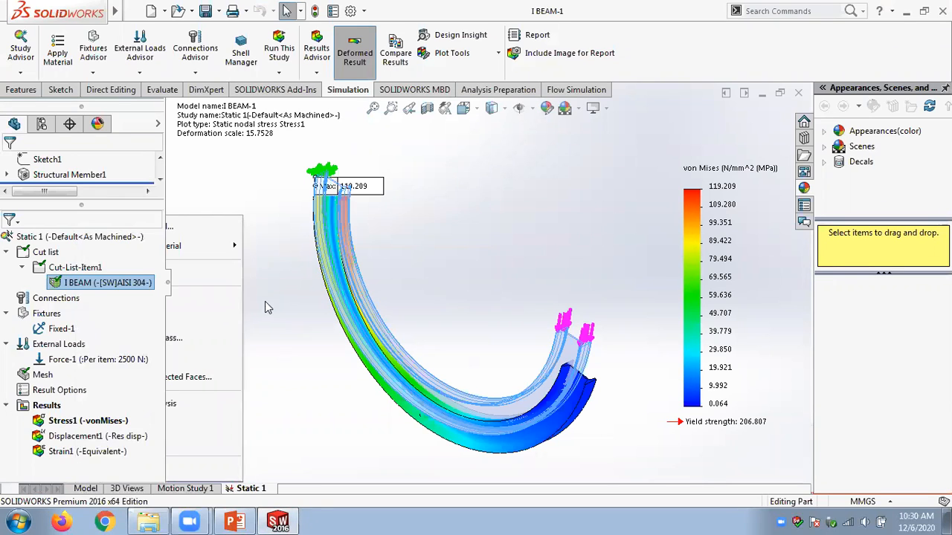
{"action": "left_click", "coordinate": [50, 329]}
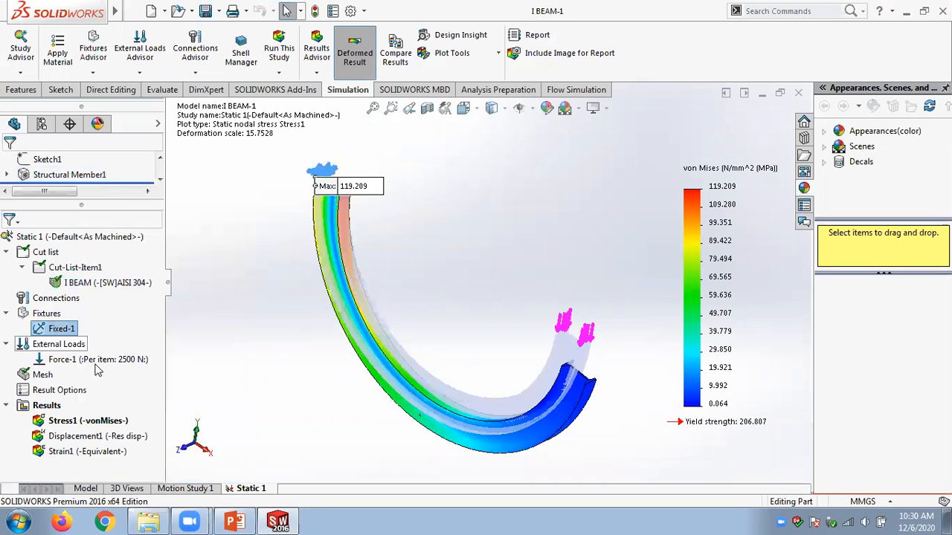
{"action": "left_click", "coordinate": [64, 360]}
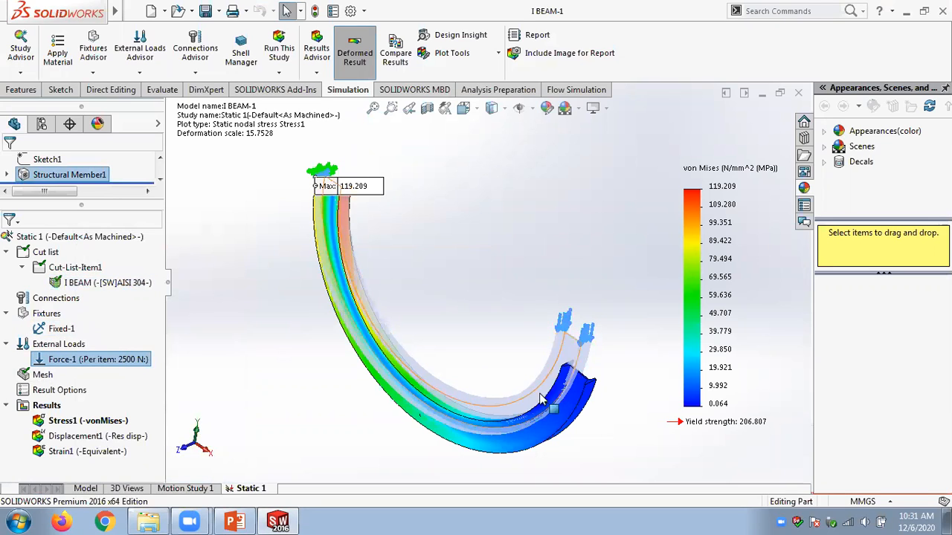
{"action": "right_click", "coordinate": [41, 376]}
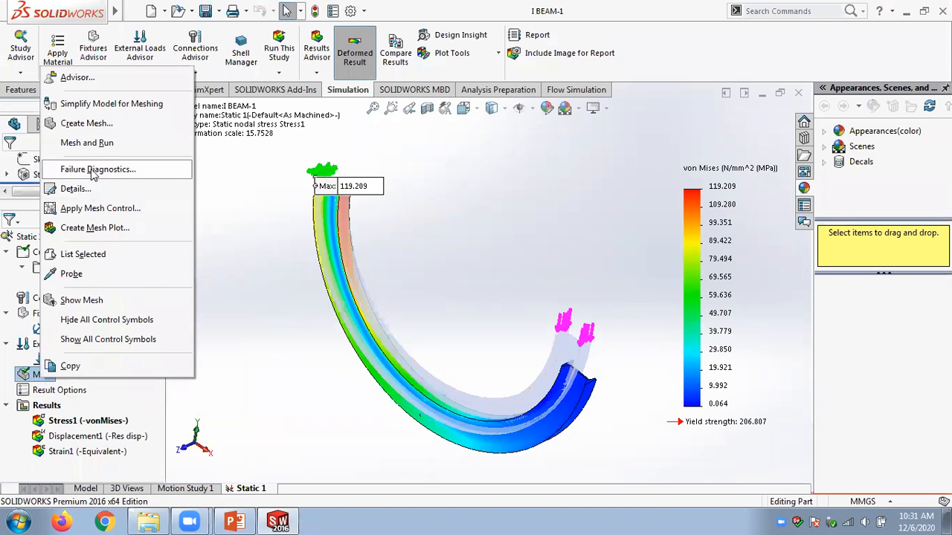
{"action": "left_click", "coordinate": [103, 131]}
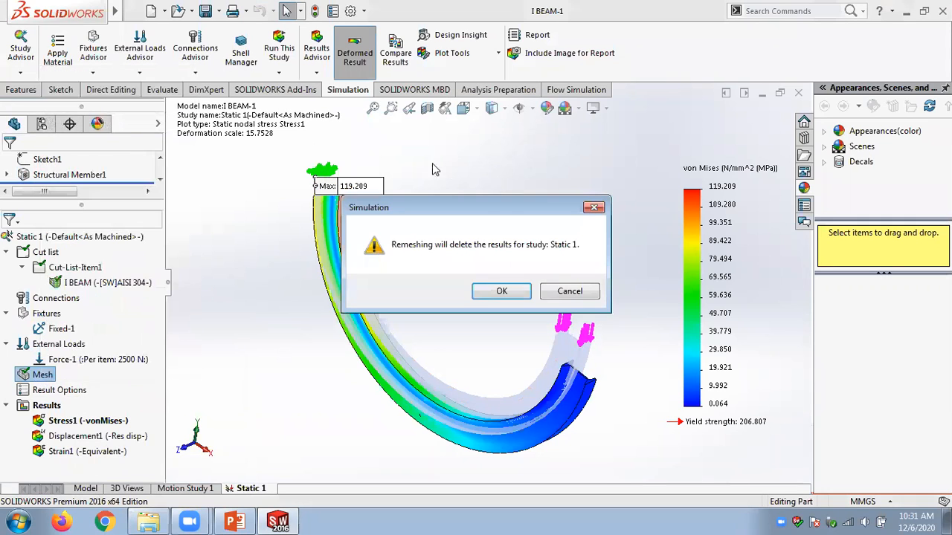
{"action": "left_click", "coordinate": [568, 292]}
Switch to the PowerPoint presentation, check the mesh element size on the restraints slide, and return to the Buckling Analysis slide.
{"action": "left_click", "coordinate": [232, 522]}
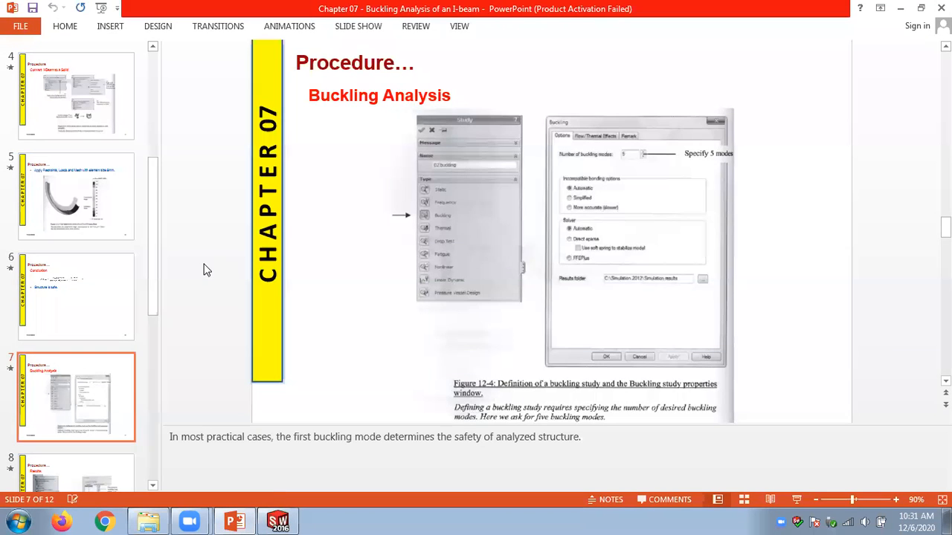
{"action": "scroll", "coordinate": [206, 269], "scroll_direction": "up", "scroll_amount": 2}
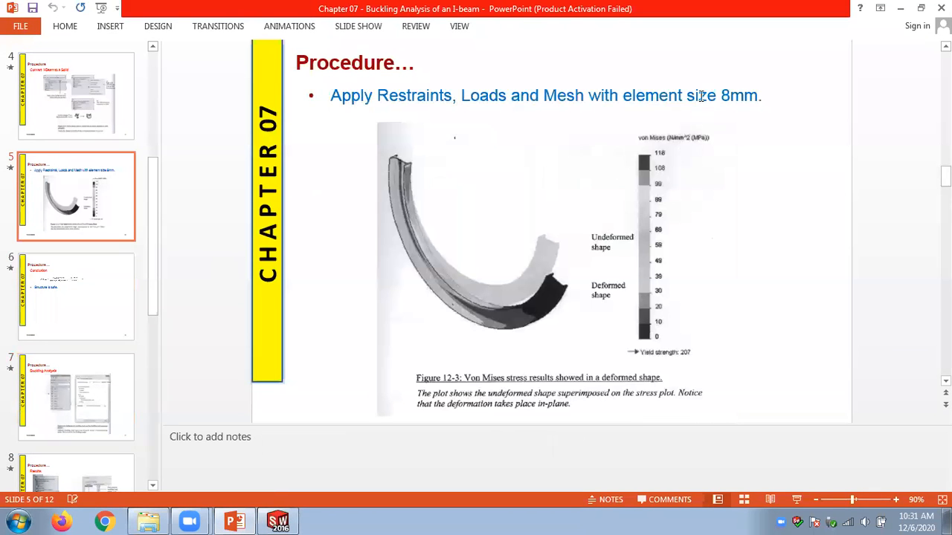
{"action": "scroll", "coordinate": [897, 143], "scroll_direction": "down", "scroll_amount": 2}
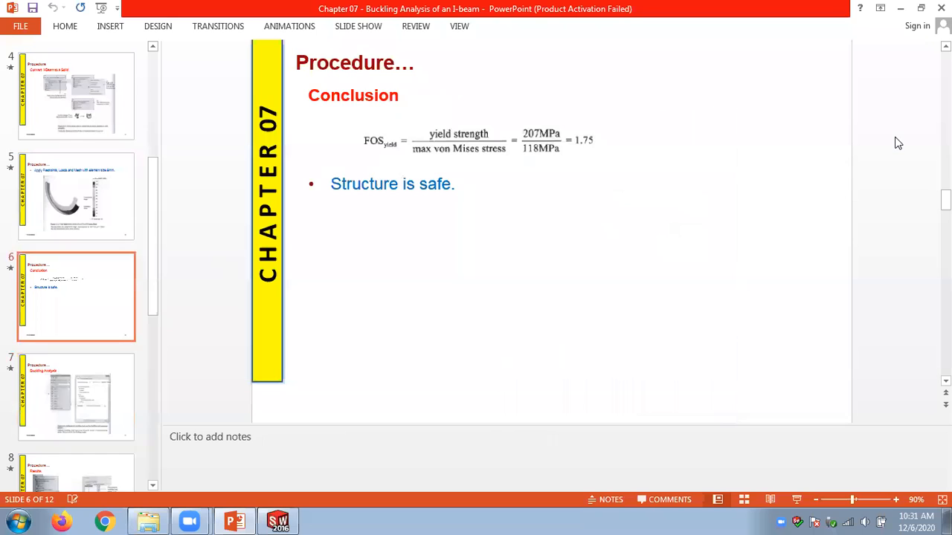
{"action": "scroll", "coordinate": [851, 159], "scroll_direction": "up", "scroll_amount": 2}
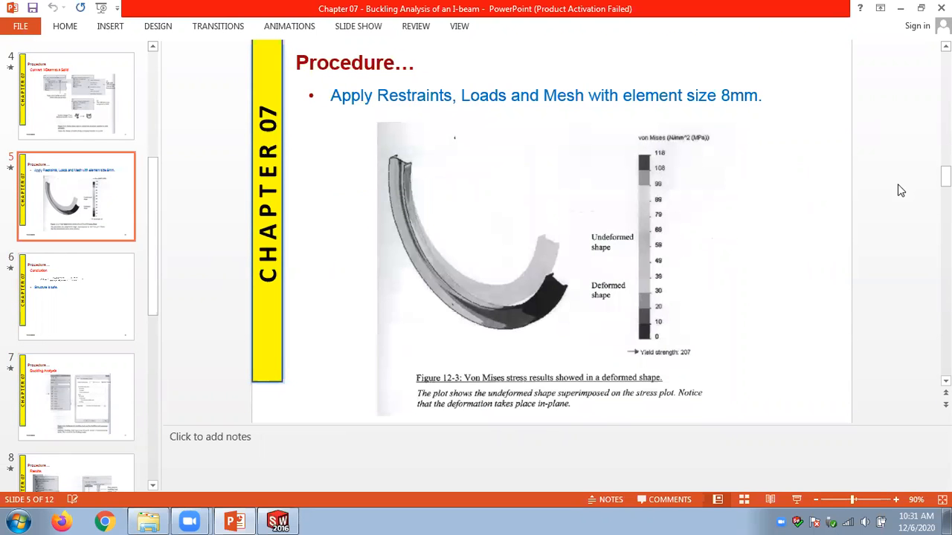
{"action": "scroll", "coordinate": [899, 189], "scroll_direction": "down", "scroll_amount": 2}
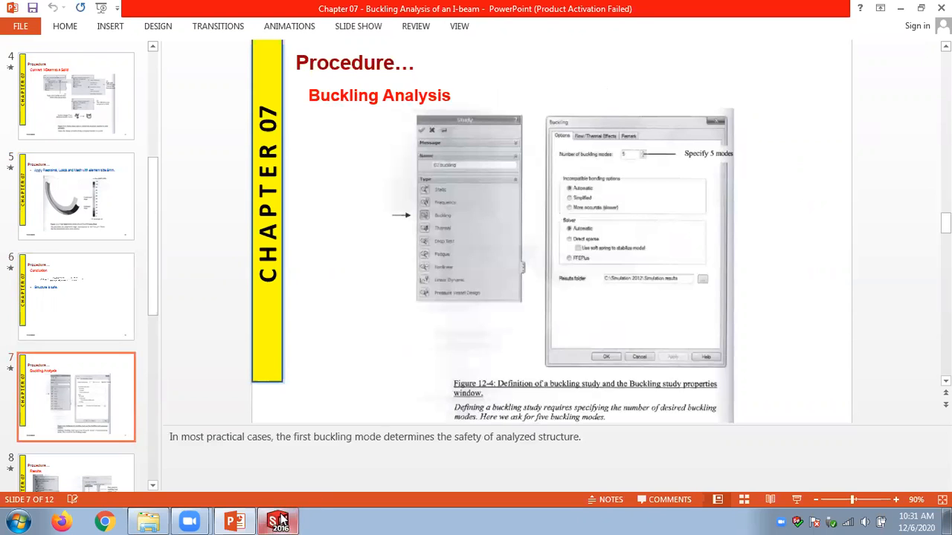
Switch to SOLIDWORKS and set the superimposed model's transparency to 0.1 in the von Mises stress plot settings.
{"action": "left_click", "coordinate": [280, 522]}
{"action": "middle_click_drag", "start_coordinate": [488, 234], "coordinate": [655, 232]}
{"action": "right_click", "coordinate": [697, 223]}
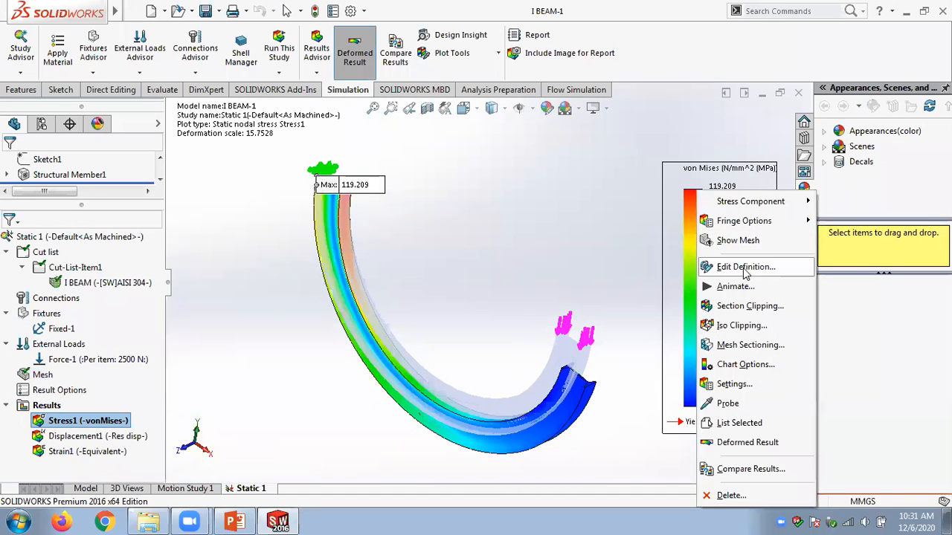
{"action": "left_click", "coordinate": [746, 269]}
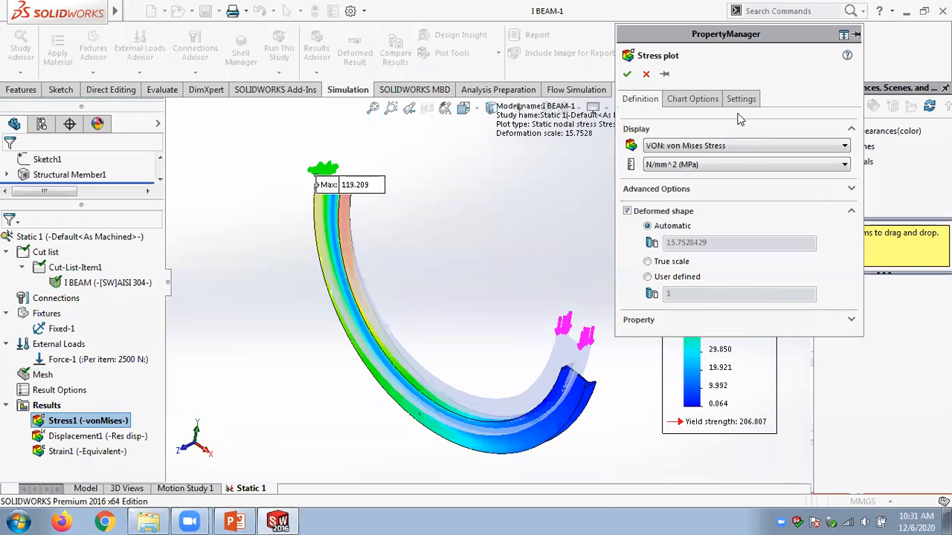
{"action": "left_click", "coordinate": [740, 100]}
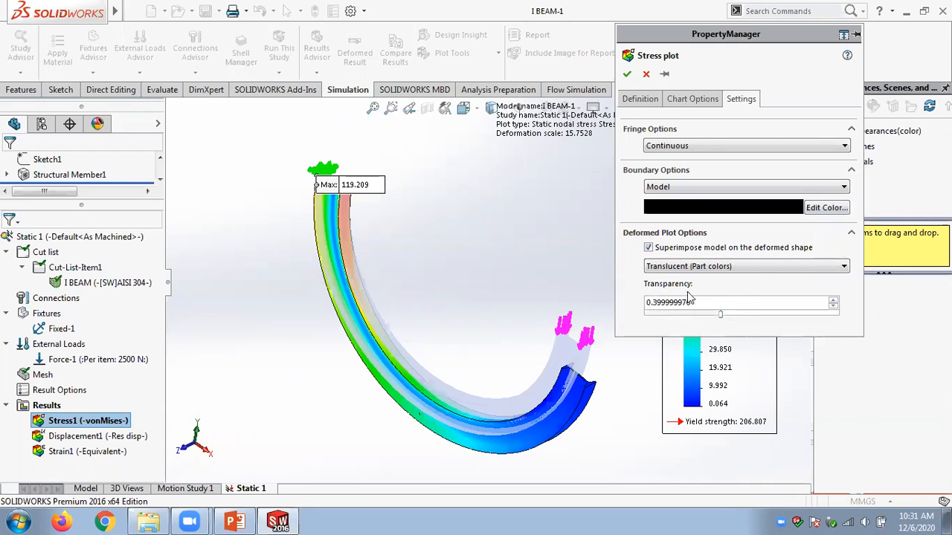
{"action": "left_click_drag", "start_coordinate": [720, 319], "coordinate": [665, 314]}
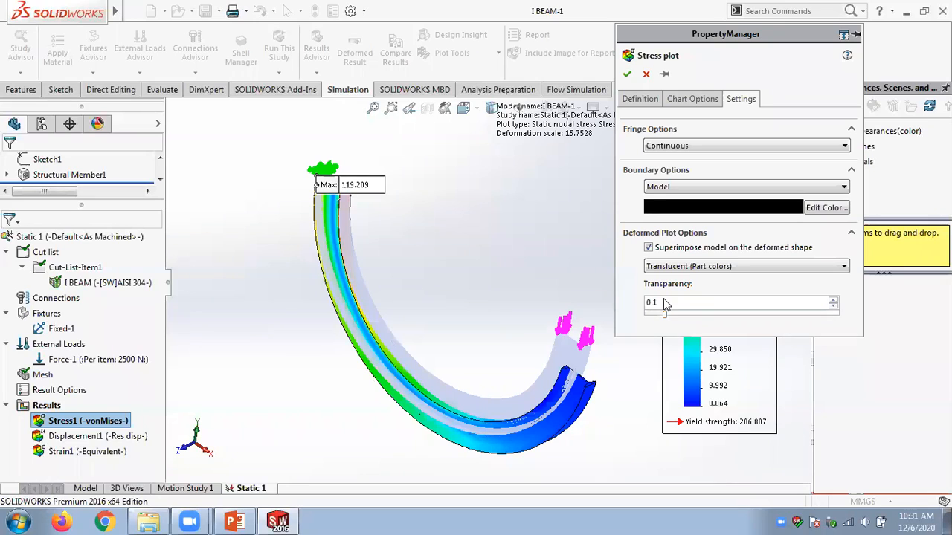
{"action": "left_click", "coordinate": [627, 75]}
Animate the von Mises stress plot to view the beam's deformation, and close the animation.
{"action": "right_click", "coordinate": [727, 195]}
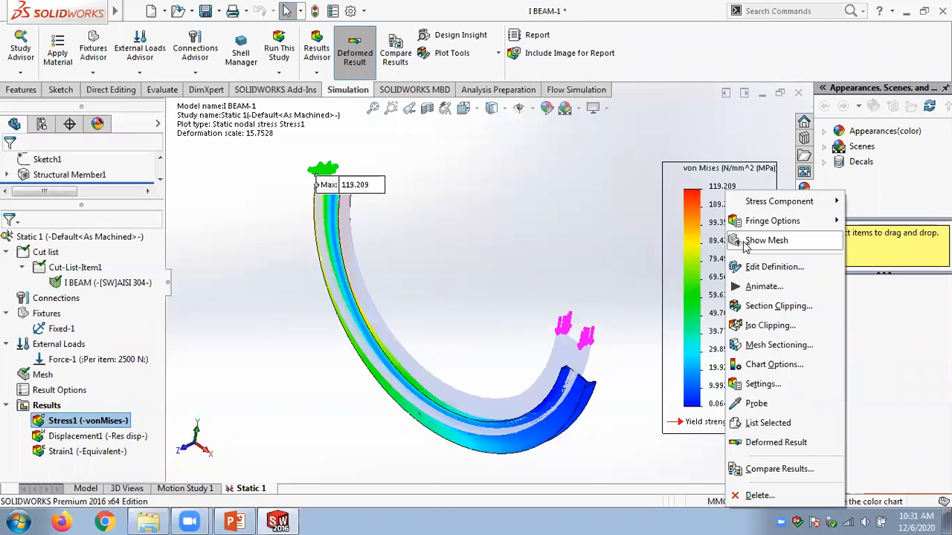
{"action": "left_click", "coordinate": [757, 287]}
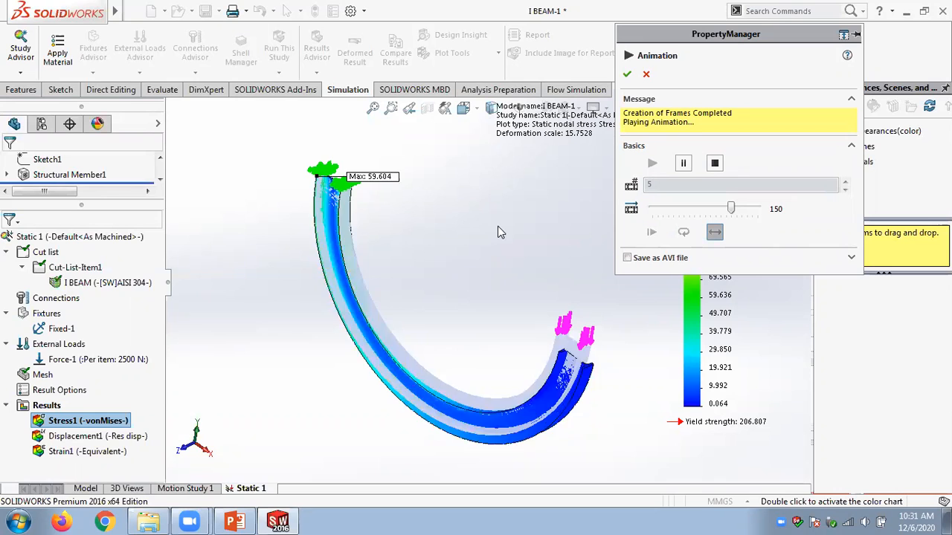
{"action": "left_click", "coordinate": [626, 74]}
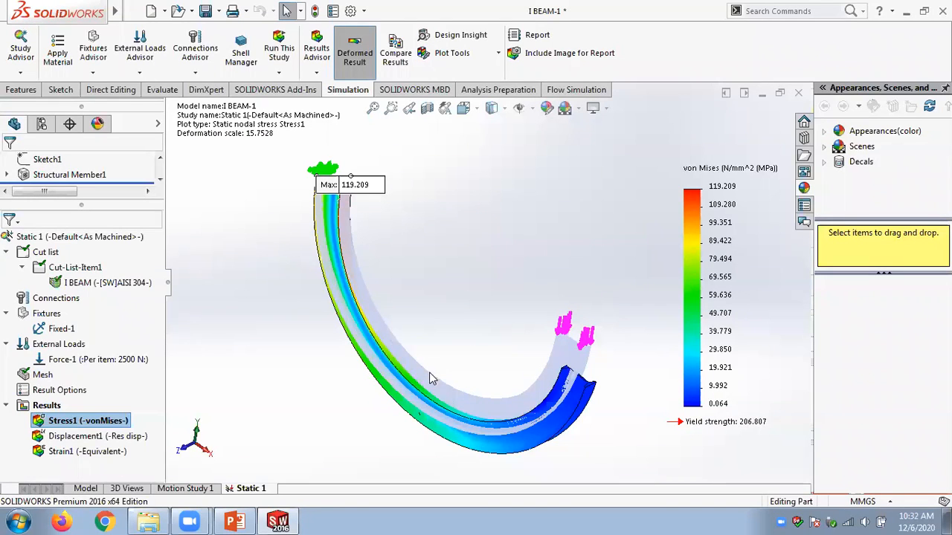
Create a new simulation study of type Buckling with the name Buckling 1.
{"action": "mouse_move", "coordinate": [188, 521]}
{"action": "left_click", "coordinate": [20, 74]}
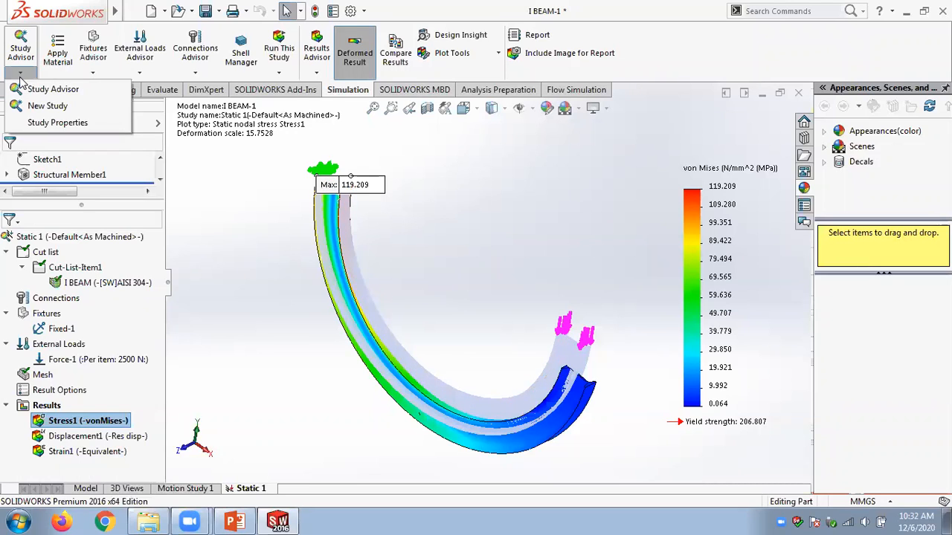
{"action": "left_click", "coordinate": [46, 106]}
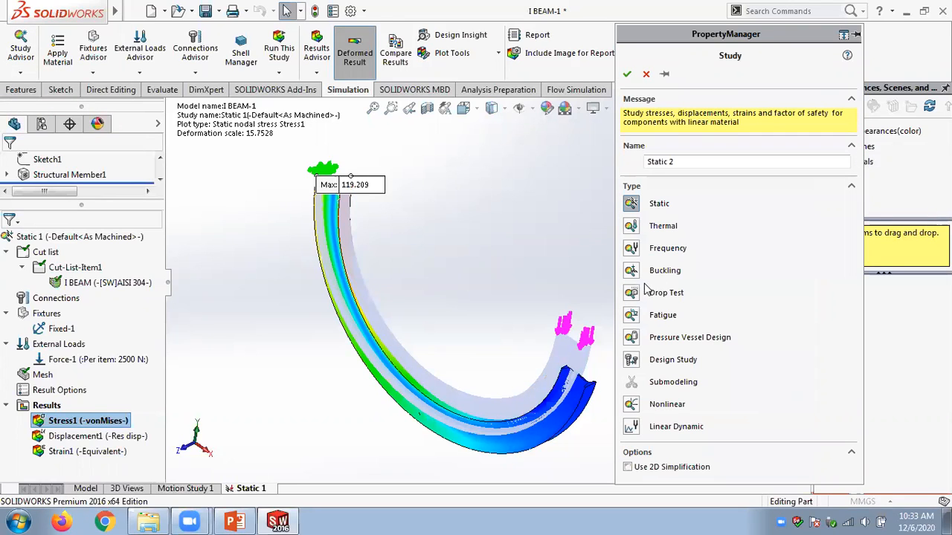
{"action": "left_click", "coordinate": [632, 271]}
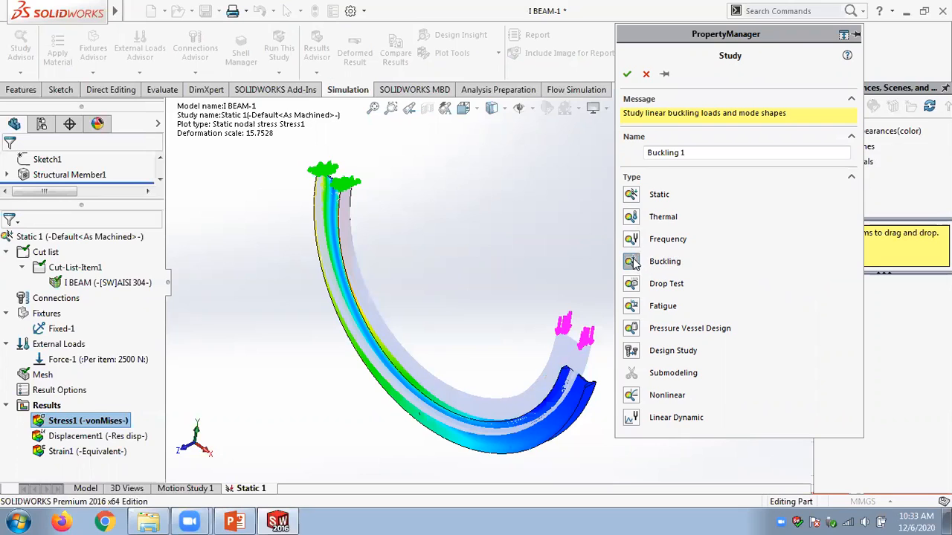
{"action": "left_click", "coordinate": [627, 73]}
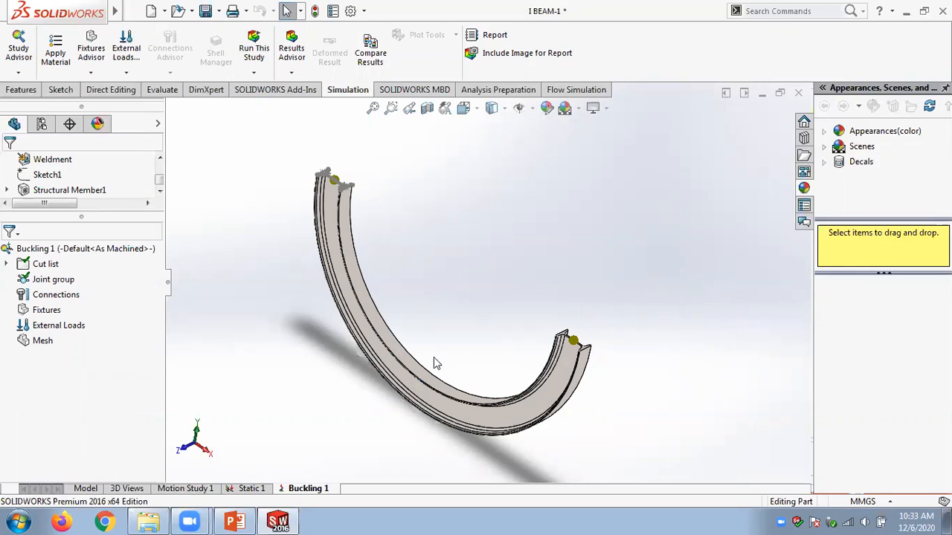
Treat the I BEAM-1 body in the buckling study's cut list as a solid instead of a beam.
{"action": "left_click", "coordinate": [6, 264]}
{"action": "left_click", "coordinate": [22, 279]}
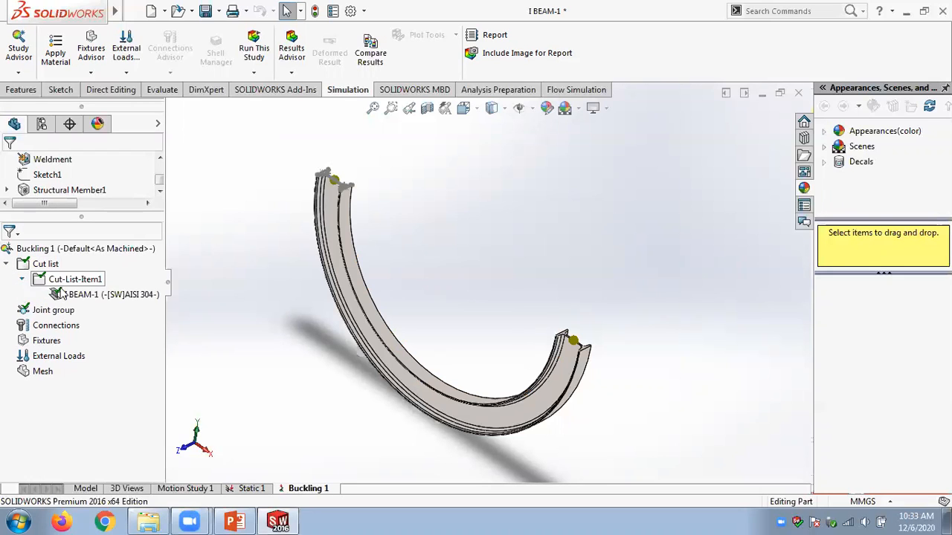
{"action": "right_click", "coordinate": [90, 292]}
{"action": "left_click", "coordinate": [139, 366]}
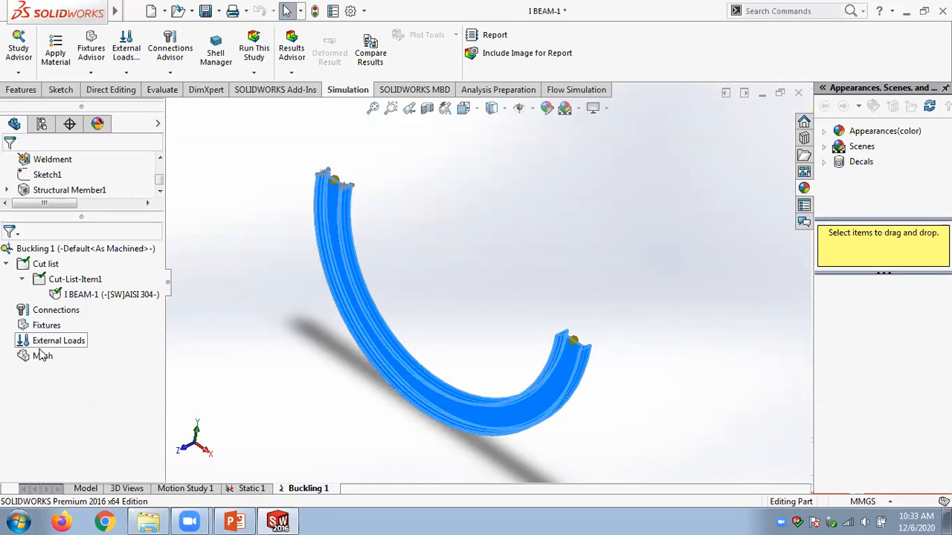
Copy the fixed-geometry fixture and the 2500 N force from the Static 1 study into the Buckling 1 study.
{"action": "left_click", "coordinate": [246, 488]}
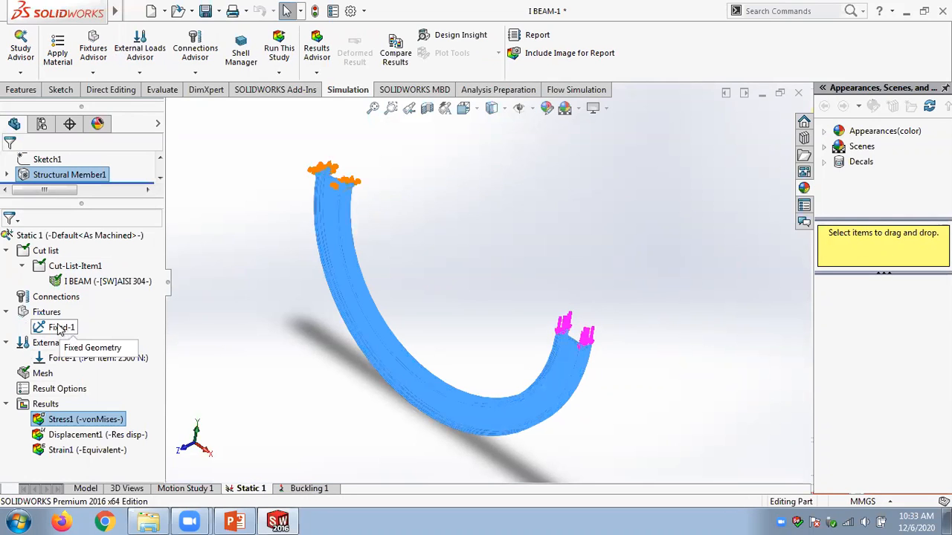
{"action": "left_click_drag", "start_coordinate": [61, 328], "coordinate": [312, 486]}
{"action": "left_click", "coordinate": [312, 488]}
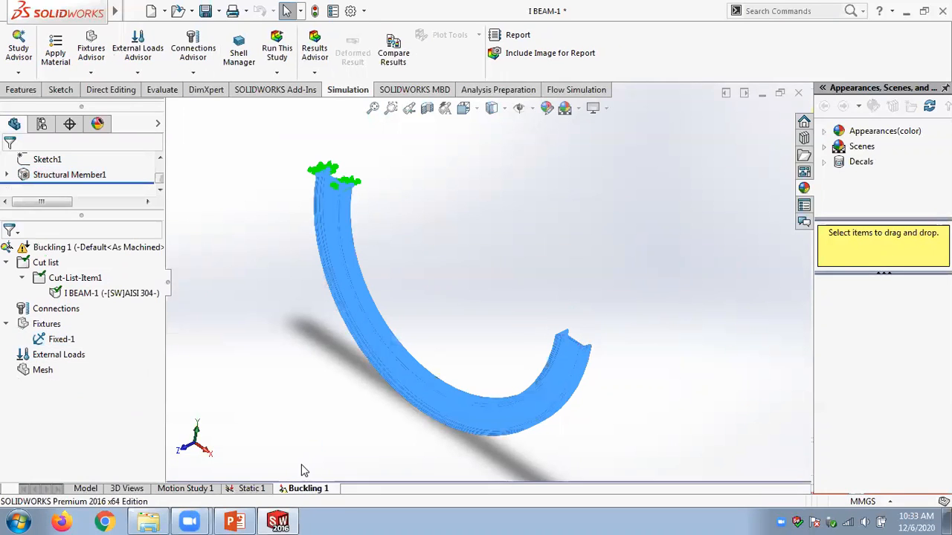
{"action": "left_click", "coordinate": [254, 490]}
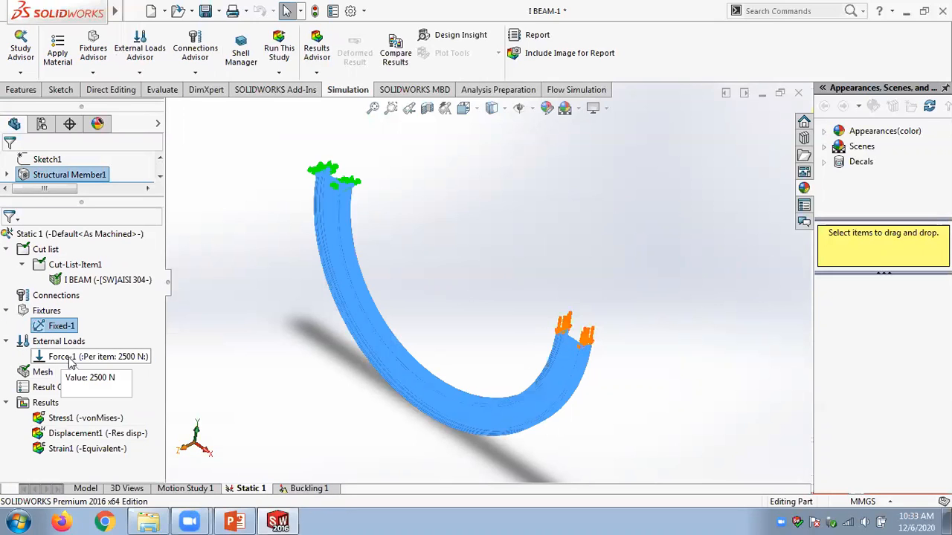
{"action": "left_click", "coordinate": [78, 359]}
{"action": "left_click", "coordinate": [309, 488]}
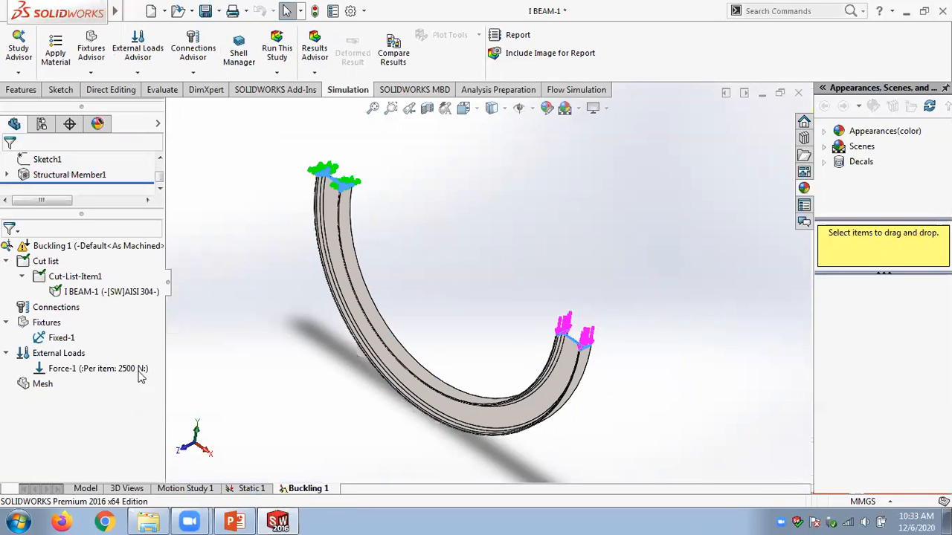
Copy the mesh from the Static 1 study into the Buckling 1 study and check the beam body's options there.
{"action": "left_click", "coordinate": [245, 491]}
{"action": "left_click_drag", "start_coordinate": [38, 376], "coordinate": [309, 484]}
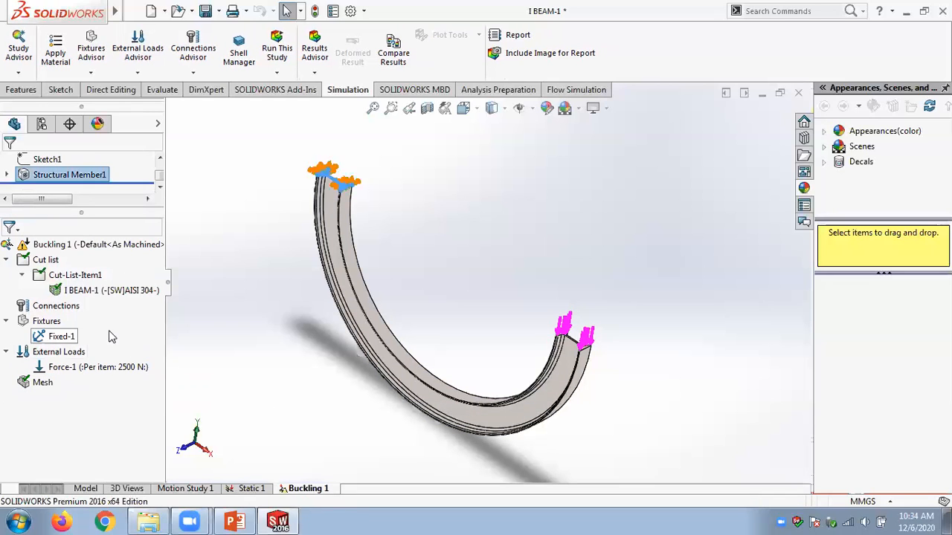
{"action": "left_click", "coordinate": [82, 289]}
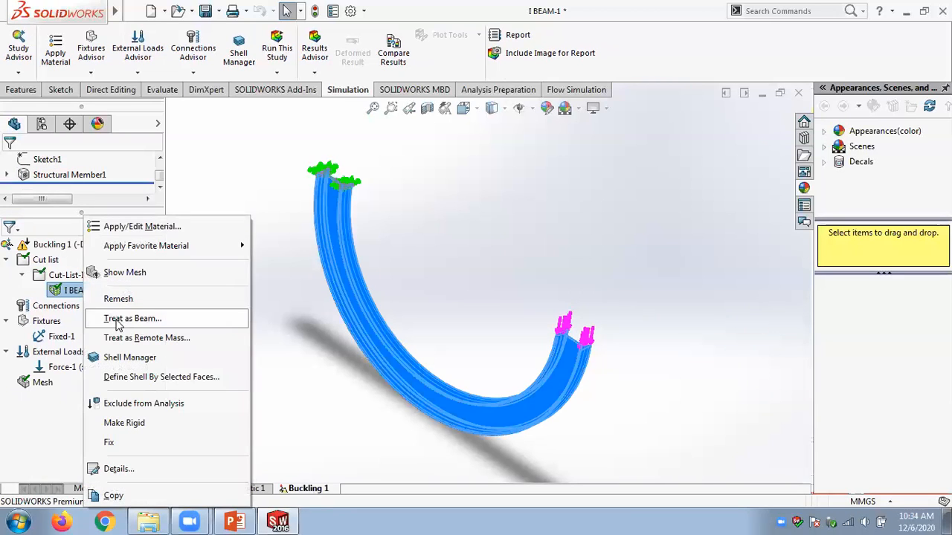
{"action": "left_click", "coordinate": [280, 285]}
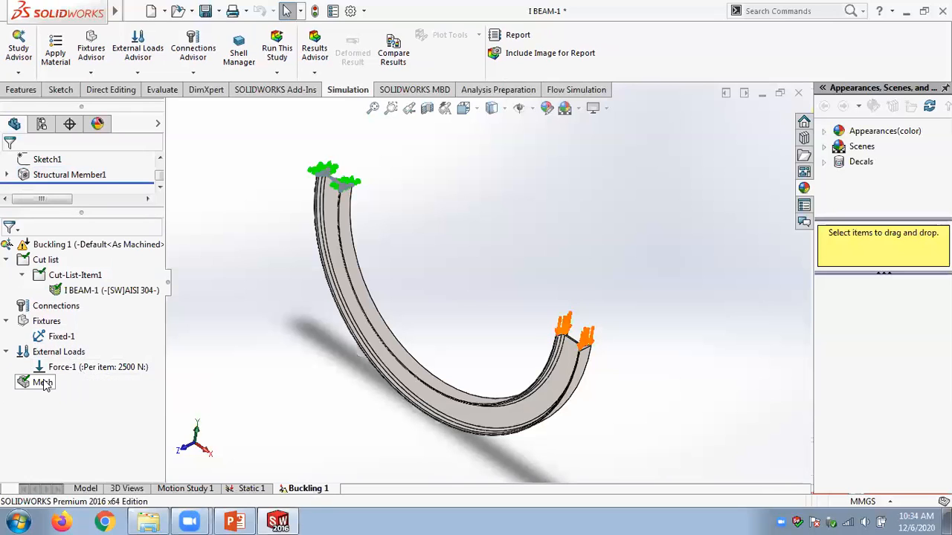
Try to copy the mesh and the force from Static 1 to Buckling 1 again.
{"action": "left_click", "coordinate": [246, 488]}
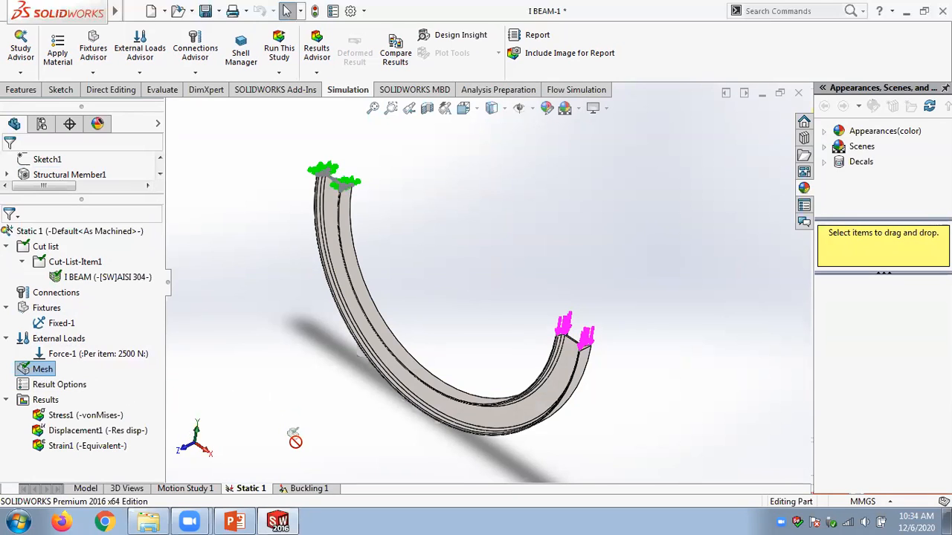
{"action": "left_click", "coordinate": [307, 485]}
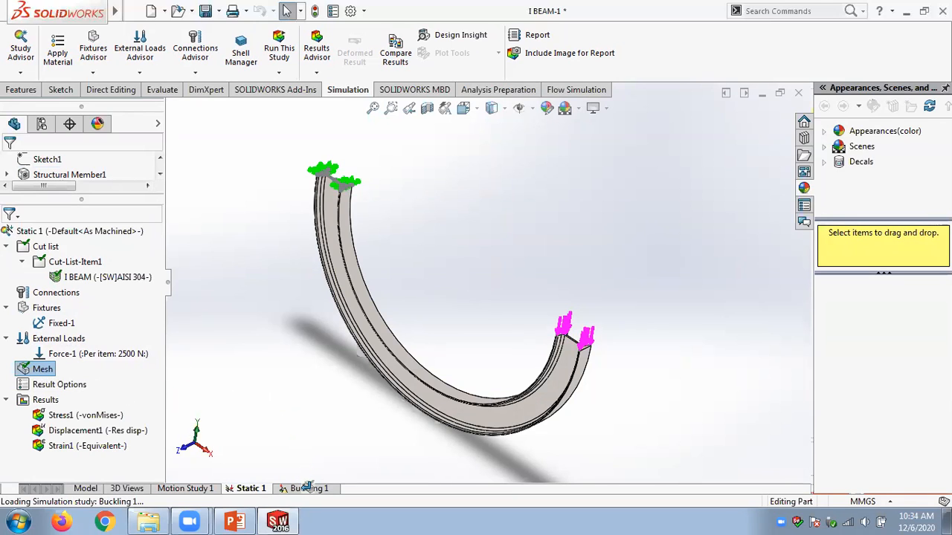
{"action": "left_click_drag", "start_coordinate": [68, 357], "coordinate": [118, 361]}
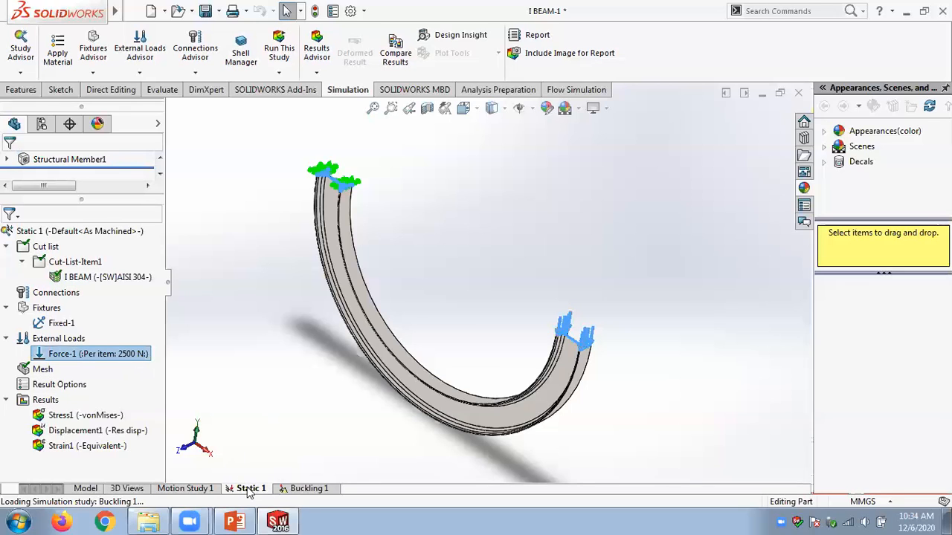
{"action": "left_click", "coordinate": [308, 490]}
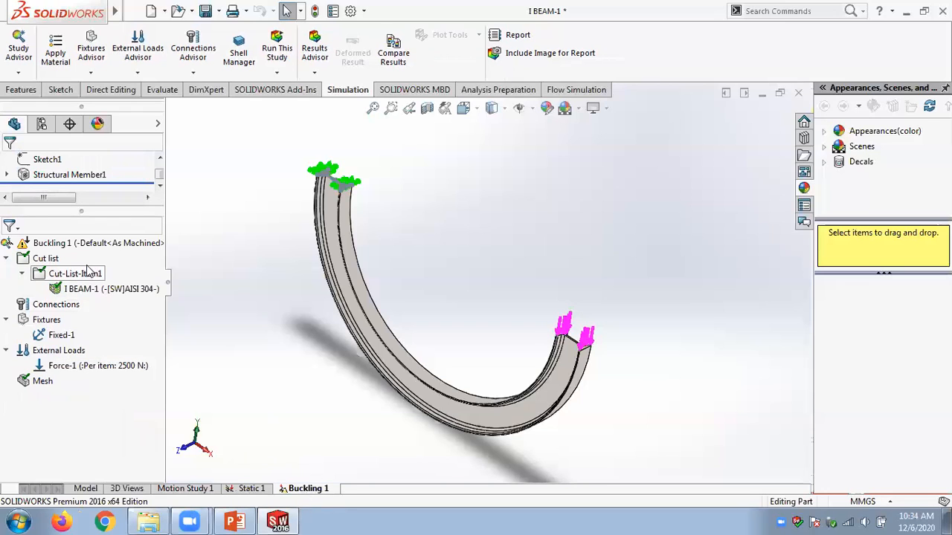
{"action": "right_click", "coordinate": [69, 245]}
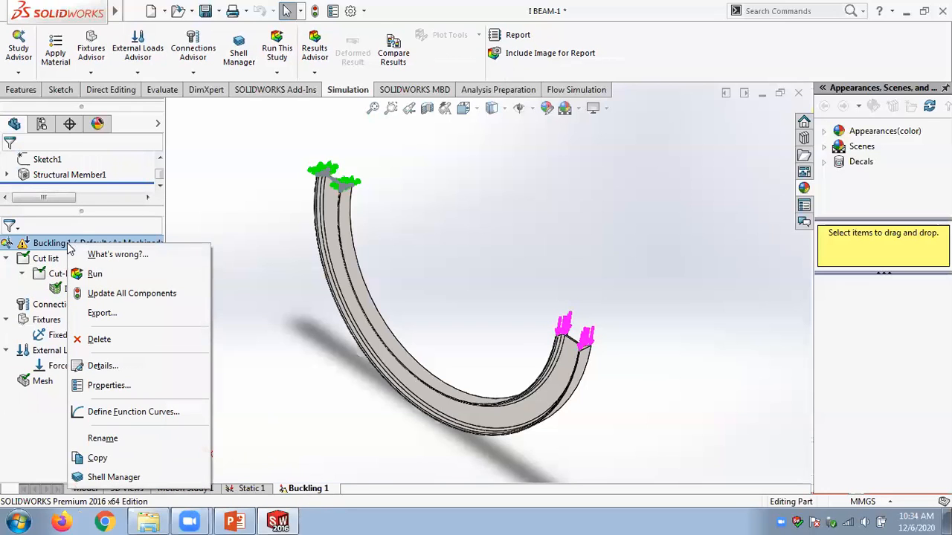
{"action": "left_click", "coordinate": [111, 386]}
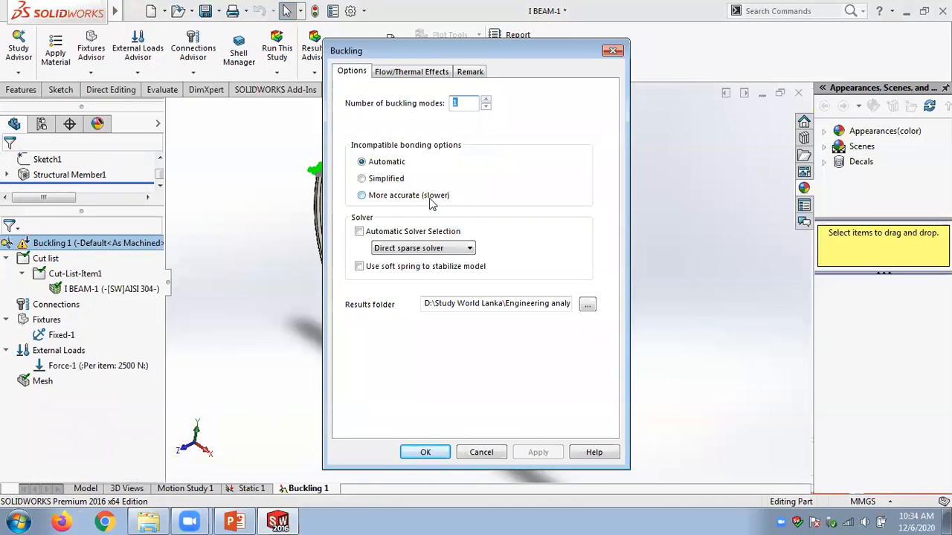
{"action": "left_click", "coordinate": [487, 452]}
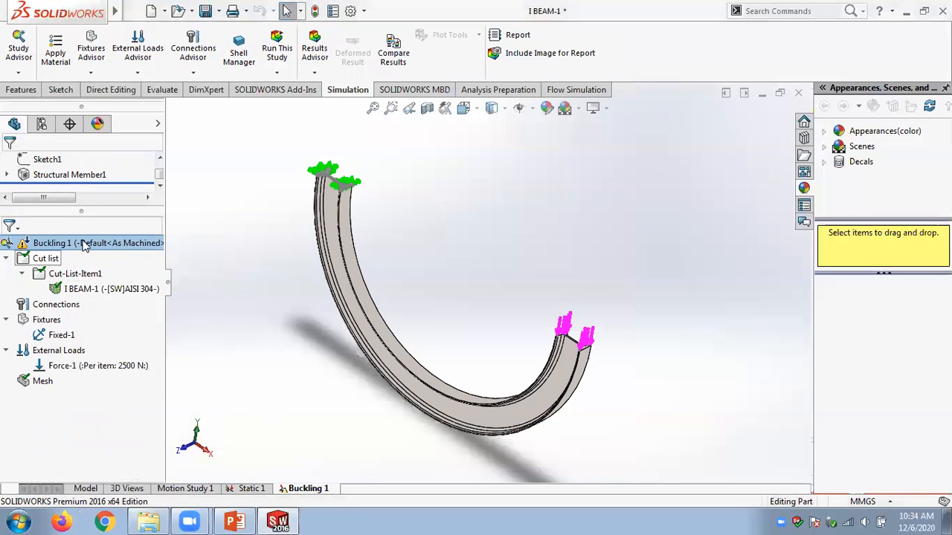
Set the number of buckling modes to 5 in the Buckling 1 study properties.
{"action": "right_click", "coordinate": [84, 246]}
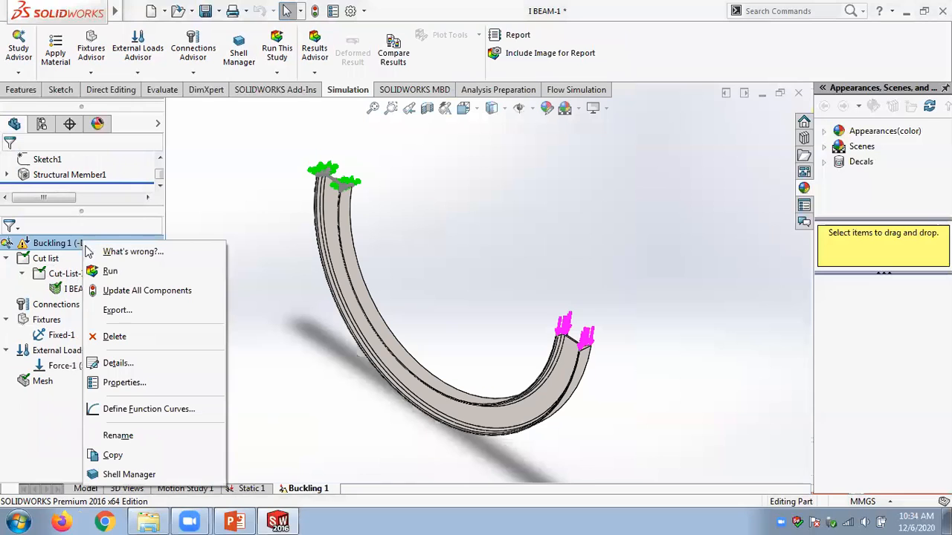
{"action": "left_click", "coordinate": [128, 383]}
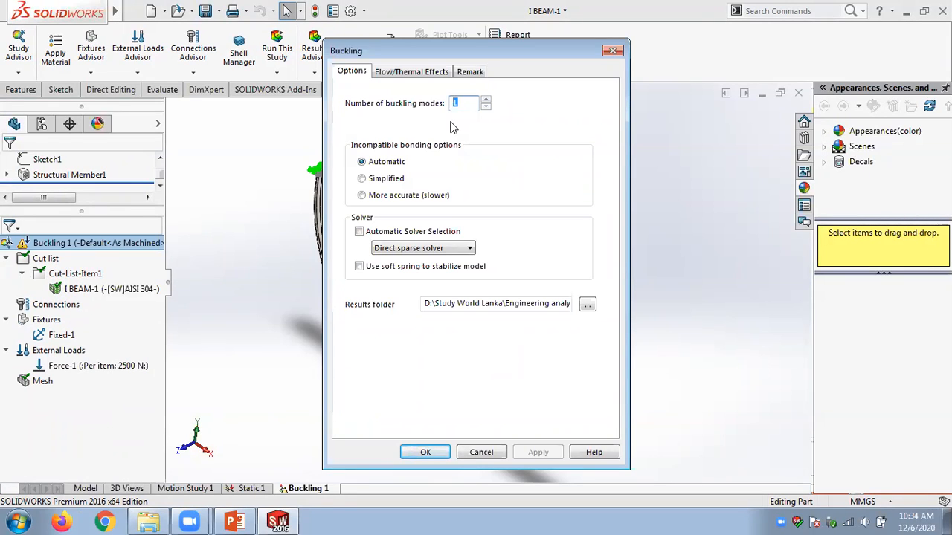
{"action": "left_click", "coordinate": [485, 100]}
{"action": "left_click", "coordinate": [485, 100]}
{"action": "left_click", "coordinate": [426, 452]}
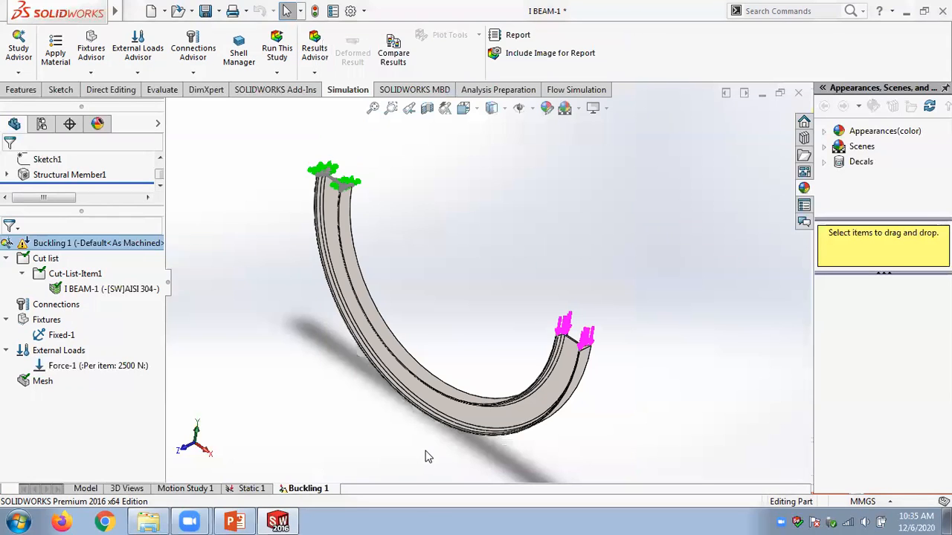
Check the number of buckling modes in the Buckling 1 study properties and run the study.
{"action": "right_click", "coordinate": [72, 243]}
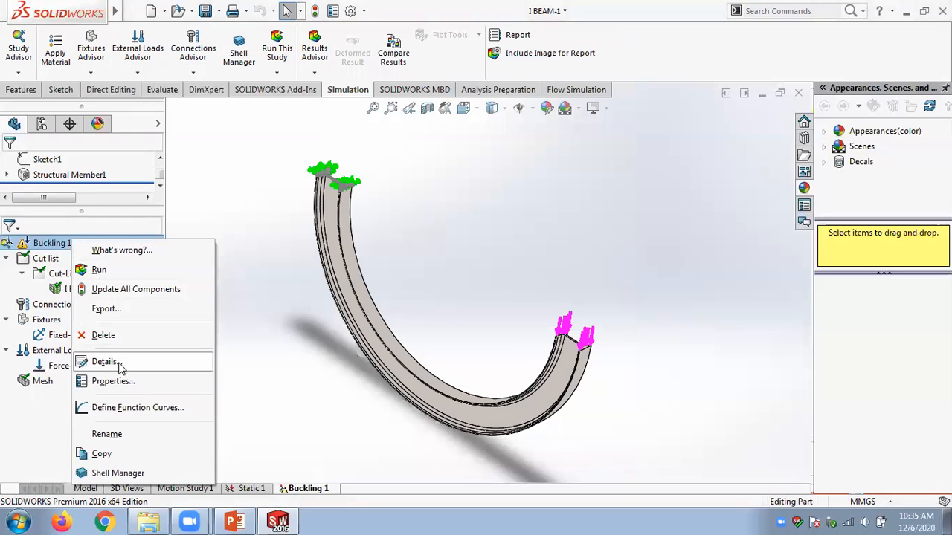
{"action": "left_click", "coordinate": [119, 382]}
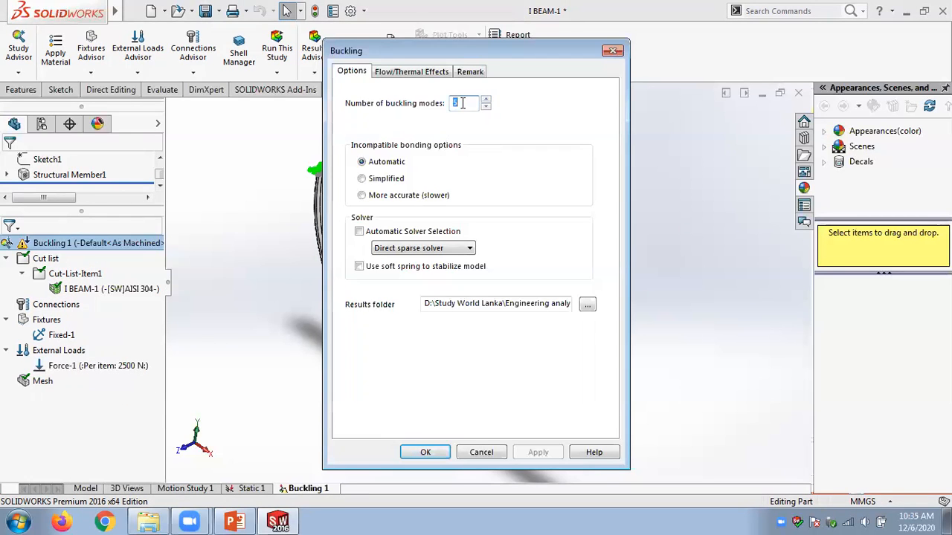
{"action": "left_click", "coordinate": [429, 453]}
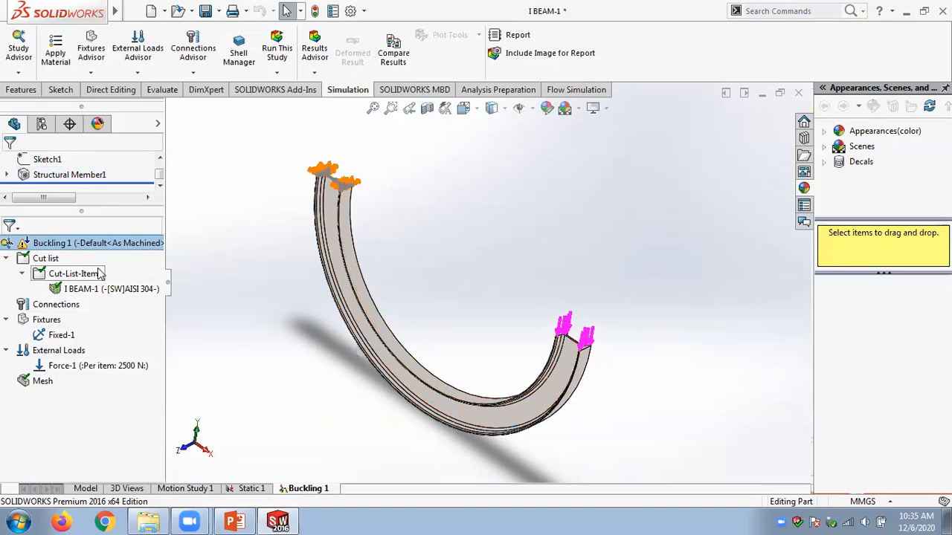
{"action": "right_click", "coordinate": [74, 245]}
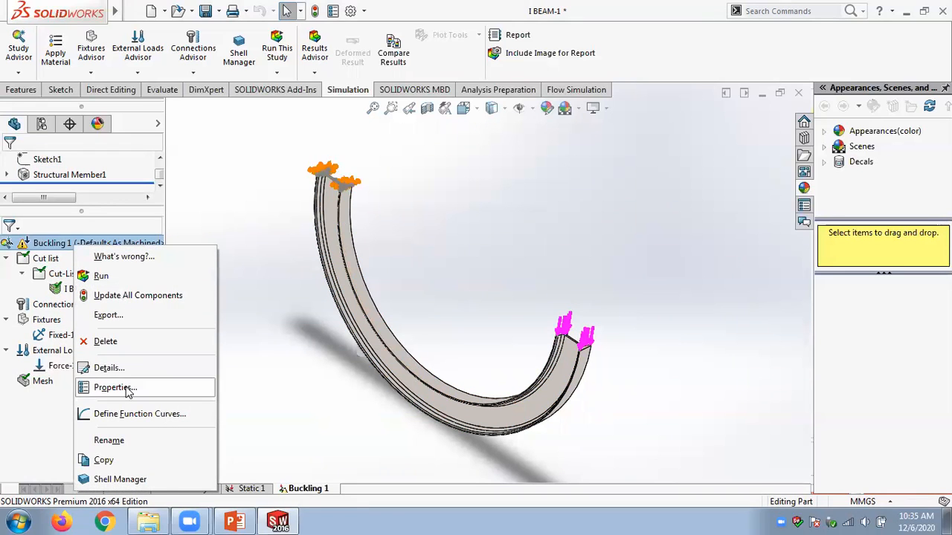
{"action": "left_click", "coordinate": [116, 388]}
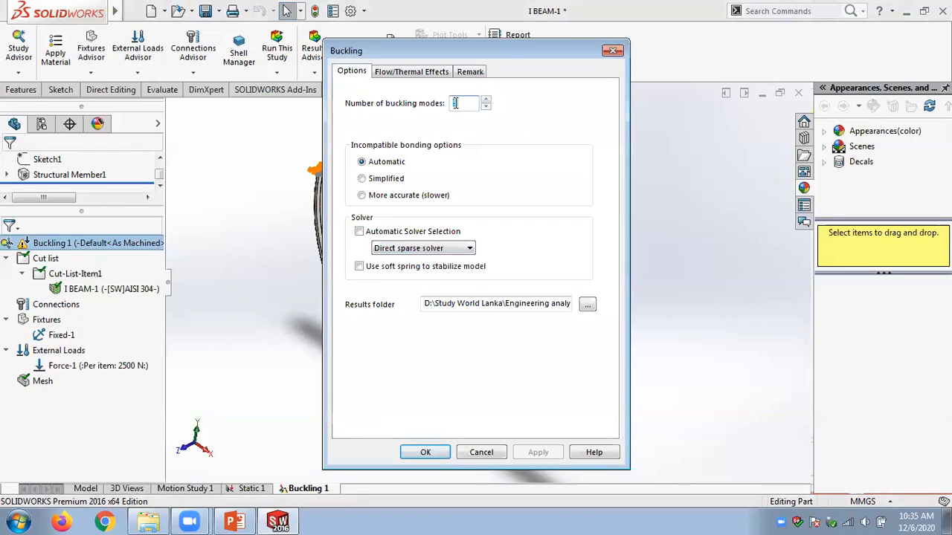
{"action": "left_click", "coordinate": [425, 452]}
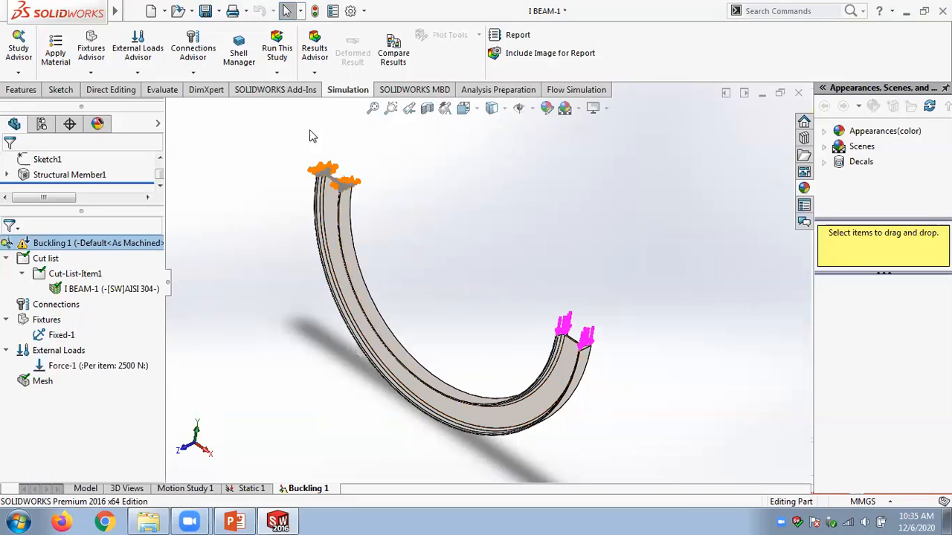
{"action": "right_click", "coordinate": [38, 245]}
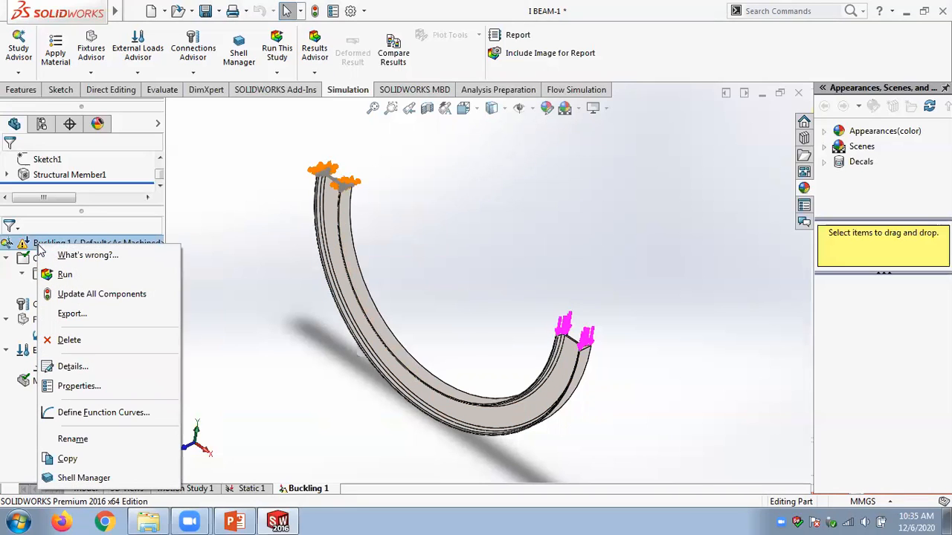
{"action": "left_click", "coordinate": [63, 275]}
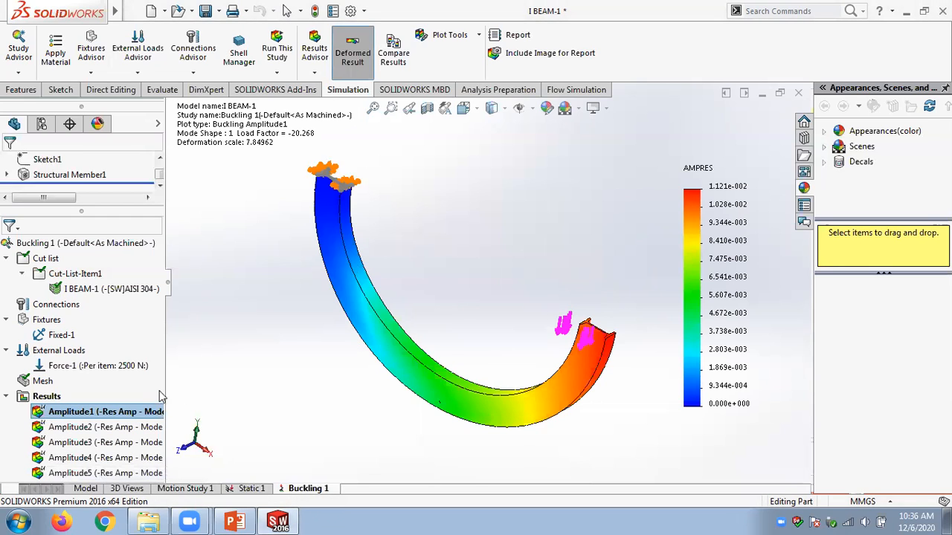
View the buckling amplitude plots for mode shapes 2 through 5 in the Buckling 1 results.
{"action": "left_click", "coordinate": [88, 425]}
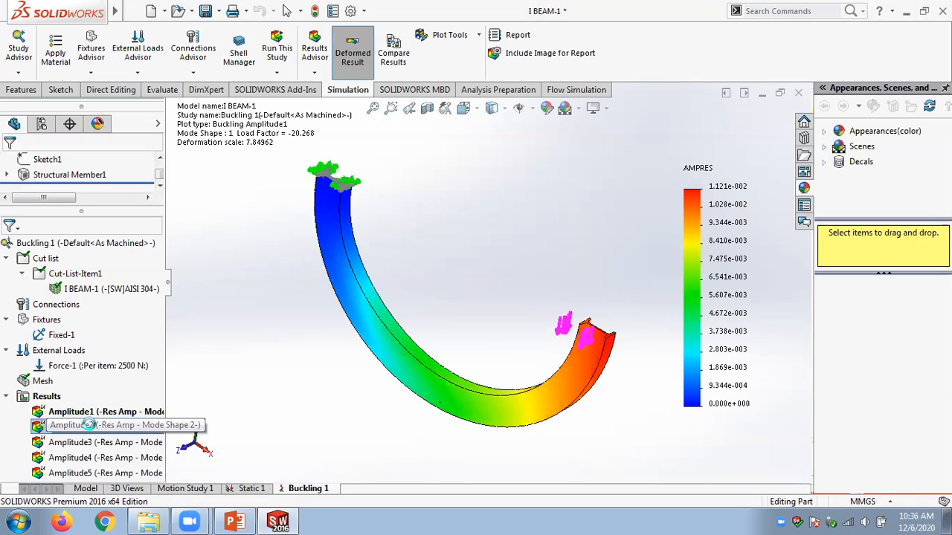
{"action": "double_click", "coordinate": [89, 425]}
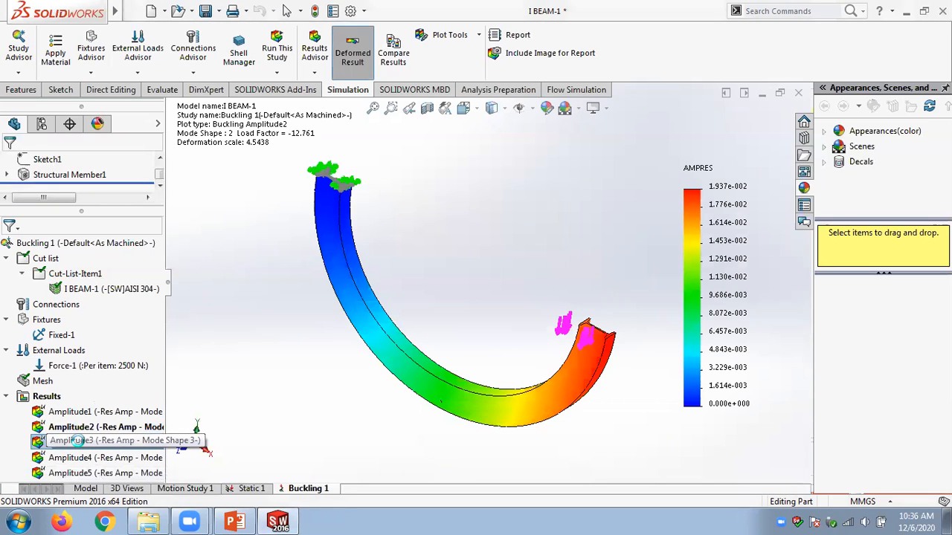
{"action": "double_click", "coordinate": [77, 440]}
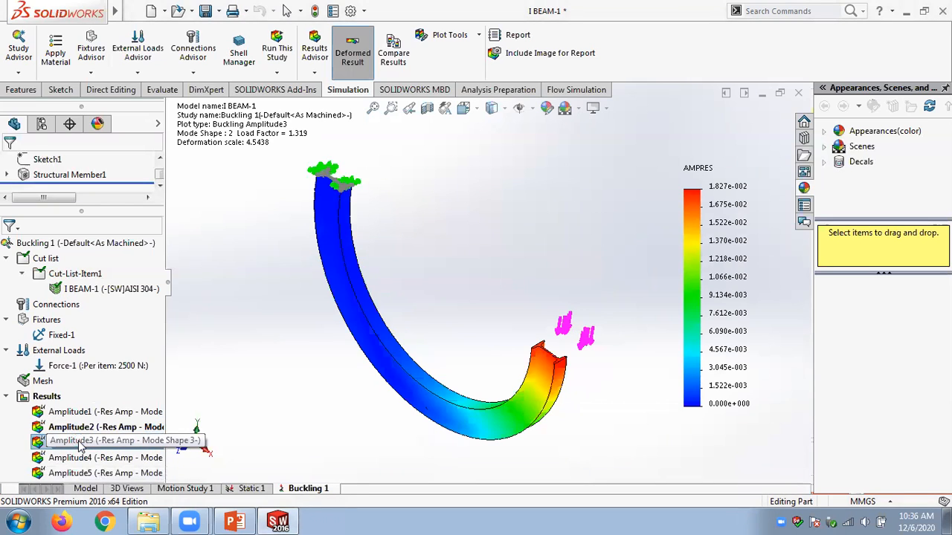
{"action": "double_click", "coordinate": [83, 456]}
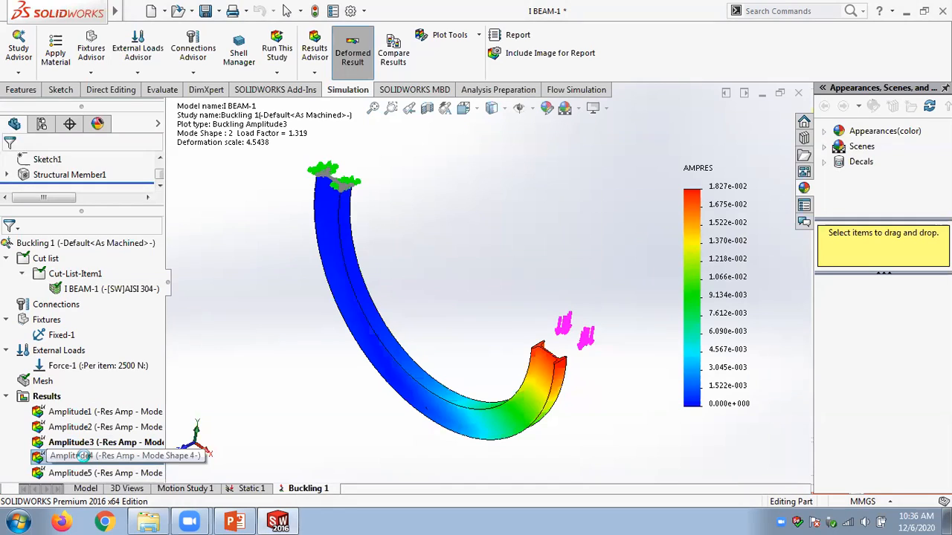
{"action": "double_click", "coordinate": [83, 472]}
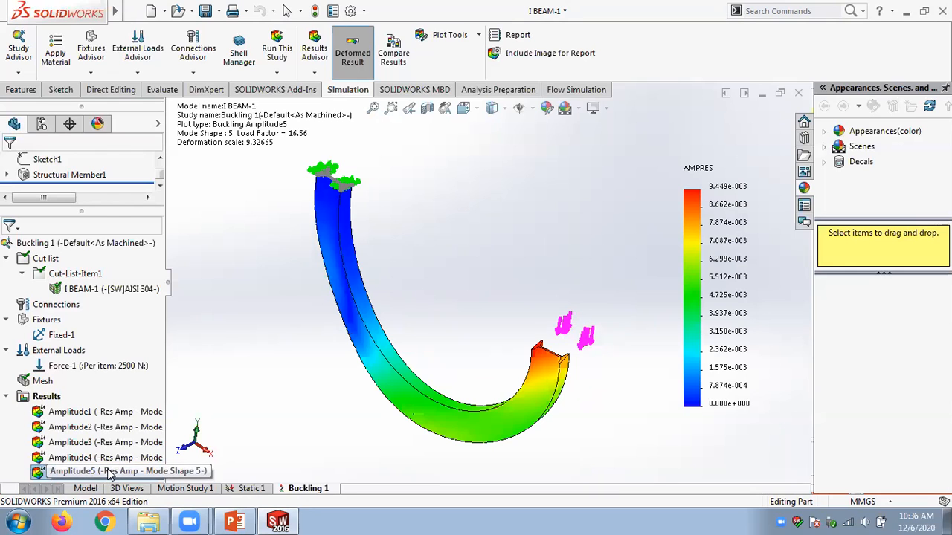
Play the animation of the Amplitude5 buckling plot and close it.
{"action": "right_click", "coordinate": [108, 473]}
{"action": "left_click", "coordinate": [146, 171]}
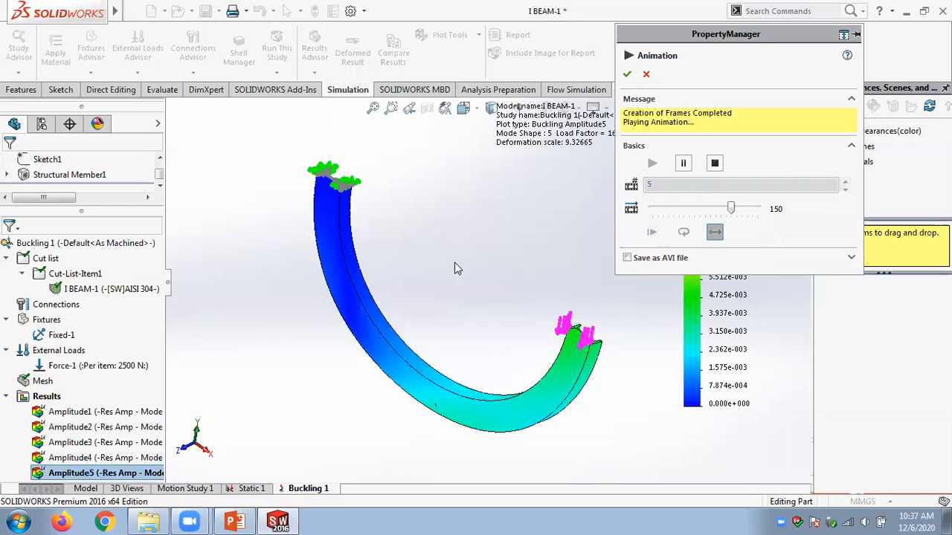
{"action": "left_click", "coordinate": [645, 73]}
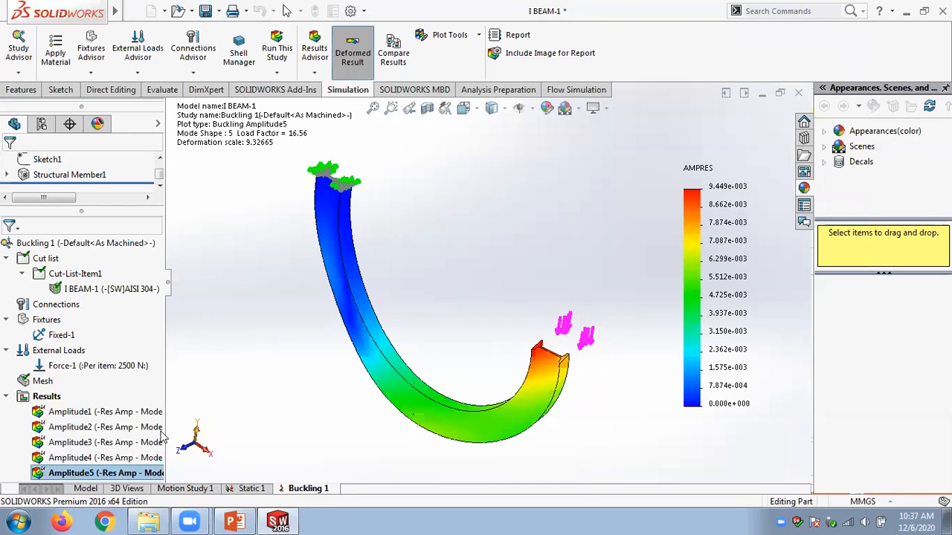
Display the Amplitude3 buckling plot, play its animation and close the animation.
{"action": "double_click", "coordinate": [75, 440]}
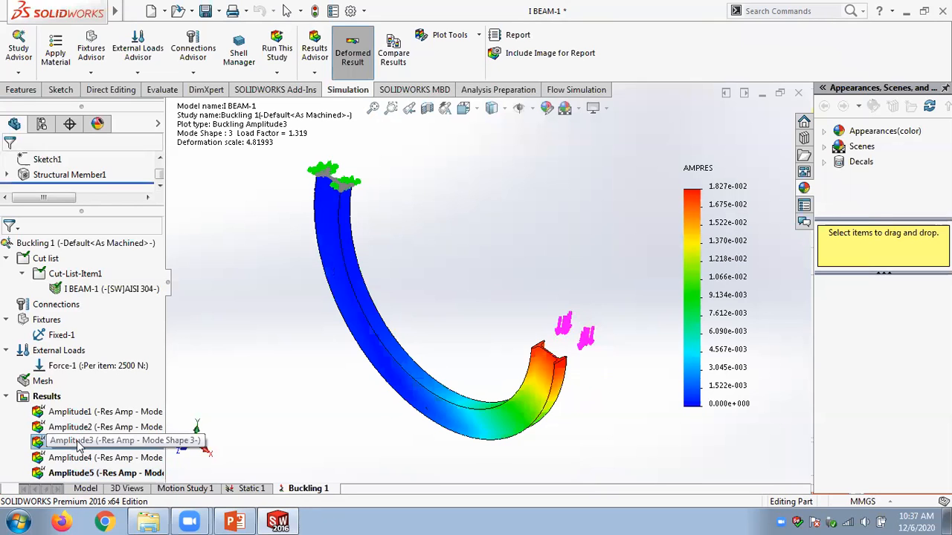
{"action": "right_click", "coordinate": [77, 441]}
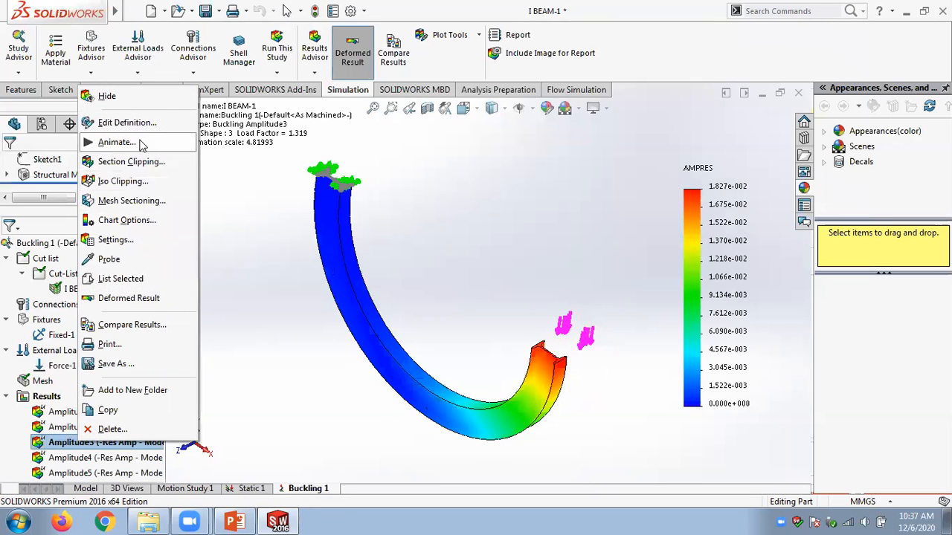
{"action": "left_click", "coordinate": [115, 142]}
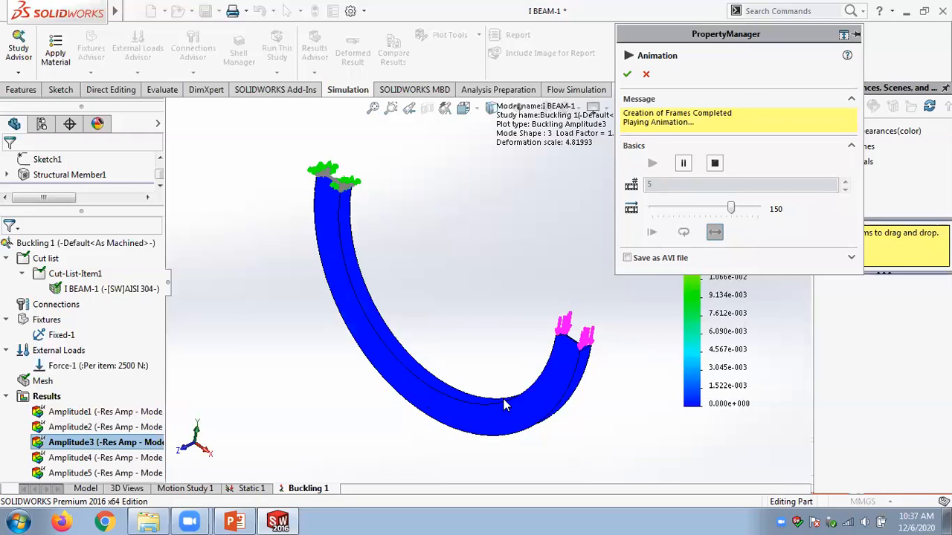
{"action": "left_click", "coordinate": [647, 75]}
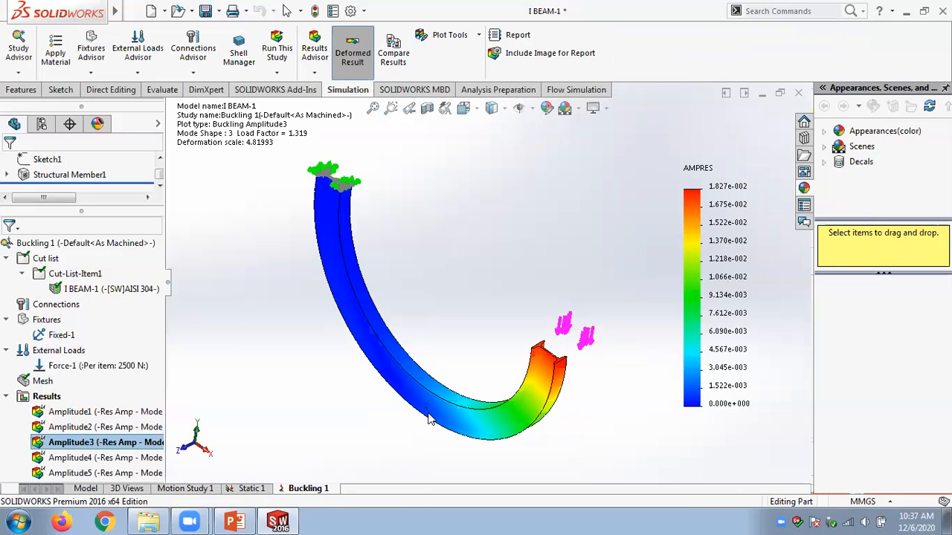
Display the Amplitude1 buckling plot, play its animation and close the animation.
{"action": "left_click", "coordinate": [80, 410]}
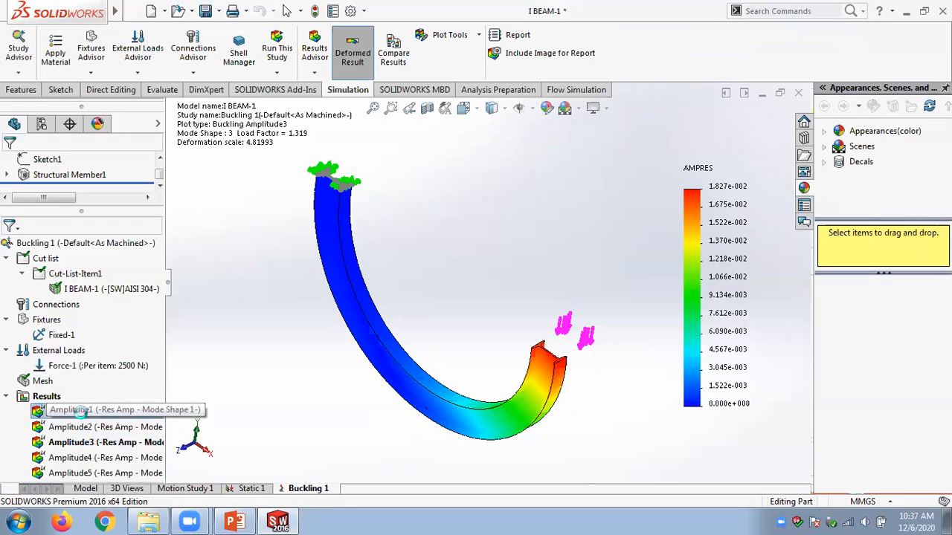
{"action": "right_click", "coordinate": [79, 412]}
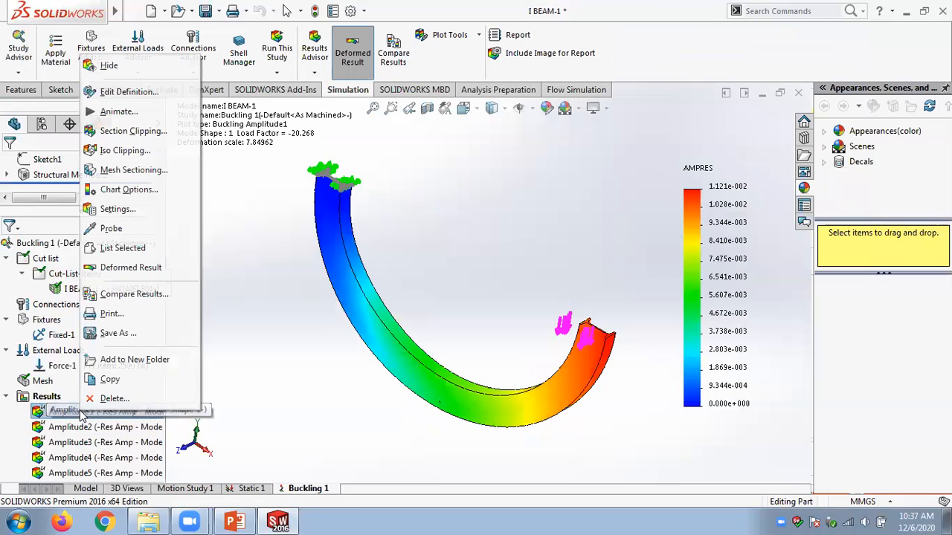
{"action": "left_click", "coordinate": [119, 110]}
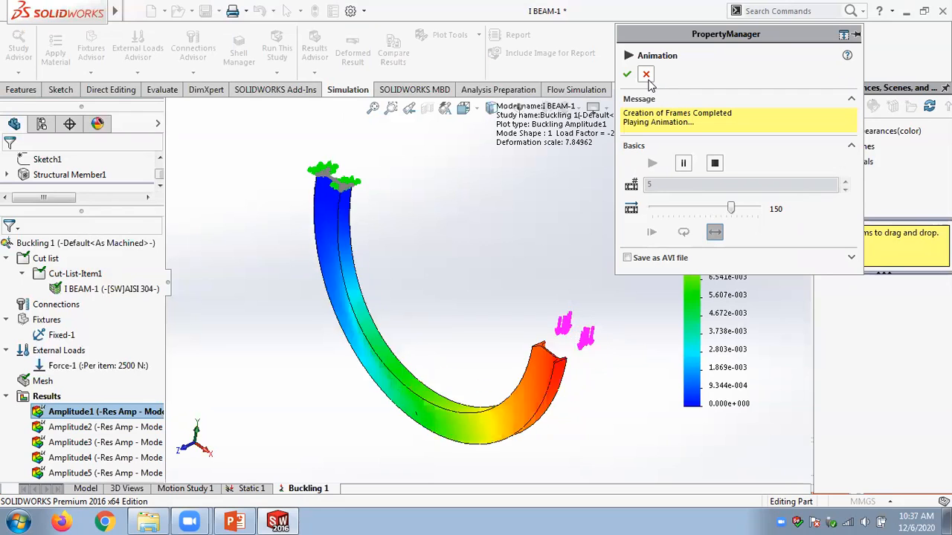
{"action": "left_click", "coordinate": [647, 75]}
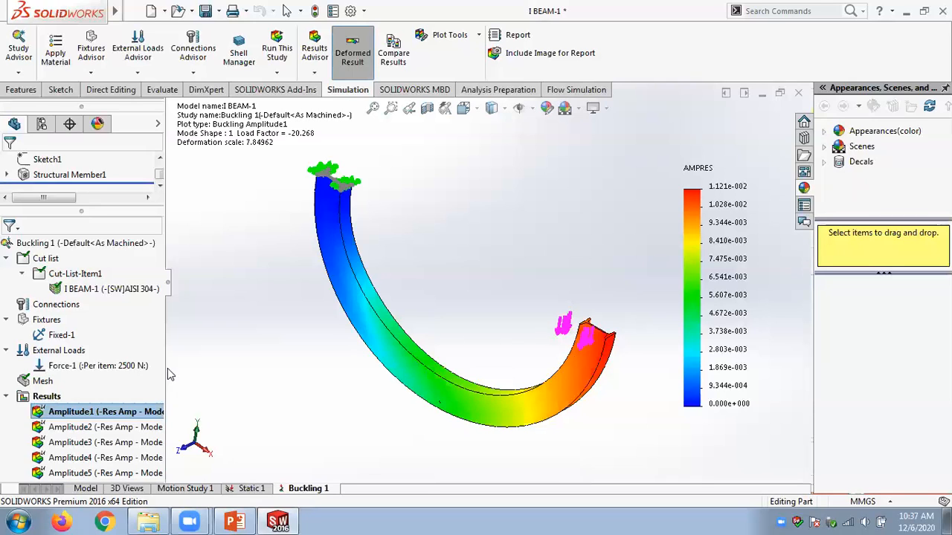
List the buckling factors of safety for the Buckling 1 study and examine the value for mode 3.
{"action": "right_click", "coordinate": [45, 399]}
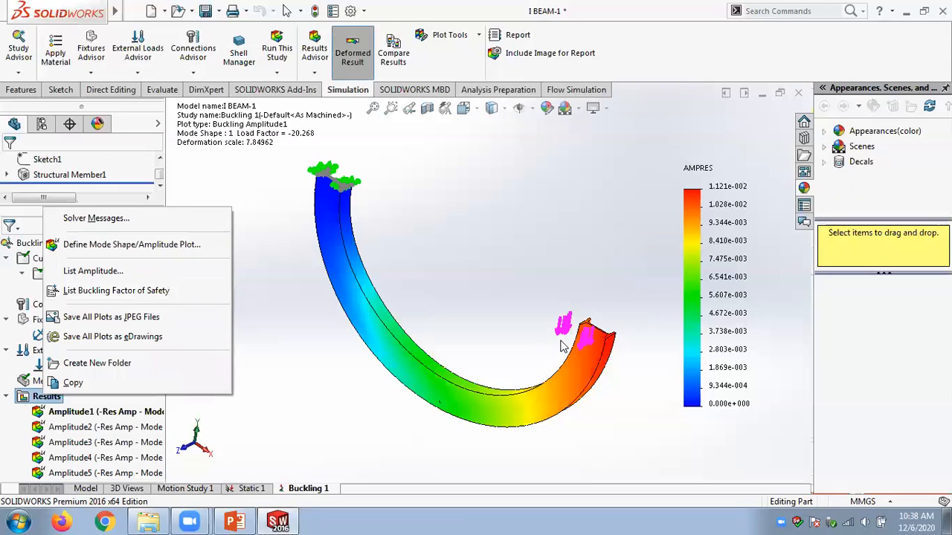
{"action": "left_click", "coordinate": [98, 296]}
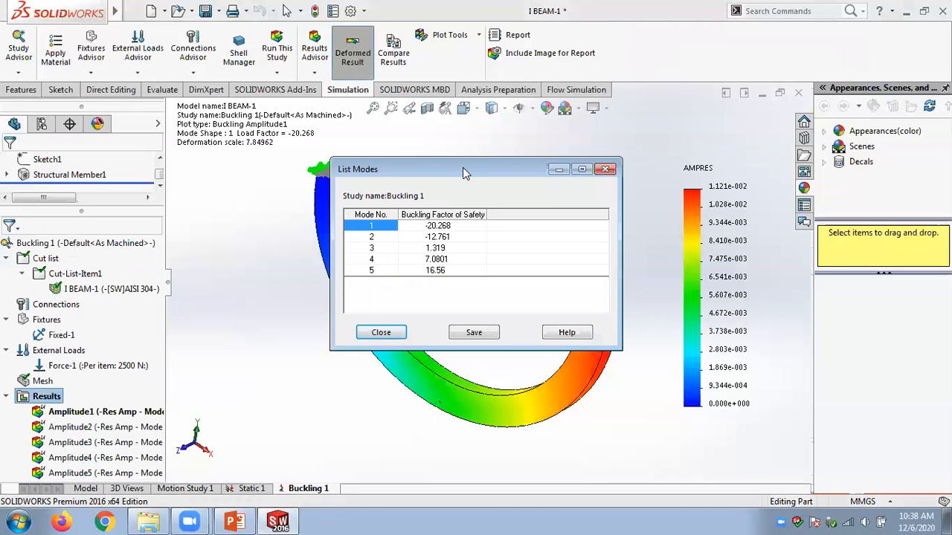
{"action": "left_click_drag", "start_coordinate": [466, 167], "coordinate": [629, 102]}
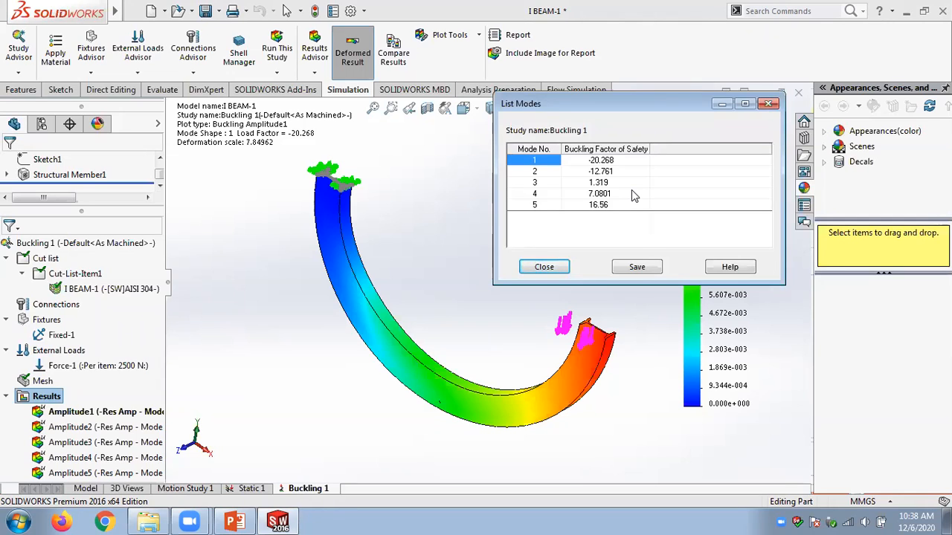
{"action": "left_click", "coordinate": [535, 186]}
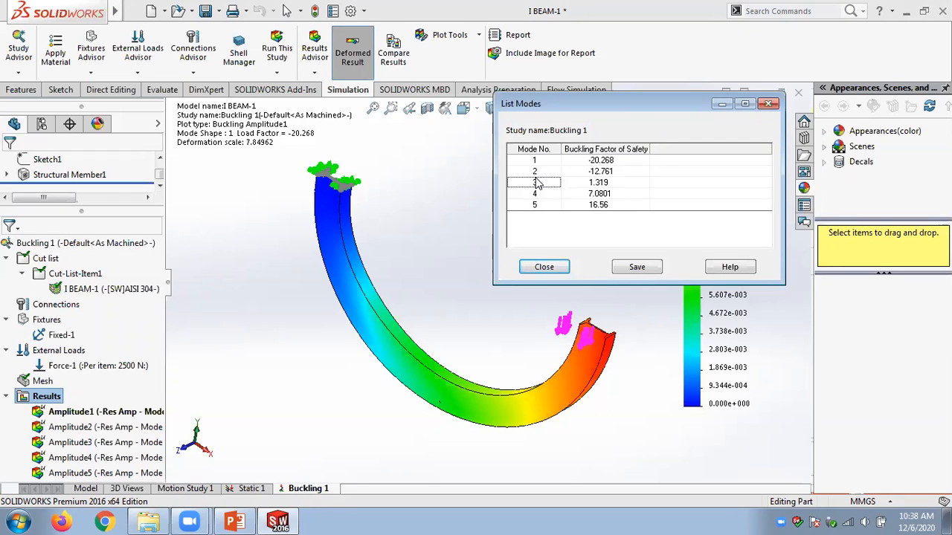
{"action": "left_click", "coordinate": [599, 186]}
{"action": "left_click", "coordinate": [522, 182]}
Switch to the PowerPoint presentation and review the Conclusion slides, highlighting the sentence "Buckling is the deciding mode of failure.".
{"action": "left_click", "coordinate": [235, 522]}
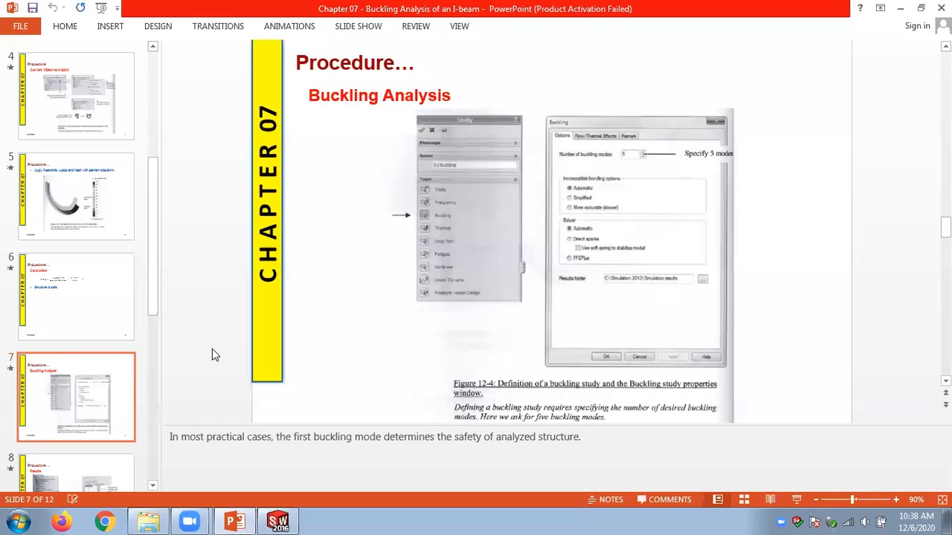
{"action": "key", "text": "Up"}
{"action": "key", "text": "Up"}
{"action": "key", "text": "Down"}
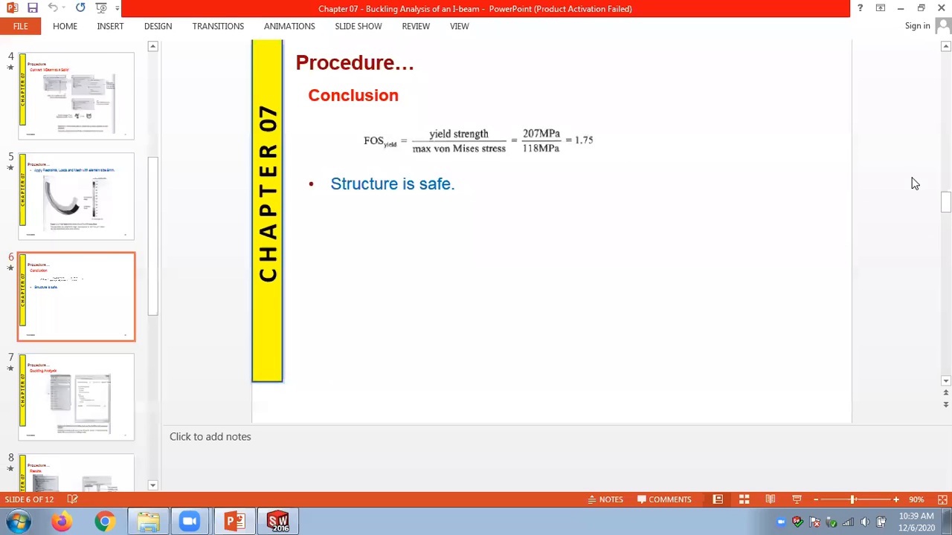
{"action": "scroll", "coordinate": [915, 184], "scroll_direction": "down", "scroll_amount": 3}
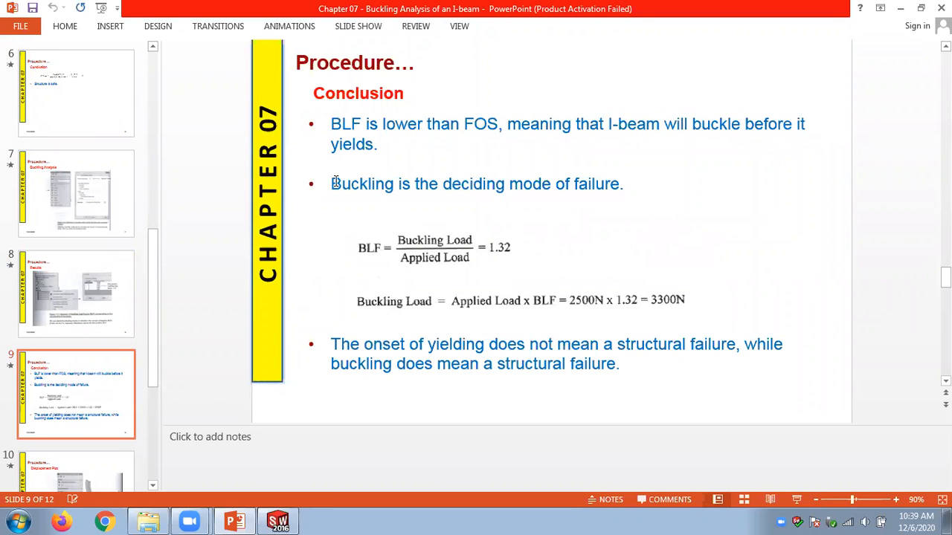
{"action": "left_click_drag", "start_coordinate": [332, 183], "coordinate": [629, 186]}
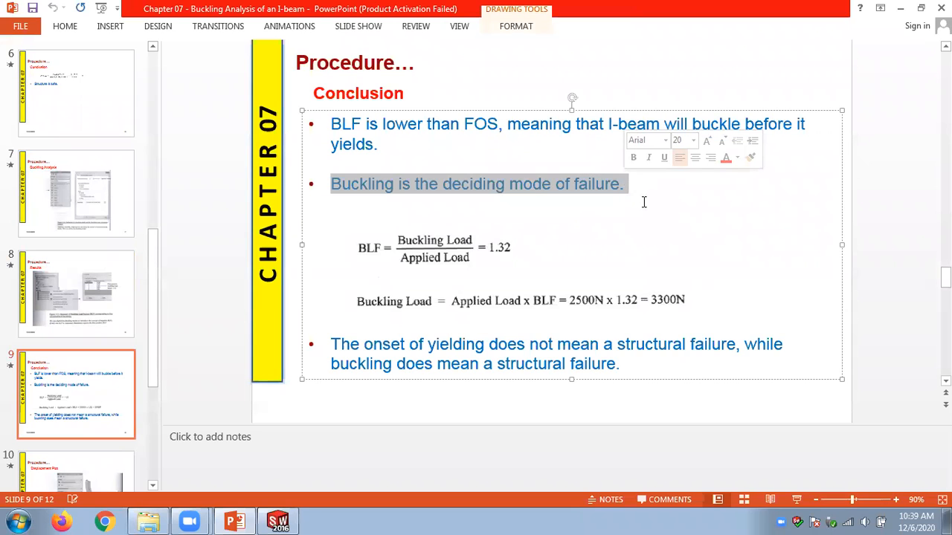
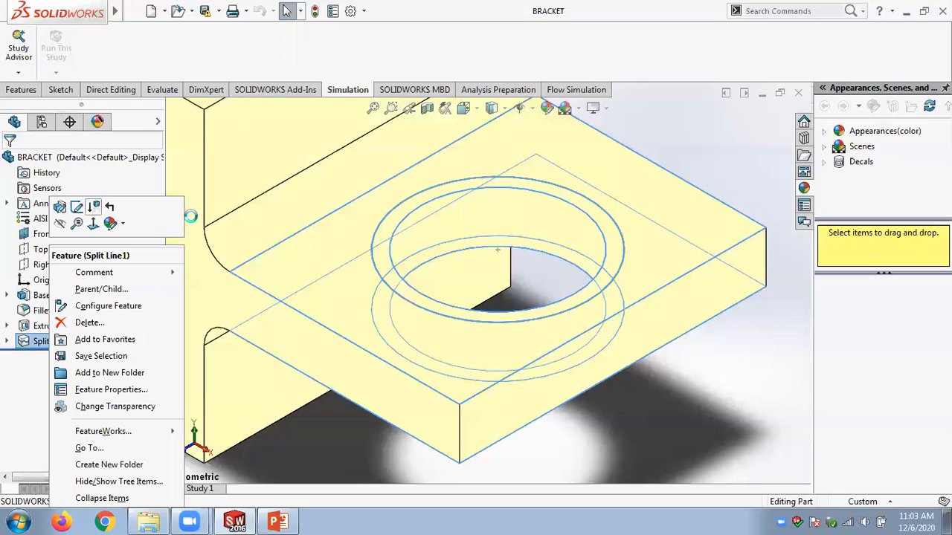
Unsuppress the Split Line1 feature around the hole in the BRACKET part.
{"action": "key", "text": "f"}
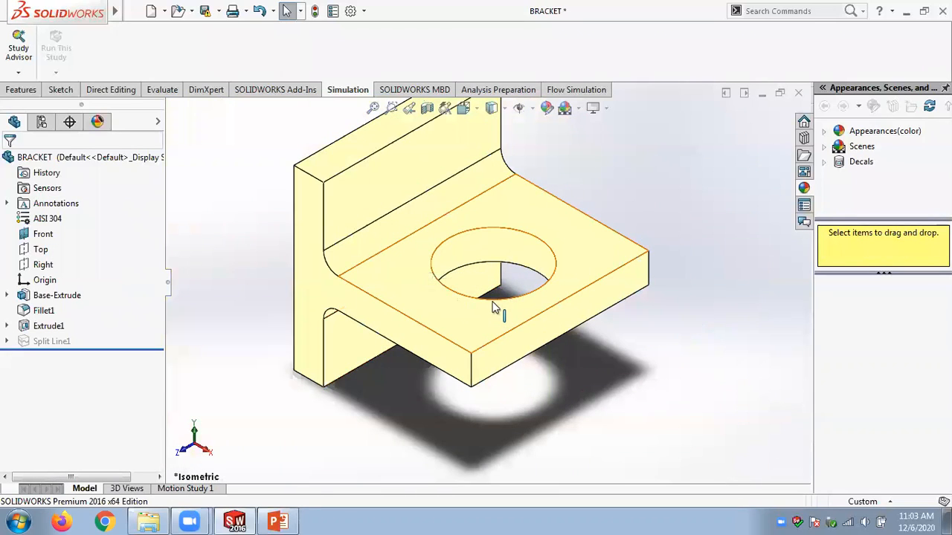
{"action": "right_click", "coordinate": [56, 345]}
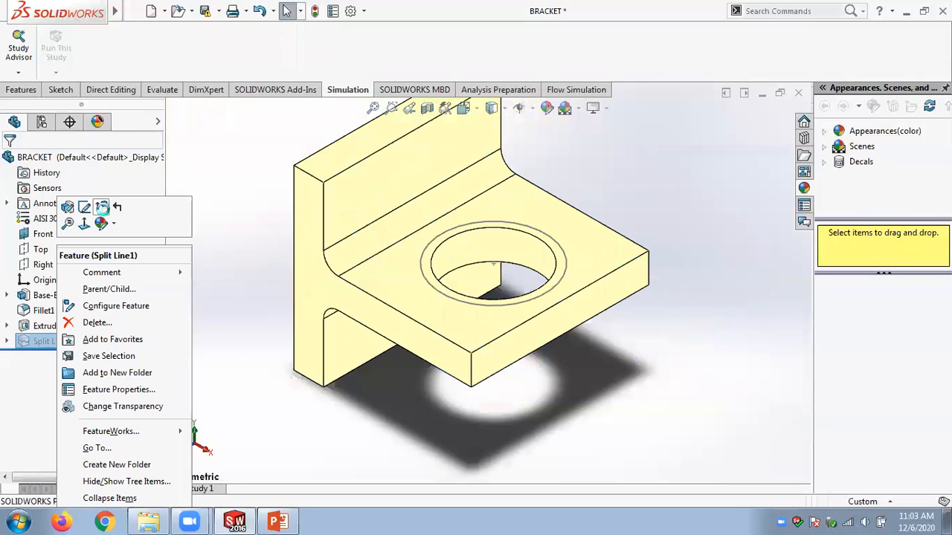
{"action": "left_click", "coordinate": [102, 208]}
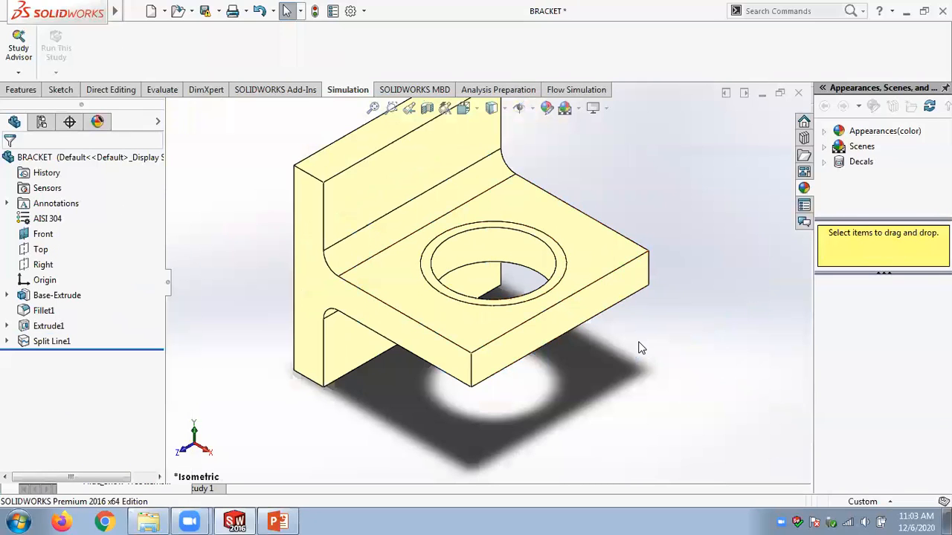
Examine the Split Line1 ring around the hole on the BRACKET part's horizontal plate.
{"action": "left_click", "coordinate": [7, 341]}
{"action": "left_click", "coordinate": [7, 341]}
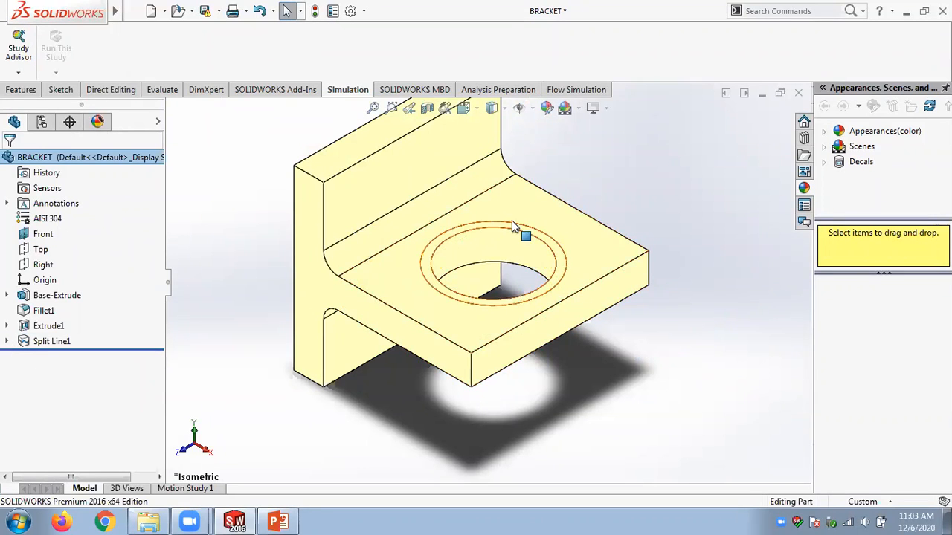
{"action": "scroll", "coordinate": [480, 250], "scroll_direction": "down", "scroll_amount": 3}
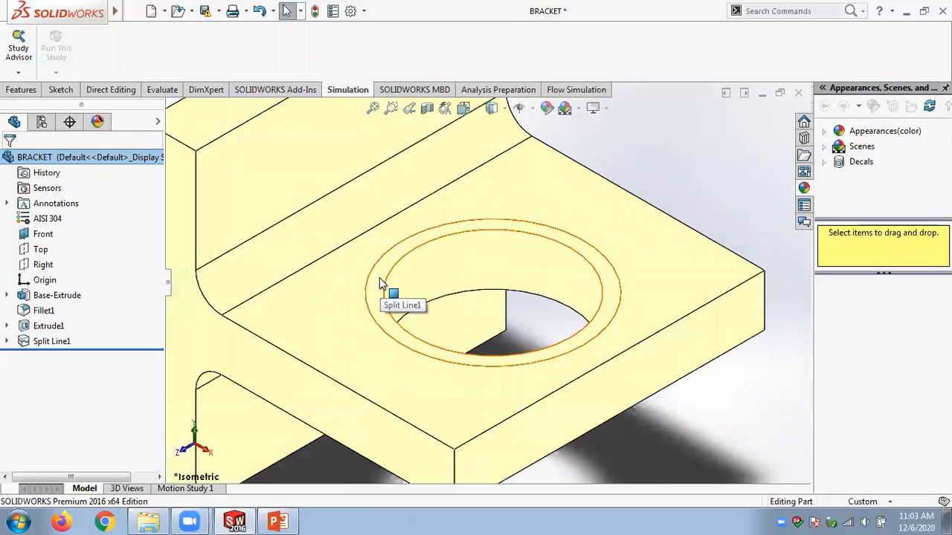
{"action": "scroll", "coordinate": [383, 290], "scroll_direction": "up", "scroll_amount": 3}
{"action": "left_click", "coordinate": [18, 72]}
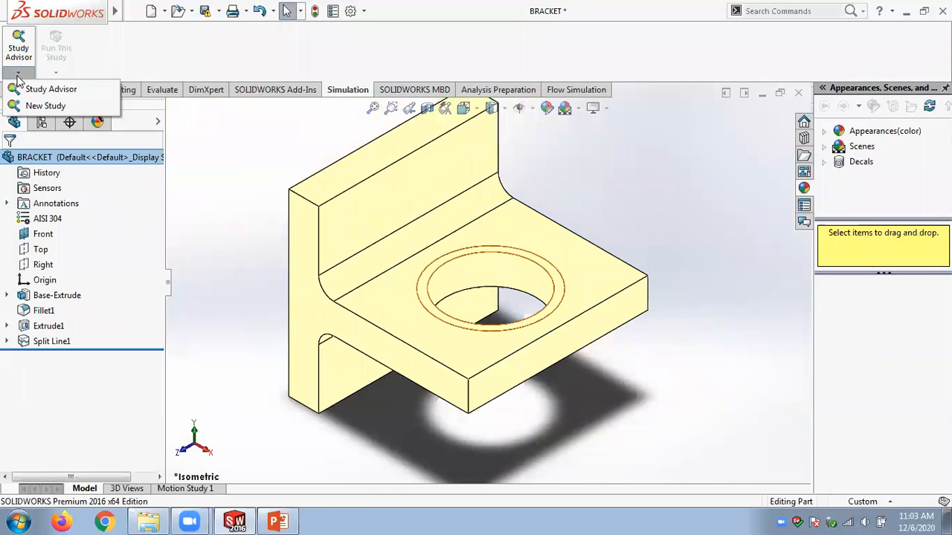
Switch to the PowerPoint presentation and read the enlarged Project description slide for the bracket's support and load conditions.
{"action": "left_click", "coordinate": [277, 522]}
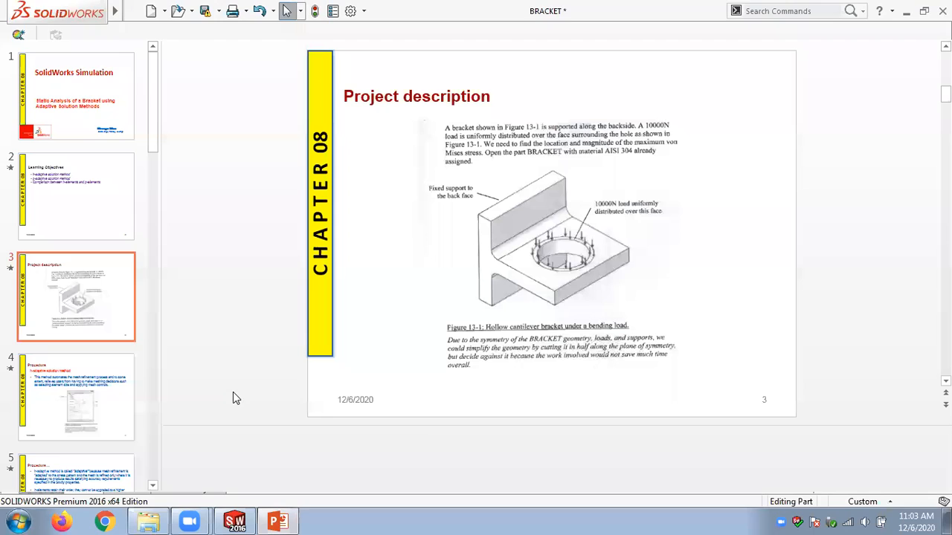
{"action": "left_click", "coordinate": [900, 500]}
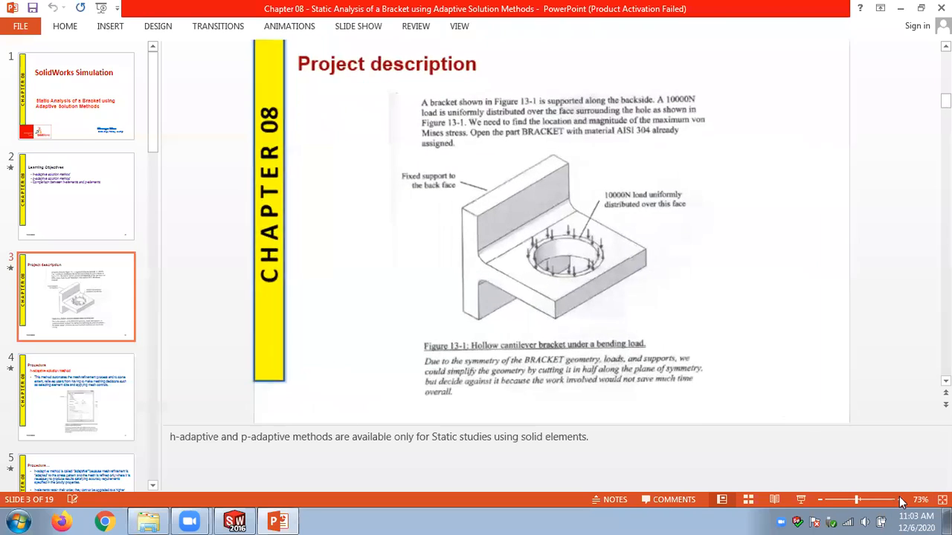
{"action": "left_click", "coordinate": [900, 500]}
{"action": "left_click", "coordinate": [900, 499]}
{"action": "left_click", "coordinate": [899, 500]}
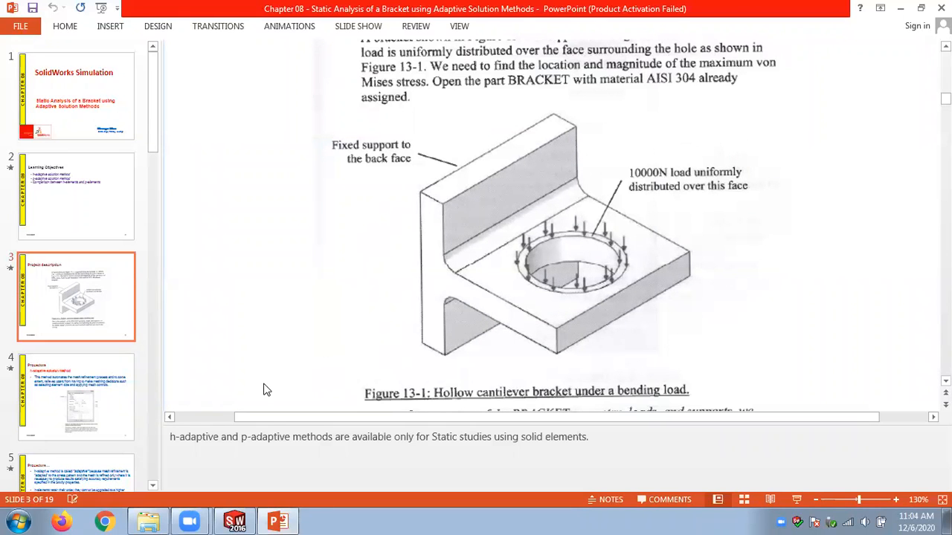
Switch back to SOLIDWORKS and create a new Static study named "Static 1 - h elements" for the BRACKET part.
{"action": "left_click", "coordinate": [235, 522]}
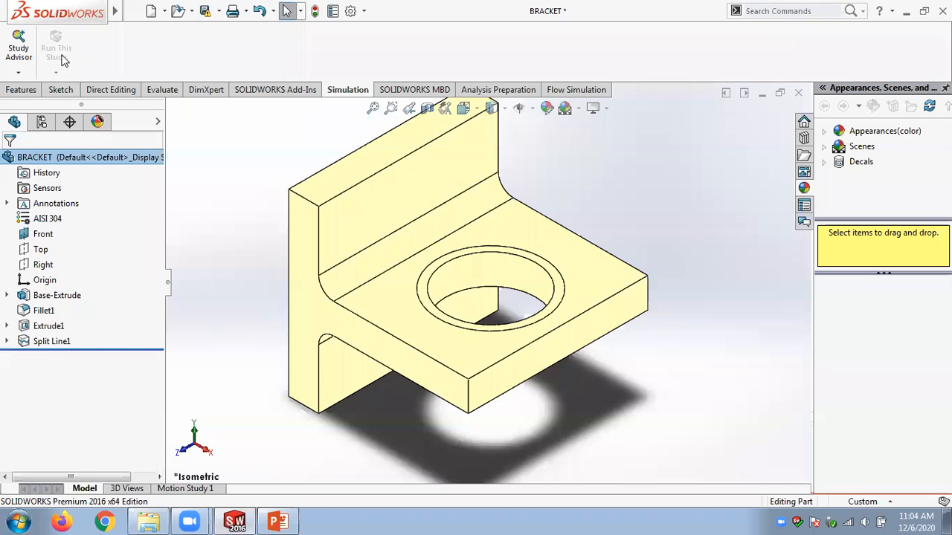
{"action": "left_click", "coordinate": [17, 72]}
{"action": "left_click", "coordinate": [29, 108]}
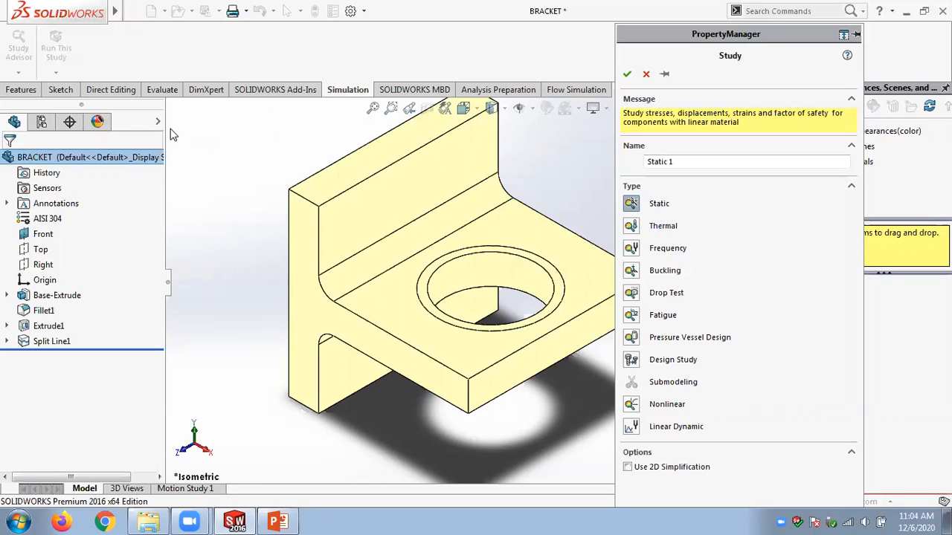
{"action": "left_click", "coordinate": [682, 161]}
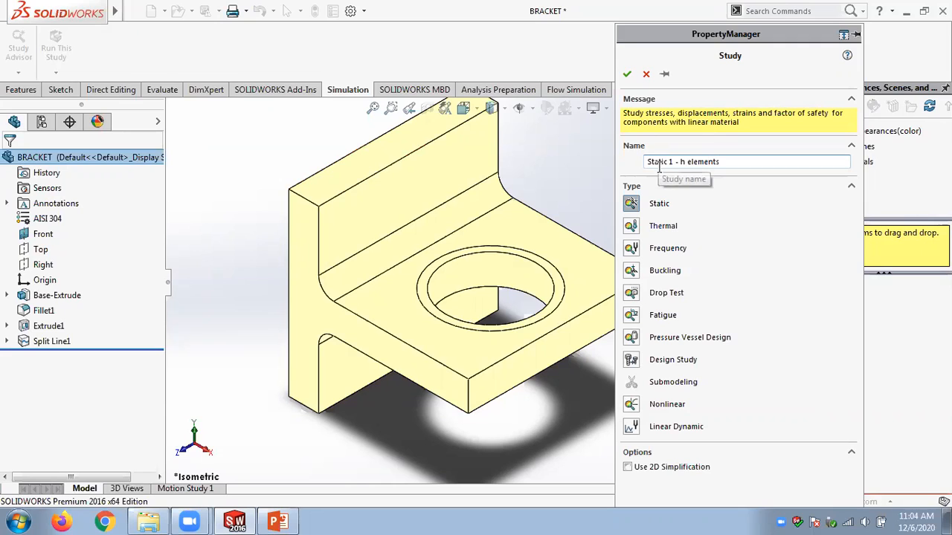
{"action": "left_click", "coordinate": [626, 74]}
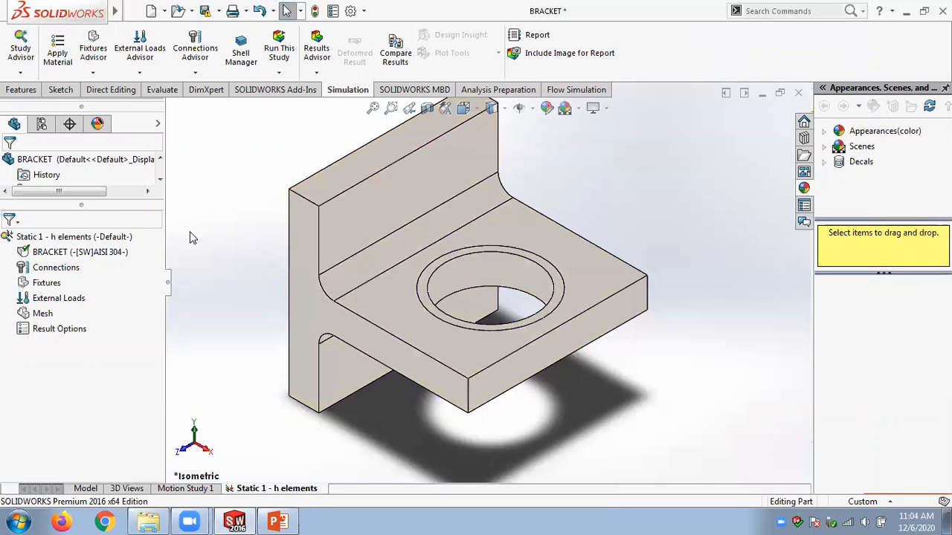
Apply a Fixed Geometry fixture to the large back face of the bracket's vertical plate.
{"action": "right_click", "coordinate": [43, 283]}
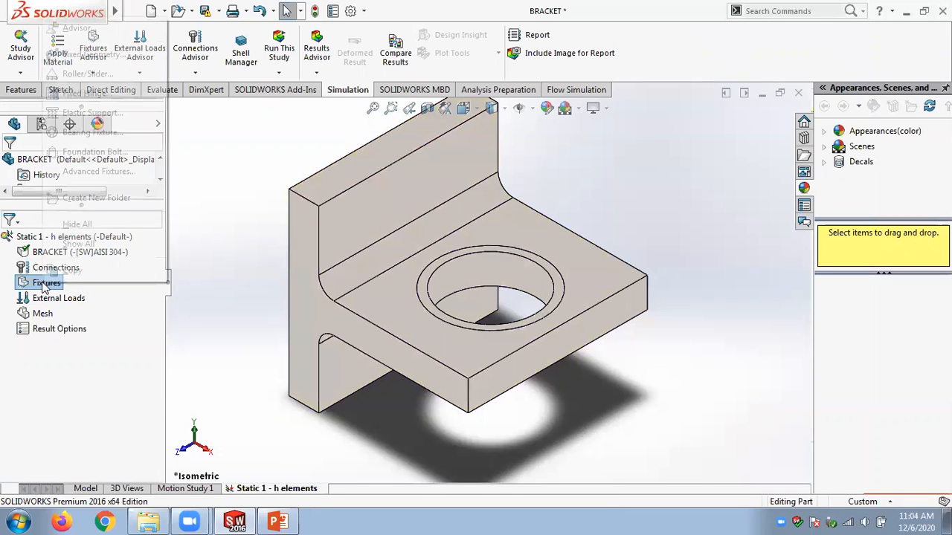
{"action": "left_click", "coordinate": [94, 55]}
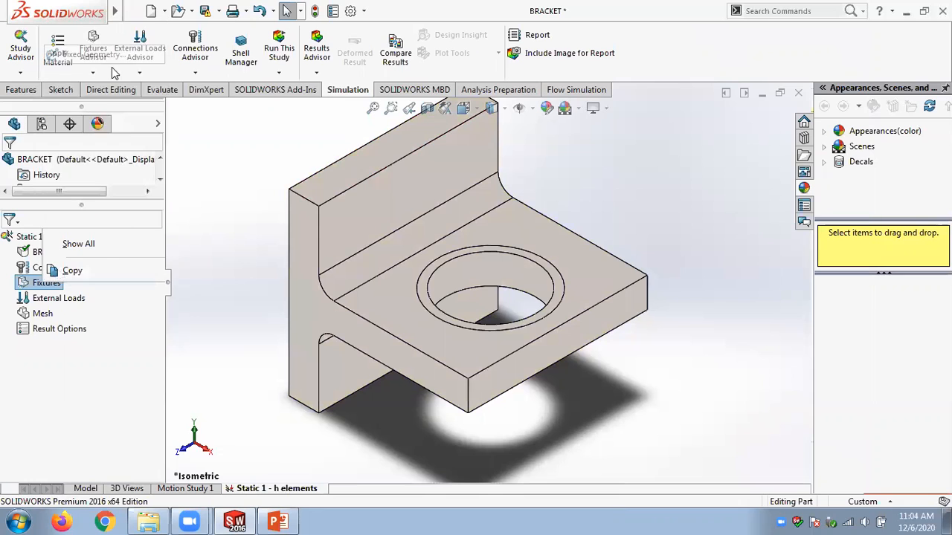
{"action": "middle_click_drag", "start_coordinate": [257, 154], "coordinate": [334, 155]}
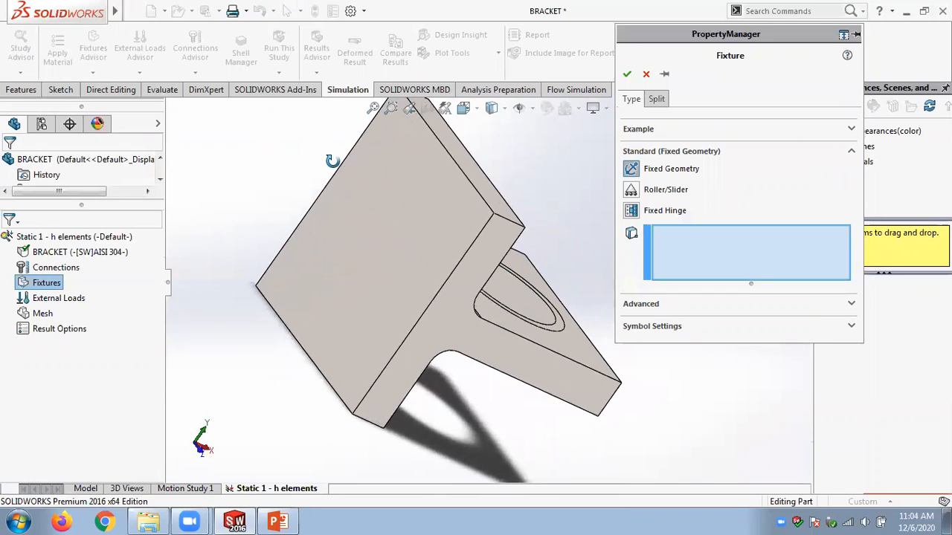
{"action": "left_click", "coordinate": [398, 243]}
{"action": "left_click", "coordinate": [626, 73]}
{"action": "middle_click_drag", "start_coordinate": [569, 211], "coordinate": [480, 186]}
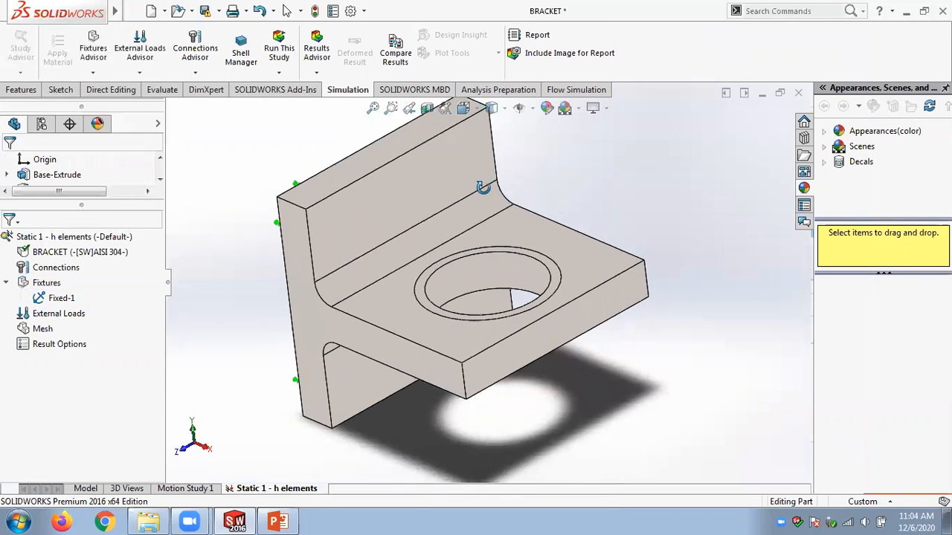
Apply a 10000 N normal force per item to the ring-shaped face surrounding the bracket's hole.
{"action": "right_click", "coordinate": [52, 313]}
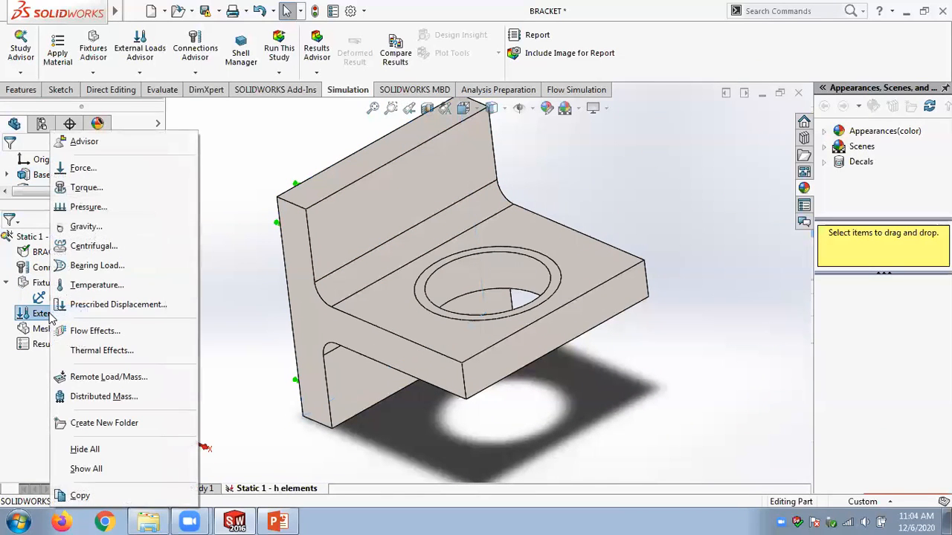
{"action": "left_click", "coordinate": [104, 169]}
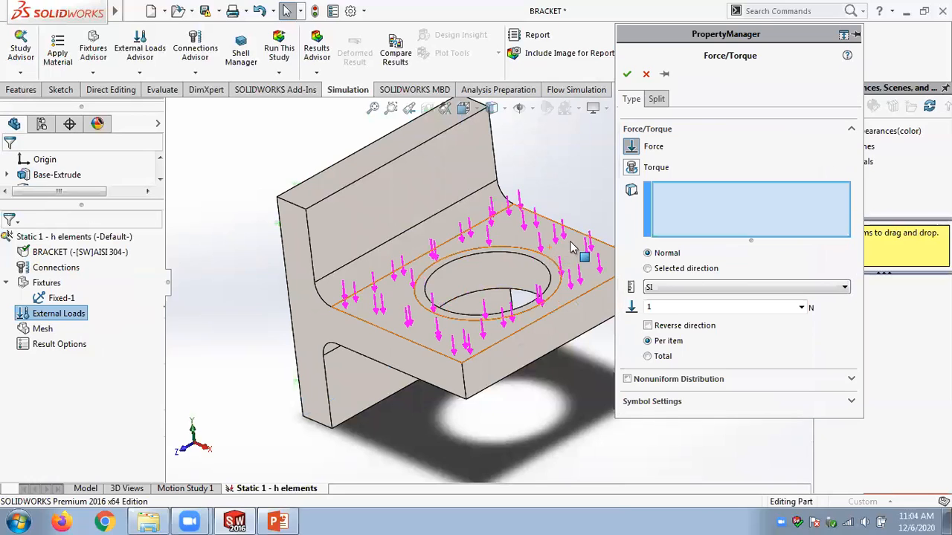
{"action": "left_click", "coordinate": [674, 307]}
{"action": "type", "text": "10000"}
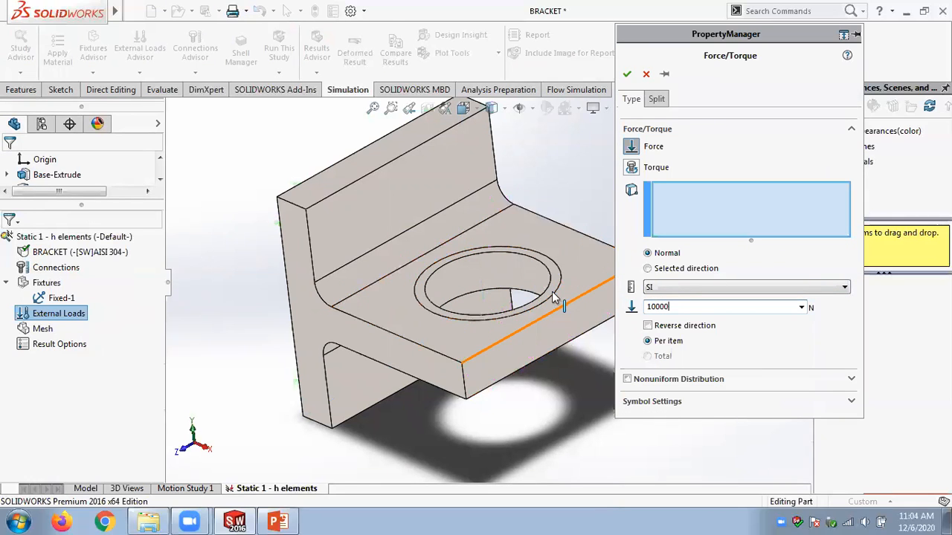
{"action": "left_click", "coordinate": [554, 291]}
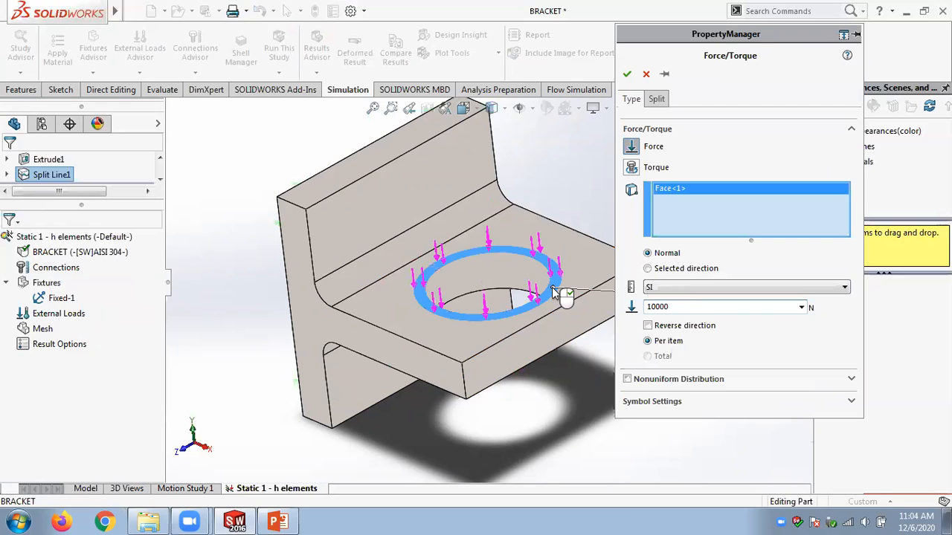
{"action": "left_click", "coordinate": [628, 74]}
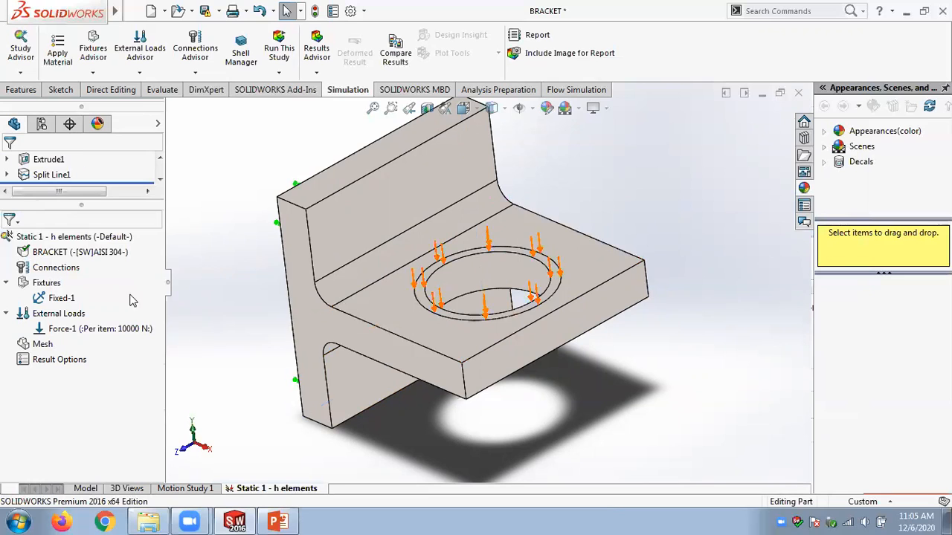
Review the static study's solver options and adaptive method settings without changing them.
{"action": "right_click", "coordinate": [67, 240]}
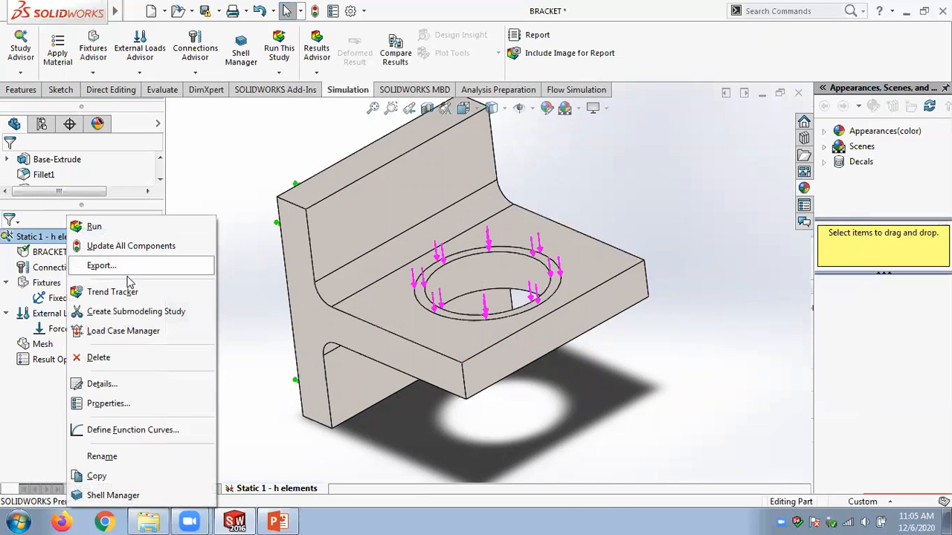
{"action": "left_click", "coordinate": [105, 404]}
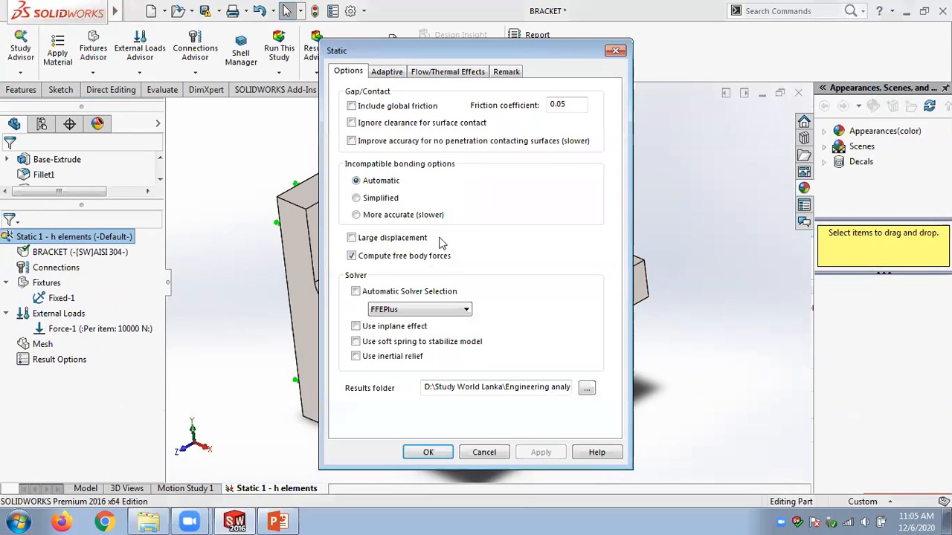
{"action": "left_click", "coordinate": [388, 72]}
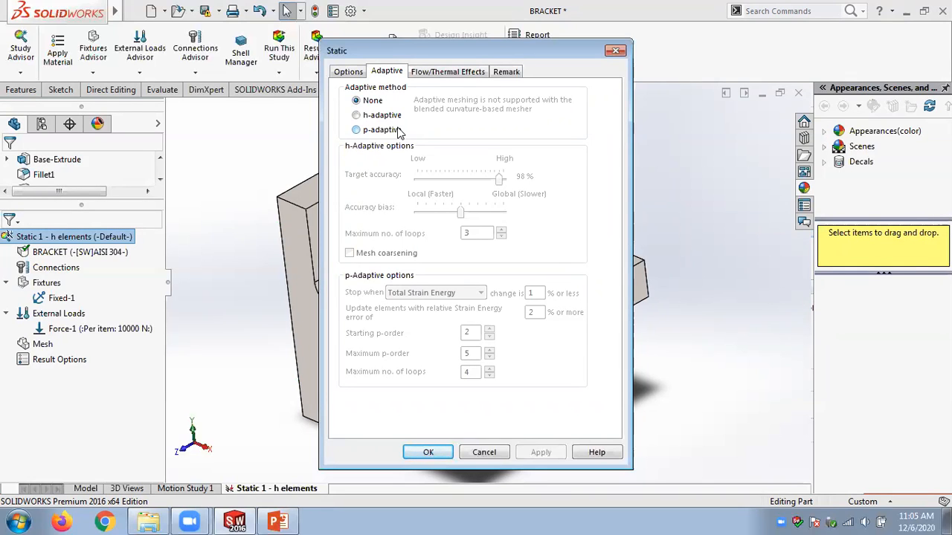
{"action": "left_click", "coordinate": [480, 453]}
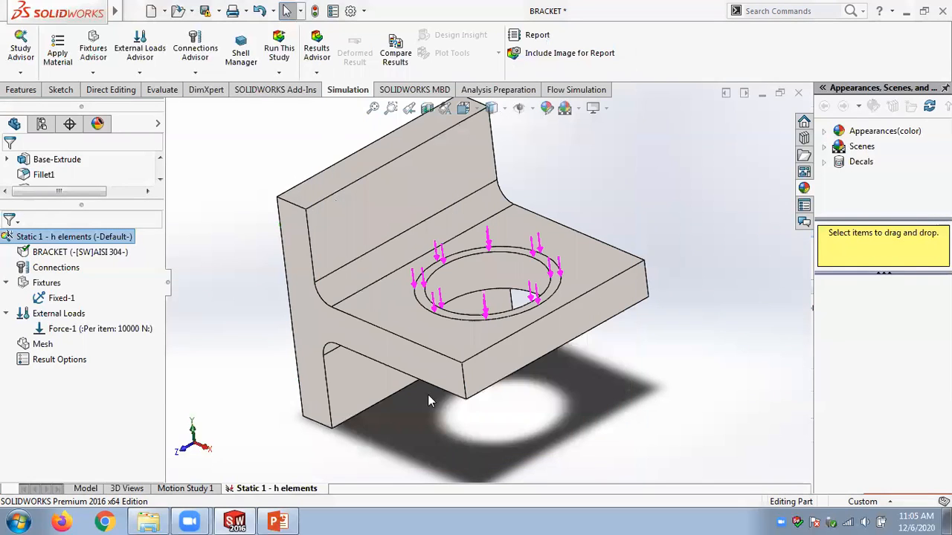
Rename the study as Static 1.
{"action": "right_click", "coordinate": [278, 493]}
{"action": "left_click", "coordinate": [276, 410]}
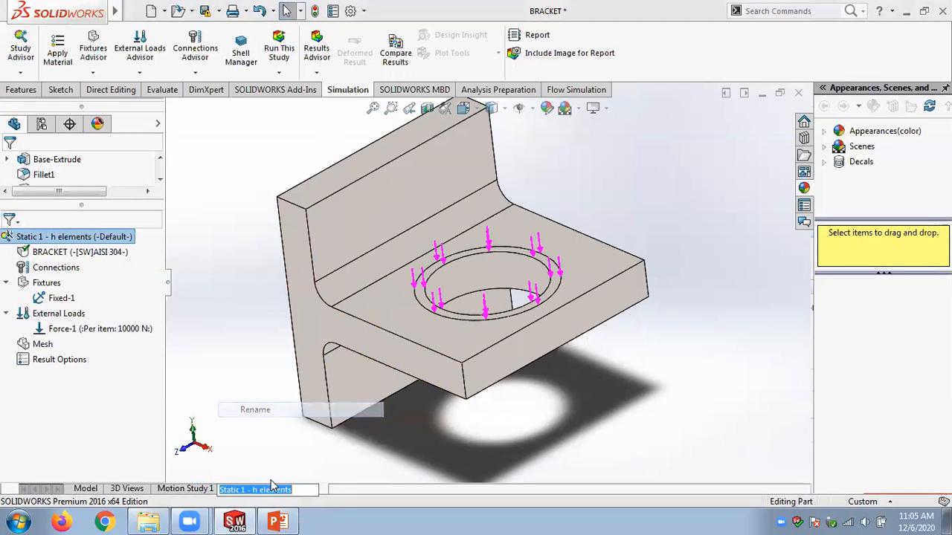
{"action": "left_click", "coordinate": [250, 490]}
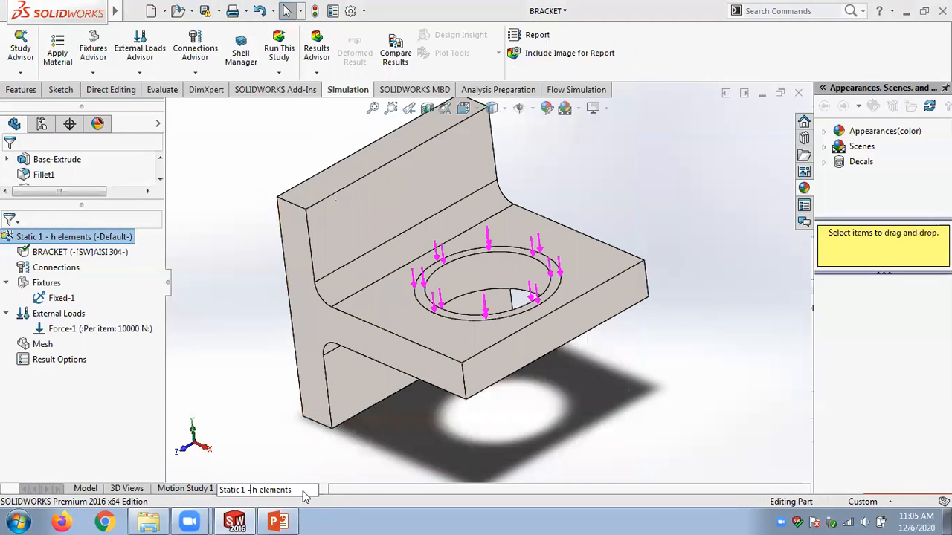
{"action": "key", "text": "End"}
{"action": "key", "text": "Return"}
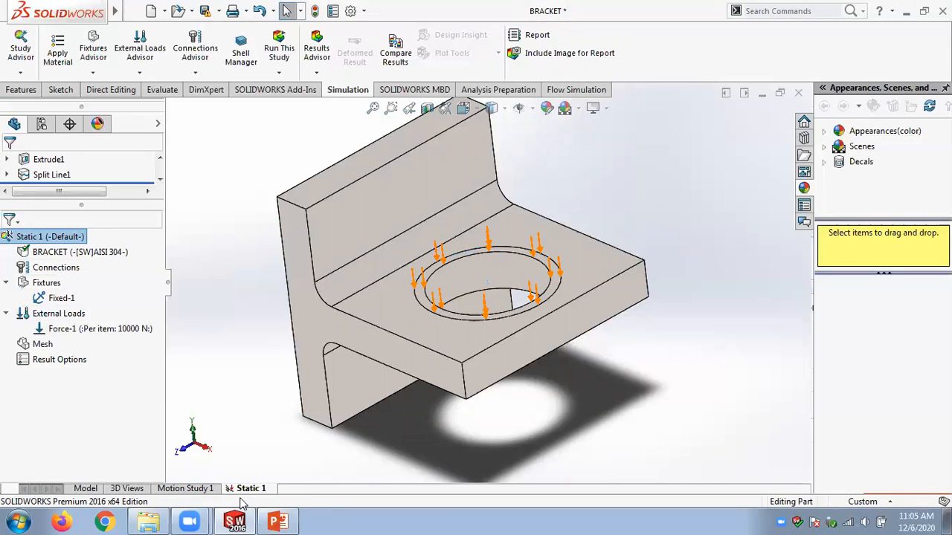
Switch to PowerPoint and review the slides on the five solution methods and the mesh notes for the h-elements case.
{"action": "left_click", "coordinate": [278, 522]}
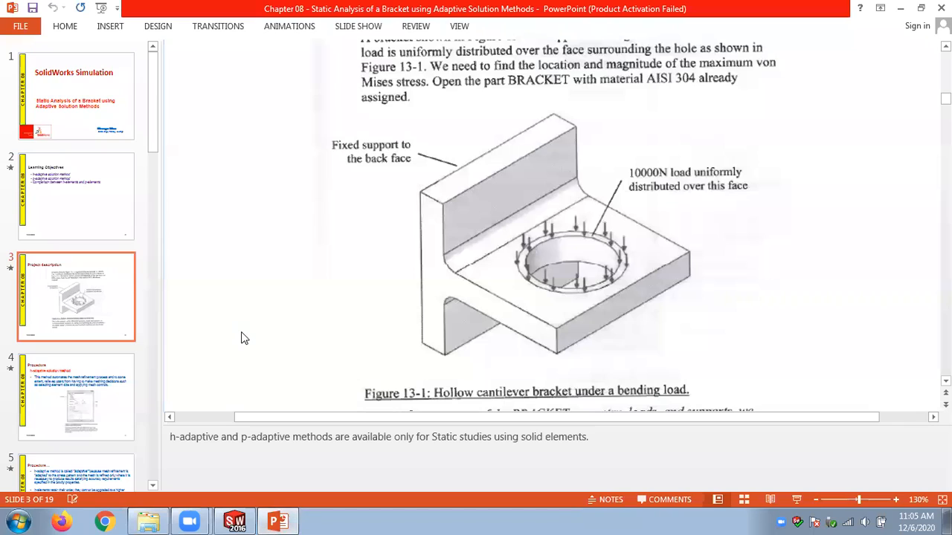
{"action": "scroll", "coordinate": [241, 339], "scroll_direction": "down", "scroll_amount": 15}
{"action": "scroll", "coordinate": [242, 338], "scroll_direction": "down", "scroll_amount": 6}
{"action": "scroll", "coordinate": [242, 339], "scroll_direction": "up", "scroll_amount": 2}
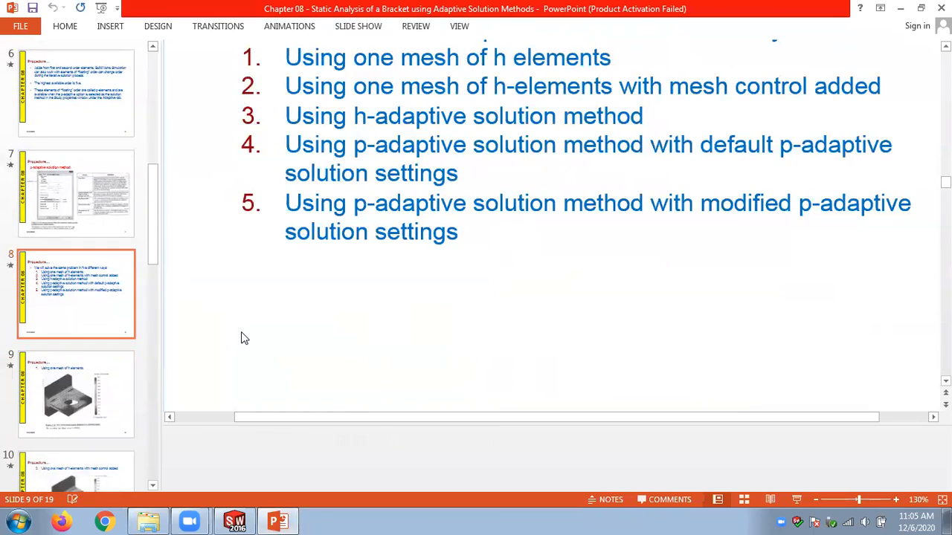
{"action": "left_click", "coordinate": [815, 500]}
{"action": "left_click", "coordinate": [815, 501]}
{"action": "left_click", "coordinate": [815, 500]}
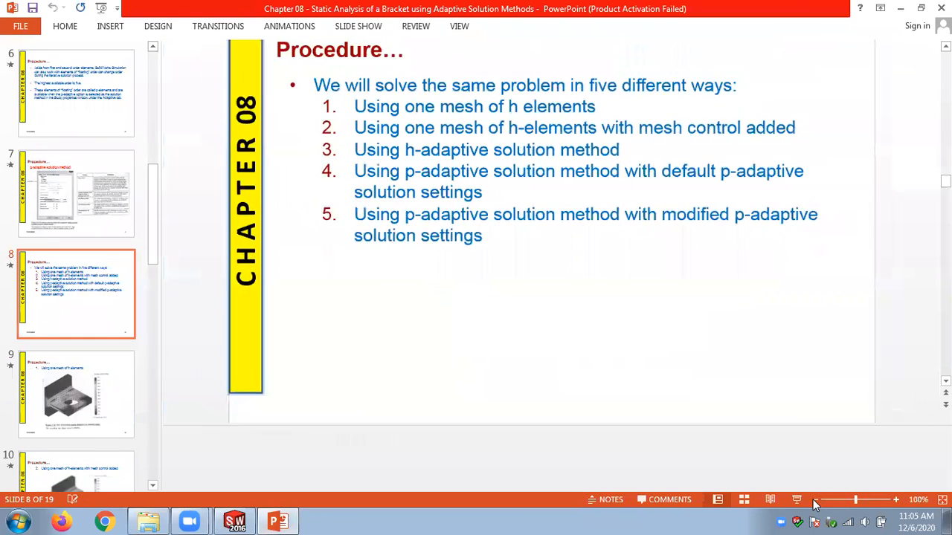
{"action": "left_click", "coordinate": [815, 501]}
{"action": "left_click", "coordinate": [815, 500]}
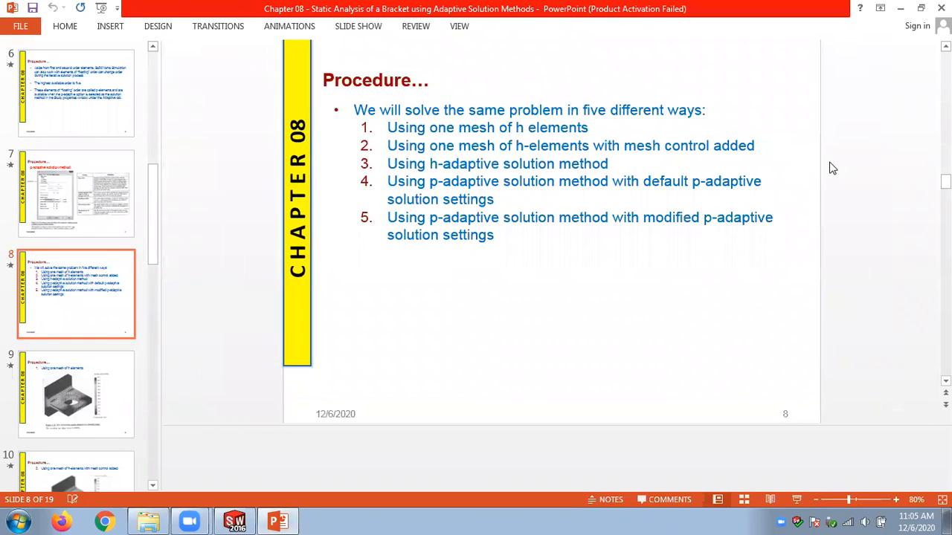
{"action": "scroll", "coordinate": [840, 171], "scroll_direction": "down", "scroll_amount": 1}
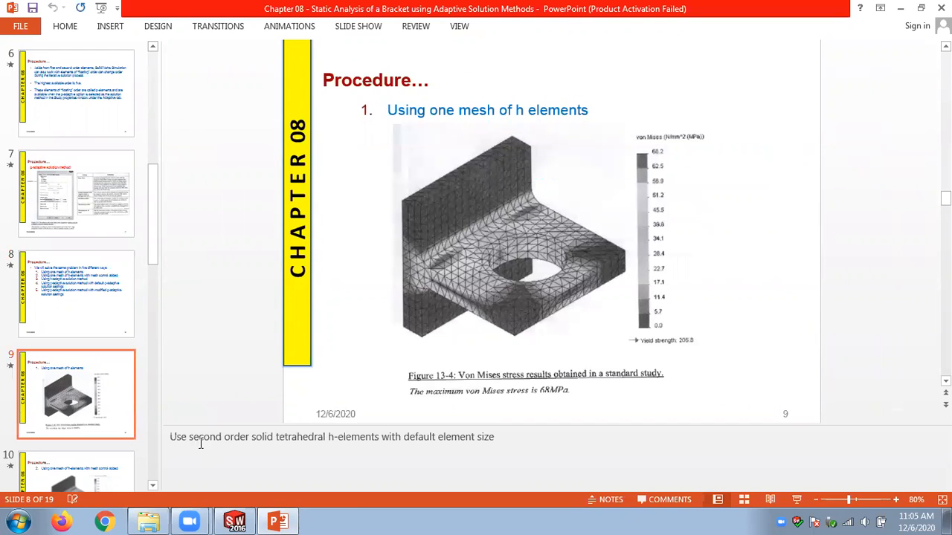
{"action": "left_click_drag", "start_coordinate": [200, 440], "coordinate": [497, 438]}
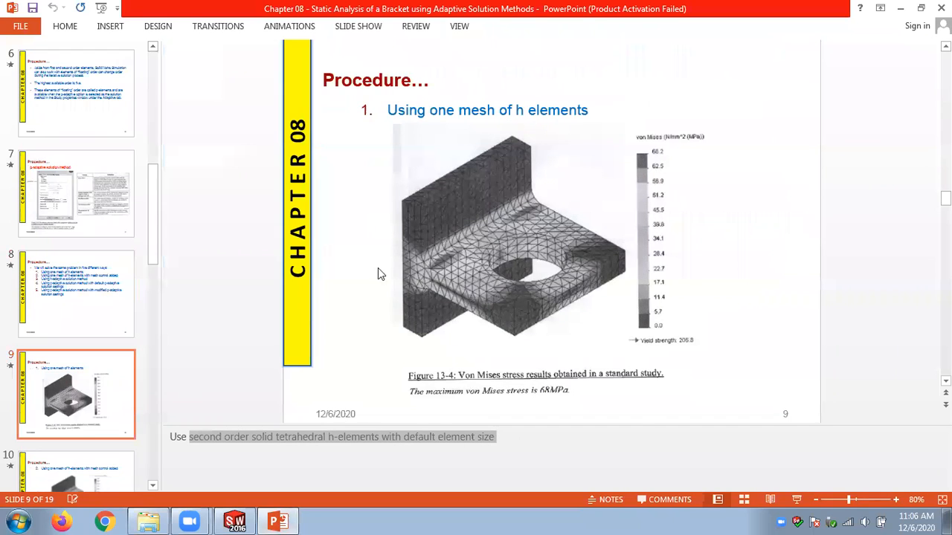
Return to SOLIDWORKS and mesh the bracket using a standard mesh with the default 7.8132061 mm element size and 0.3906603 mm tolerance.
{"action": "left_click", "coordinate": [235, 522]}
{"action": "right_click", "coordinate": [42, 345]}
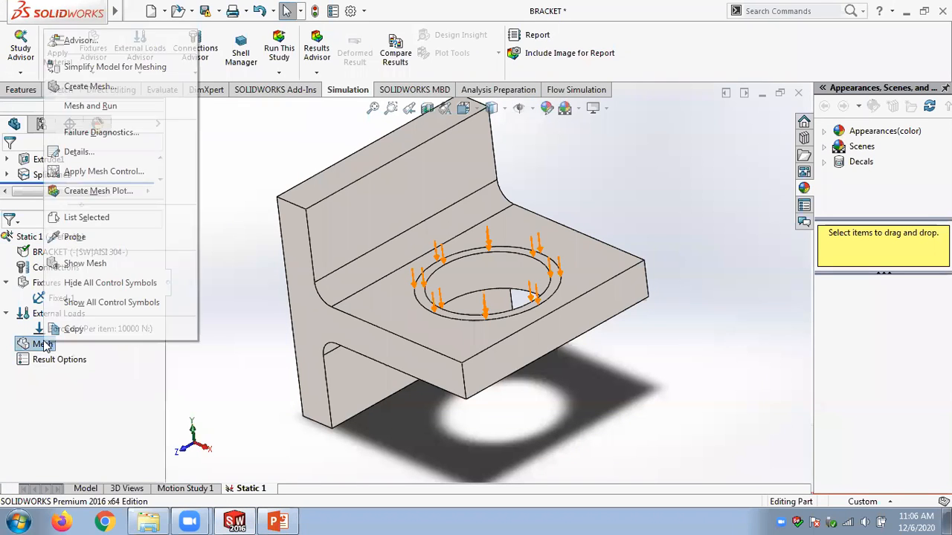
{"action": "left_click", "coordinate": [89, 86]}
{"action": "left_click", "coordinate": [628, 182]}
{"action": "left_click", "coordinate": [852, 184]}
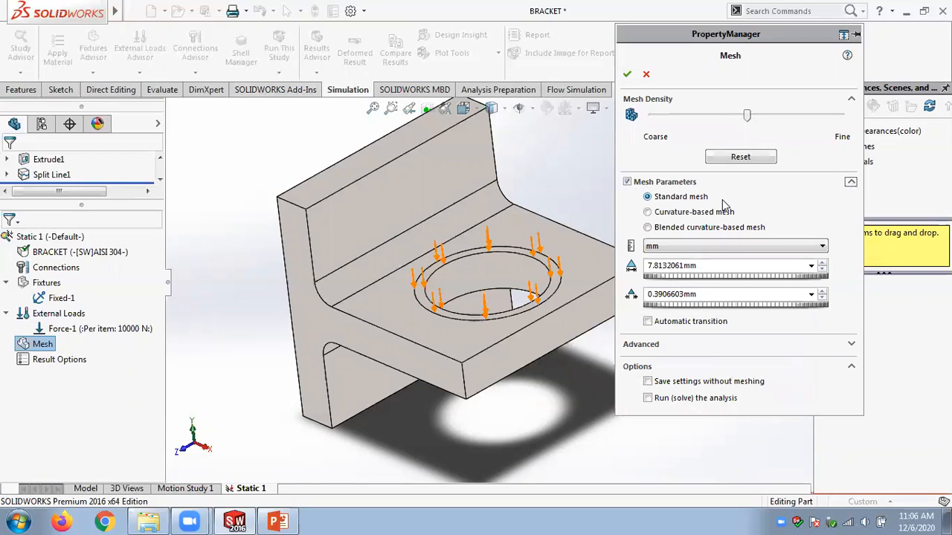
{"action": "left_click", "coordinate": [627, 76]}
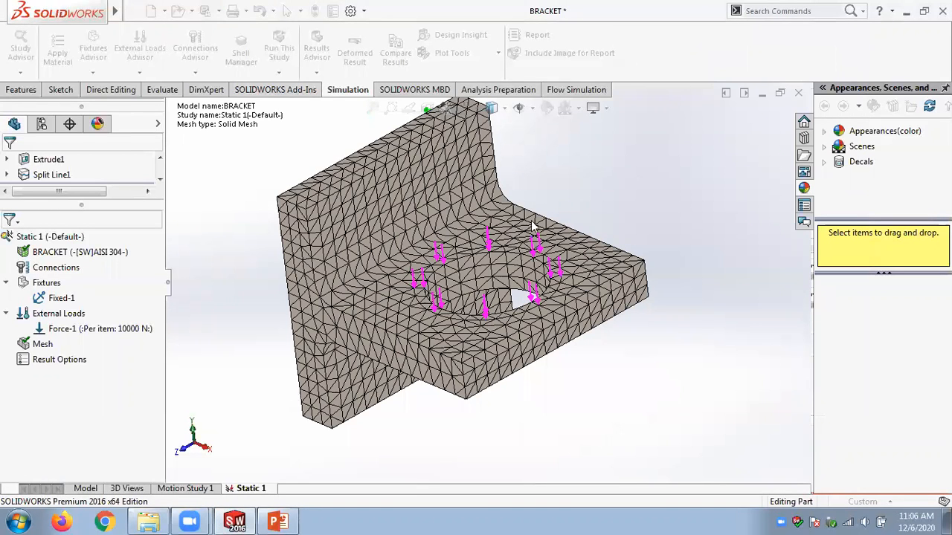
Inspect the mesh around the fillet and hole, and run the Static 1 study.
{"action": "scroll", "coordinate": [384, 319], "scroll_direction": "down", "scroll_amount": 2}
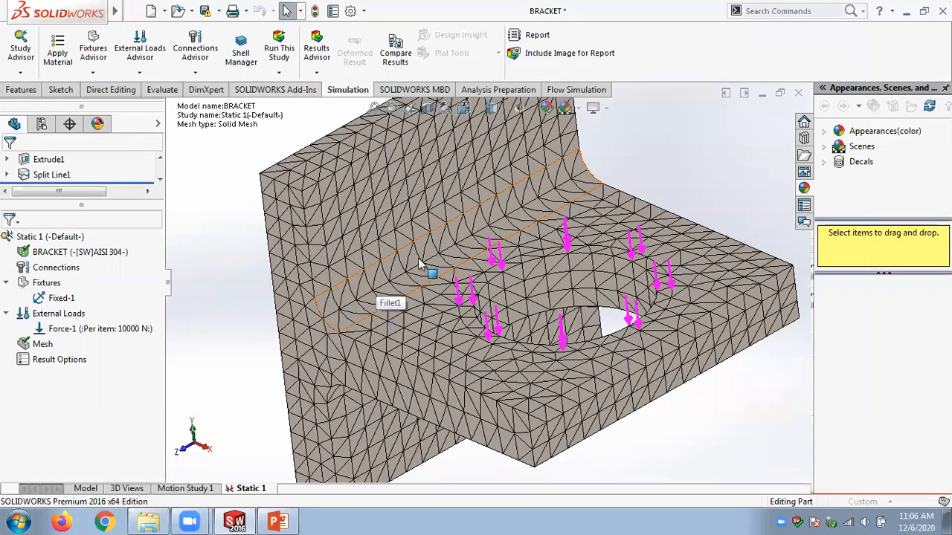
{"action": "scroll", "coordinate": [525, 264], "scroll_direction": "up", "scroll_amount": 2}
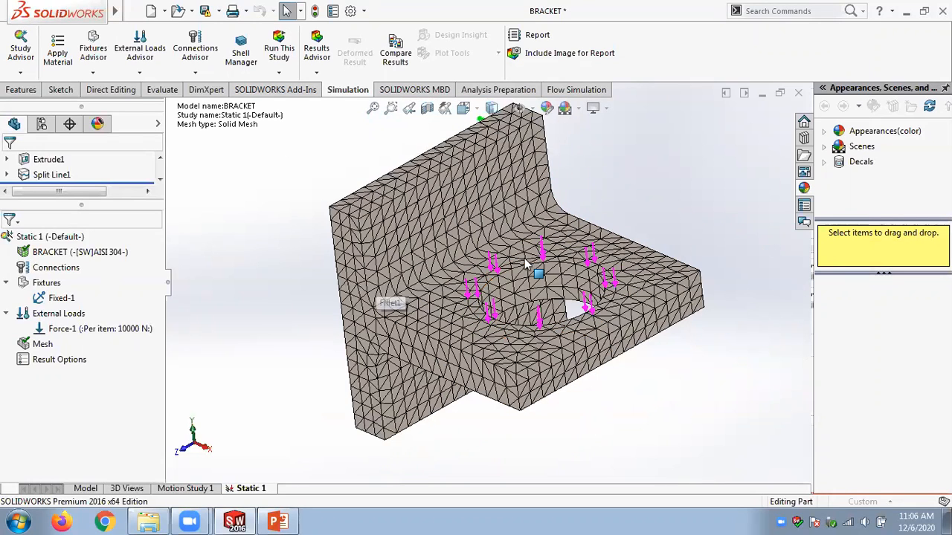
{"action": "right_click", "coordinate": [26, 237]}
{"action": "left_click", "coordinate": [64, 227]}
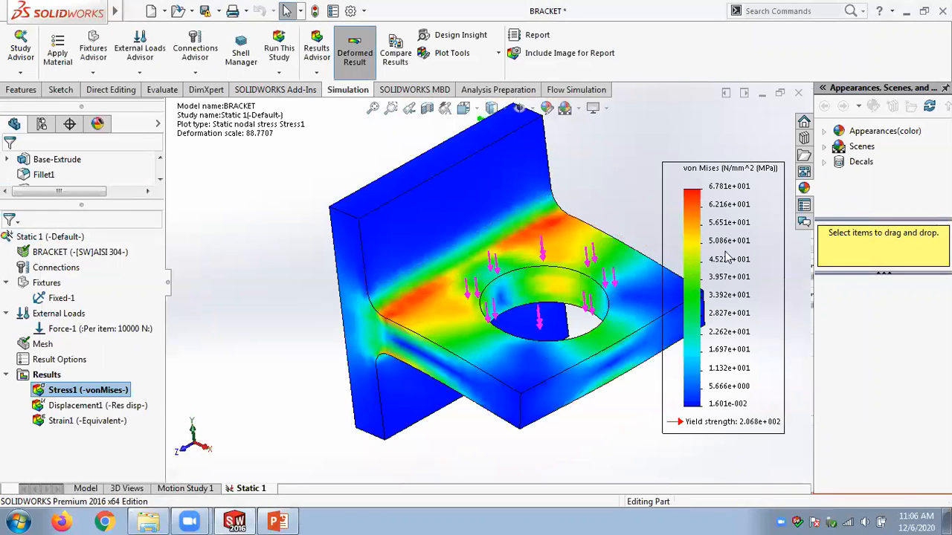
Show the maximum annotation on the von Mises stress plot and set its number format to floating.
{"action": "right_click", "coordinate": [728, 194]}
{"action": "left_click", "coordinate": [780, 268]}
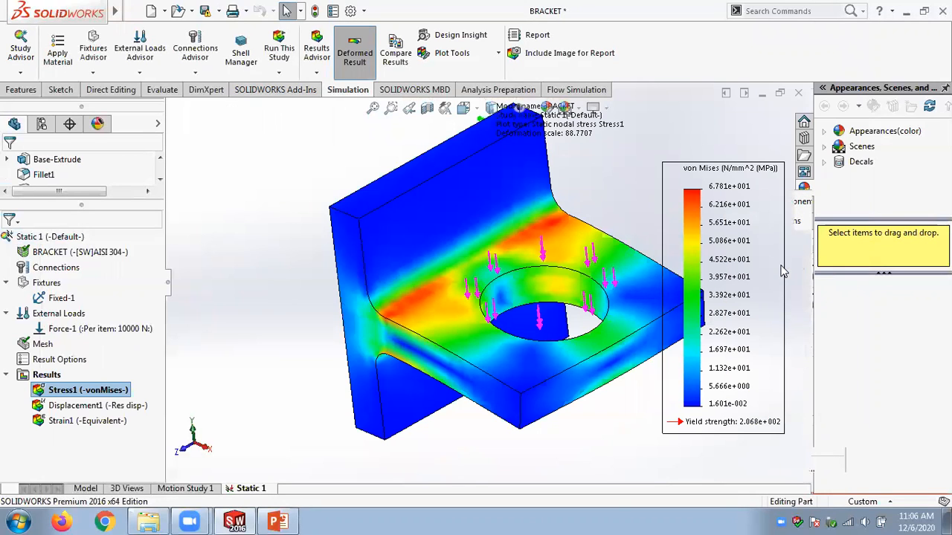
{"action": "left_click", "coordinate": [699, 105]}
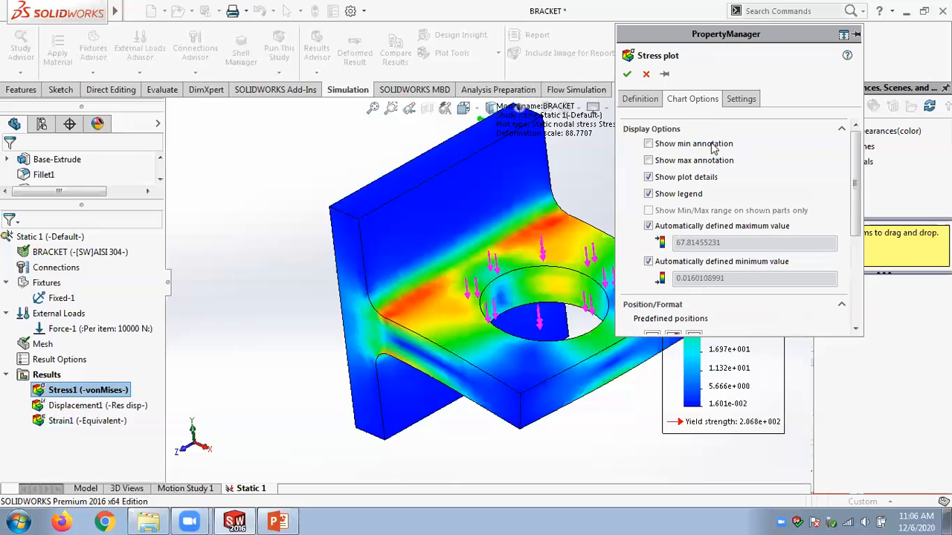
{"action": "left_click", "coordinate": [648, 160]}
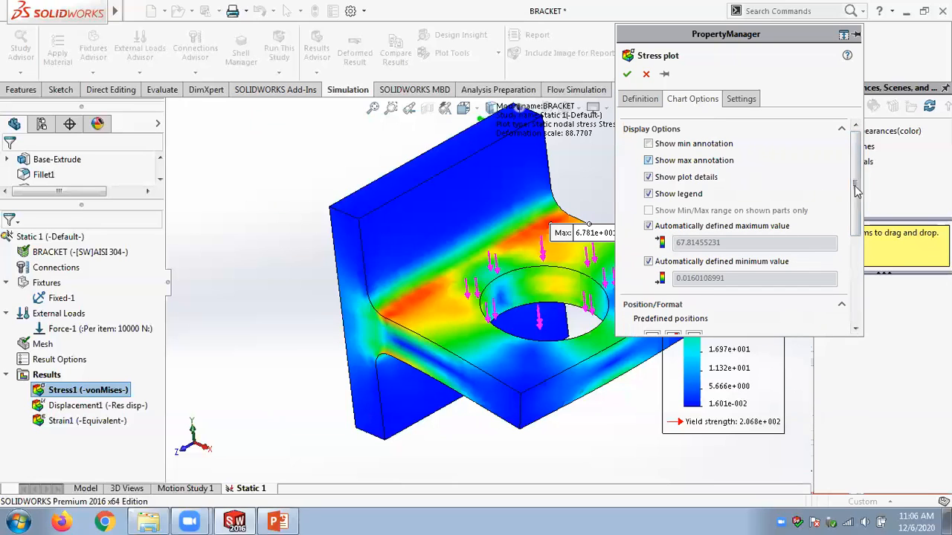
{"action": "mouse_move", "coordinate": [858, 187]}
{"action": "left_mouse_down"}
{"action": "mouse_move", "coordinate": [855, 238]}
{"action": "mouse_move", "coordinate": [827, 296]}
{"action": "left_mouse_up"}
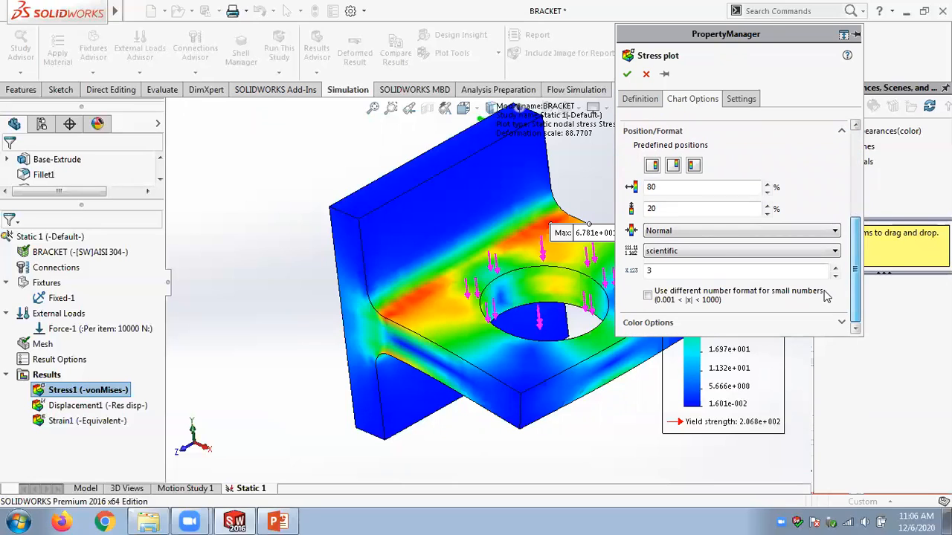
{"action": "left_click", "coordinate": [675, 252]}
{"action": "left_click", "coordinate": [664, 269]}
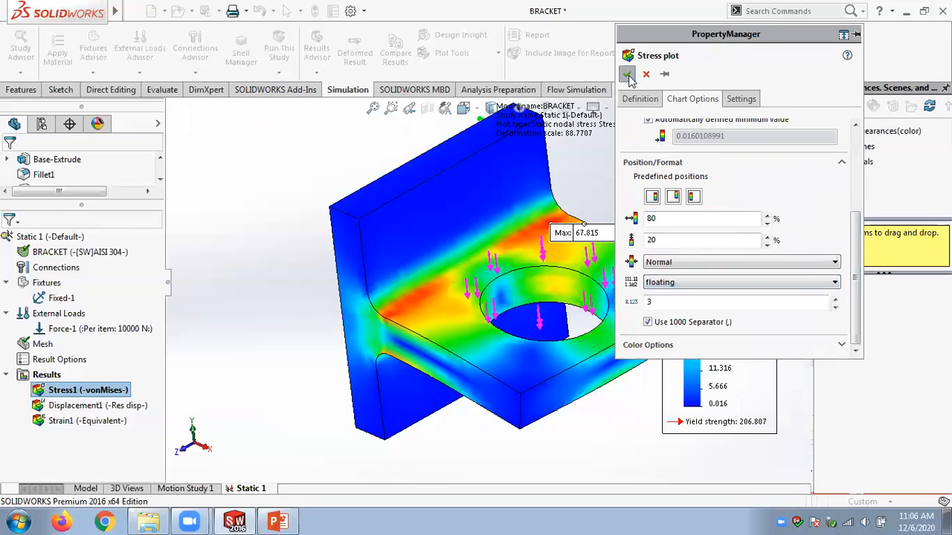
{"action": "left_click", "coordinate": [627, 73]}
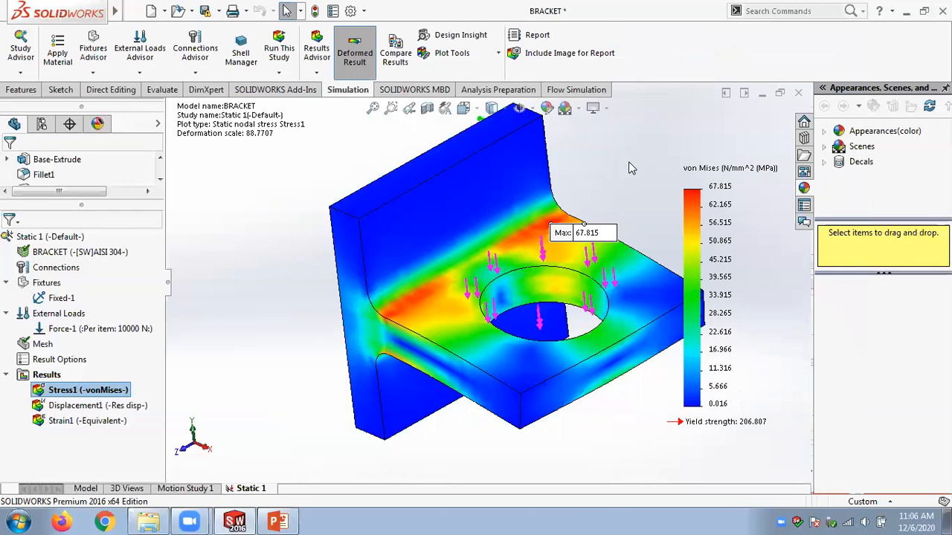
Move the maximum stress label off the bracket and examine the stress distribution along the fillet.
{"action": "scroll", "coordinate": [629, 165], "scroll_direction": "up", "scroll_amount": 2}
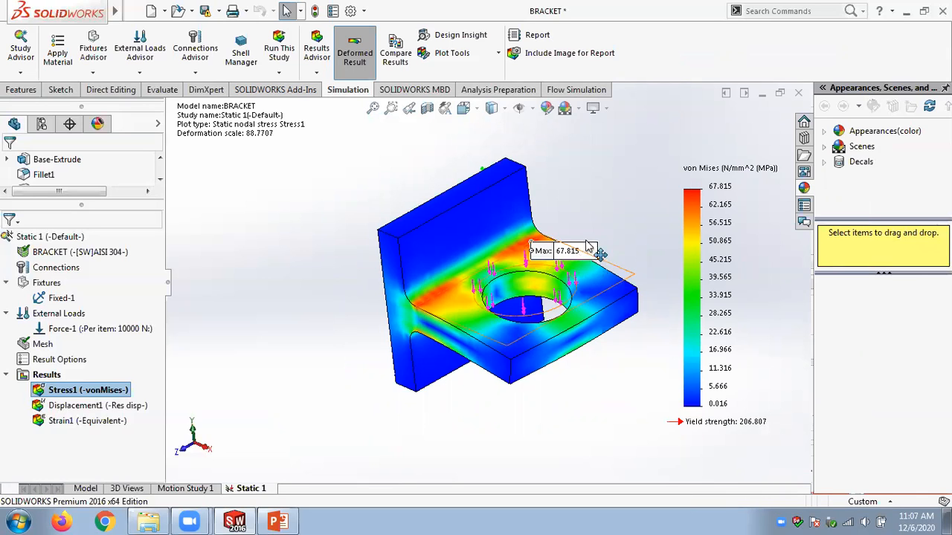
{"action": "left_click_drag", "start_coordinate": [591, 252], "coordinate": [605, 233]}
{"action": "middle_click_drag", "start_coordinate": [522, 261], "coordinate": [542, 262]}
{"action": "scroll", "coordinate": [537, 258], "scroll_direction": "down", "scroll_amount": 2}
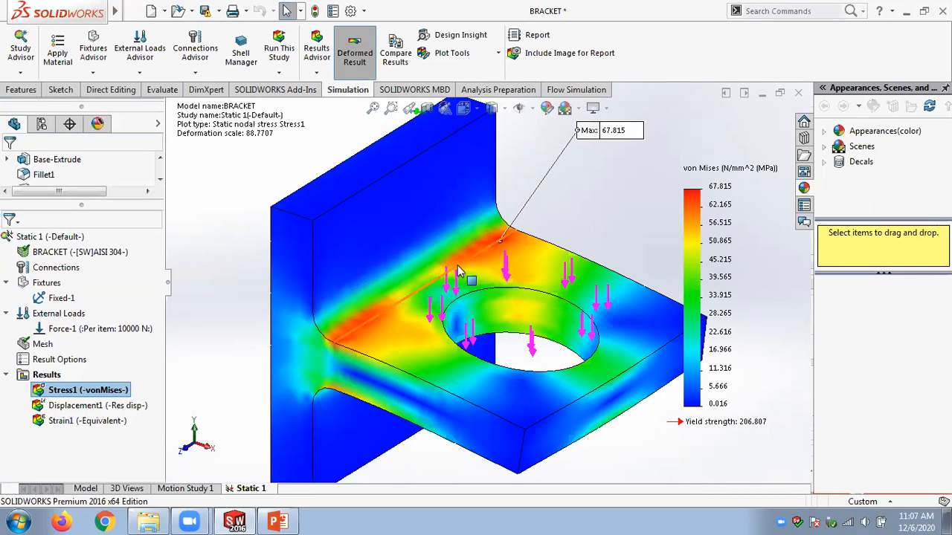
{"action": "scroll", "coordinate": [525, 242], "scroll_direction": "up", "scroll_amount": 4}
{"action": "mouse_move", "coordinate": [582, 237]}
{"action": "middle_mouse_down"}
{"action": "mouse_move", "coordinate": [576, 228]}
{"action": "mouse_move", "coordinate": [573, 245]}
{"action": "middle_mouse_up"}
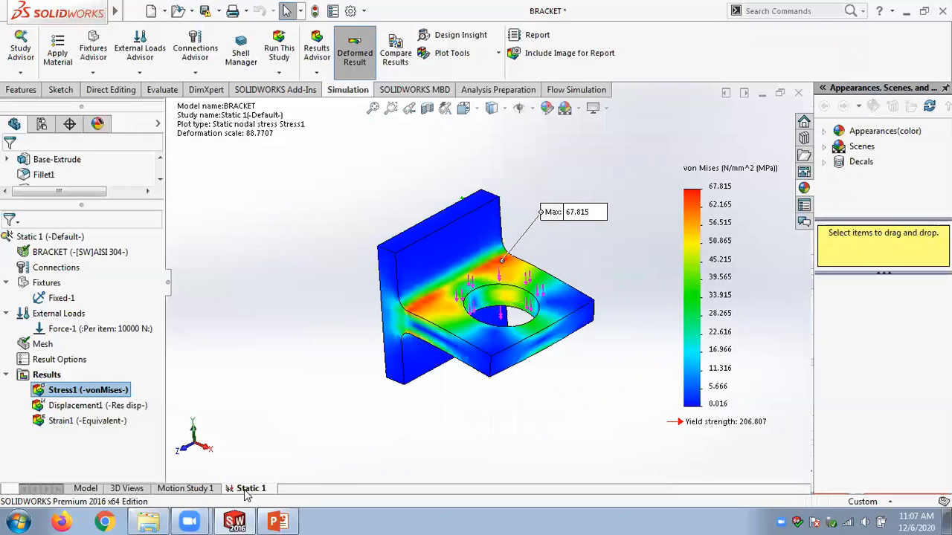
Remesh the bracket with the standard mesh at 7.8132061 mm element size and 0.3906603 mm tolerance, and rerun the Static 1 study.
{"action": "right_click", "coordinate": [42, 345]}
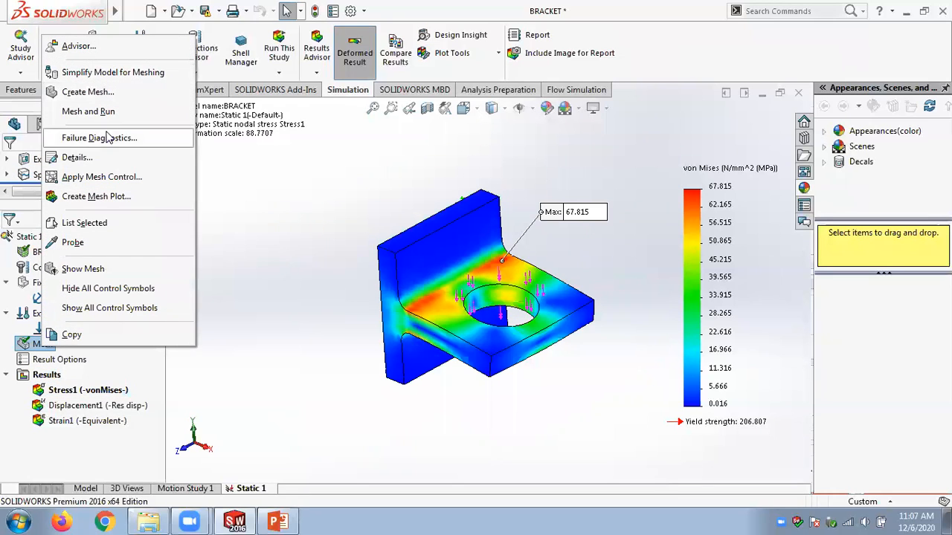
{"action": "left_click", "coordinate": [89, 92]}
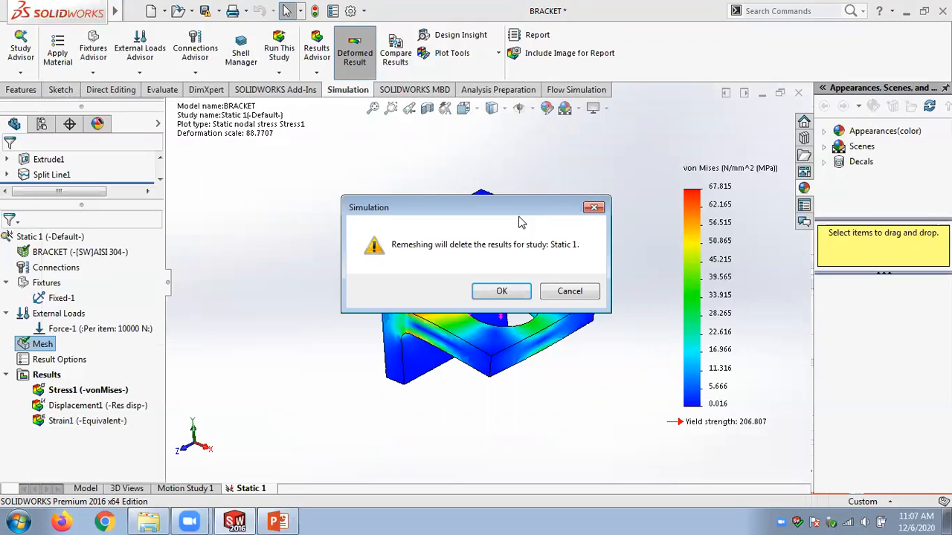
{"action": "left_click", "coordinate": [507, 295]}
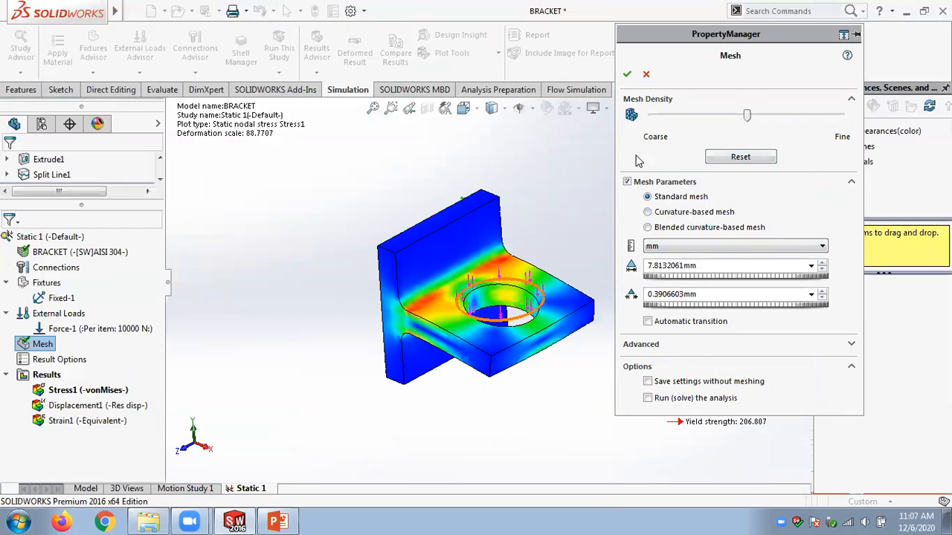
{"action": "left_click", "coordinate": [627, 75]}
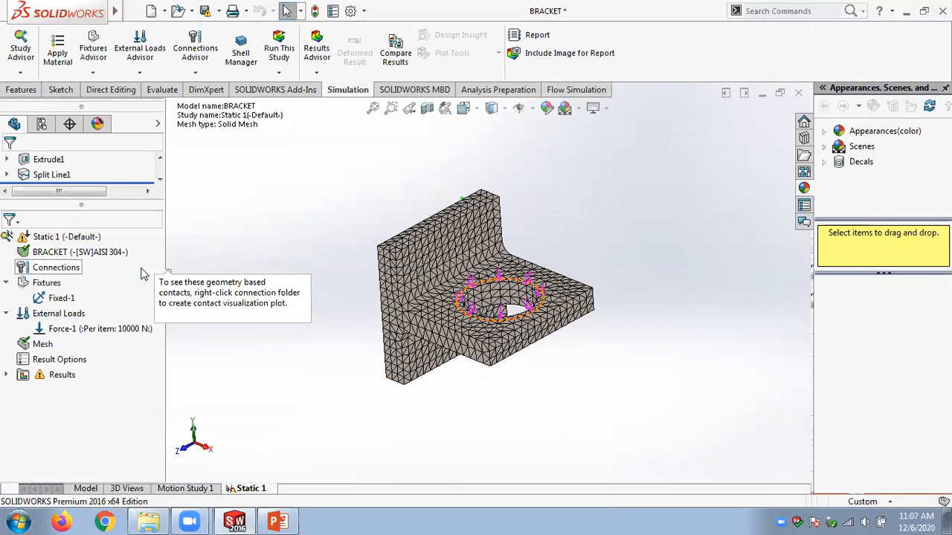
{"action": "right_click", "coordinate": [41, 237]}
{"action": "left_click", "coordinate": [68, 227]}
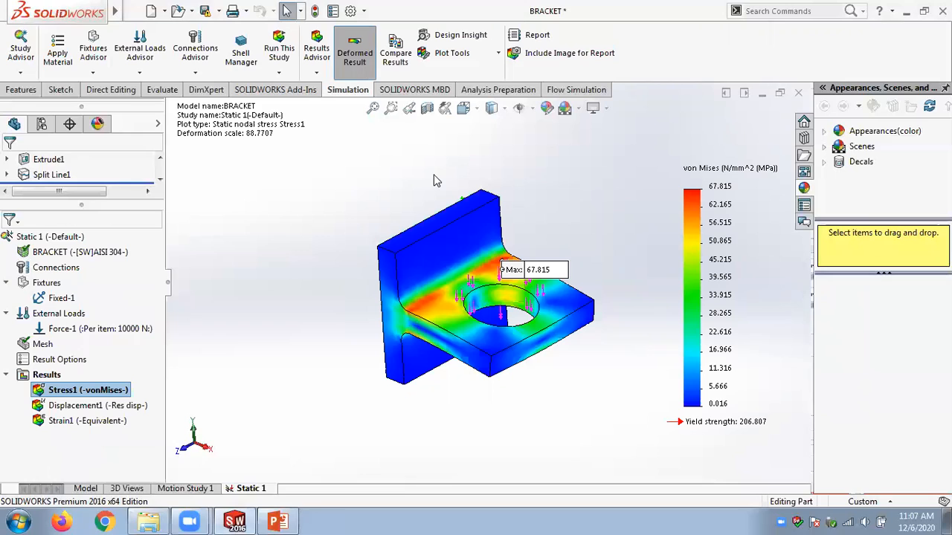
Rename the Static 1 study as "Static 1 - standrad".
{"action": "right_click", "coordinate": [251, 494]}
{"action": "left_click", "coordinate": [249, 411]}
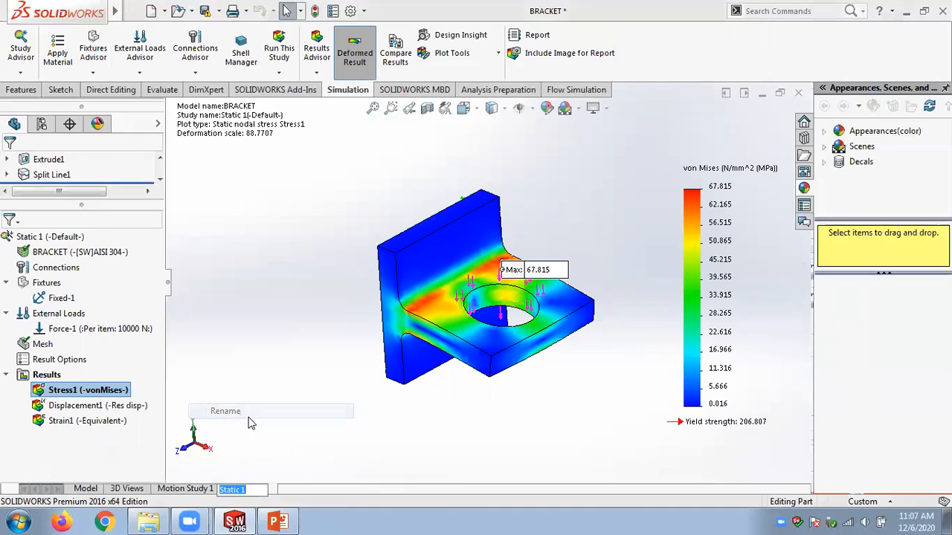
{"action": "left_click", "coordinate": [255, 490]}
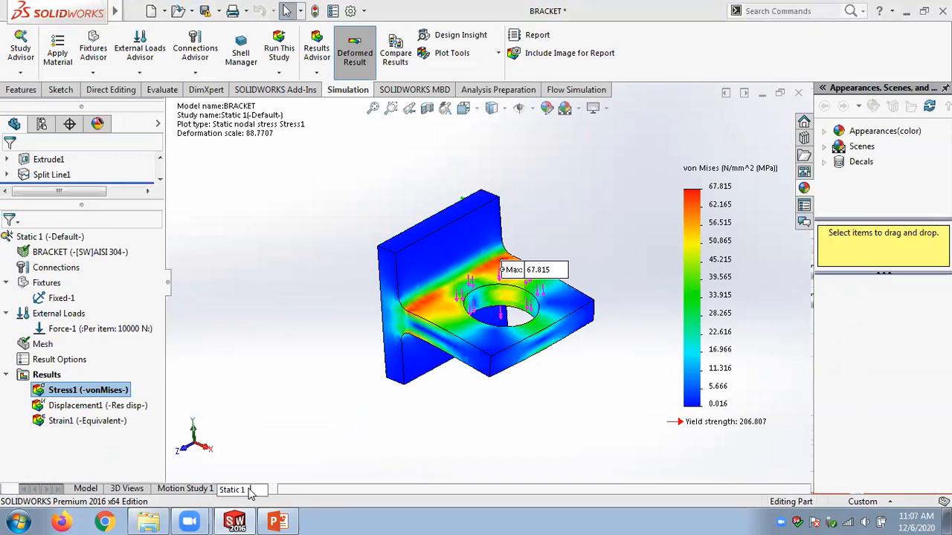
{"action": "type", "text": "- standrad"}
{"action": "left_click", "coordinate": [309, 447]}
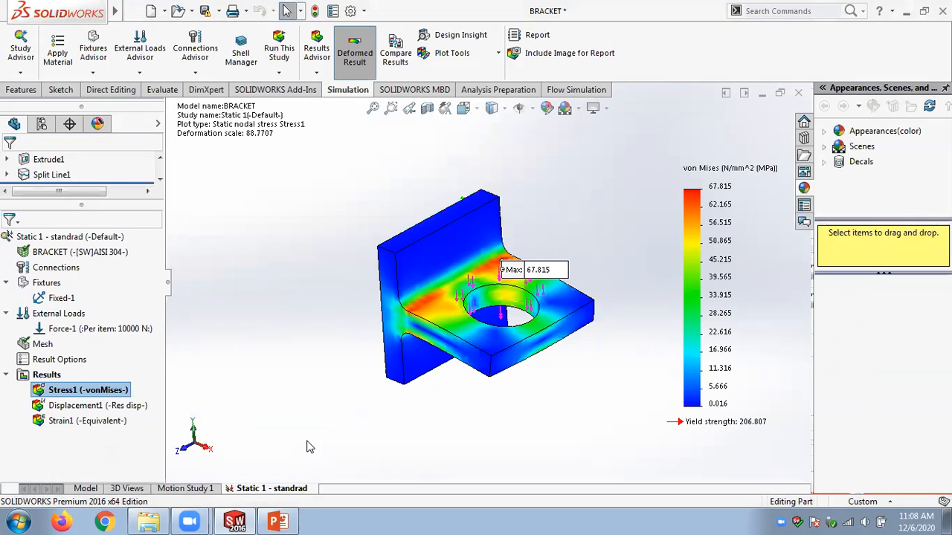
Duplicate the study under the name "Static 1 - h adaptive", using the Default configuration.
{"action": "right_click", "coordinate": [280, 491]}
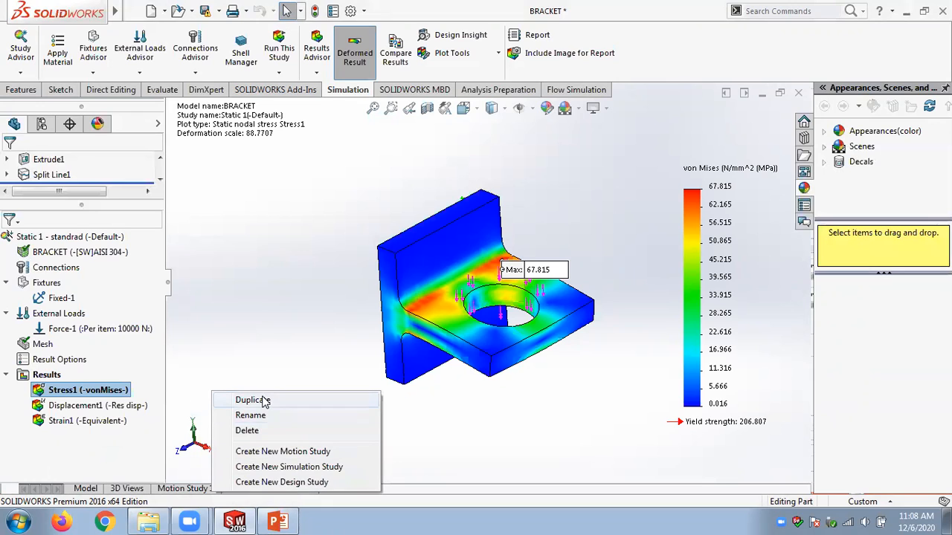
{"action": "left_click", "coordinate": [252, 400]}
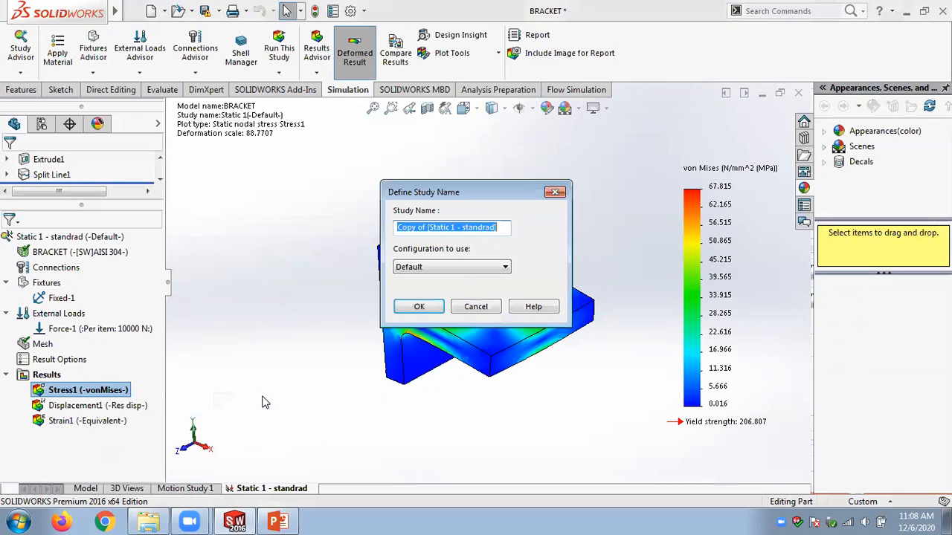
{"action": "left_click", "coordinate": [503, 228]}
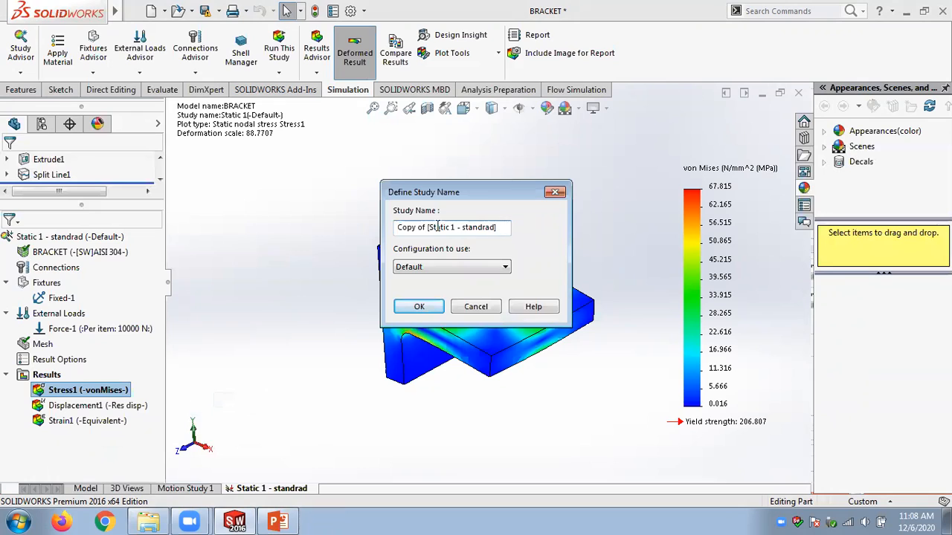
{"action": "left_click_drag", "start_coordinate": [429, 227], "coordinate": [362, 227]}
{"action": "key", "text": "BackSpace"}
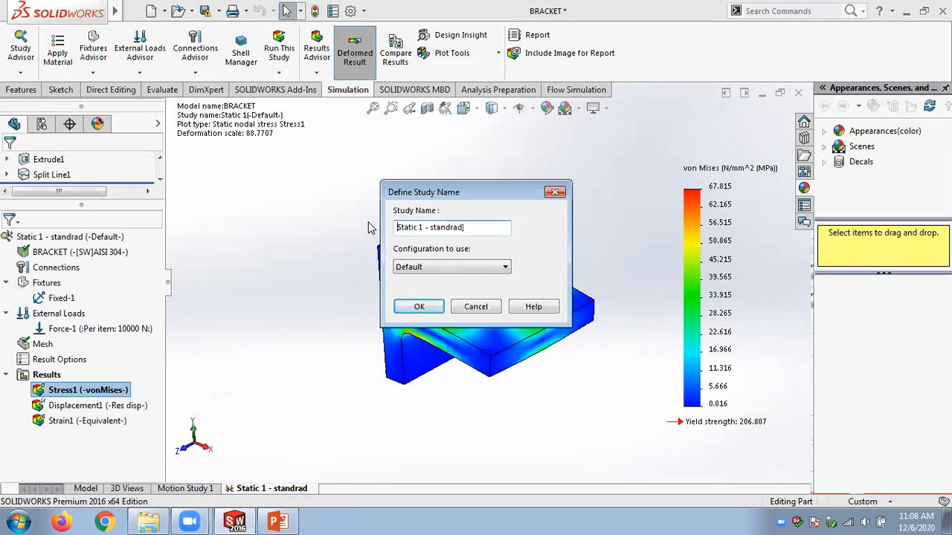
{"action": "left_click_drag", "start_coordinate": [447, 227], "coordinate": [483, 227]}
{"action": "type", "text": "h adaptive"}
{"action": "left_click", "coordinate": [419, 307]}
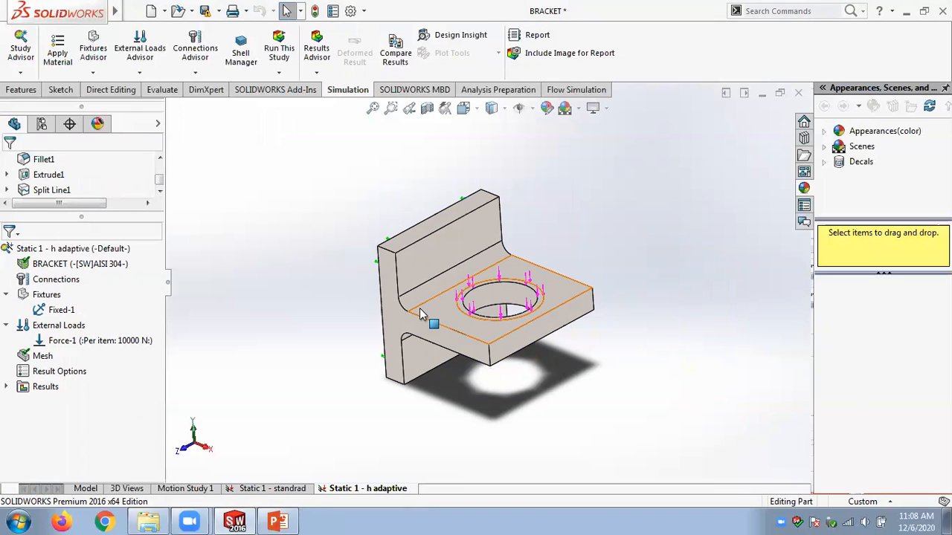
Rename the duplicated study as "Static 1 - standrad + mesh control".
{"action": "right_click", "coordinate": [379, 492]}
{"action": "left_click", "coordinate": [353, 398]}
{"action": "left_click", "coordinate": [346, 490]}
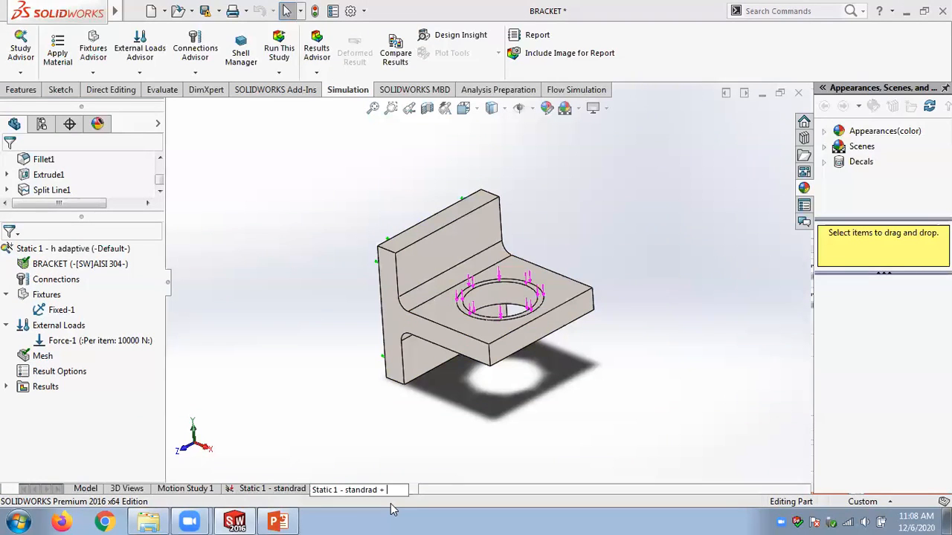
{"action": "type", "text": "control"}
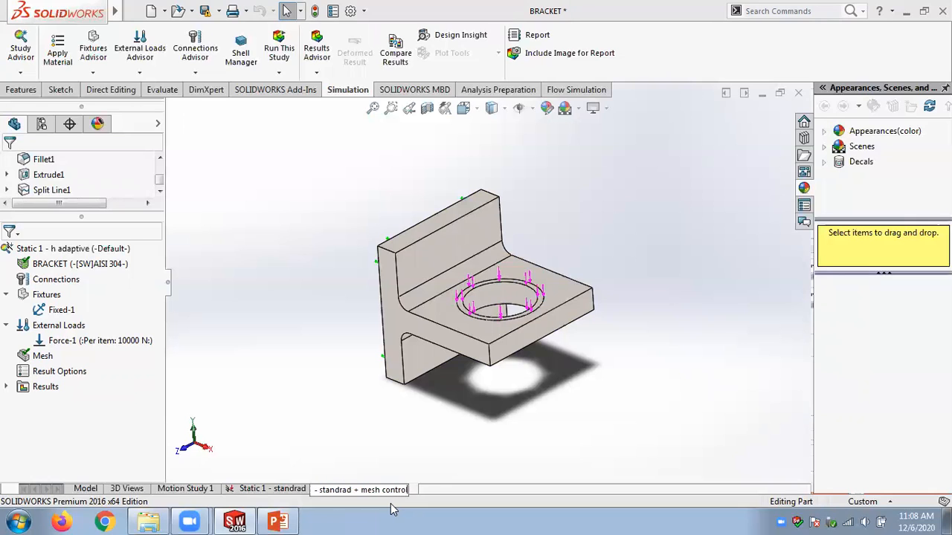
{"action": "key", "text": "Return"}
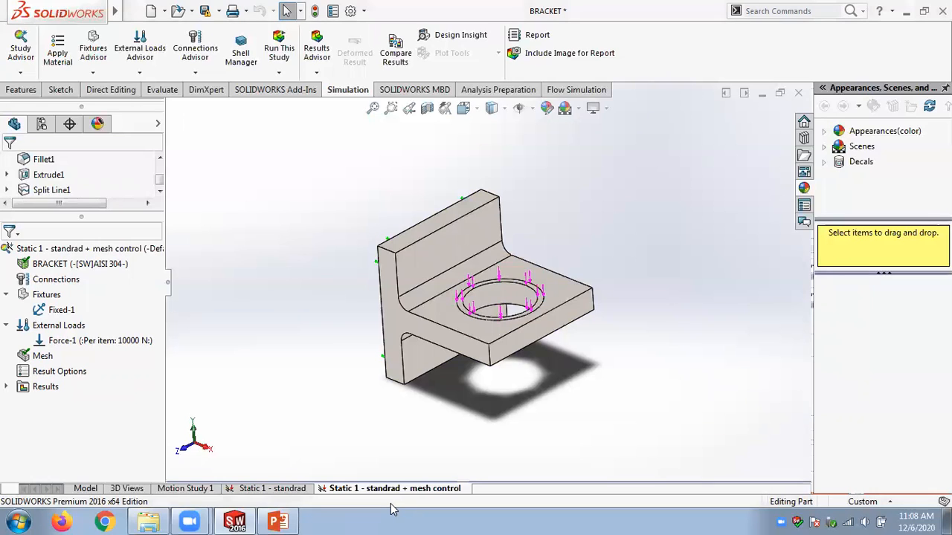
Compare the setups of both studies and copy the Fixed-1 fixture from the standrad study into the mesh control study.
{"action": "left_click", "coordinate": [272, 488]}
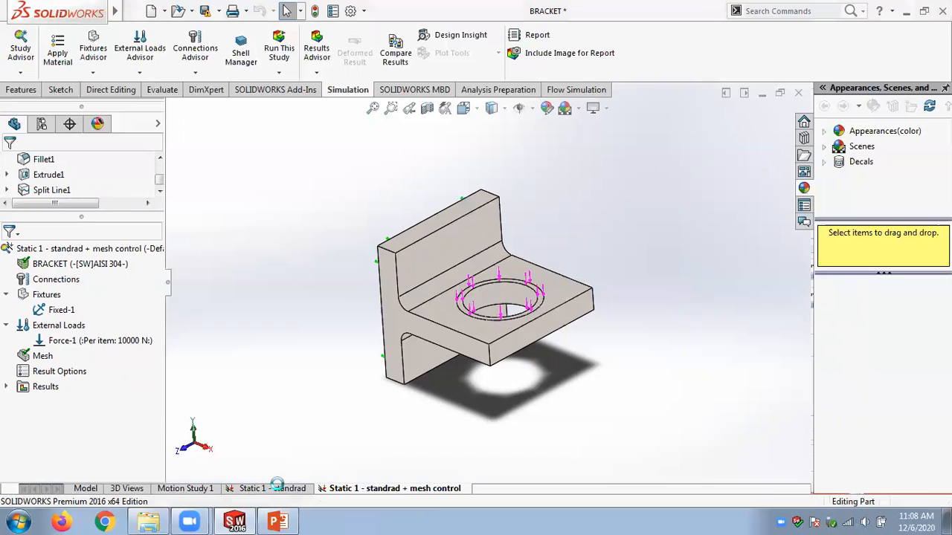
{"action": "left_click", "coordinate": [372, 489]}
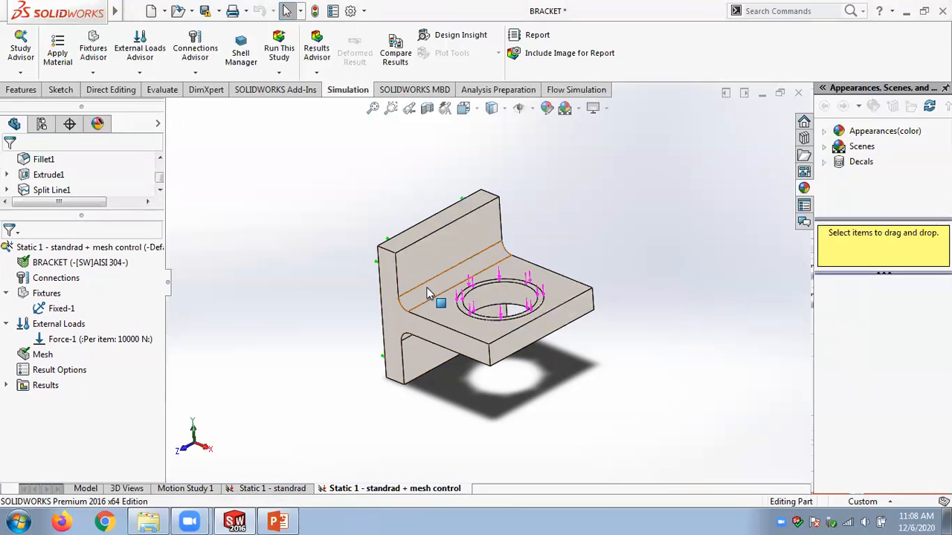
{"action": "left_click", "coordinate": [61, 309]}
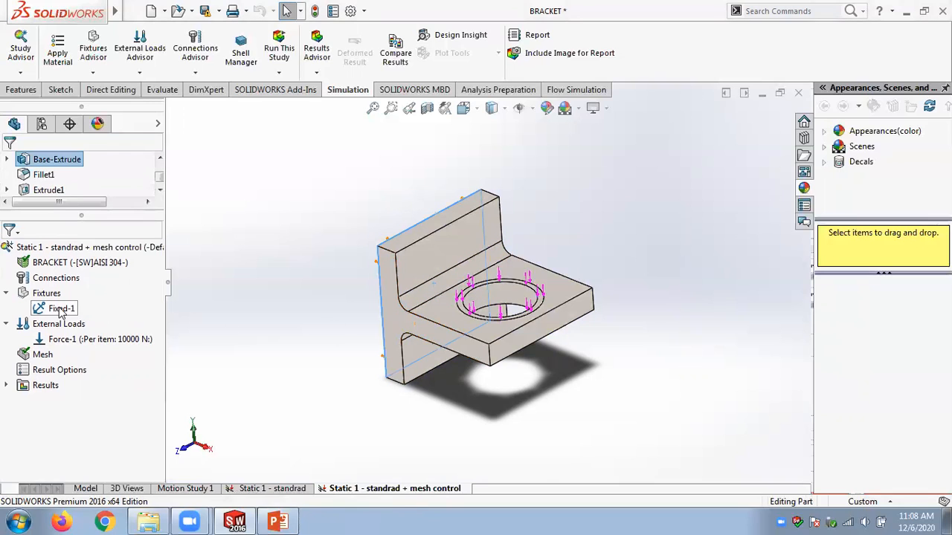
{"action": "left_click", "coordinate": [291, 490]}
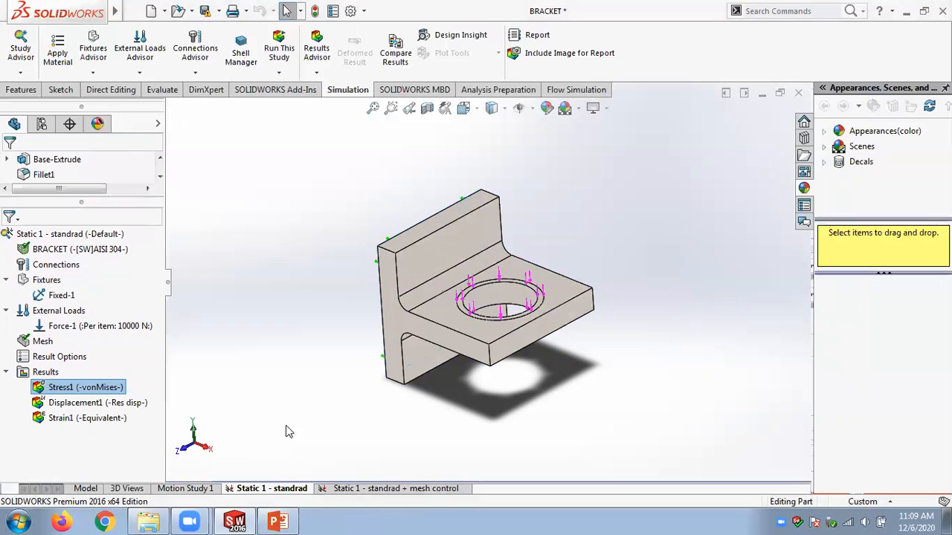
{"action": "left_click_drag", "start_coordinate": [62, 296], "coordinate": [394, 487]}
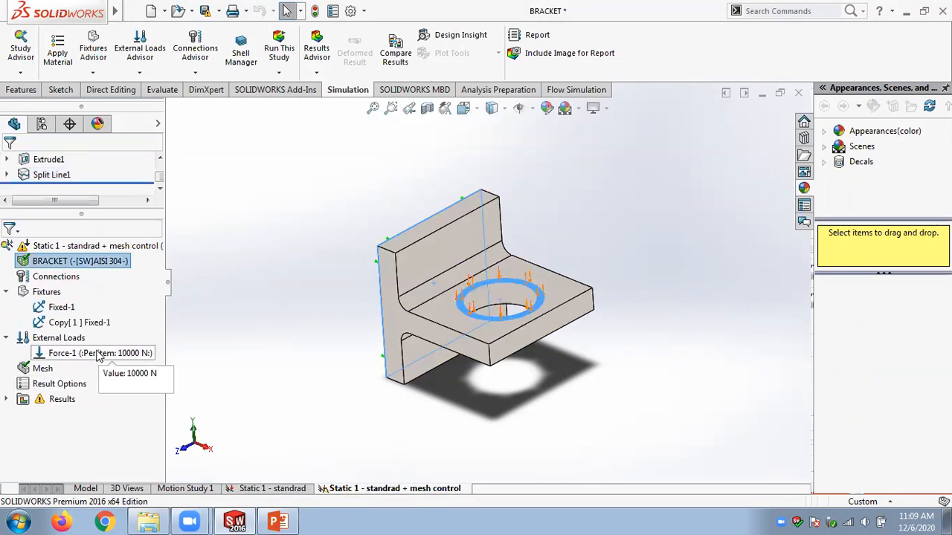
Delete the duplicate copy of the Fixed-1 fixture from the mesh control study.
{"action": "right_click", "coordinate": [69, 324]}
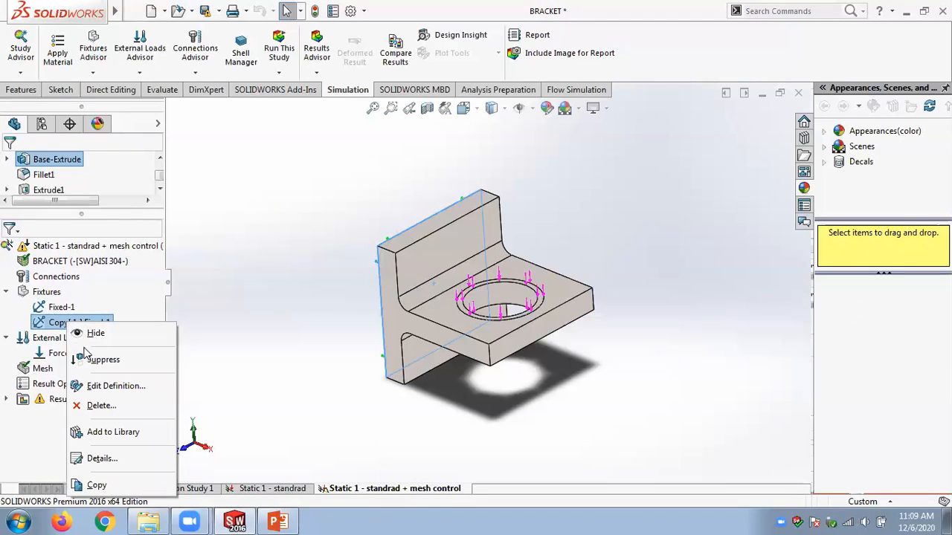
{"action": "left_click", "coordinate": [99, 405]}
{"action": "left_click", "coordinate": [492, 291]}
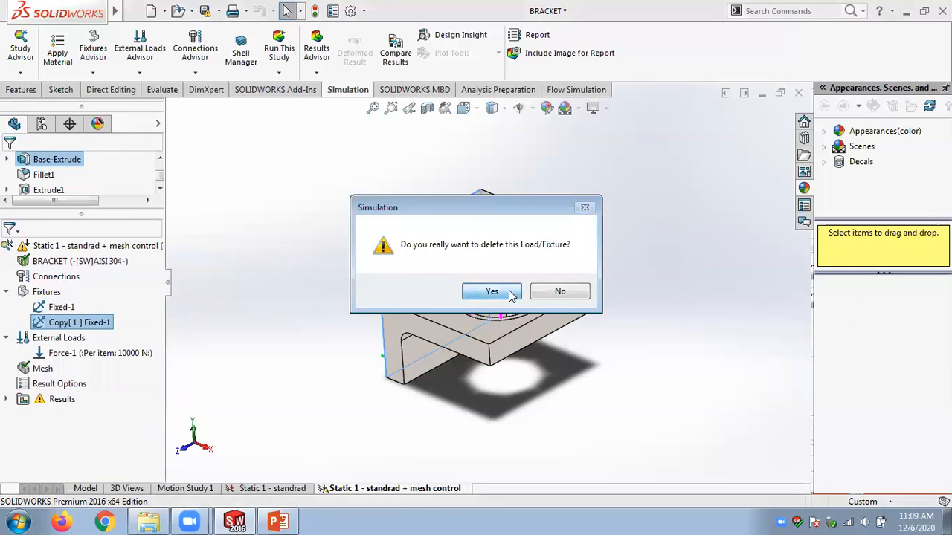
{"action": "left_click", "coordinate": [68, 309]}
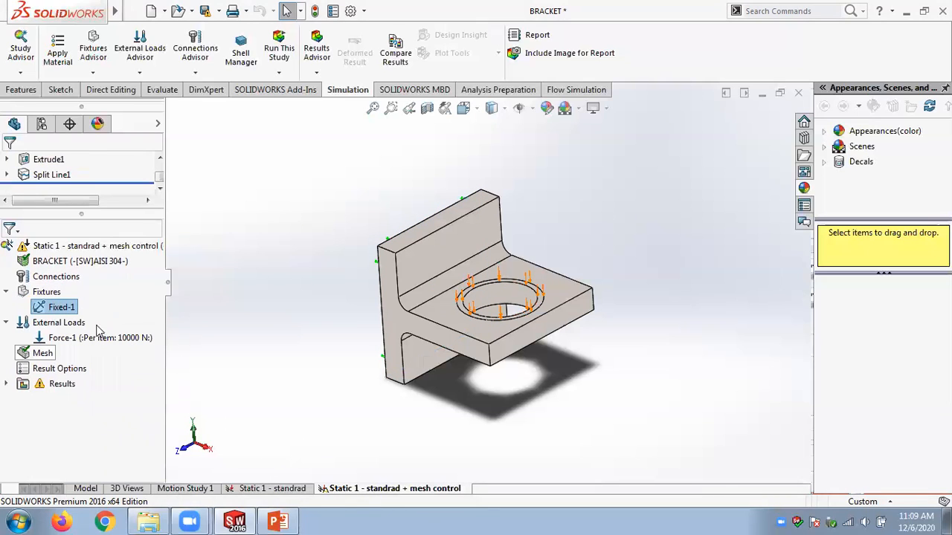
Set up a mesh control on the bracket's upper and lower fillet faces with 3.90660305 mm element size and 1.5 ratio.
{"action": "left_click", "coordinate": [41, 354]}
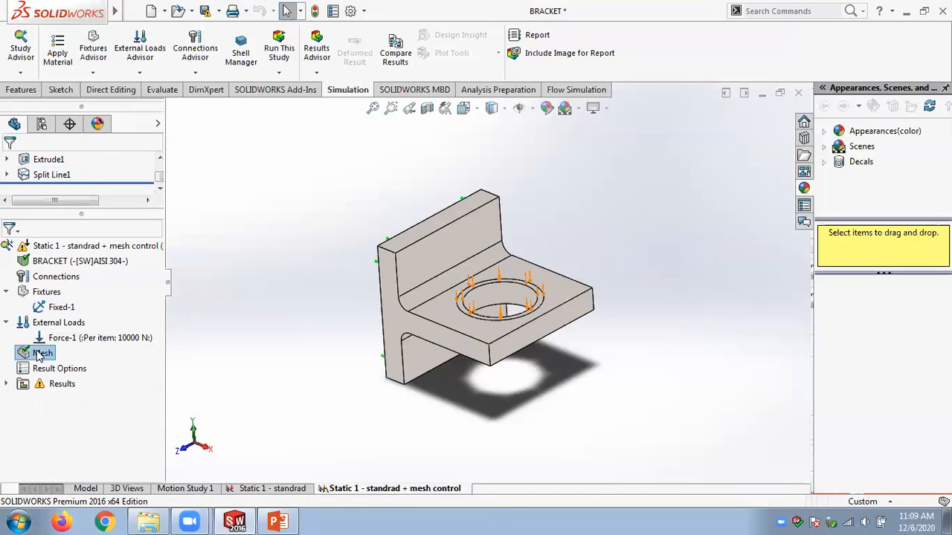
{"action": "right_click", "coordinate": [40, 355]}
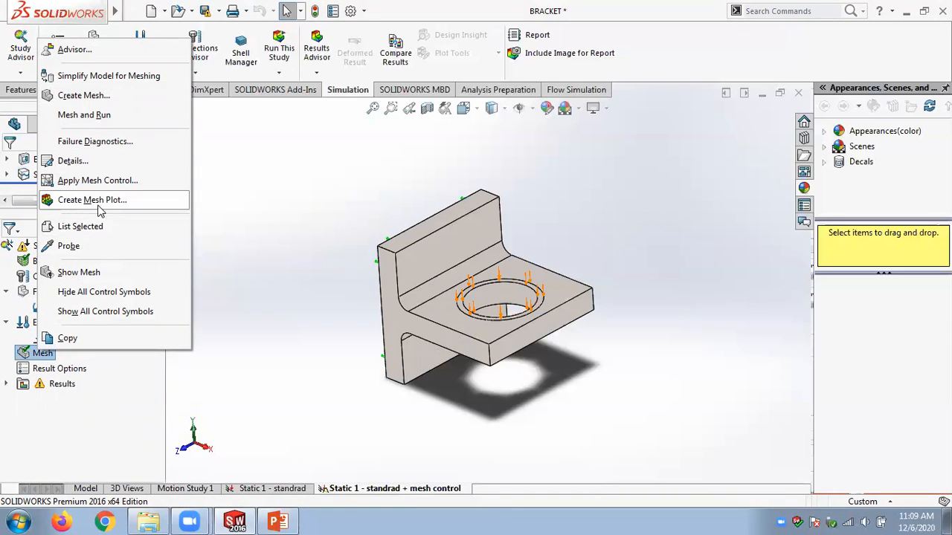
{"action": "left_click", "coordinate": [96, 181]}
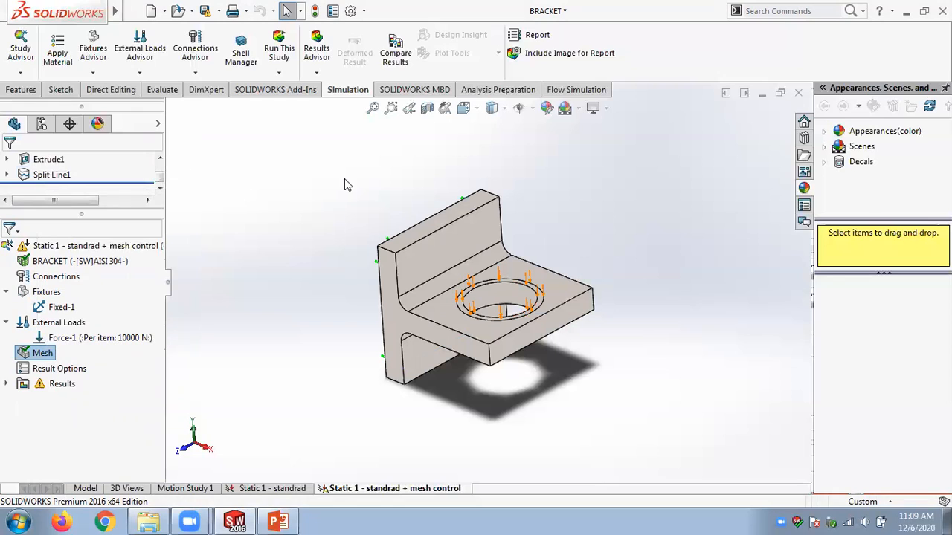
{"action": "left_click", "coordinate": [449, 278]}
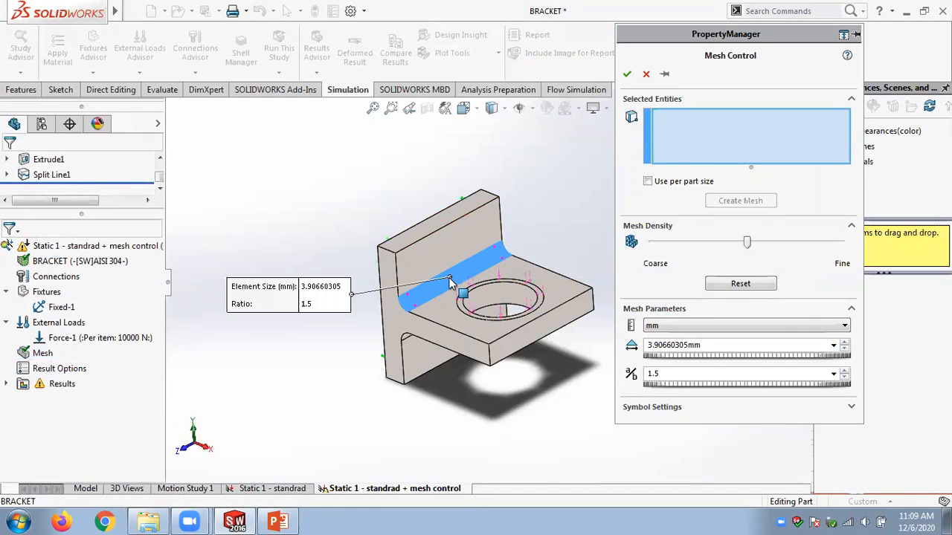
{"action": "middle_click_drag", "start_coordinate": [308, 194], "coordinate": [393, 282]}
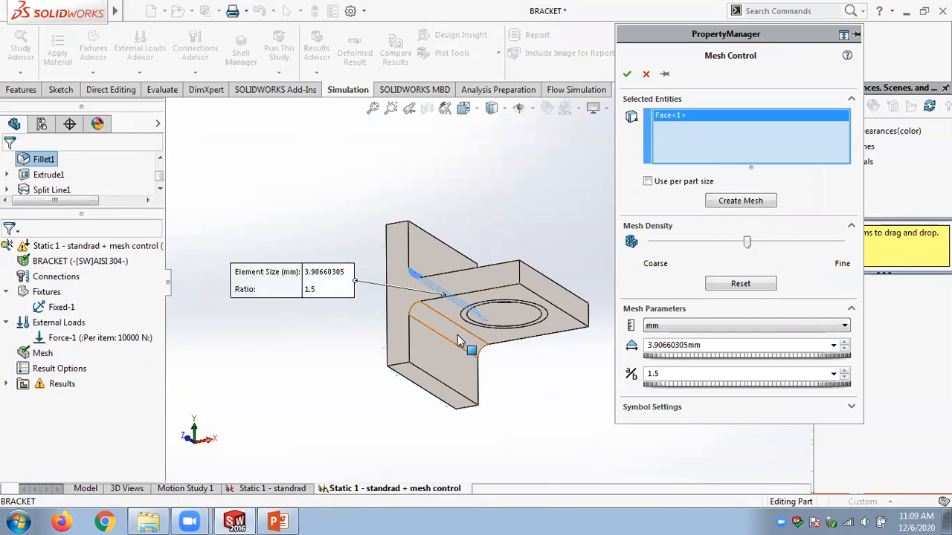
{"action": "middle_click_drag", "start_coordinate": [405, 327], "coordinate": [452, 316]}
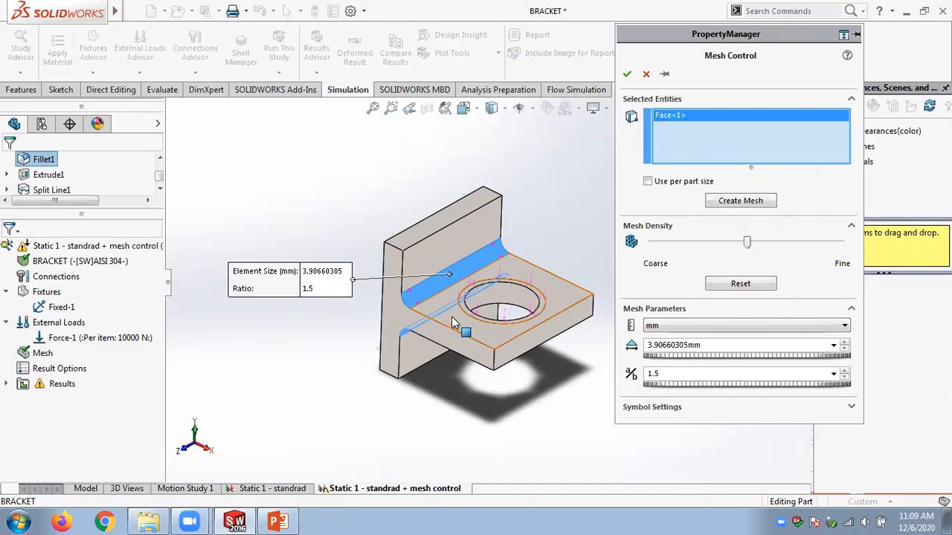
{"action": "left_click", "coordinate": [452, 318]}
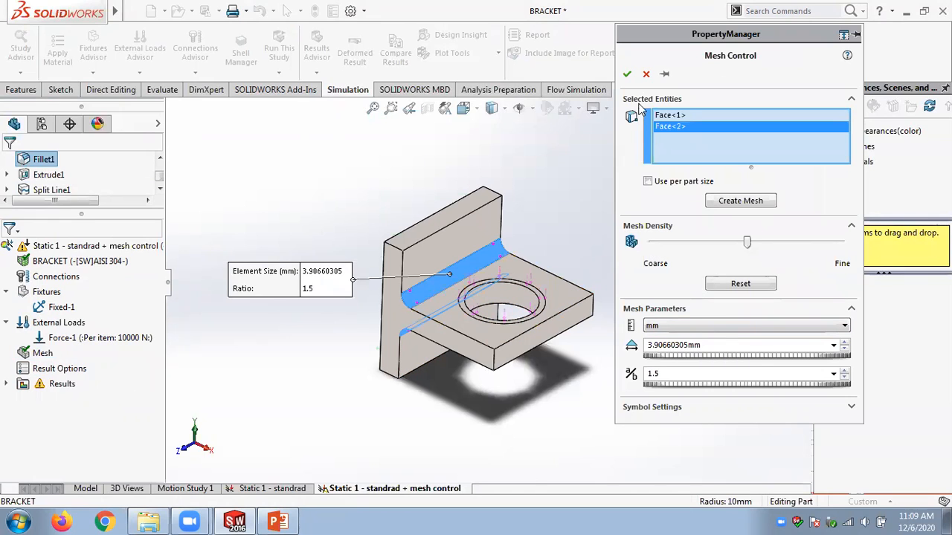
Mesh the bracket with the curvature-based mesh, inspect the refinement at the fillet, and run the mesh control study.
{"action": "left_click", "coordinate": [731, 206]}
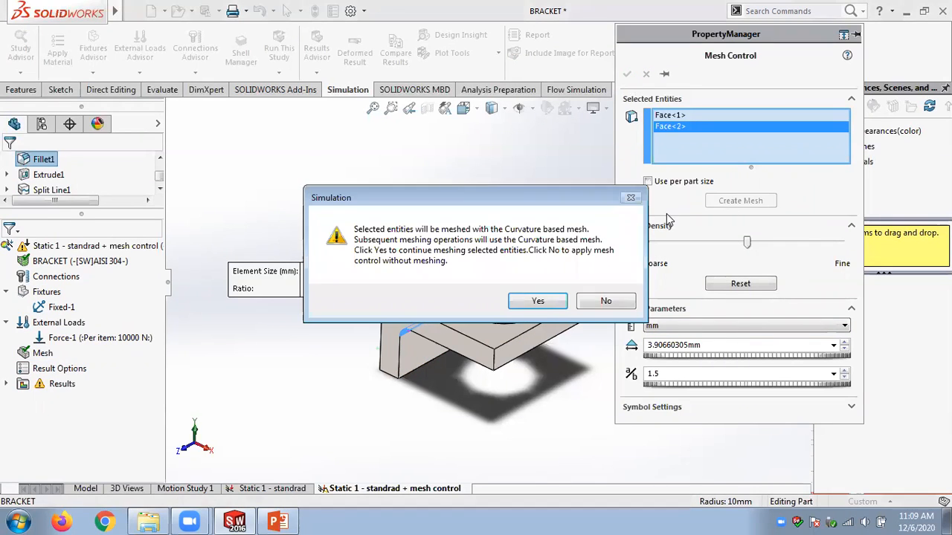
{"action": "left_click", "coordinate": [547, 301]}
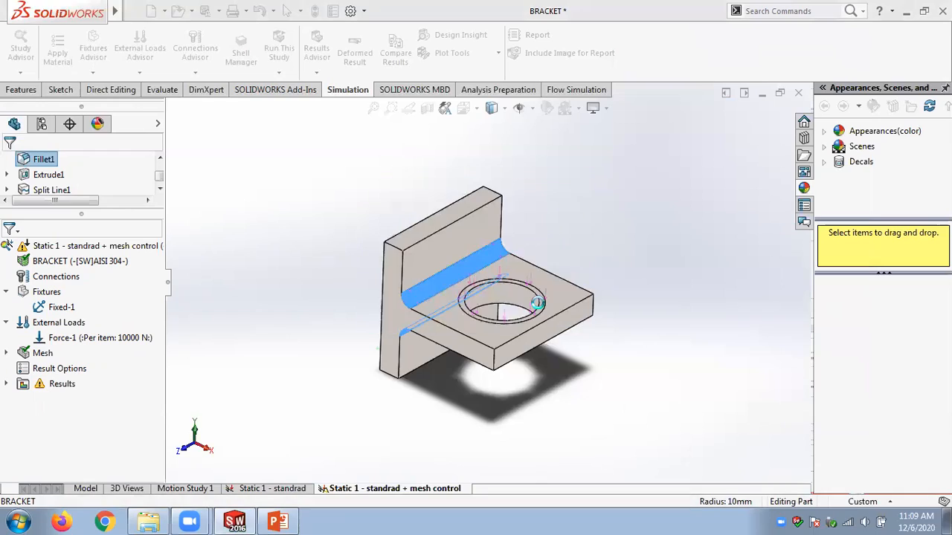
{"action": "scroll", "coordinate": [428, 307], "scroll_direction": "down", "scroll_amount": 5}
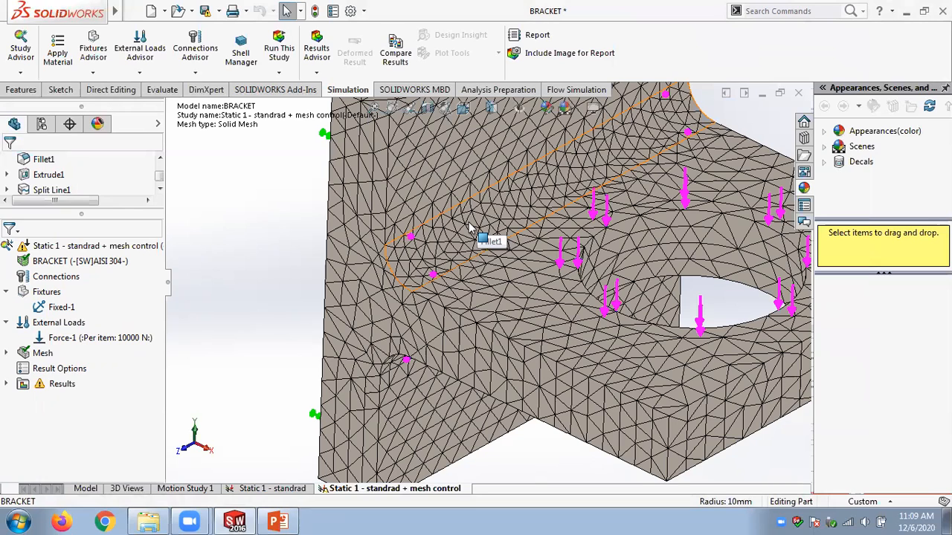
{"action": "right_click", "coordinate": [60, 251]}
{"action": "left_click", "coordinate": [85, 226]}
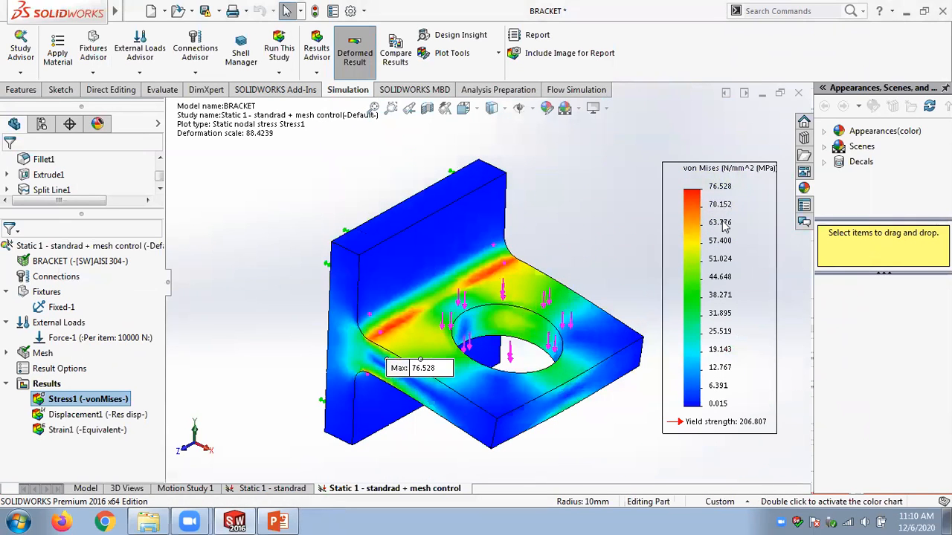
Display the von Mises stress plot of the standrad study for comparison and return to the mesh control study.
{"action": "left_click", "coordinate": [258, 490]}
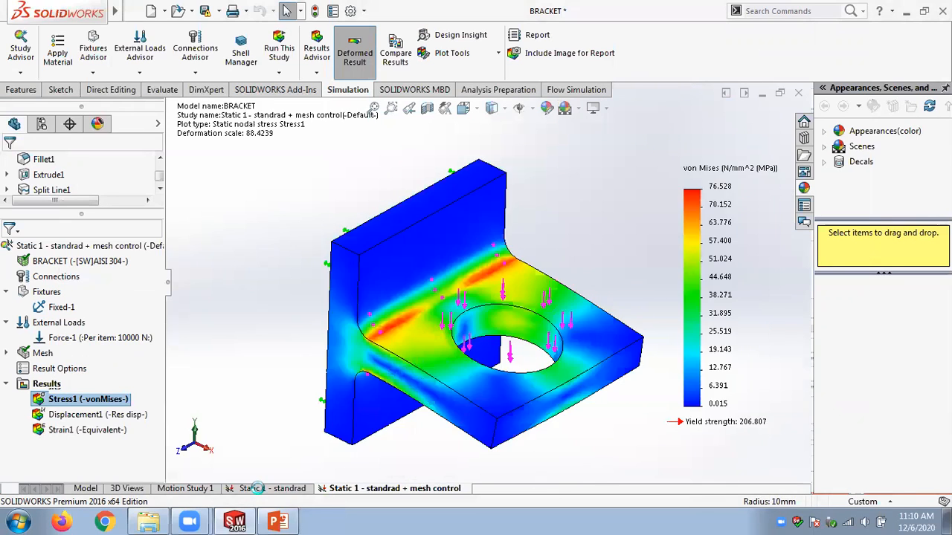
{"action": "double_click", "coordinate": [67, 386]}
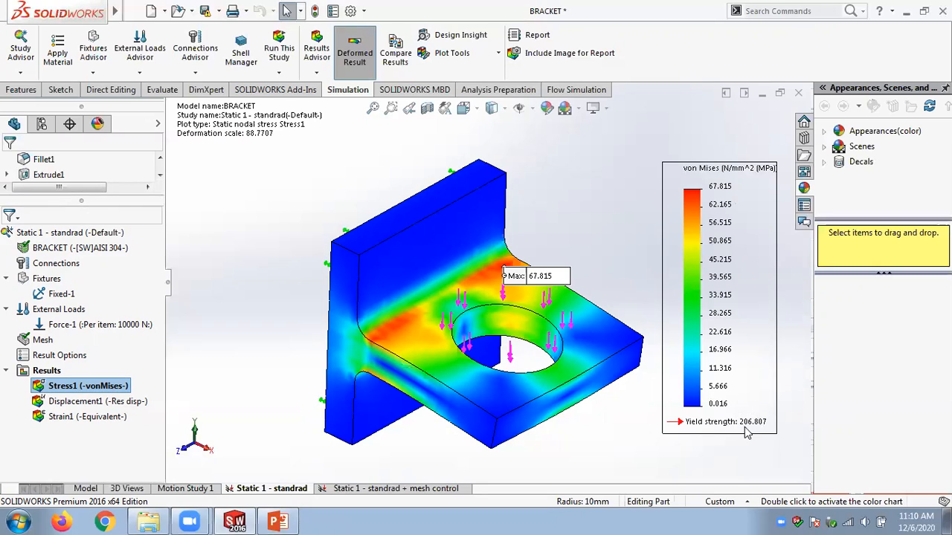
{"action": "left_click", "coordinate": [357, 489]}
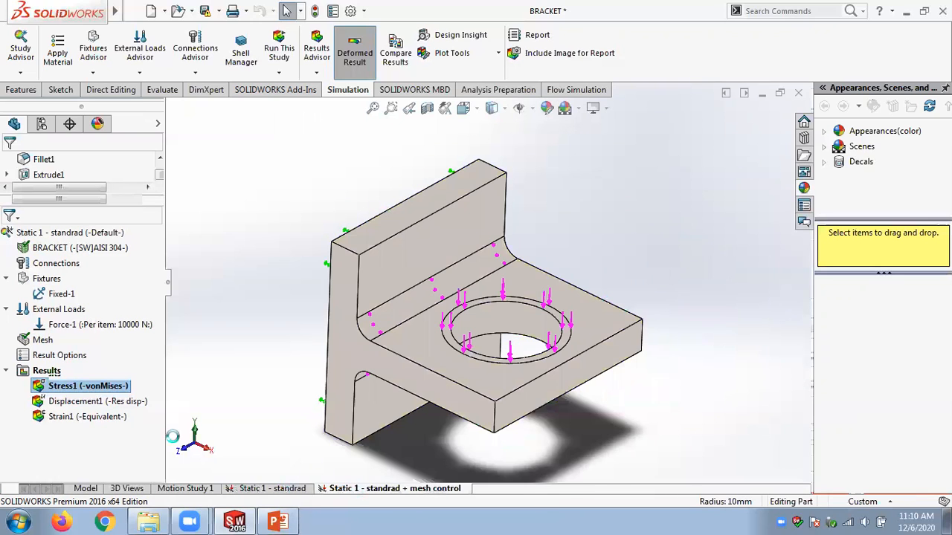
Open the definition of Control-1 in the mesh control study and examine its fillet faces, element size and ratio.
{"action": "left_click", "coordinate": [7, 352]}
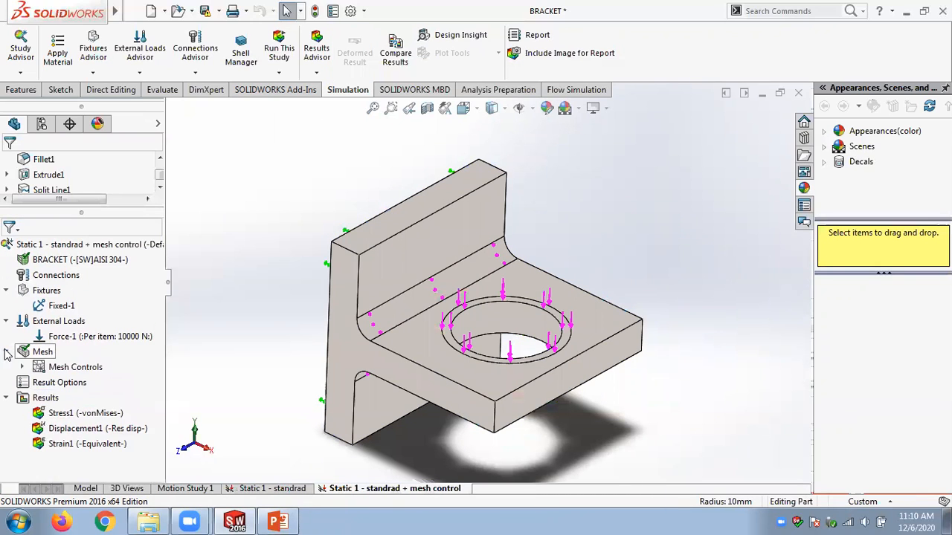
{"action": "left_click", "coordinate": [74, 367]}
{"action": "left_click", "coordinate": [22, 368]}
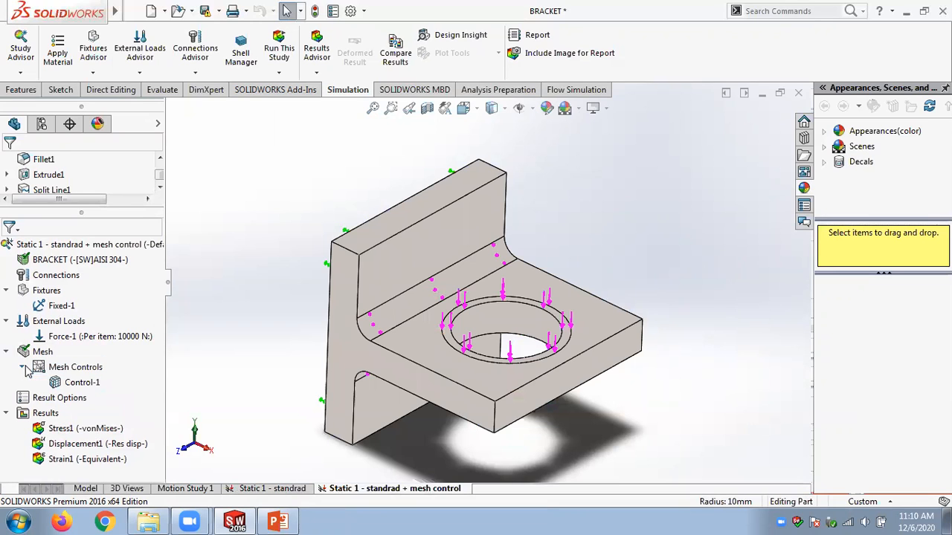
{"action": "left_click", "coordinate": [77, 383]}
{"action": "right_click", "coordinate": [82, 384]}
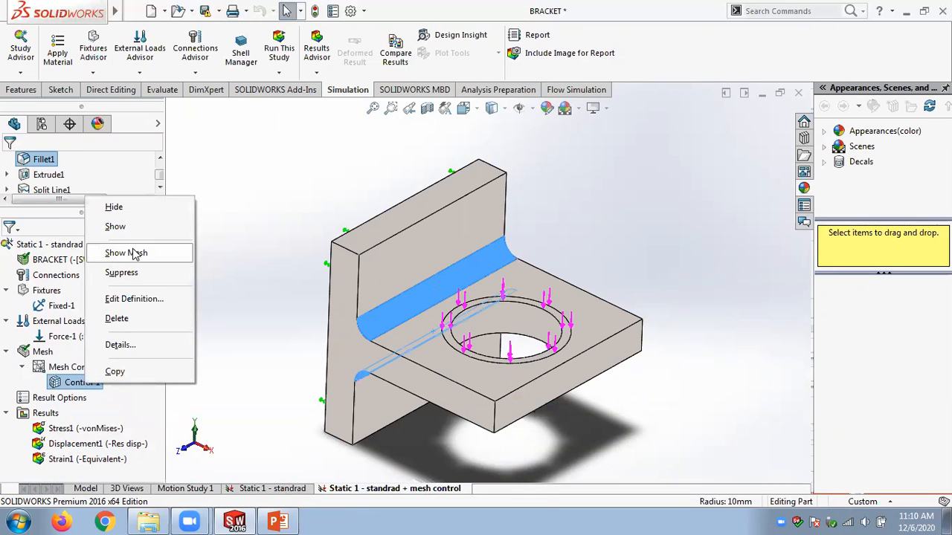
{"action": "left_click", "coordinate": [136, 299]}
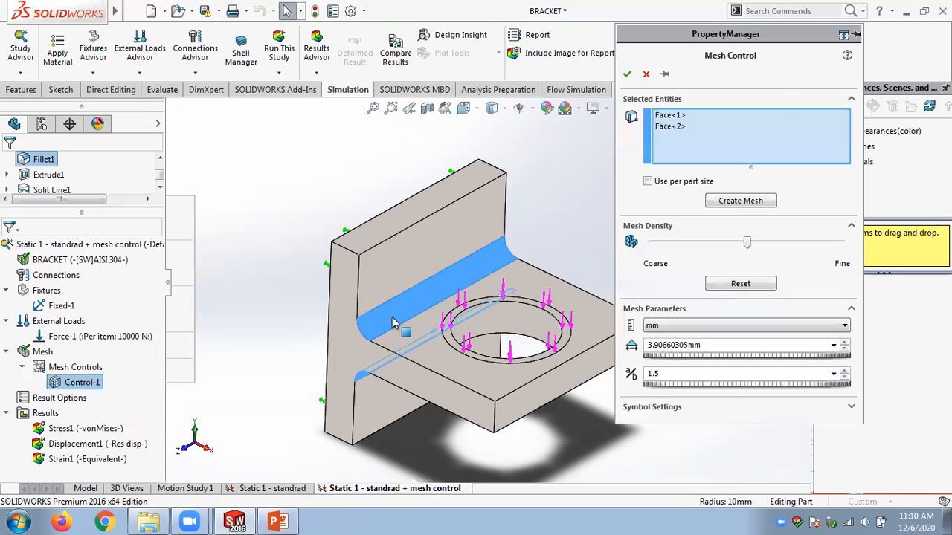
{"action": "middle_click_drag", "start_coordinate": [461, 253], "coordinate": [488, 161]}
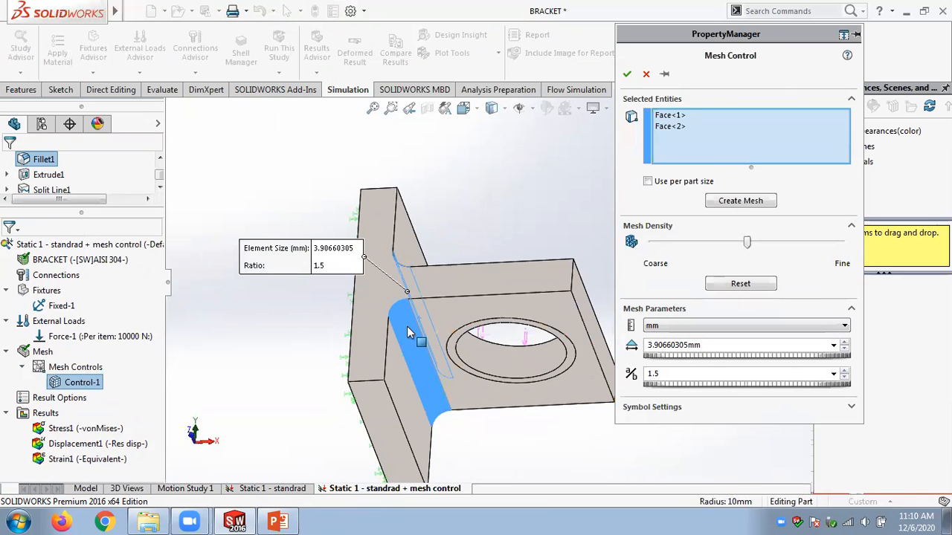
{"action": "middle_click_drag", "start_coordinate": [421, 238], "coordinate": [361, 310]}
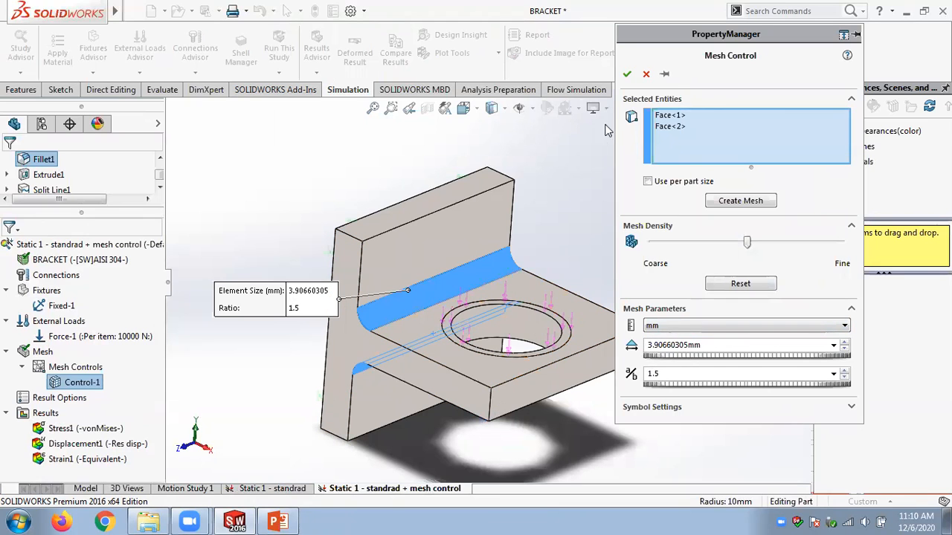
{"action": "left_click", "coordinate": [626, 73]}
Remesh the bracket in the standrad study with a standard mesh of 7.8132061 mm global size and rerun the study.
{"action": "left_click", "coordinate": [280, 487]}
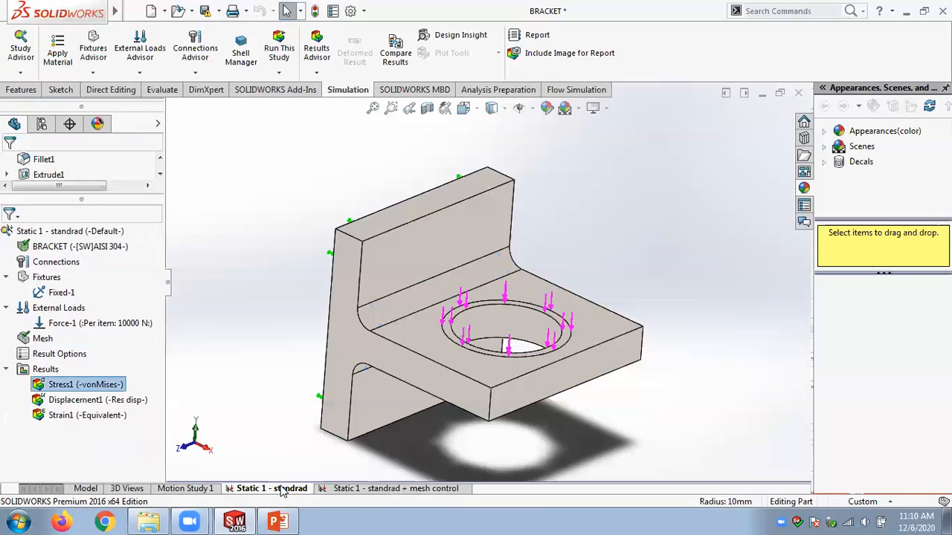
{"action": "right_click", "coordinate": [36, 340]}
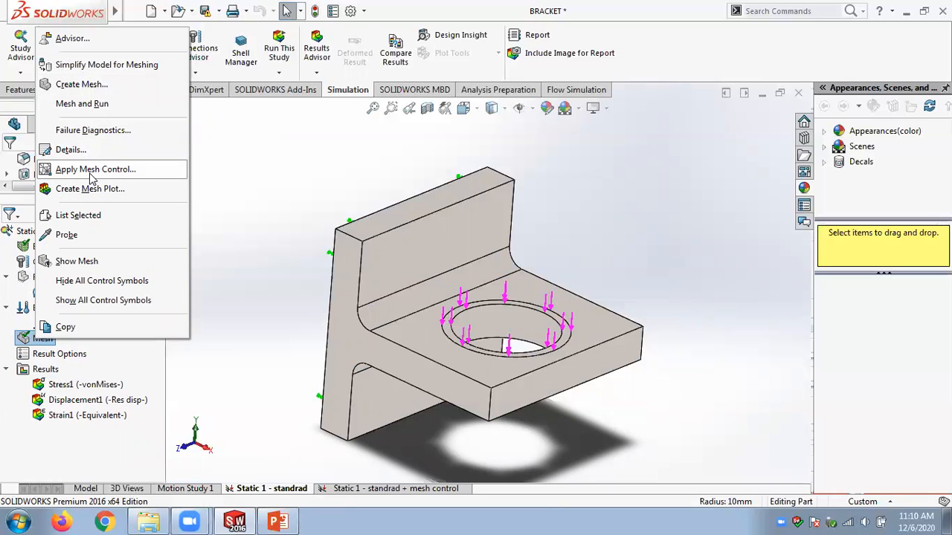
{"action": "left_click", "coordinate": [88, 86]}
{"action": "left_click", "coordinate": [524, 293]}
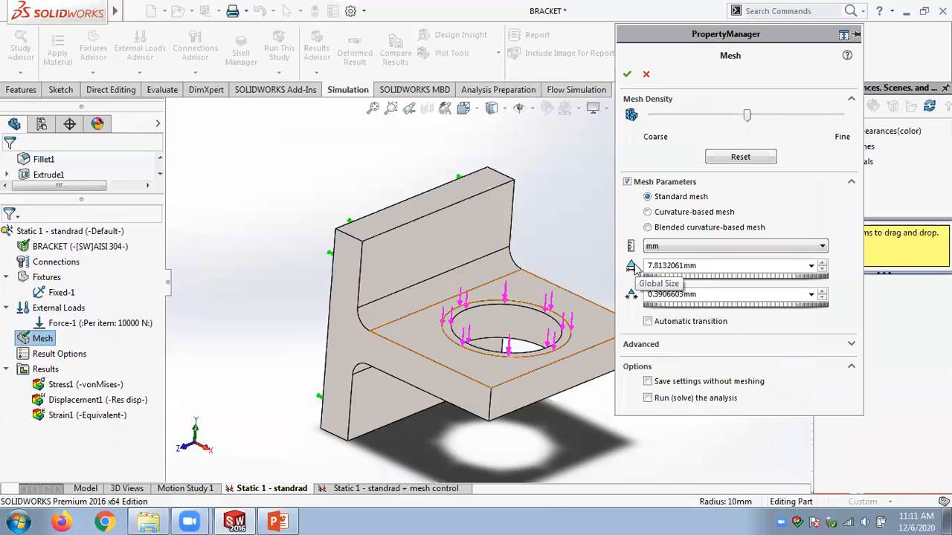
{"action": "left_click", "coordinate": [629, 76]}
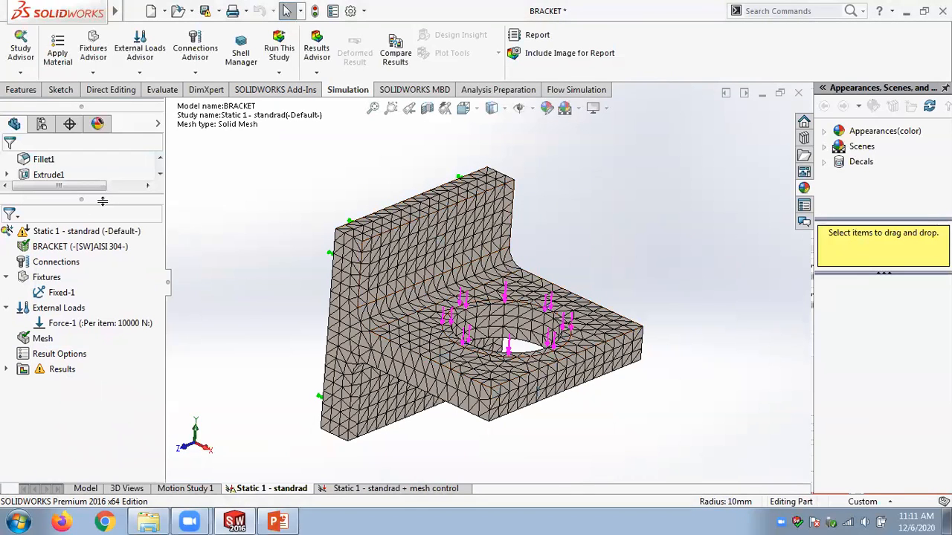
{"action": "right_click", "coordinate": [82, 232]}
{"action": "left_click", "coordinate": [95, 227]}
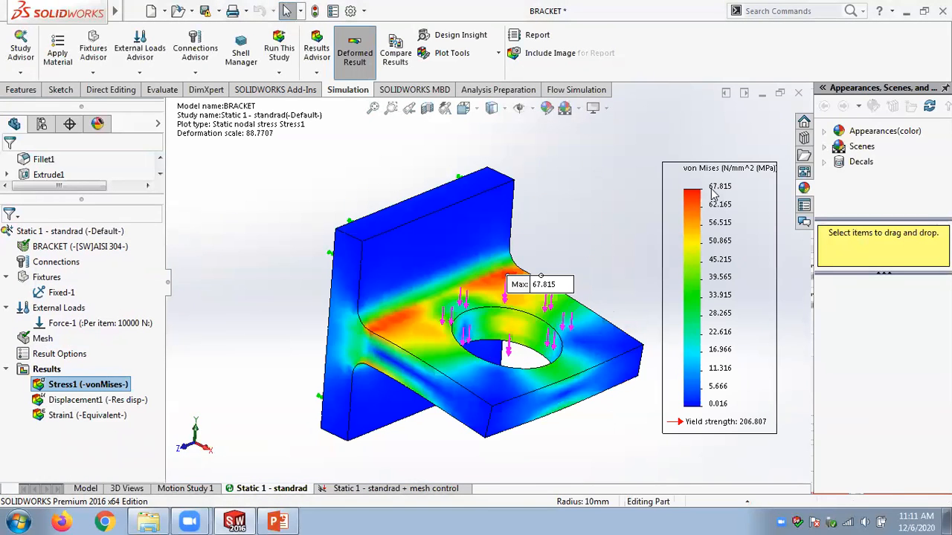
Review the element size of Control-1 in the mesh control study and save the bracket part.
{"action": "left_click", "coordinate": [377, 491]}
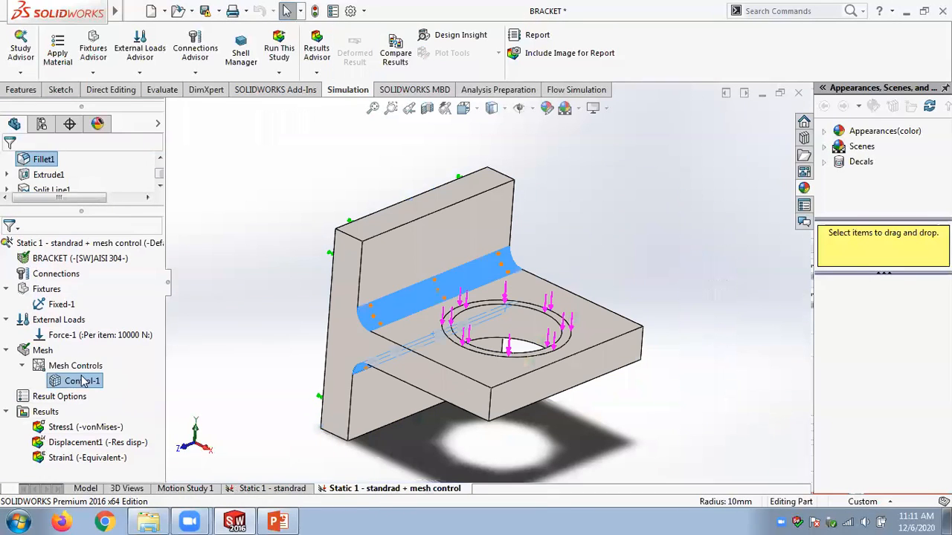
{"action": "left_click", "coordinate": [88, 382]}
{"action": "right_click", "coordinate": [82, 383]}
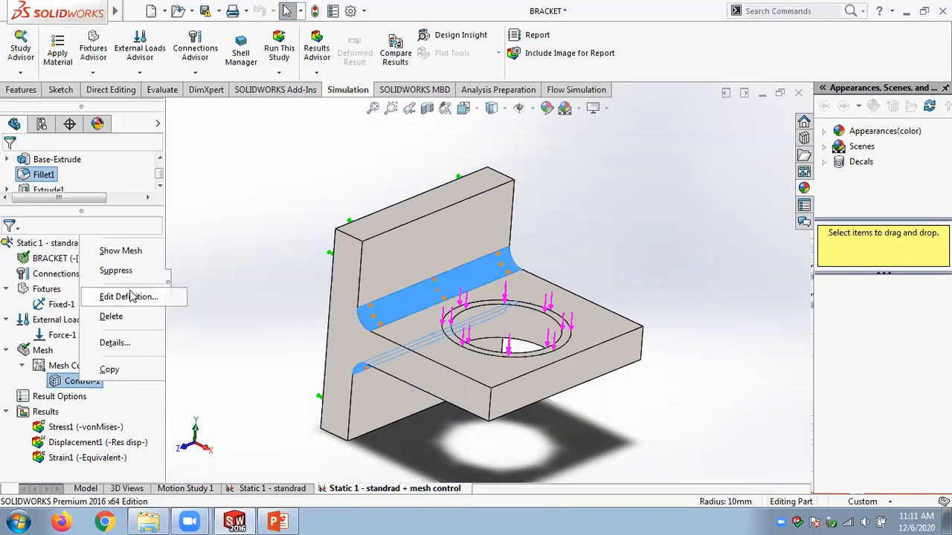
{"action": "left_click", "coordinate": [147, 297]}
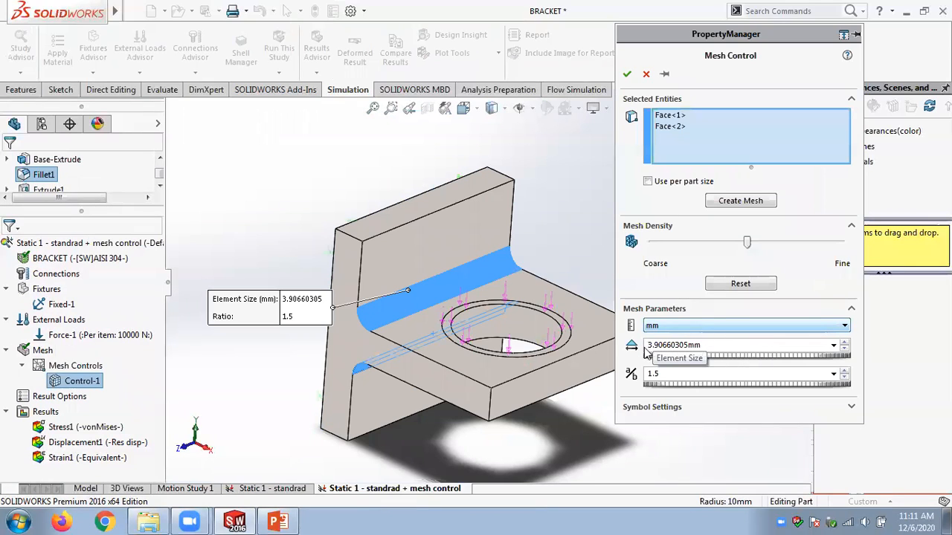
{"action": "left_click", "coordinate": [627, 73]}
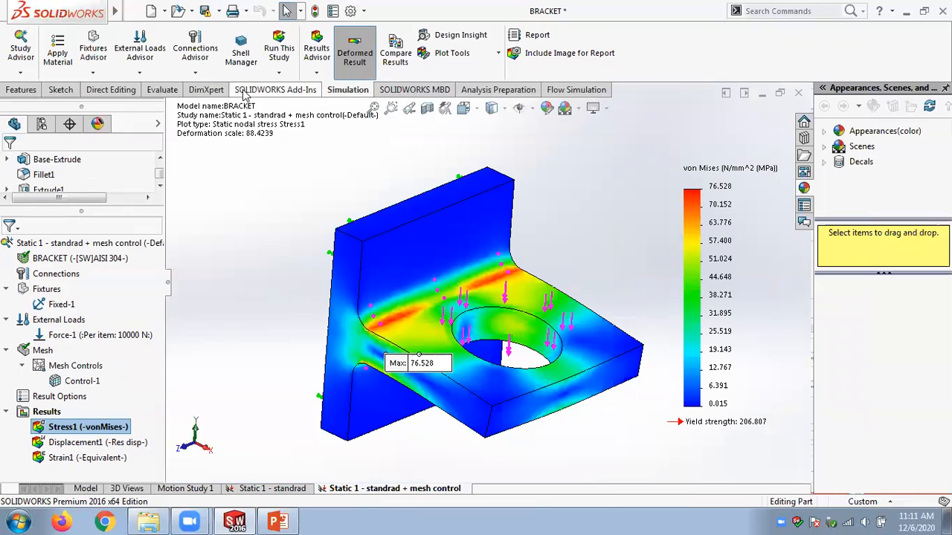
{"action": "key", "text": "ctrl+s"}
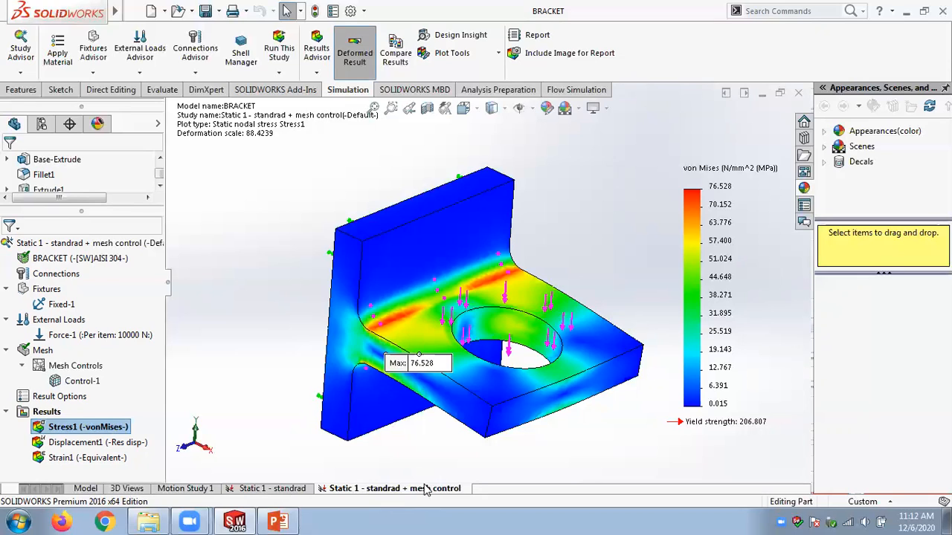
Switch to the PowerPoint presentation and read the procedure slides up to the h-adaptive solution method.
{"action": "left_click", "coordinate": [277, 521]}
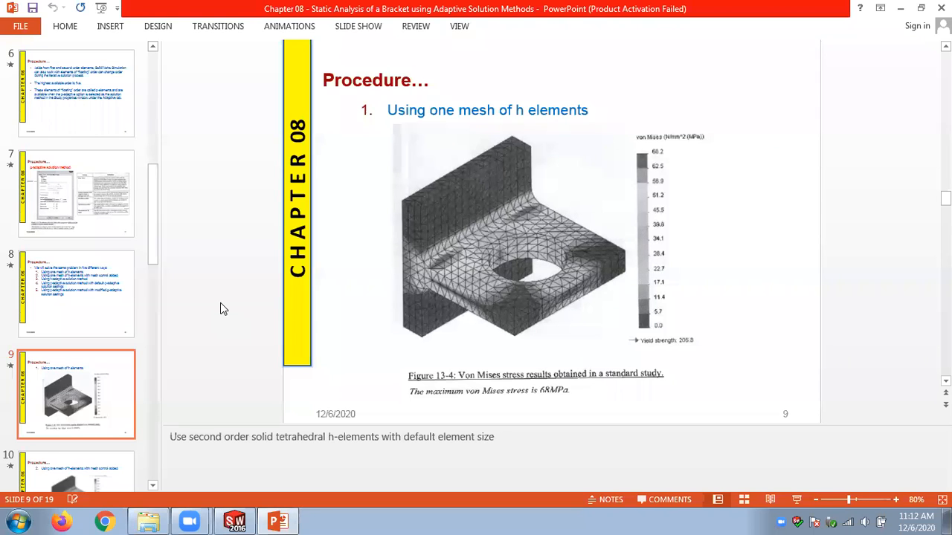
{"action": "scroll", "coordinate": [220, 303], "scroll_direction": "down", "scroll_amount": 1}
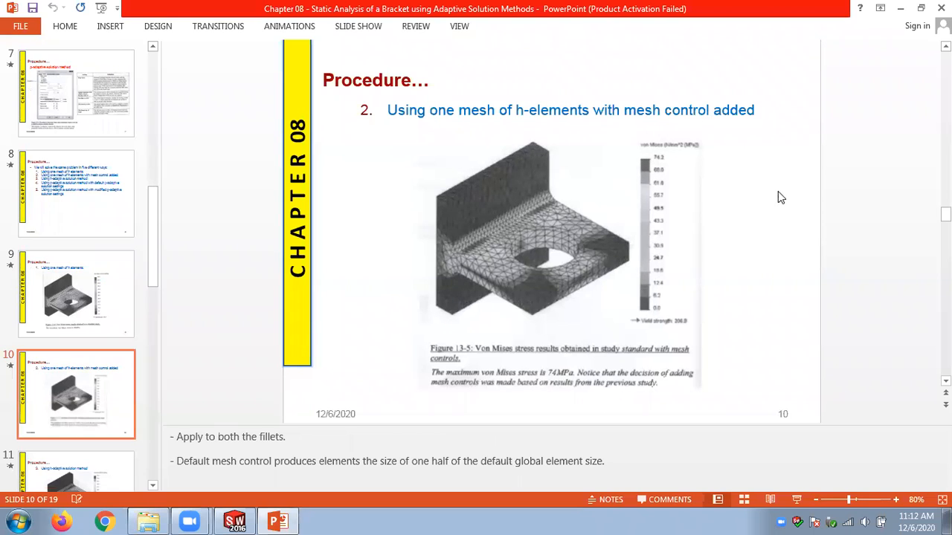
{"action": "scroll", "coordinate": [882, 202], "scroll_direction": "down", "scroll_amount": 1}
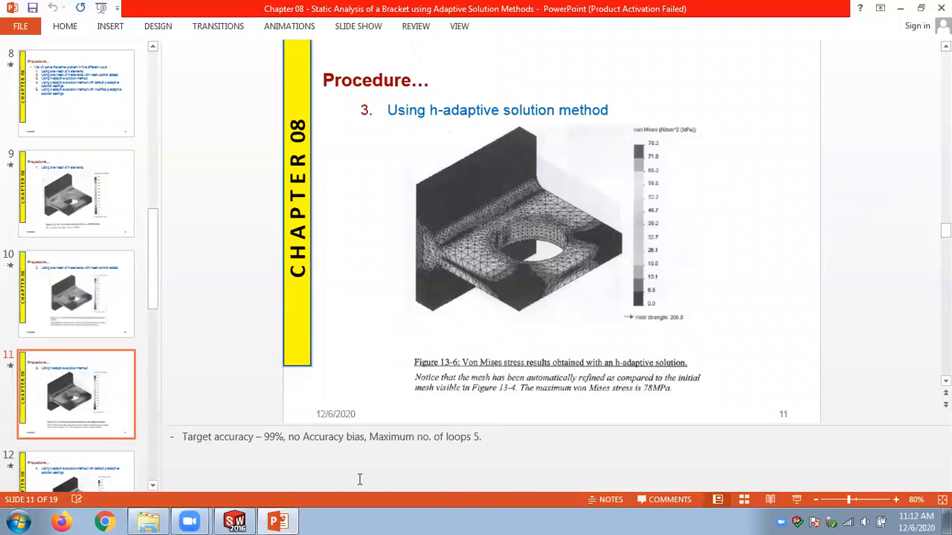
Switch back to SOLIDWORKS and create a new static study named "Static - h adaptive".
{"action": "left_click", "coordinate": [251, 520]}
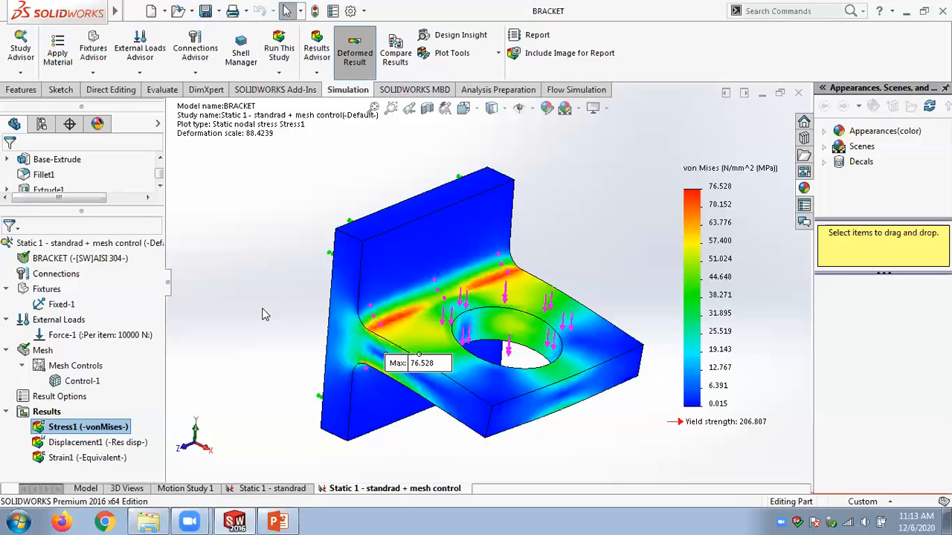
{"action": "left_click", "coordinate": [20, 72]}
{"action": "left_click", "coordinate": [29, 102]}
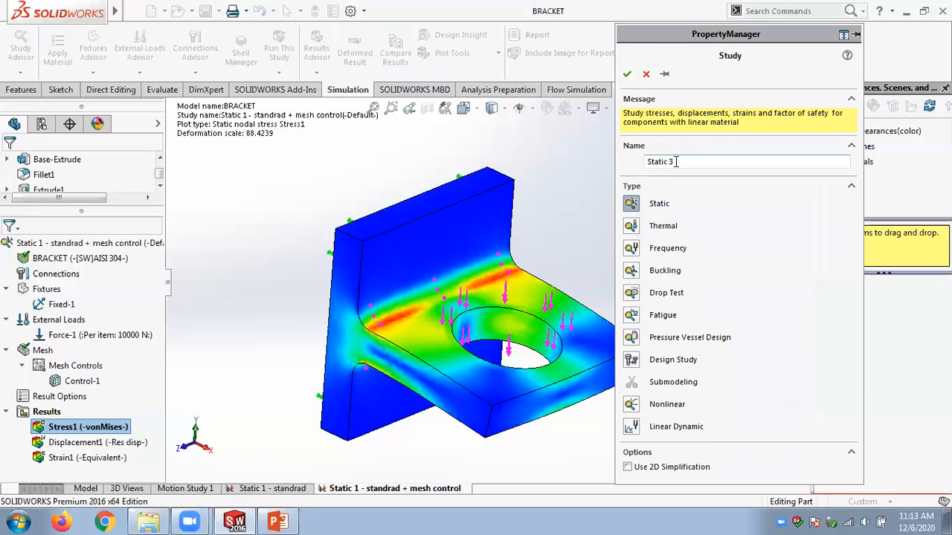
{"action": "left_click_drag", "start_coordinate": [675, 161], "coordinate": [671, 162]}
{"action": "type", "text": "- h adaptive"}
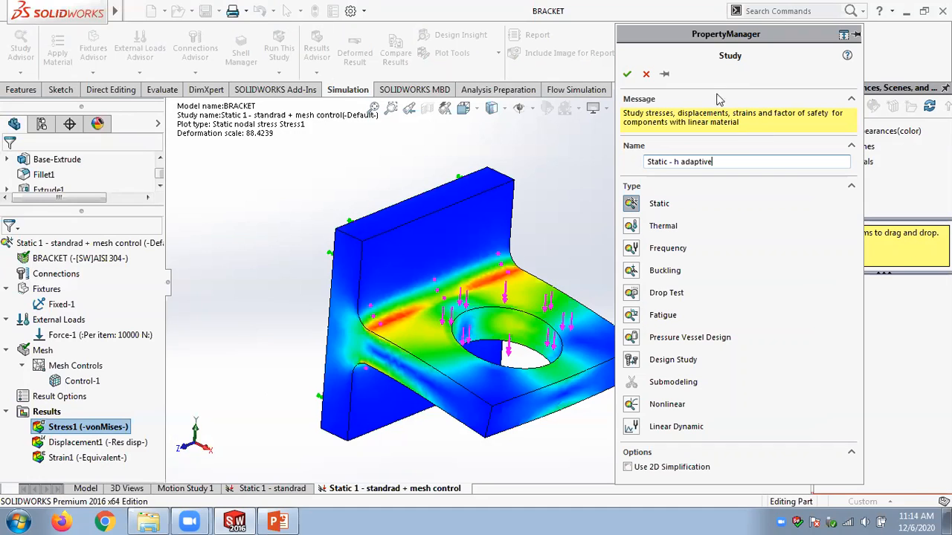
{"action": "left_click", "coordinate": [627, 74]}
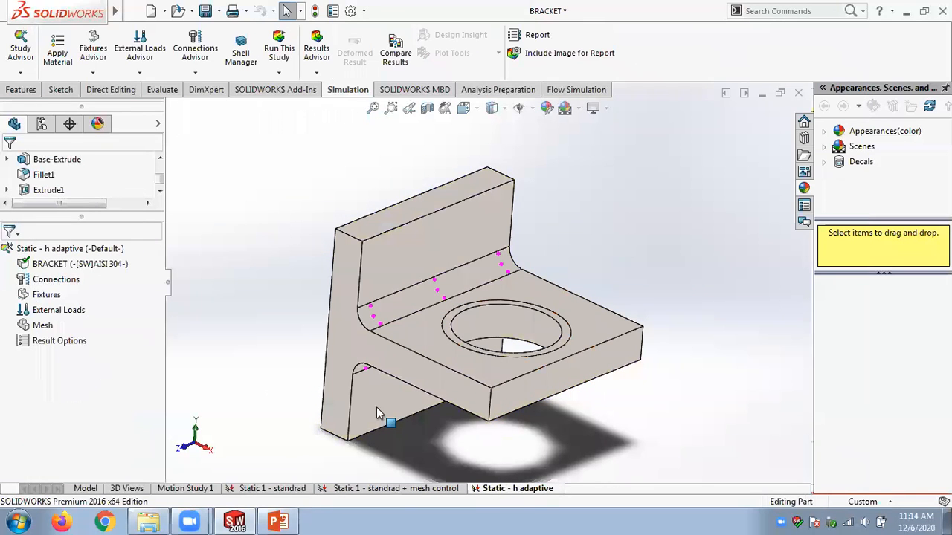
Copy the Fixed-1 fixture and the 10000 N Force-1 load from the standrad study into the Static - h adaptive study.
{"action": "left_click", "coordinate": [283, 489]}
{"action": "left_click", "coordinate": [60, 292]}
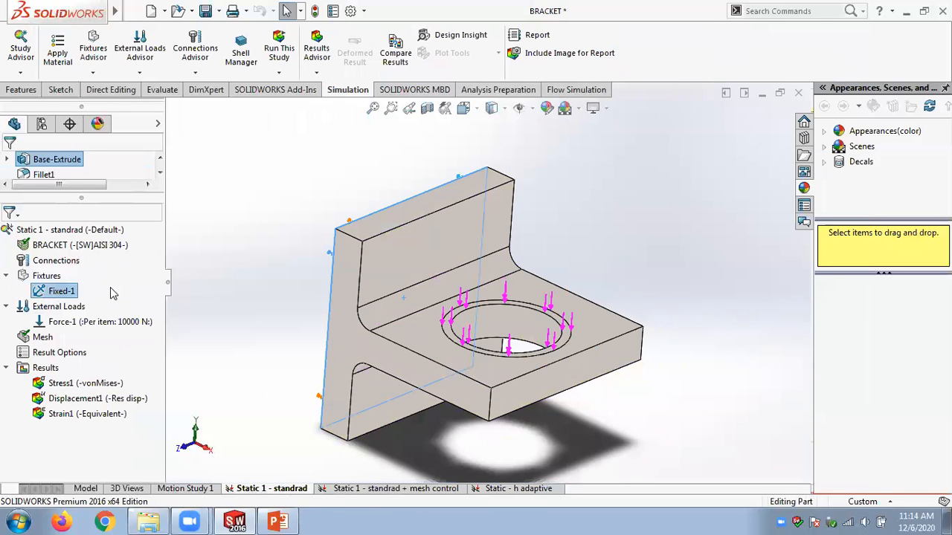
{"action": "left_click_drag", "start_coordinate": [64, 291], "coordinate": [521, 489]}
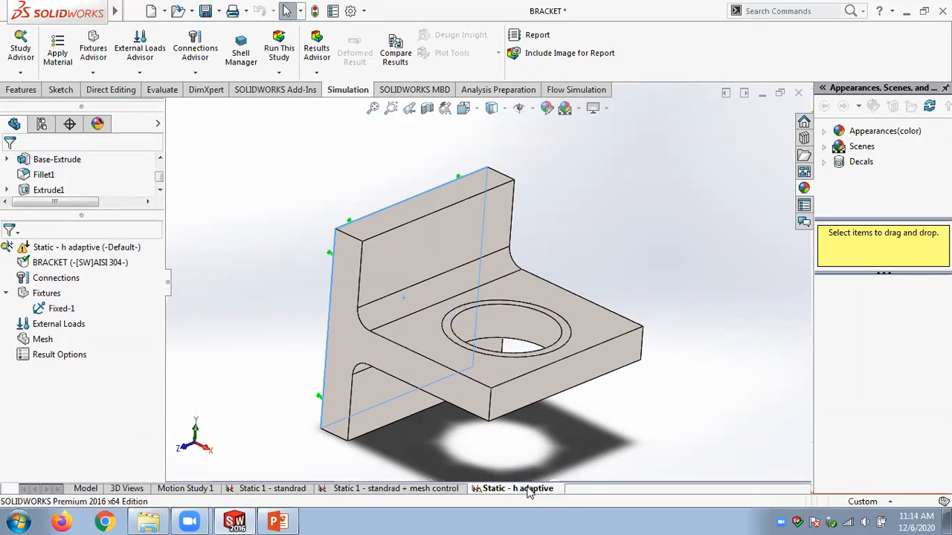
{"action": "left_click", "coordinate": [296, 491]}
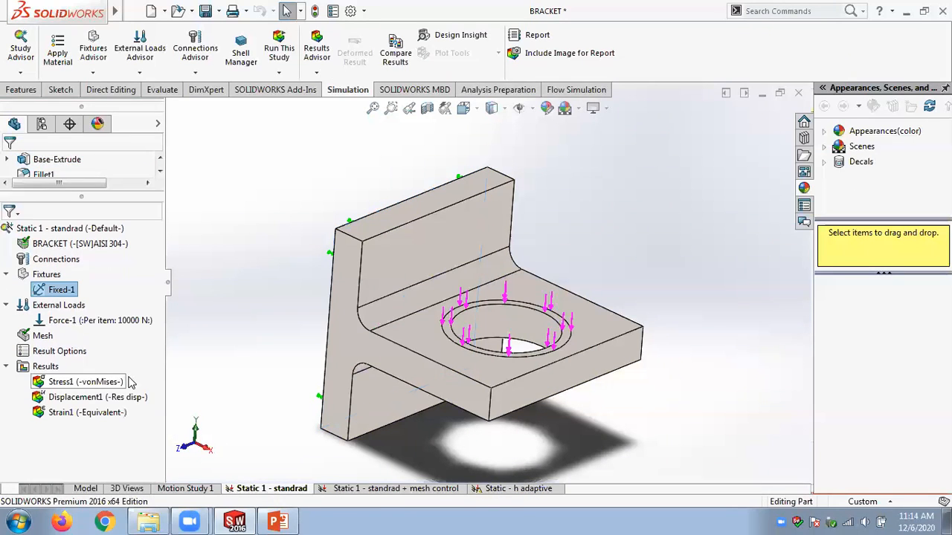
{"action": "left_click", "coordinate": [73, 321]}
{"action": "left_click_drag", "start_coordinate": [73, 327], "coordinate": [515, 484]}
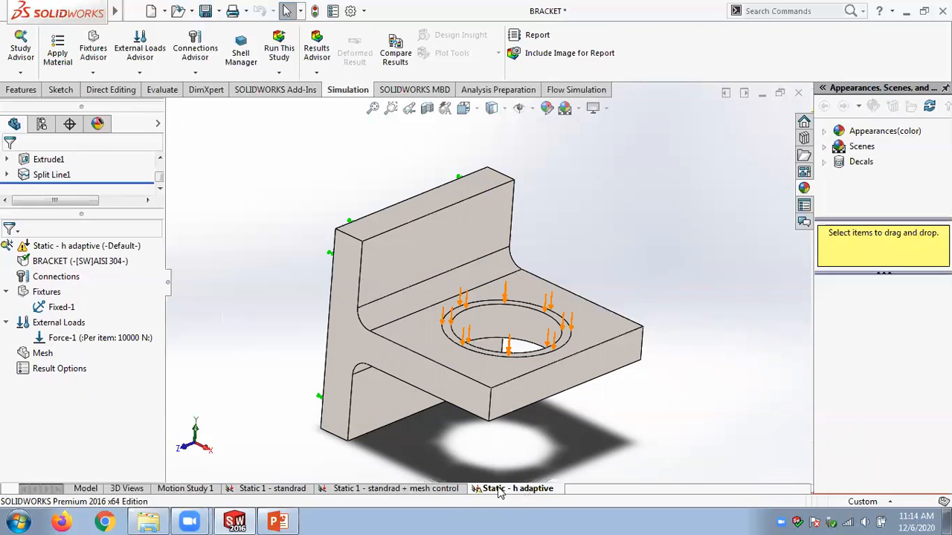
{"action": "middle_click_drag", "start_coordinate": [347, 293], "coordinate": [361, 310]}
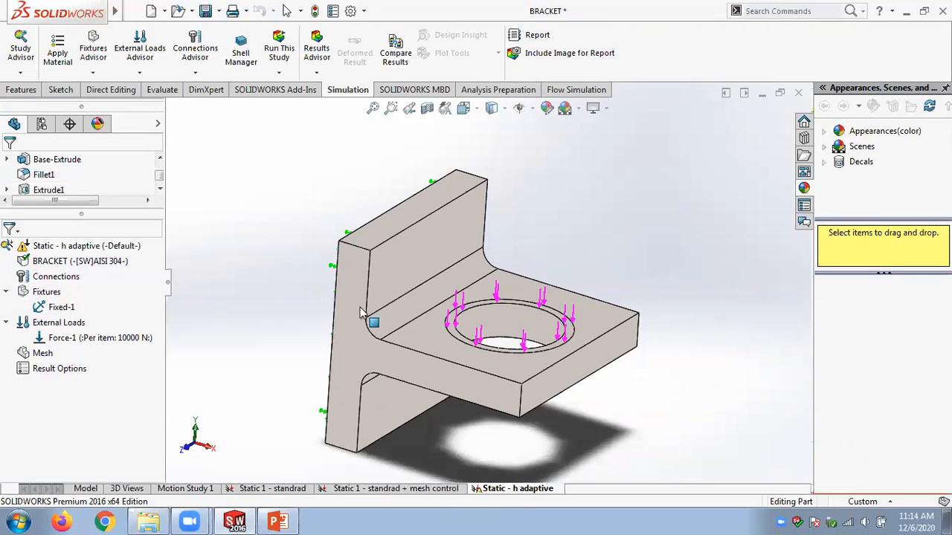
{"action": "scroll", "coordinate": [494, 271], "scroll_direction": "up", "scroll_amount": 1}
{"action": "scroll", "coordinate": [454, 335], "scroll_direction": "down", "scroll_amount": 1}
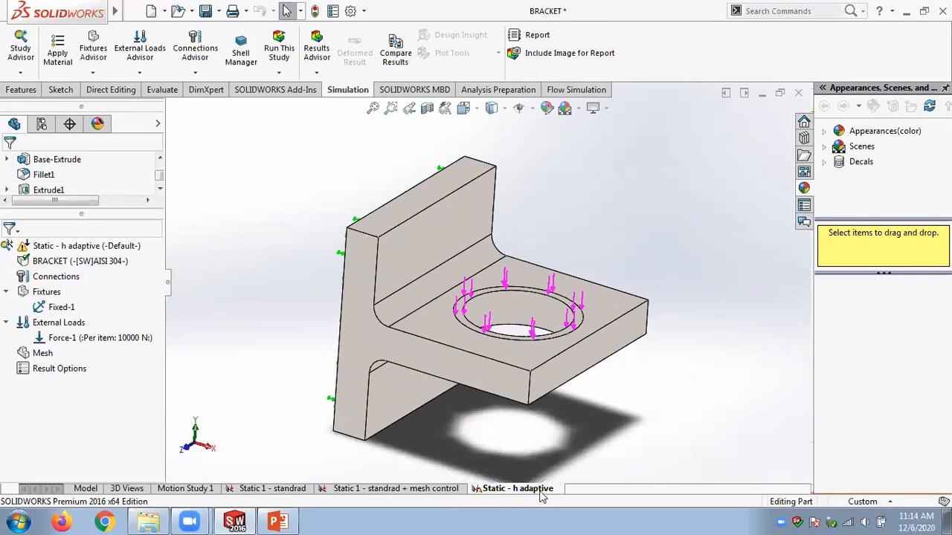
Select the h-adaptive method in the properties of the Static - h adaptive study and move its accuracy bias toward Local.
{"action": "right_click", "coordinate": [71, 254]}
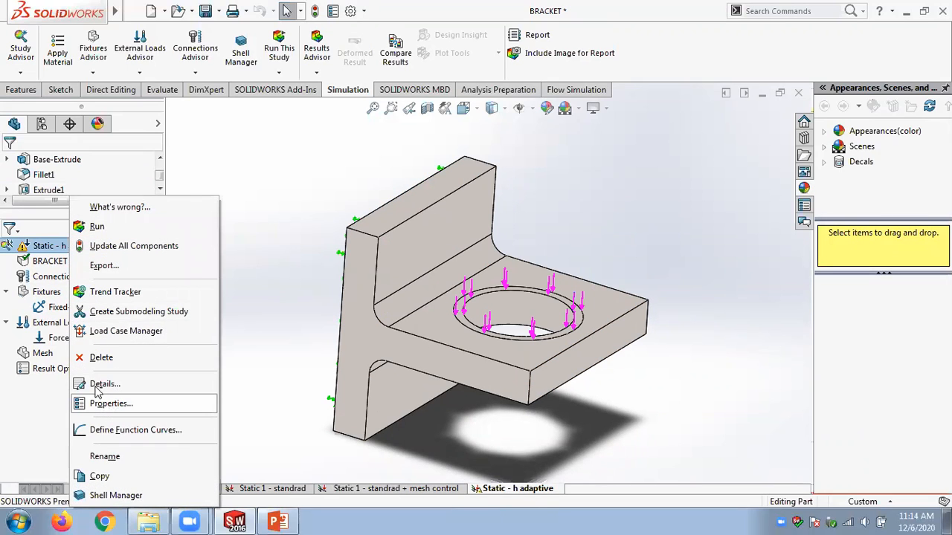
{"action": "right_click", "coordinate": [38, 246]}
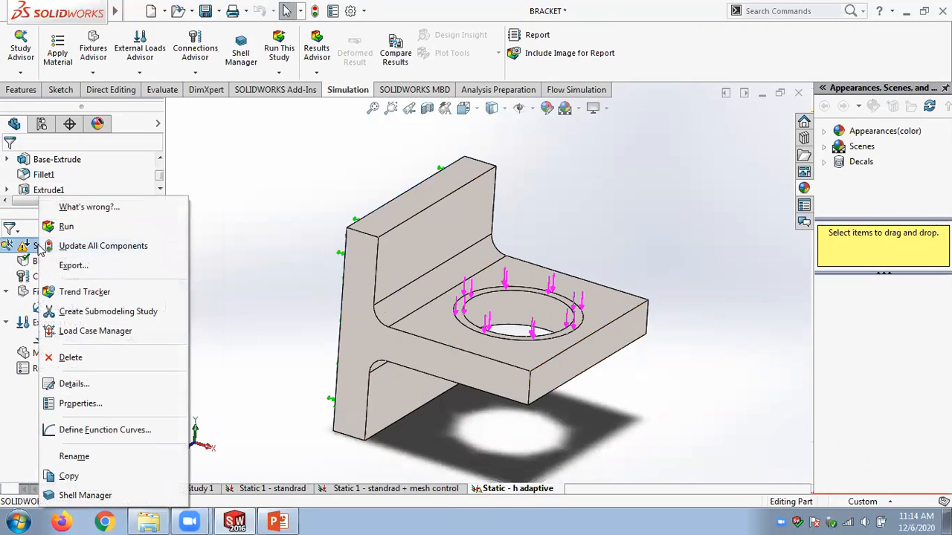
{"action": "left_click", "coordinate": [81, 404]}
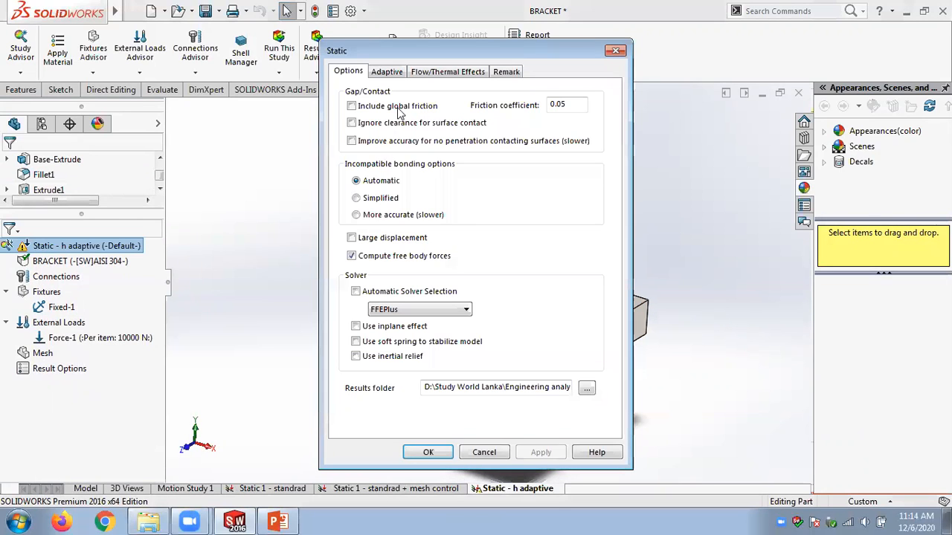
{"action": "left_click", "coordinate": [392, 73]}
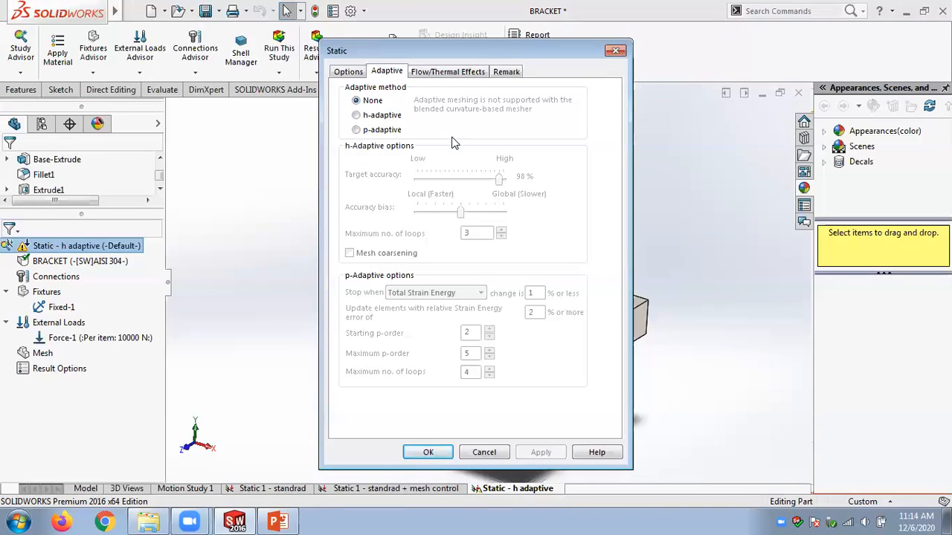
{"action": "left_click", "coordinate": [361, 117]}
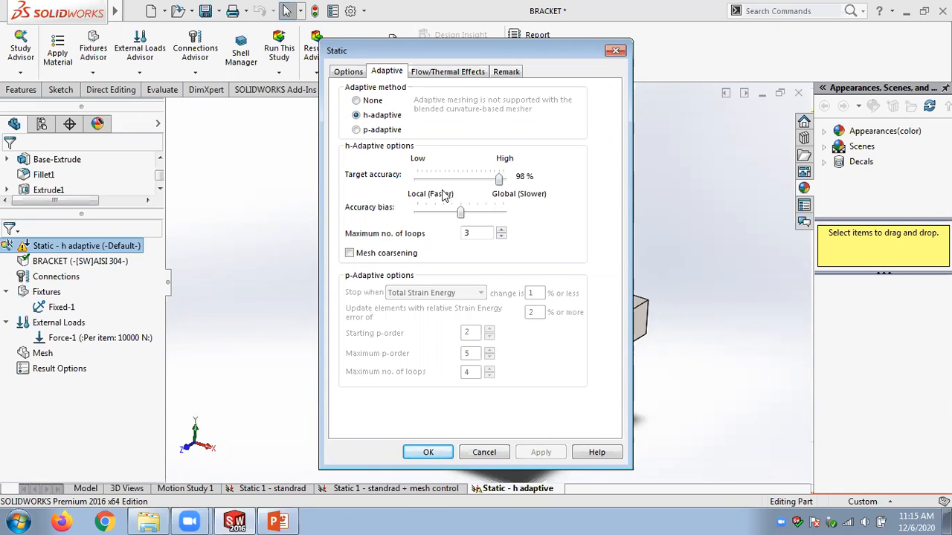
{"action": "mouse_move", "coordinate": [496, 180]}
{"action": "left_mouse_down"}
{"action": "mouse_move", "coordinate": [418, 182]}
{"action": "mouse_move", "coordinate": [508, 185]}
{"action": "mouse_move", "coordinate": [499, 186]}
{"action": "left_mouse_up"}
{"action": "left_click_drag", "start_coordinate": [460, 214], "coordinate": [420, 220]}
Switch to the PowerPoint presentation and read the slide defining the h-adaptive settings.
{"action": "left_click", "coordinate": [278, 522]}
{"action": "scroll", "coordinate": [239, 293], "scroll_direction": "up", "scroll_amount": 3}
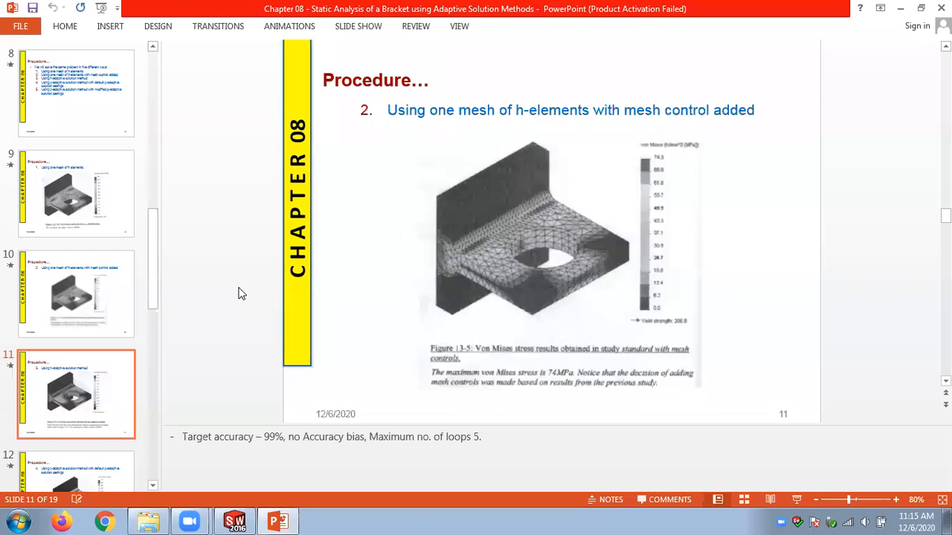
{"action": "scroll", "coordinate": [239, 294], "scroll_direction": "up", "scroll_amount": 1}
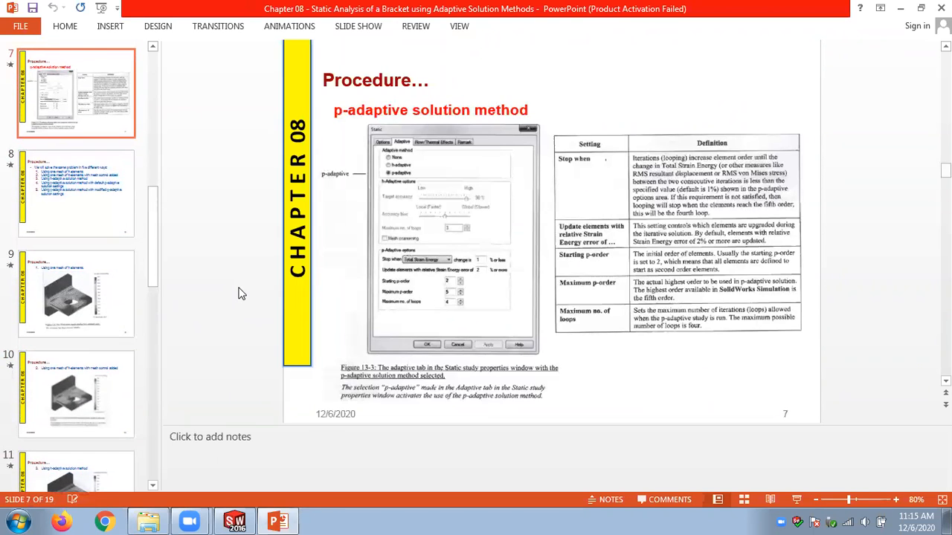
{"action": "scroll", "coordinate": [239, 293], "scroll_direction": "up", "scroll_amount": 2}
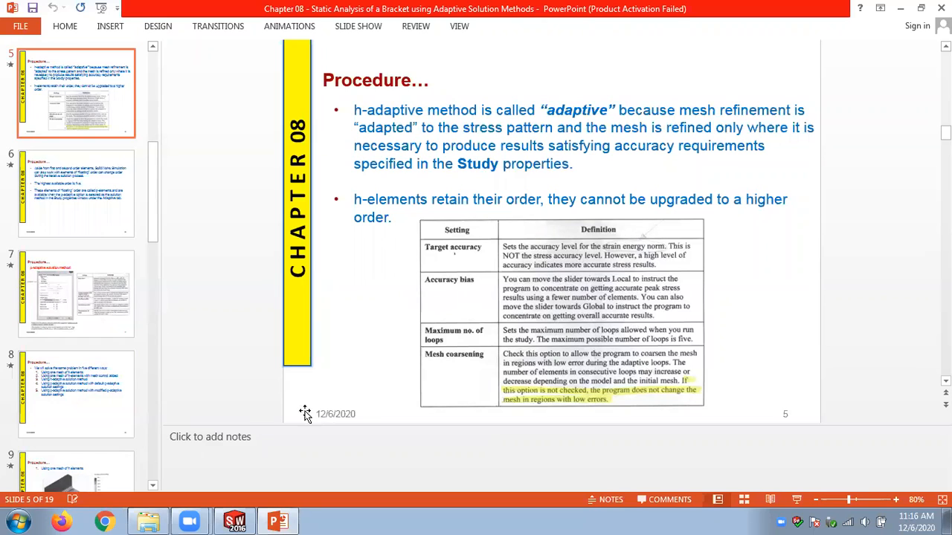
Switch back to SOLIDWORKS and set the h-adaptive options to an accuracy bias near Global, 5 maximum loops and mesh coarsening on.
{"action": "left_click", "coordinate": [238, 521]}
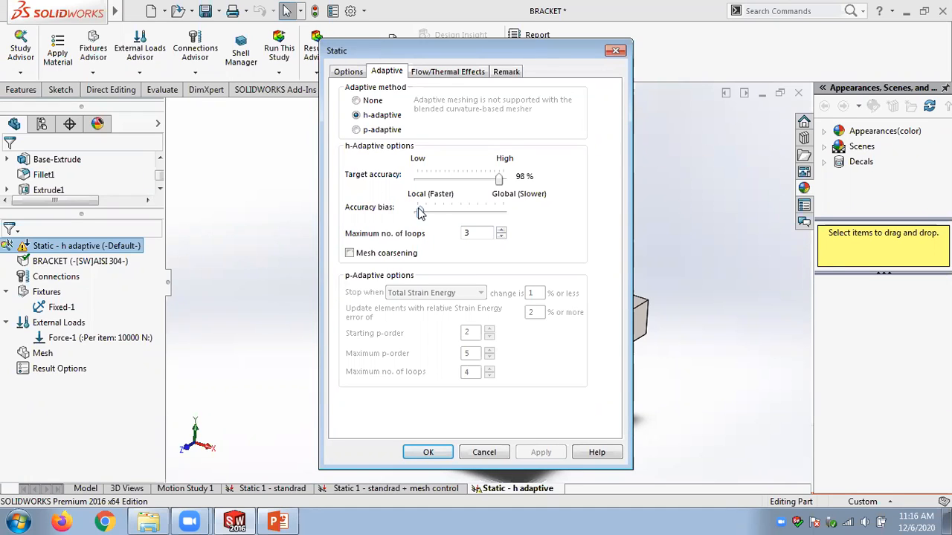
{"action": "left_click_drag", "start_coordinate": [420, 214], "coordinate": [461, 215]}
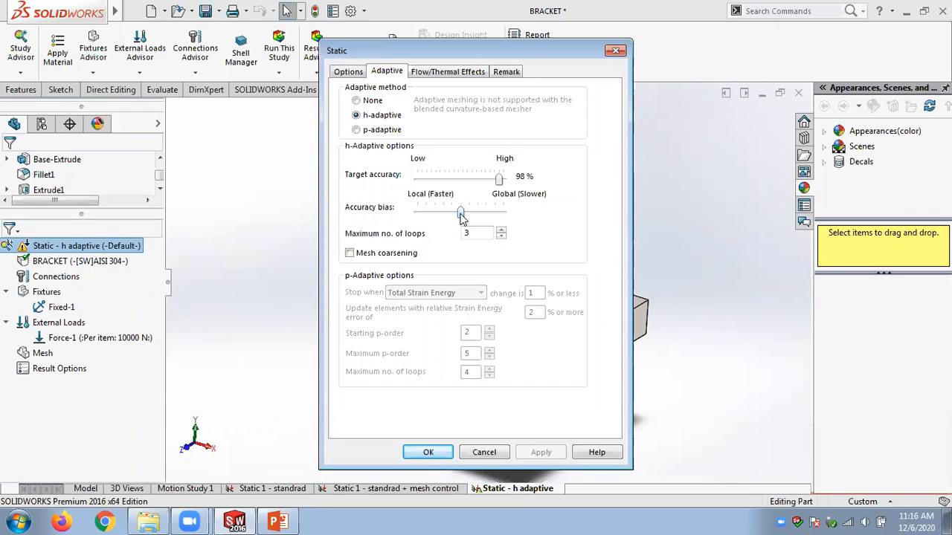
{"action": "left_click_drag", "start_coordinate": [461, 215], "coordinate": [498, 216]}
{"action": "left_click", "coordinate": [501, 230]}
{"action": "left_click", "coordinate": [501, 231]}
{"action": "left_click", "coordinate": [350, 254]}
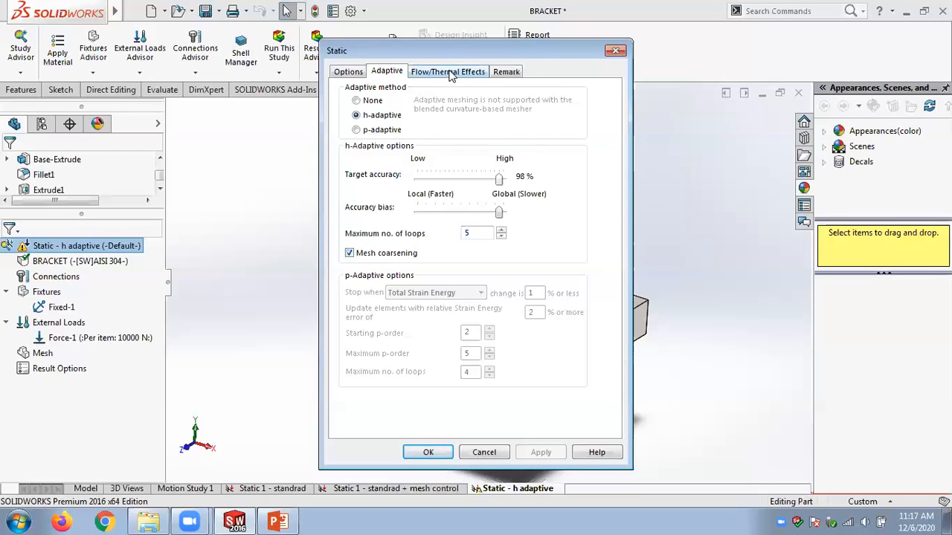
Turn off mesh coarsening in the h-adaptive options and accept the study properties.
{"action": "left_click_drag", "start_coordinate": [446, 54], "coordinate": [203, 64]}
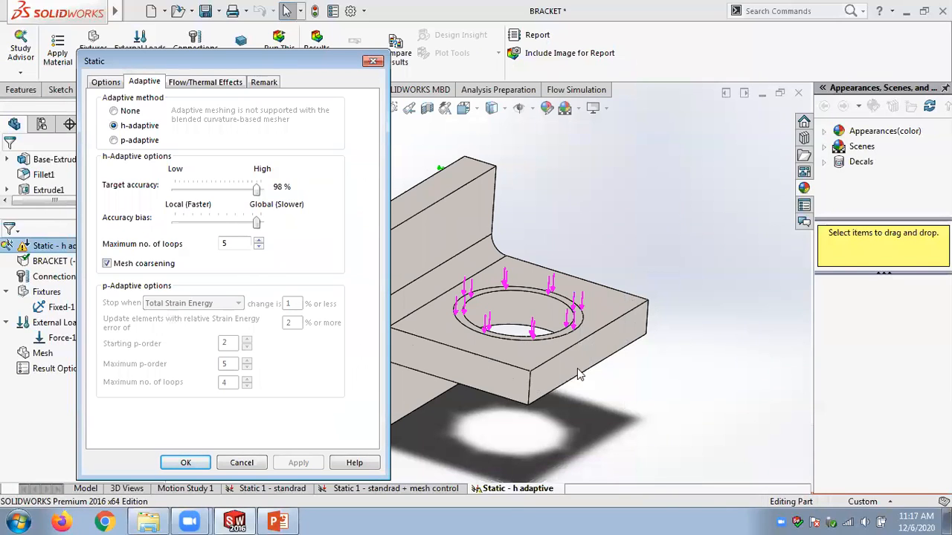
{"action": "left_click", "coordinate": [107, 263]}
{"action": "left_click", "coordinate": [107, 264]}
{"action": "left_click", "coordinate": [109, 265]}
{"action": "left_click", "coordinate": [190, 463]}
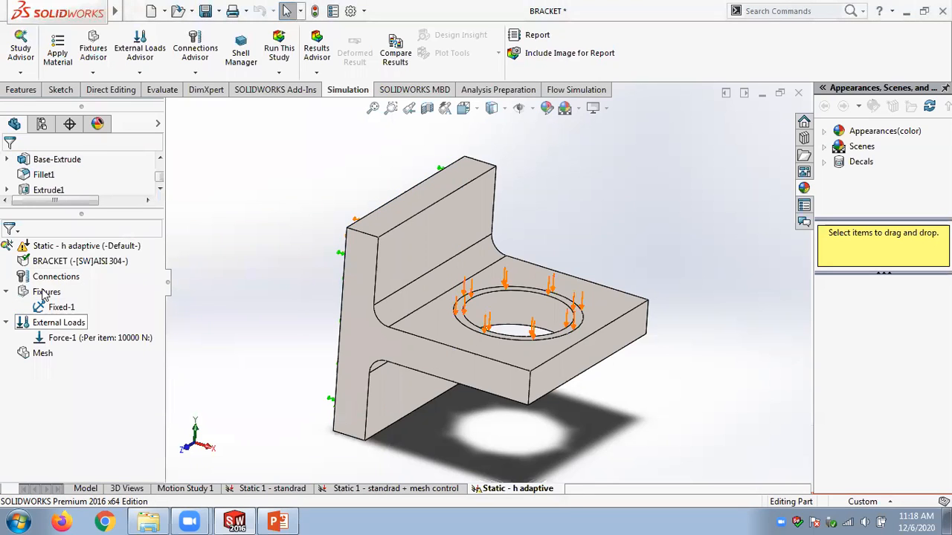
Mesh the bracket in the Static - h adaptive study with the default mesh settings and examine the mesh around the fillet.
{"action": "right_click", "coordinate": [37, 353]}
{"action": "left_click", "coordinate": [95, 99]}
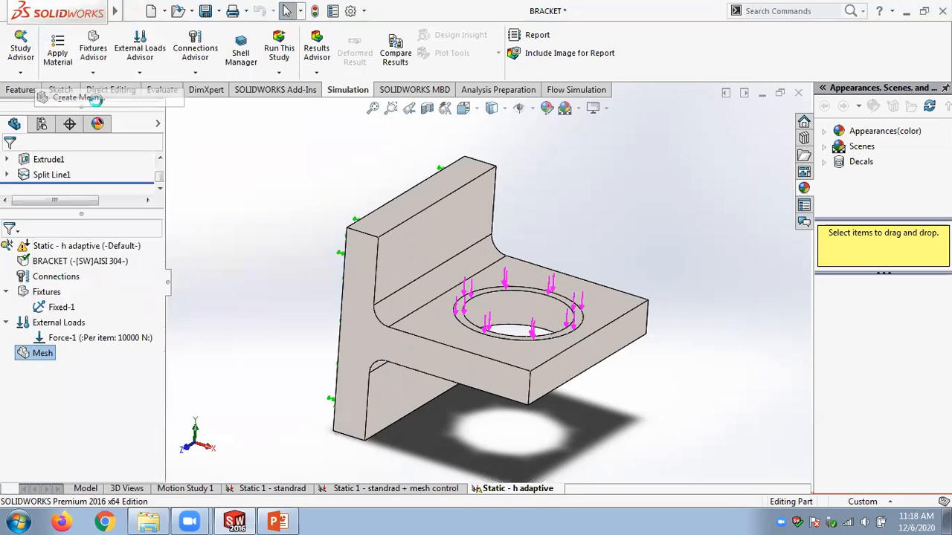
{"action": "left_click", "coordinate": [627, 74]}
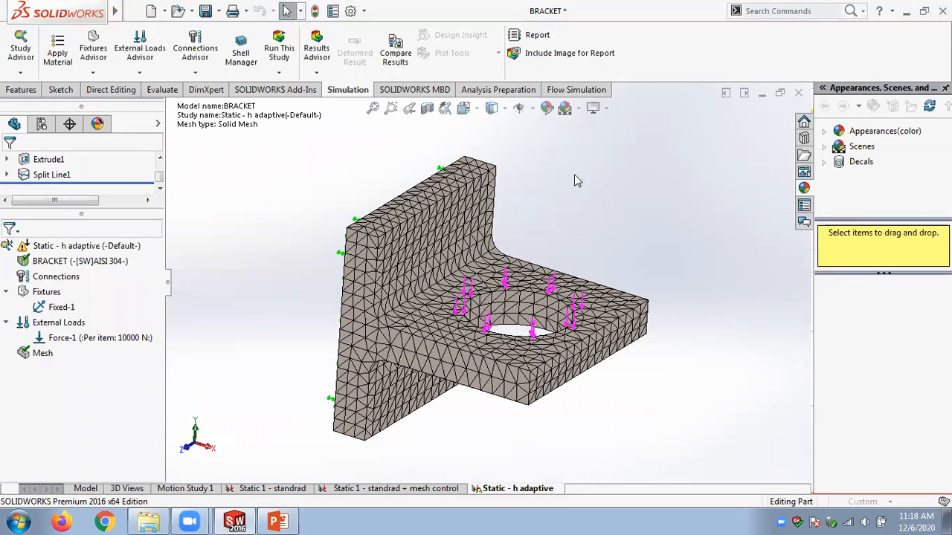
{"action": "middle_click_drag", "start_coordinate": [239, 313], "coordinate": [226, 322]}
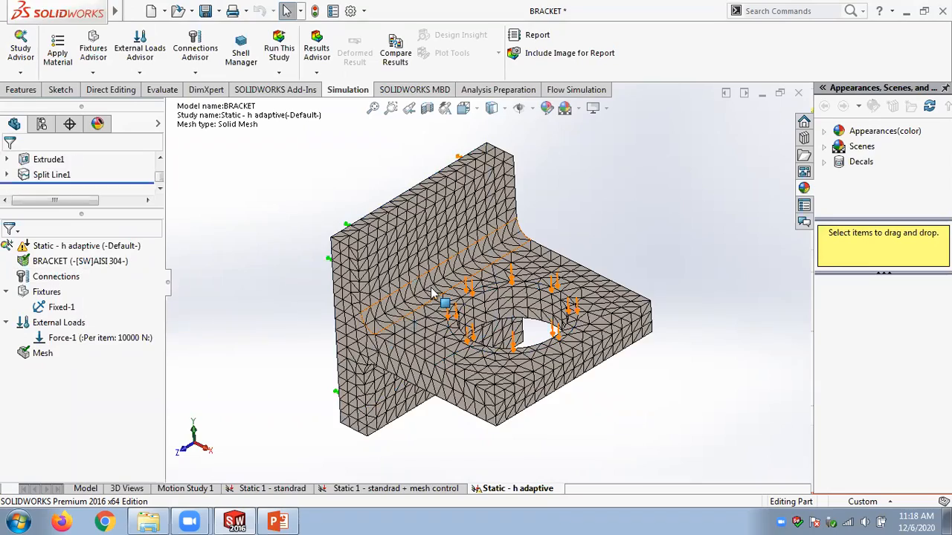
{"action": "scroll", "coordinate": [470, 223], "scroll_direction": "down", "scroll_amount": 5}
{"action": "middle_click_drag", "start_coordinate": [470, 224], "coordinate": [448, 249]}
{"action": "key", "text": "f"}
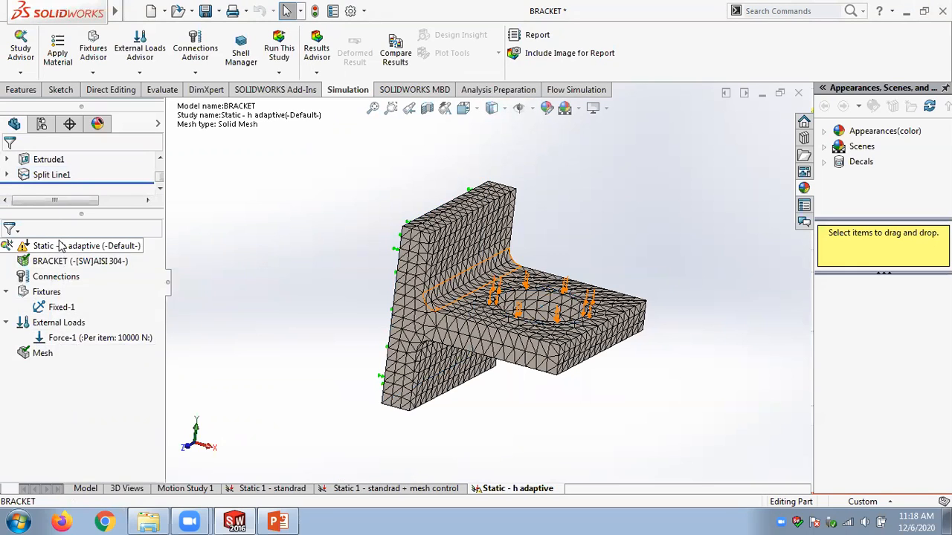
Run the Static - h adaptive study and dismiss the accuracy message.
{"action": "right_click", "coordinate": [21, 245]}
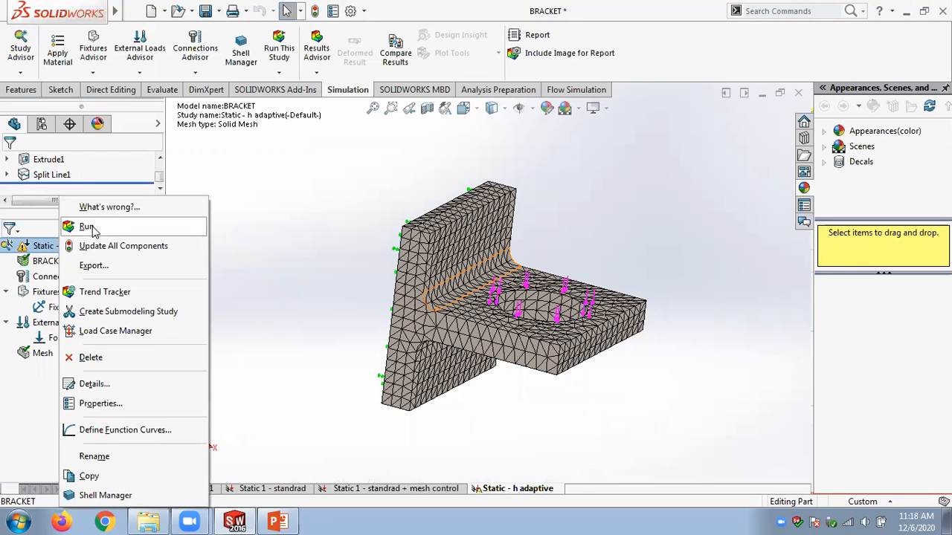
{"action": "left_click", "coordinate": [89, 227]}
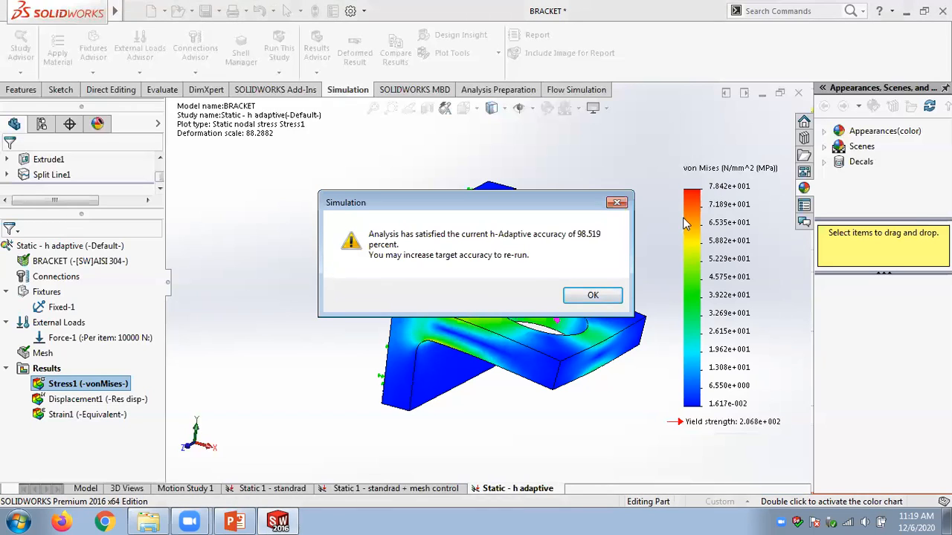
{"action": "left_click", "coordinate": [584, 296]}
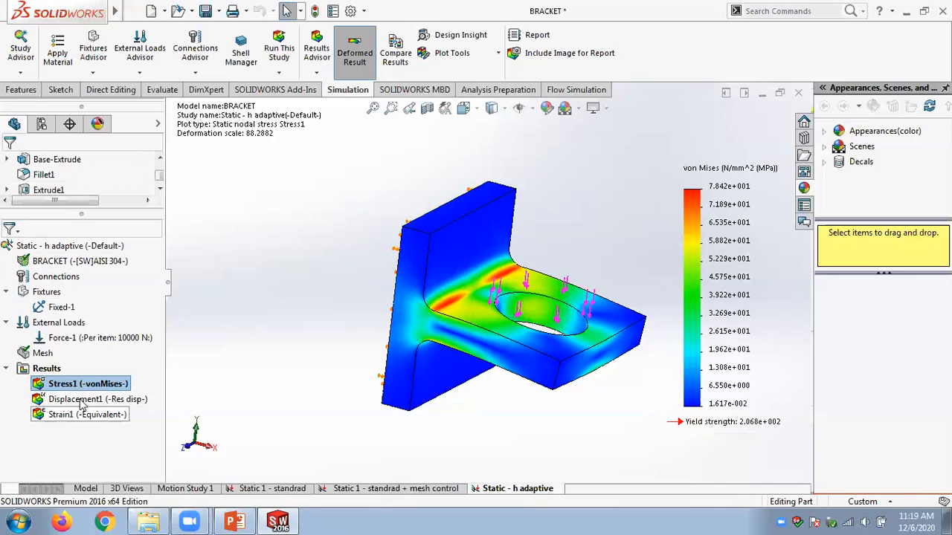
Define an adaptive convergence graph showing only the maximum von Mises stress, examine it and close its window.
{"action": "right_click", "coordinate": [40, 369]}
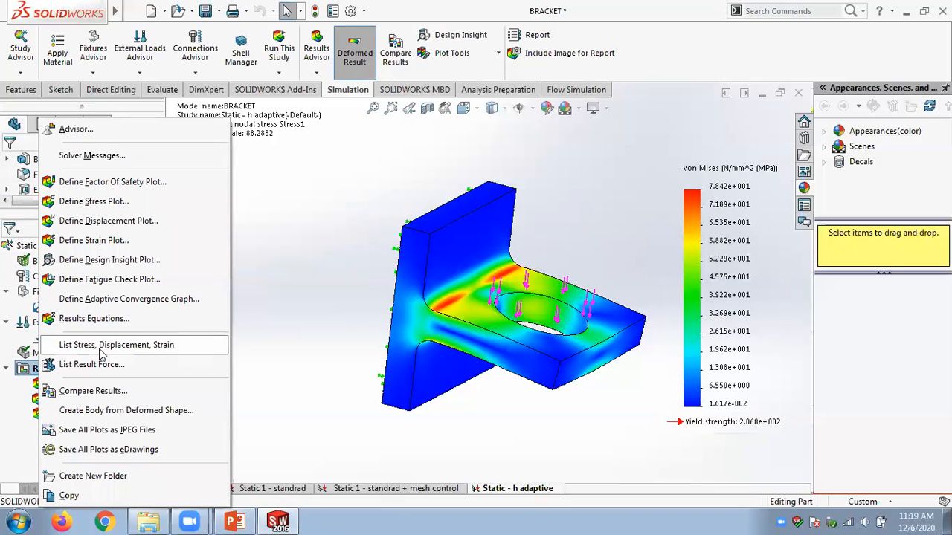
{"action": "left_click", "coordinate": [74, 299]}
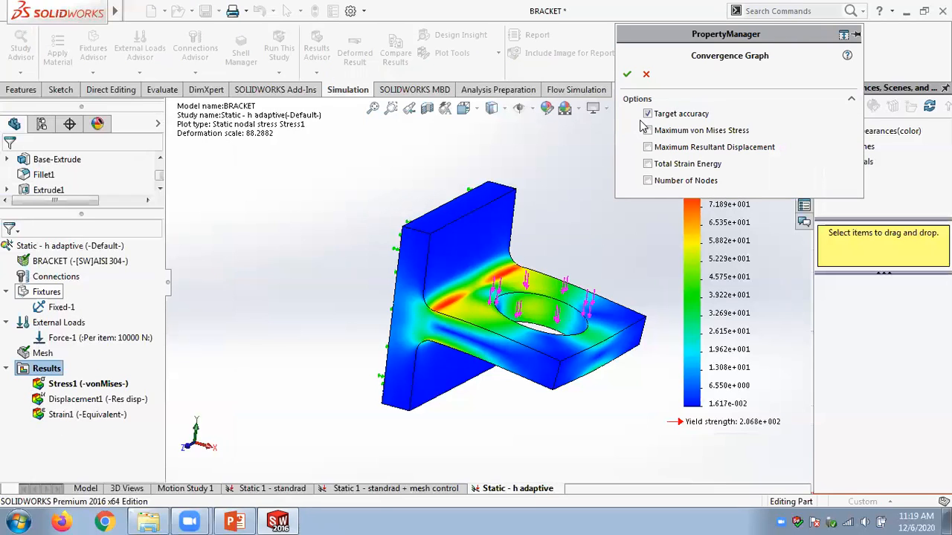
{"action": "left_click", "coordinate": [647, 130]}
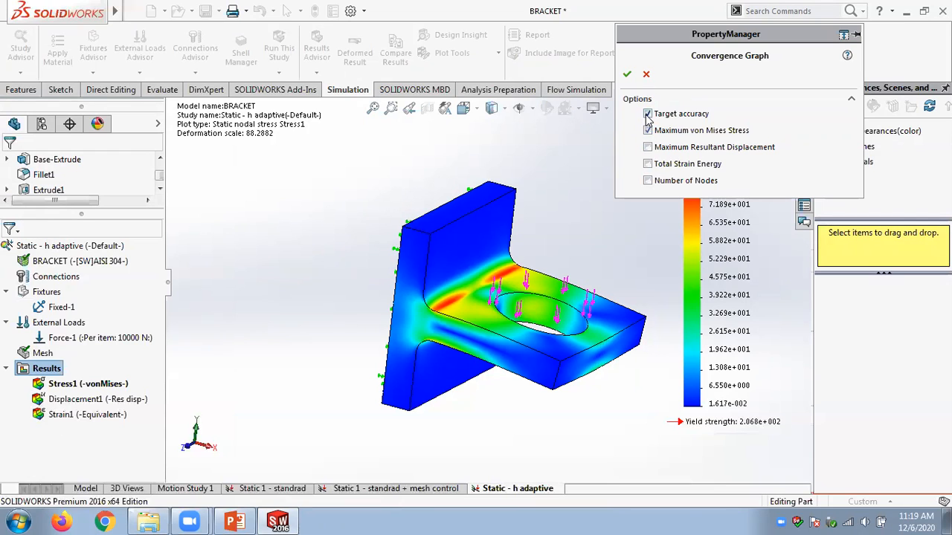
{"action": "left_click", "coordinate": [628, 74]}
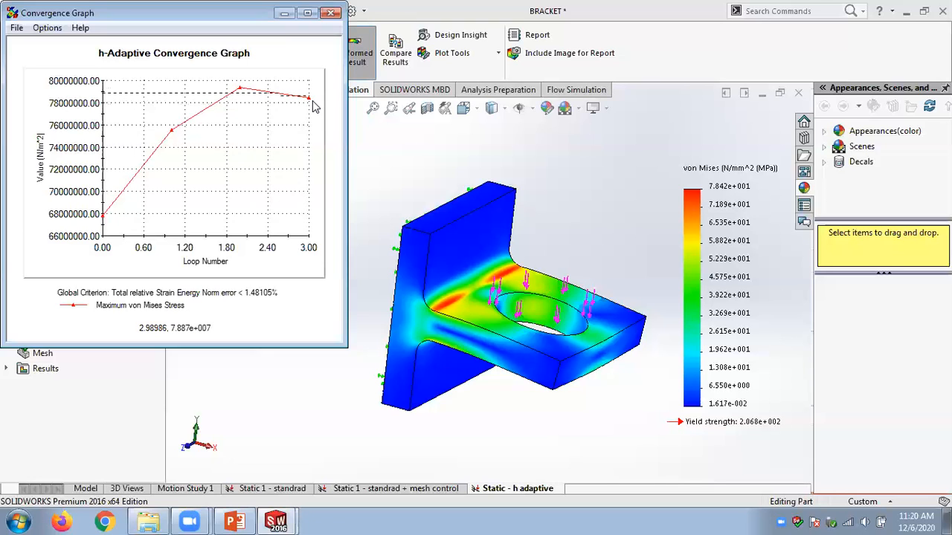
{"action": "left_click", "coordinate": [331, 13]}
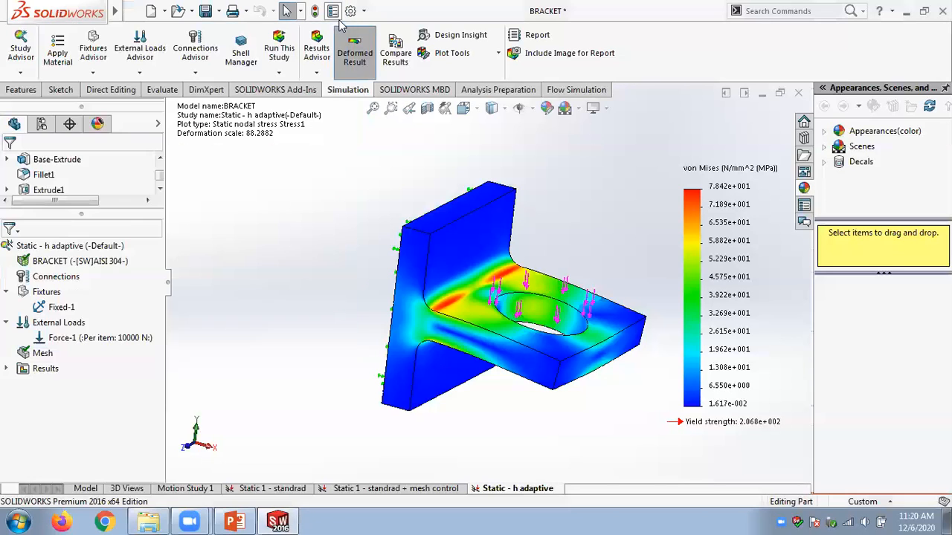
Set the h-adaptive target accuracy to 99% with the accuracy bias at the Global end, and rerun the study.
{"action": "right_click", "coordinate": [67, 248]}
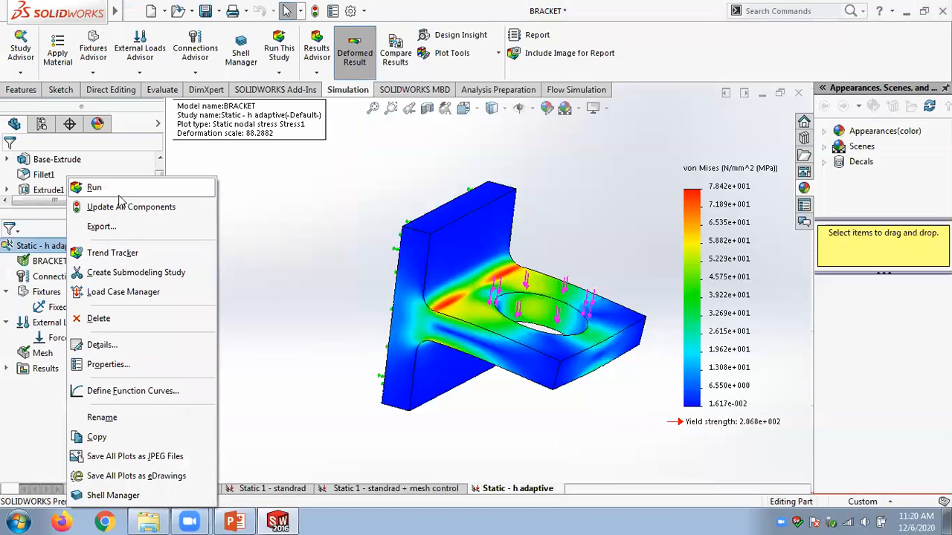
{"action": "left_click", "coordinate": [121, 364]}
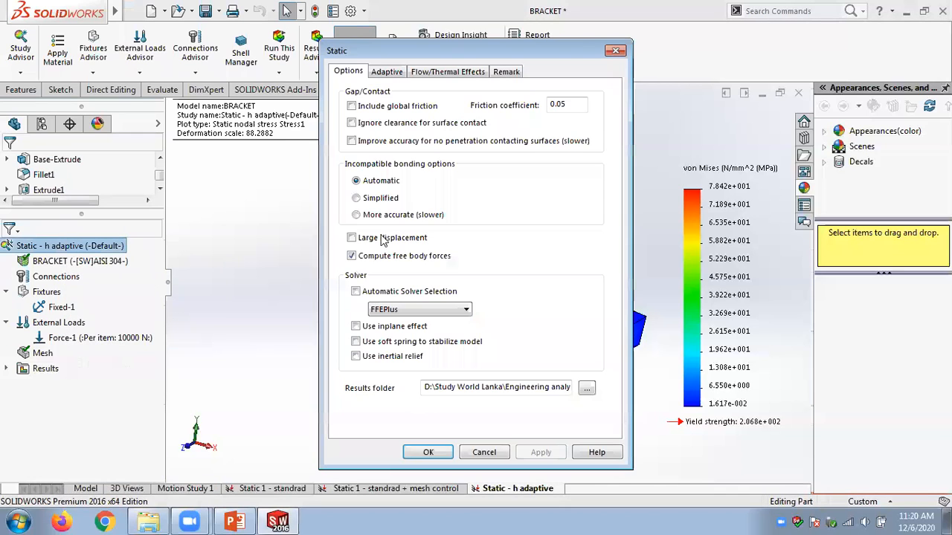
{"action": "left_click", "coordinate": [393, 72]}
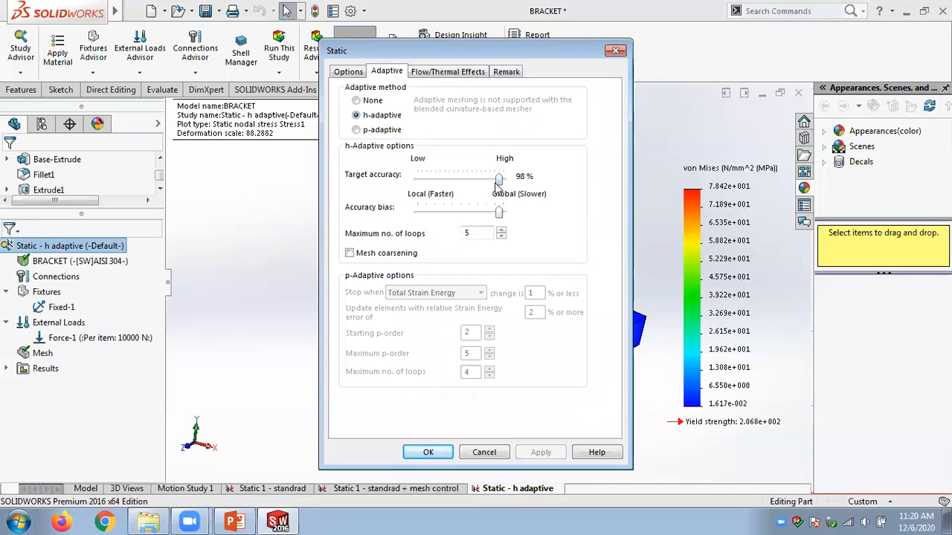
{"action": "left_click_drag", "start_coordinate": [498, 180], "coordinate": [505, 185]}
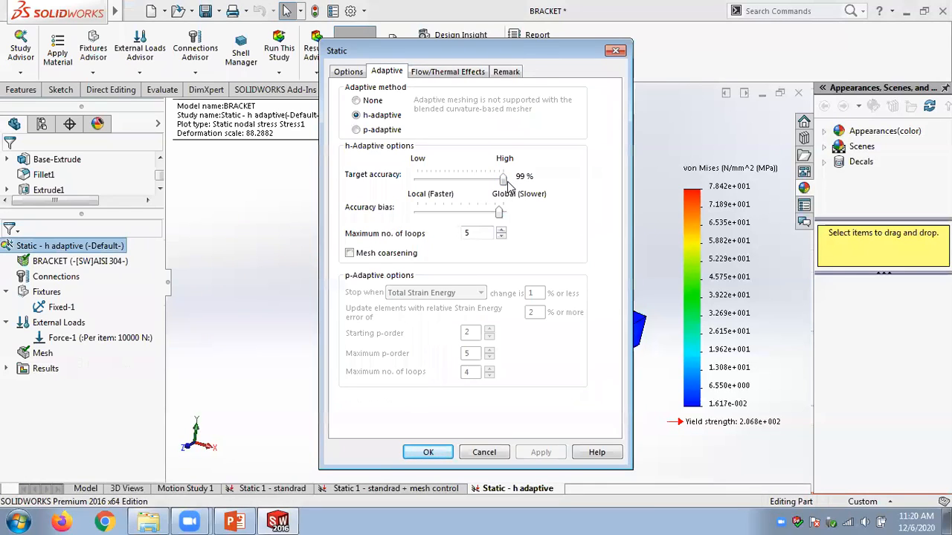
{"action": "left_click_drag", "start_coordinate": [499, 213], "coordinate": [513, 219]}
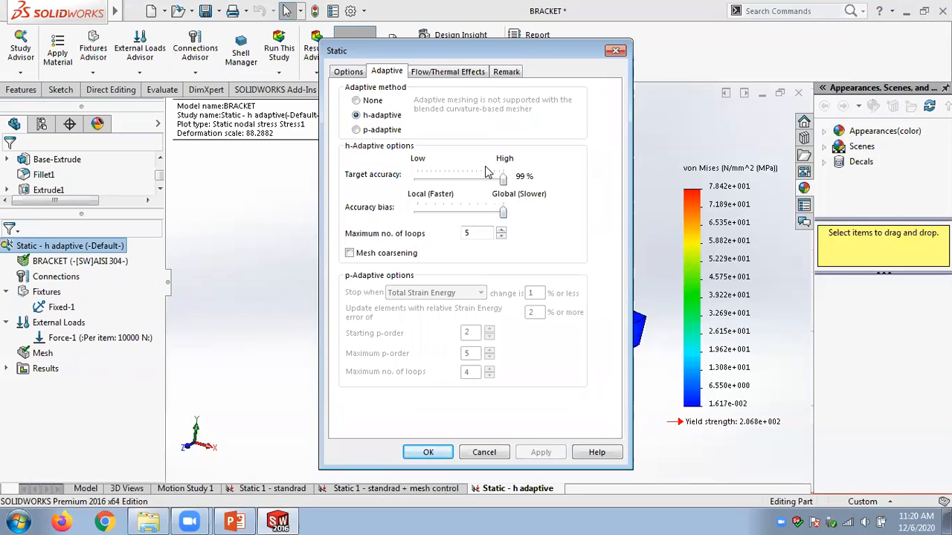
{"action": "left_click", "coordinate": [428, 456]}
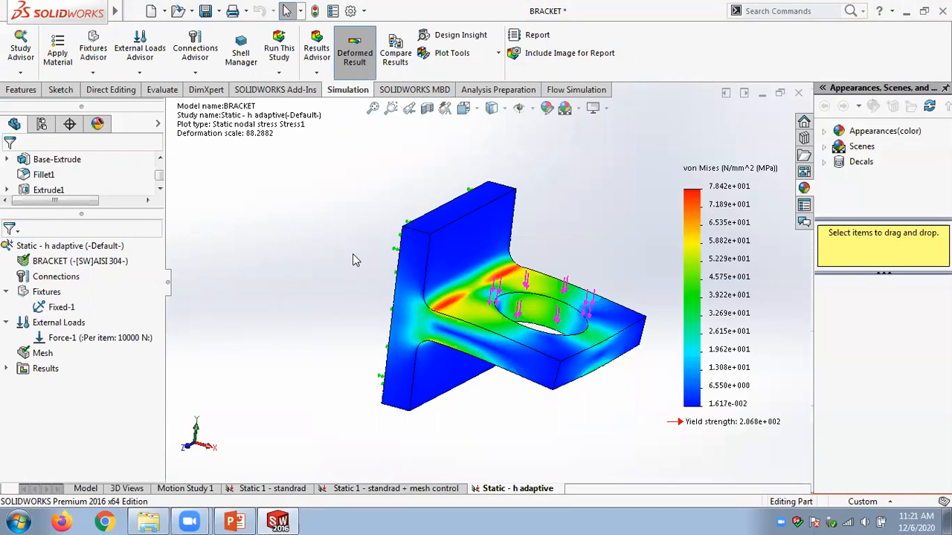
{"action": "right_click", "coordinate": [71, 248]}
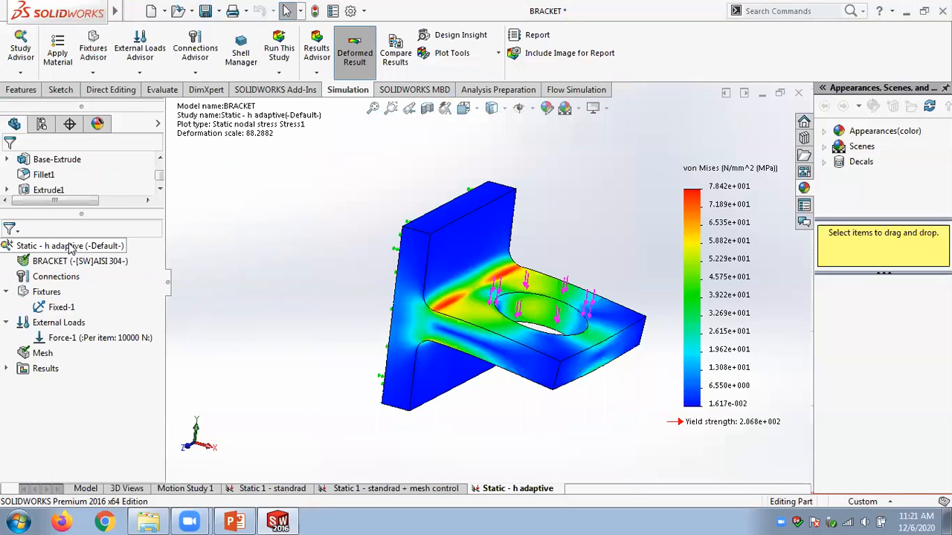
{"action": "left_click", "coordinate": [100, 187]}
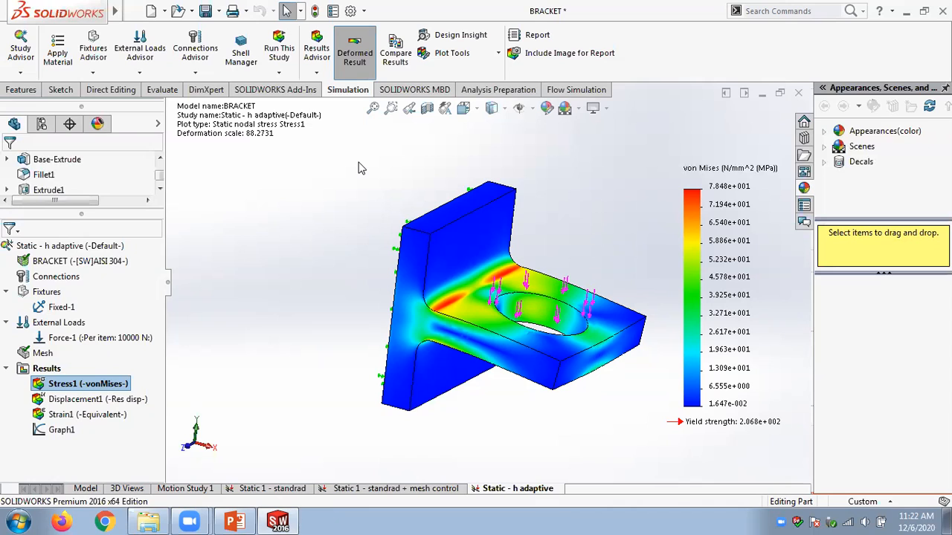
Define another adaptive convergence graph for the Static - h adaptive study showing only the maximum von Mises stress, and examine its points.
{"action": "right_click", "coordinate": [42, 372]}
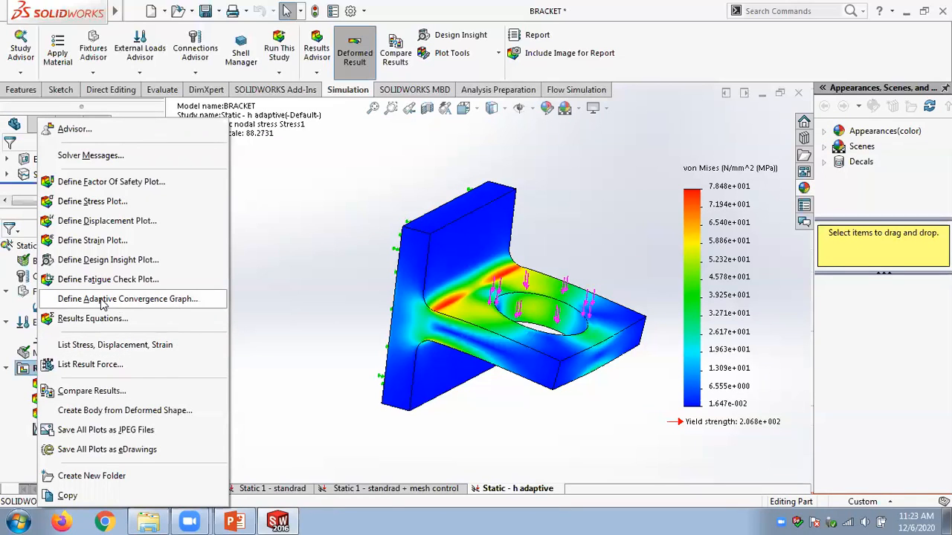
{"action": "left_click", "coordinate": [162, 300]}
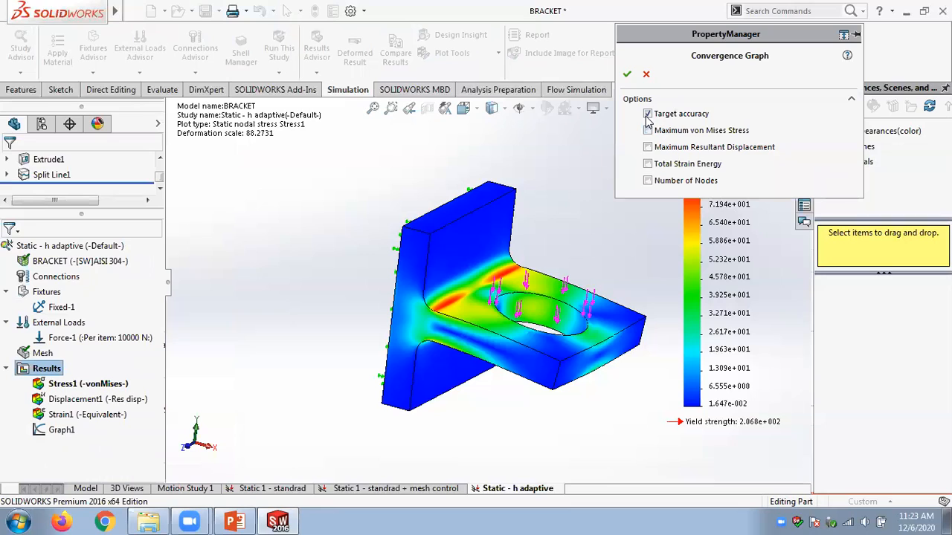
{"action": "left_click", "coordinate": [647, 114]}
{"action": "left_click", "coordinate": [647, 130]}
{"action": "left_click", "coordinate": [627, 74]}
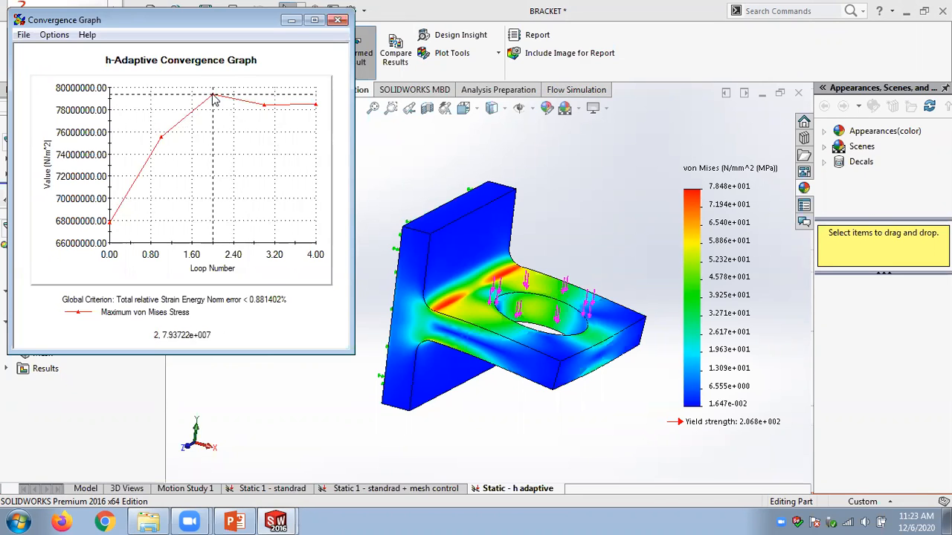
Compare the von Mises stress plots of the mesh control, standard mesh and h-adaptive studies, ending on the h-adaptive one.
{"action": "left_click", "coordinate": [366, 489]}
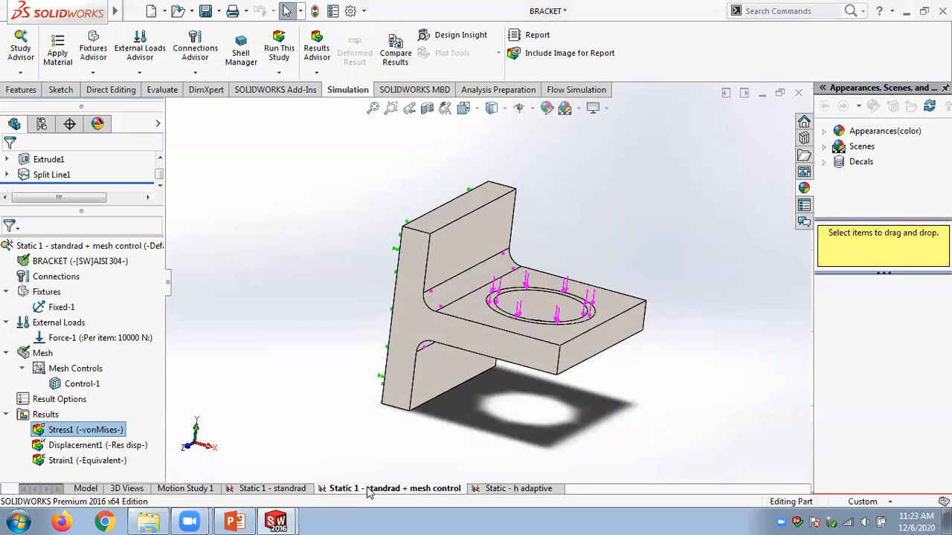
{"action": "double_click", "coordinate": [86, 430]}
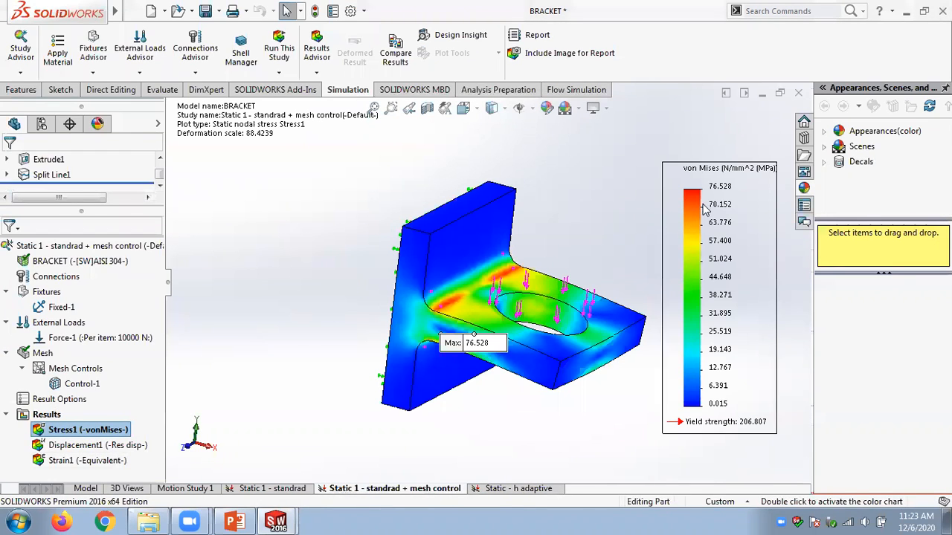
{"action": "left_click", "coordinate": [272, 489]}
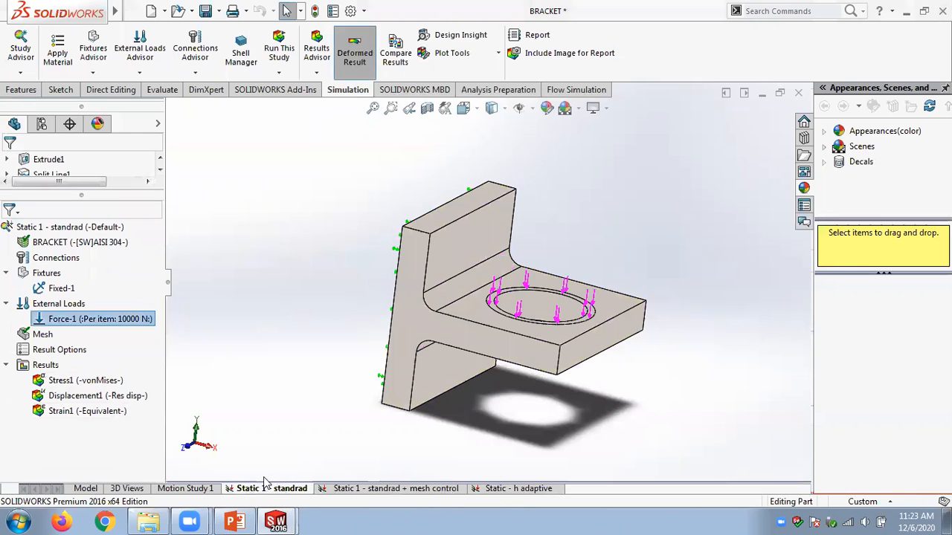
{"action": "double_click", "coordinate": [100, 381]}
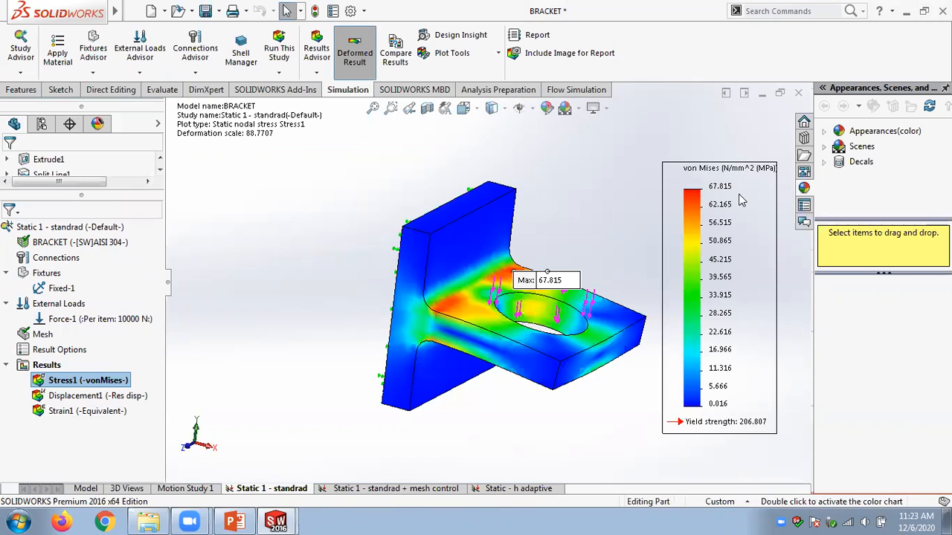
{"action": "left_click", "coordinate": [344, 490]}
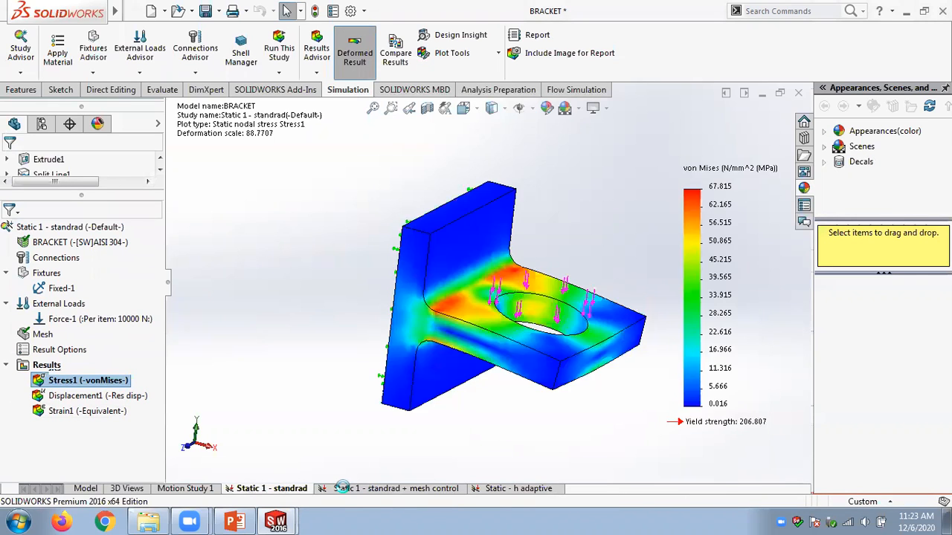
{"action": "left_click", "coordinate": [524, 490]}
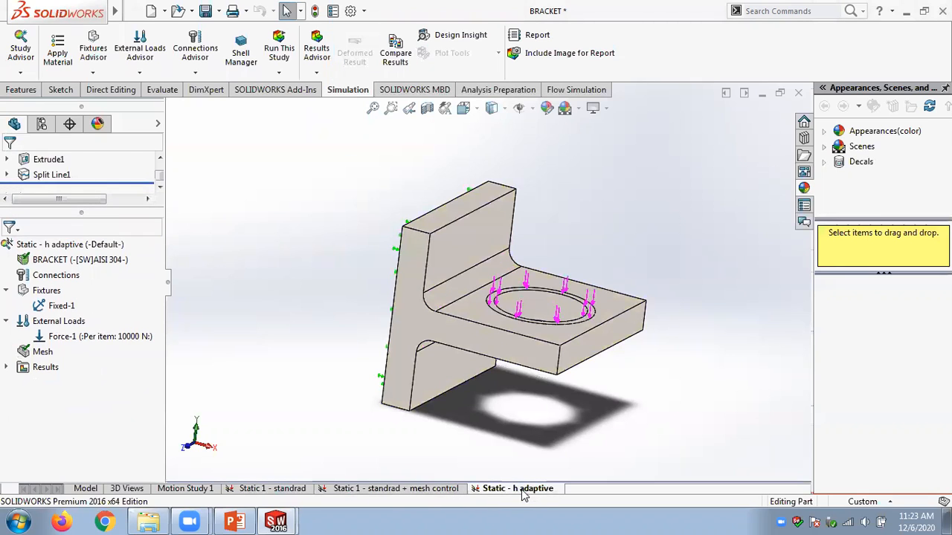
{"action": "left_click", "coordinate": [6, 367]}
{"action": "double_click", "coordinate": [83, 383]}
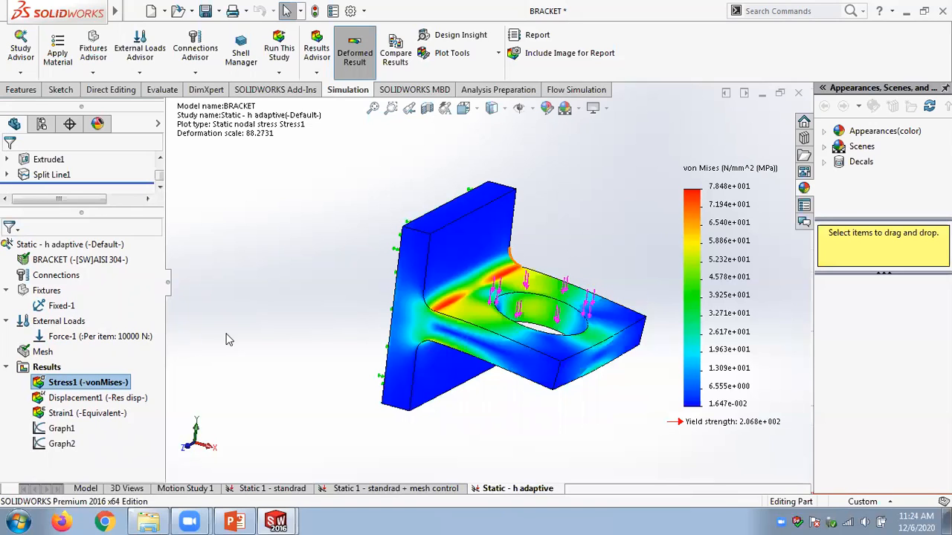
View the h-adaptive study's two convergence graphs, Graph1 and Graph2, to compare them, and close their windows.
{"action": "double_click", "coordinate": [65, 429]}
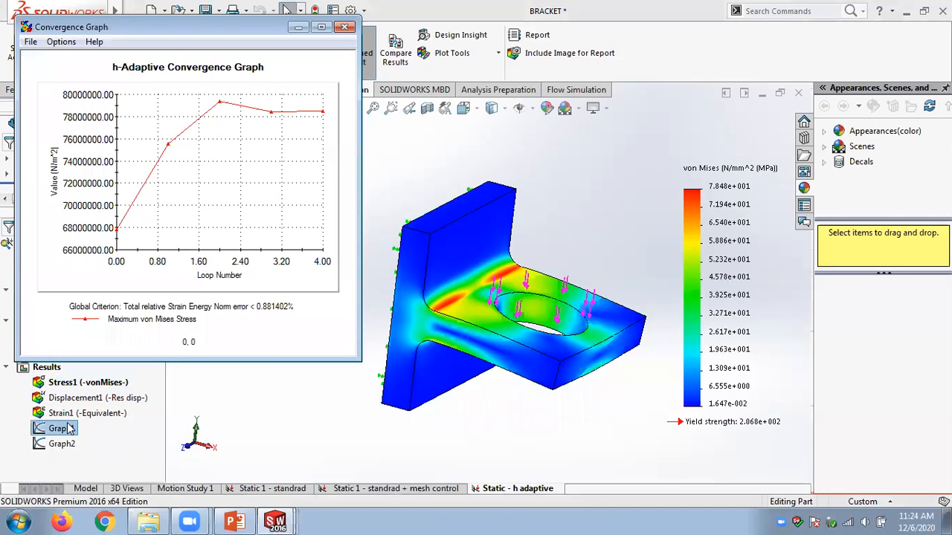
{"action": "double_click", "coordinate": [65, 444]}
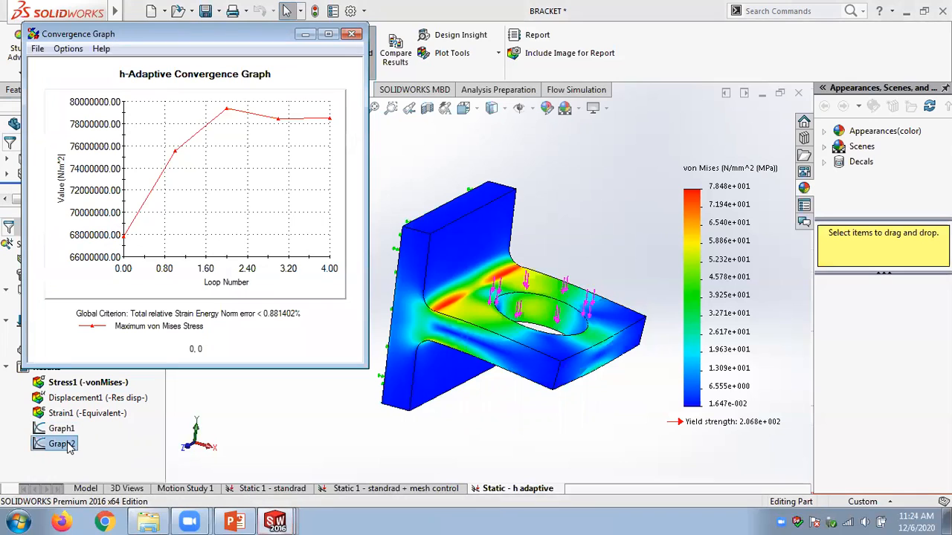
{"action": "left_click", "coordinate": [353, 35]}
Delete the duplicate convergence graph Graph1 from the h-adaptive results and save the bracket part.
{"action": "right_click", "coordinate": [59, 443]}
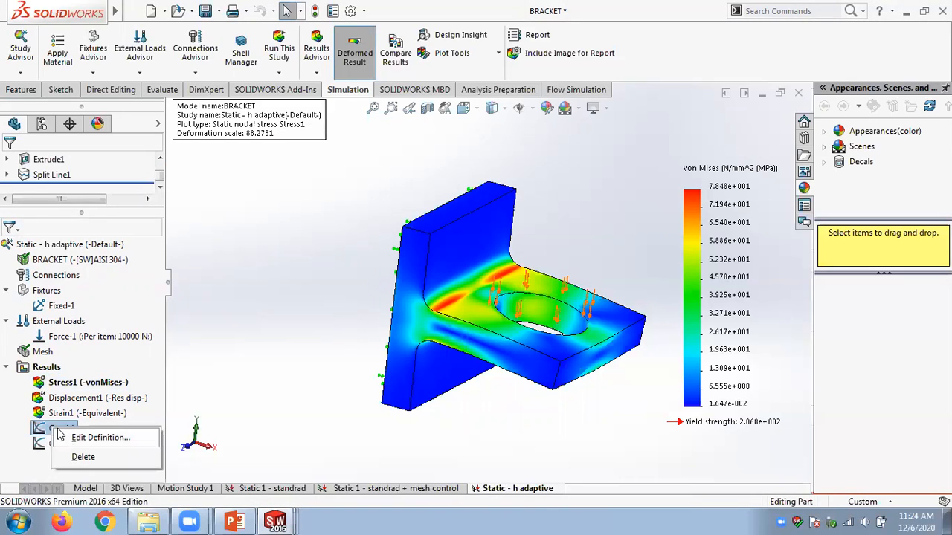
{"action": "left_click", "coordinate": [75, 453]}
{"action": "left_click", "coordinate": [479, 291]}
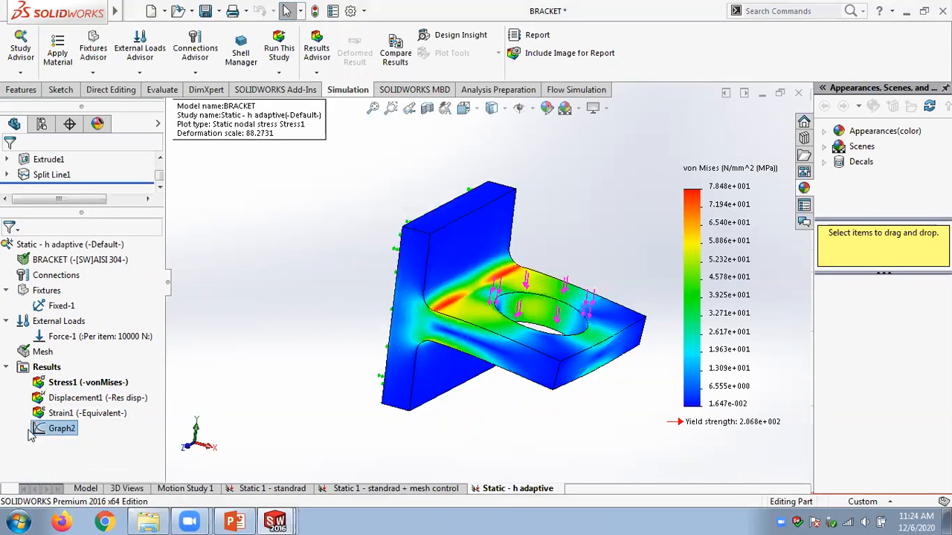
{"action": "right_click", "coordinate": [46, 368]}
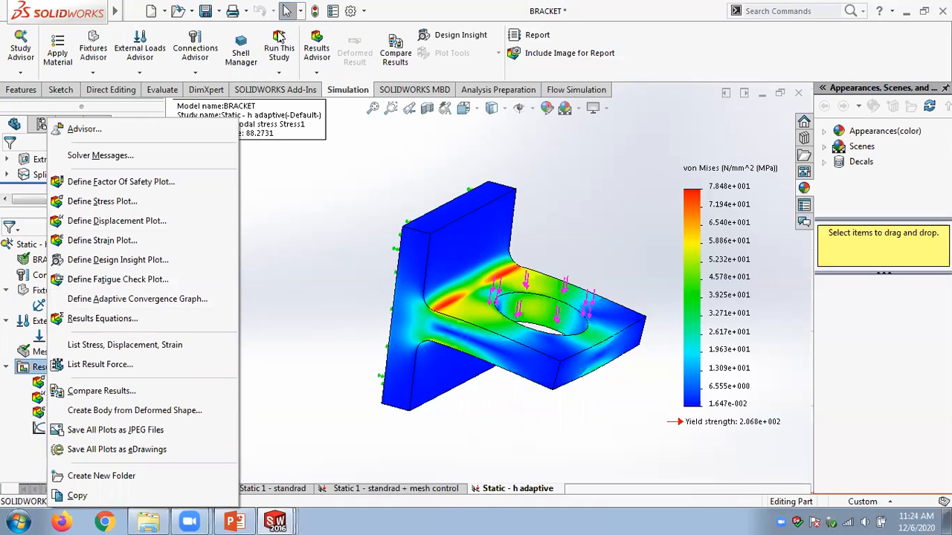
{"action": "left_click", "coordinate": [207, 12]}
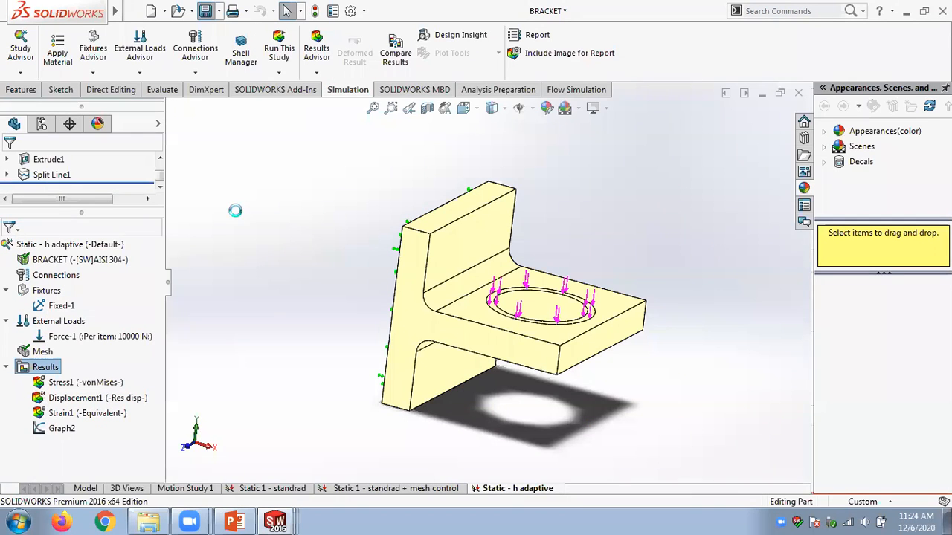
Review the adaptive settings in the Static - h adaptive study's properties and leave them without changes.
{"action": "right_click", "coordinate": [72, 249]}
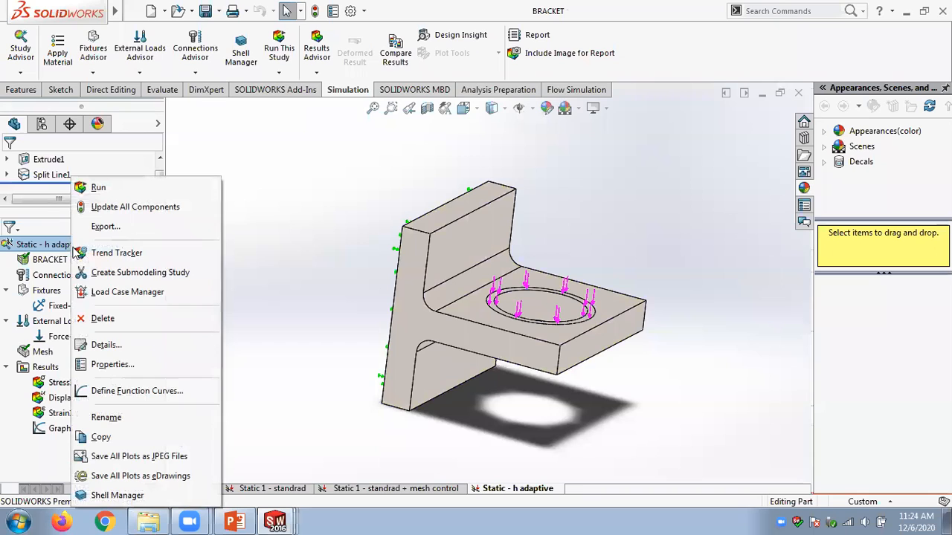
{"action": "left_click", "coordinate": [111, 364]}
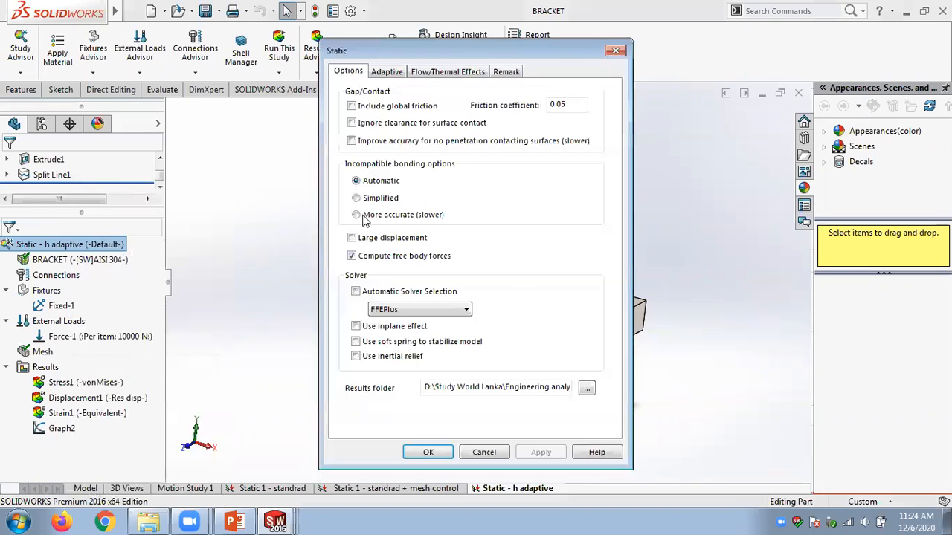
{"action": "left_click", "coordinate": [388, 72]}
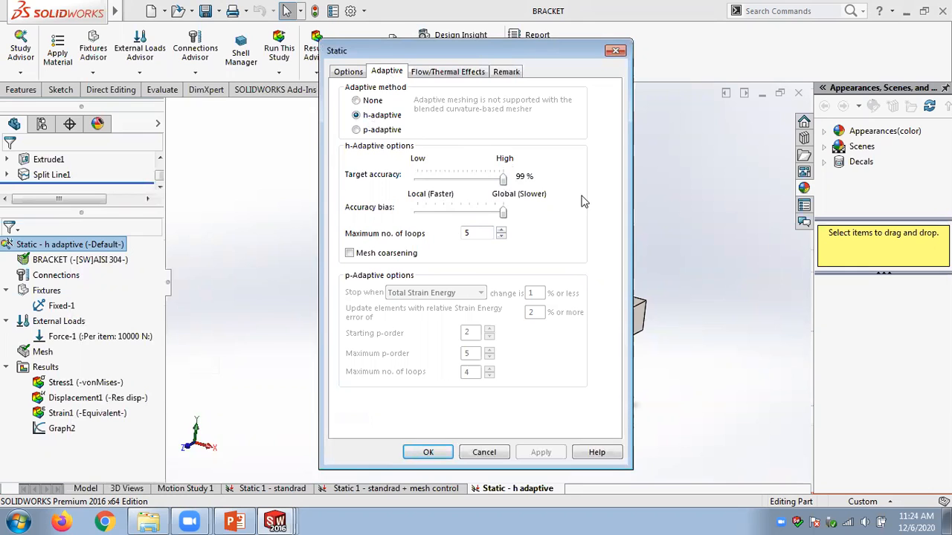
{"action": "left_click", "coordinate": [484, 452]}
Show the refined mesh of the Static - h adaptive study and examine it around the fillets and on the fixed back face.
{"action": "right_click", "coordinate": [41, 352]}
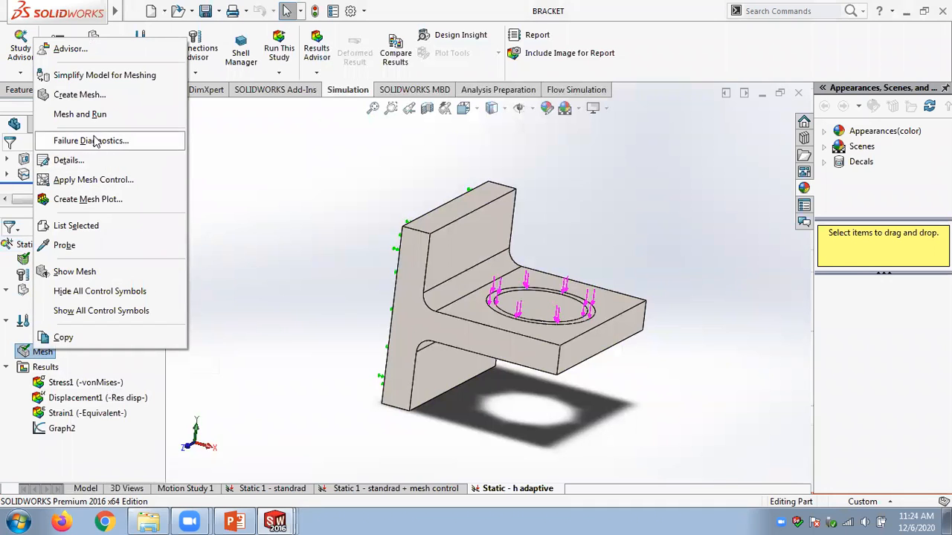
{"action": "left_click", "coordinate": [112, 272]}
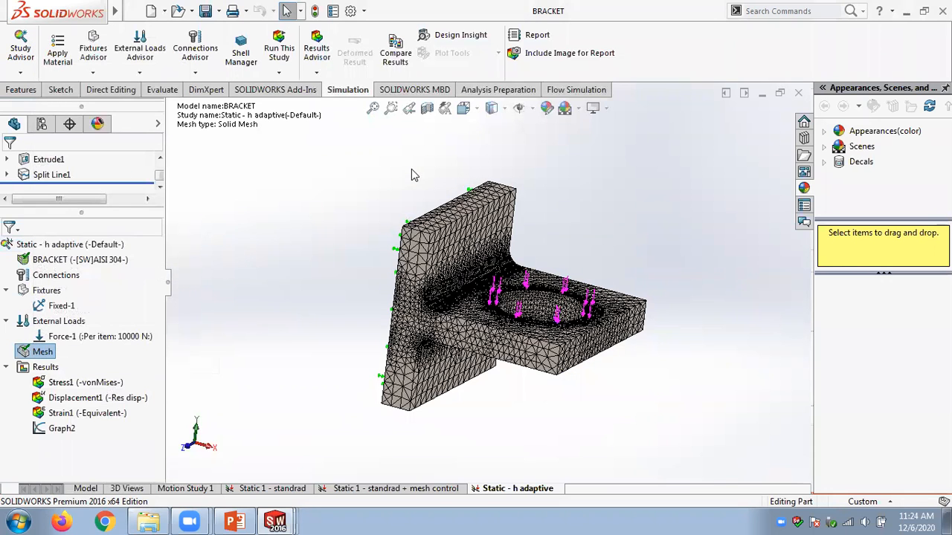
{"action": "middle_click_drag", "start_coordinate": [411, 166], "coordinate": [395, 193]}
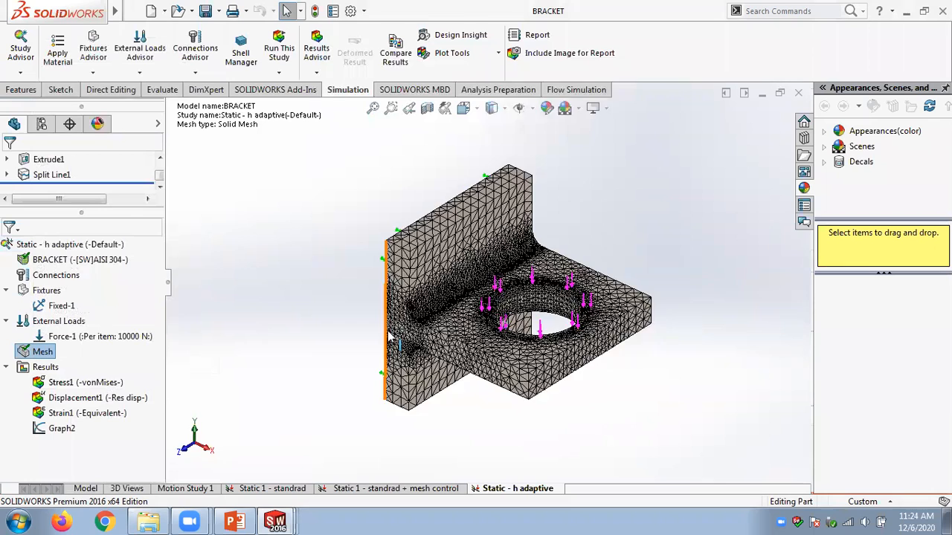
{"action": "scroll", "coordinate": [388, 335], "scroll_direction": "down", "scroll_amount": 3}
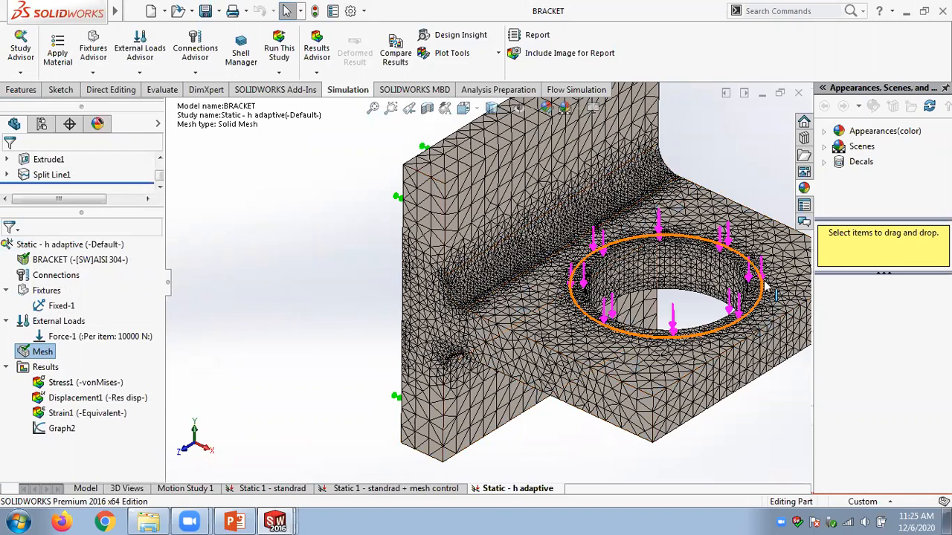
{"action": "middle_click_drag", "start_coordinate": [351, 318], "coordinate": [404, 326]}
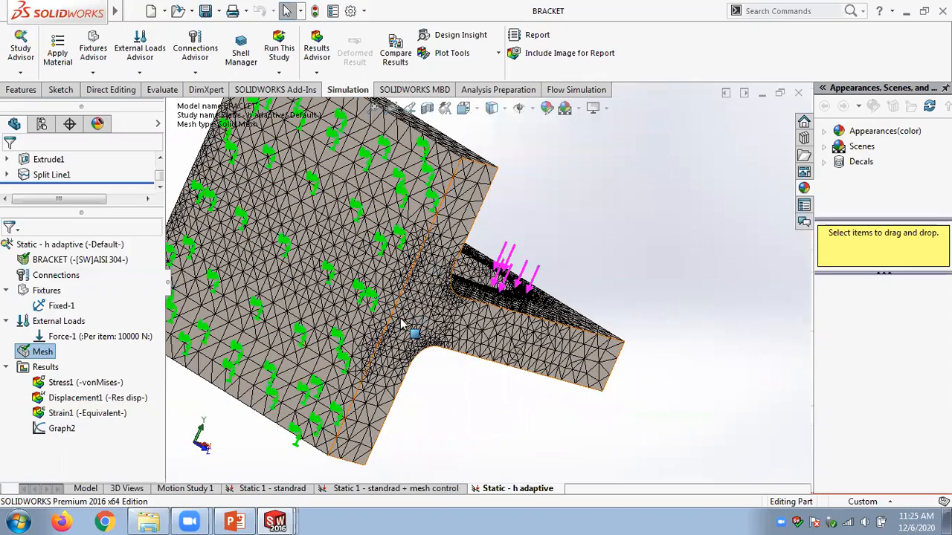
{"action": "middle_click_drag", "start_coordinate": [374, 380], "coordinate": [276, 216]}
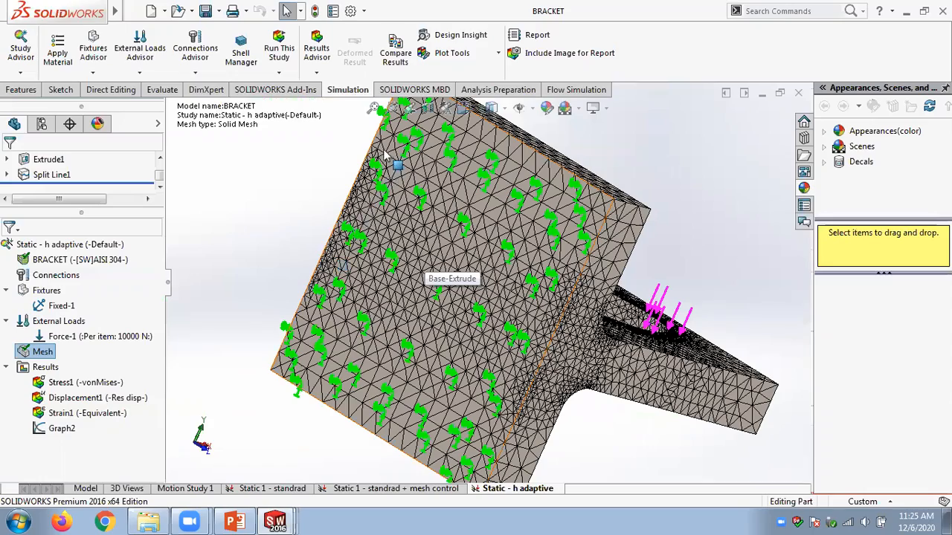
{"action": "middle_click_drag", "start_coordinate": [319, 277], "coordinate": [218, 116]}
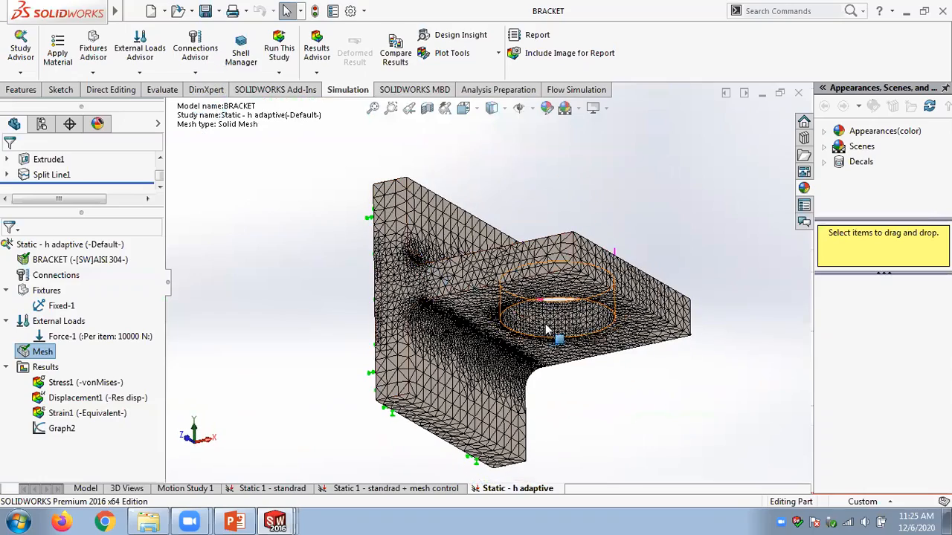
Examine the mesh refinement around the hole from below and above, and along the fillet next to it.
{"action": "scroll", "coordinate": [550, 327], "scroll_direction": "down", "scroll_amount": 8}
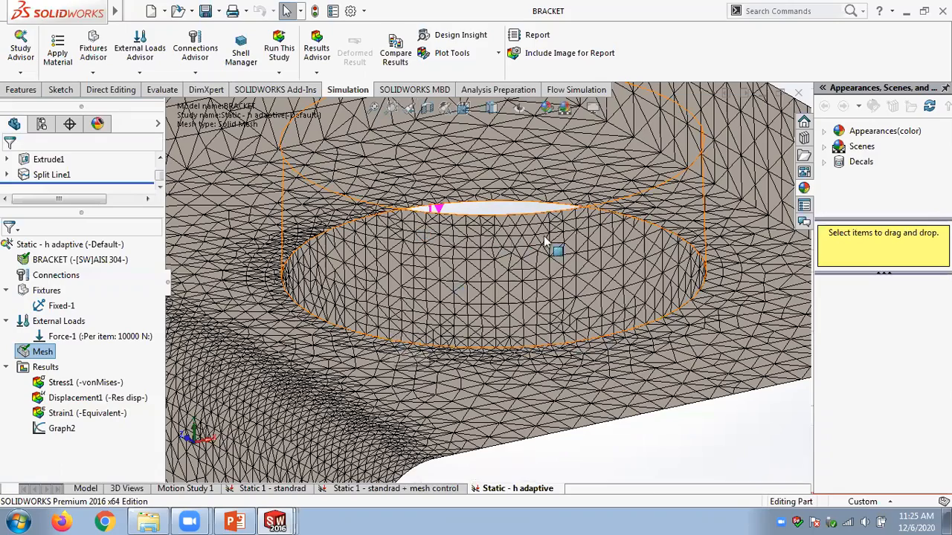
{"action": "scroll", "coordinate": [608, 262], "scroll_direction": "up", "scroll_amount": 6}
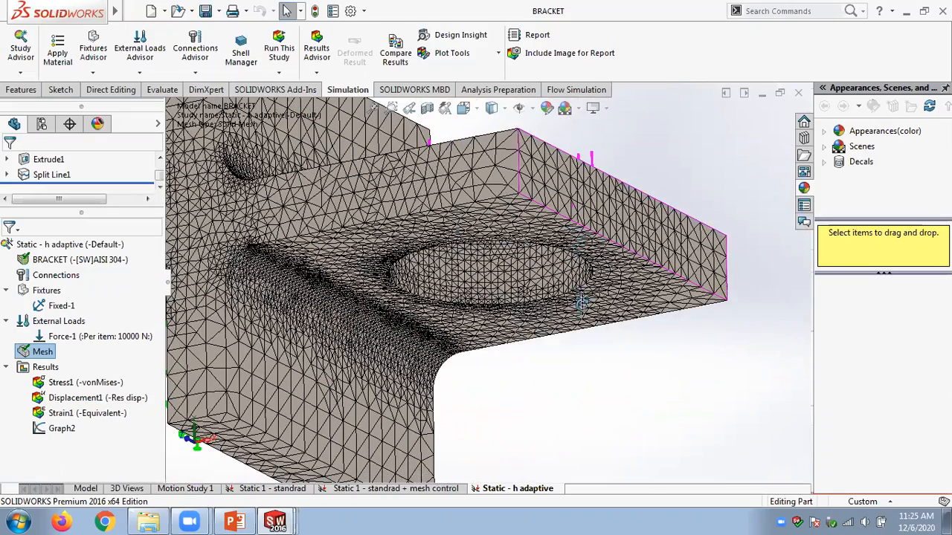
{"action": "scroll", "coordinate": [642, 262], "scroll_direction": "down", "scroll_amount": 3}
{"action": "scroll", "coordinate": [595, 224], "scroll_direction": "up", "scroll_amount": 5}
{"action": "scroll", "coordinate": [541, 179], "scroll_direction": "down", "scroll_amount": 5}
{"action": "middle_click_drag", "start_coordinate": [591, 305], "coordinate": [565, 313]}
{"action": "scroll", "coordinate": [224, 180], "scroll_direction": "down", "scroll_amount": 2}
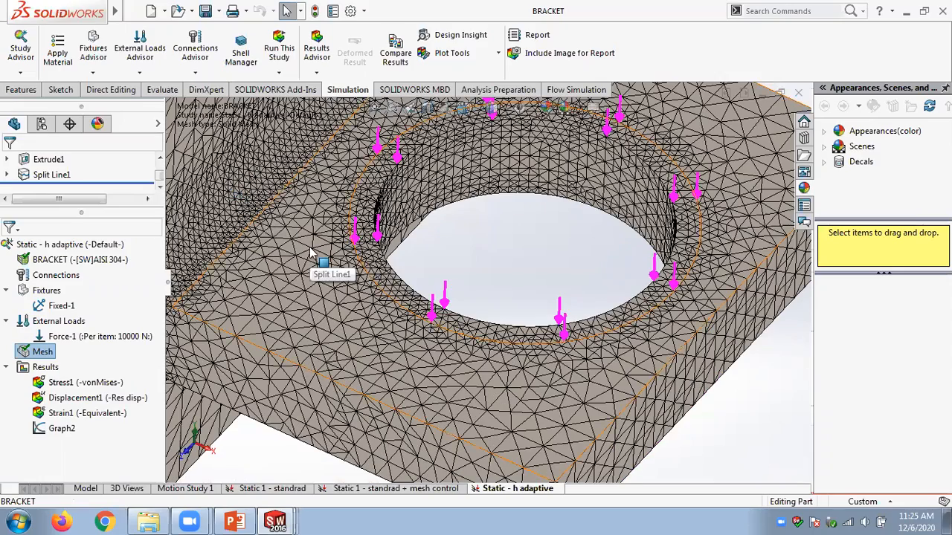
{"action": "scroll", "coordinate": [310, 253], "scroll_direction": "up", "scroll_amount": 1}
{"action": "scroll", "coordinate": [310, 252], "scroll_direction": "up", "scroll_amount": 2}
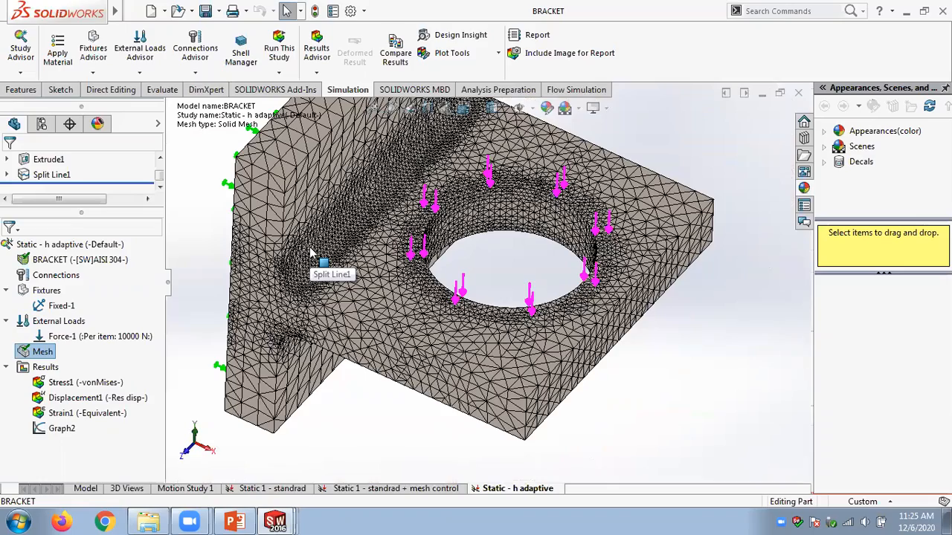
{"action": "scroll", "coordinate": [310, 253], "scroll_direction": "up", "scroll_amount": 2}
{"action": "scroll", "coordinate": [524, 174], "scroll_direction": "down", "scroll_amount": 3}
{"action": "middle_click_drag", "start_coordinate": [525, 171], "coordinate": [515, 157]}
{"action": "scroll", "coordinate": [519, 179], "scroll_direction": "up", "scroll_amount": 3}
{"action": "scroll", "coordinate": [439, 196], "scroll_direction": "up", "scroll_amount": 1}
{"action": "scroll", "coordinate": [383, 219], "scroll_direction": "down", "scroll_amount": 2}
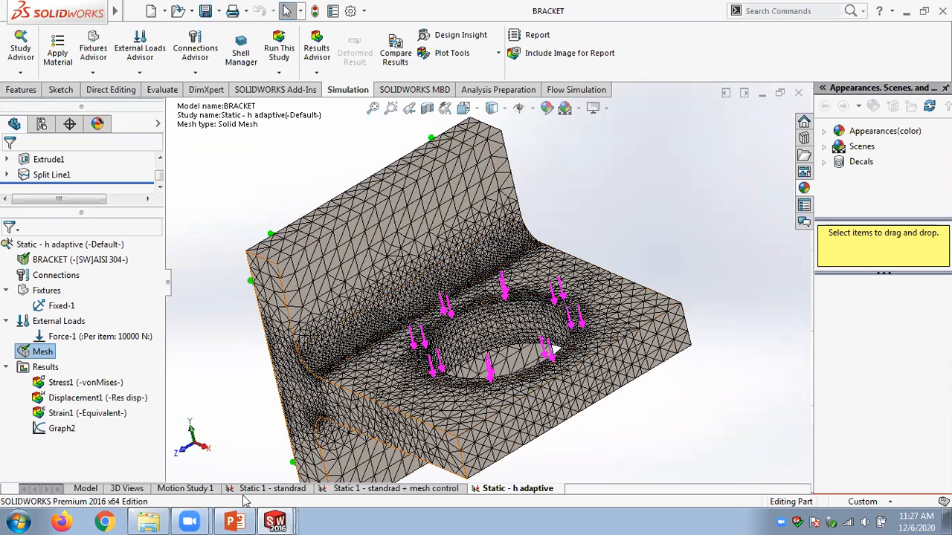
Switch to the PowerPoint presentation and read the slide about floating-order p-elements.
{"action": "left_click", "coordinate": [235, 522]}
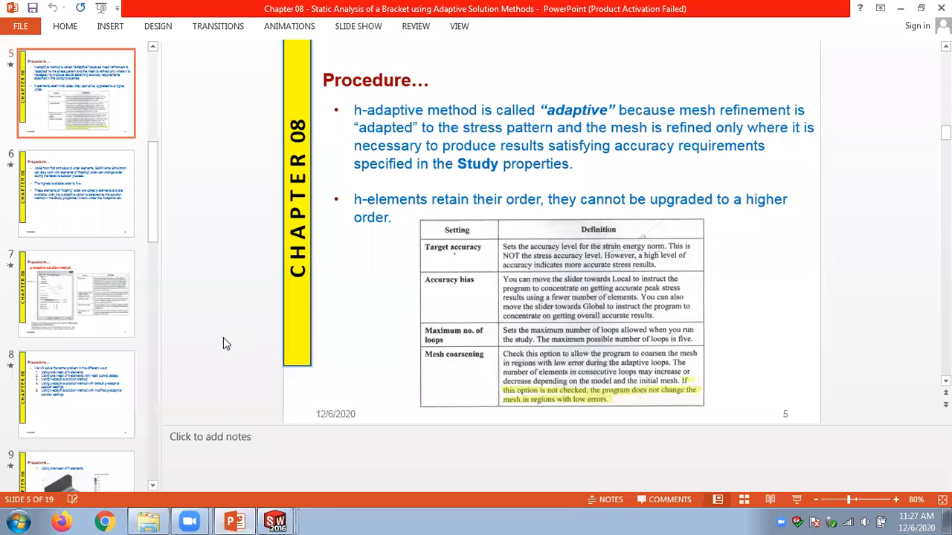
{"action": "key", "text": "Page_Down"}
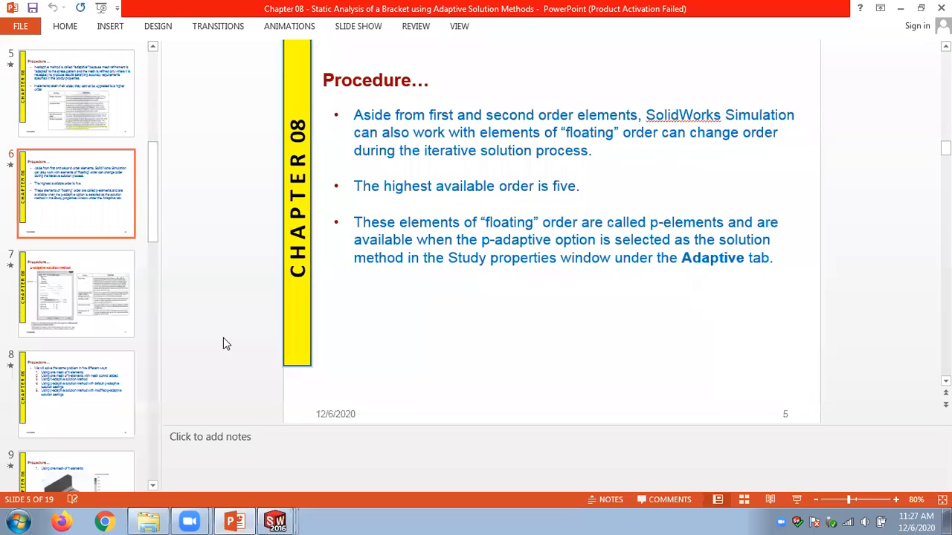
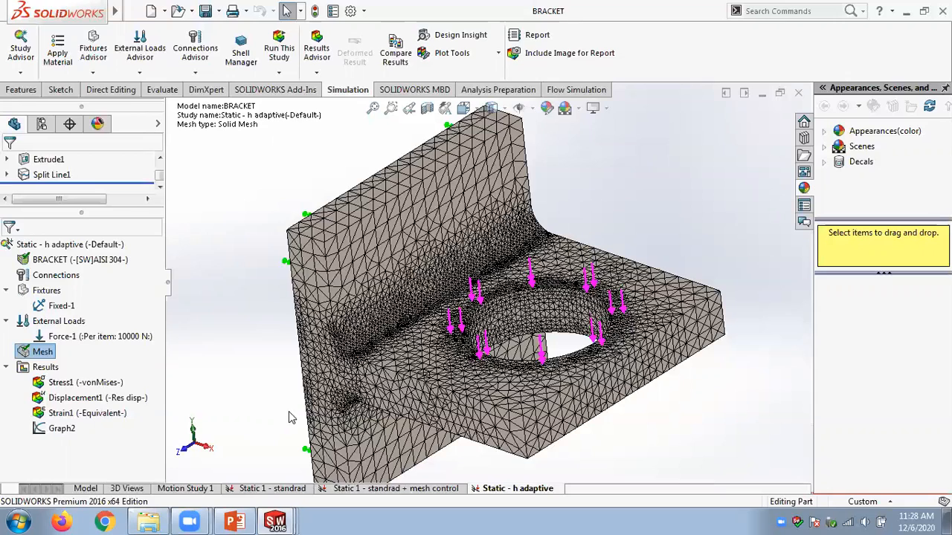
Create a new static study named "Static - p adaptive" for the bracket.
{"action": "left_click", "coordinate": [20, 72]}
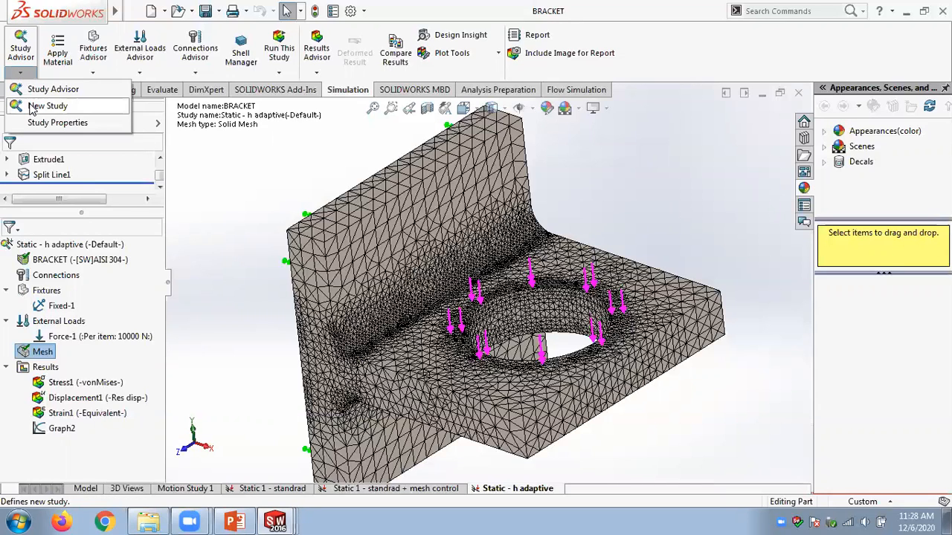
{"action": "left_click", "coordinate": [28, 104]}
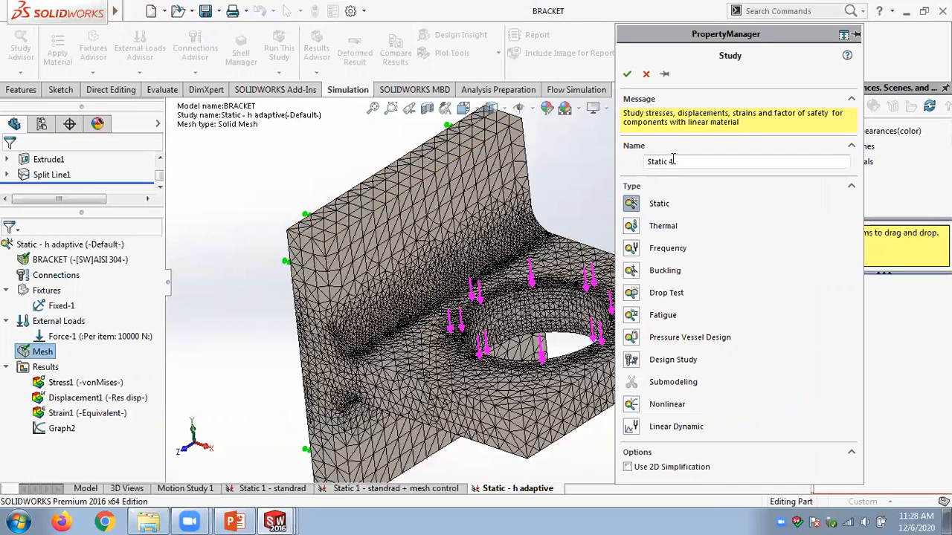
{"action": "double_click", "coordinate": [672, 159]}
{"action": "type", "text": "- p adaptive"}
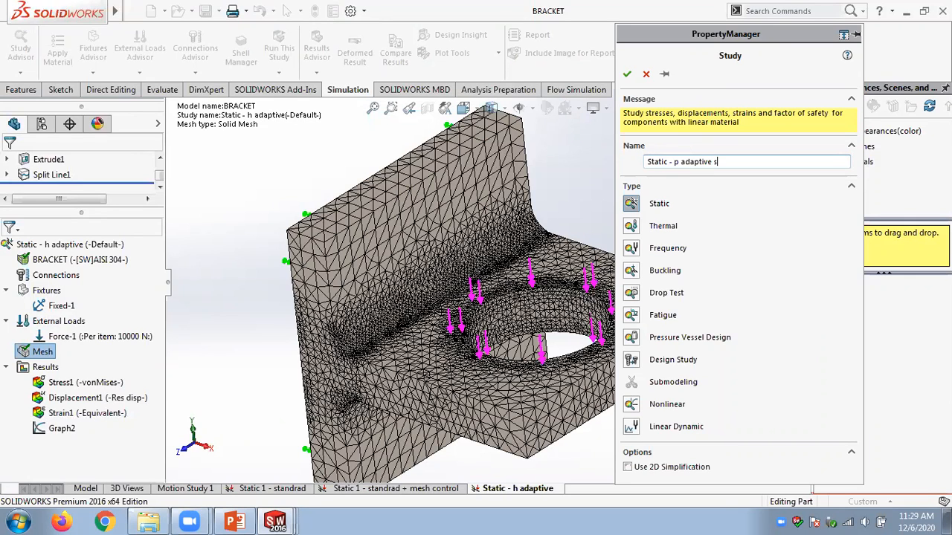
{"action": "left_click", "coordinate": [627, 74]}
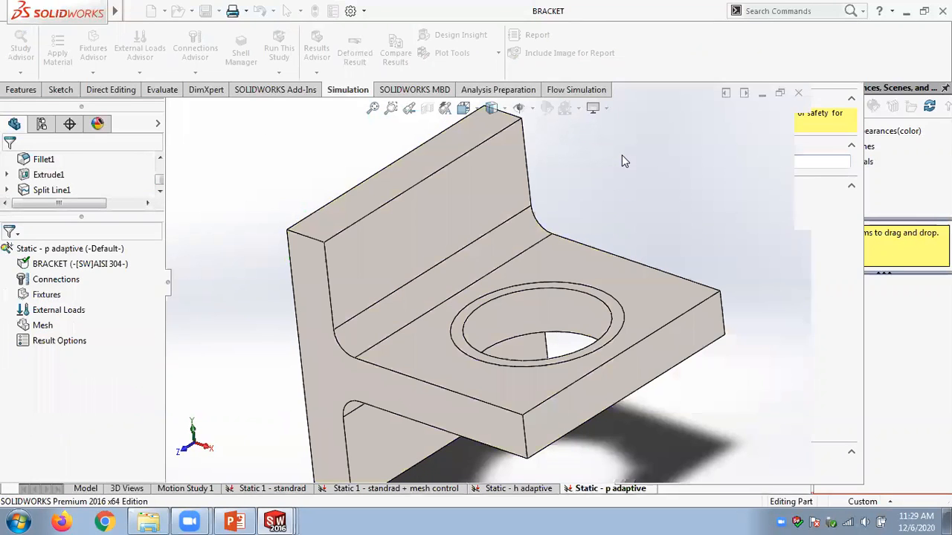
{"action": "scroll", "coordinate": [647, 229], "scroll_direction": "up", "scroll_amount": 2}
{"action": "scroll", "coordinate": [647, 229], "scroll_direction": "down", "scroll_amount": 2}
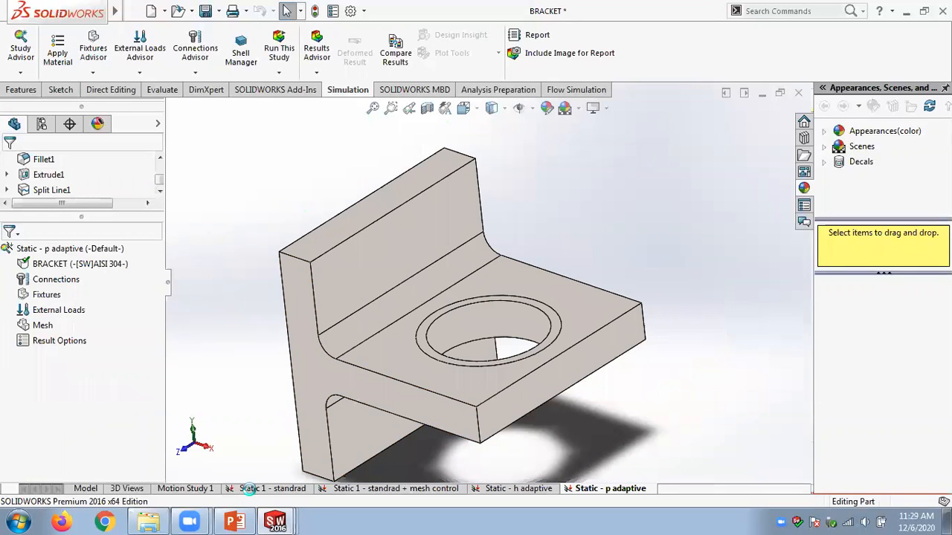
Copy the Fixed-1 fixture and the Force-1 load from the Static 1 - standrad study into Static - p adaptive.
{"action": "left_click", "coordinate": [253, 491]}
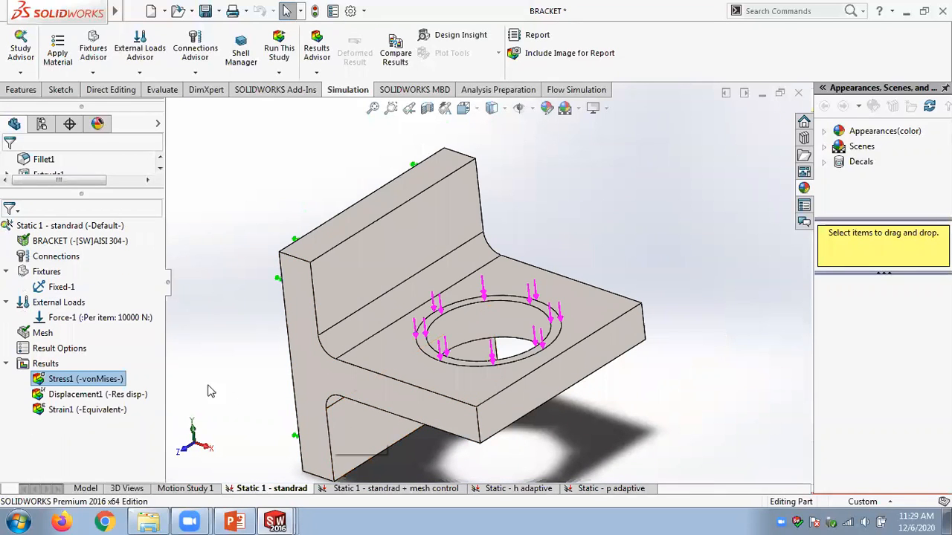
{"action": "left_click", "coordinate": [63, 288]}
{"action": "left_click_drag", "start_coordinate": [65, 290], "coordinate": [613, 487]}
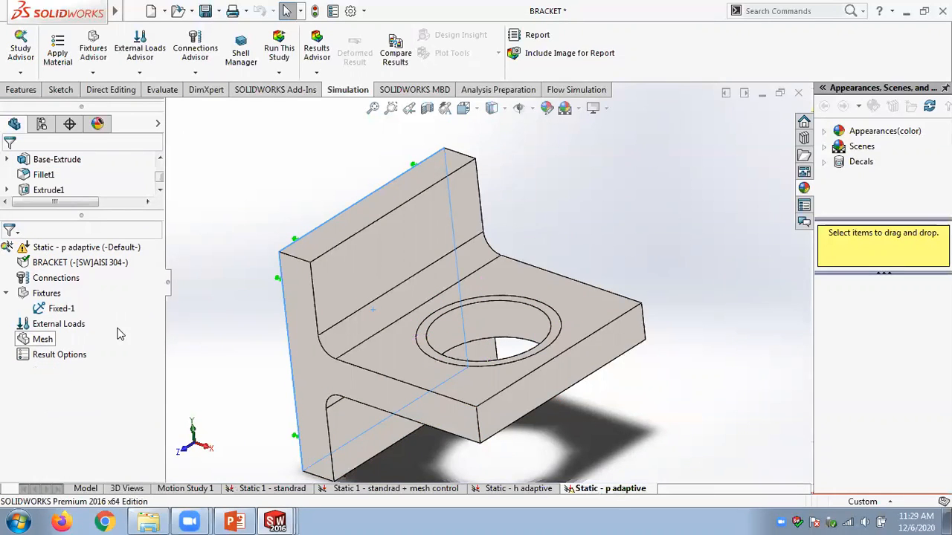
{"action": "left_click", "coordinate": [245, 489]}
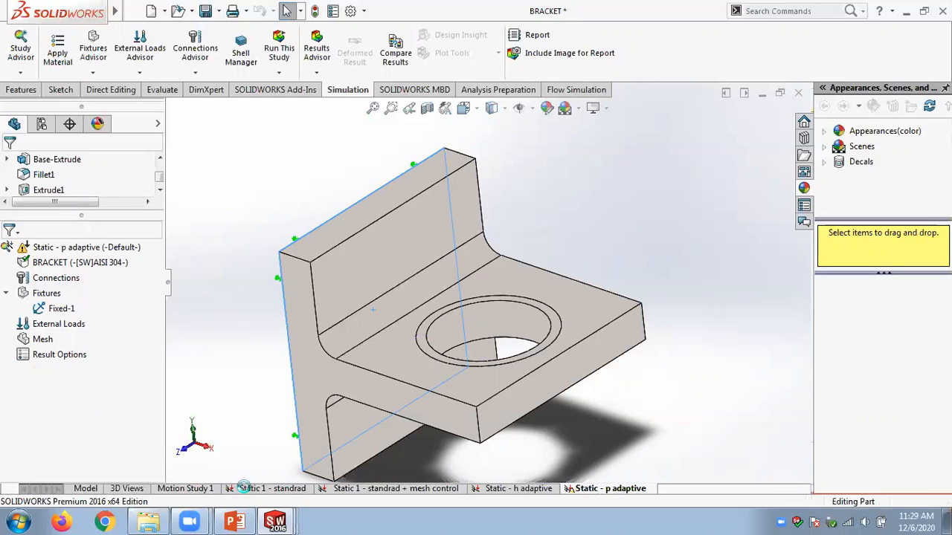
{"action": "left_click", "coordinate": [71, 317]}
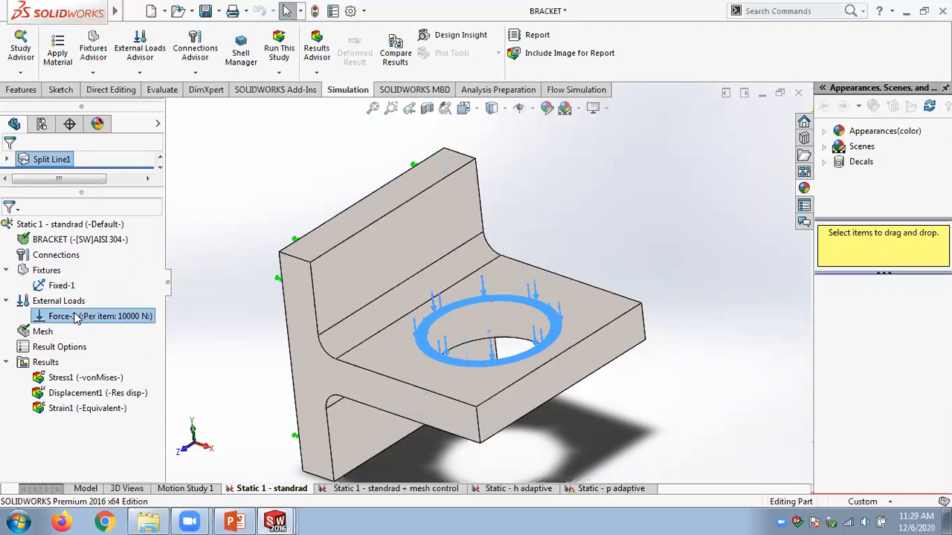
{"action": "left_click", "coordinate": [606, 489]}
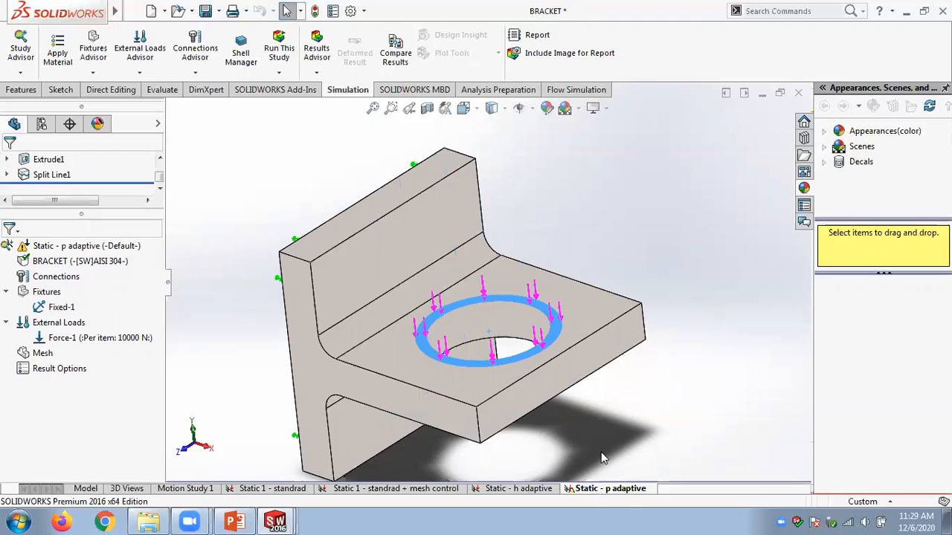
{"action": "left_click", "coordinate": [257, 213]}
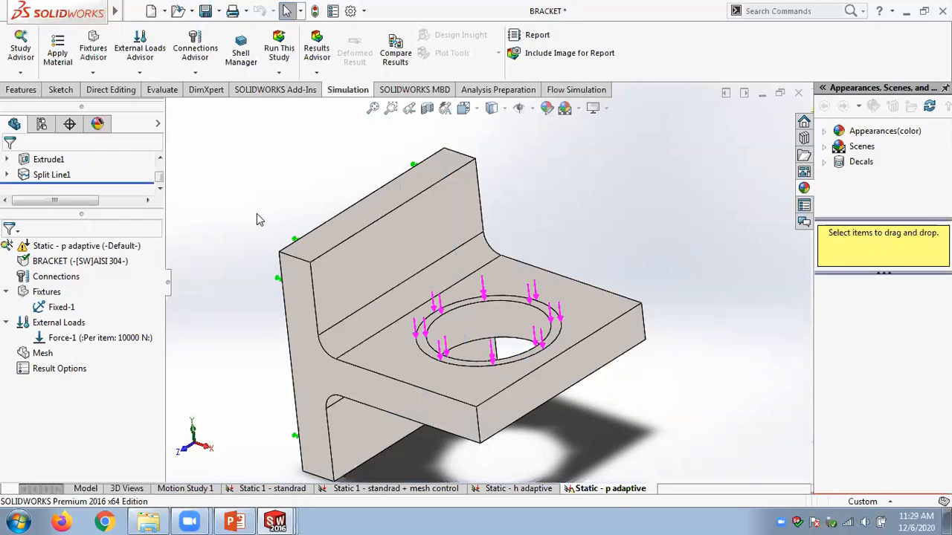
{"action": "left_click", "coordinate": [256, 489]}
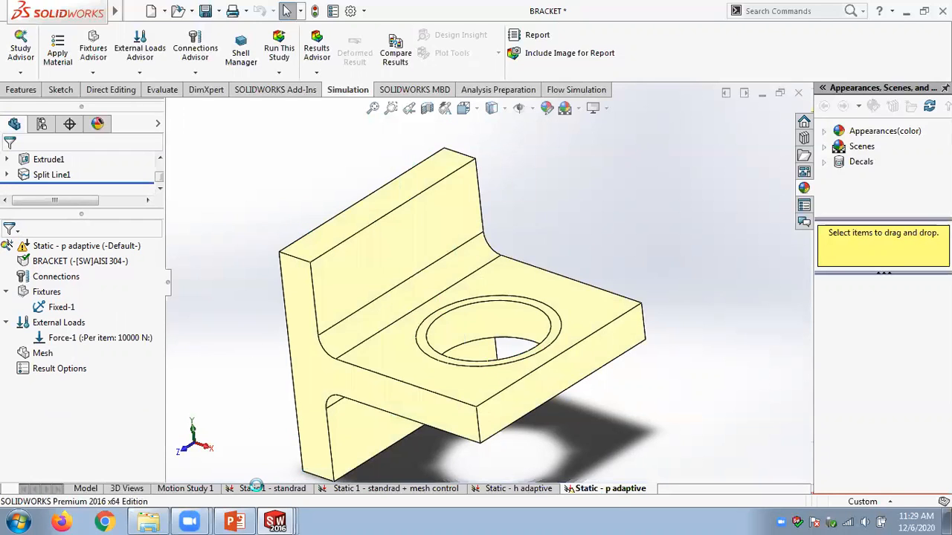
{"action": "double_click", "coordinate": [256, 488]}
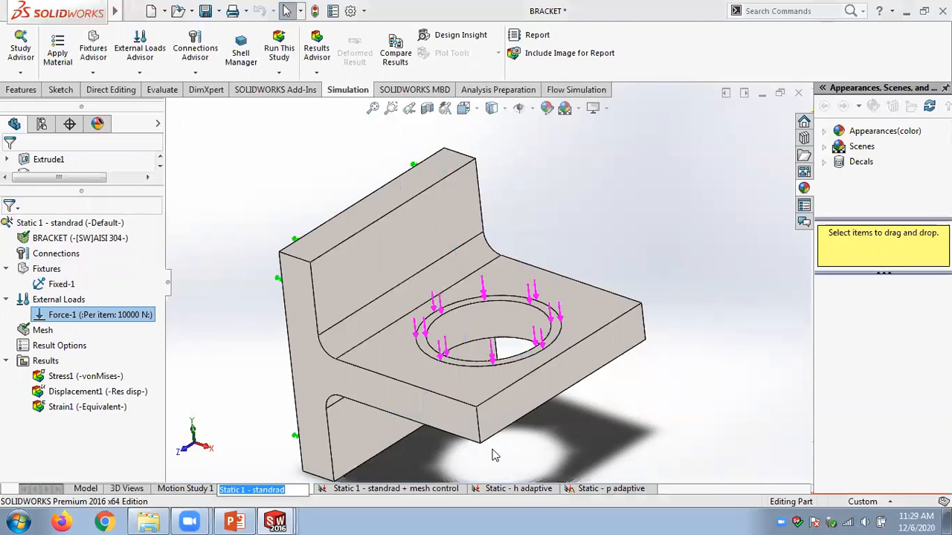
{"action": "left_click", "coordinate": [589, 484]}
{"action": "left_click", "coordinate": [592, 490]}
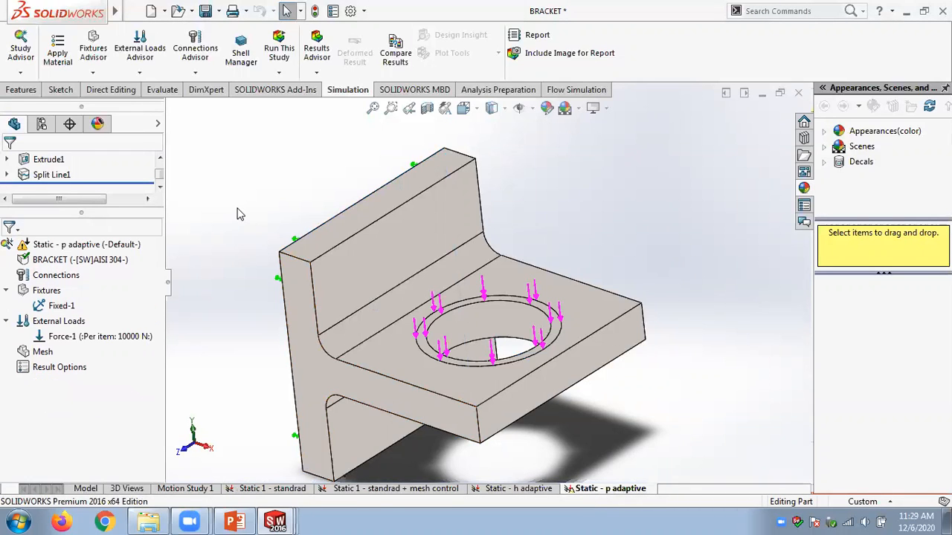
Set the Static - p adaptive study's adaptive method to p-adaptive, keeping its preset stopping criterion, p-orders and loop count, and run the study.
{"action": "right_click", "coordinate": [65, 246]}
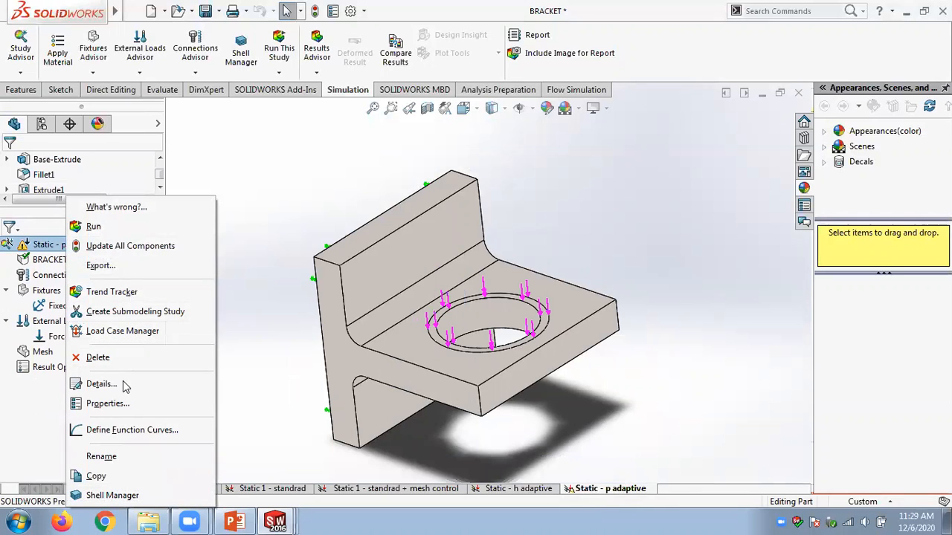
{"action": "left_click", "coordinate": [127, 404]}
{"action": "left_click", "coordinate": [388, 72]}
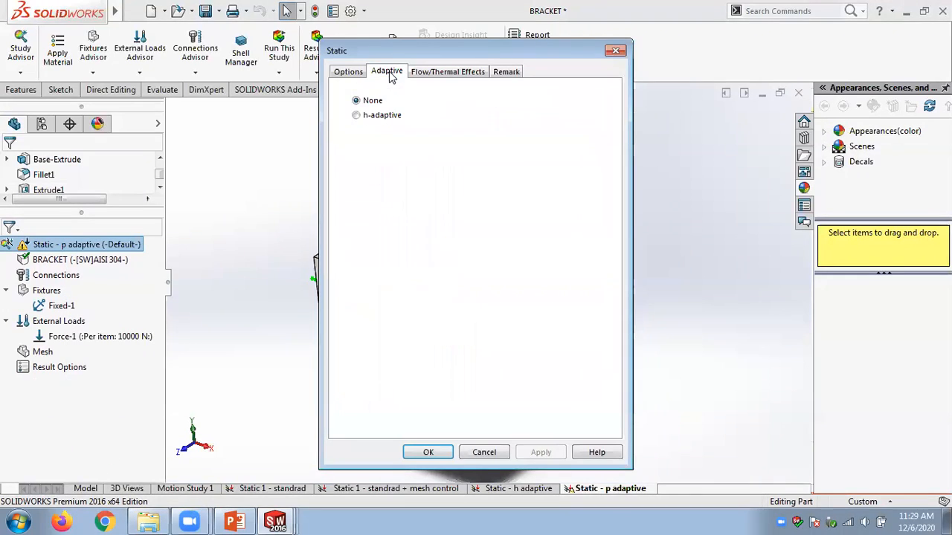
{"action": "left_click", "coordinate": [375, 134]}
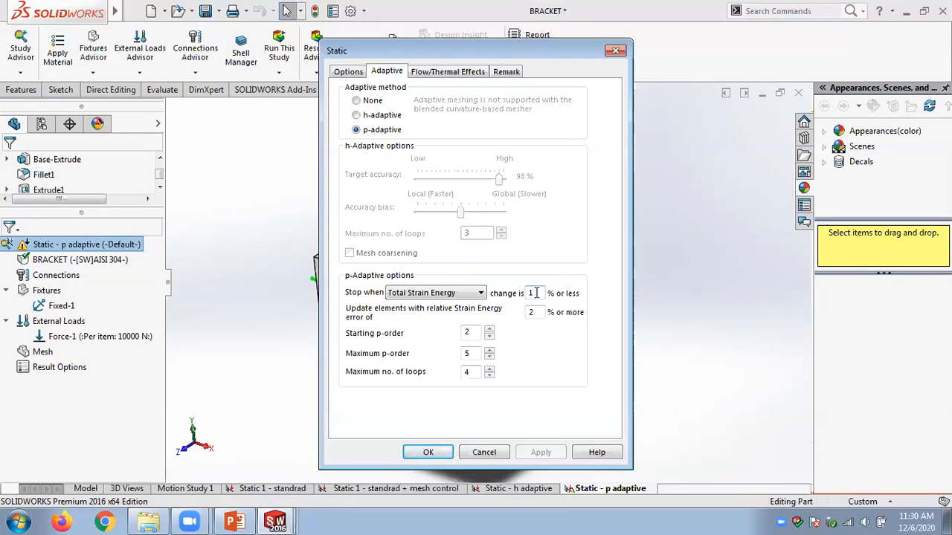
{"action": "left_click_drag", "start_coordinate": [476, 333], "coordinate": [435, 344]}
{"action": "left_click_drag", "start_coordinate": [470, 352], "coordinate": [443, 352]}
{"action": "left_click_drag", "start_coordinate": [473, 374], "coordinate": [463, 371]}
{"action": "left_click", "coordinate": [430, 455]}
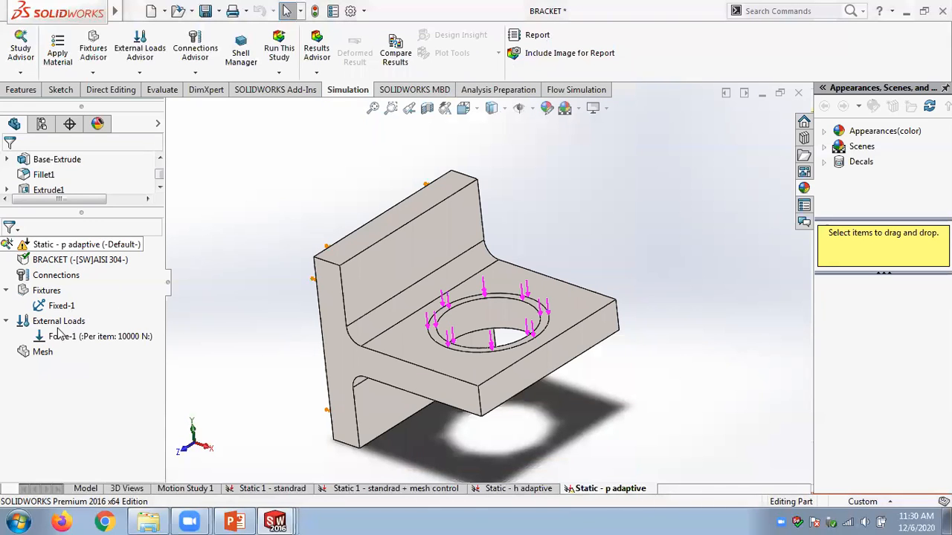
{"action": "right_click", "coordinate": [79, 249]}
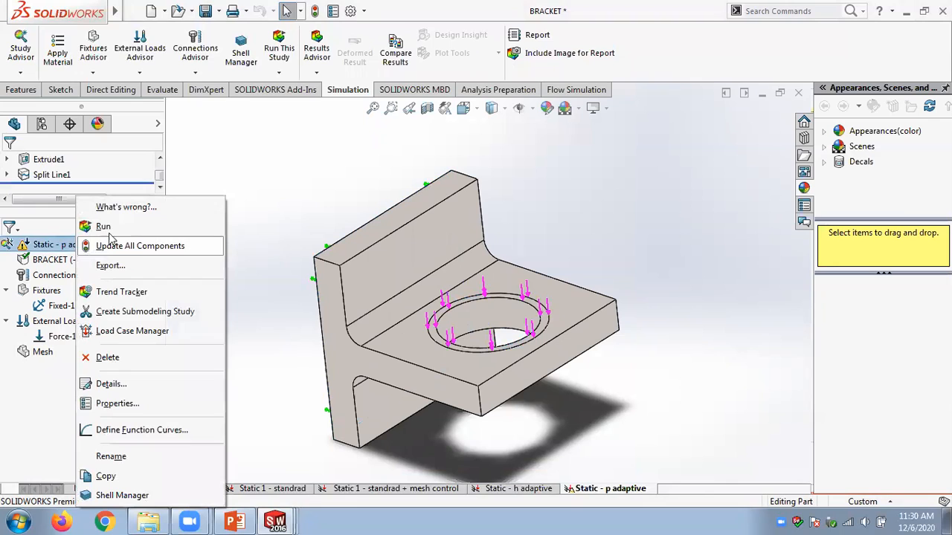
{"action": "left_click", "coordinate": [102, 226]}
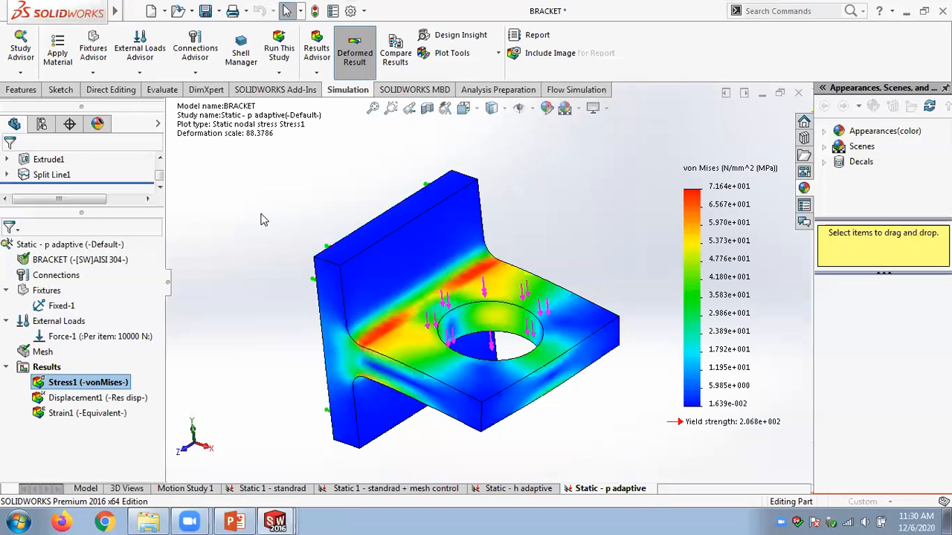
Add the maximum annotation to the von Mises stress plot and set its number format to floating.
{"action": "right_click", "coordinate": [733, 216]}
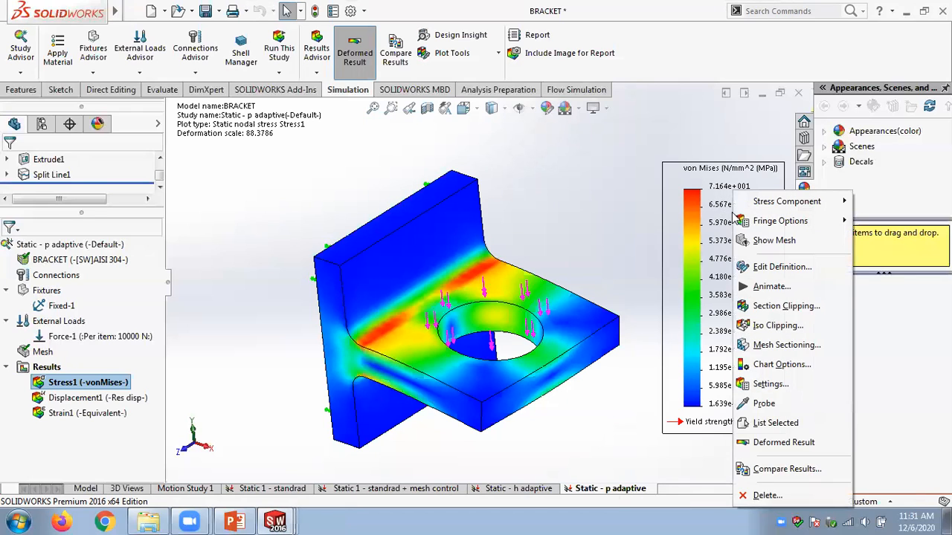
{"action": "left_click", "coordinate": [781, 267]}
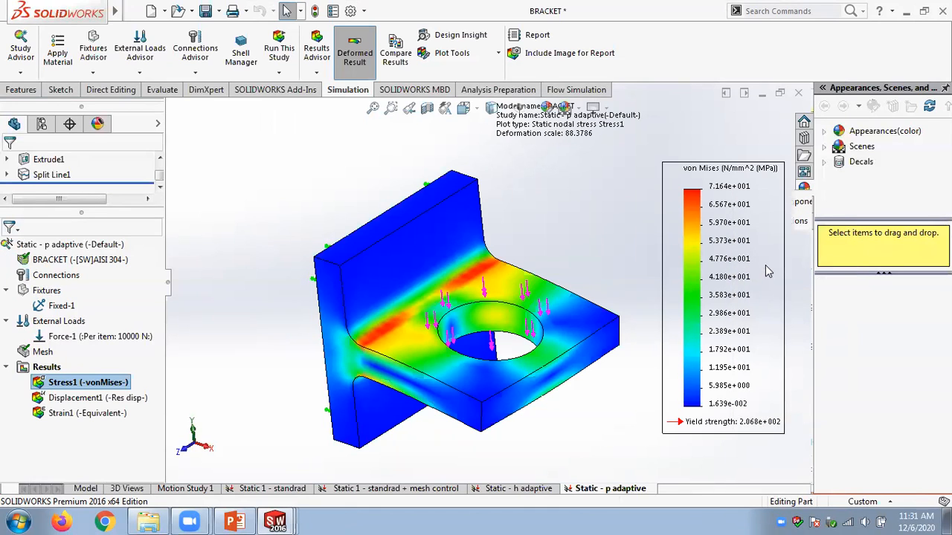
{"action": "left_click", "coordinate": [692, 99]}
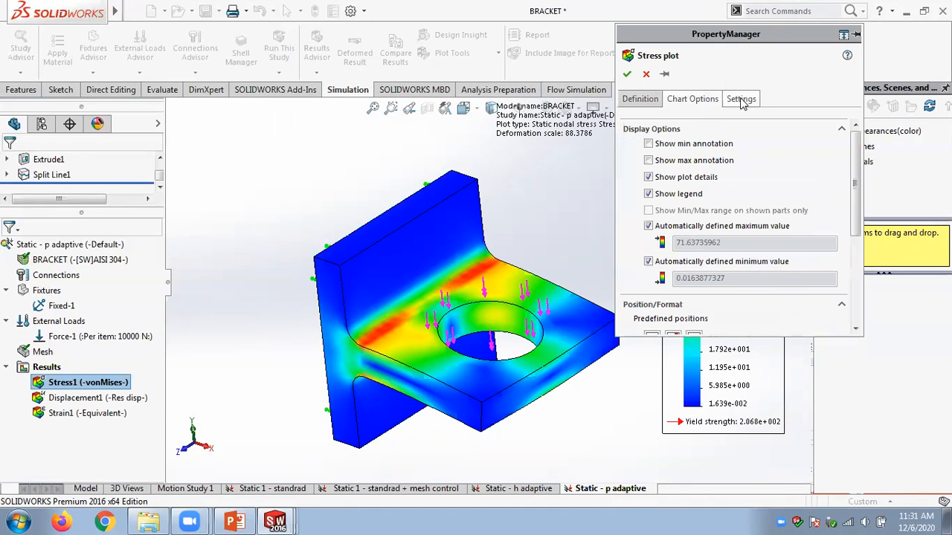
{"action": "left_click", "coordinate": [680, 162]}
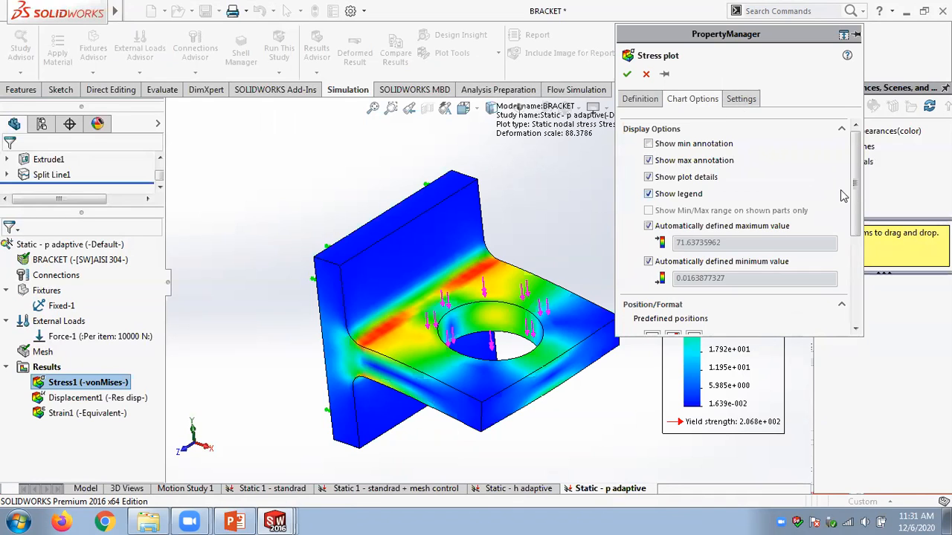
{"action": "scroll", "coordinate": [844, 195], "scroll_direction": "down", "scroll_amount": 5}
{"action": "left_click", "coordinate": [680, 251]}
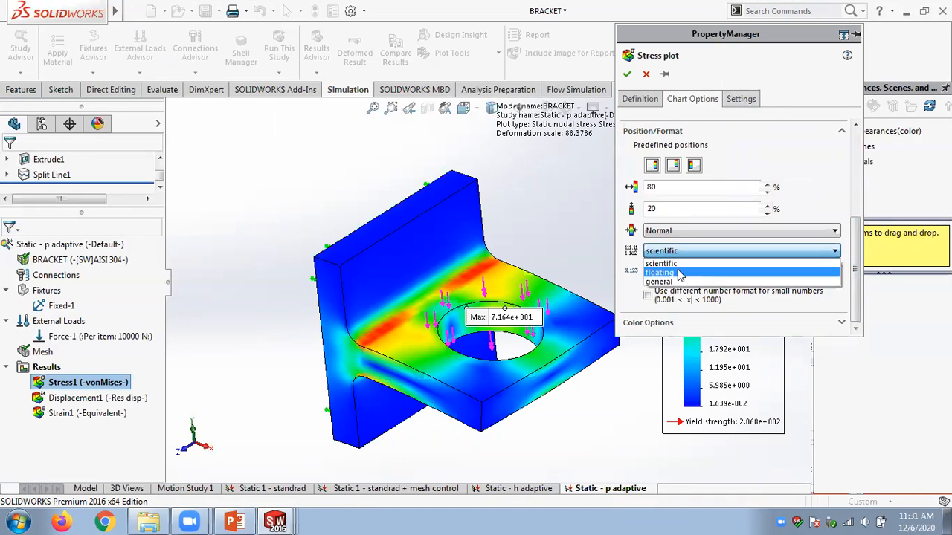
{"action": "left_click", "coordinate": [680, 274]}
{"action": "left_click", "coordinate": [627, 74]}
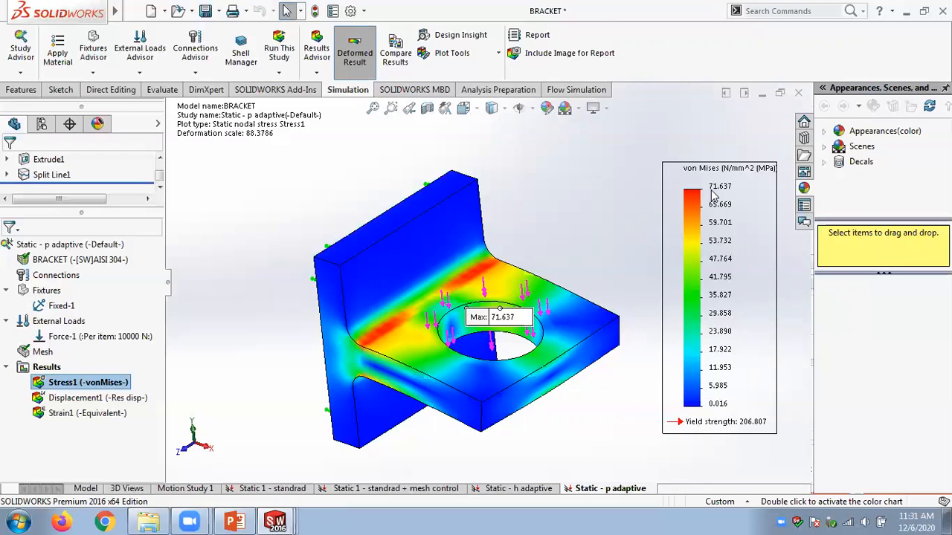
Show the mesh of the Static - p adaptive study and examine the elements around the fillets and the hole.
{"action": "right_click", "coordinate": [43, 352]}
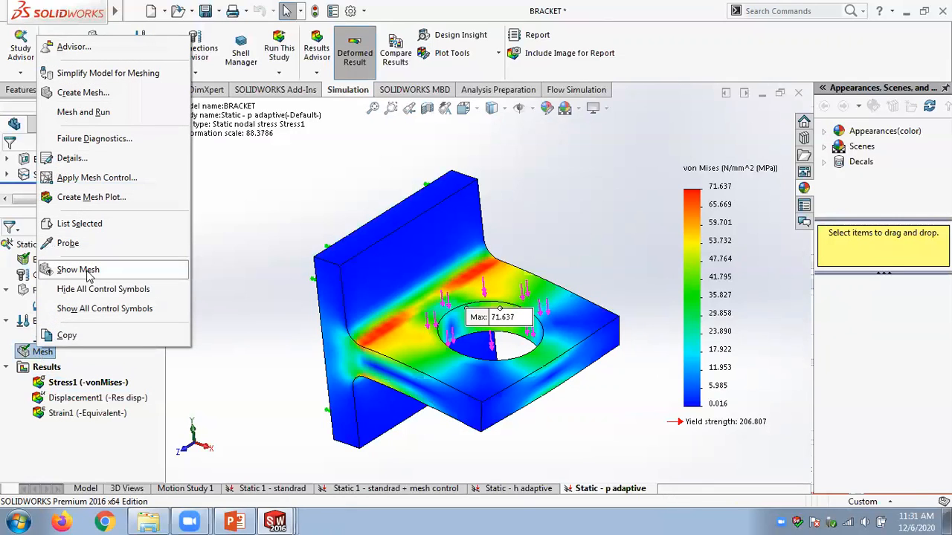
{"action": "left_click", "coordinate": [88, 270]}
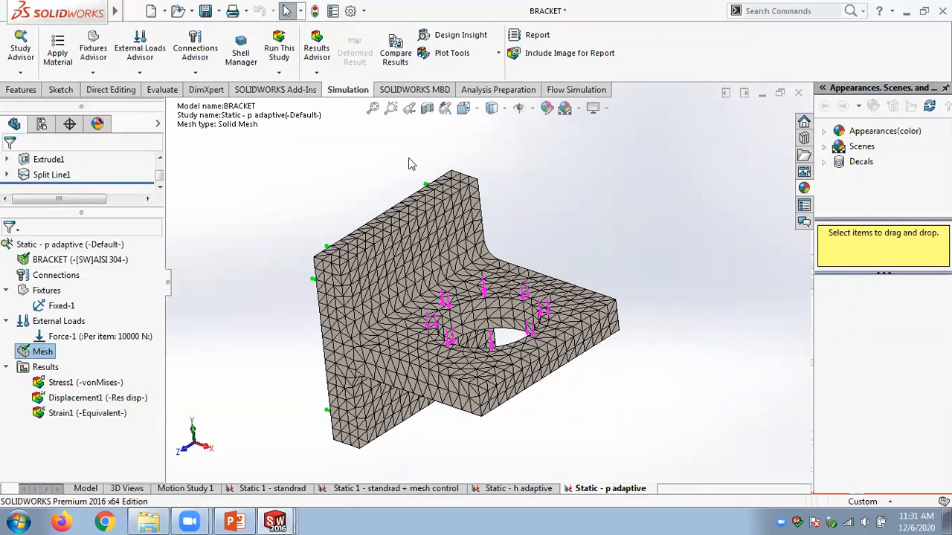
{"action": "mouse_move", "coordinate": [365, 162]}
{"action": "middle_mouse_down"}
{"action": "mouse_move", "coordinate": [389, 110]}
{"action": "mouse_move", "coordinate": [370, 138]}
{"action": "mouse_move", "coordinate": [351, 128]}
{"action": "mouse_move", "coordinate": [359, 39]}
{"action": "mouse_move", "coordinate": [381, 140]}
{"action": "mouse_move", "coordinate": [397, 103]}
{"action": "mouse_move", "coordinate": [372, 111]}
{"action": "mouse_move", "coordinate": [365, 160]}
{"action": "middle_mouse_up"}
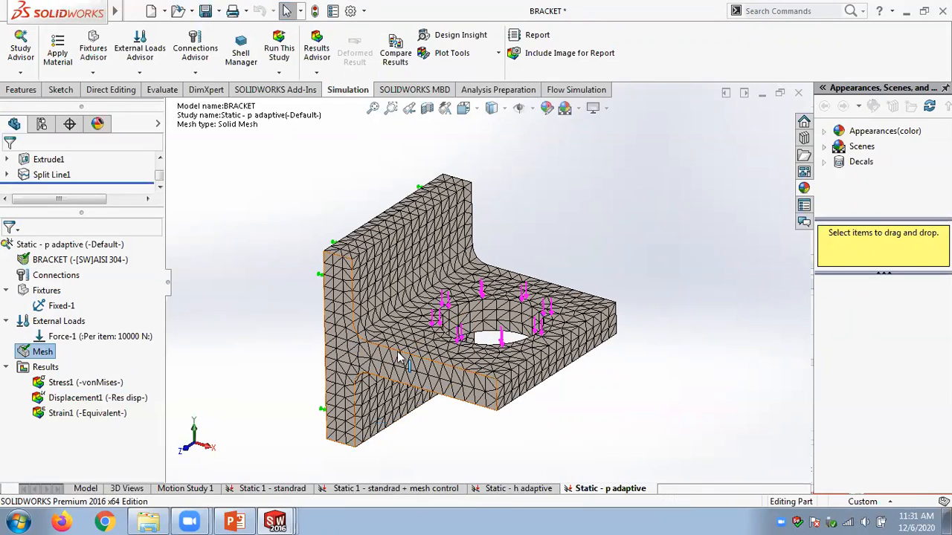
{"action": "scroll", "coordinate": [391, 332], "scroll_direction": "down", "scroll_amount": 4}
{"action": "scroll", "coordinate": [580, 212], "scroll_direction": "up", "scroll_amount": 4}
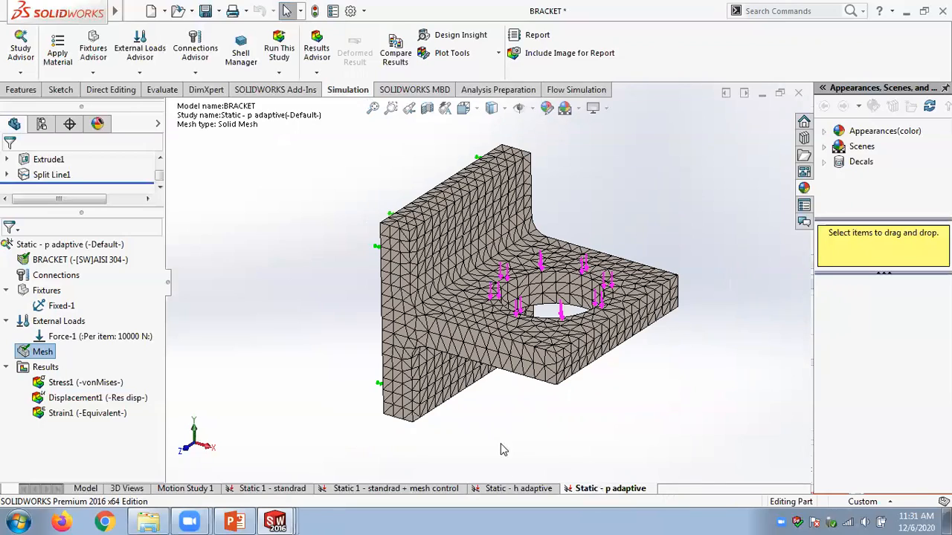
{"action": "scroll", "coordinate": [450, 312], "scroll_direction": "down", "scroll_amount": 5}
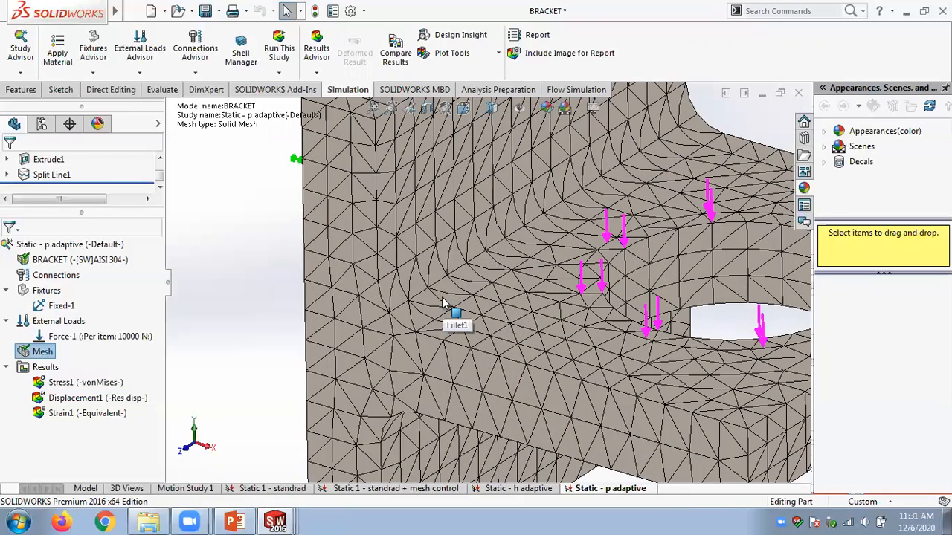
{"action": "scroll", "coordinate": [442, 304], "scroll_direction": "up", "scroll_amount": 5}
Open the mesh details of the Static - p adaptive study and enlarge the window to read the whole list.
{"action": "right_click", "coordinate": [47, 351]}
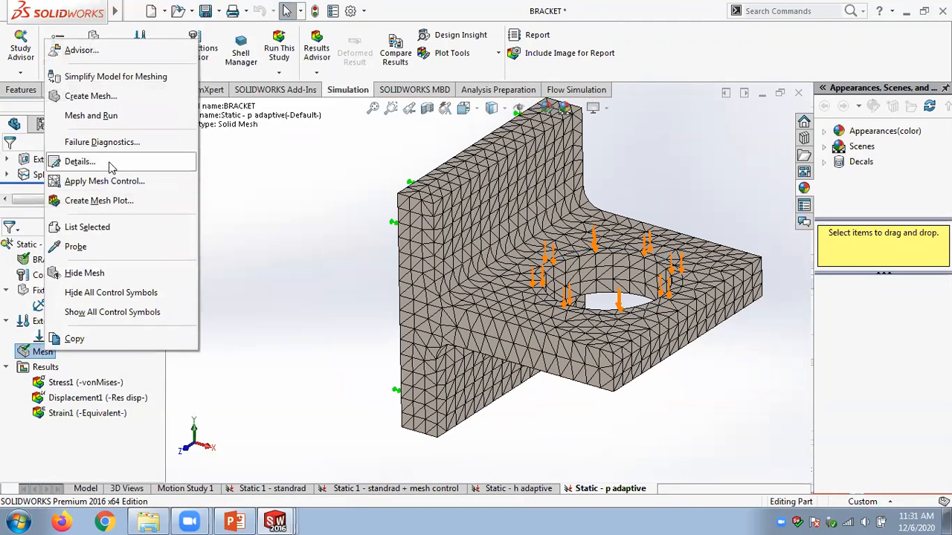
{"action": "left_click", "coordinate": [78, 161]}
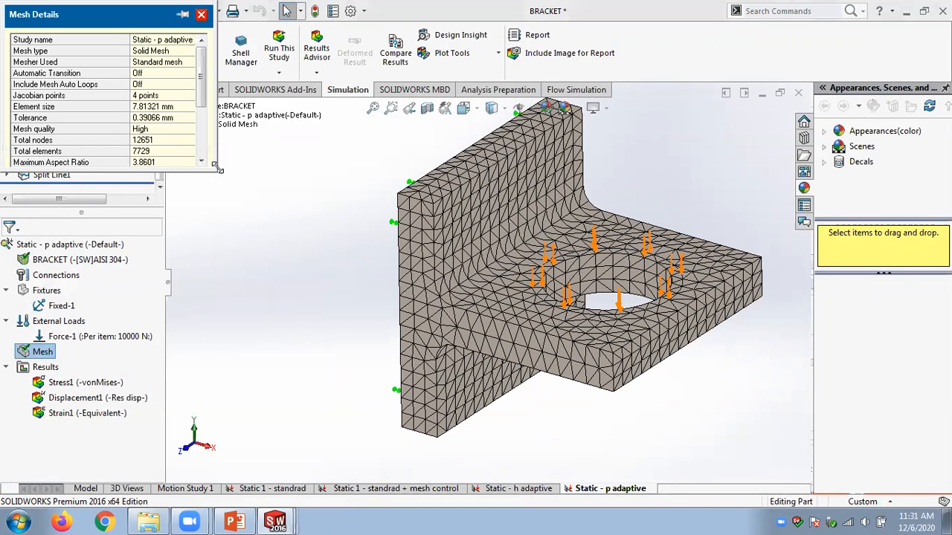
{"action": "left_click_drag", "start_coordinate": [217, 169], "coordinate": [283, 274]}
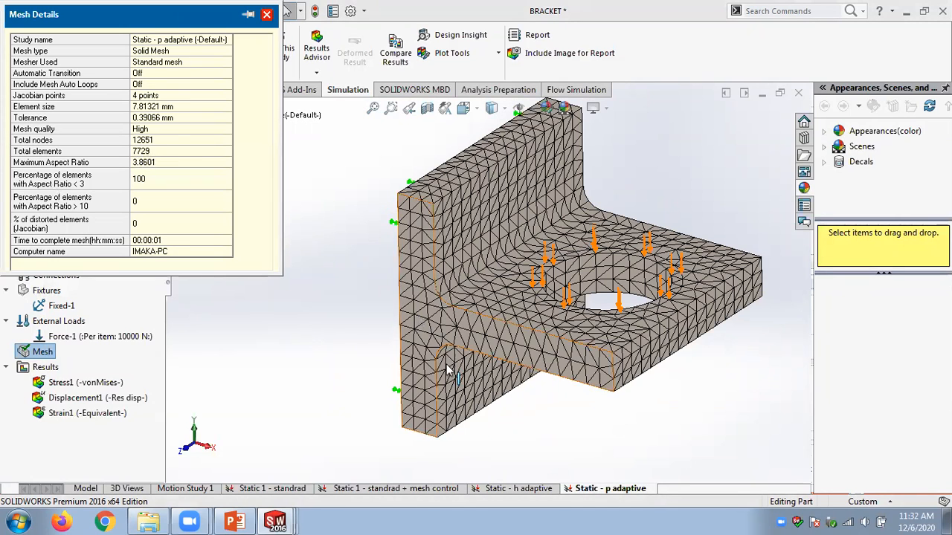
Read the mesh details of the Static - h adaptive and Static - p adaptive studies, comparing their total nodes and elements.
{"action": "left_click", "coordinate": [503, 489]}
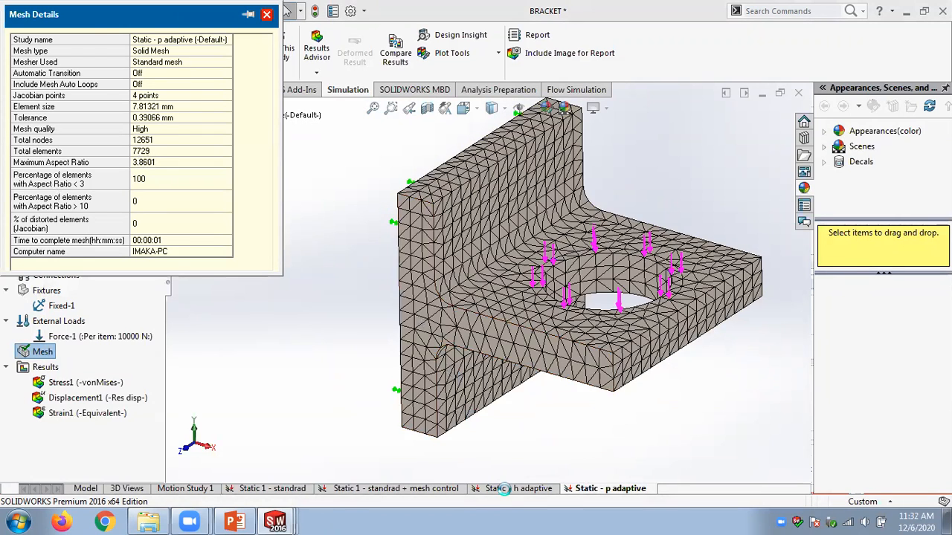
{"action": "right_click", "coordinate": [42, 352]}
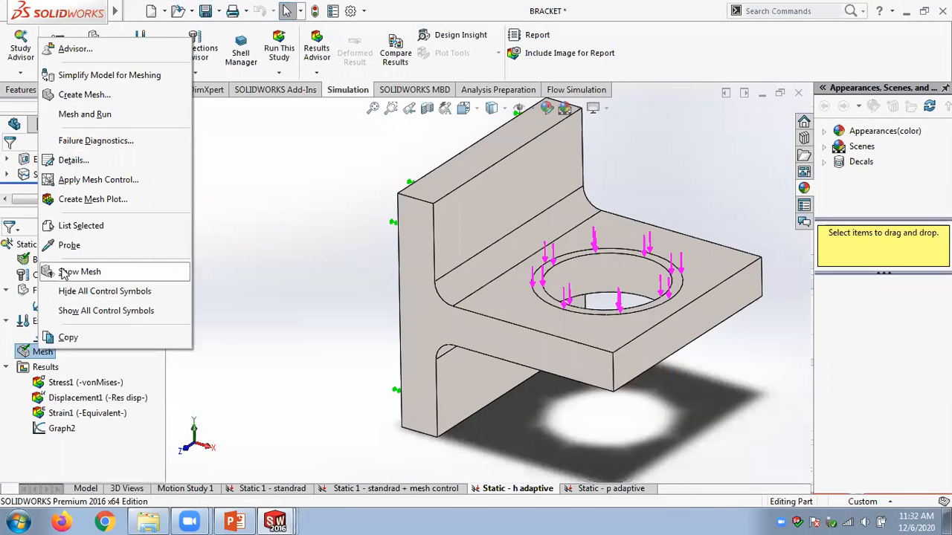
{"action": "left_click", "coordinate": [79, 160]}
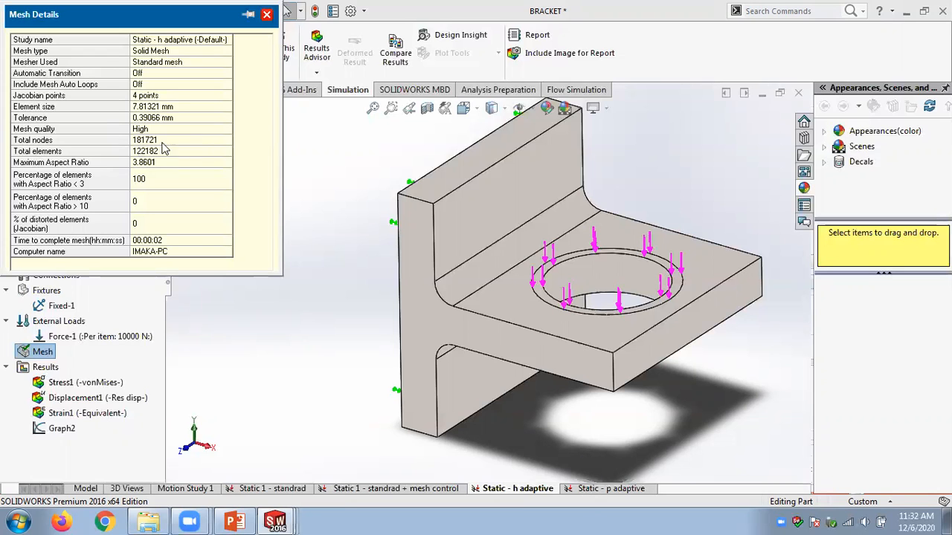
{"action": "left_click", "coordinate": [587, 489]}
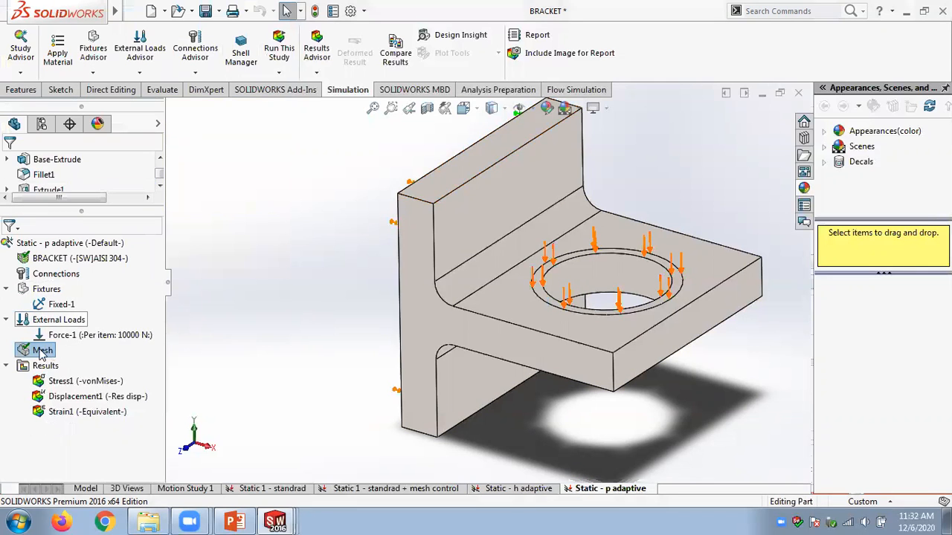
{"action": "right_click", "coordinate": [42, 355]}
{"action": "left_click", "coordinate": [72, 160]}
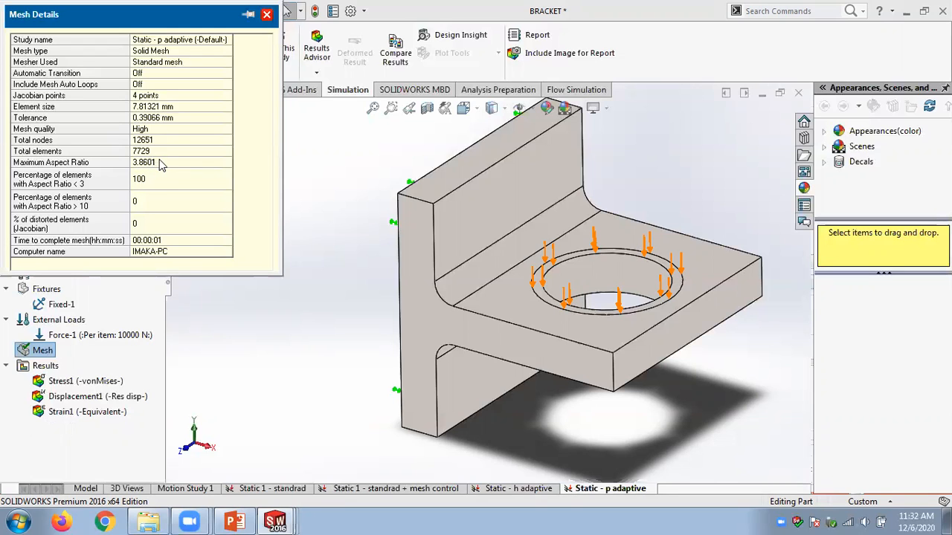
{"action": "left_click", "coordinate": [266, 14]}
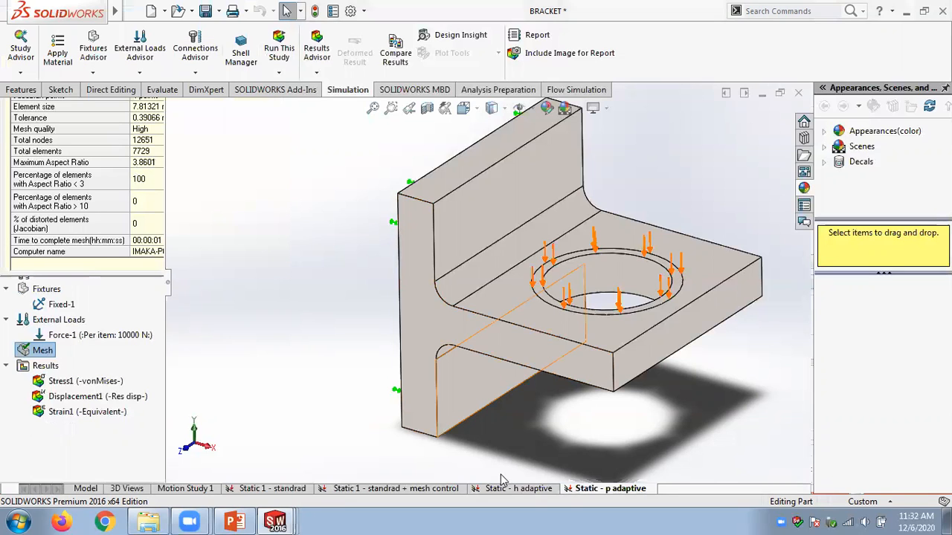
Recheck the total nodes and elements in the mesh details of the Static - h adaptive study and close the details.
{"action": "left_click", "coordinate": [497, 488]}
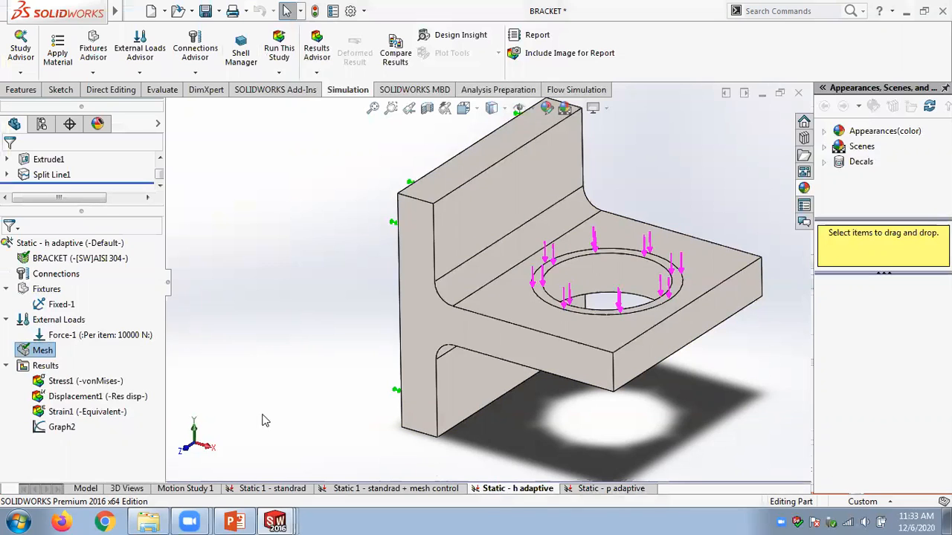
{"action": "right_click", "coordinate": [40, 351]}
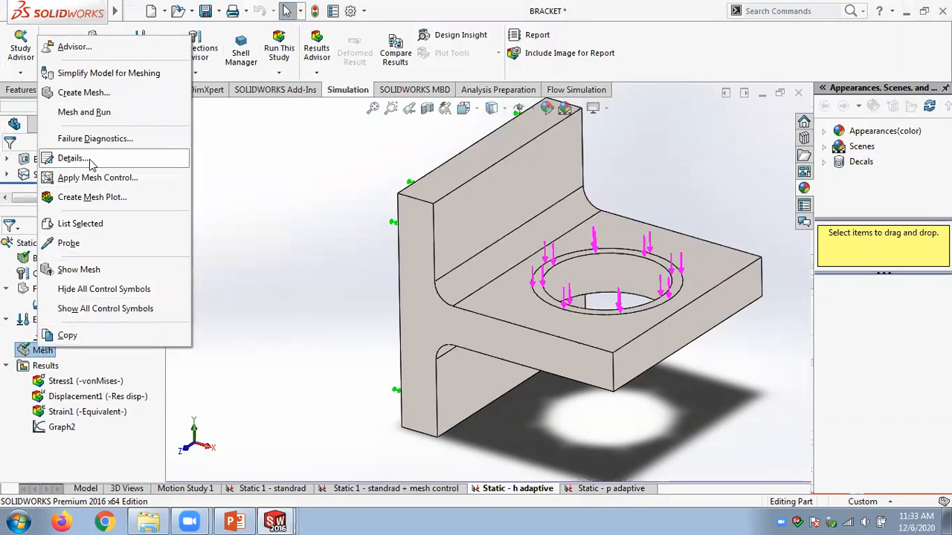
{"action": "left_click", "coordinate": [75, 159]}
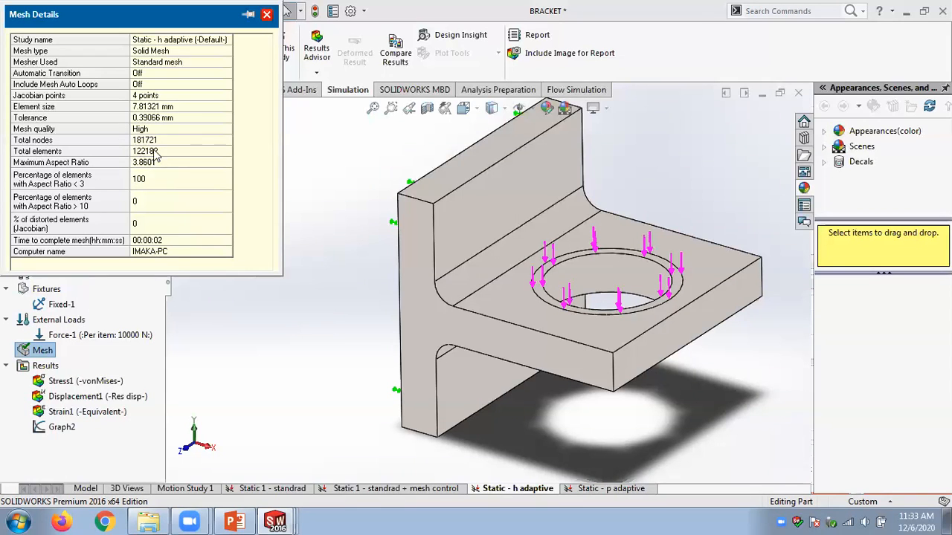
{"action": "left_click", "coordinate": [267, 15]}
Show the mesh of the Static - h adaptive study and that of the Static - p adaptive study to compare their element sizes.
{"action": "right_click", "coordinate": [47, 351]}
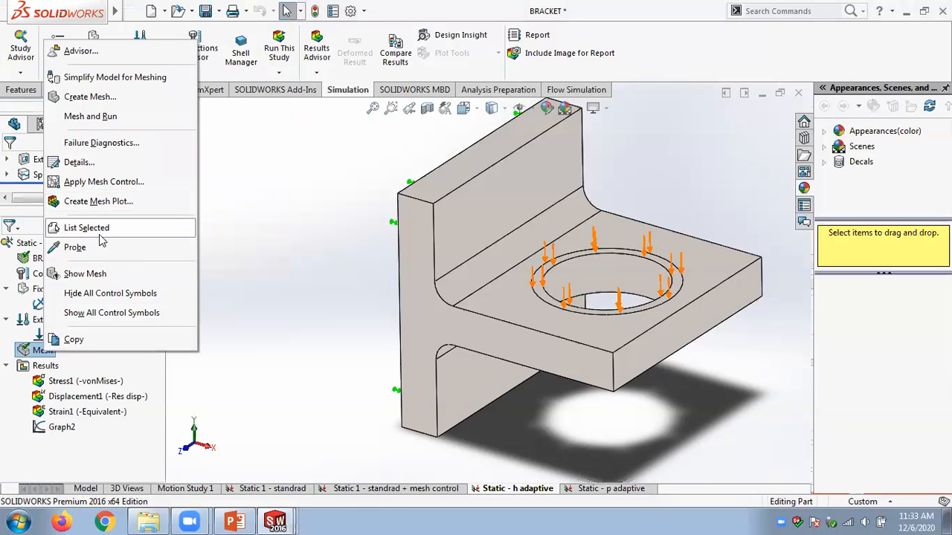
{"action": "left_click", "coordinate": [95, 274]}
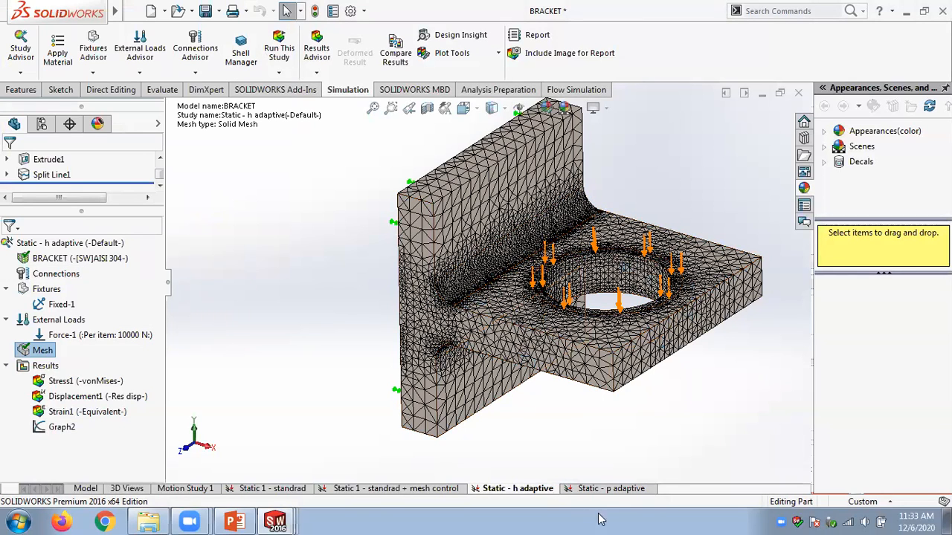
{"action": "left_click", "coordinate": [599, 491]}
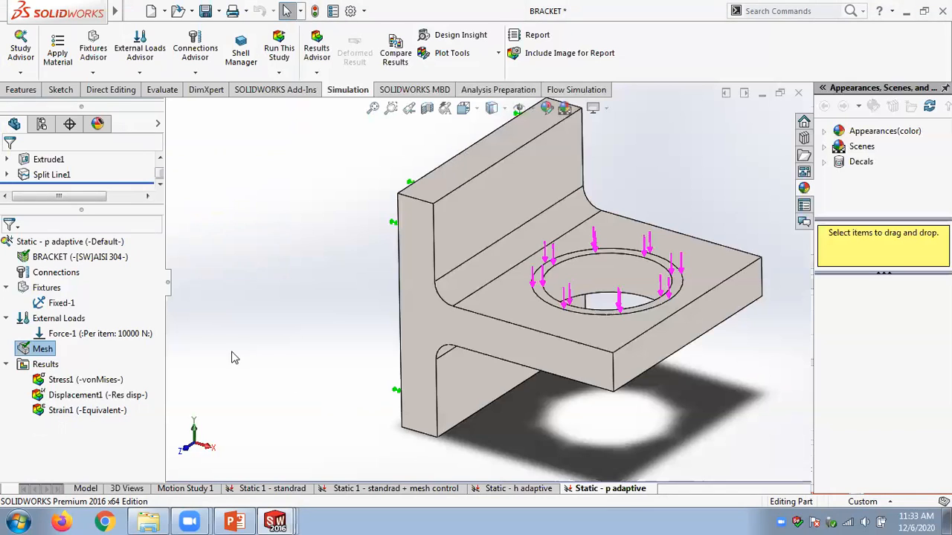
{"action": "right_click", "coordinate": [49, 351]}
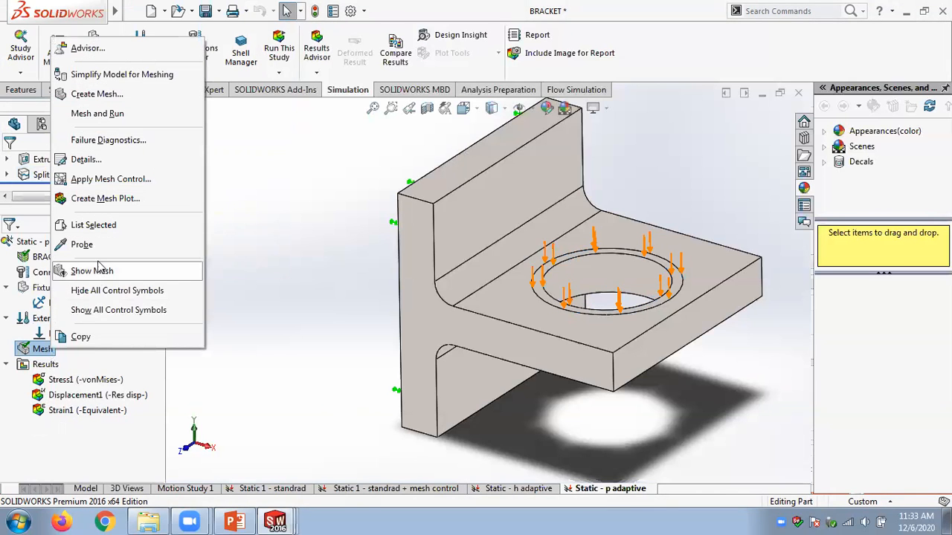
{"action": "left_click", "coordinate": [95, 272]}
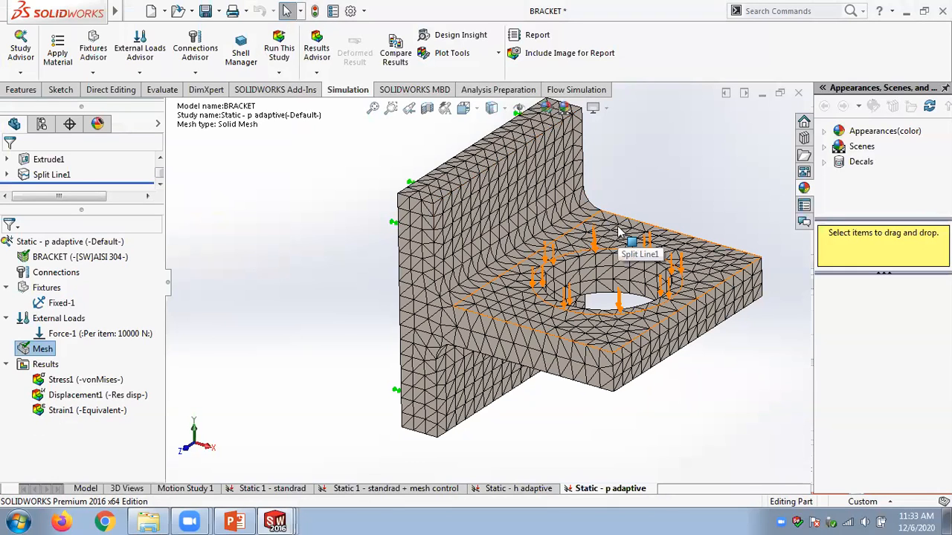
Display the p adaptive study's von Mises stress plot and create an adaptive convergence graph of maximum von Mises stress, closing it once examined.
{"action": "double_click", "coordinate": [68, 379]}
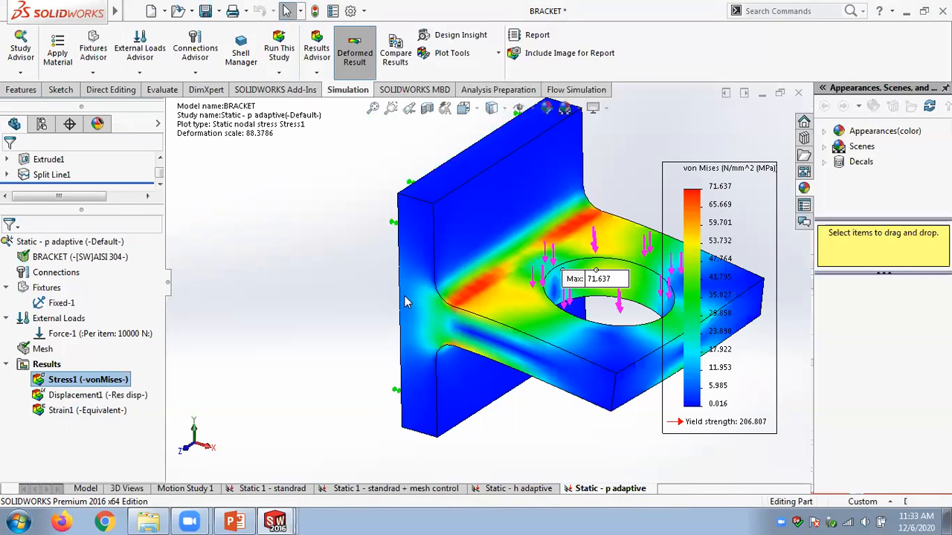
{"action": "left_click", "coordinate": [46, 364]}
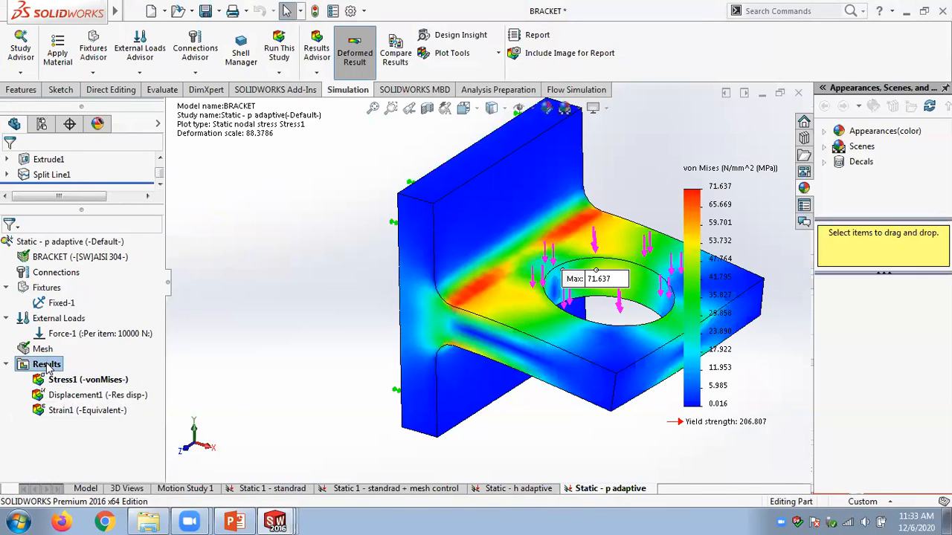
{"action": "right_click", "coordinate": [46, 364]}
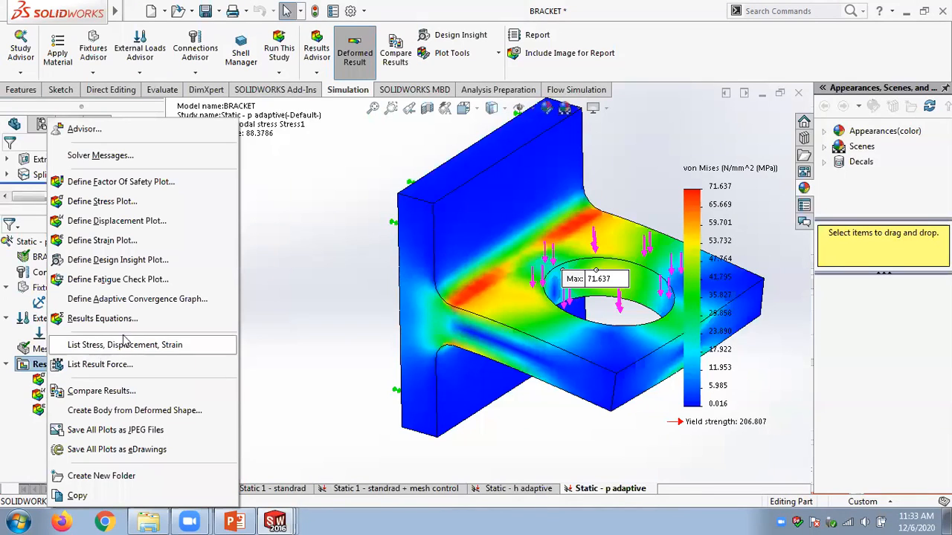
{"action": "left_click", "coordinate": [124, 300]}
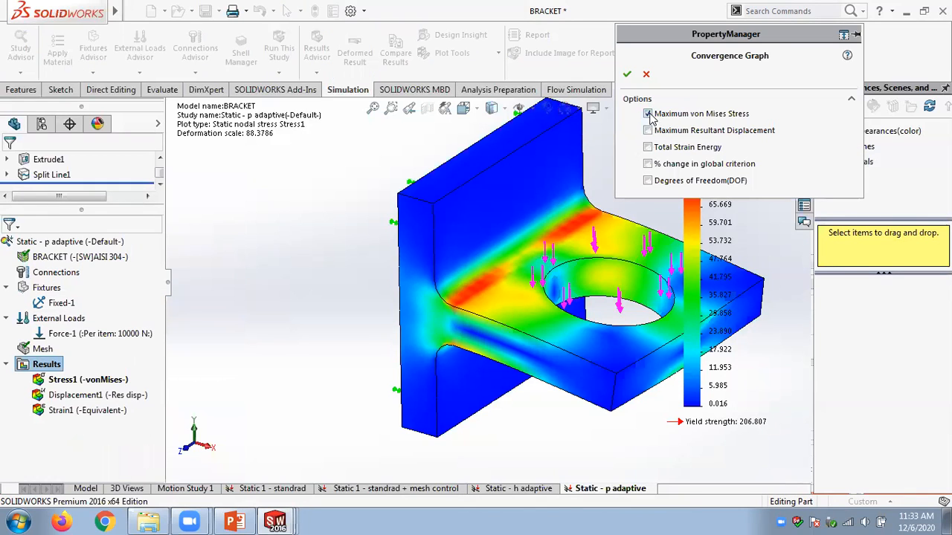
{"action": "left_click", "coordinate": [629, 73]}
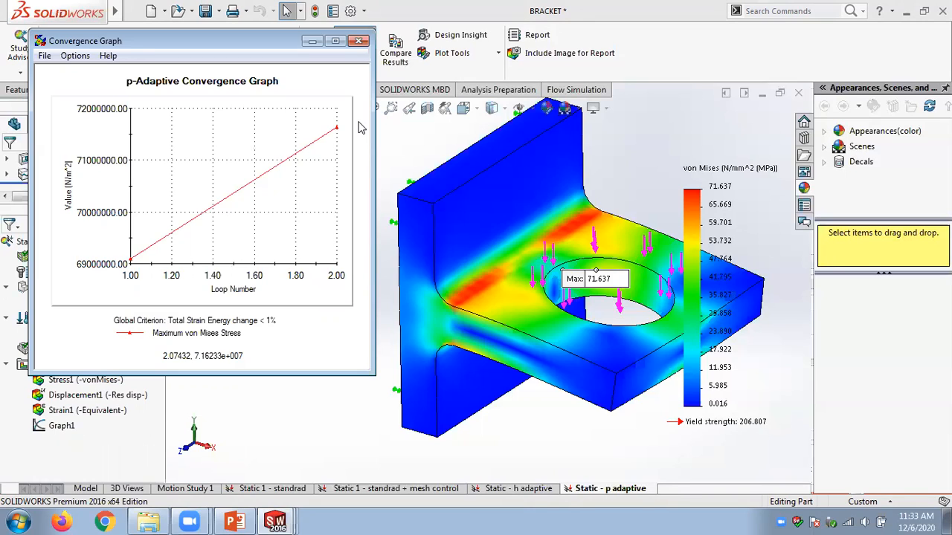
{"action": "left_click", "coordinate": [360, 40]}
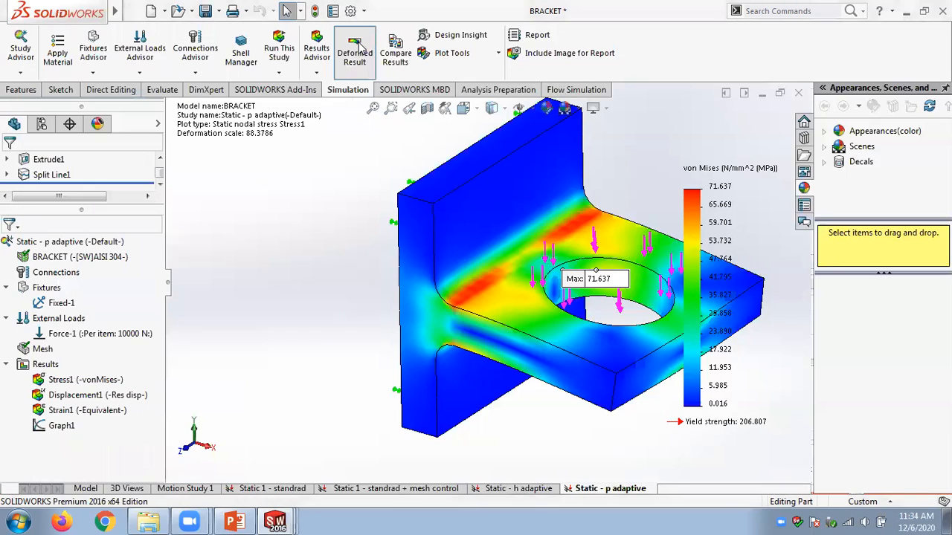
Duplicate the Static - p adaptive study under the name "Static - p adaptive - refined", keeping the Default configuration.
{"action": "right_click", "coordinate": [604, 494]}
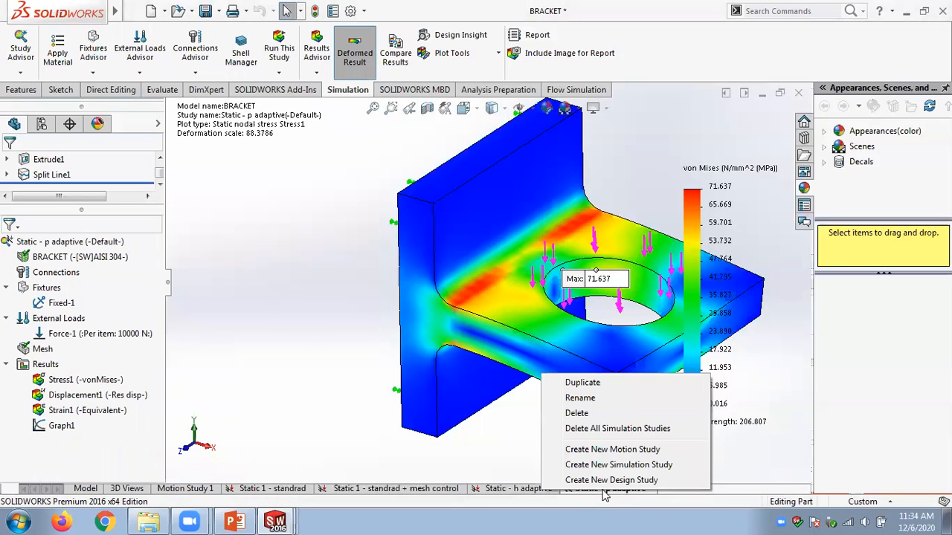
{"action": "left_click", "coordinate": [583, 383]}
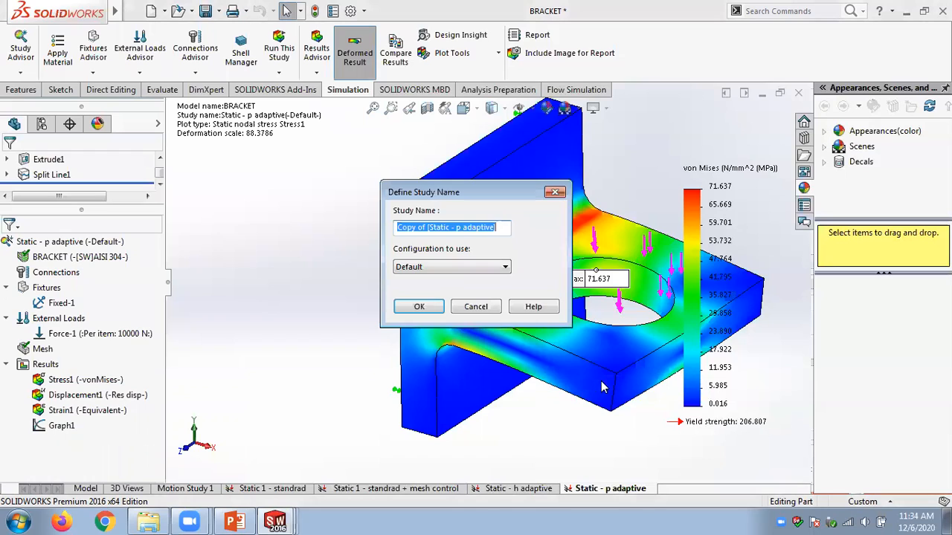
{"action": "left_click_drag", "start_coordinate": [431, 227], "coordinate": [362, 229]}
{"action": "key", "text": "BackSpace"}
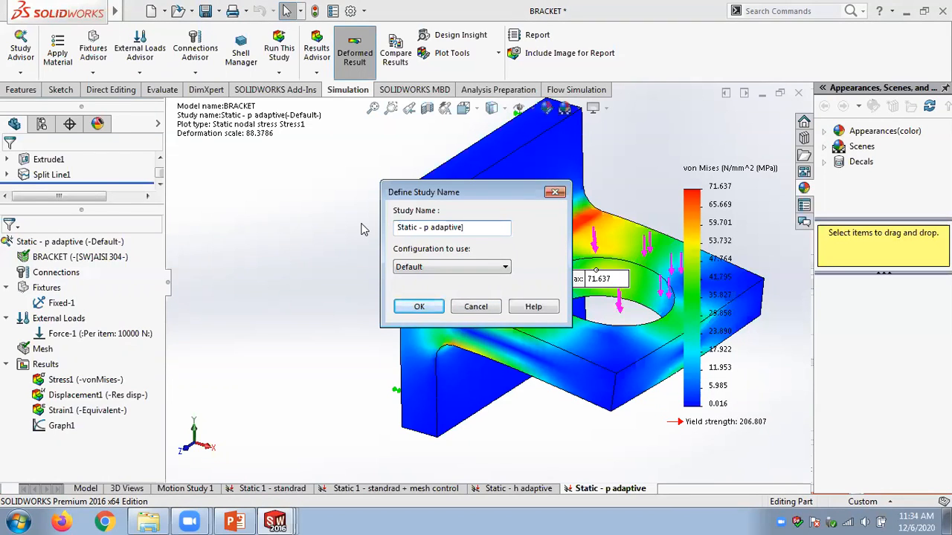
{"action": "key", "text": "End"}
{"action": "key", "text": "BackSpace"}
{"action": "type", "text": "- refined"}
{"action": "key", "text": "Return"}
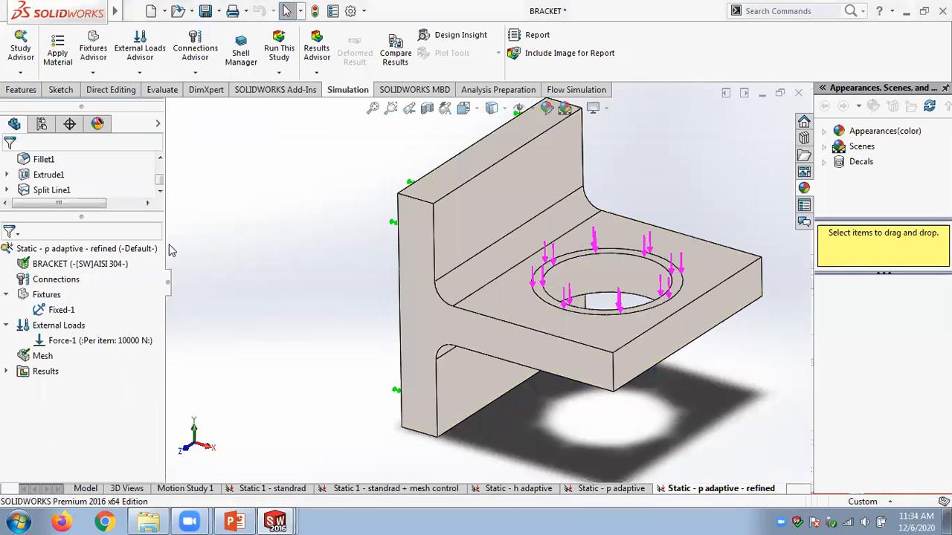
Open the adaptive properties of the Static - p adaptive - refined study and its total strain energy change limit for editing.
{"action": "right_click", "coordinate": [140, 250]}
{"action": "left_click", "coordinate": [189, 365]}
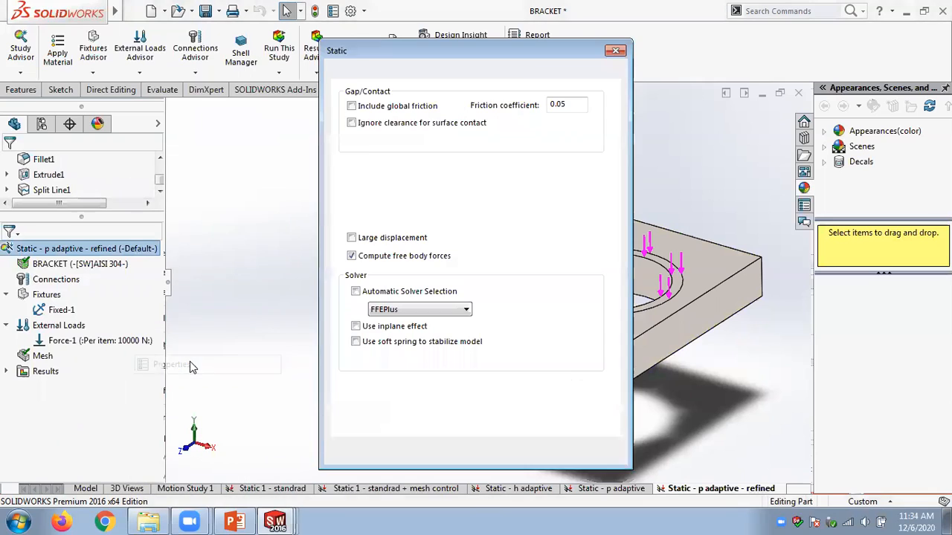
{"action": "left_click", "coordinate": [382, 72]}
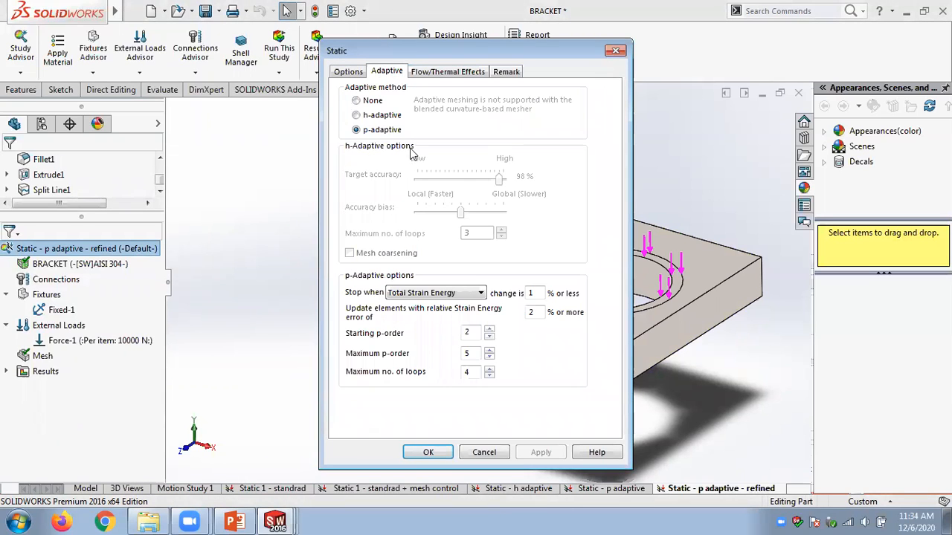
{"action": "double_click", "coordinate": [530, 294]}
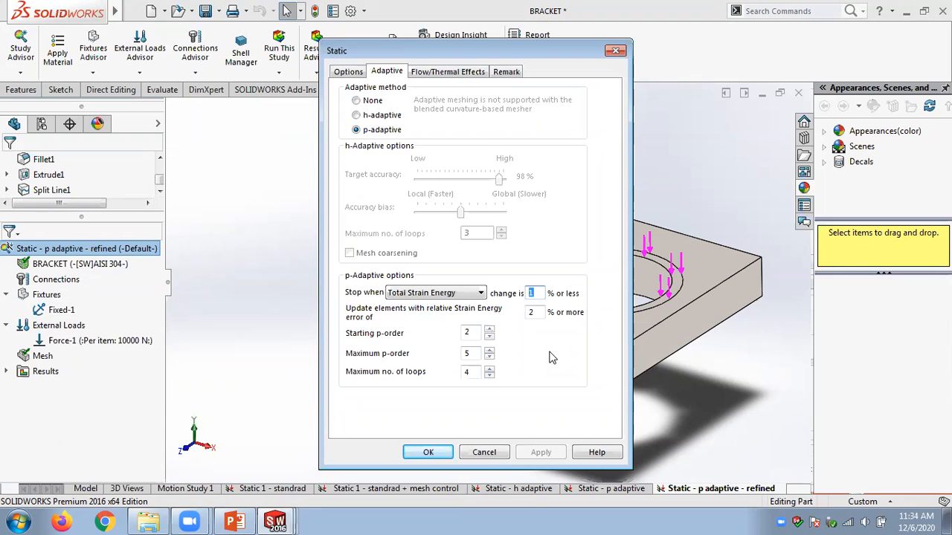
Switch to the PowerPoint presentation and enlarge slide 15 to read the modified p-adaptive solution settings.
{"action": "left_click", "coordinate": [235, 522]}
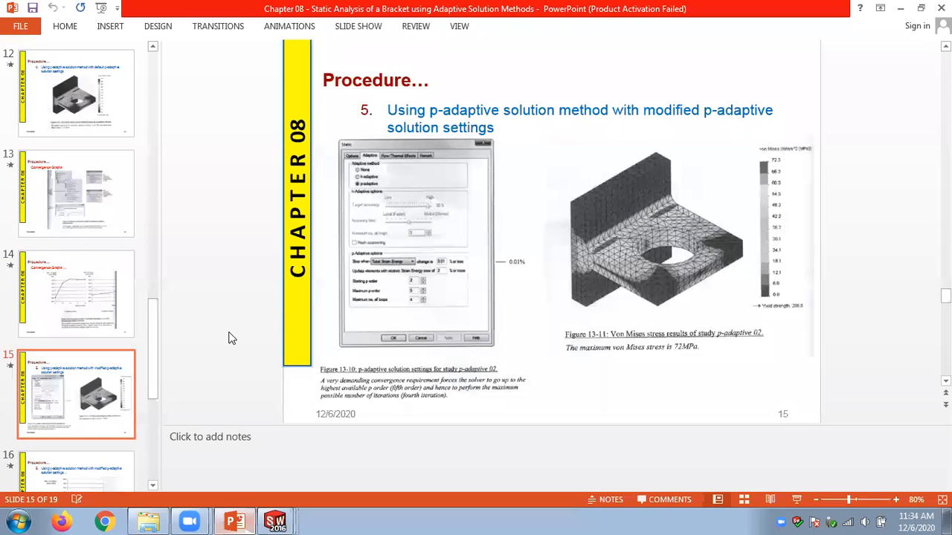
{"action": "left_click", "coordinate": [896, 499]}
{"action": "left_click", "coordinate": [896, 500]}
{"action": "left_click", "coordinate": [896, 500]}
{"action": "left_click", "coordinate": [896, 499]}
{"action": "left_click", "coordinate": [896, 499]}
{"action": "left_click", "coordinate": [896, 500]}
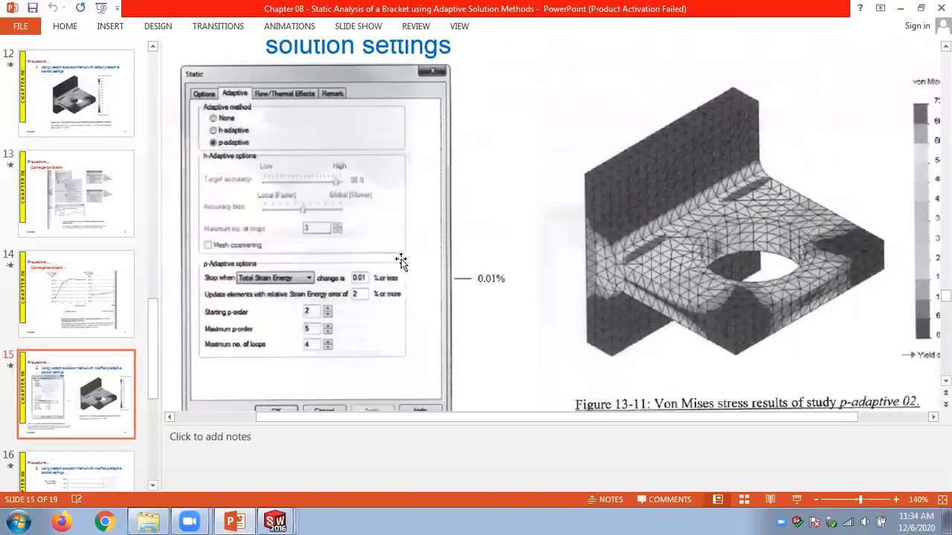
{"action": "scroll", "coordinate": [342, 246], "scroll_direction": "down", "scroll_amount": 1}
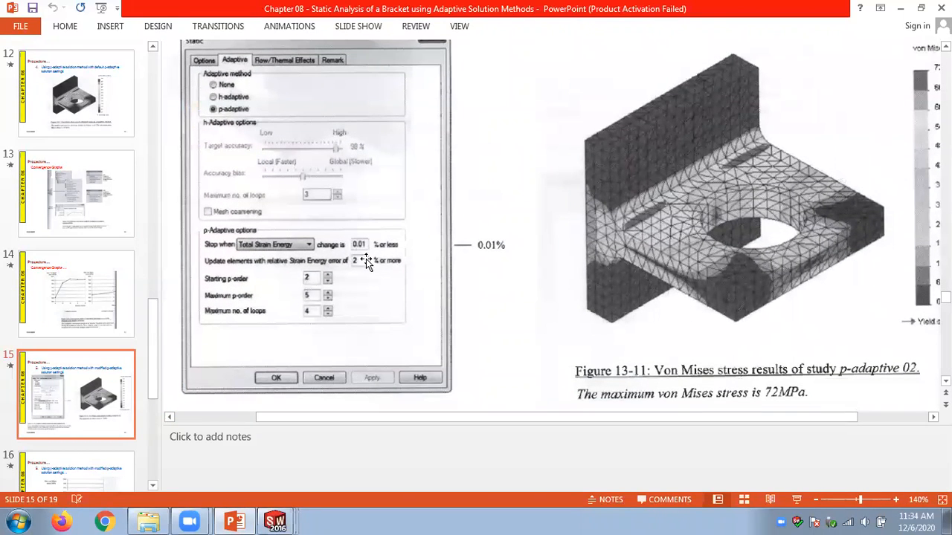
Return to SOLIDWORKS and set the p-adaptive stopping criterion to a total strain energy change of 0.01% or less, accepting the study properties.
{"action": "left_click", "coordinate": [275, 521]}
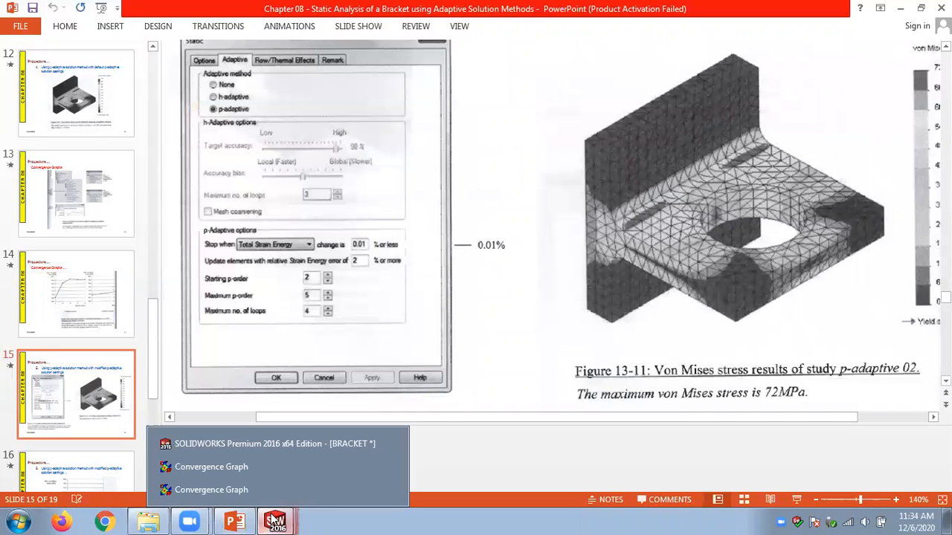
{"action": "left_click", "coordinate": [226, 439]}
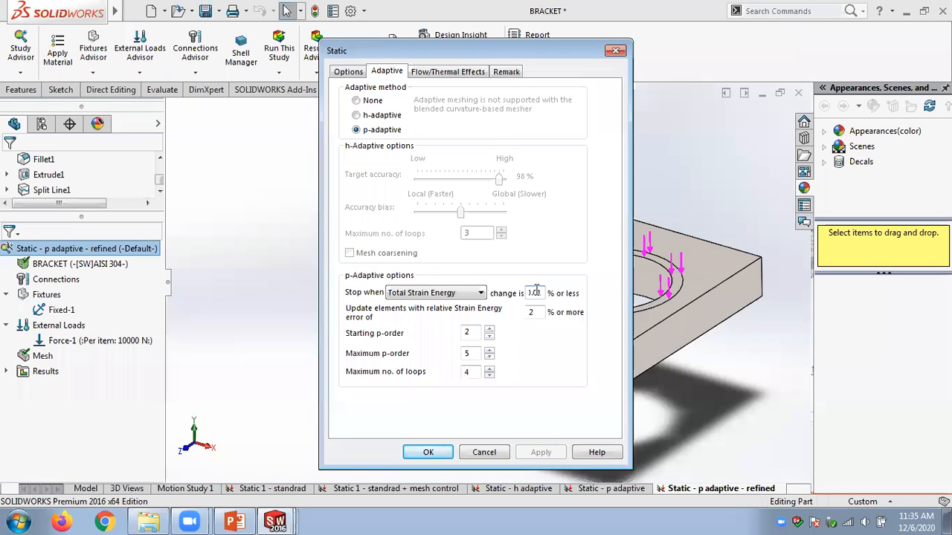
{"action": "left_click_drag", "start_coordinate": [545, 293], "coordinate": [528, 292]}
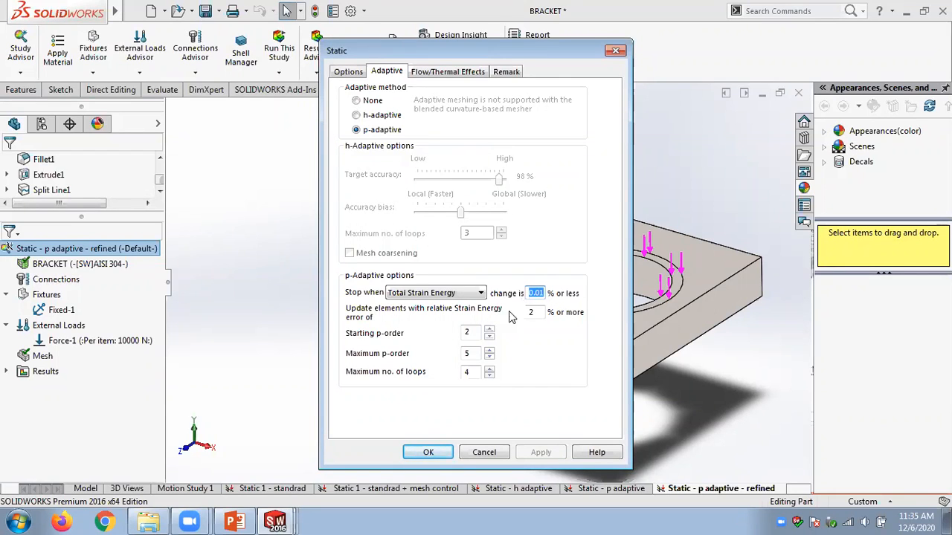
{"action": "left_click", "coordinate": [429, 452]}
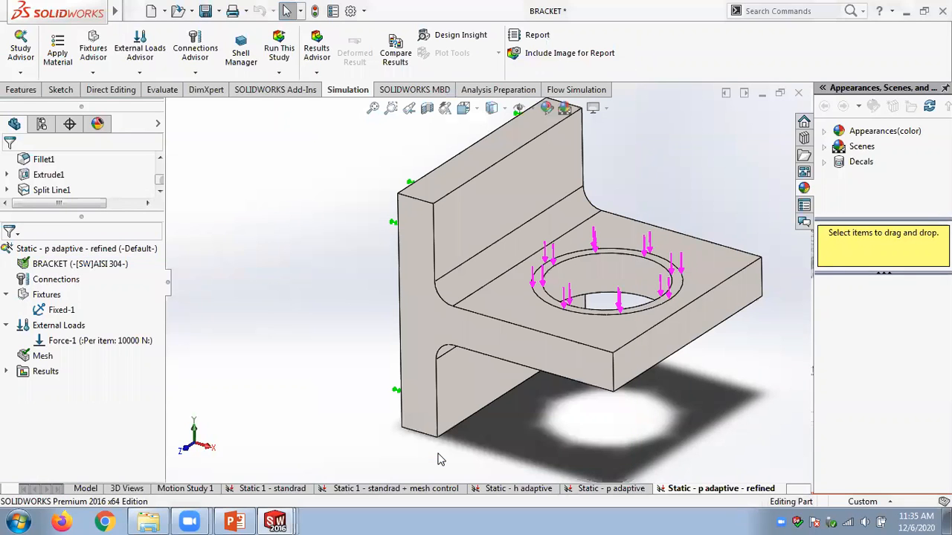
Run the Static - p adaptive - refined study and display the Static - p adaptive study's von Mises stress plot for comparison.
{"action": "right_click", "coordinate": [60, 250]}
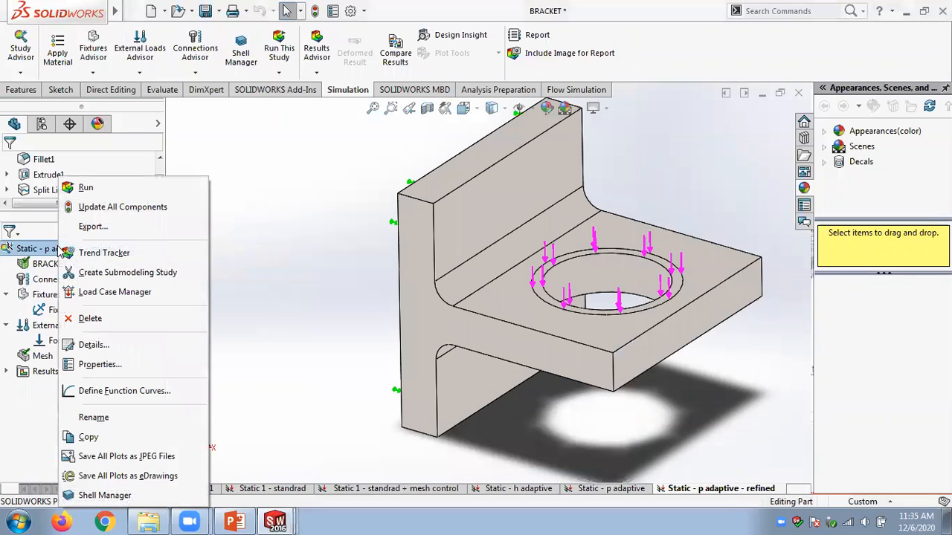
{"action": "left_click", "coordinate": [82, 188]}
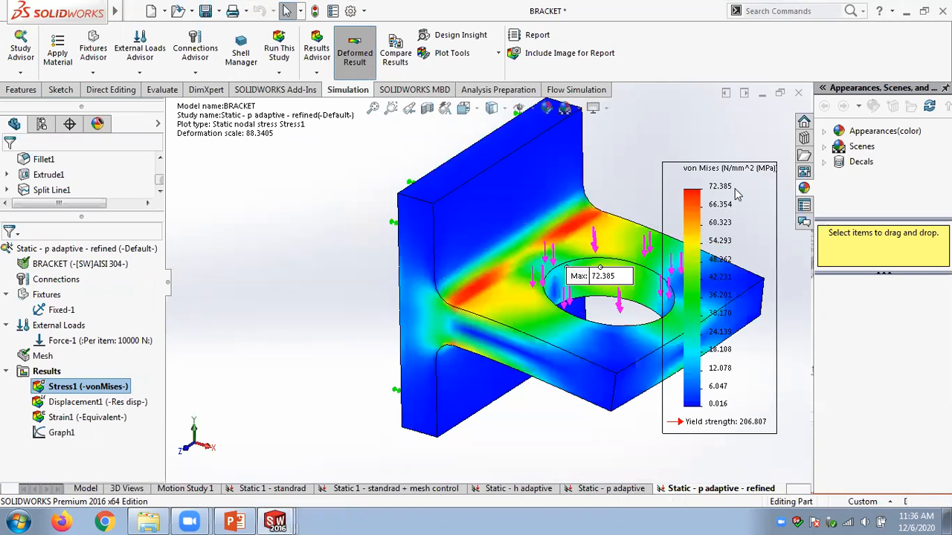
{"action": "left_click", "coordinate": [593, 490]}
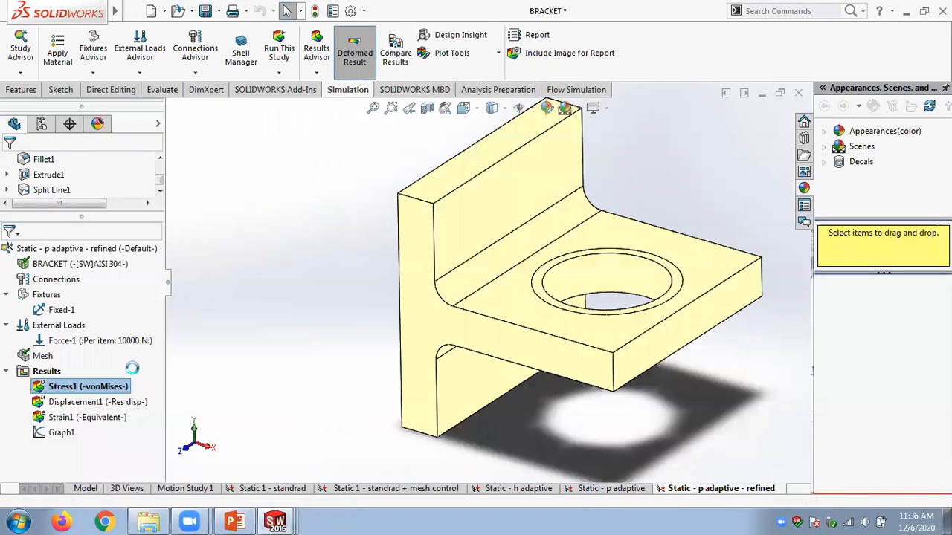
{"action": "double_click", "coordinate": [75, 381]}
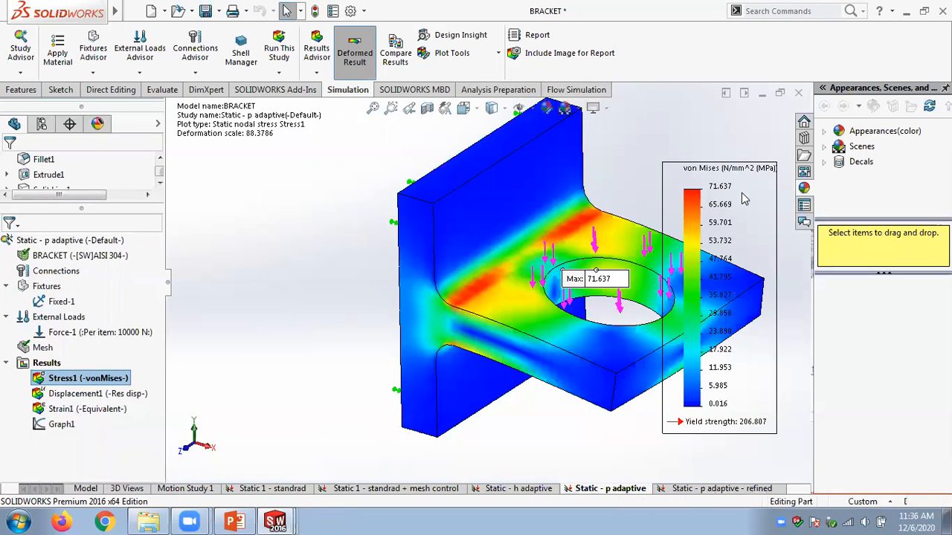
Show the mesh of the Static - p adaptive - refined study and read its mesh details.
{"action": "left_click", "coordinate": [690, 489]}
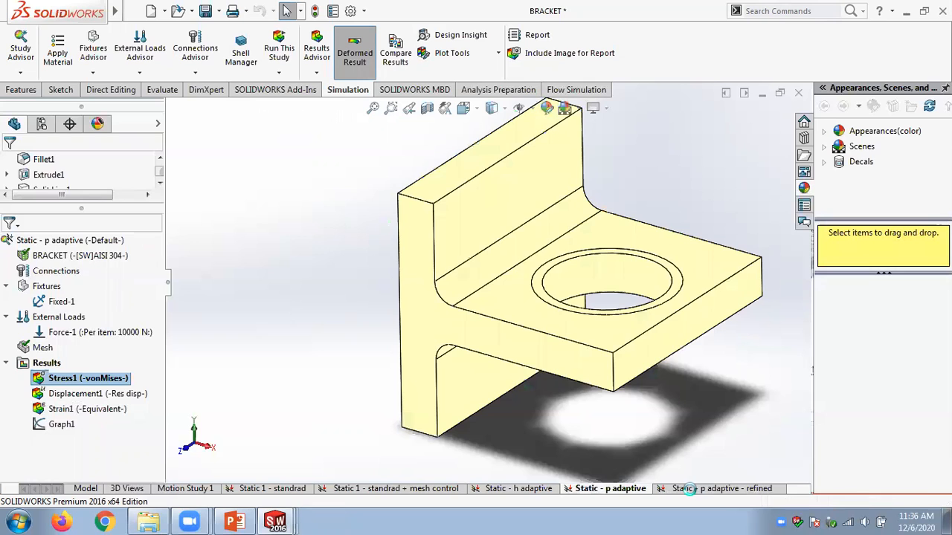
{"action": "right_click", "coordinate": [41, 356]}
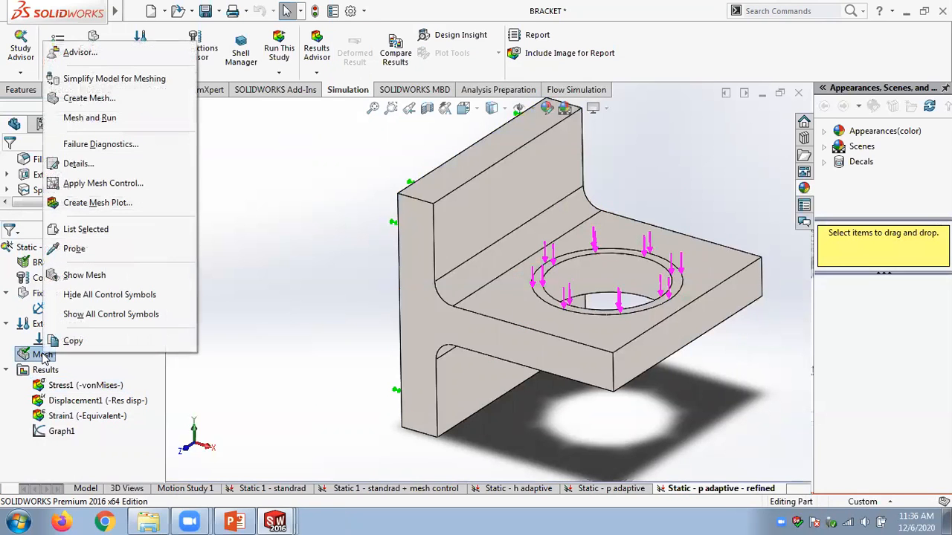
{"action": "left_click", "coordinate": [98, 277]}
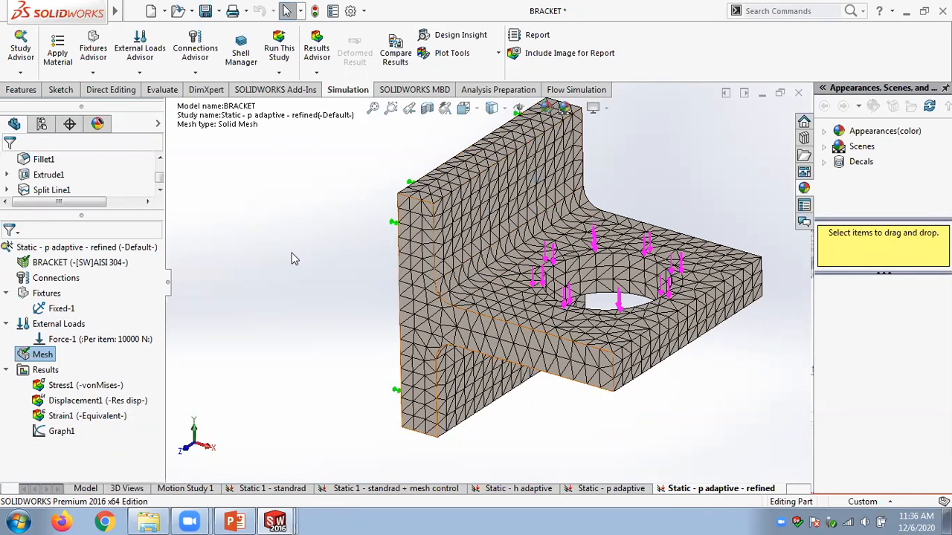
{"action": "right_click", "coordinate": [33, 356]}
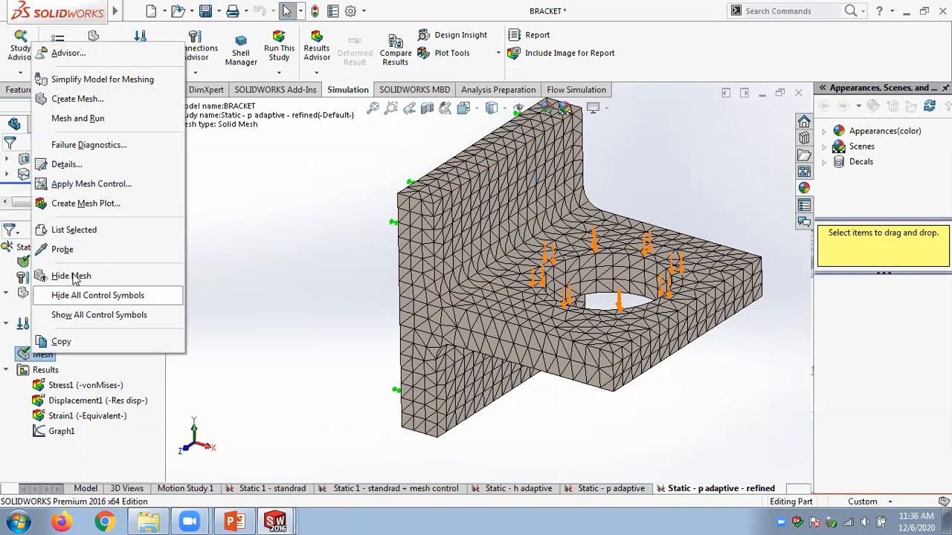
{"action": "left_click", "coordinate": [75, 170]}
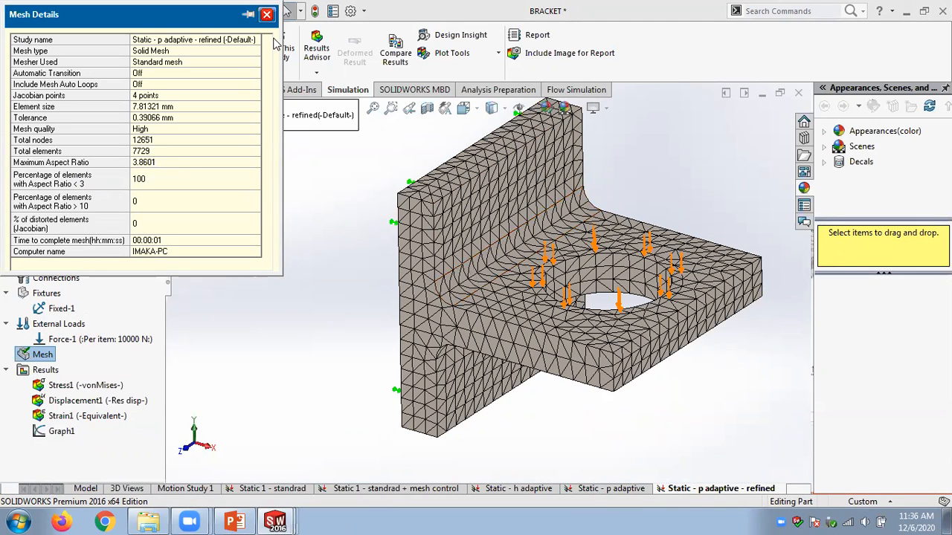
{"action": "left_click", "coordinate": [266, 14]}
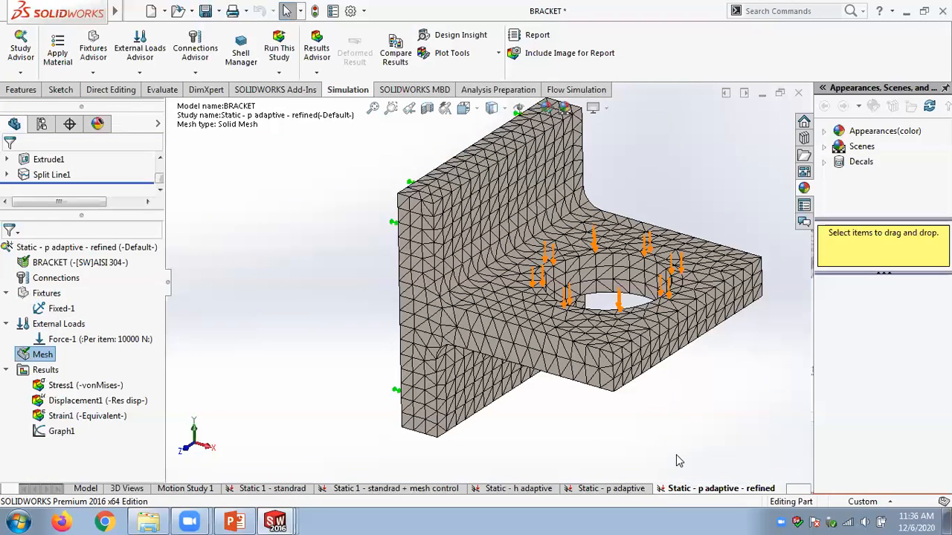
Define an adaptive convergence graph of maximum von Mises stress for the Static - p adaptive - refined study.
{"action": "left_click", "coordinate": [48, 372]}
{"action": "right_click", "coordinate": [48, 372]}
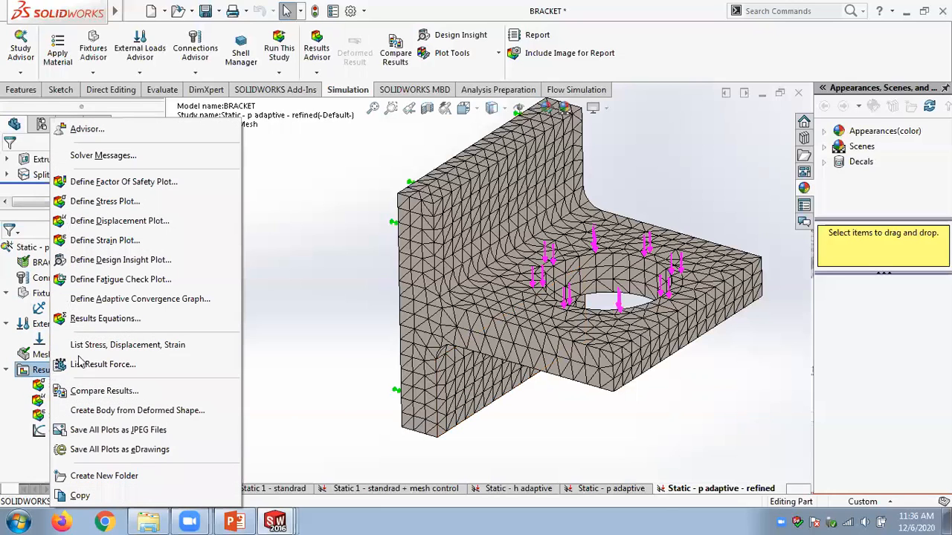
{"action": "left_click", "coordinate": [143, 299]}
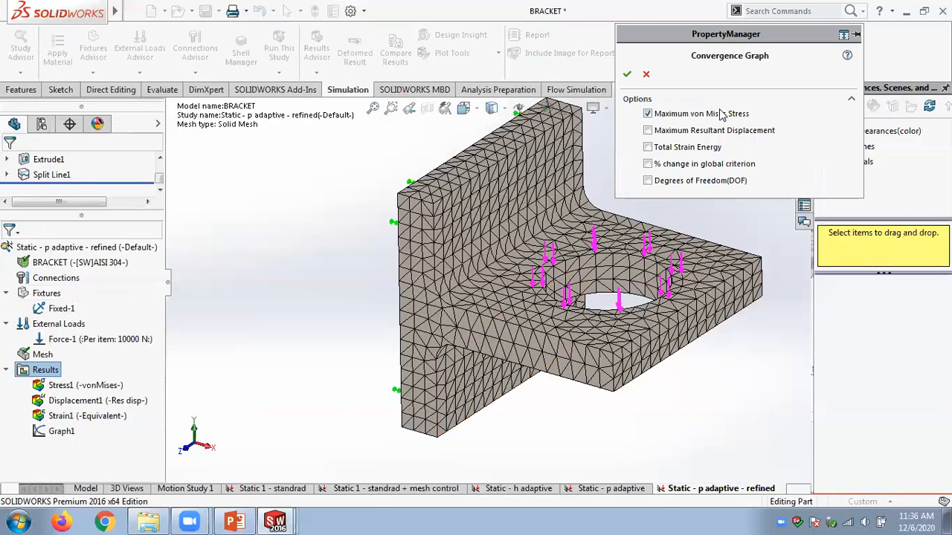
{"action": "left_click", "coordinate": [627, 75]}
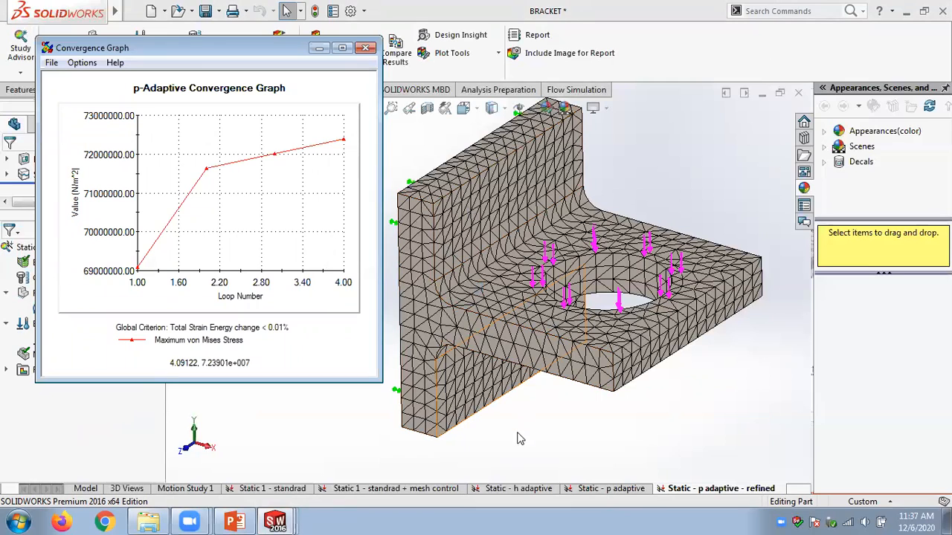
Compare the von Mises stress plots of the Static - h adaptive and Static - p adaptive - refined studies.
{"action": "left_click", "coordinate": [518, 489]}
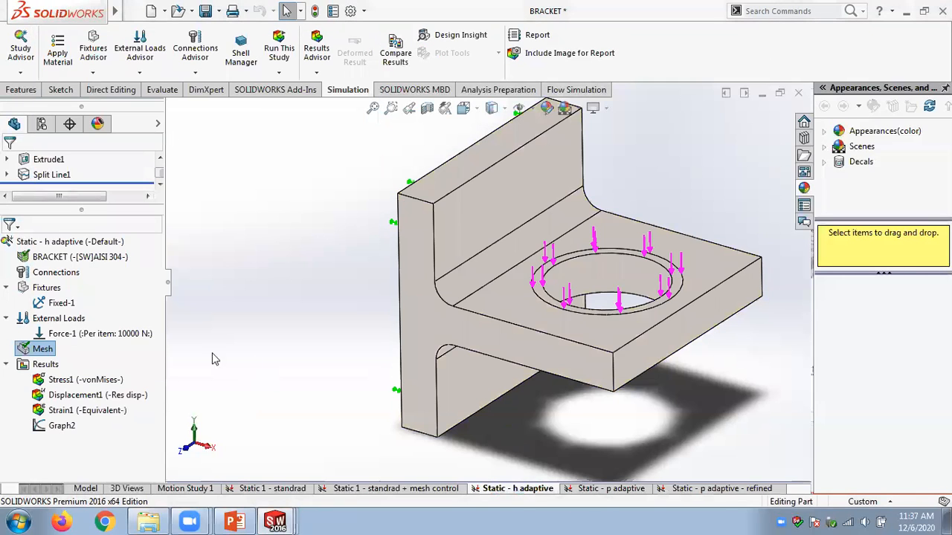
{"action": "left_click", "coordinate": [71, 380]}
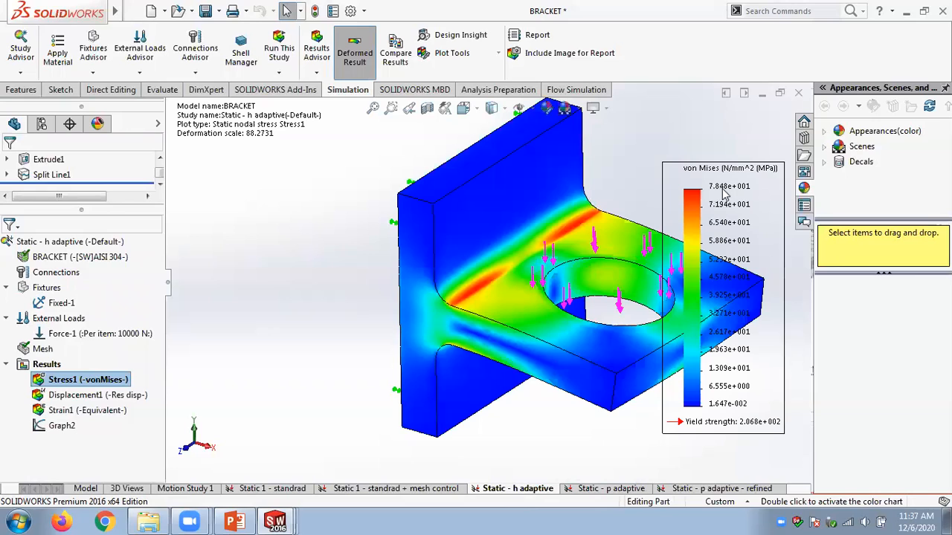
{"action": "left_click", "coordinate": [701, 489]}
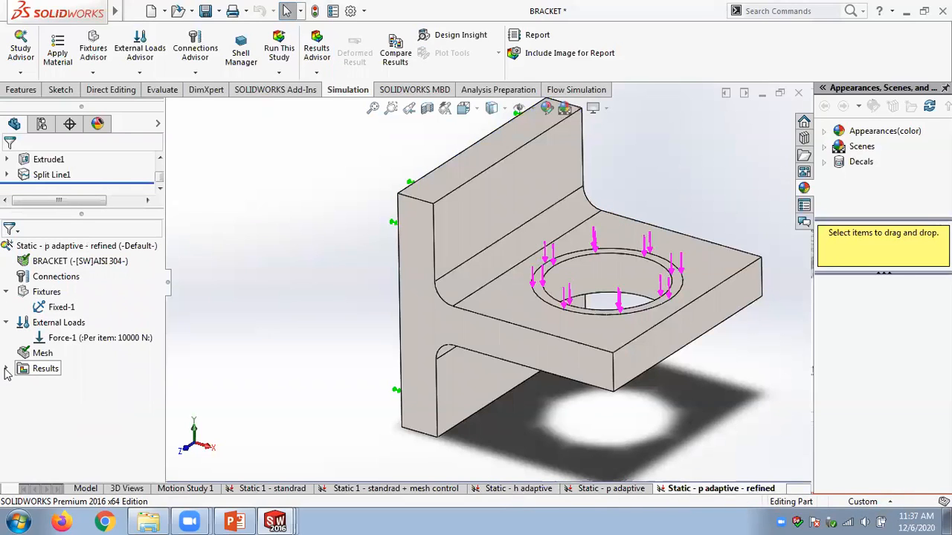
{"action": "double_click", "coordinate": [60, 384]}
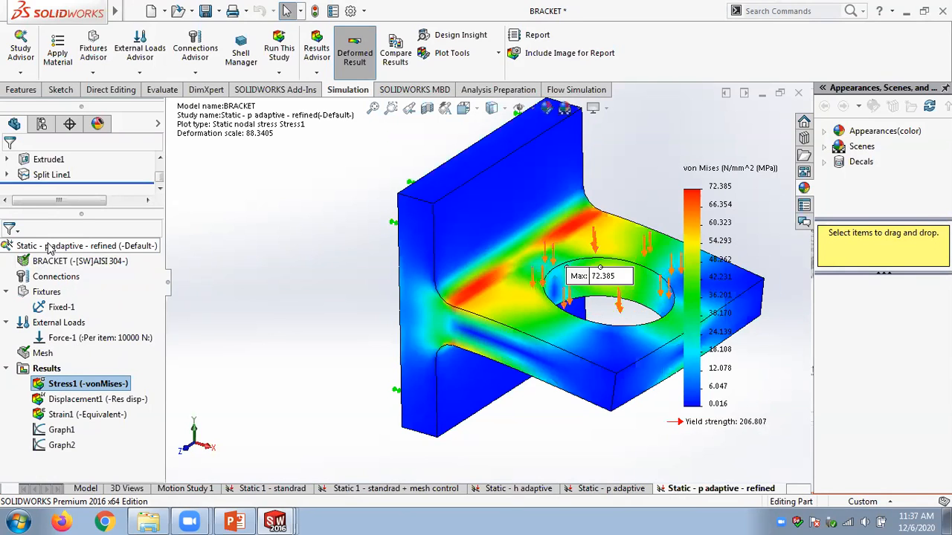
Review the p-adaptive options in the Static - p adaptive - refined study's properties without changing them.
{"action": "right_click", "coordinate": [52, 246]}
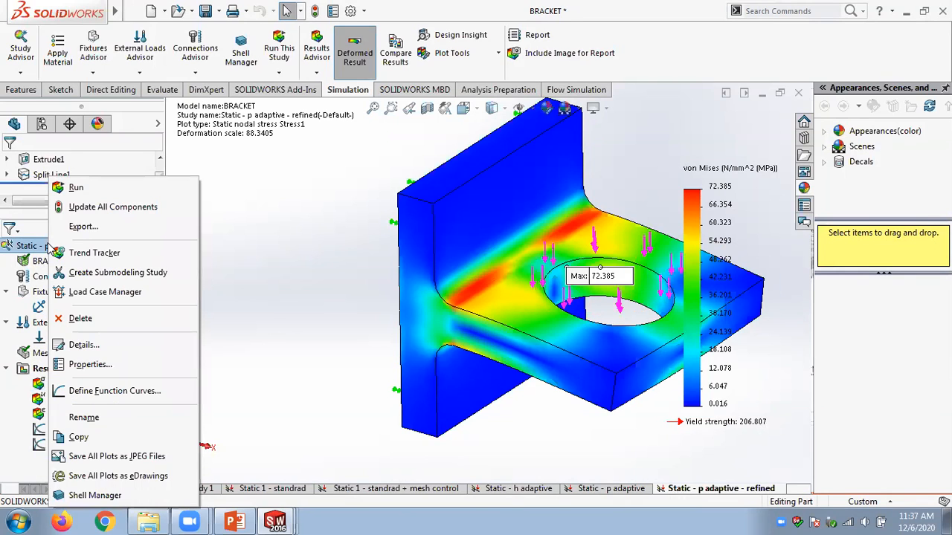
{"action": "left_click", "coordinate": [104, 364]}
{"action": "left_click", "coordinate": [387, 72]}
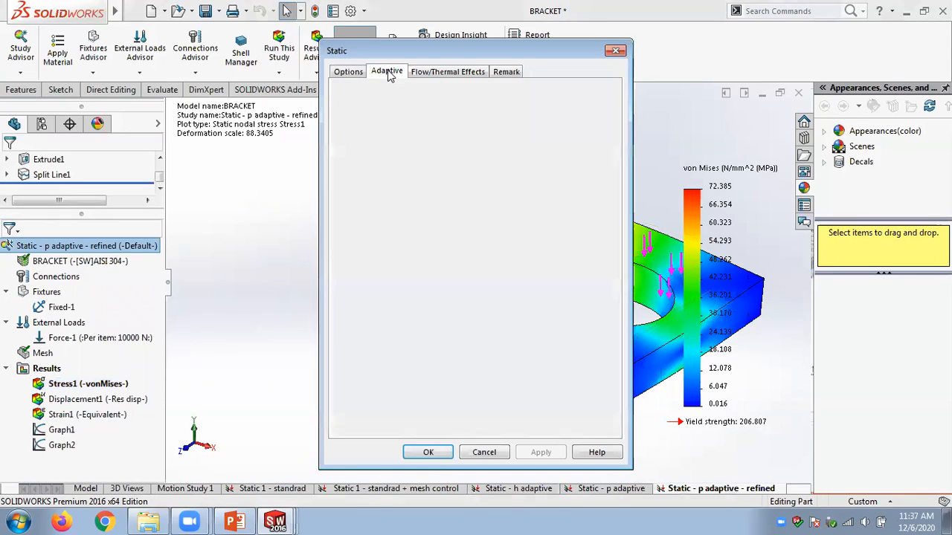
{"action": "left_click", "coordinate": [539, 294]}
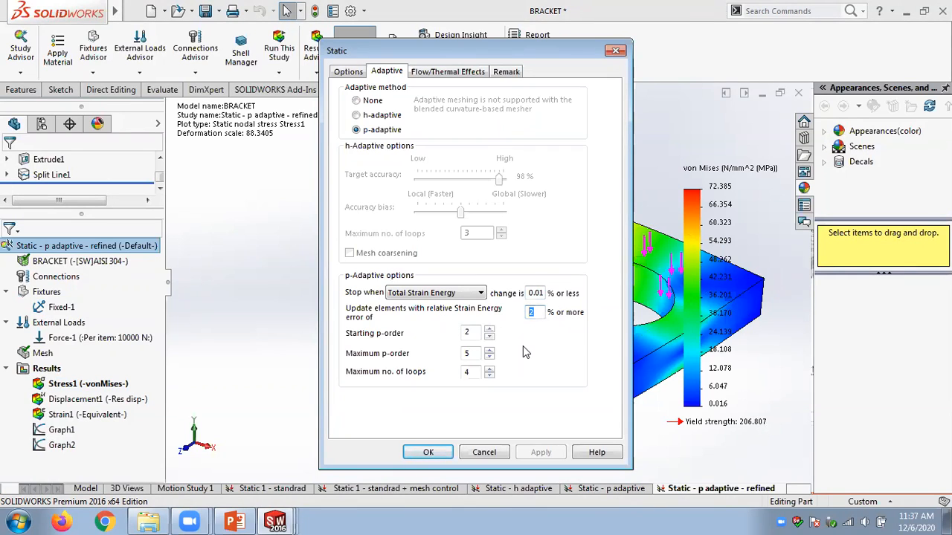
{"action": "left_click", "coordinate": [484, 452]}
Duplicate the Static - p adaptive - refined study as "Static - p adaptive - refined 2" with the Default configuration and activate the copy.
{"action": "right_click", "coordinate": [703, 488]}
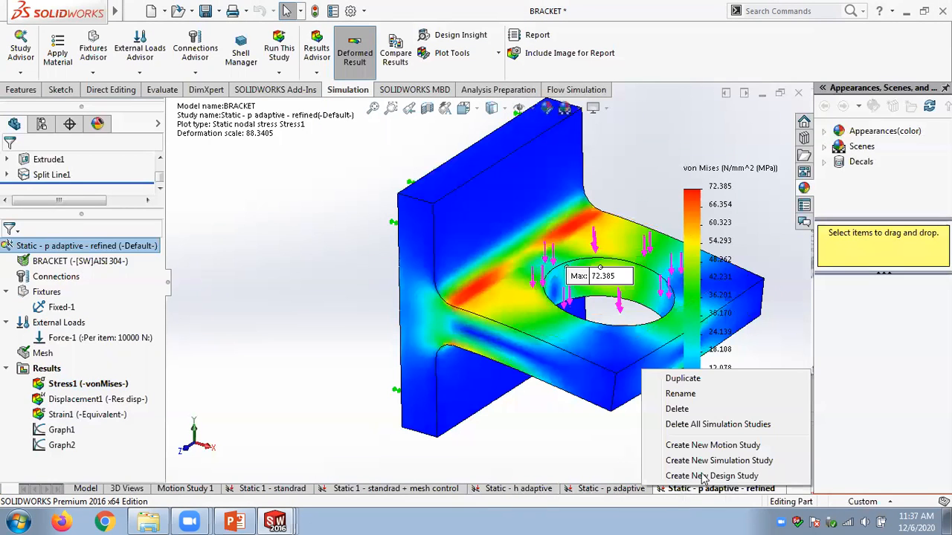
{"action": "left_click", "coordinate": [692, 379]}
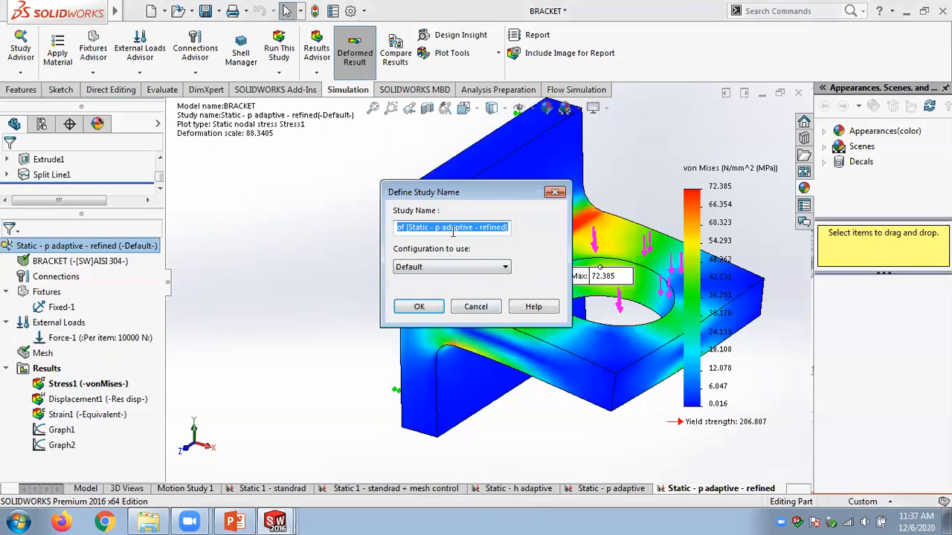
{"action": "left_click_drag", "start_coordinate": [409, 226], "coordinate": [359, 225]}
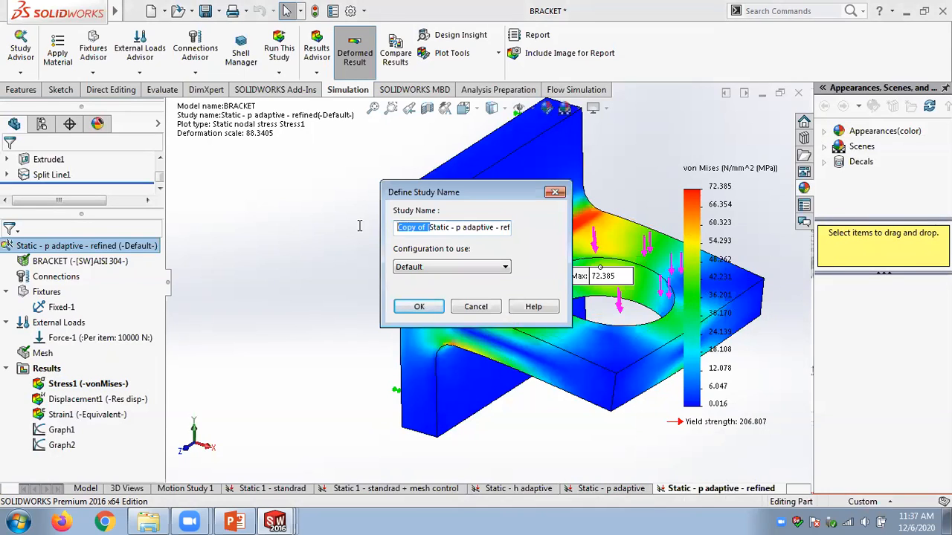
{"action": "key", "text": "Delete"}
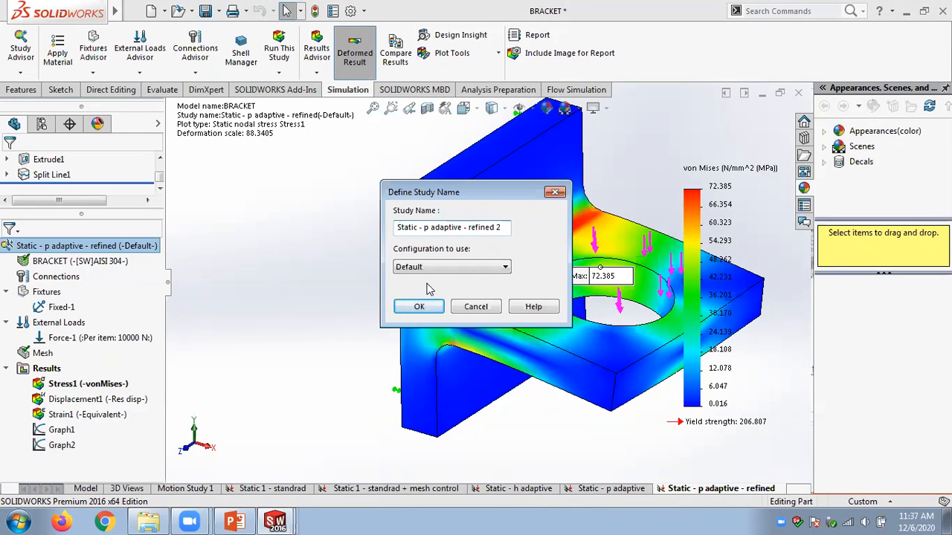
{"action": "left_click", "coordinate": [419, 306]}
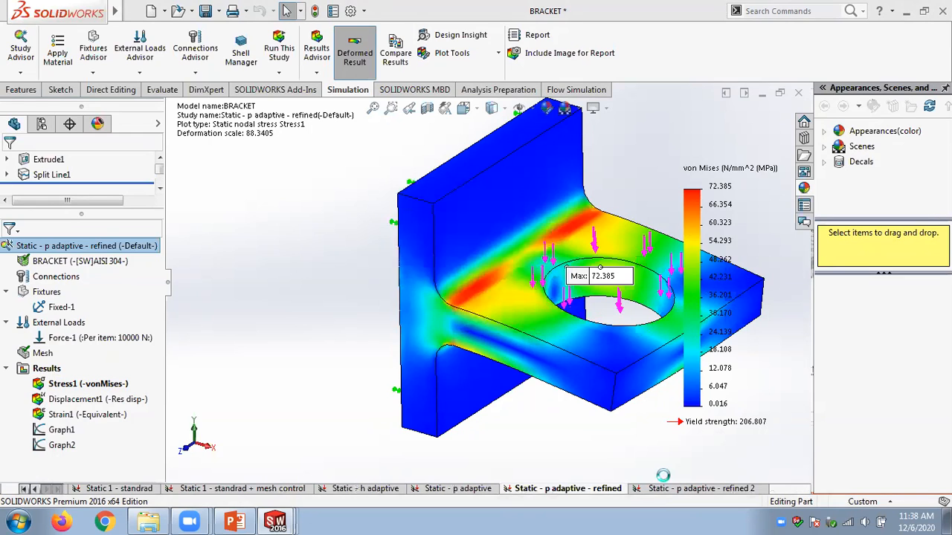
{"action": "left_click", "coordinate": [664, 490]}
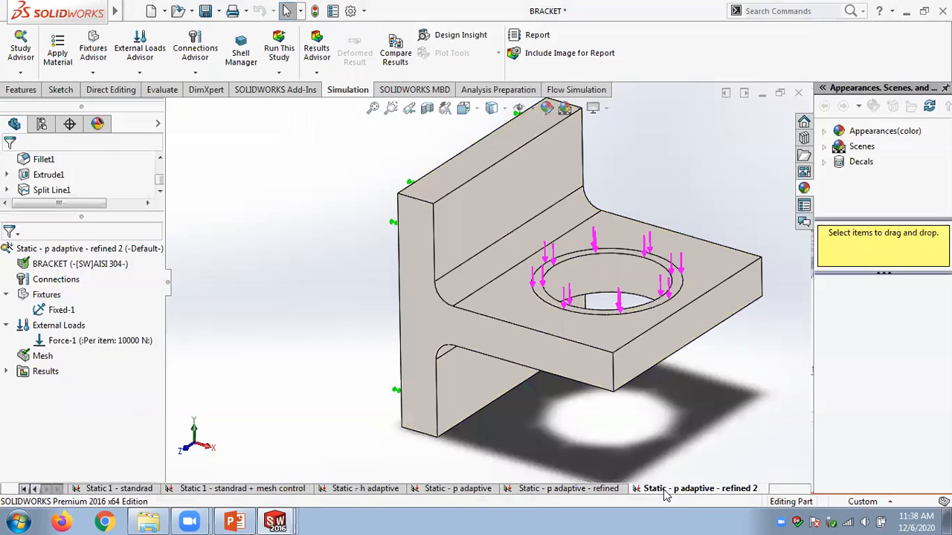
Set the p-adaptive element update threshold to a relative strain energy error of 0.5% or more, and run the Static - p adaptive - refined 2 study.
{"action": "right_click", "coordinate": [56, 249]}
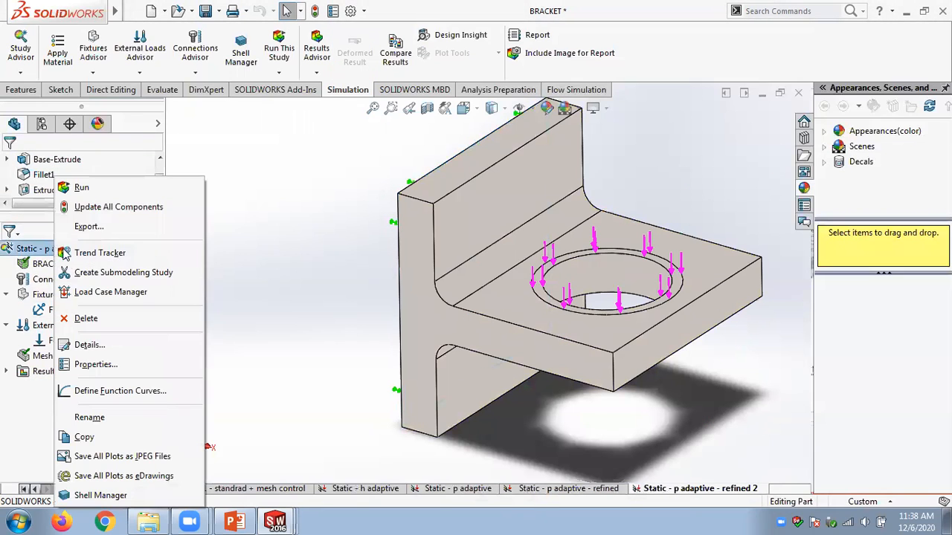
{"action": "left_click", "coordinate": [86, 364]}
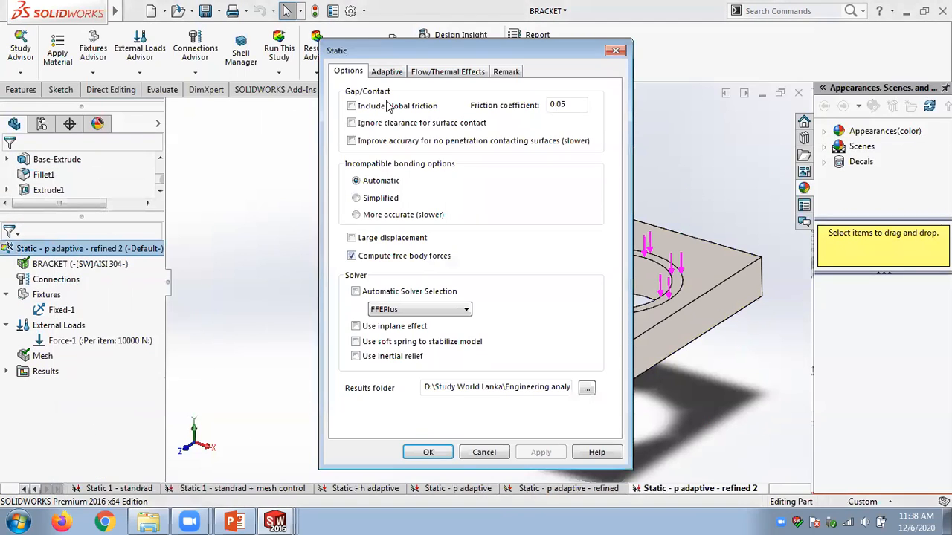
{"action": "left_click", "coordinate": [387, 72]}
{"action": "double_click", "coordinate": [527, 313]}
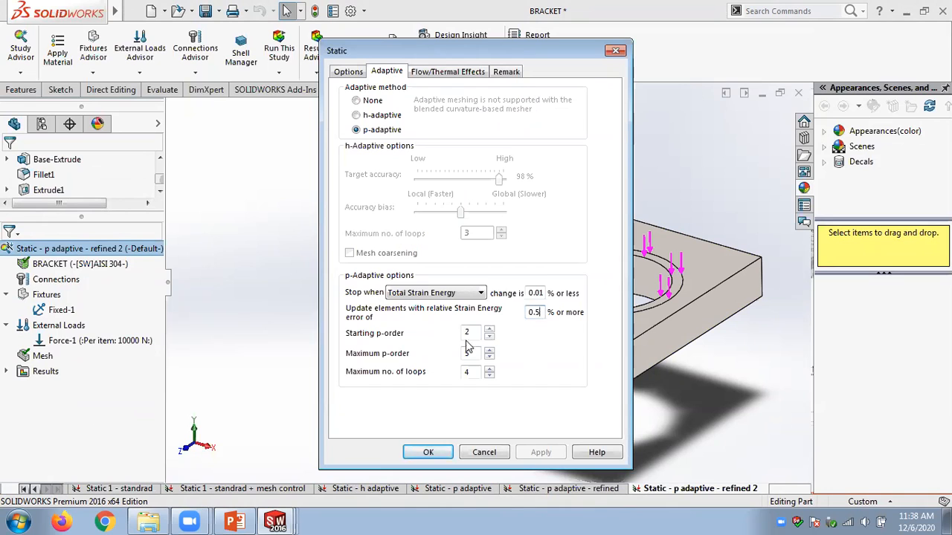
{"action": "left_click", "coordinate": [428, 452]}
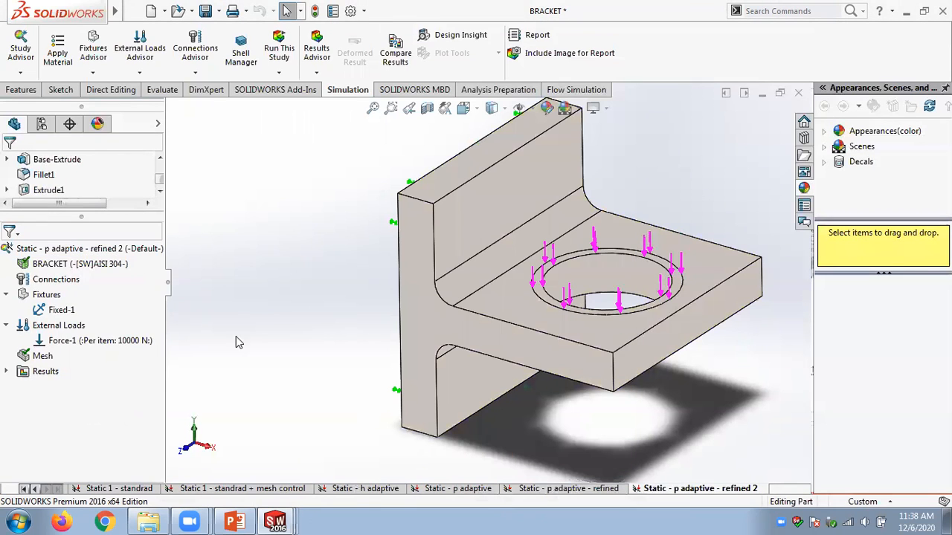
{"action": "right_click", "coordinate": [68, 250]}
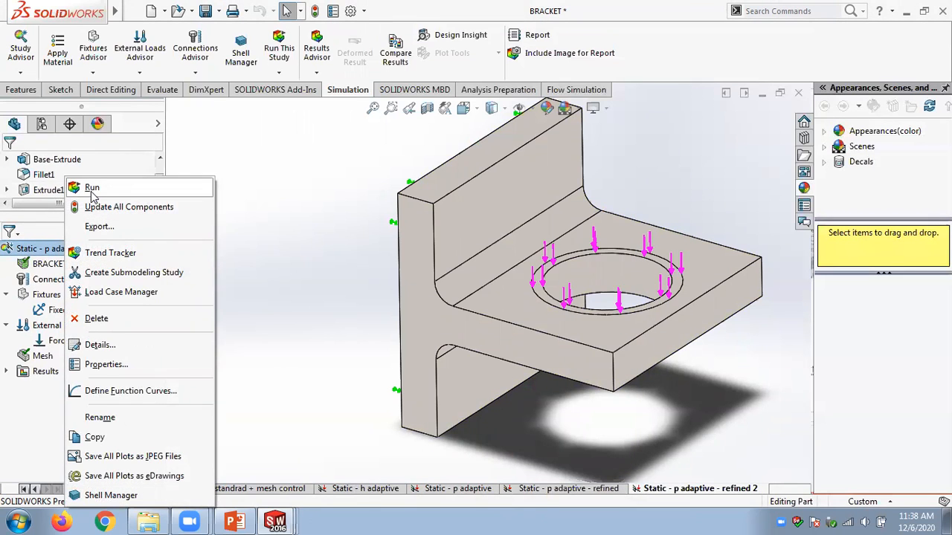
{"action": "left_click", "coordinate": [92, 189]}
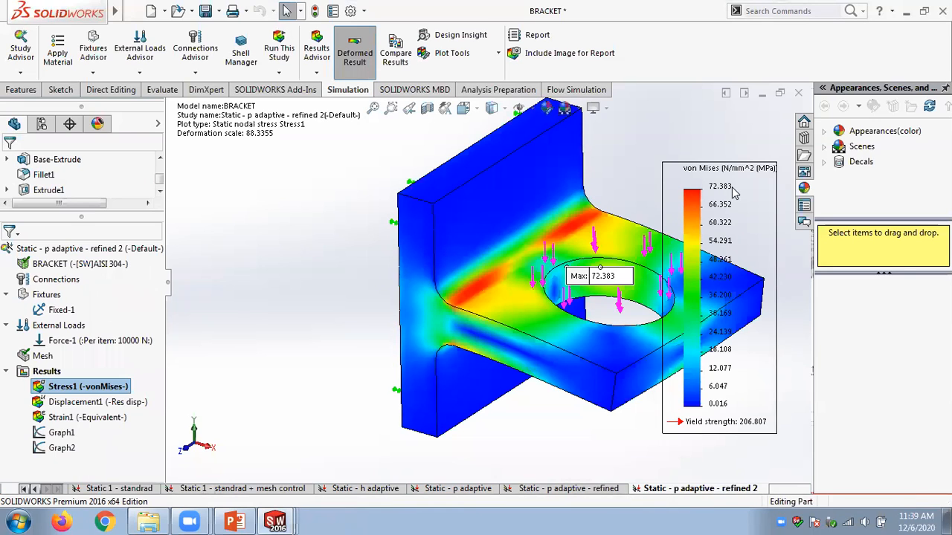
Compare the von Mises stress plots of the Static - p adaptive - refined and Static - p adaptive - refined 2 studies.
{"action": "left_click", "coordinate": [577, 488]}
{"action": "left_click", "coordinate": [50, 383]}
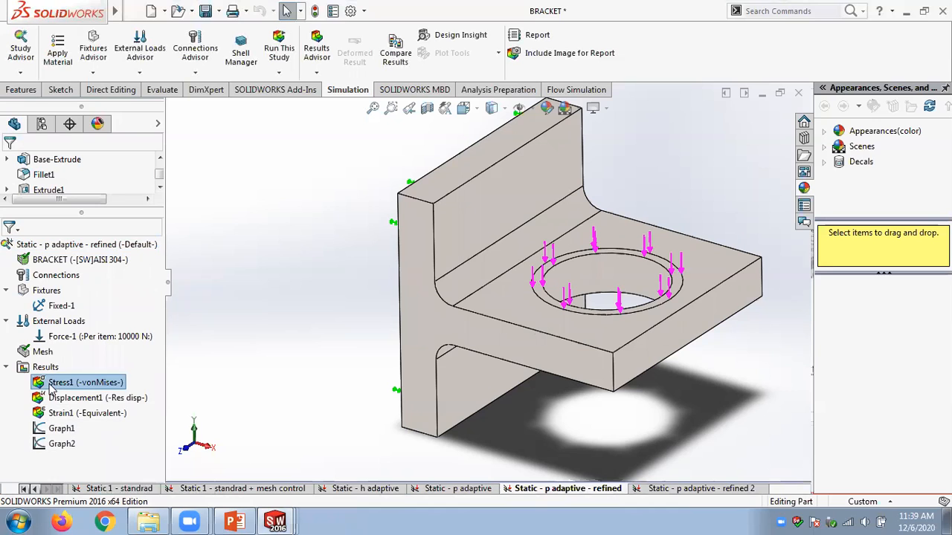
{"action": "double_click", "coordinate": [51, 383]}
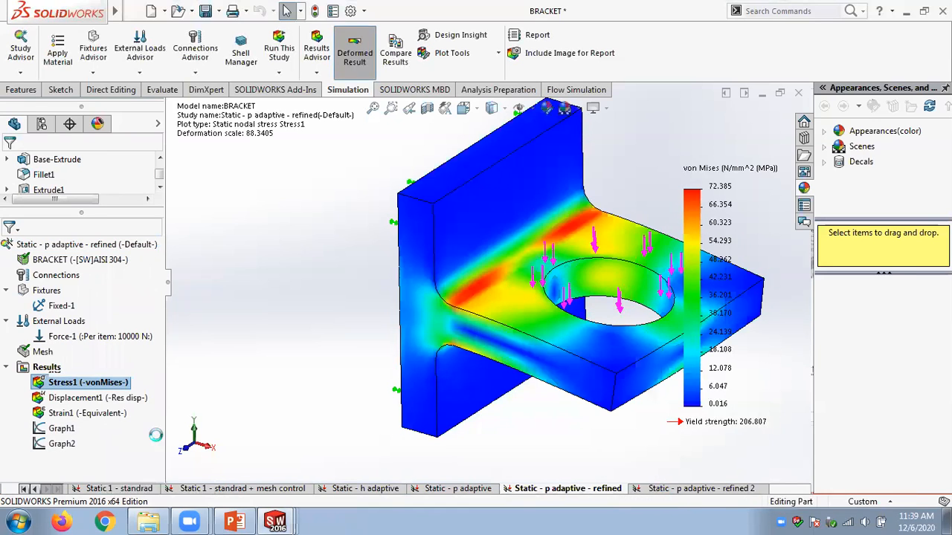
{"action": "double_click", "coordinate": [85, 384]}
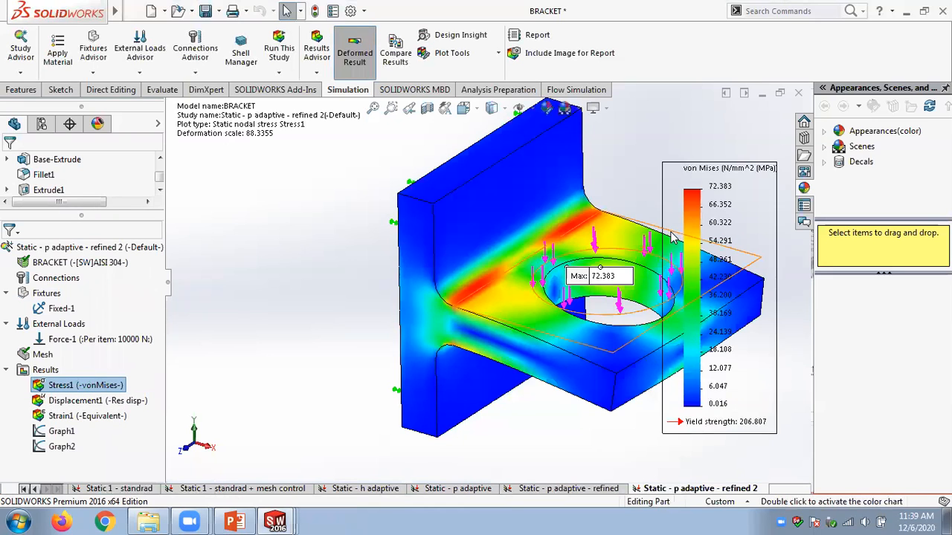
Define a convergence graph of maximum von Mises stress for the Static - p adaptive - refined 2 study, and save the bracket part.
{"action": "right_click", "coordinate": [44, 370]}
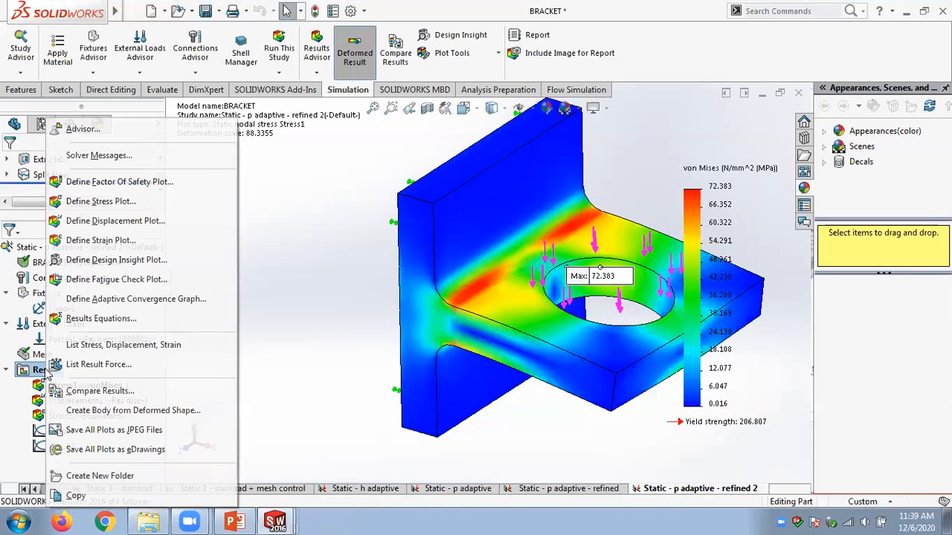
{"action": "left_click", "coordinate": [138, 300]}
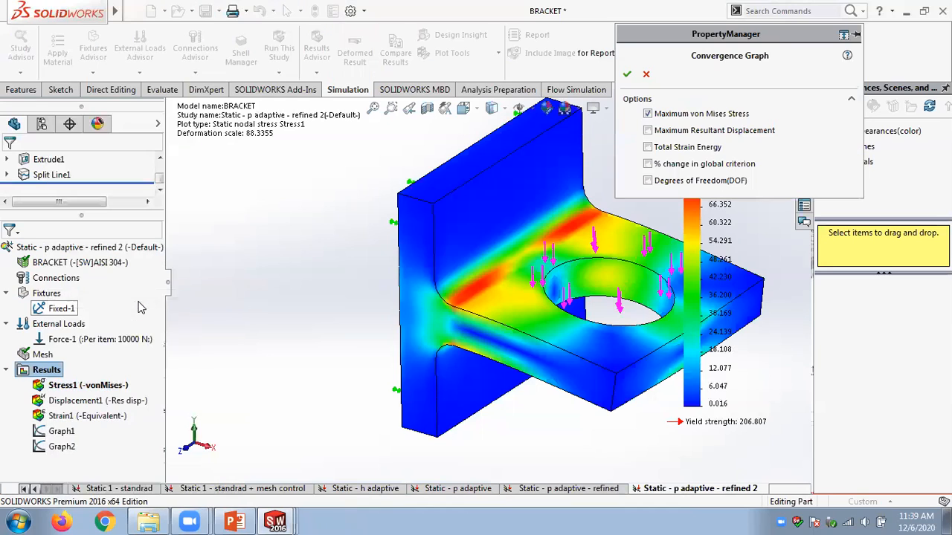
{"action": "left_click", "coordinate": [627, 76]}
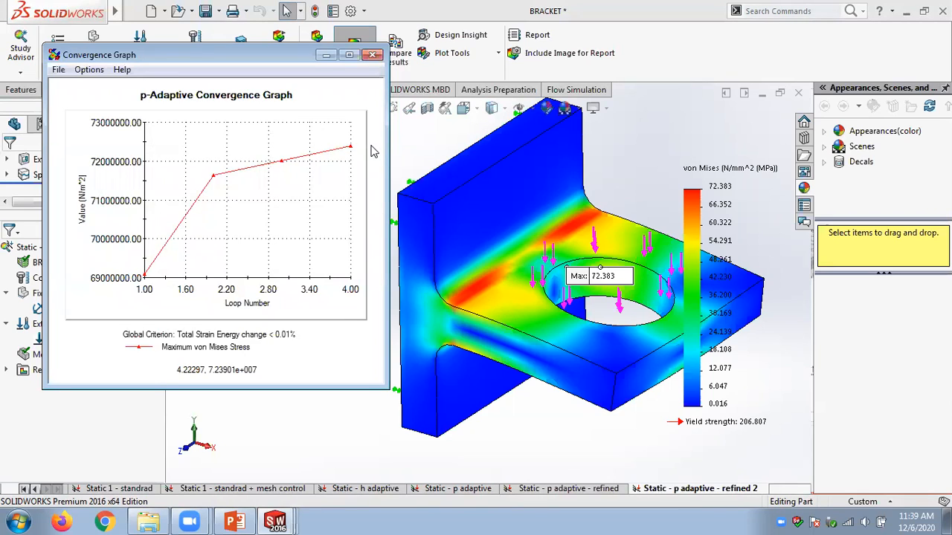
{"action": "left_click", "coordinate": [372, 55]}
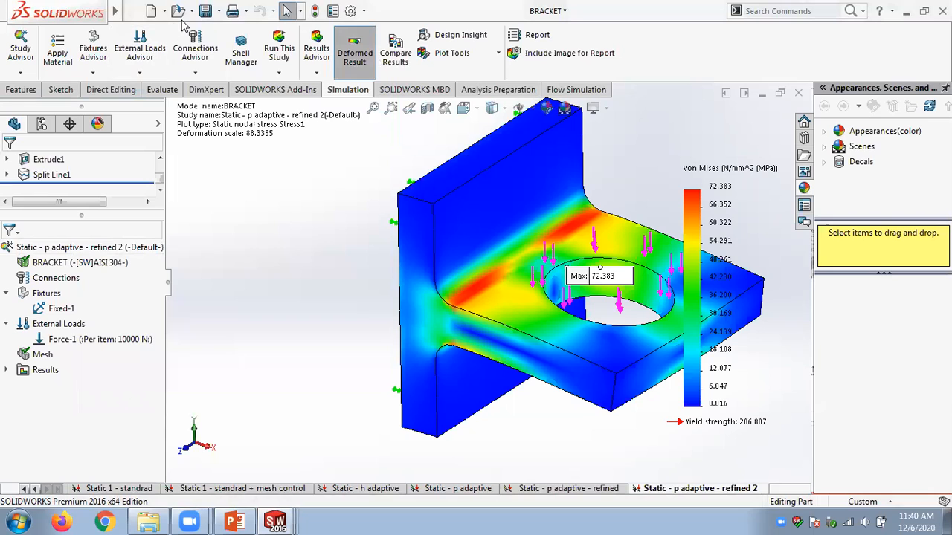
{"action": "left_click", "coordinate": [206, 10]}
Switch to the Chapter 08 presentation in PowerPoint and review slides 15 to 18 on modified p-adaptive settings, convergence, summary and comments.
{"action": "left_click", "coordinate": [233, 522]}
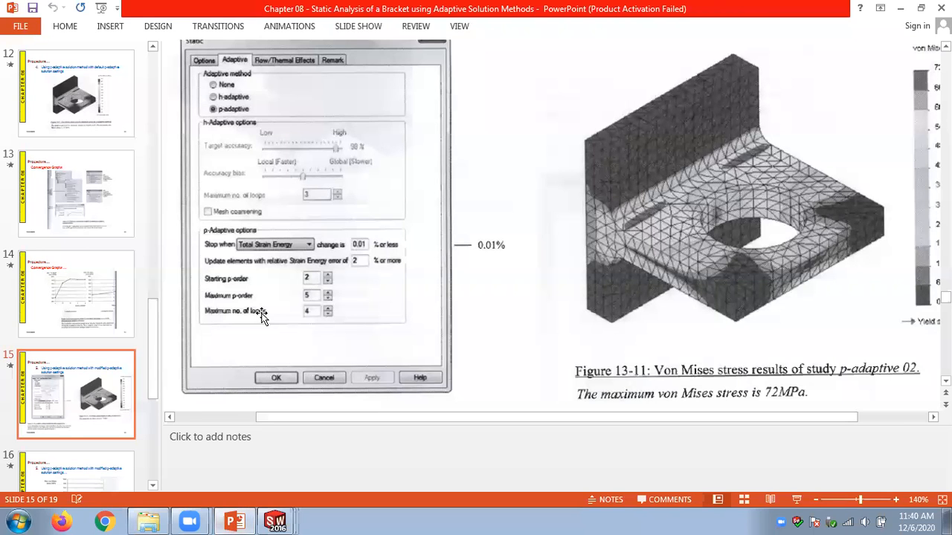
{"action": "left_click", "coordinate": [815, 500]}
{"action": "left_click", "coordinate": [815, 501]}
{"action": "left_click", "coordinate": [815, 500]}
{"action": "left_click", "coordinate": [815, 500]}
{"action": "left_click", "coordinate": [815, 500]}
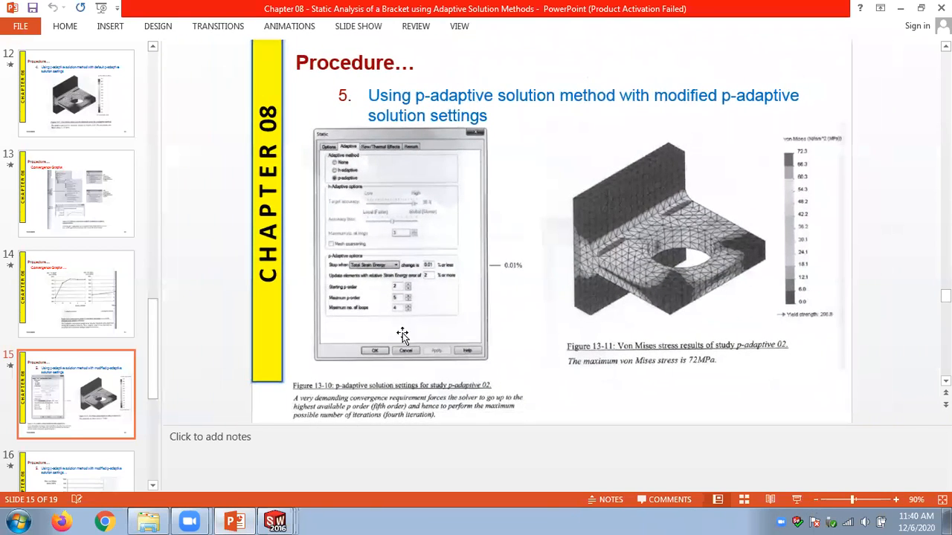
{"action": "scroll", "coordinate": [202, 227], "scroll_direction": "down", "scroll_amount": 1}
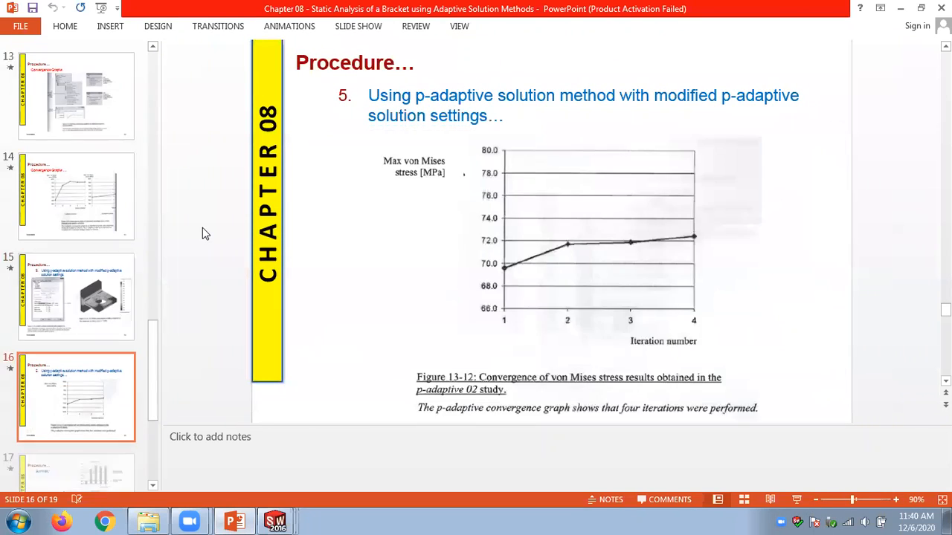
{"action": "scroll", "coordinate": [203, 228], "scroll_direction": "down", "scroll_amount": 1}
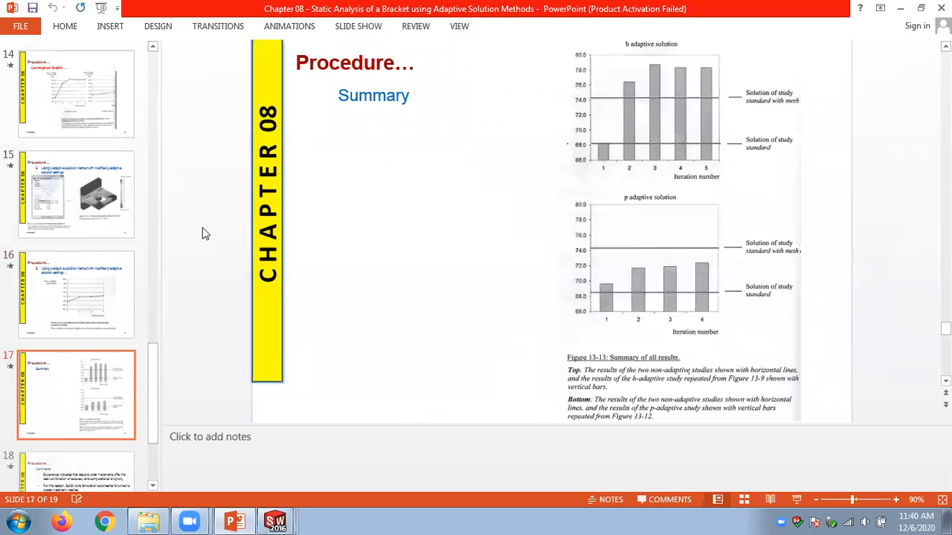
{"action": "scroll", "coordinate": [202, 228], "scroll_direction": "down", "scroll_amount": 1}
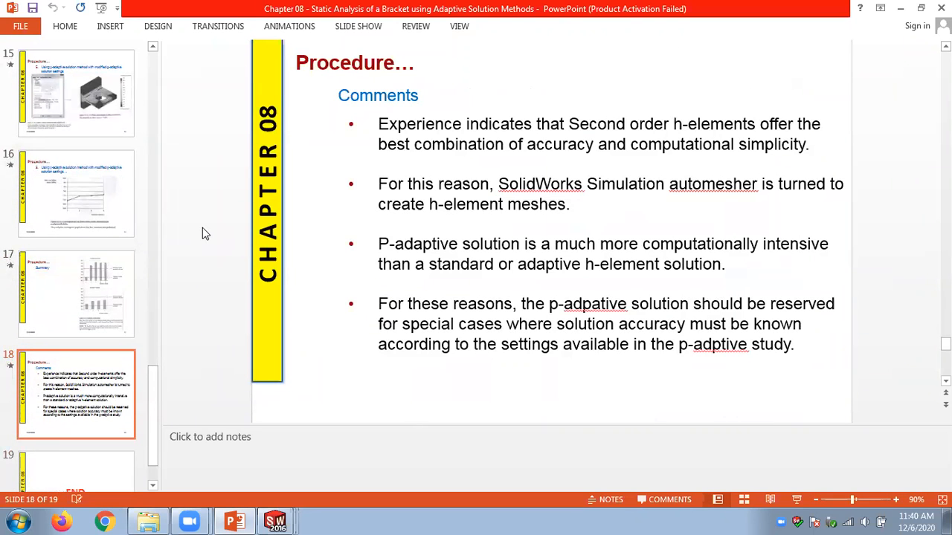